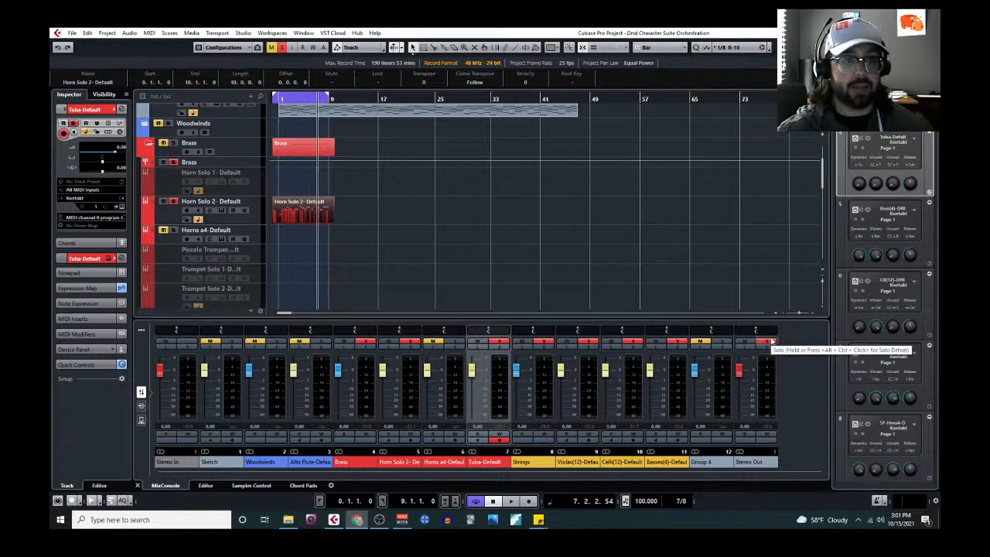
Turn off cycle playback, show the floating transport panel and return the project cursor to bar 1.
scroll(328, 240, down, 3)
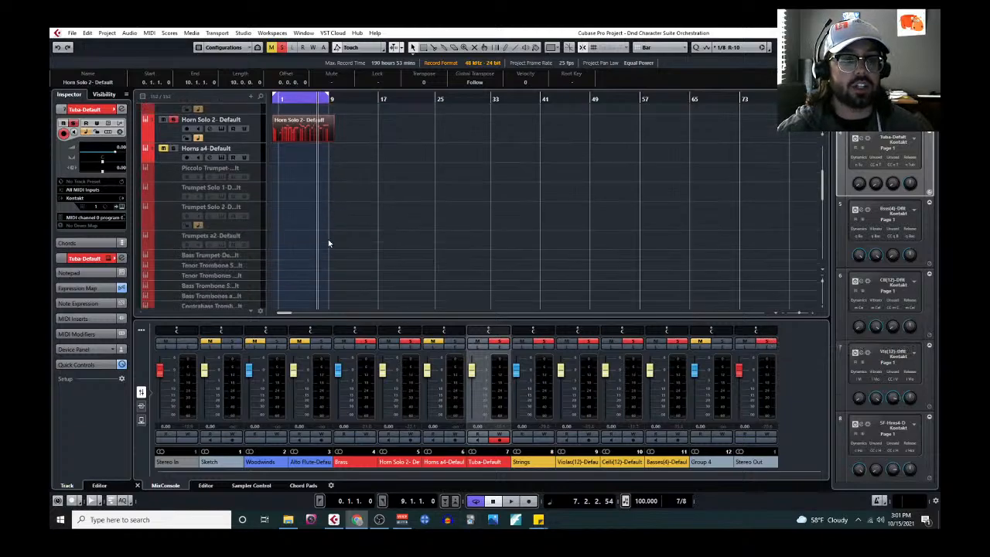
scroll(328, 239, up, 3)
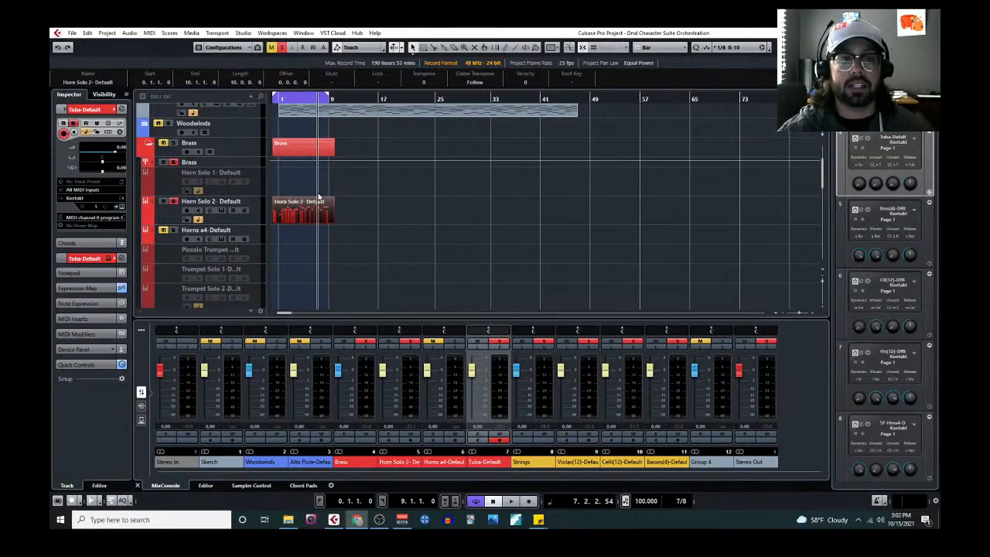
click(317, 96)
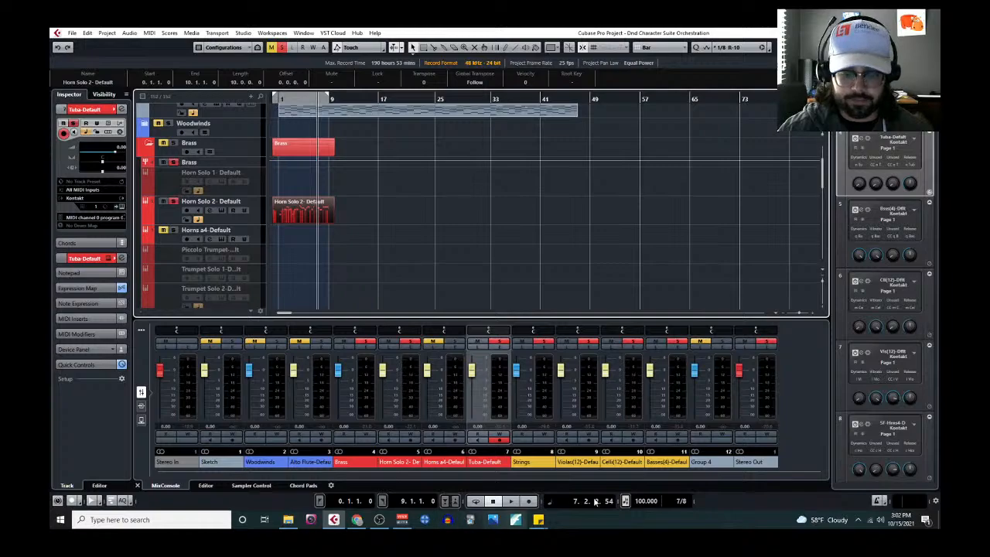
key(F2)
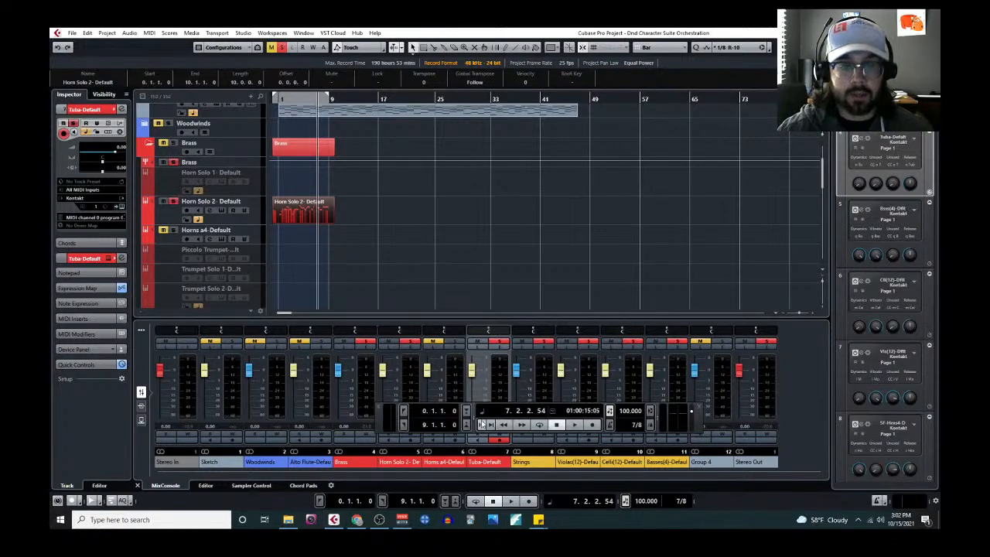
click(482, 424)
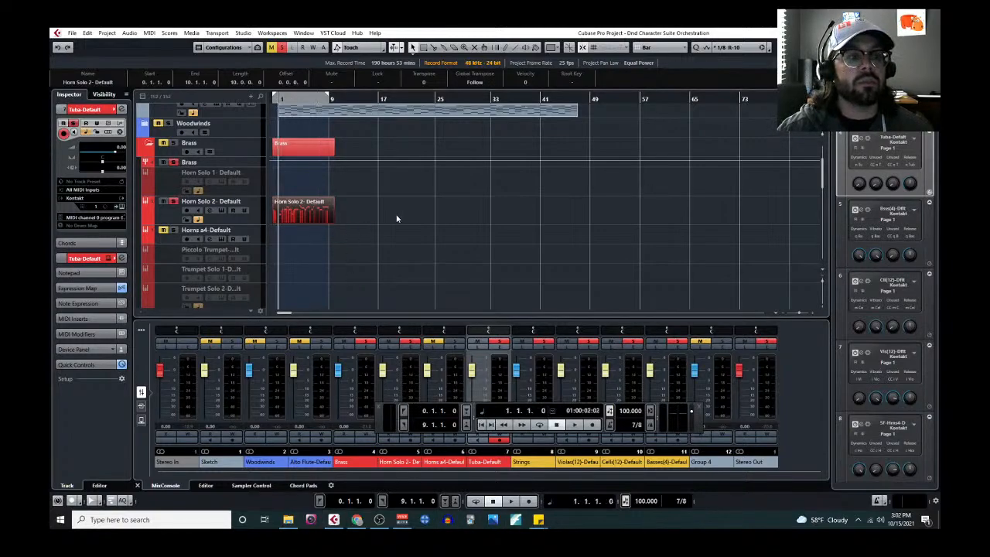
Play the soloed brass and strings arrangement from bar 1 and stop at about bar 9.
click(436, 211)
key(space)
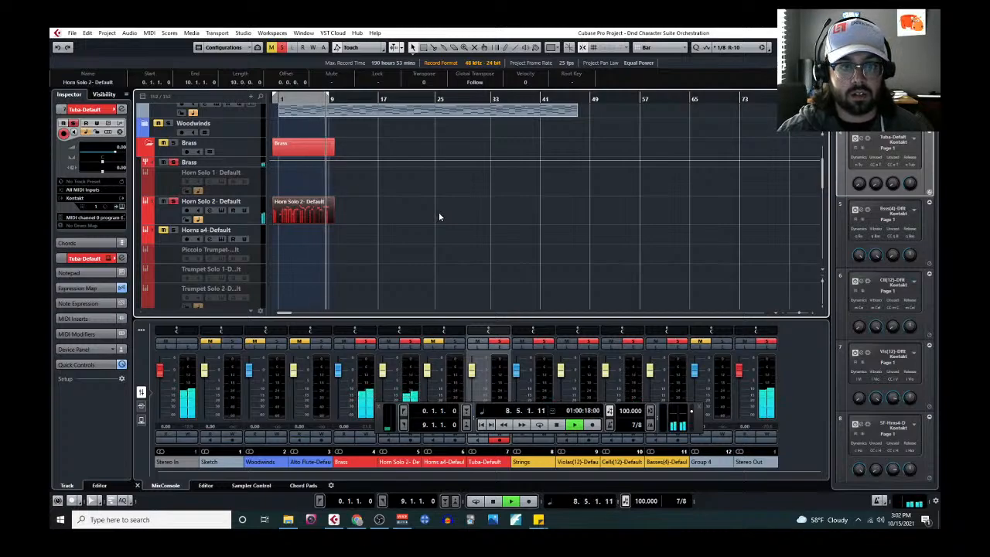
key(space)
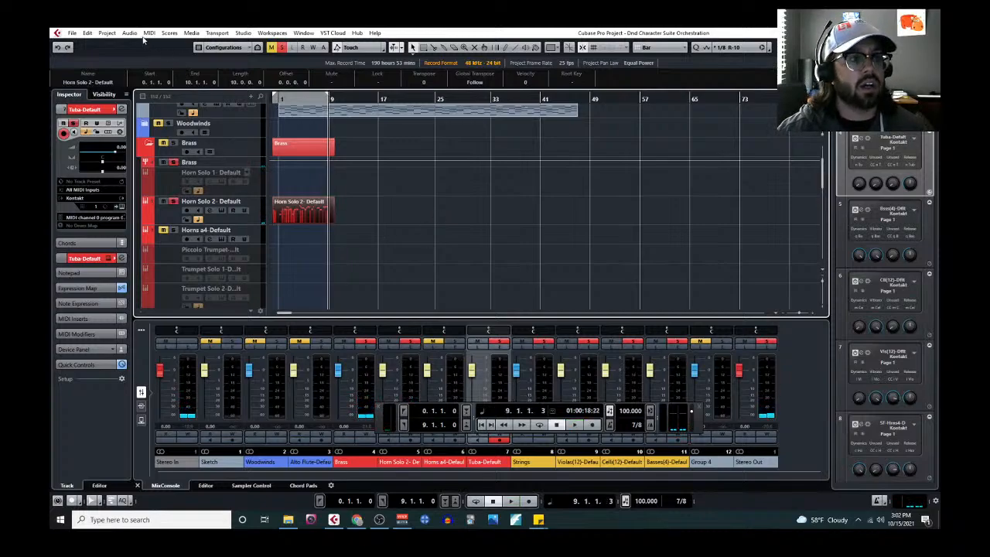
View the notes of the Horn Solo 2 part in the Key Editor, then close the editor.
click(107, 34)
click(464, 196)
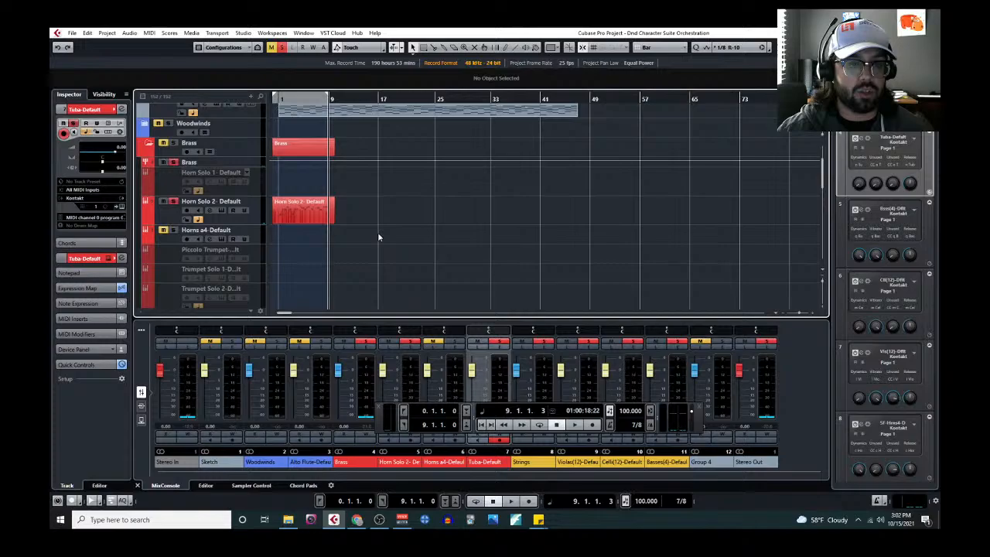
click(287, 218)
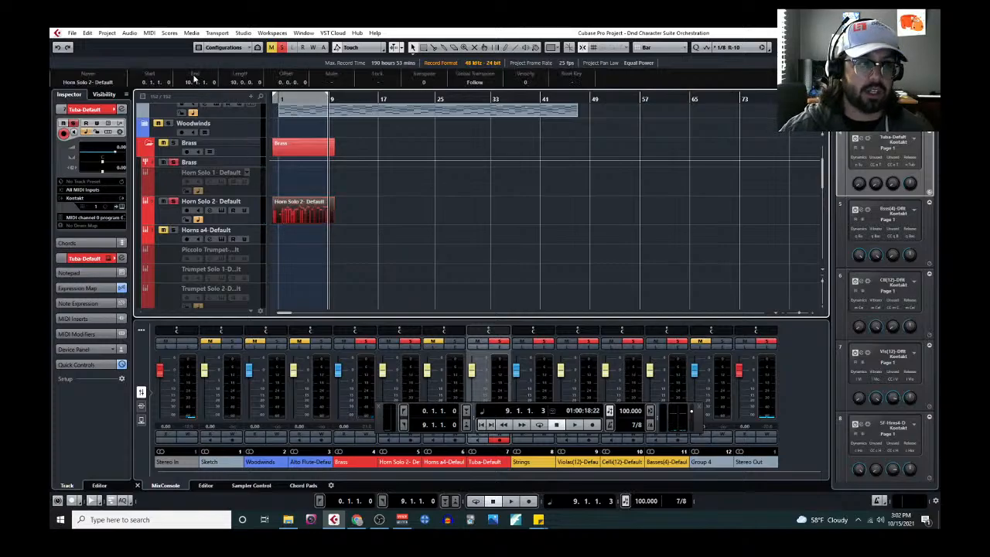
click(152, 34)
click(166, 43)
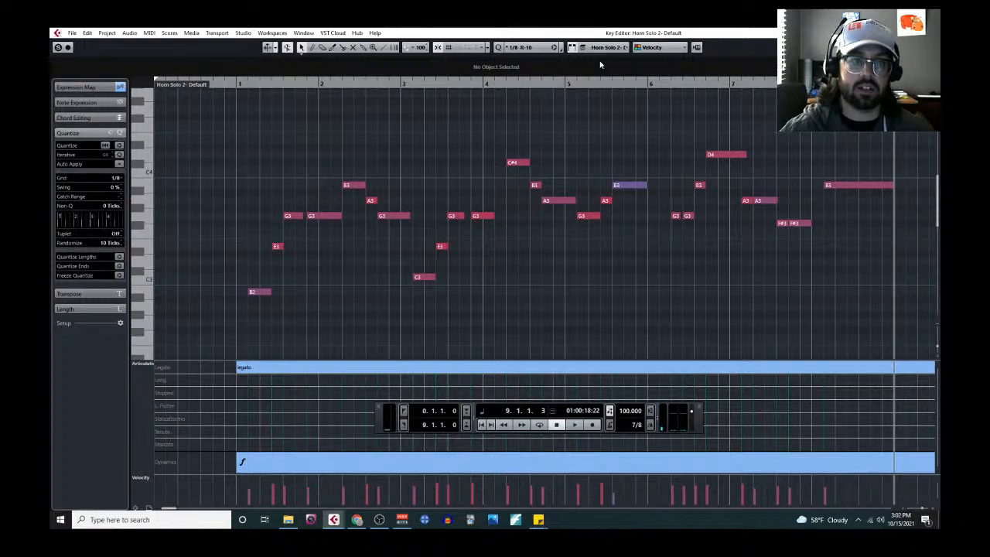
click(930, 33)
Select the Horn Solo 2 track and display CC 1 (Modulation) in its Key Editor controller lane instead of articulations, then close the editor.
click(258, 216)
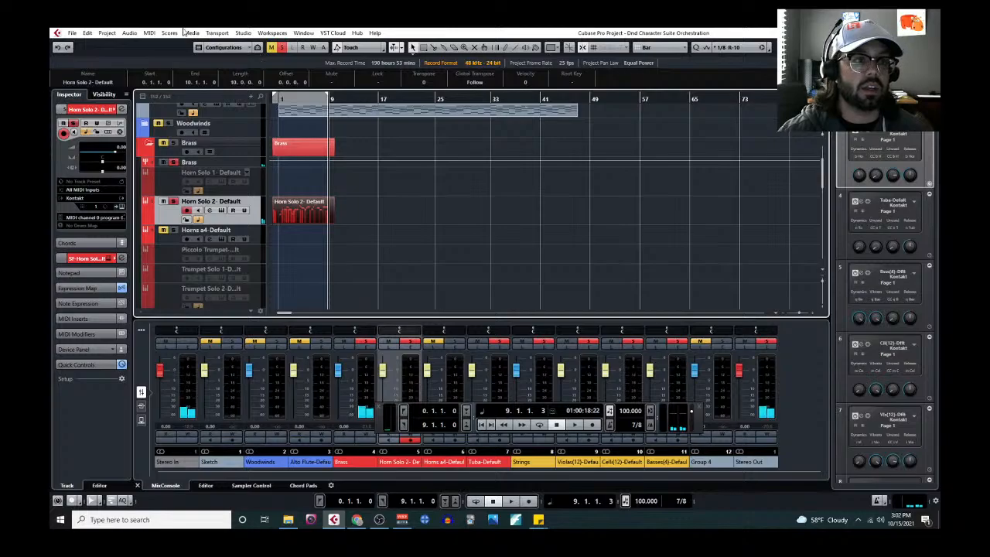
click(149, 32)
click(166, 42)
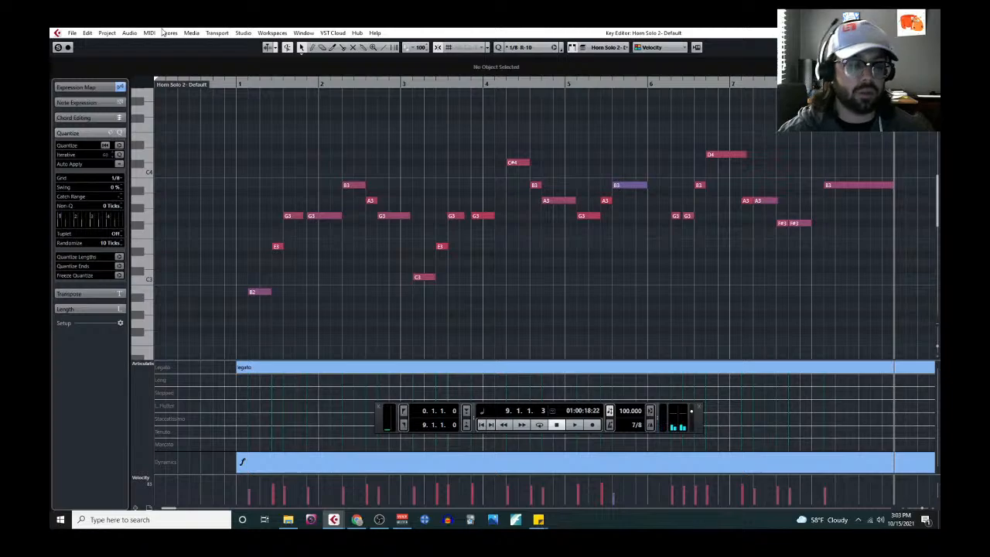
click(149, 365)
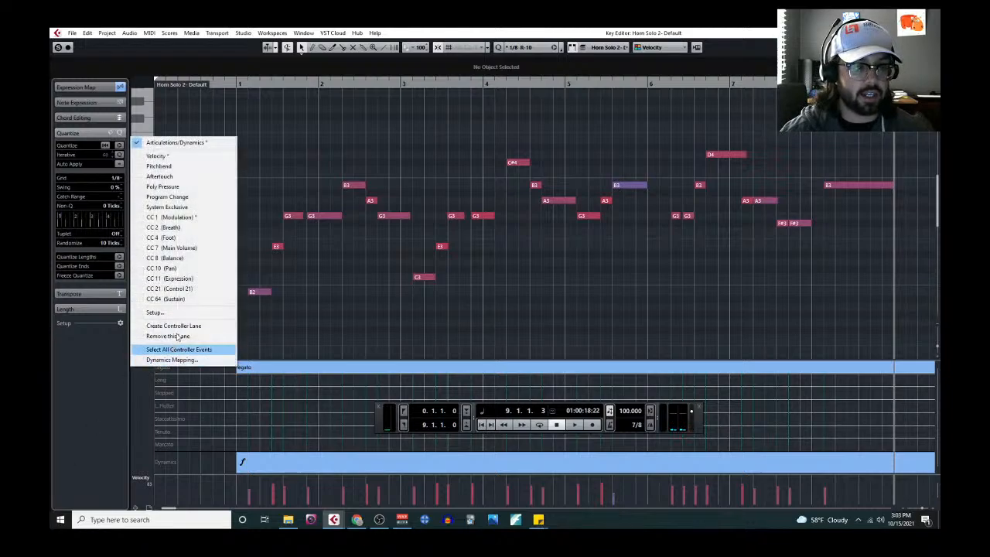
click(200, 217)
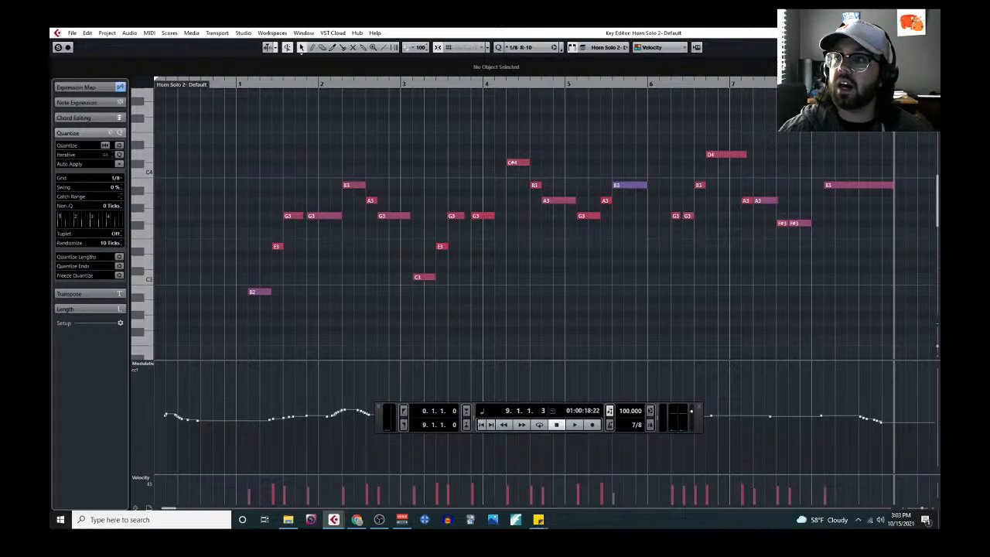
click(930, 33)
Select the Violas(12) and Celli(12) parts and view both together in the Score Editor, then close it.
scroll(324, 212, down, 5)
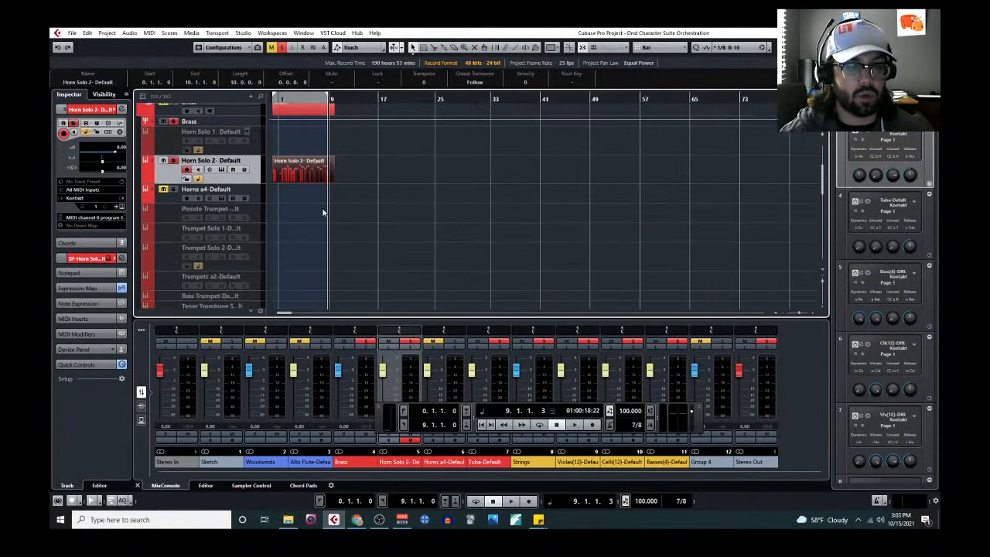
scroll(323, 211, down, 2)
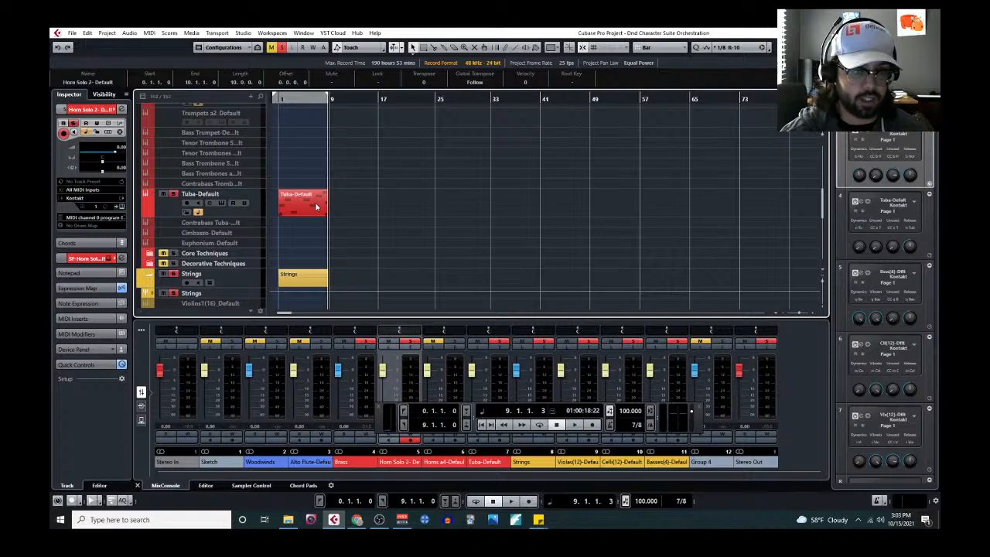
scroll(317, 212, down, 8)
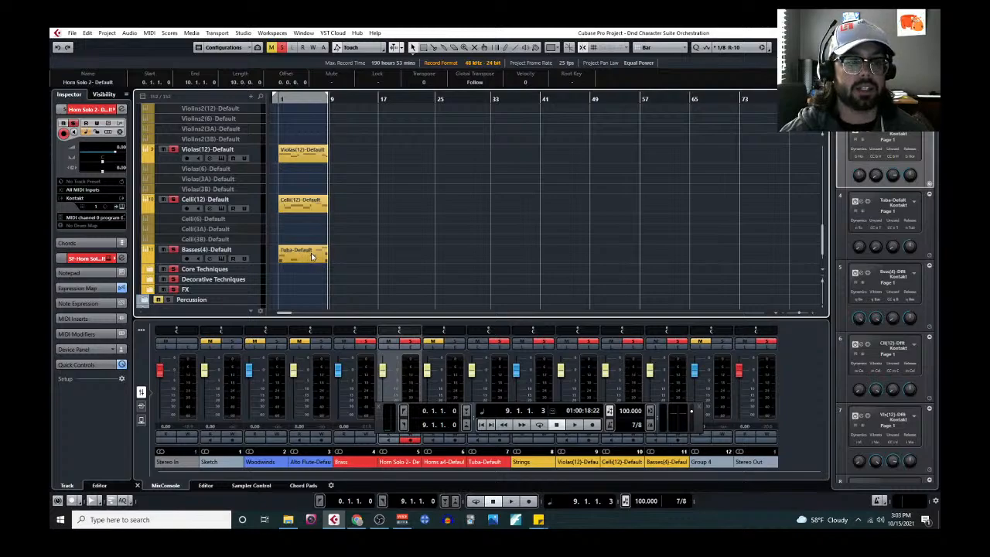
click(308, 153)
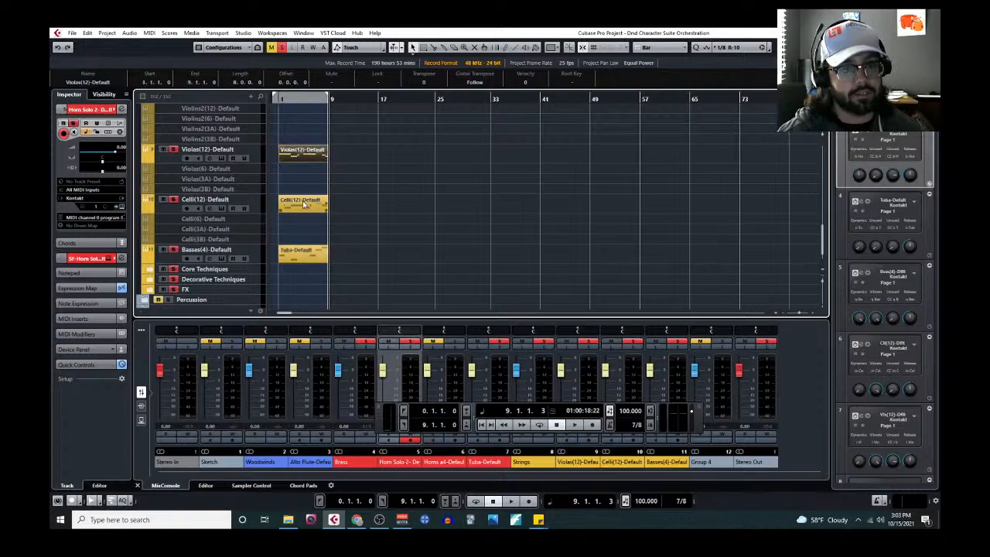
shift+click(304, 203)
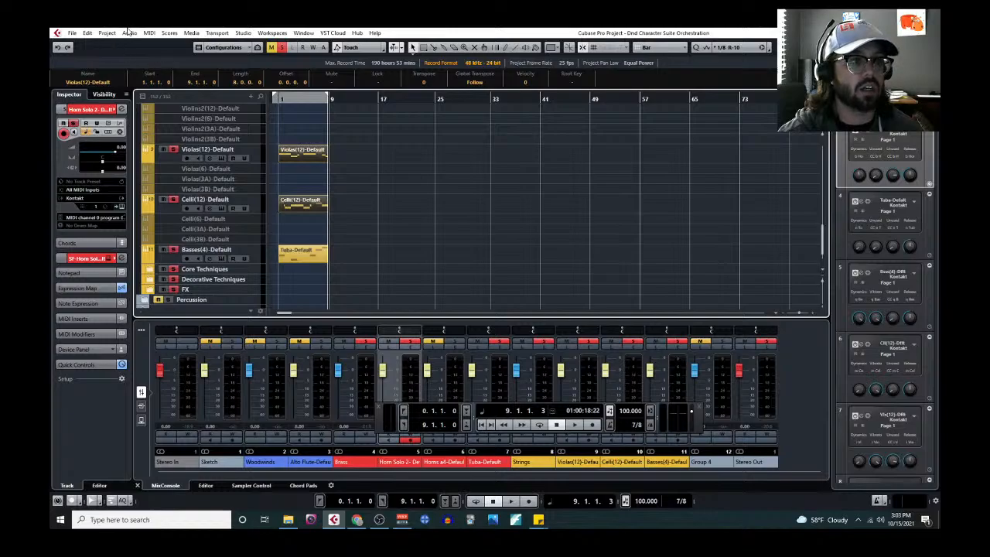
click(169, 33)
click(178, 56)
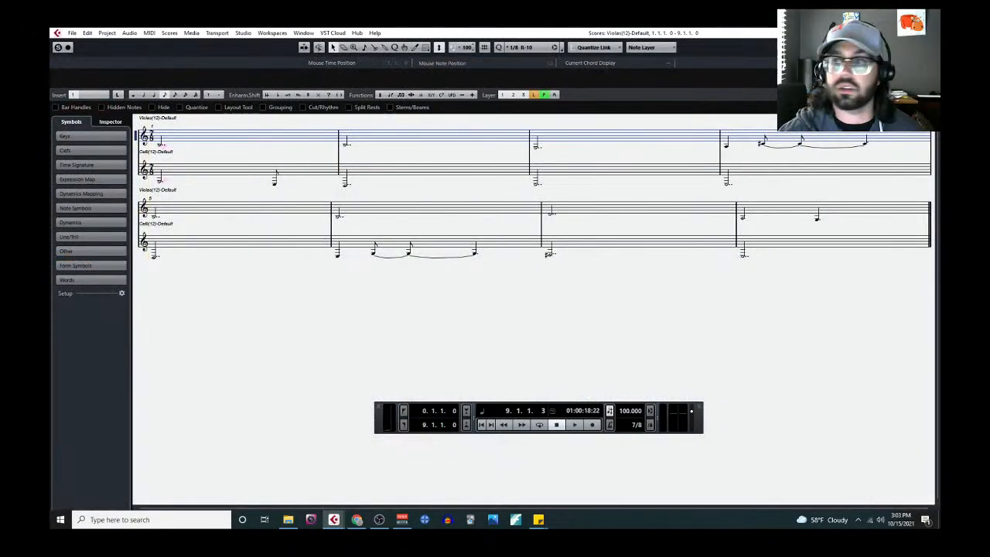
key(ctrl+w)
Open the selected viola and cello parts in the Key Editor, start playback from bar 1 and close the editor.
click(150, 33)
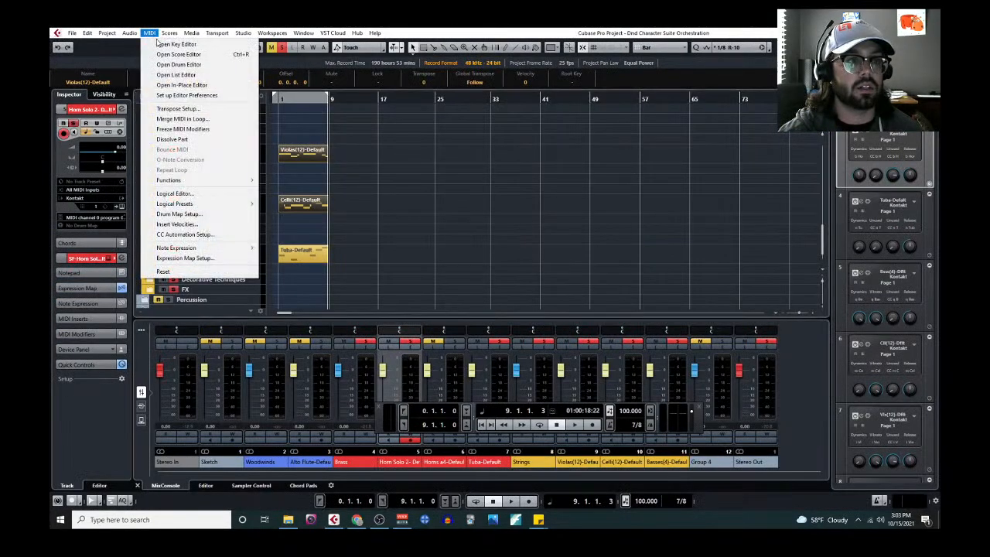
click(170, 44)
click(335, 294)
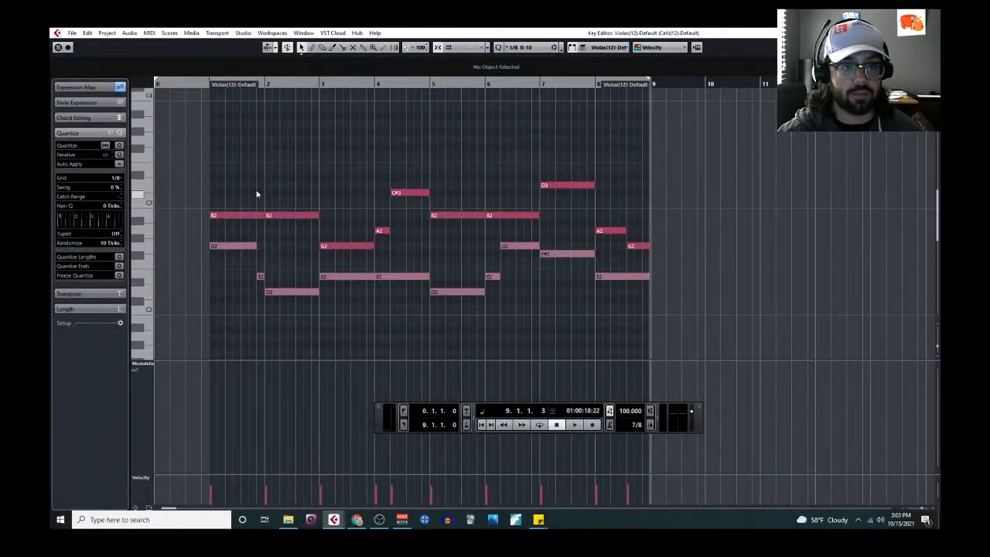
click(210, 83)
key(space)
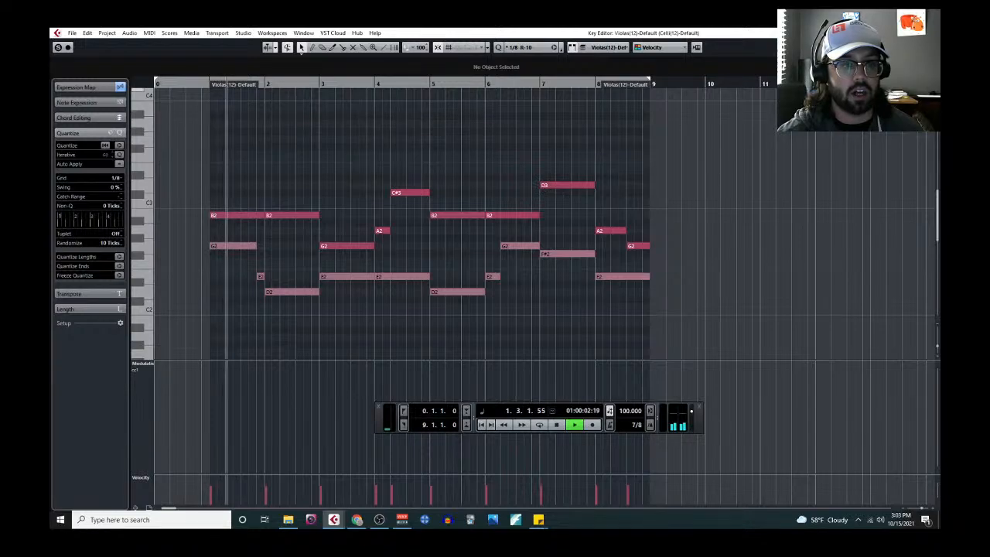
click(930, 32)
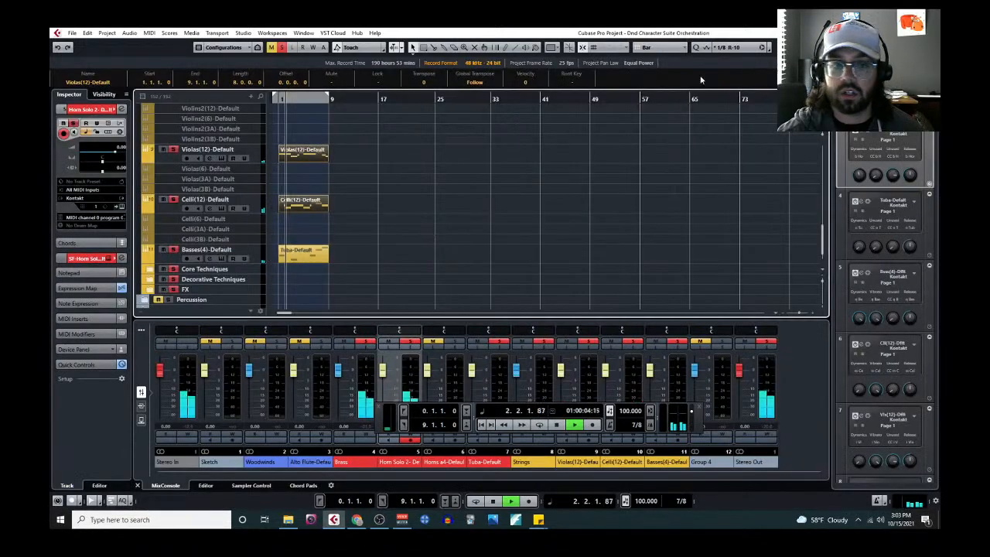
Compare the Violas(12) and Celli(12) notes in the Key Editor during playback, then close the editor and stop playback.
scroll(328, 230, up, 10)
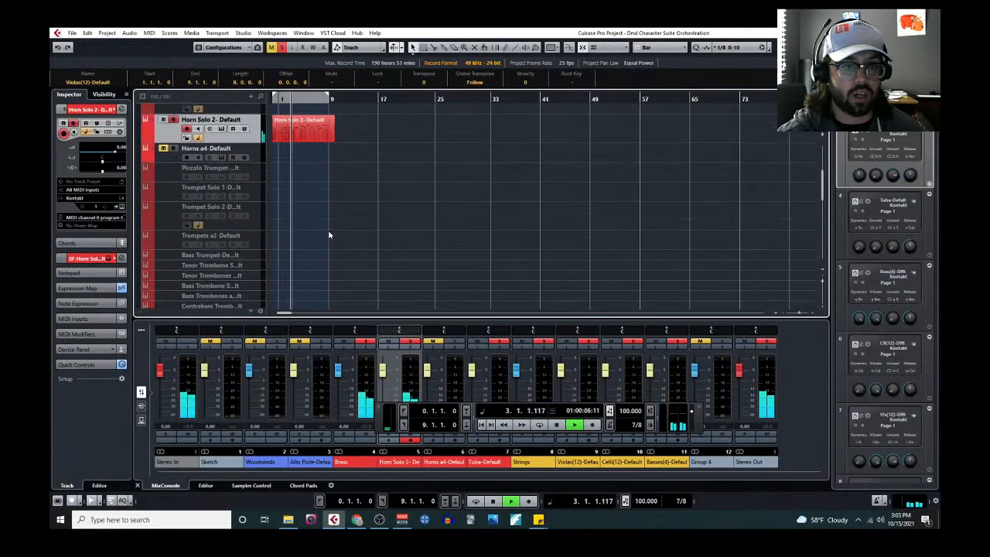
scroll(328, 232, up, 10)
scroll(319, 277, down, 15)
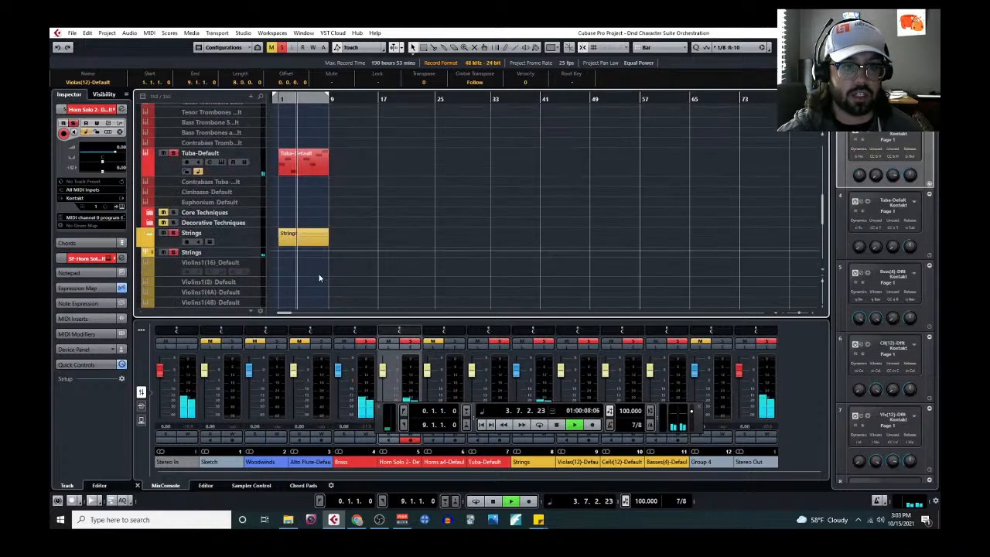
scroll(294, 246, down, 5)
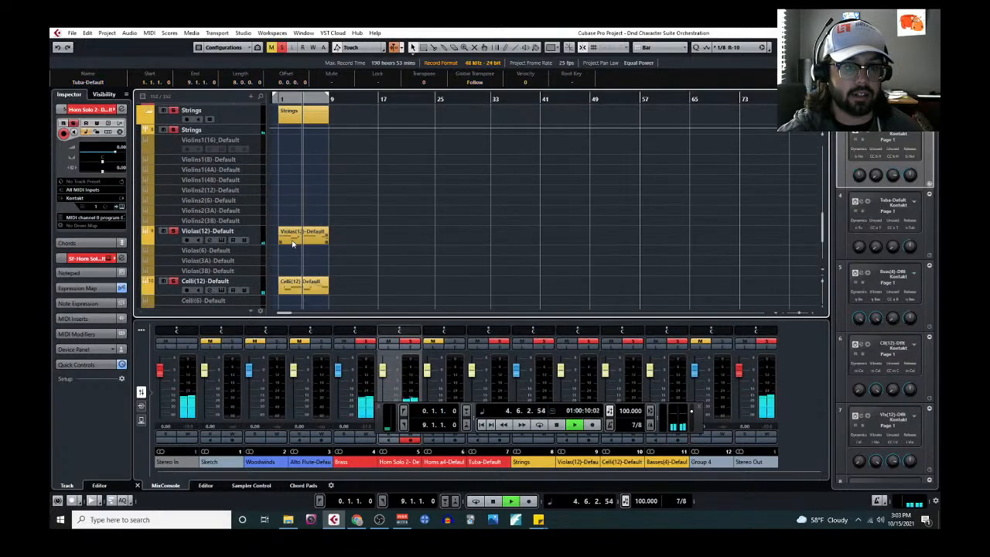
scroll(291, 246, down, 2)
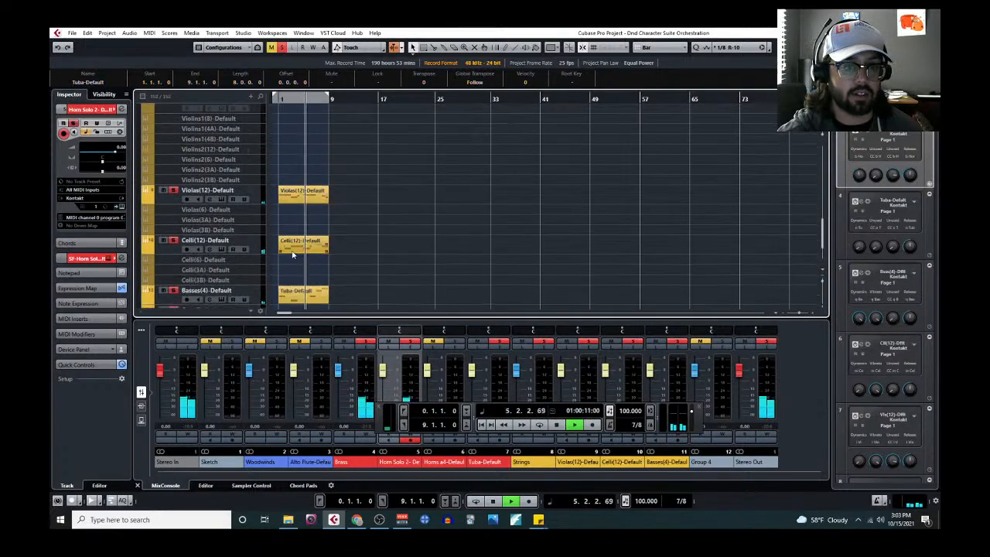
shift+click(302, 199)
click(149, 33)
click(161, 44)
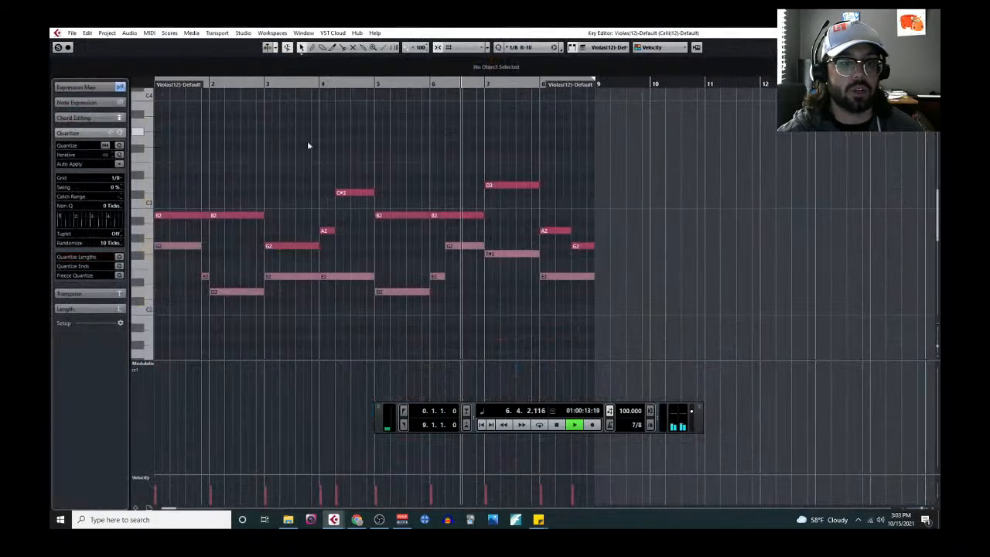
scroll(328, 282, down, 2)
scroll(326, 282, left, 1)
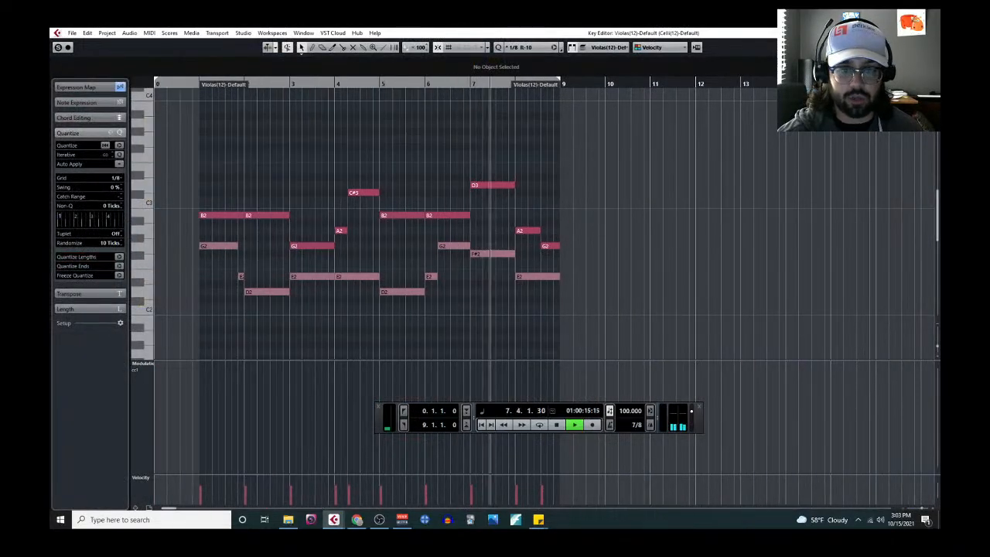
key(Return)
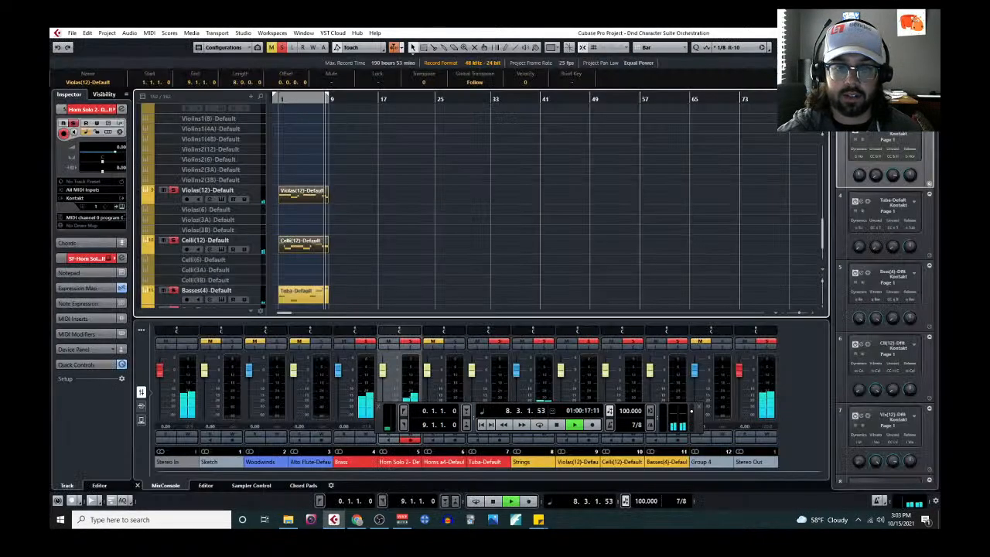
key(space)
Select the part on the Sketch track and open the project Notepad with the section plan.
scroll(304, 256, down, 3)
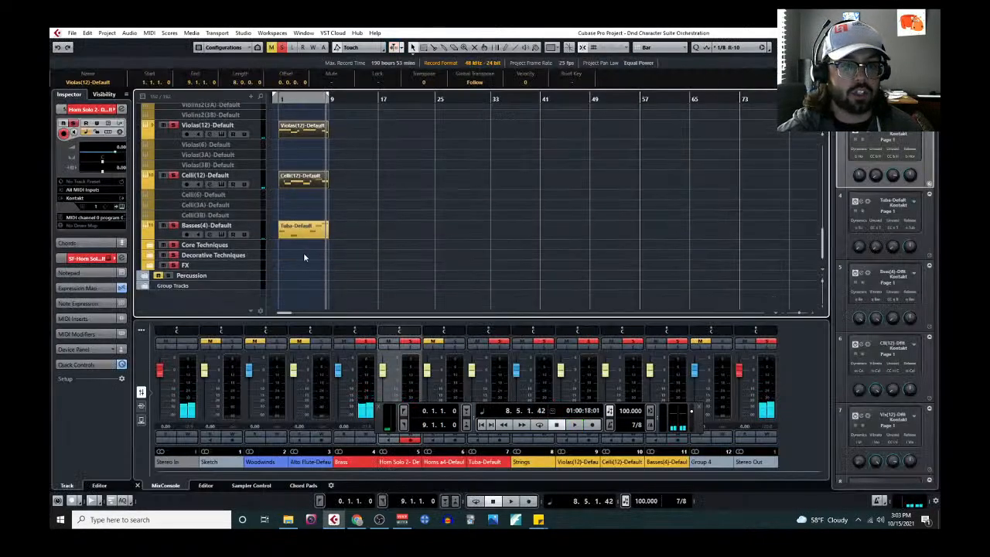
scroll(303, 252, up, 10)
scroll(337, 144, up, 2)
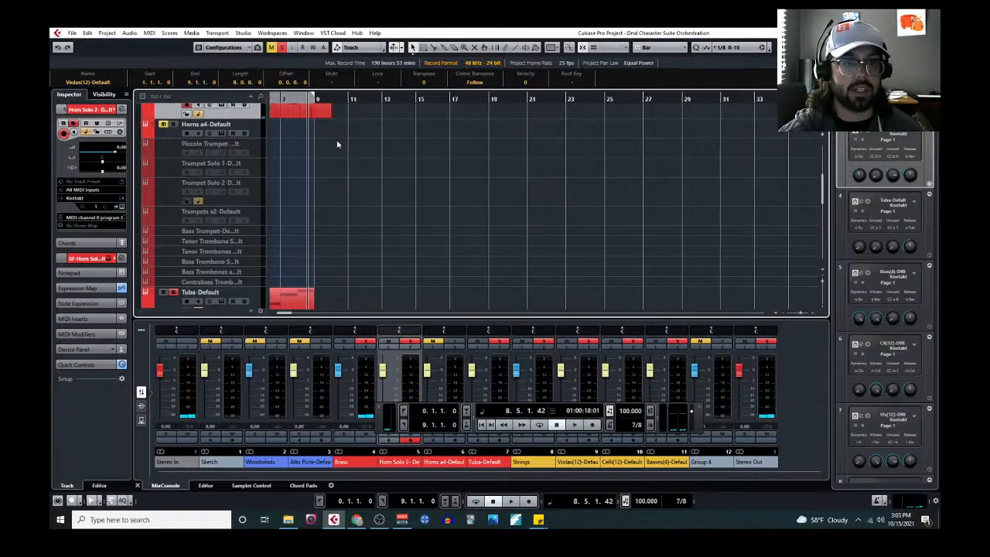
scroll(337, 144, up, 5)
click(334, 161)
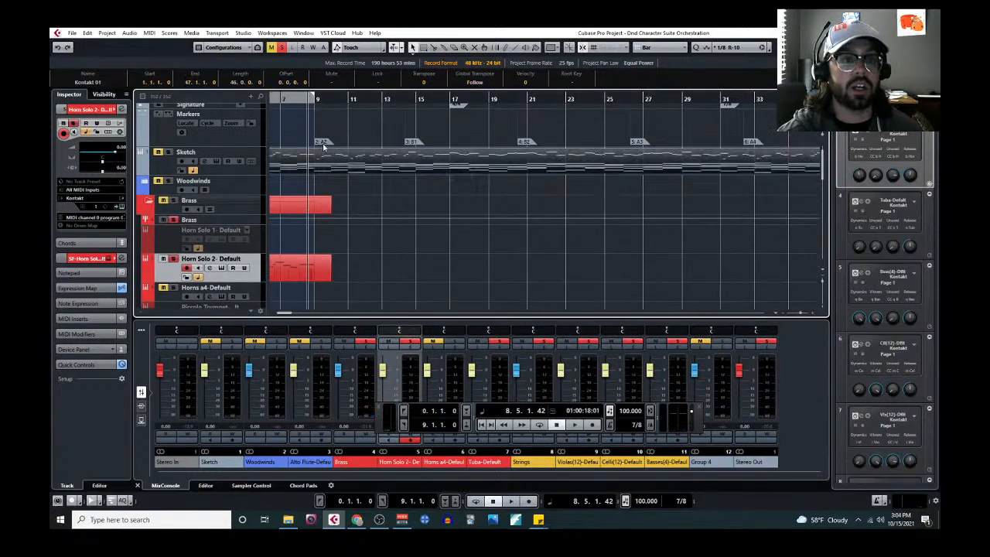
click(106, 33)
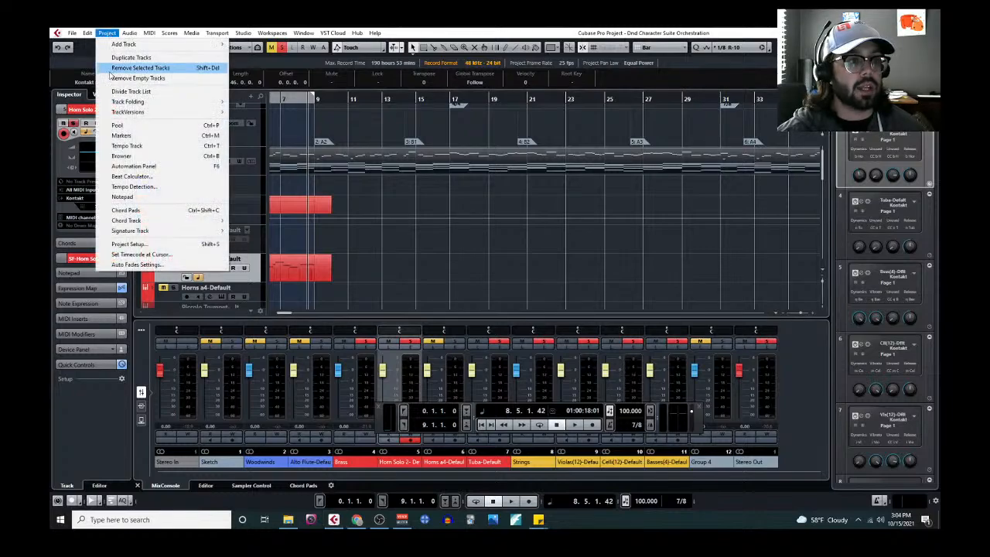
click(122, 196)
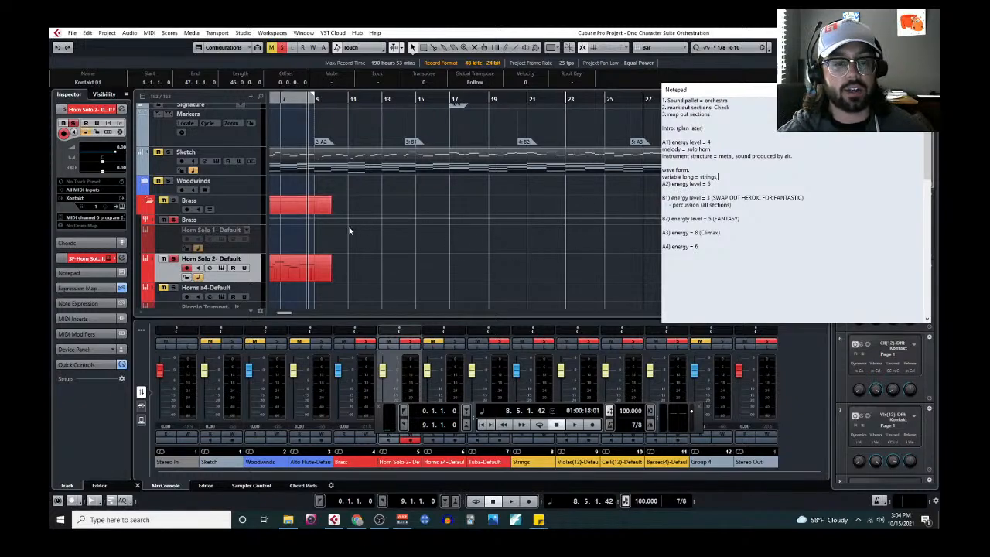
Examine the brass and string parts of the first eight bars alongside the energy and instrumentation notes in the Notepad.
scroll(349, 230, left, 3)
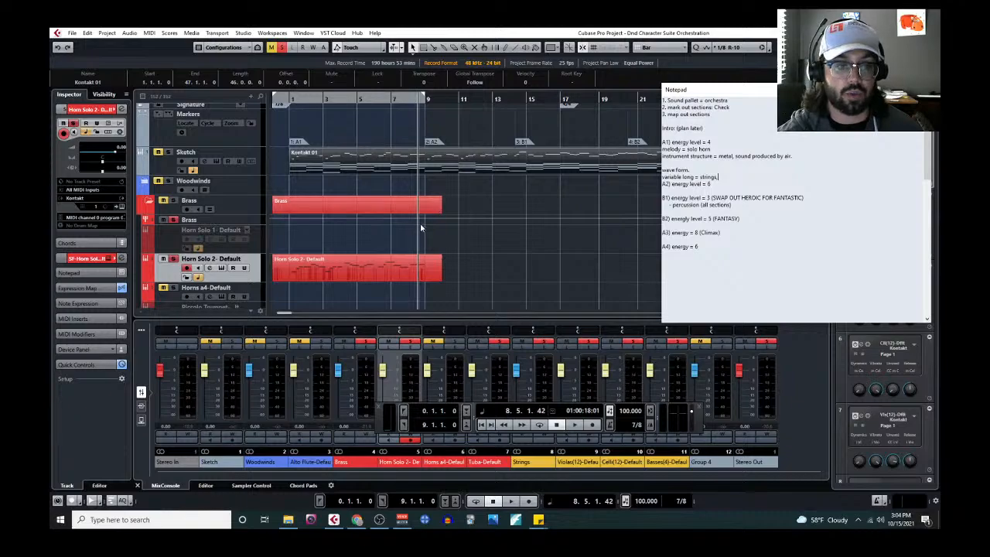
scroll(391, 233, down, 8)
scroll(391, 233, down, 10)
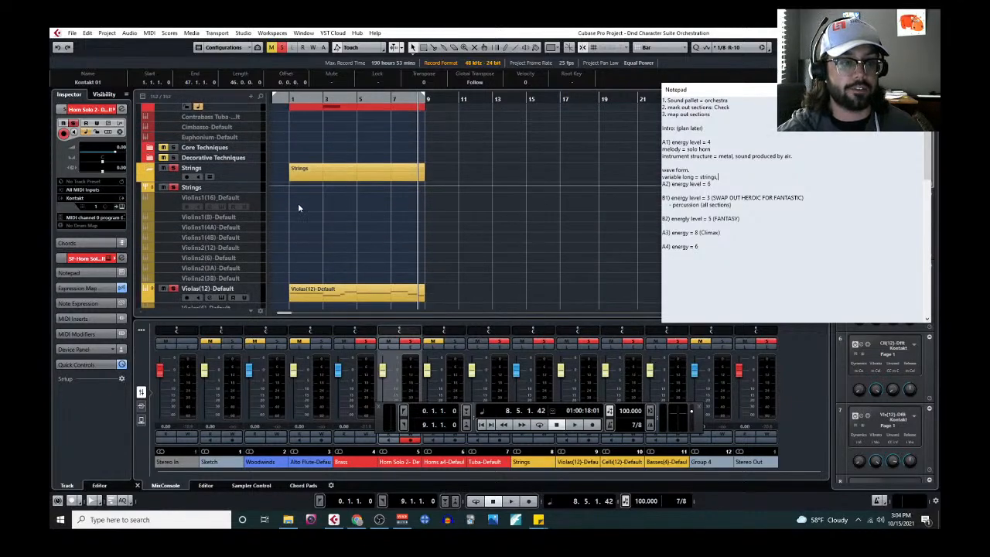
scroll(365, 143, down, 4)
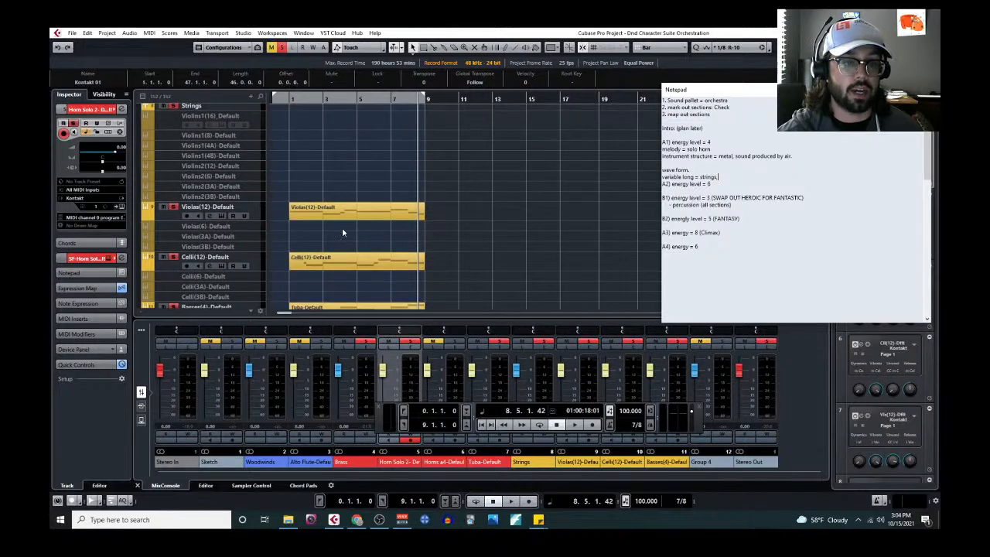
scroll(345, 216, down, 2)
scroll(333, 277, down, 2)
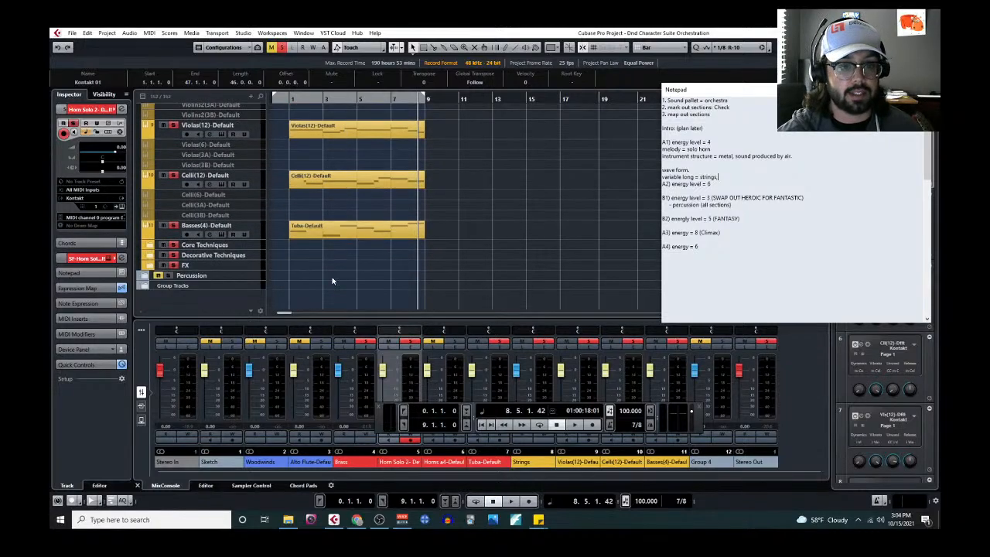
scroll(342, 234, up, 8)
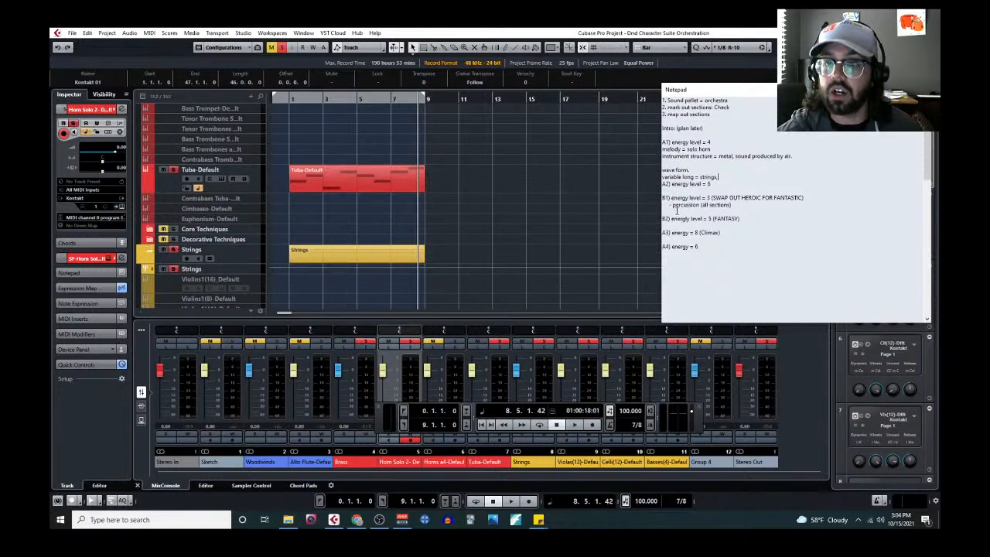
scroll(405, 264, down, 8)
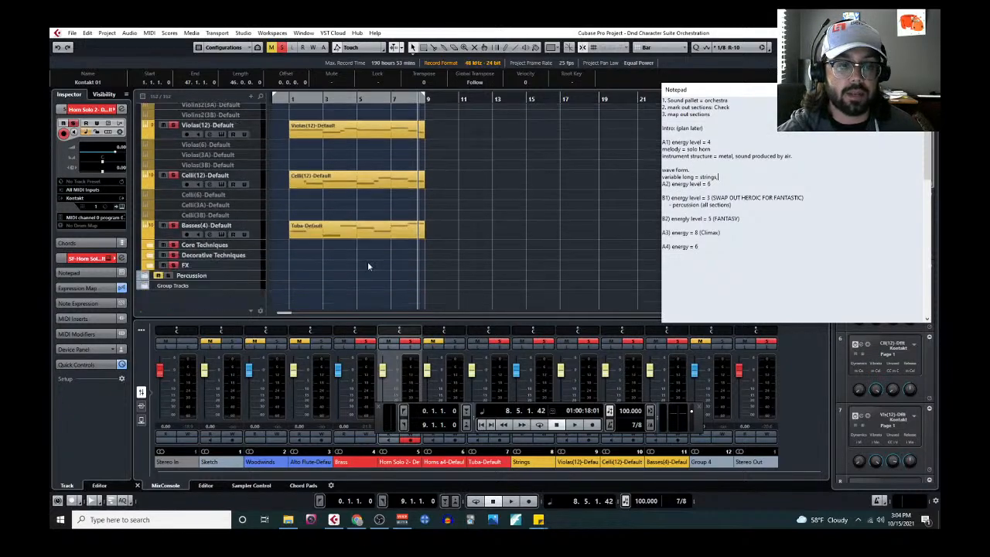
Select the Celli(12), Violas(12) and Basses(4) parts and open them together in the Key Editor.
click(368, 181)
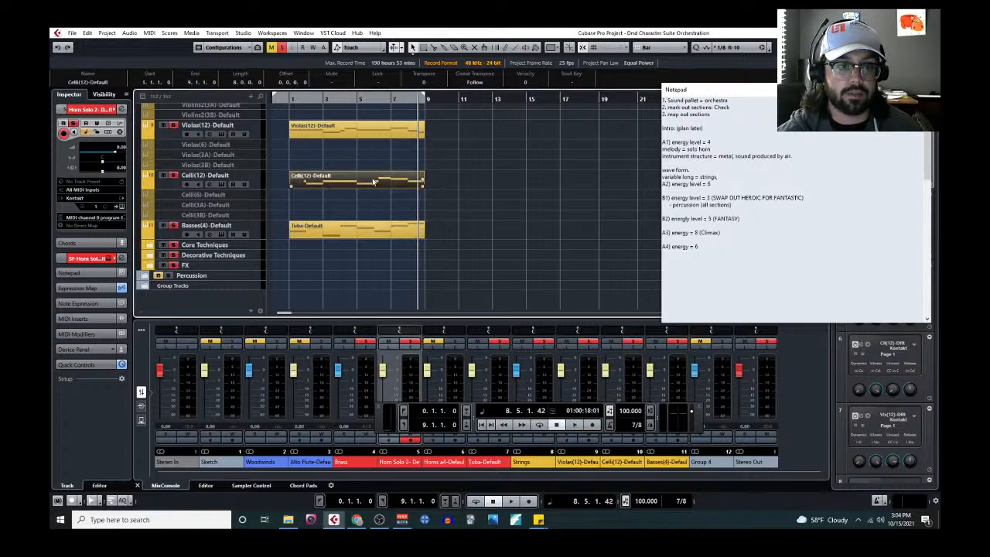
shift+click(377, 137)
shift+click(368, 231)
click(150, 33)
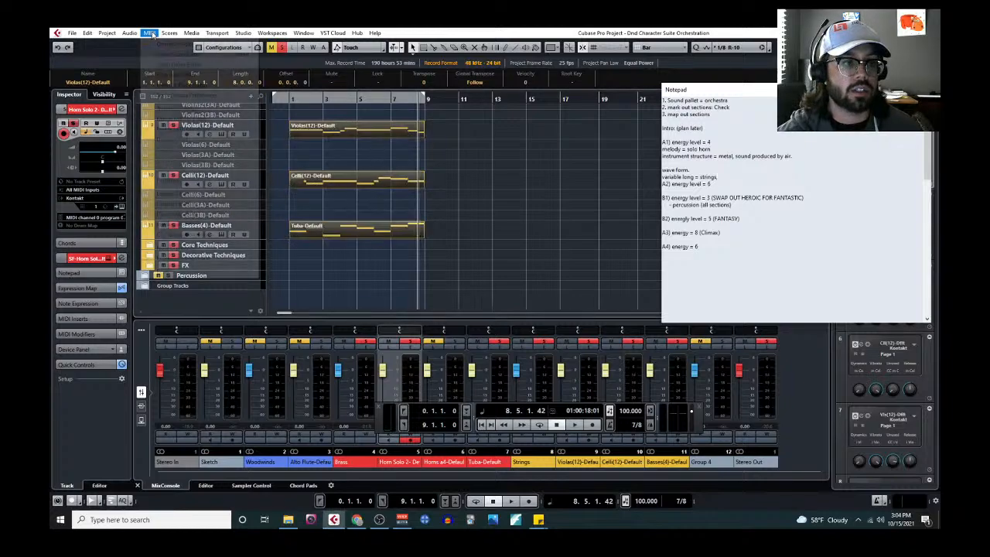
click(164, 49)
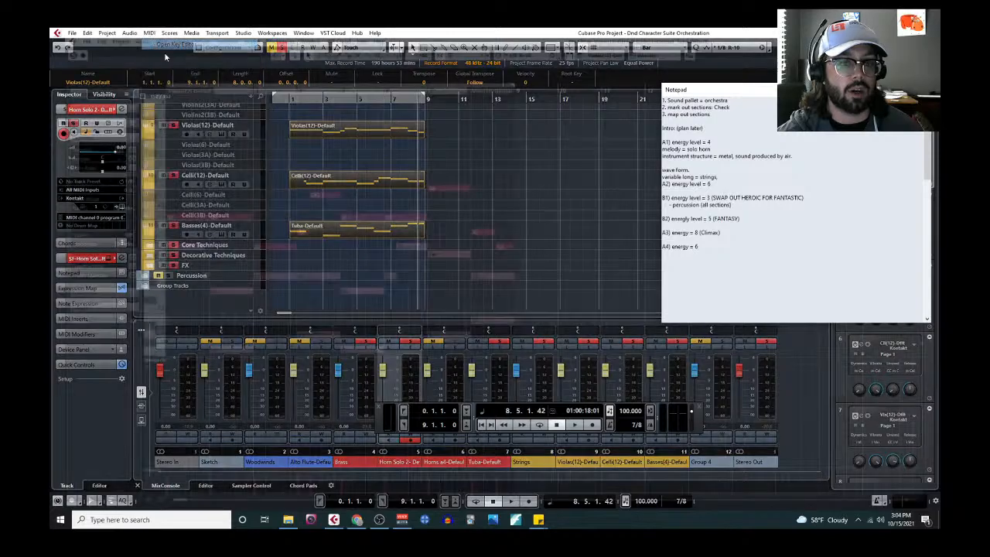
Examine how the viola, cello and bass notes are voiced across bars 1 to 8, then close the Key Editor.
scroll(351, 266, down, 2)
scroll(248, 226, down, 2)
scroll(195, 208, up, 3)
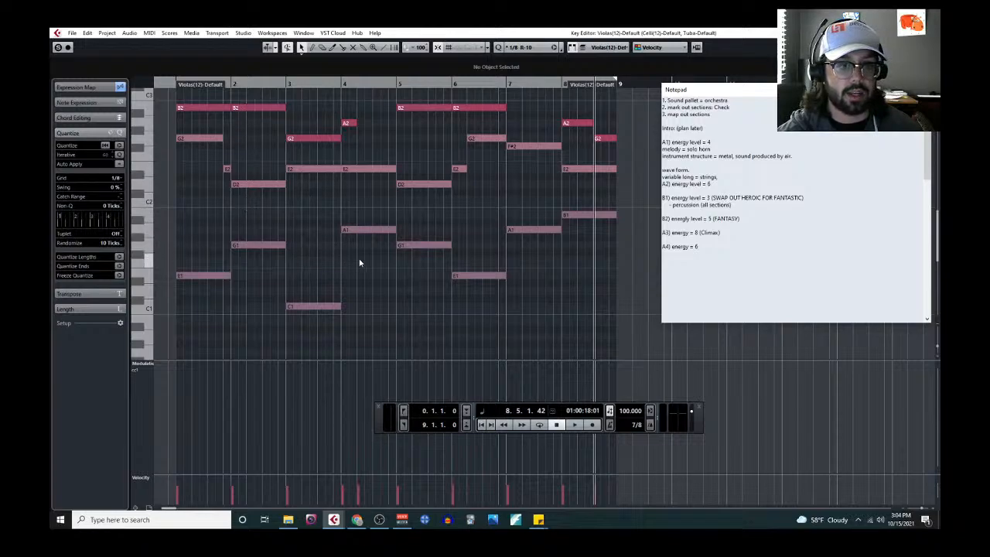
scroll(379, 228, up, 2)
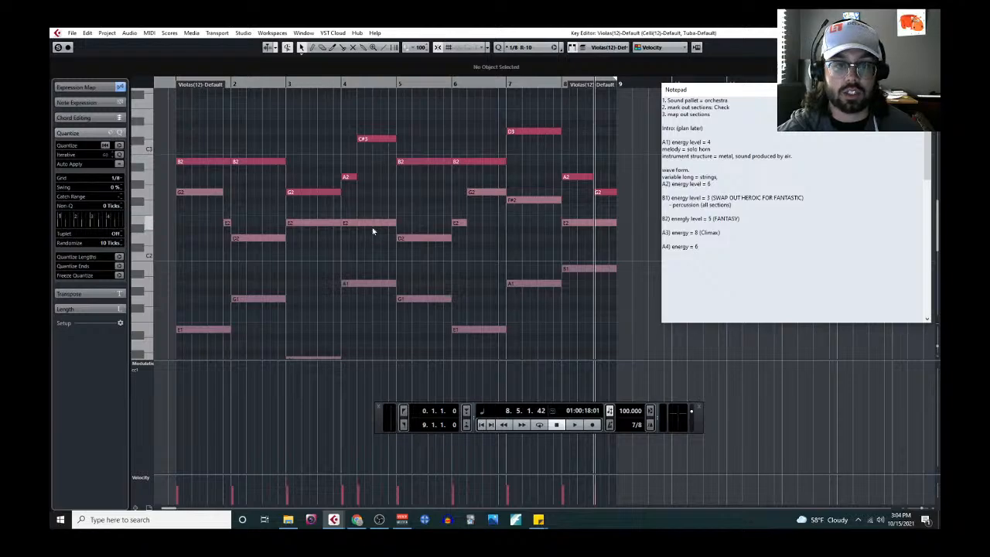
scroll(371, 230, down, 2)
scroll(387, 263, up, 2)
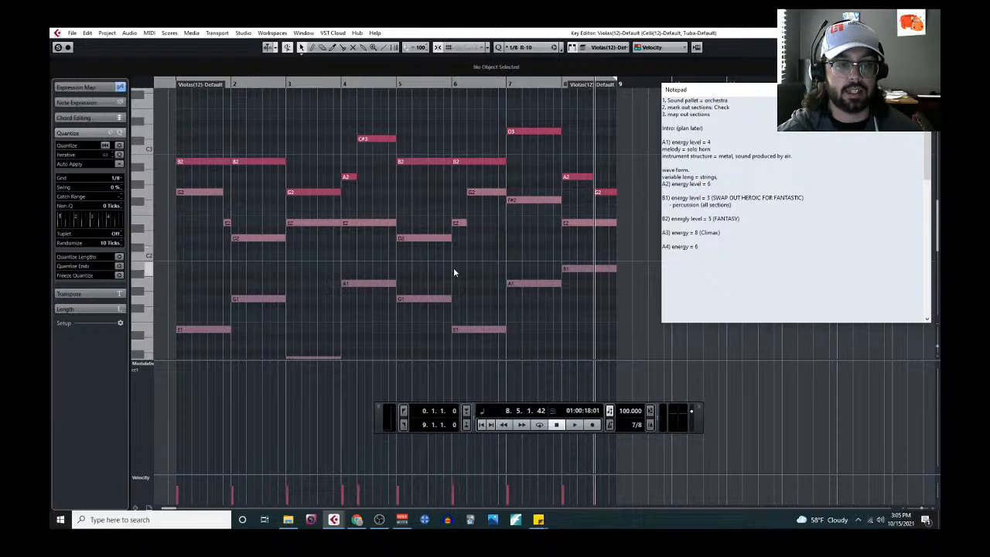
scroll(460, 265, down, 3)
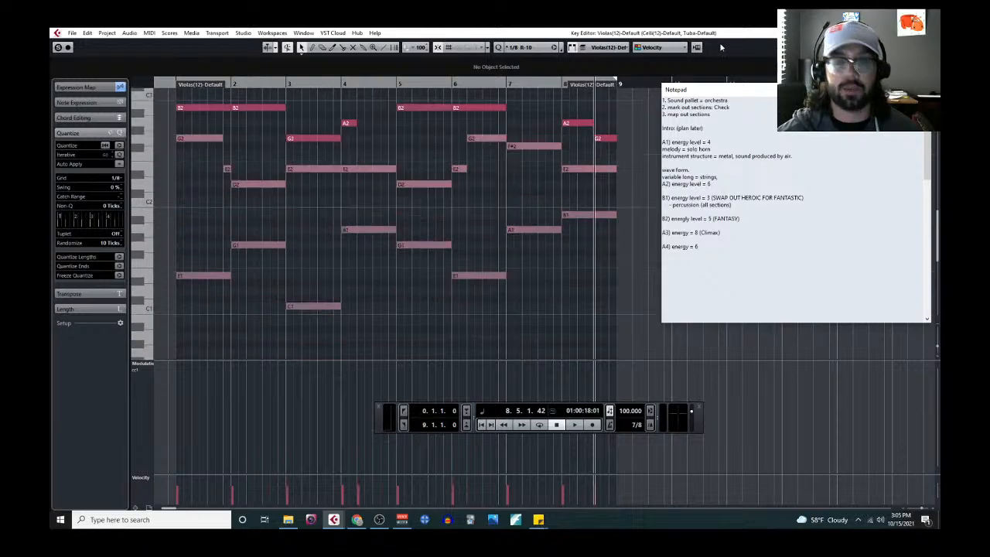
click(929, 33)
Open the part on the Sketch track in the Key Editor.
scroll(291, 261, up, 3)
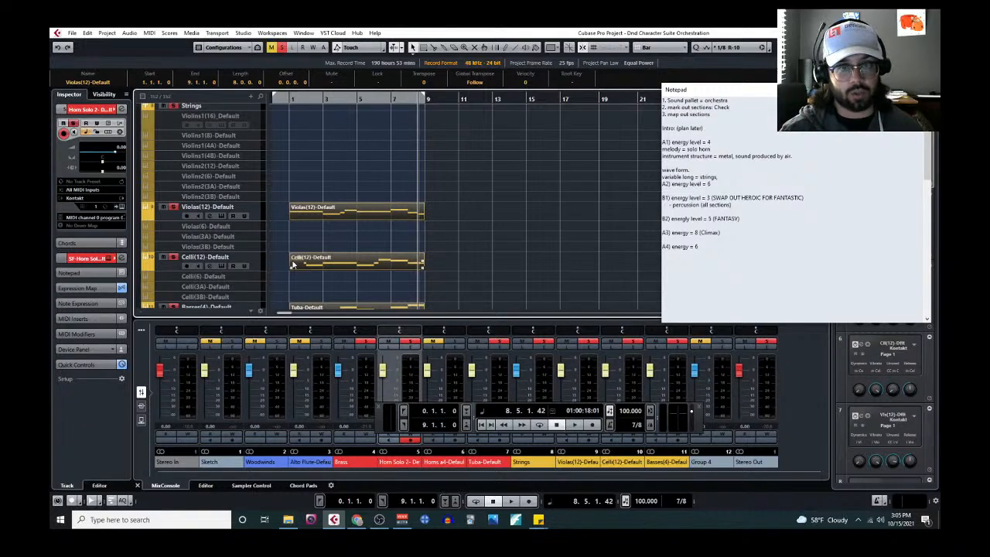
scroll(365, 260, up, 15)
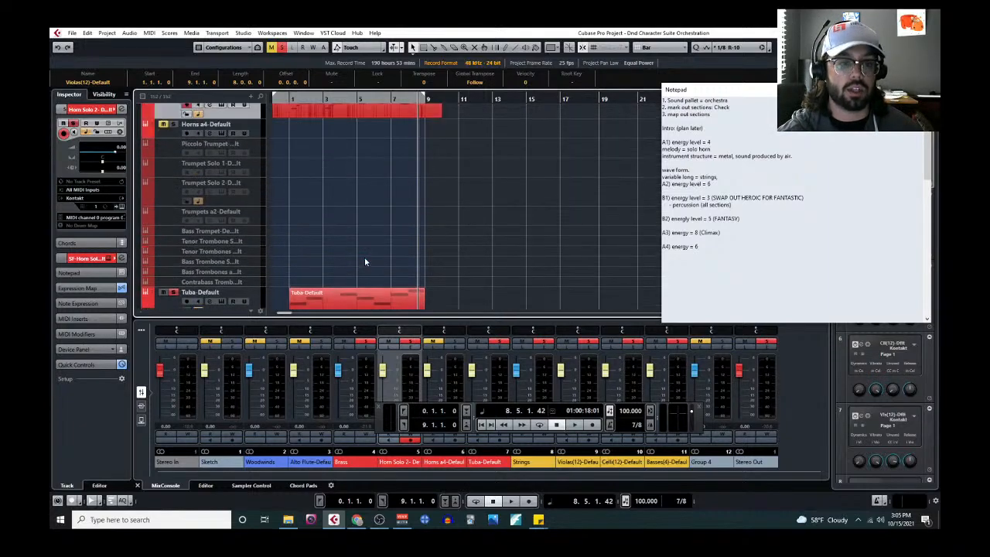
click(354, 163)
click(149, 32)
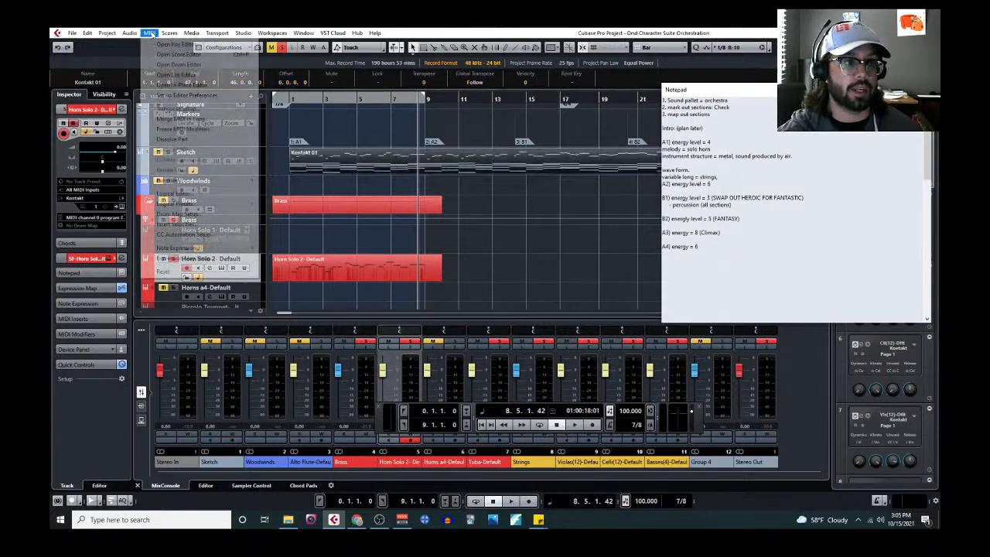
click(155, 44)
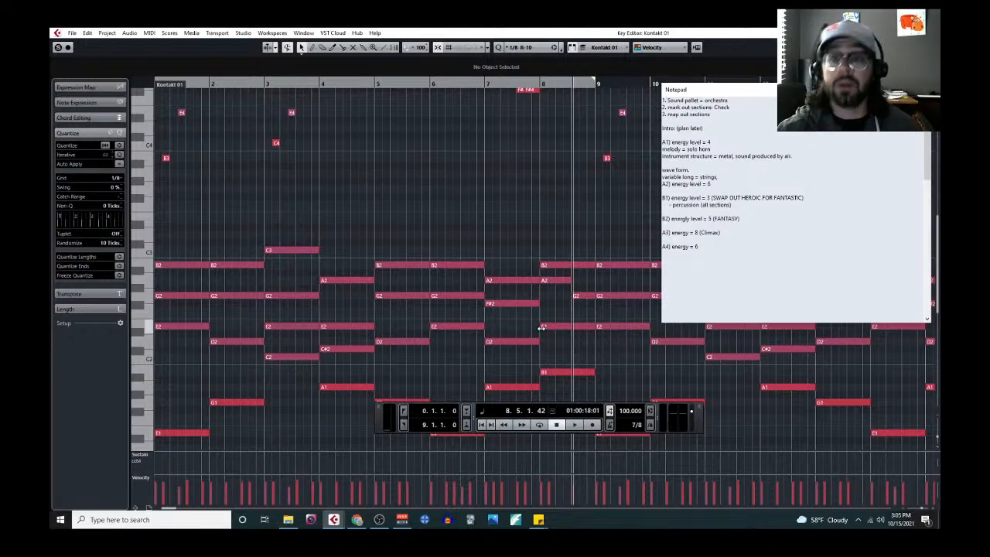
Select and copy the sketch's melody notes from bar 9 through bar 15, and place the project cursor at 9.2.1.0.
key(g)
key(g)
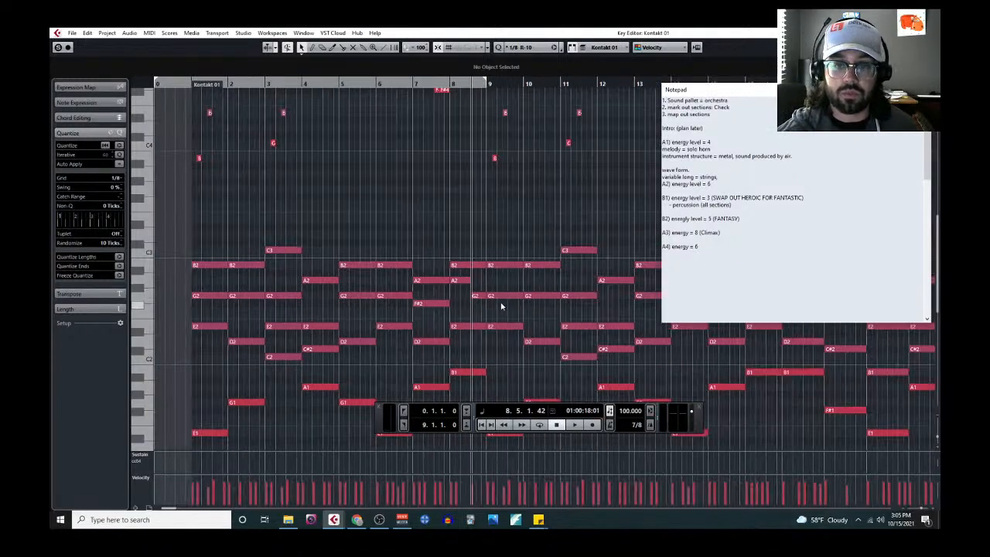
scroll(501, 307, right, 5)
scroll(433, 286, up, 4)
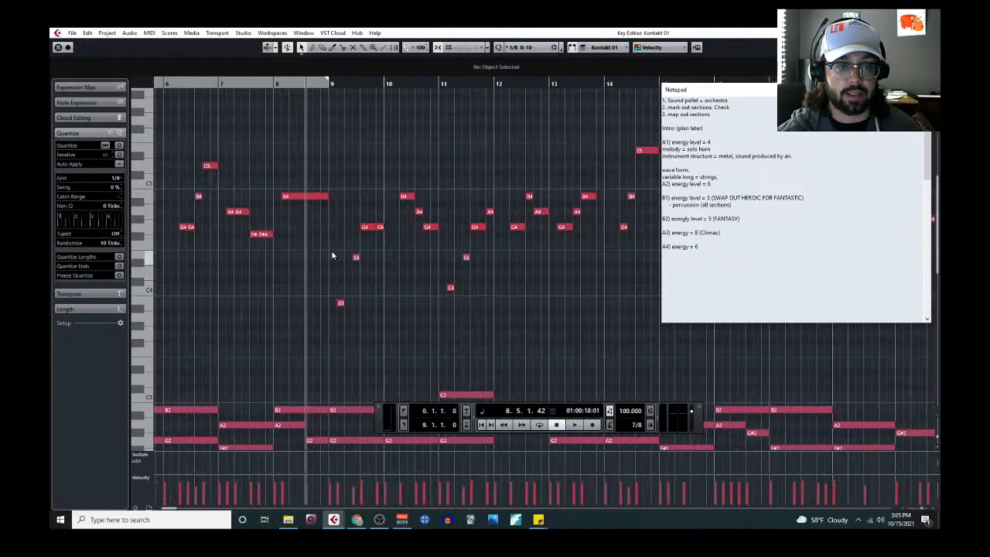
drag(335, 162, 543, 332)
scroll(533, 337, right, 4)
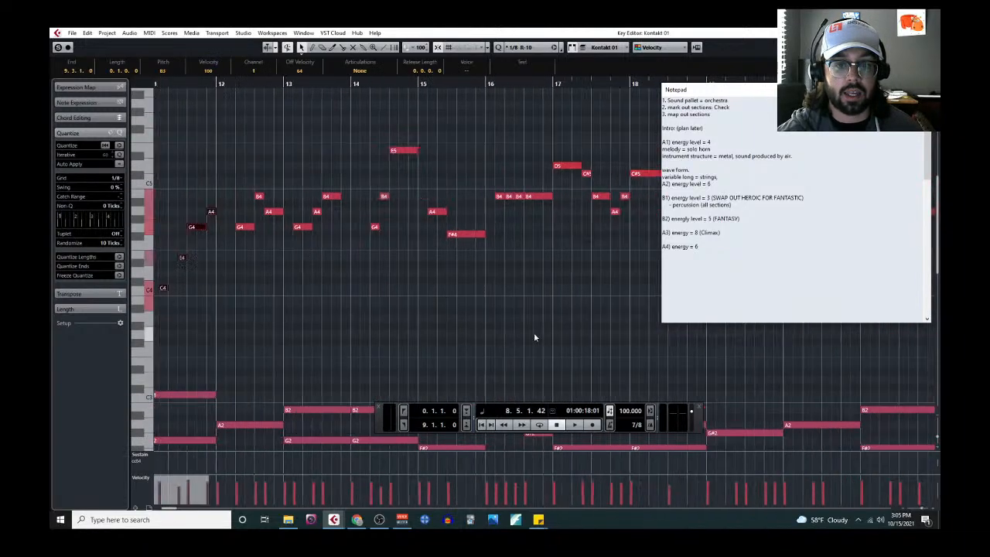
drag(223, 136, 464, 283)
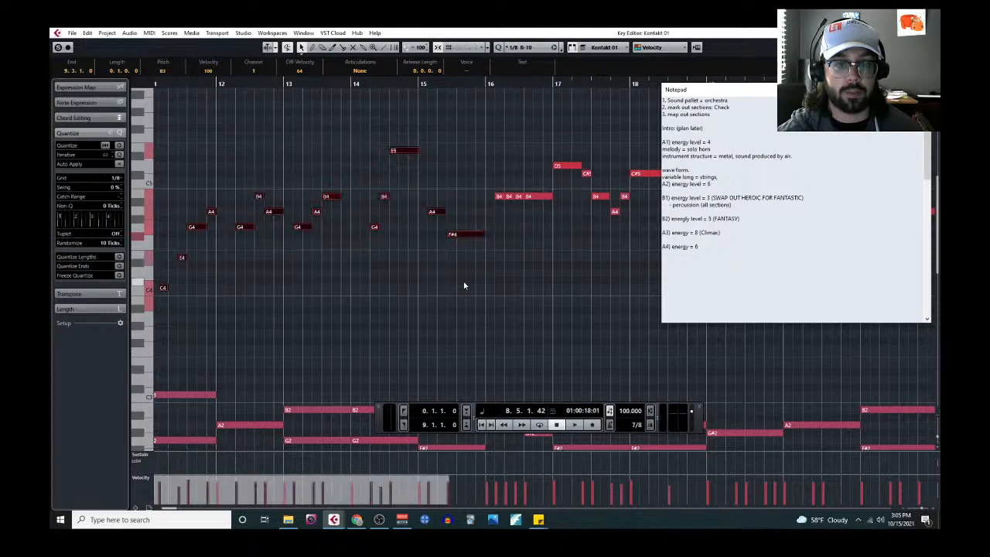
scroll(406, 251, down, 1)
scroll(367, 230, left, 2)
scroll(305, 194, up, 2)
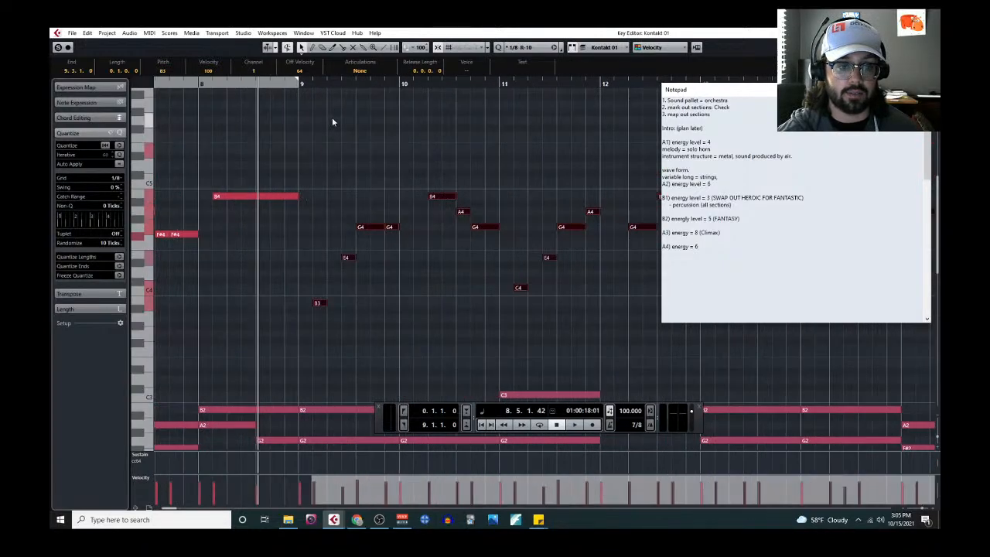
click(313, 84)
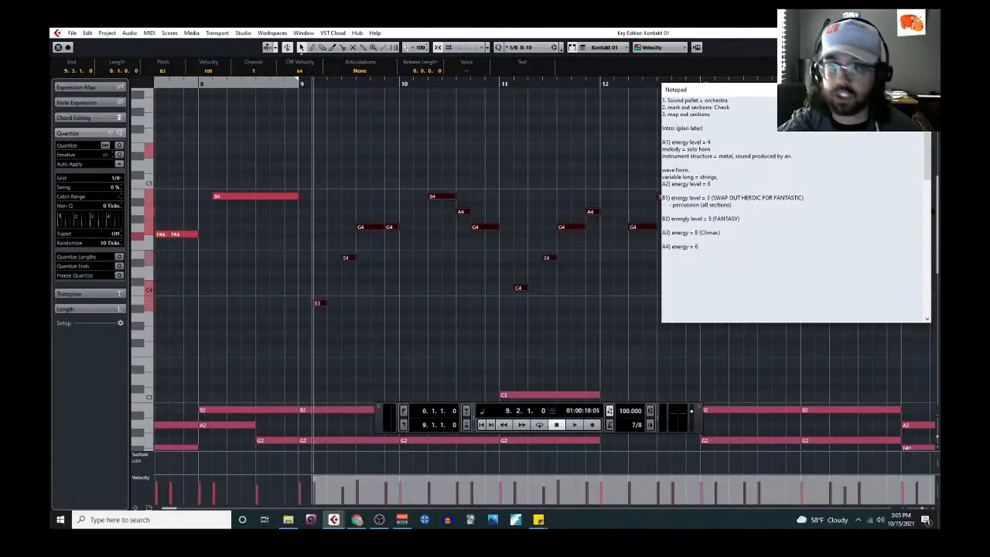
Close the Key Editor and enable the disabled Violins1(16) track in the Strings folder.
click(929, 32)
scroll(270, 218, down, 15)
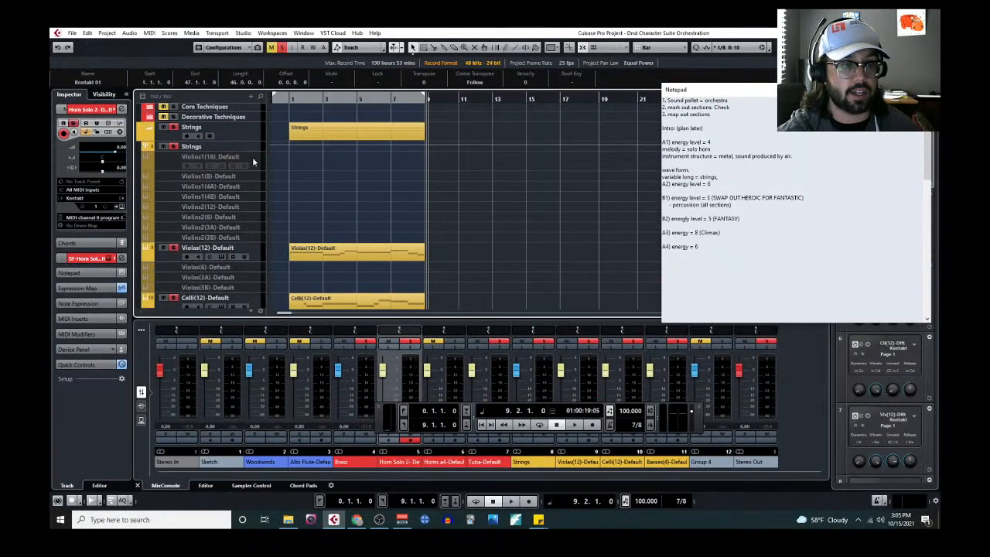
right_click(254, 166)
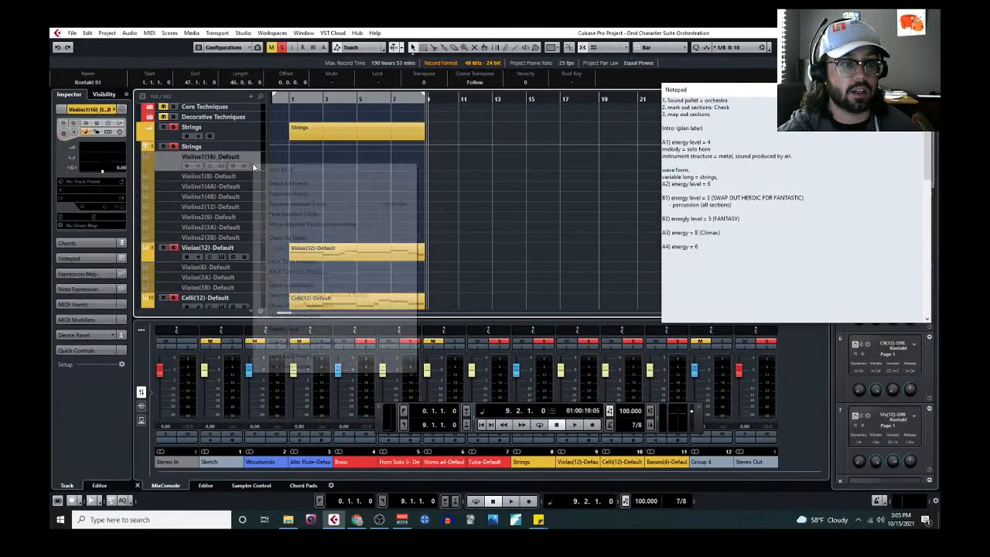
click(312, 328)
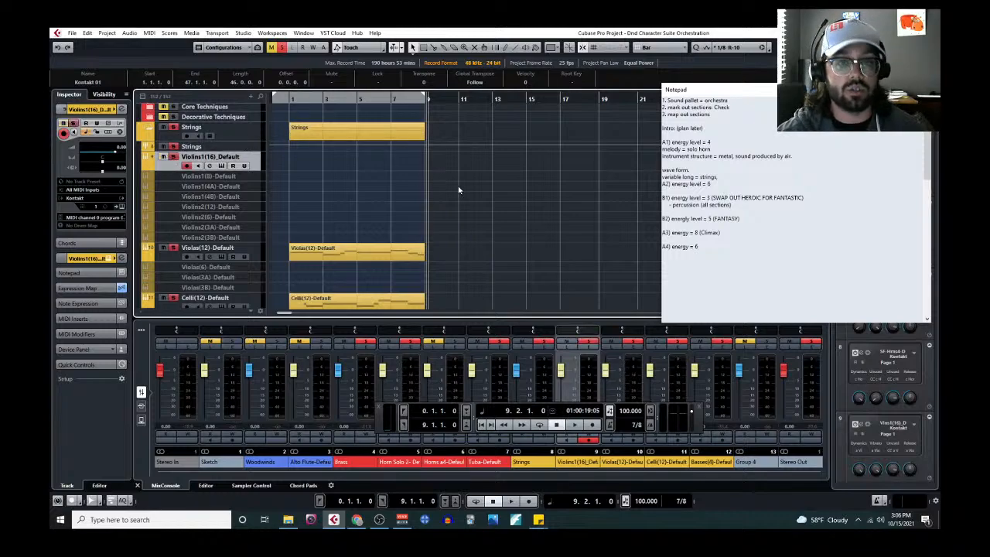
Paste the copied melody onto the Violins1(16) track at the cursor and extend the part's start back to bar 9.
key(ctrl+v)
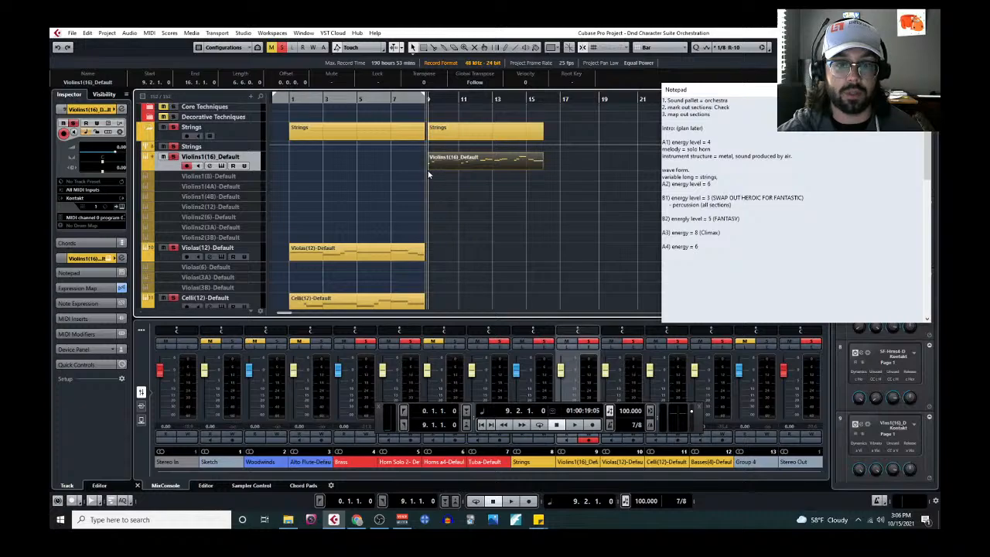
key(h)
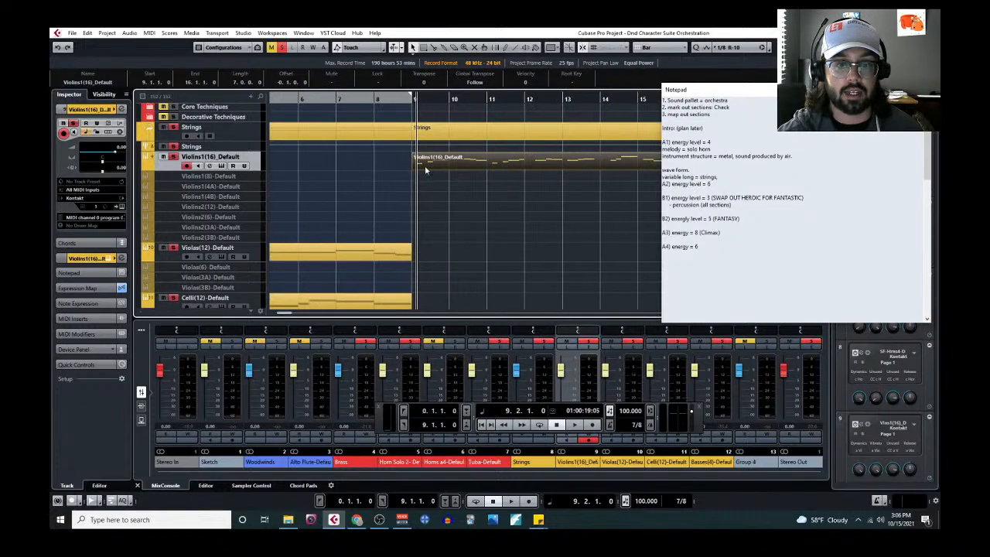
Set the project cursor to 9.1.1.0 and play the pasted Violins1(16) melody from there.
click(412, 102)
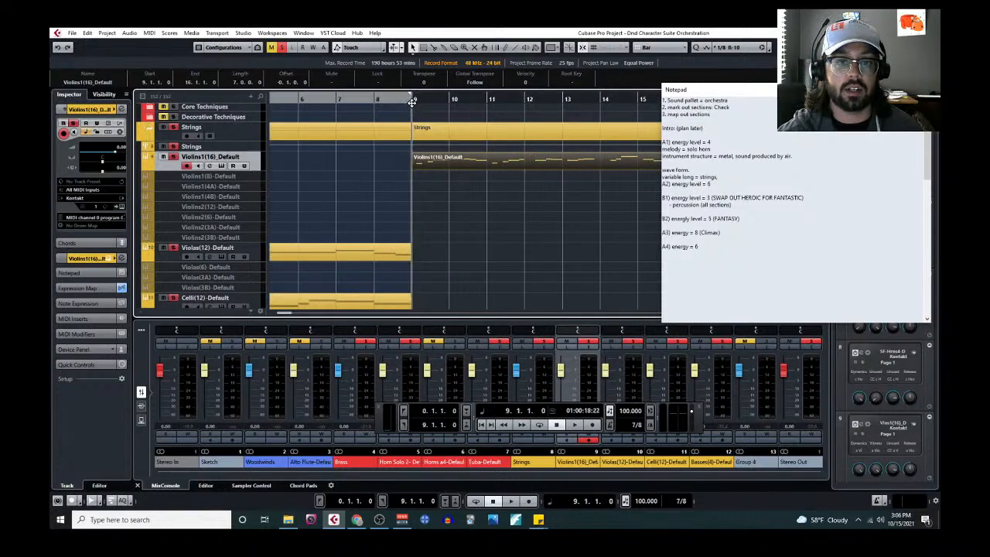
key(space)
key(g)
key(g)
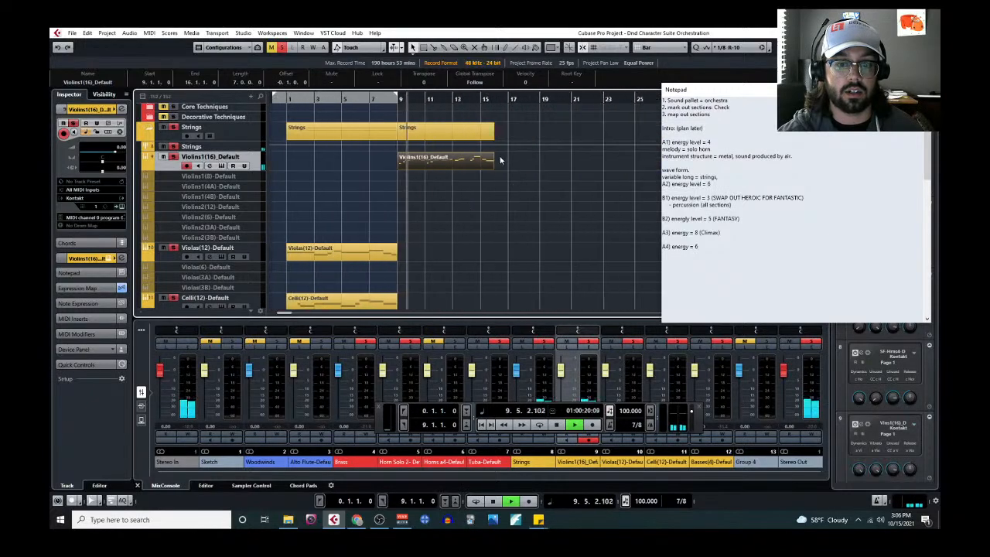
Inspect the Violins1(16) melody in the Key Editor, stop playback, and close the editor.
click(149, 33)
click(195, 72)
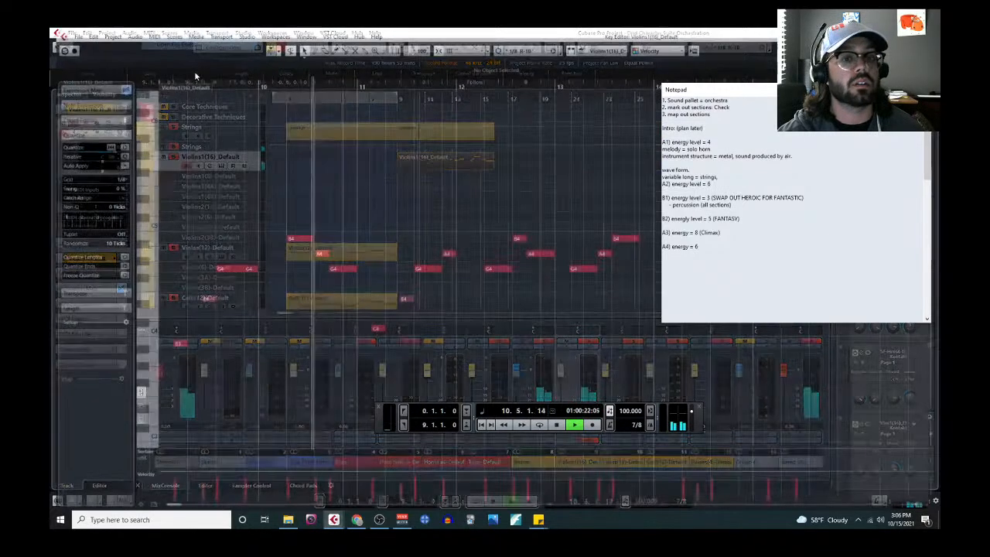
key(space)
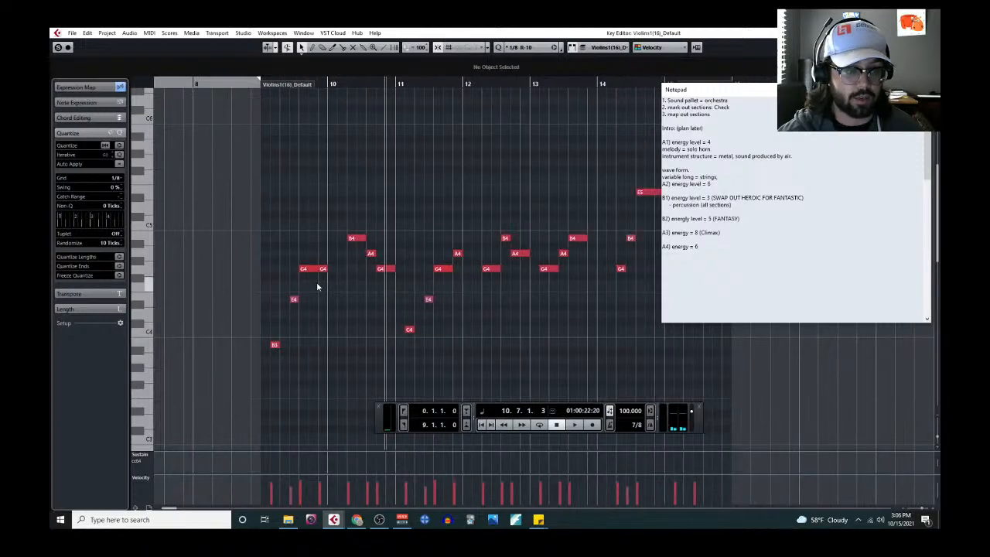
scroll(317, 286, down, 4)
scroll(316, 287, up, 2)
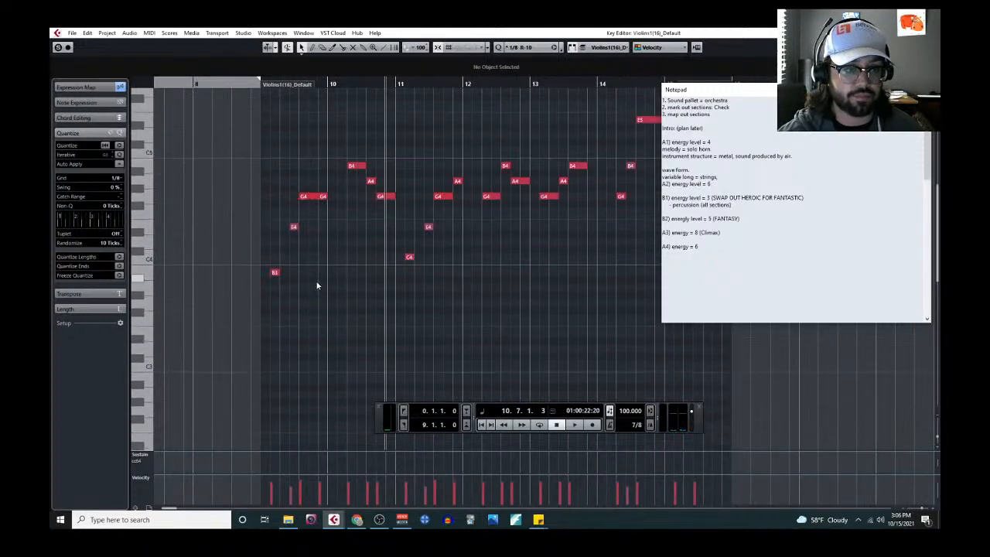
key(Escape)
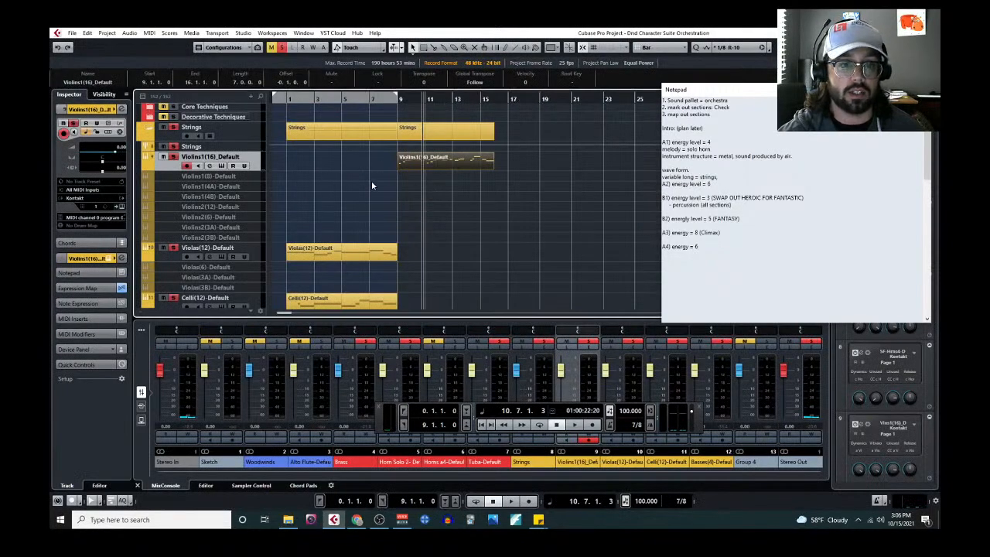
Open the Horn Solo 2 part in the Key Editor, examine its melody note lengths, and close the editor.
scroll(371, 186, down, 1)
scroll(352, 214, up, 2)
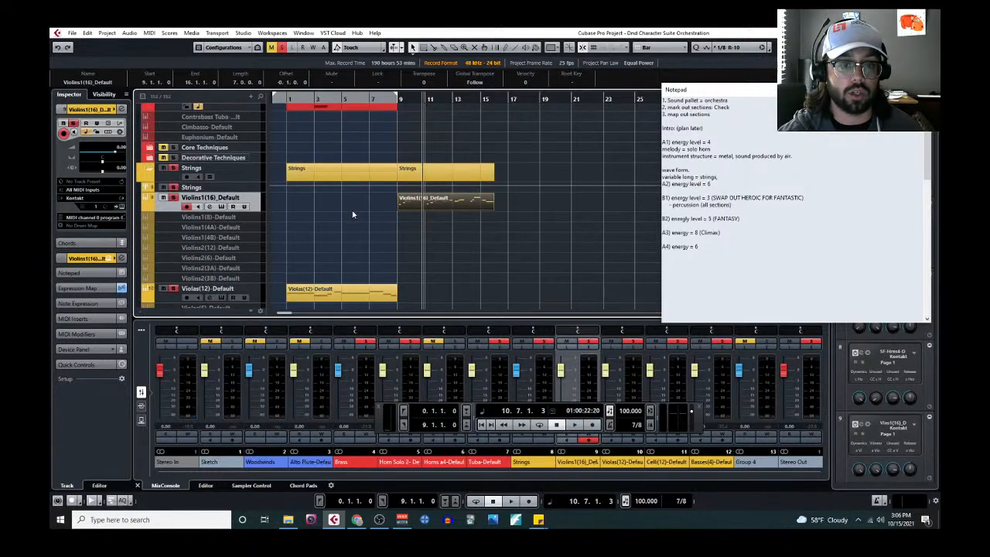
scroll(352, 214, up, 6)
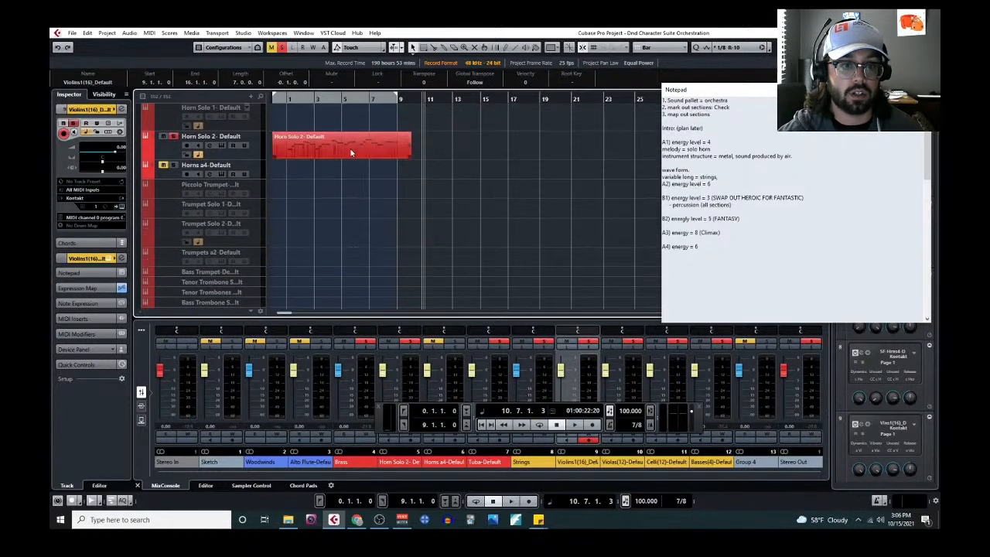
click(350, 153)
click(149, 32)
click(165, 41)
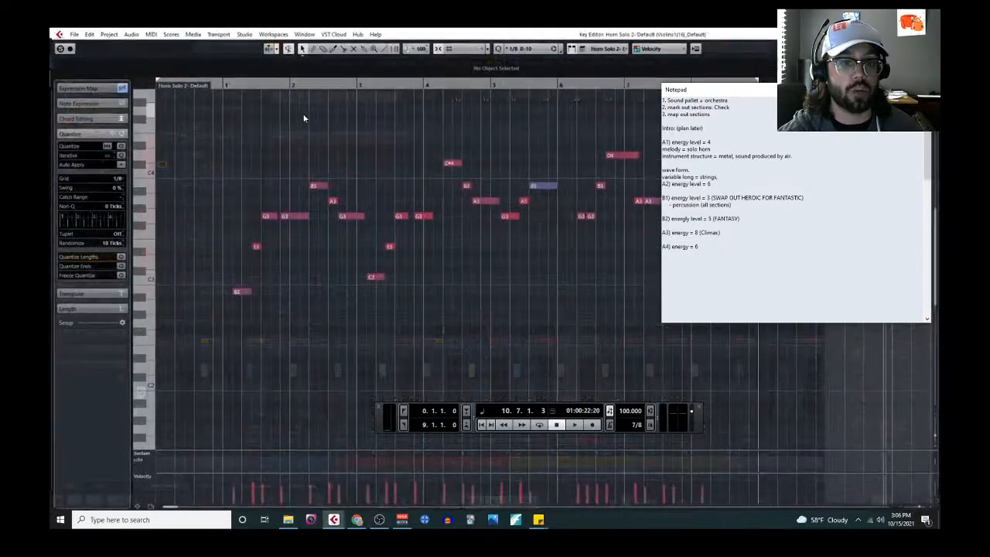
scroll(376, 229, down, 3)
scroll(473, 230, up, 2)
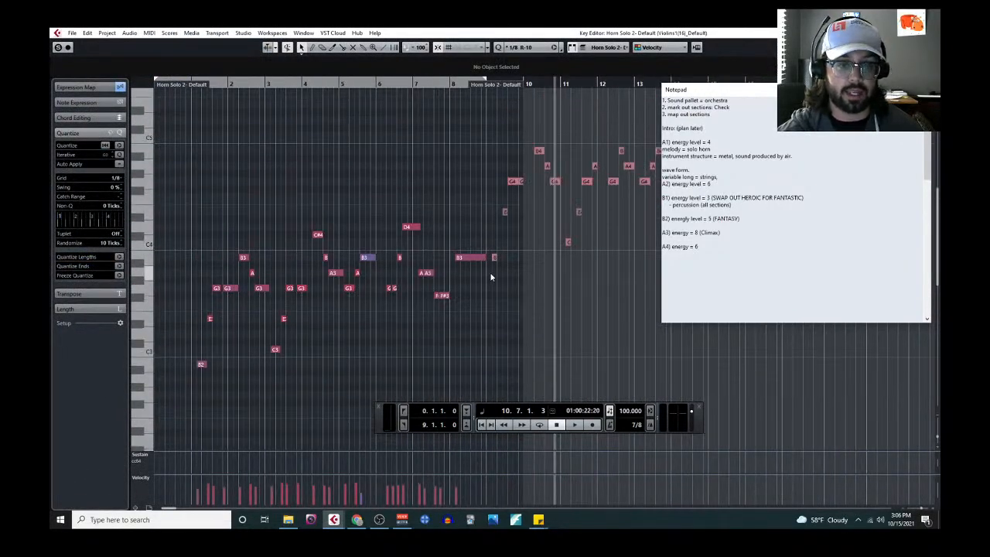
scroll(515, 259, up, 3)
click(929, 32)
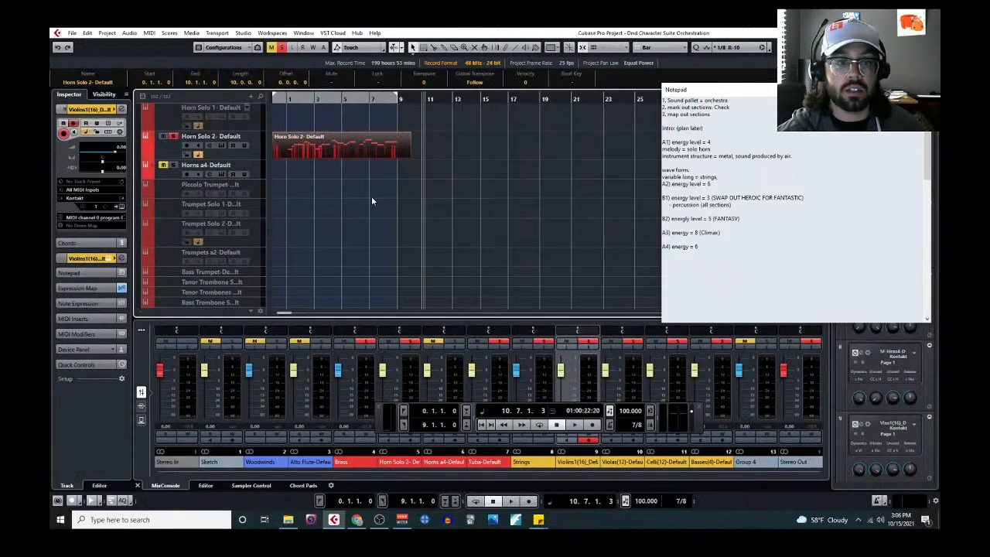
Open the Violins1(16) part in the Key Editor and lengthen the B3 in bar 9 and the C4 in bar 11 to 0.2.0.0.
scroll(435, 227, down, 10)
click(430, 200)
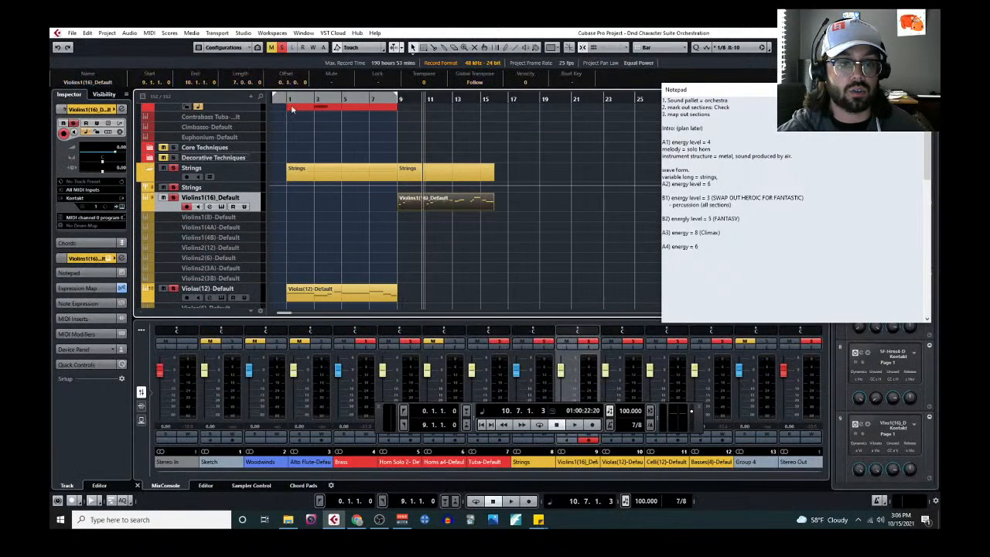
click(149, 33)
click(174, 42)
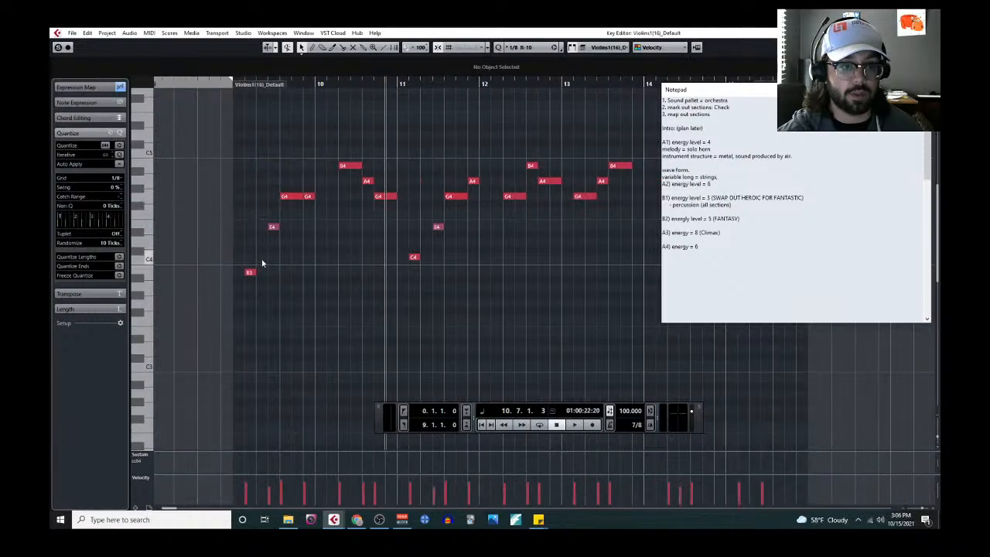
drag(255, 272, 295, 273)
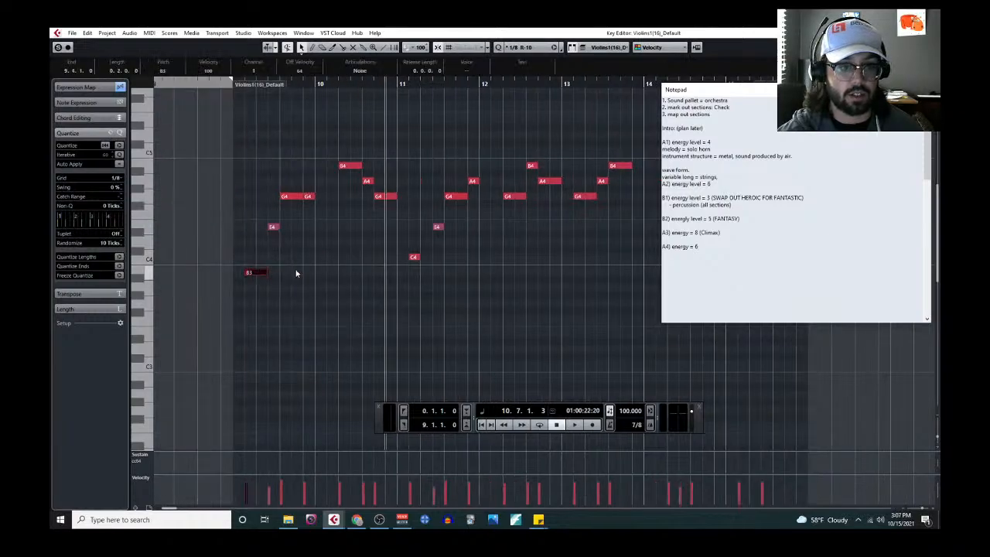
drag(418, 257, 431, 257)
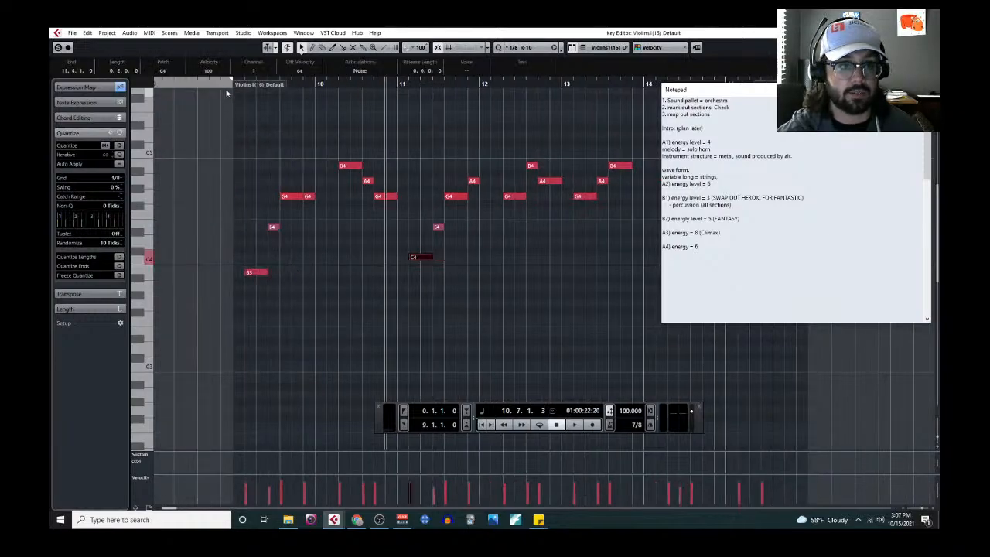
Play the violin melody while lengthening the second G4 in bar 9 and the A4 at the end of bar 11 to 0.2.0.0.
key(space)
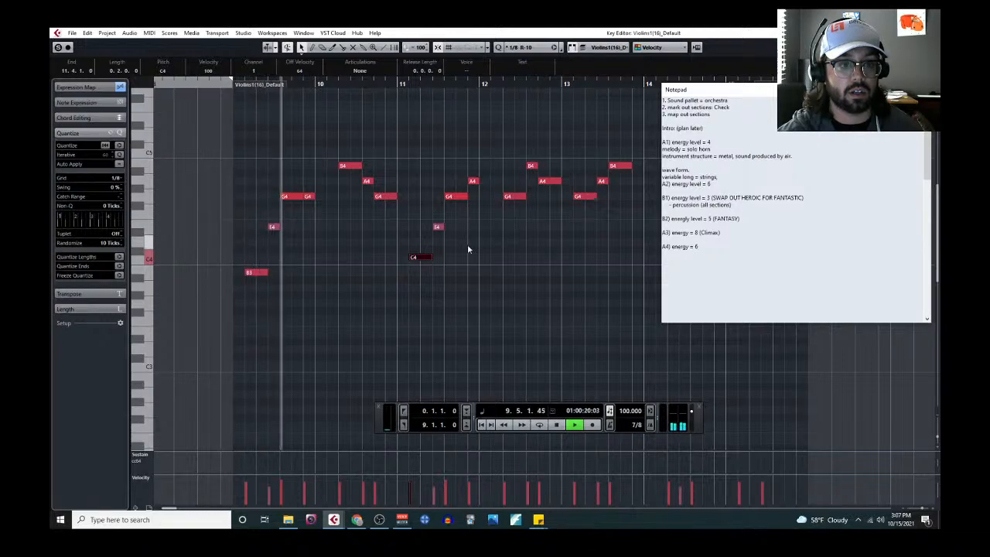
click(310, 195)
drag(312, 195, 326, 196)
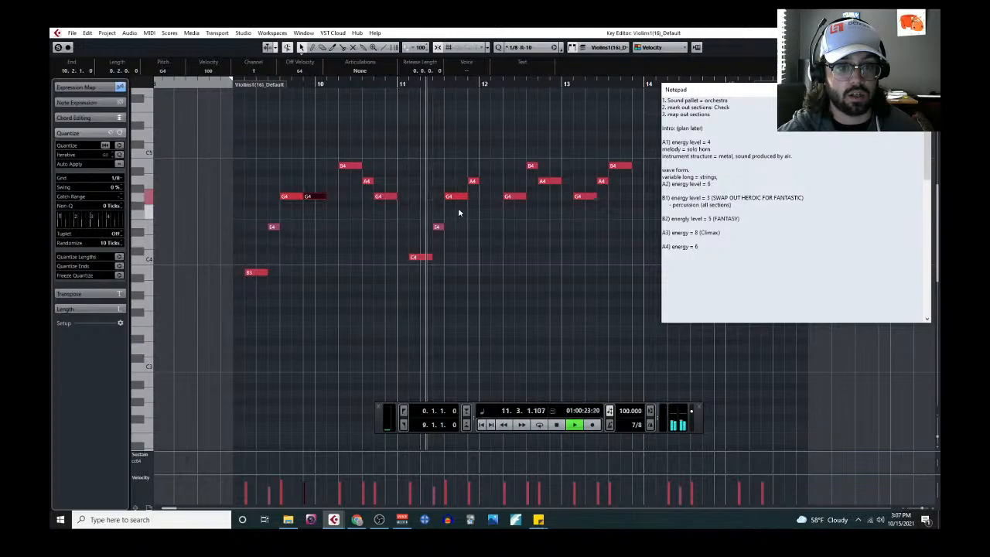
drag(476, 181, 507, 185)
scroll(562, 208, down, 1)
scroll(515, 240, right, 1)
scroll(516, 243, up, 2)
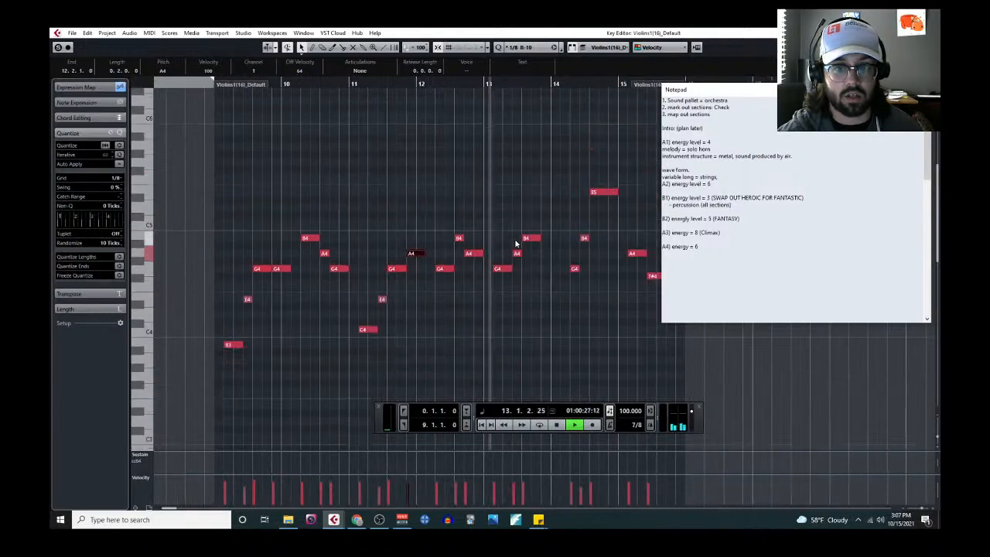
scroll(517, 245, down, 2)
scroll(540, 266, right, 2)
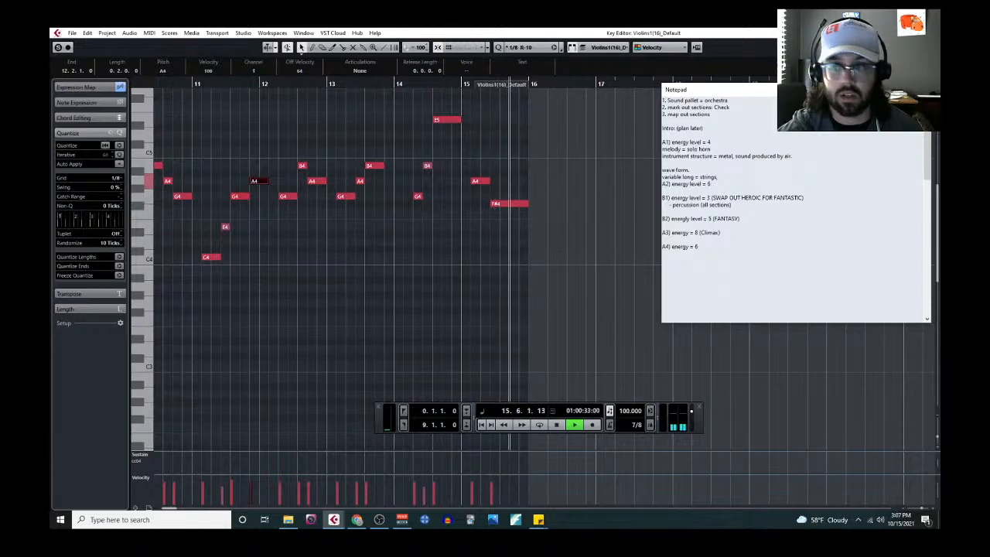
Stop playback, copy the four B4 notes in bar 16 from the Sketch part, and set the project cursor to 16.2.1.0.
click(929, 33)
scroll(504, 209, up, 10)
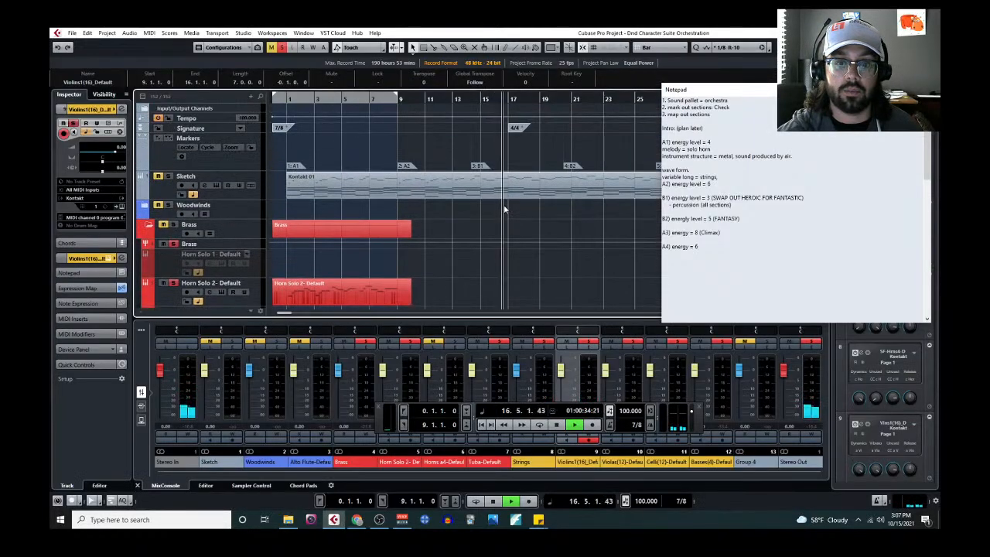
key(space)
click(496, 190)
click(149, 32)
click(173, 48)
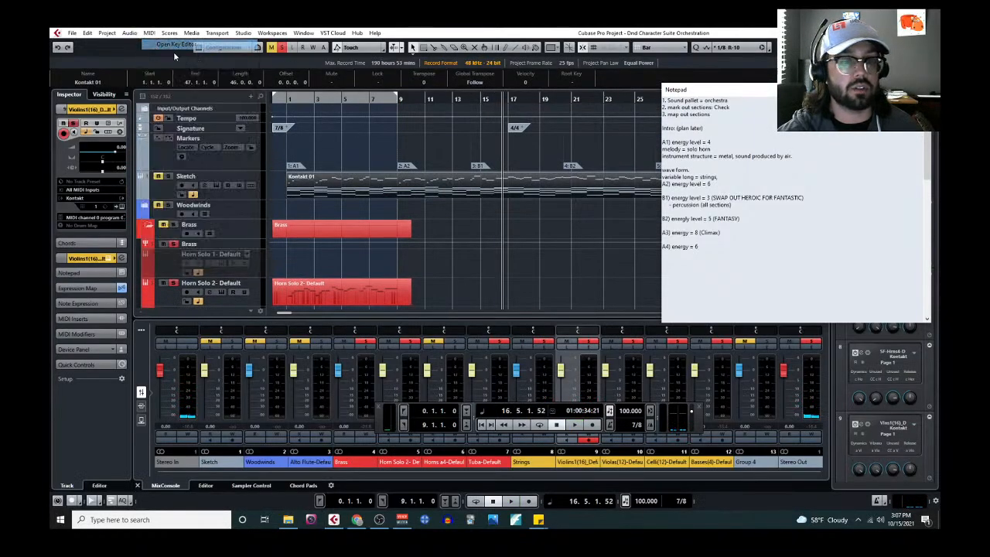
drag(546, 207, 490, 114)
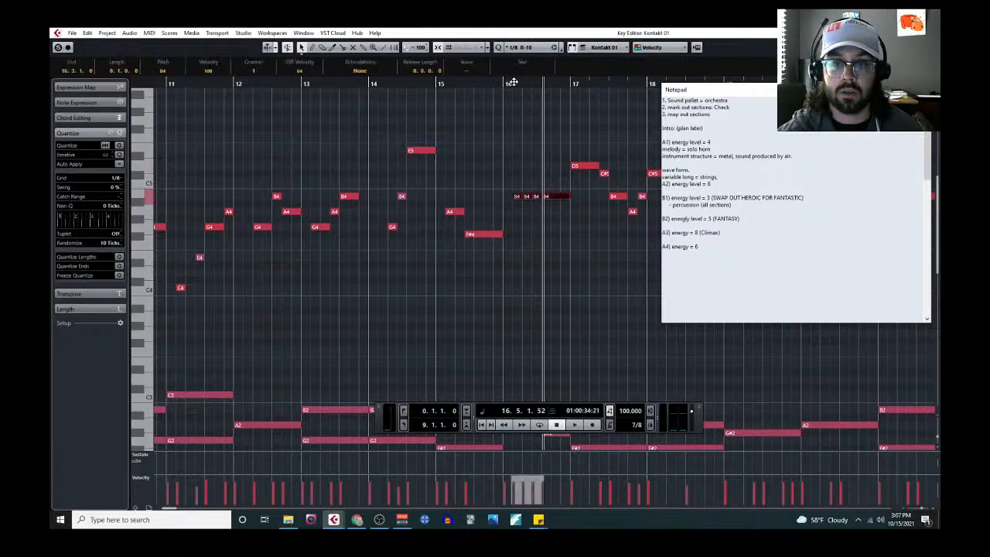
click(512, 83)
click(929, 33)
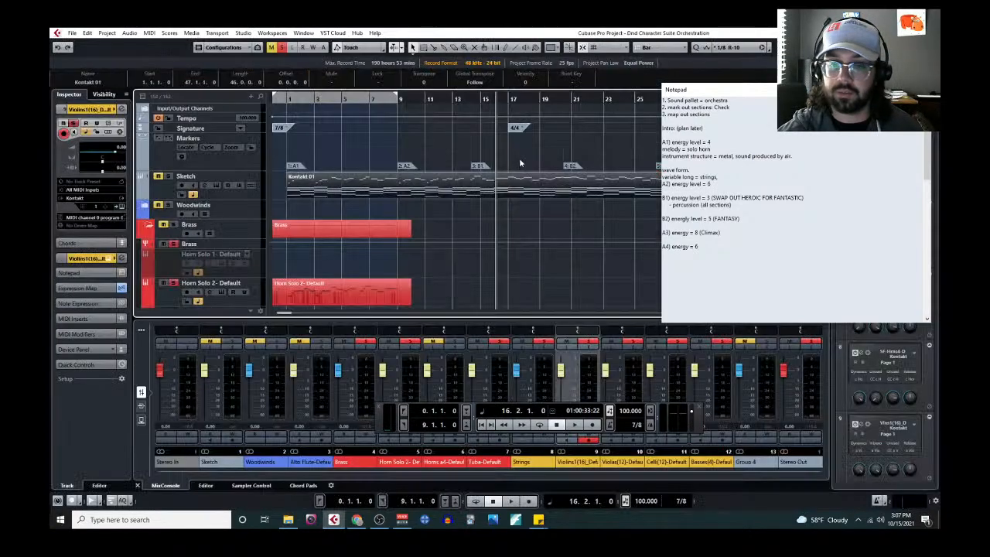
Extend the Violins1(16) part's end to bar 18 and paste the copied B4 notes into it at 16.2.1.0.
scroll(458, 221, down, 10)
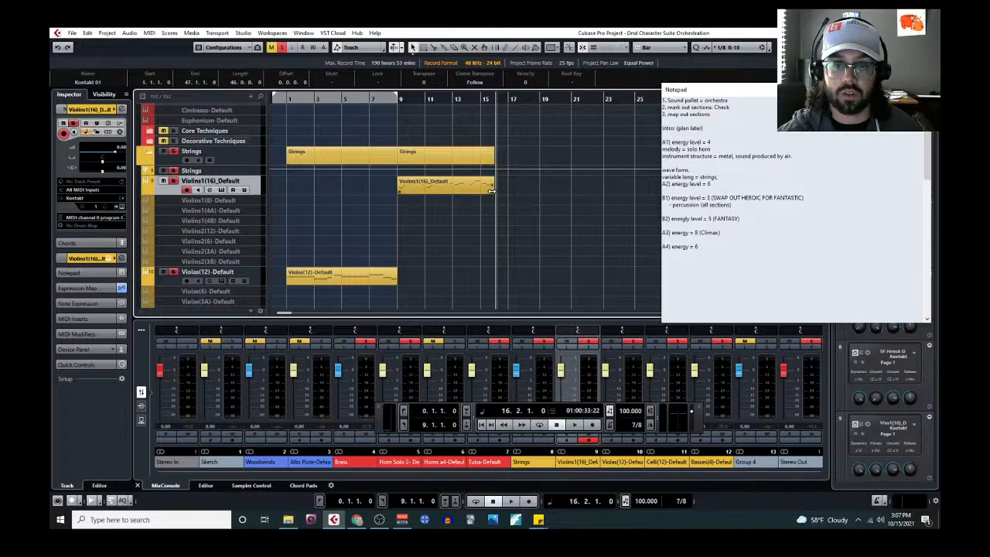
drag(492, 191, 522, 192)
click(150, 33)
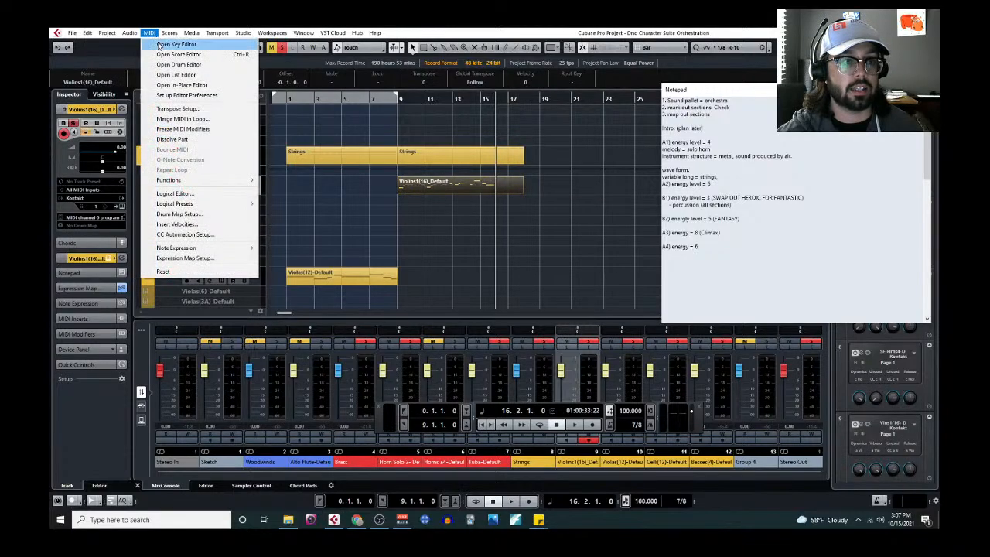
click(159, 46)
scroll(587, 235, down, 3)
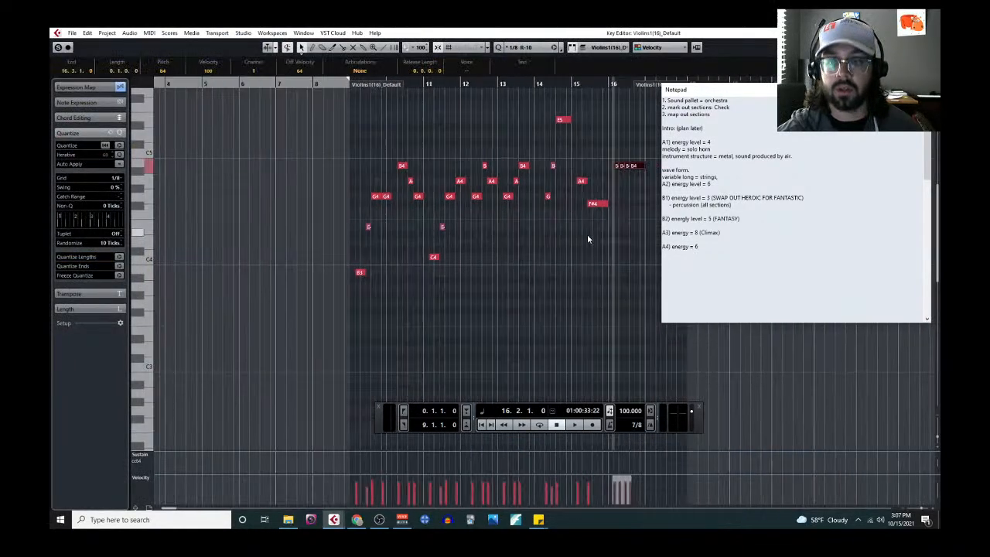
click(614, 236)
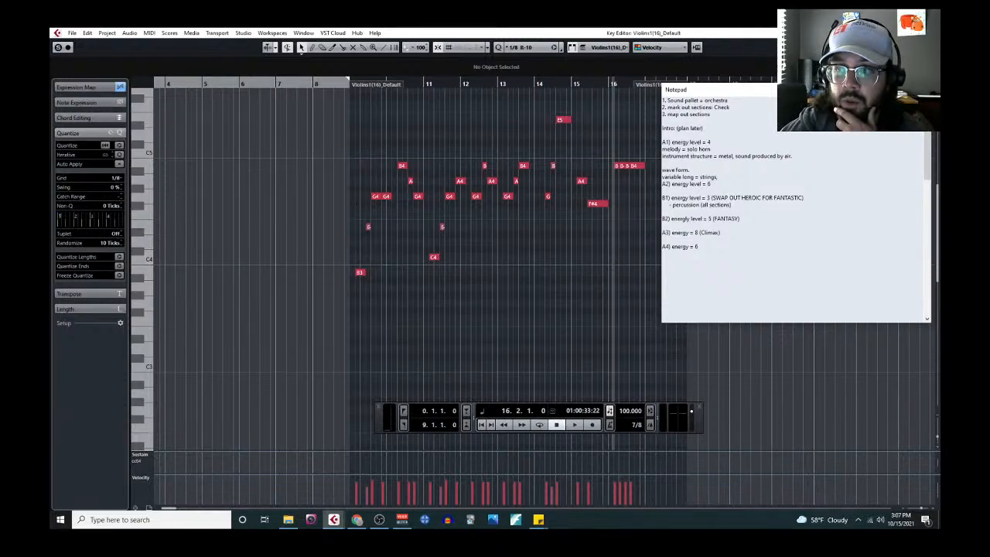
click(930, 33)
scroll(480, 241, down, 4)
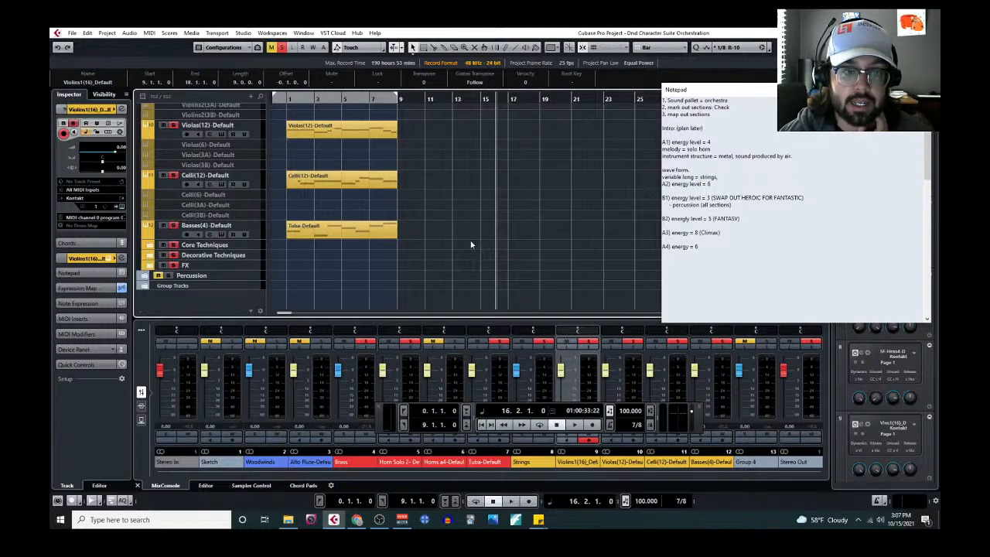
scroll(471, 244, up, 4)
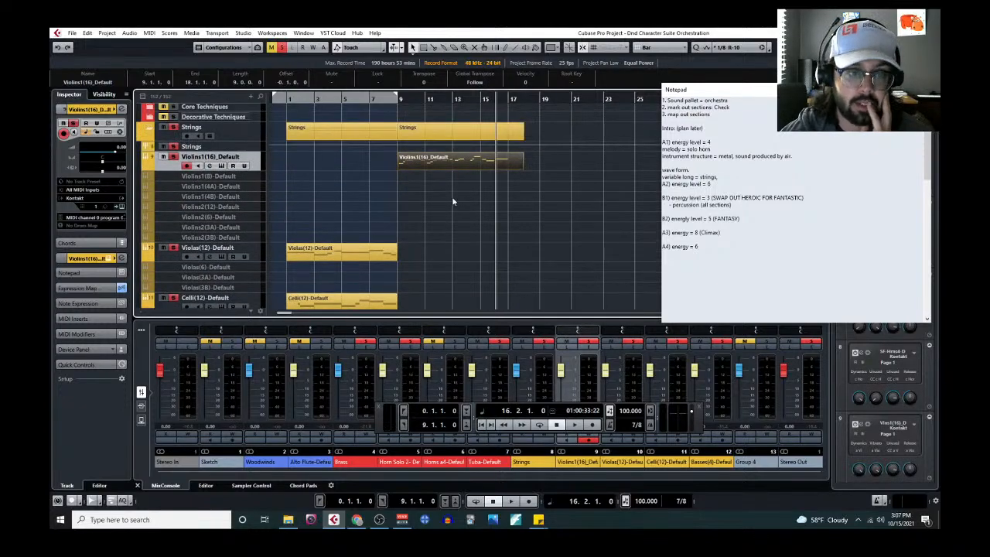
scroll(439, 231, down, 4)
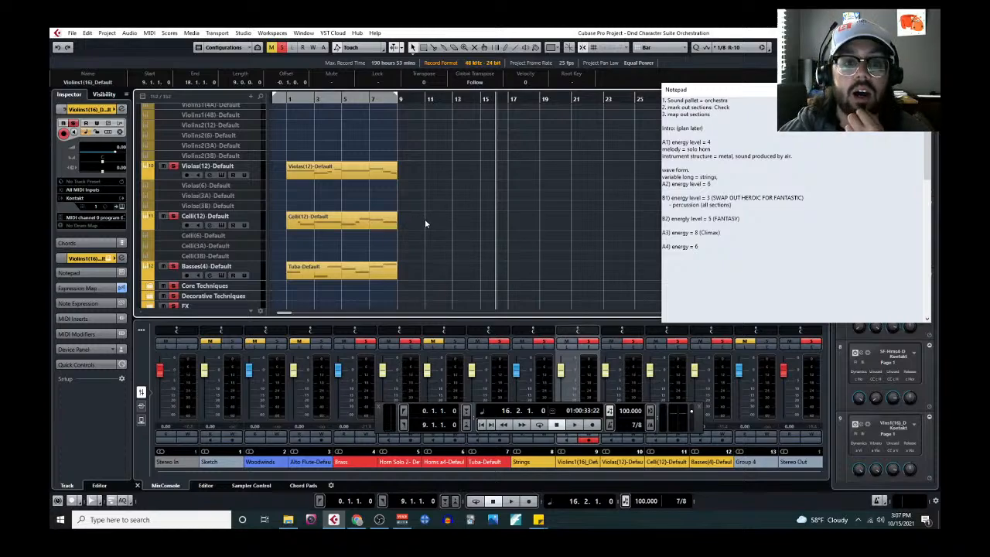
scroll(425, 220, up, 6)
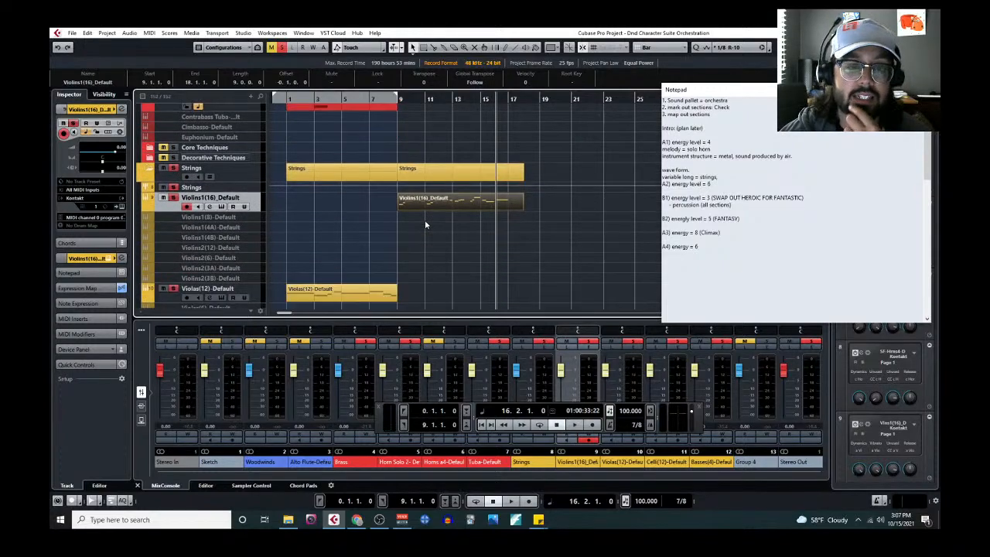
scroll(424, 224, up, 2)
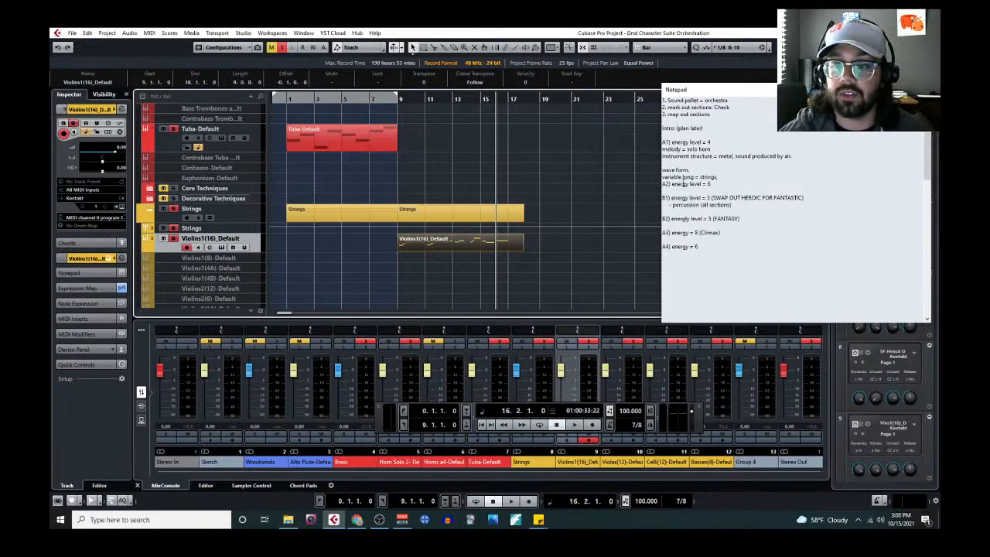
Insert a blank line above the A2 energy level entry in the Notepad notes.
text(,)
key(Return)
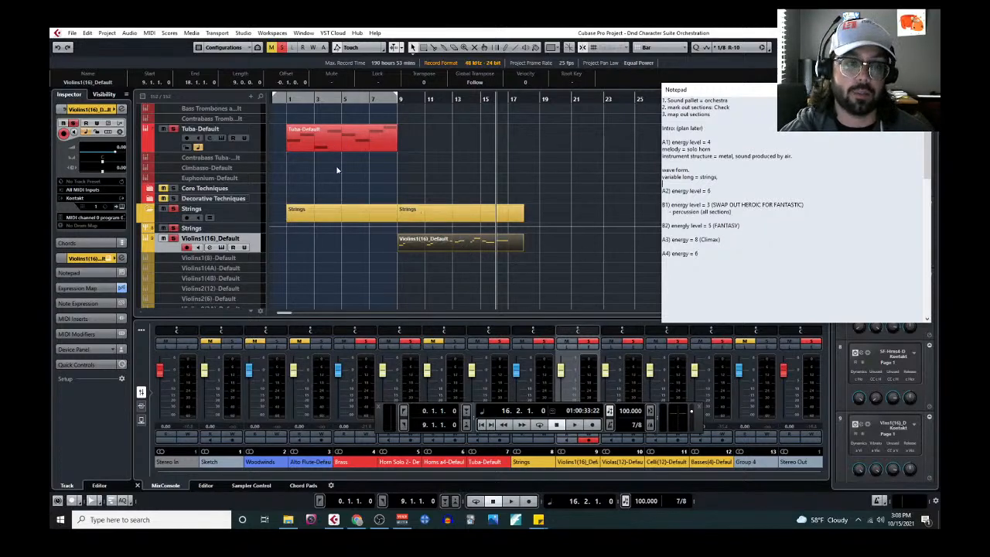
Open the Kontakt 01 part of the Sketch track in the Key Editor.
scroll(462, 279, down, 10)
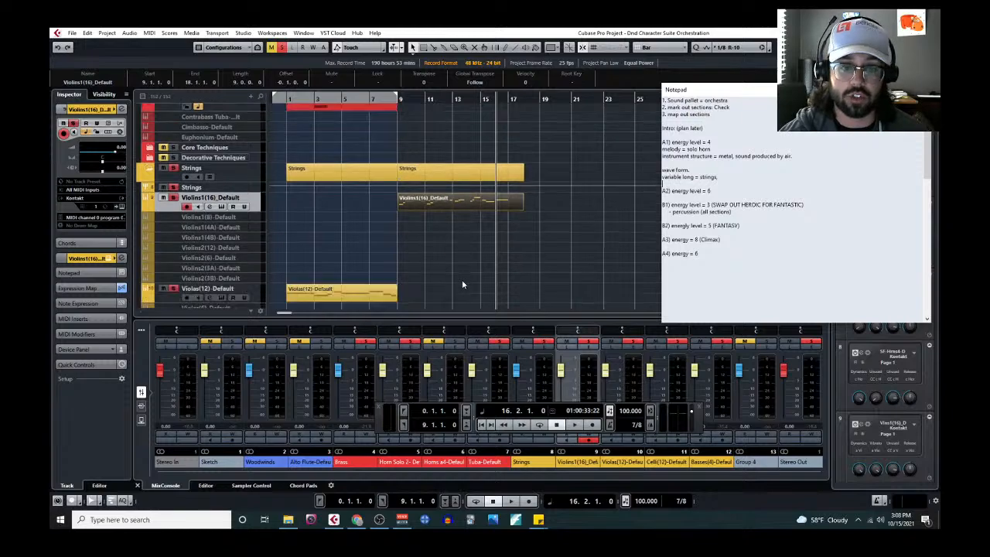
click(379, 233)
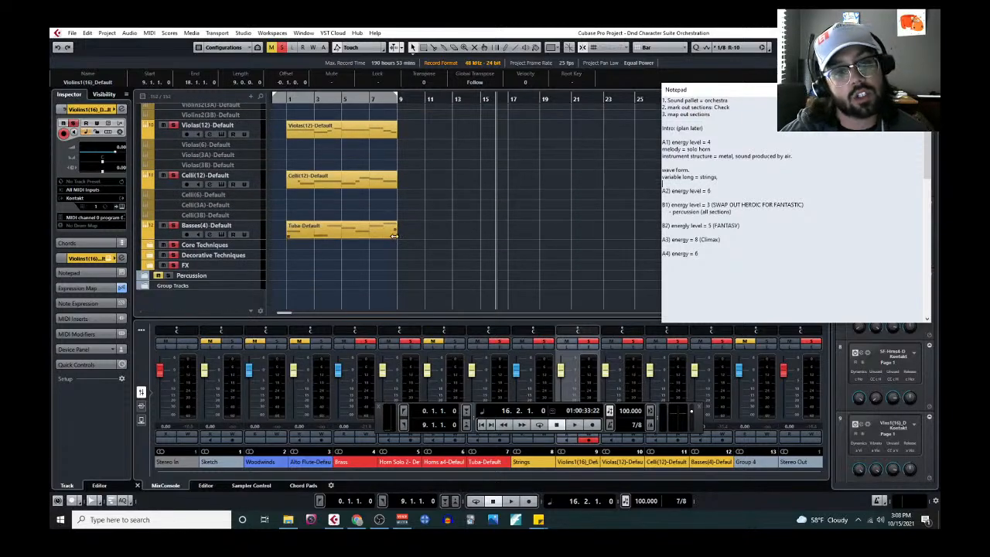
scroll(414, 235, up, 10)
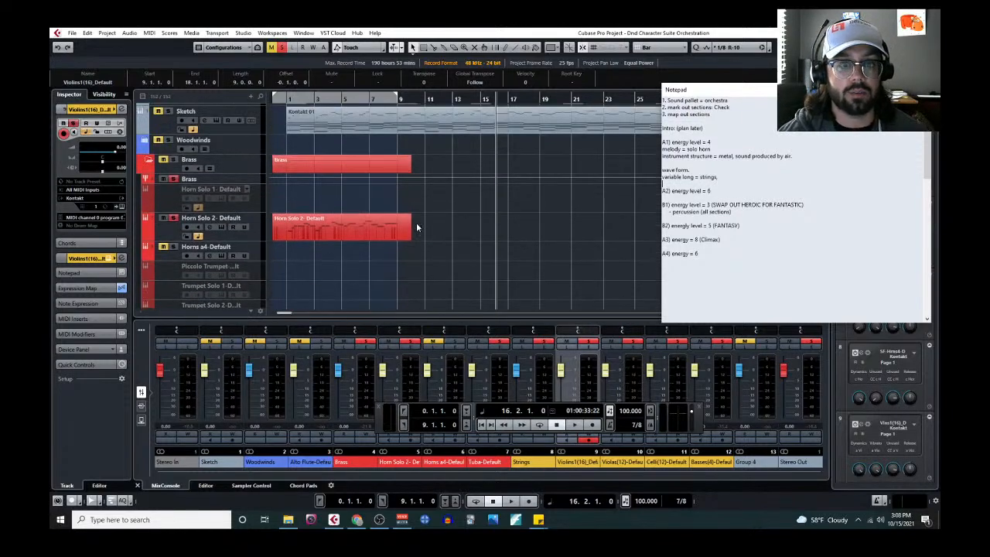
scroll(416, 227, up, 3)
click(420, 184)
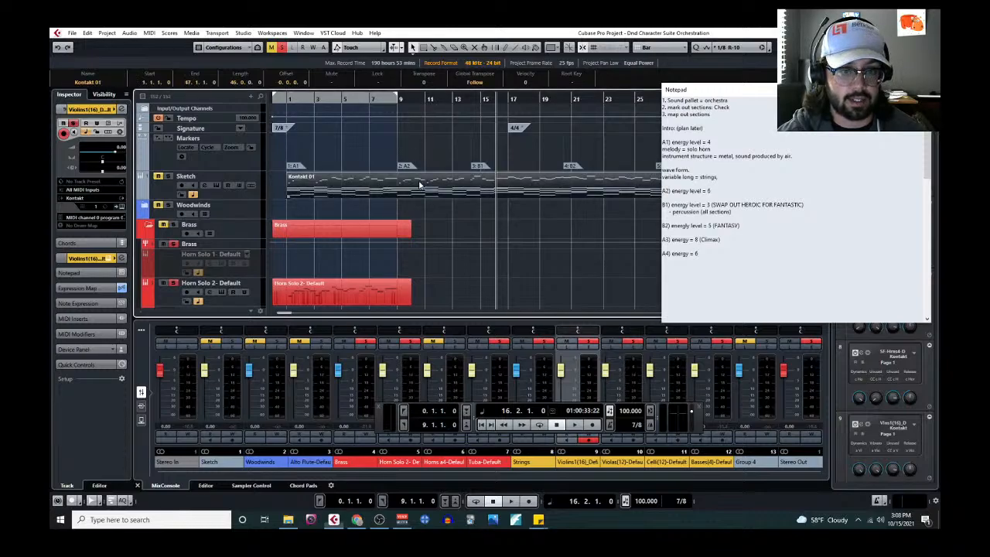
click(149, 33)
click(162, 44)
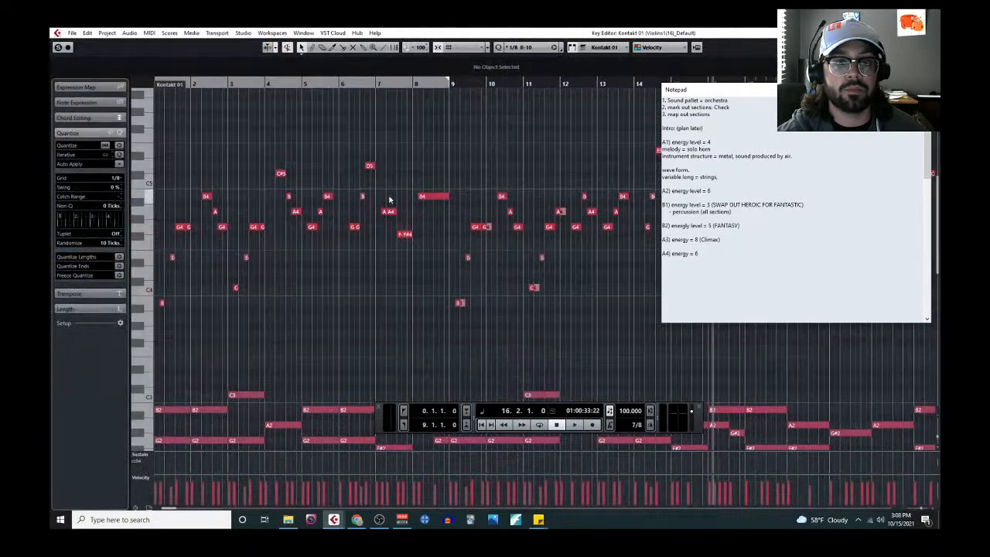
Copy the lowest bass-line notes of bars 9 to 16 from the sketch and set the project cursor to 9.1.1.0.
scroll(448, 261, down, 10)
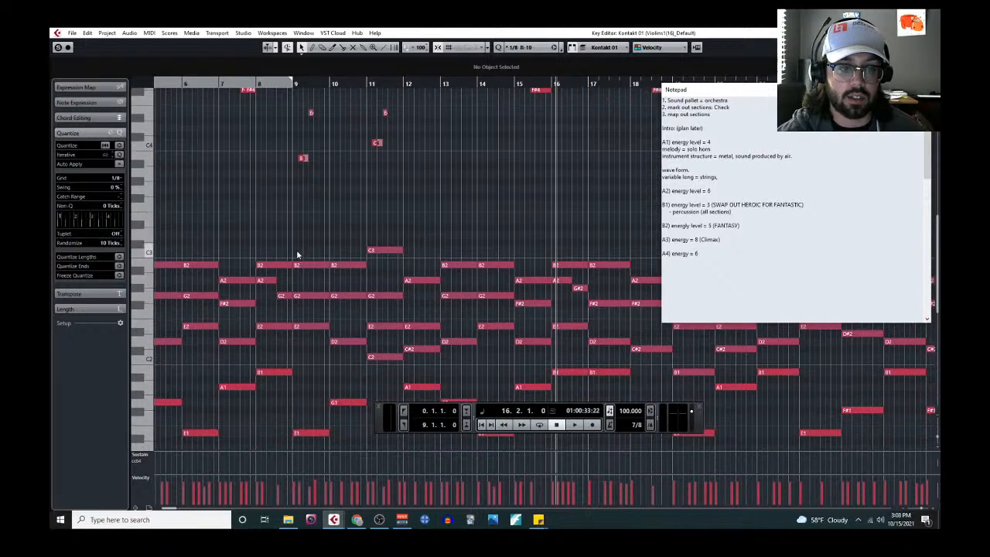
drag(311, 249, 543, 356)
drag(423, 220, 565, 294)
scroll(295, 226, up, 3)
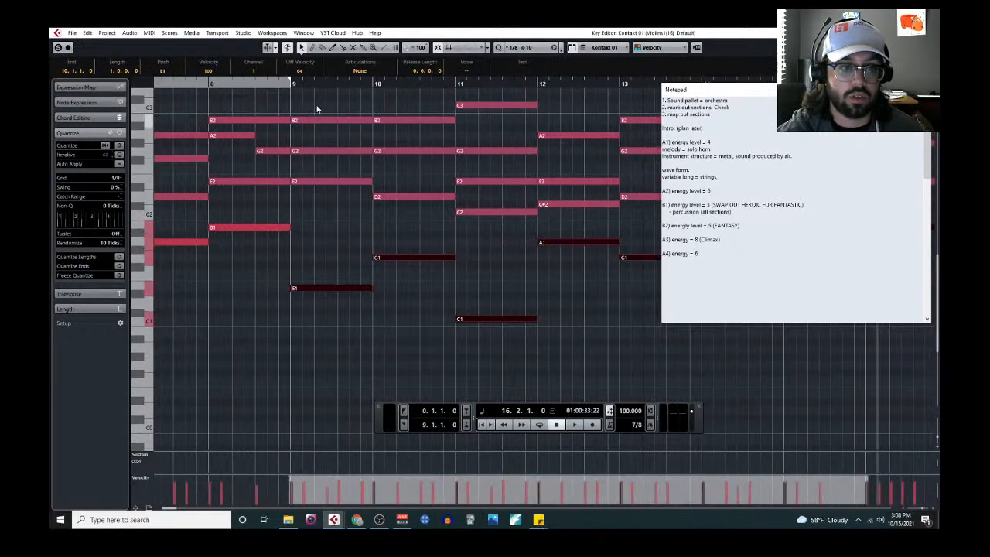
click(290, 84)
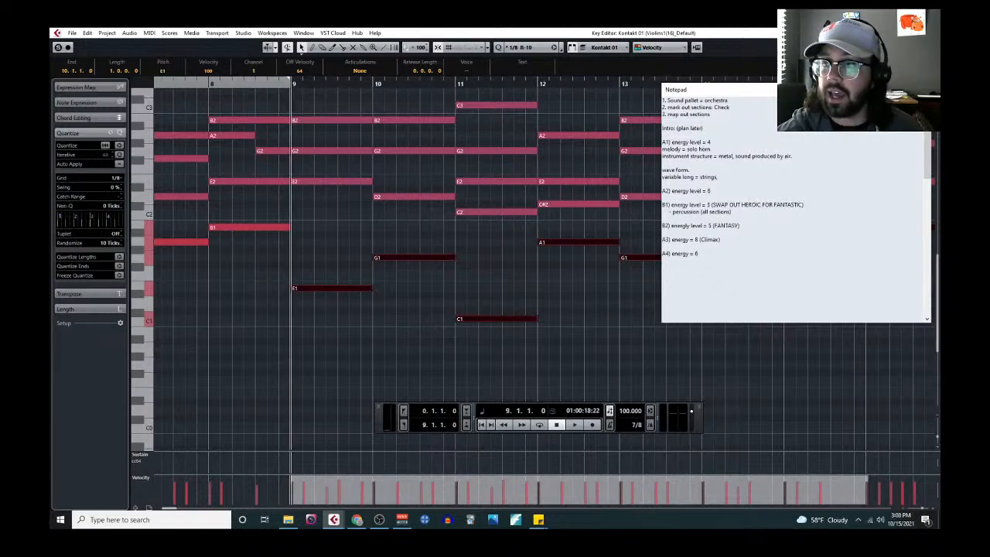
Paste the copied bass line onto the Basses(4) track at bar 9 in the project.
click(930, 33)
scroll(399, 255, down, 10)
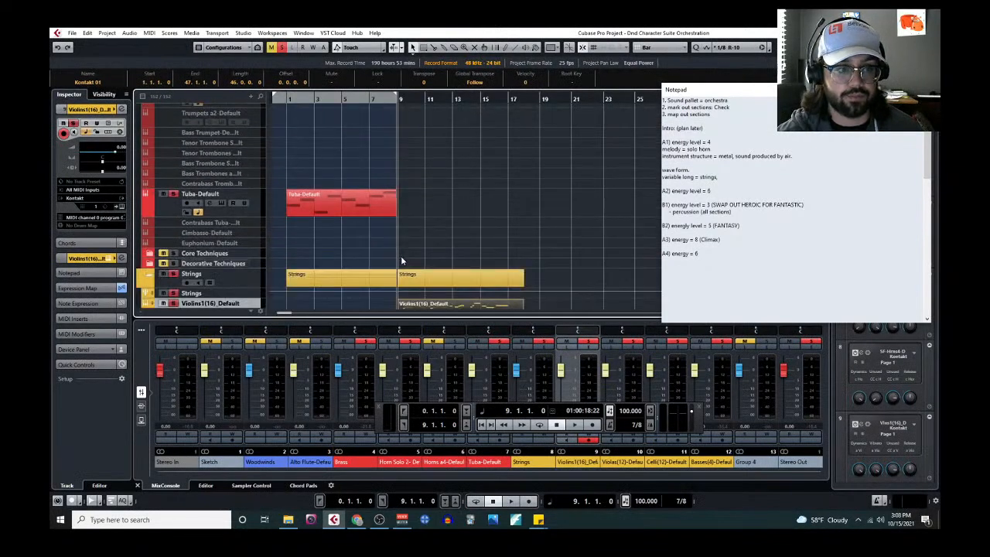
scroll(398, 262, down, 6)
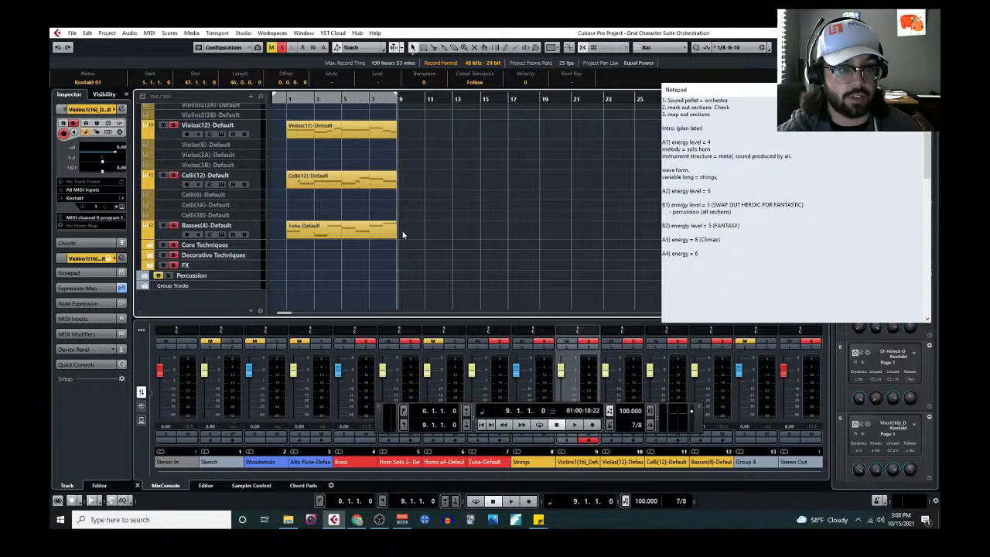
click(291, 231)
click(293, 244)
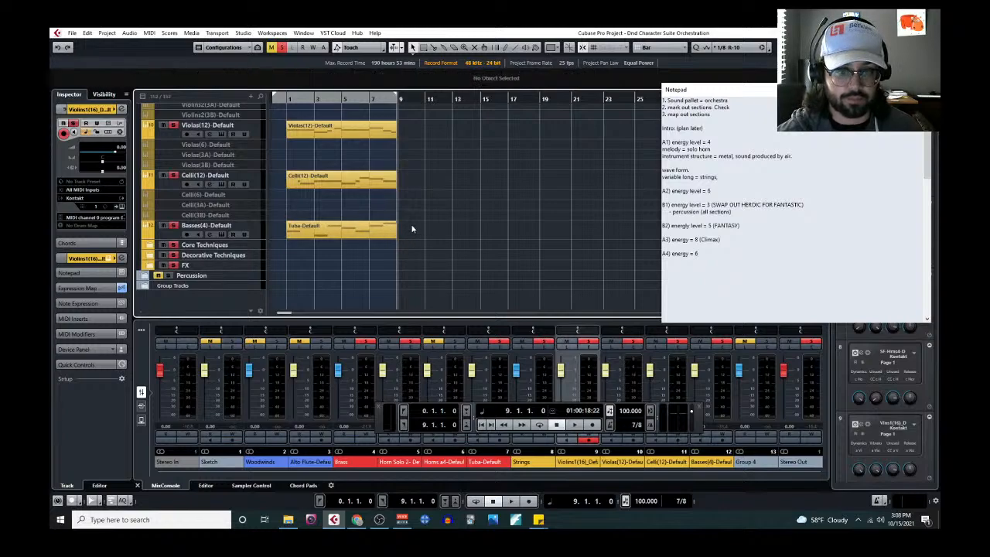
click(262, 229)
key(ctrl+v)
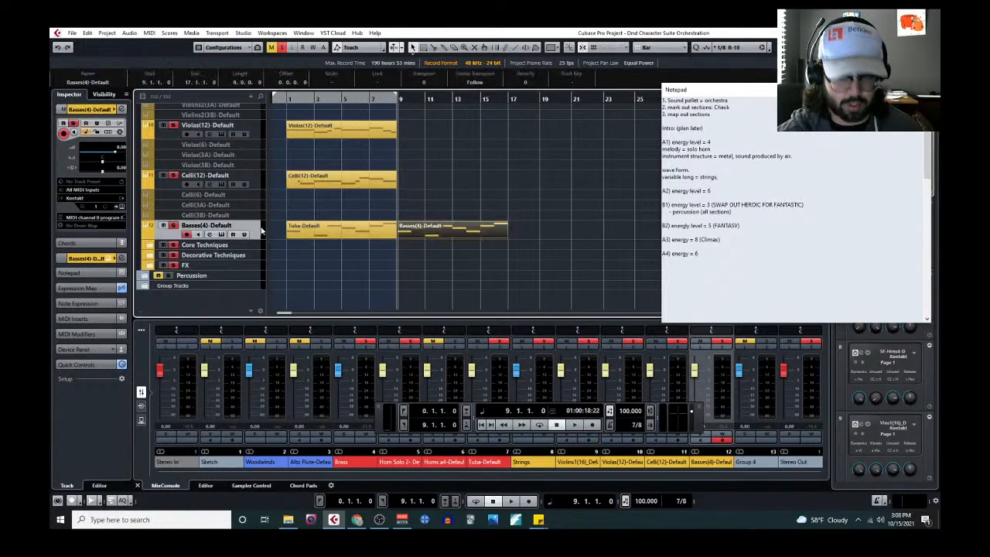
Open the new Basses(4) part in the Key Editor and split the bar 9 E1 note at 9.4.1.0 and 9.6.1.0.
click(151, 33)
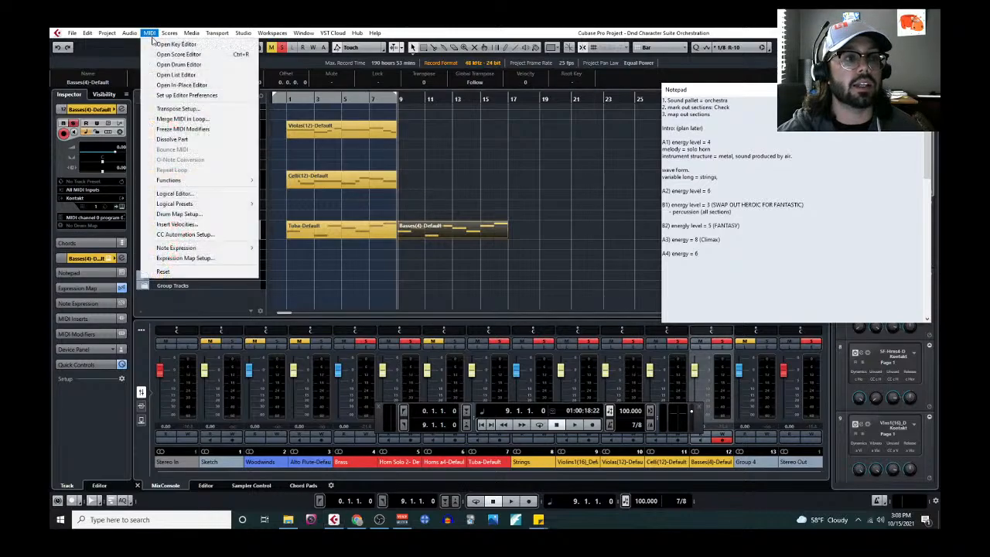
click(175, 44)
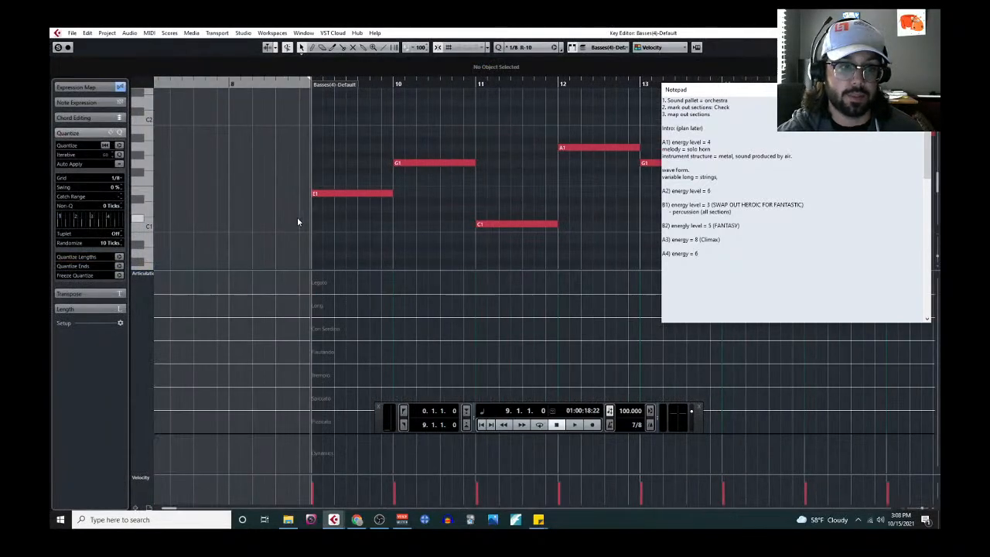
right_click(329, 232)
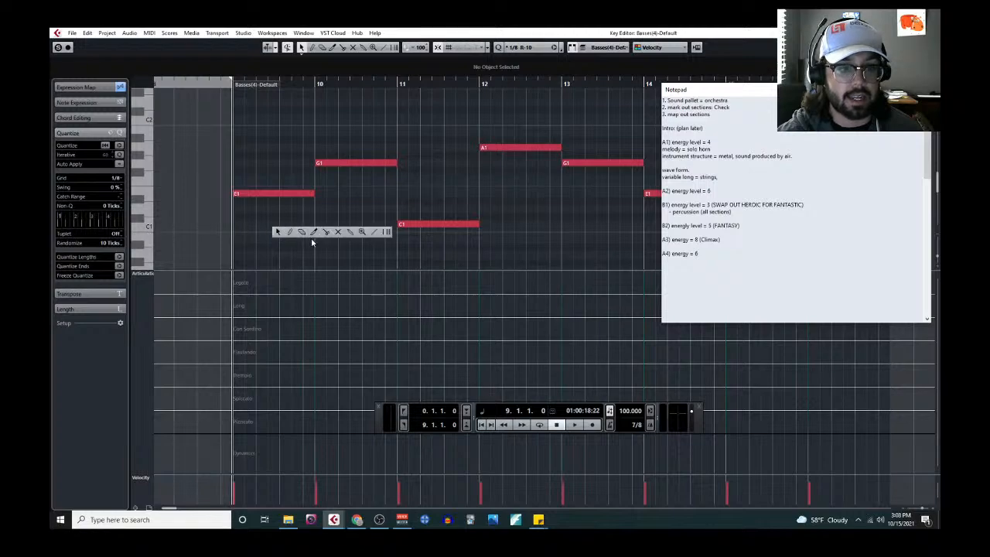
click(325, 234)
click(269, 193)
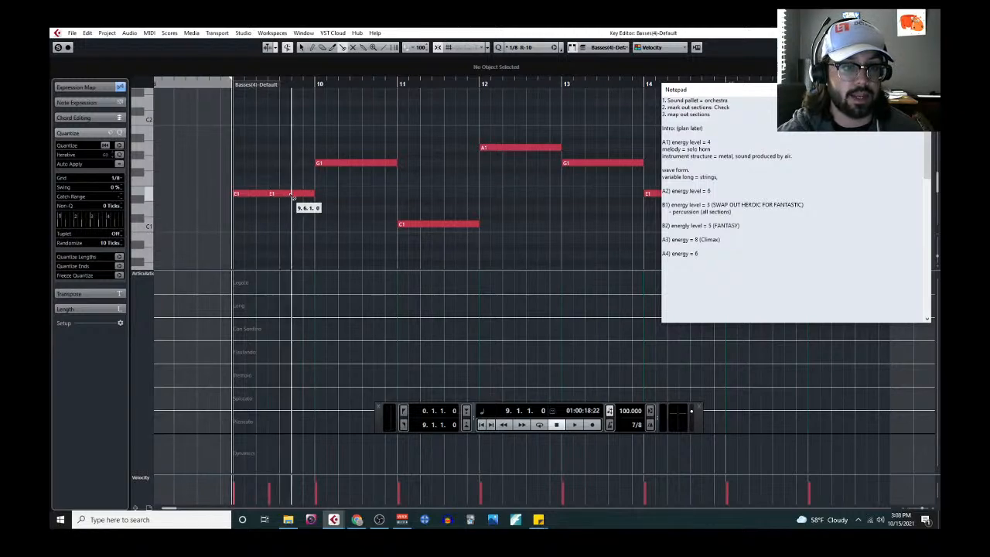
click(296, 194)
Split the G1 note in bar 10 and the C1 note in bar 11 at the fourth and sixth eighths, and enlarge the note display.
click(353, 163)
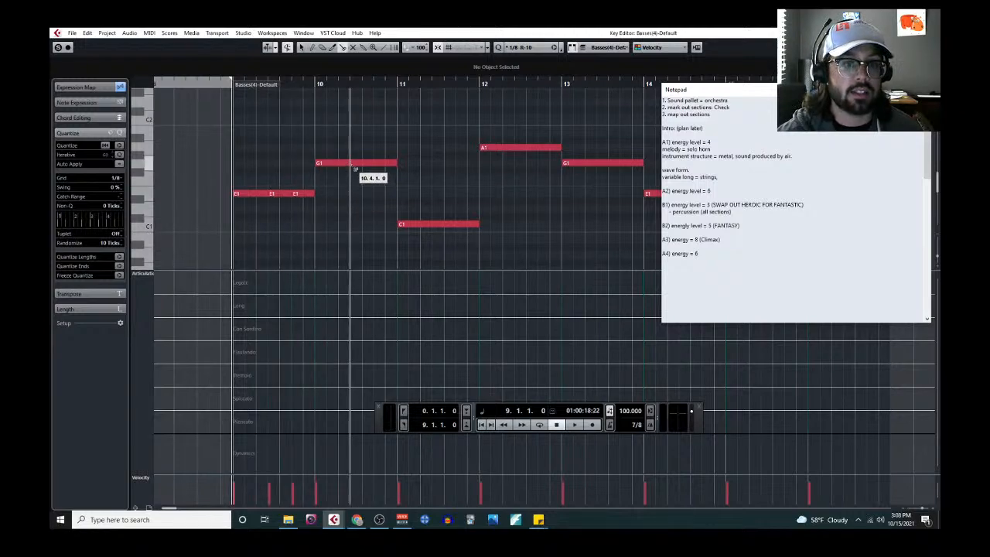
click(377, 164)
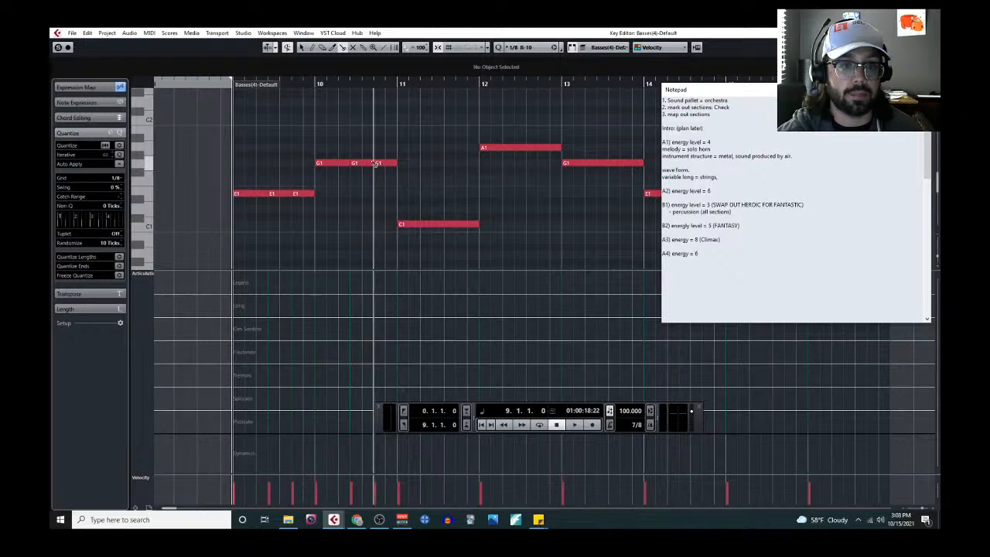
click(436, 225)
click(459, 225)
right_click(504, 203)
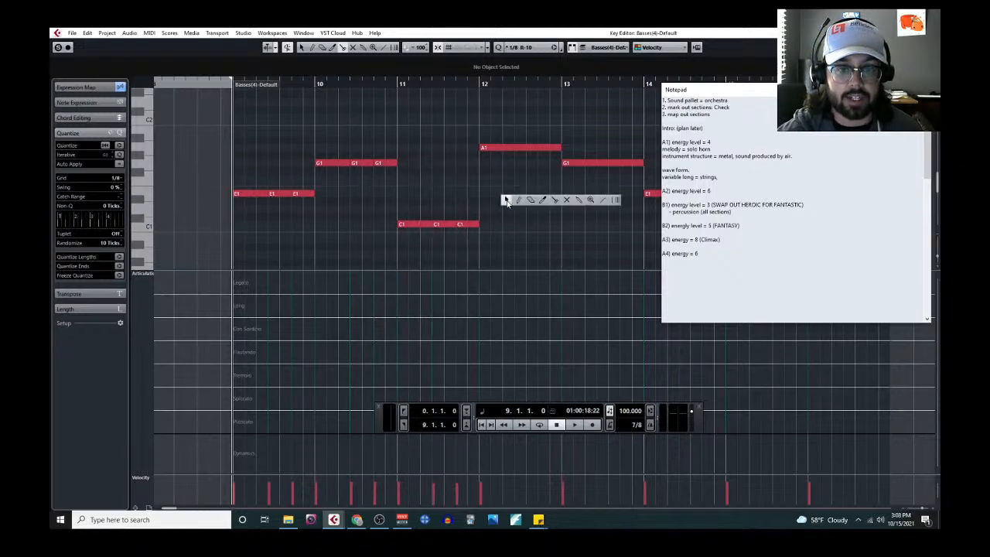
click(505, 201)
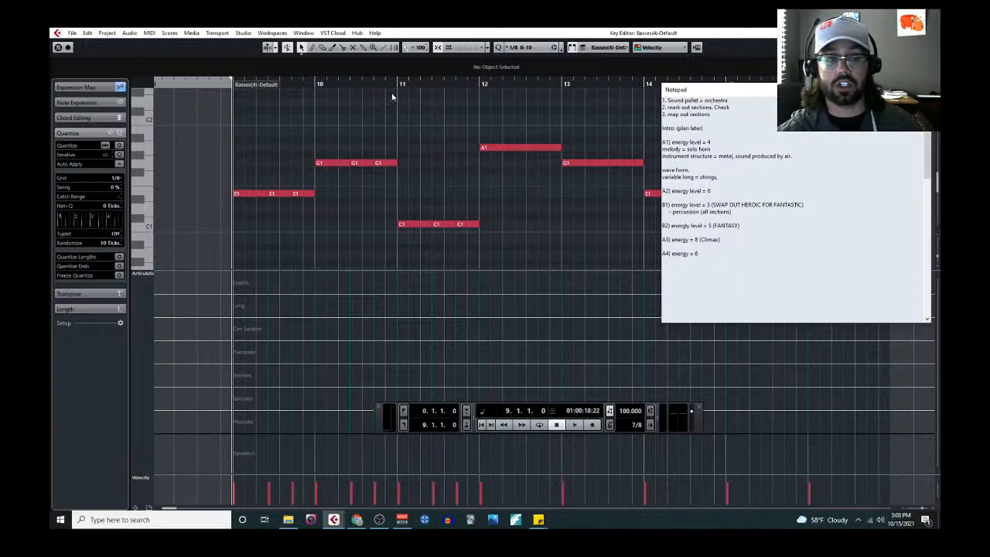
drag(432, 269, 420, 377)
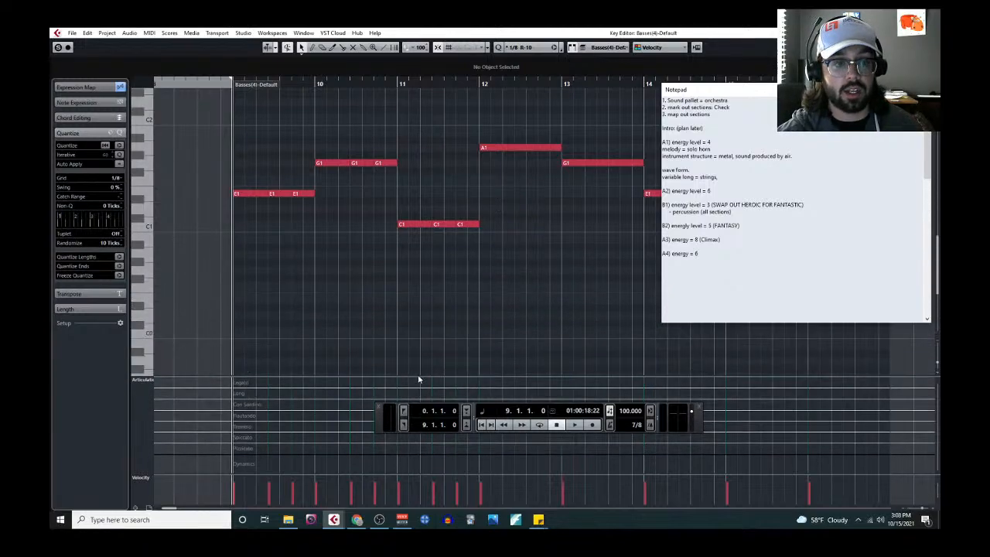
Examine the rhythm of the Violins1(16) melody from bar 9 in the Key Editor and return to the project.
click(930, 33)
scroll(479, 207, up, 4)
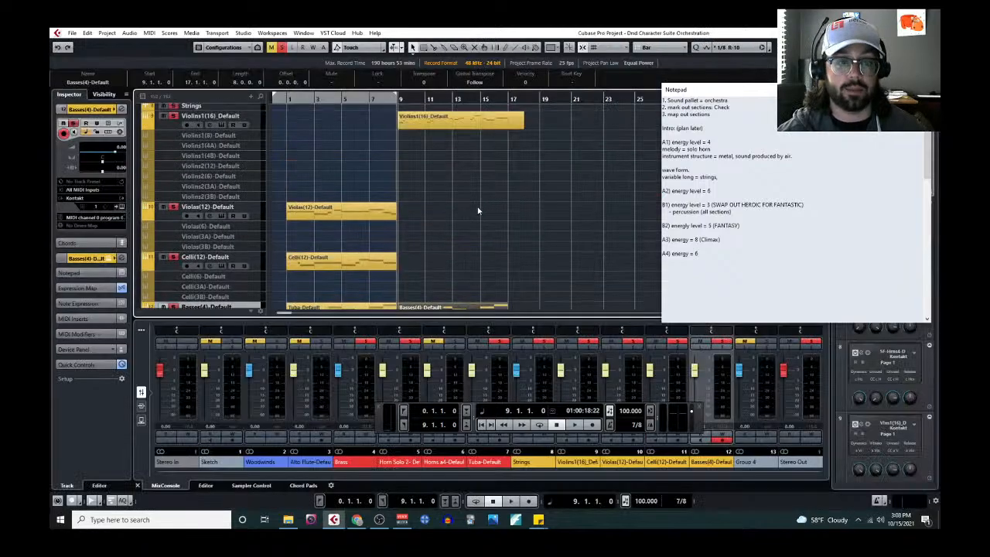
click(442, 208)
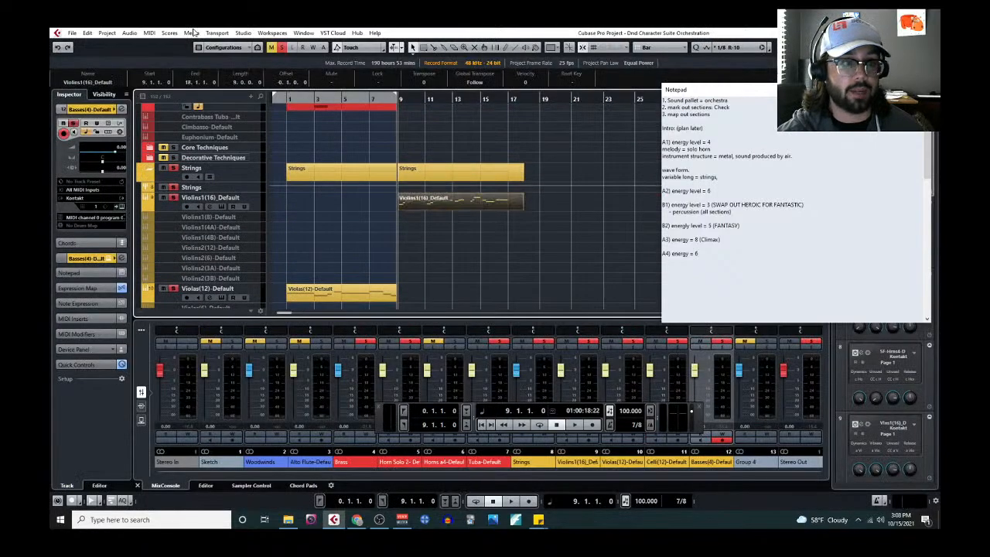
click(147, 33)
click(162, 44)
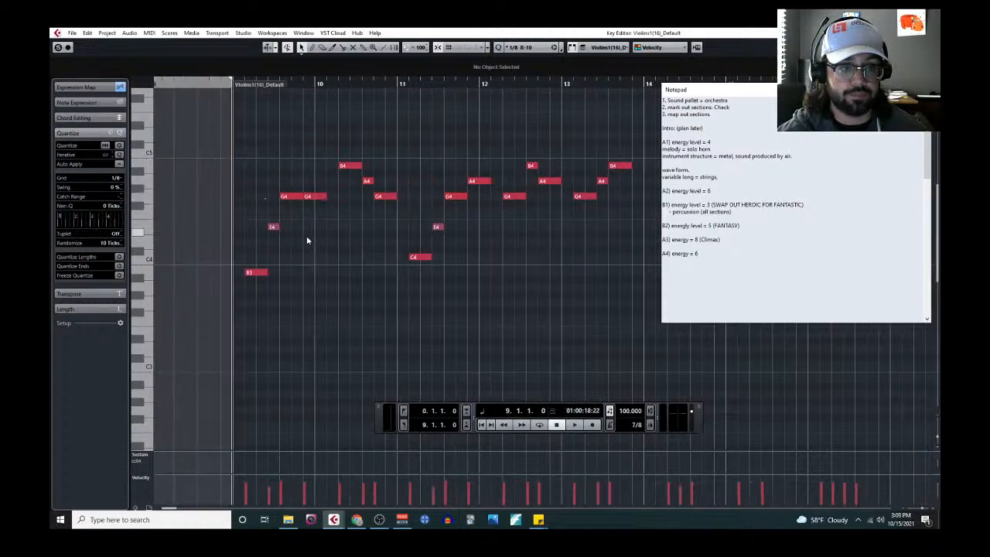
click(477, 184)
key(g)
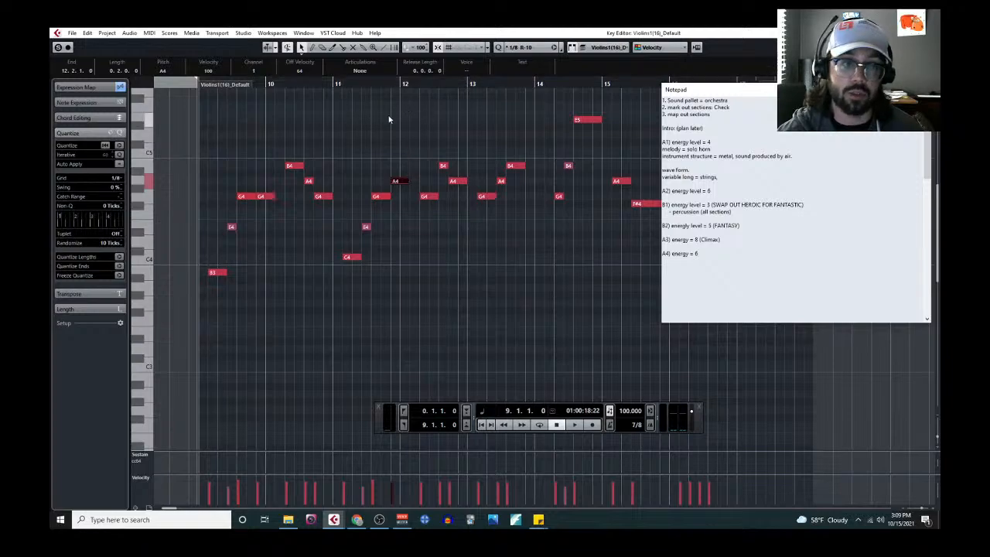
key(h)
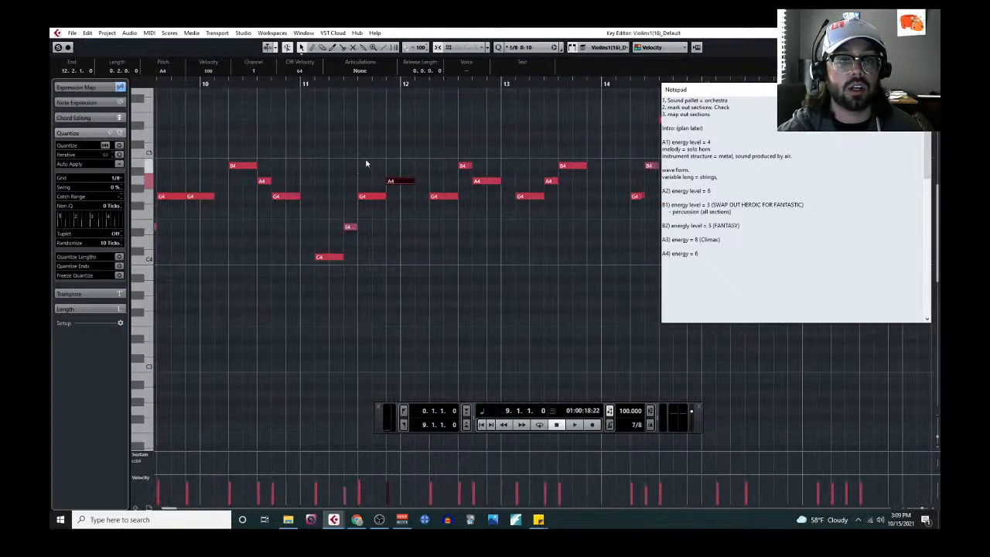
scroll(519, 207, left, 2)
click(928, 33)
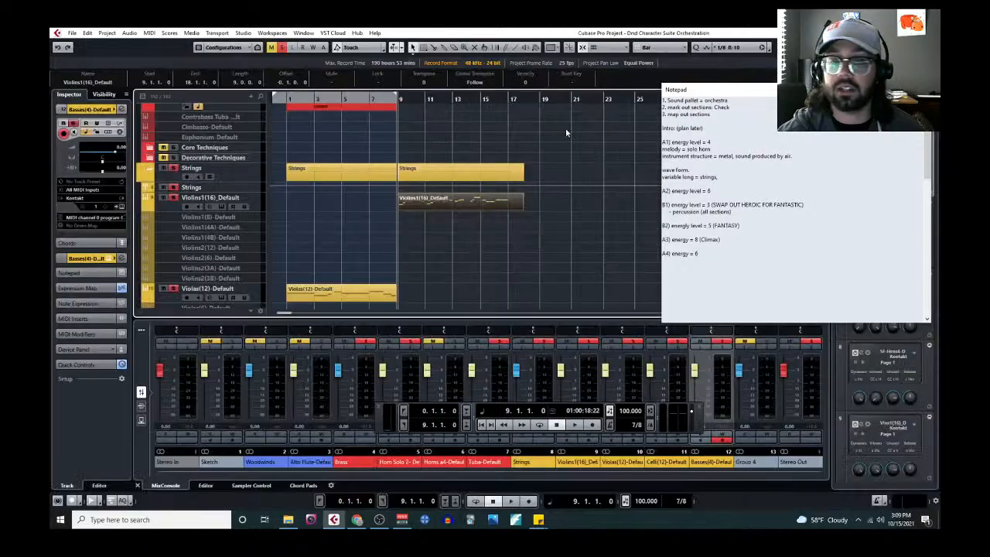
Insert a 4/4 time signature at bar 9 on the Signature track, where section A2 begins.
scroll(434, 249, up, 10)
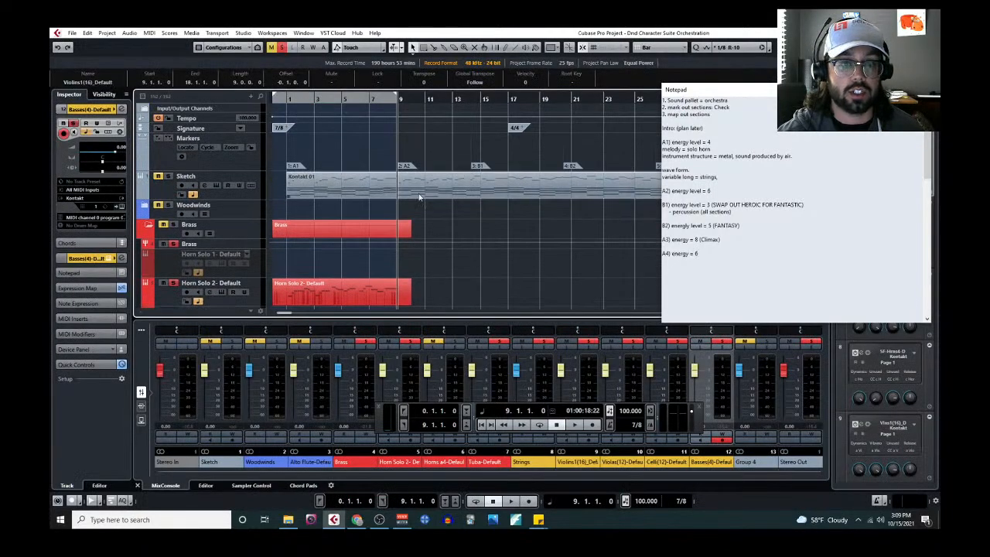
right_click(421, 130)
click(518, 130)
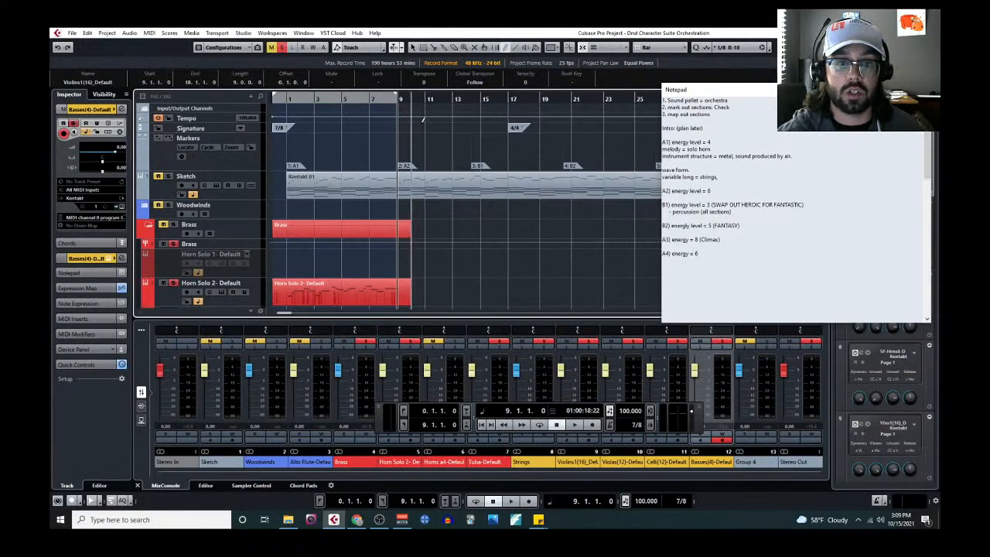
click(403, 127)
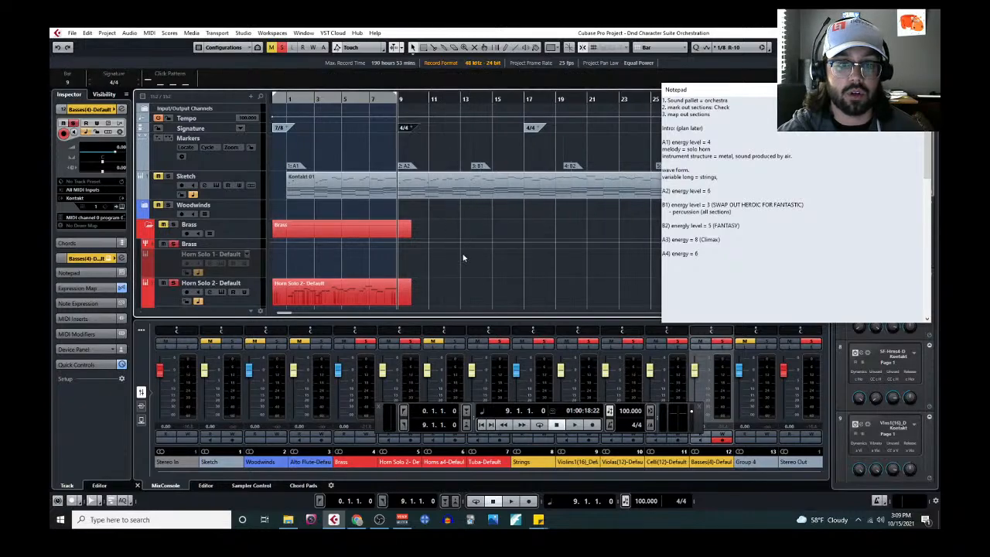
Open the Violins1(16) part in the Key Editor and move all its notes one eighth earlier so the first B3 starts at bar 9.
scroll(462, 251, down, 10)
click(461, 226)
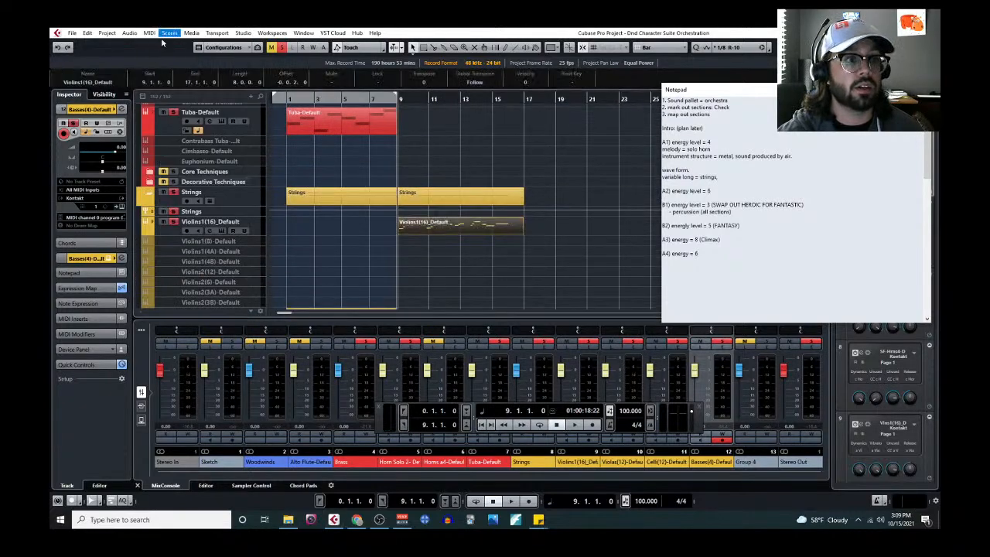
click(149, 33)
click(177, 44)
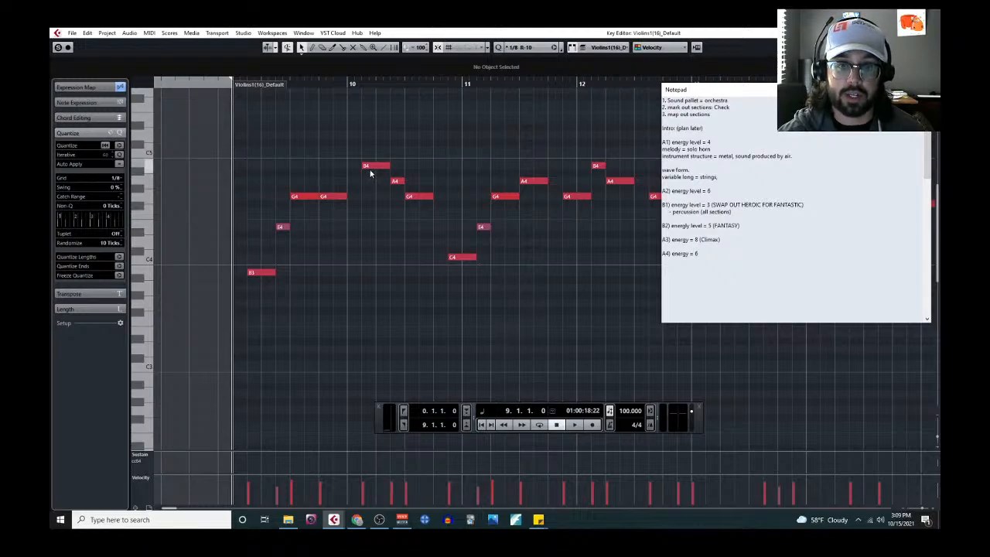
scroll(286, 183, down, 3)
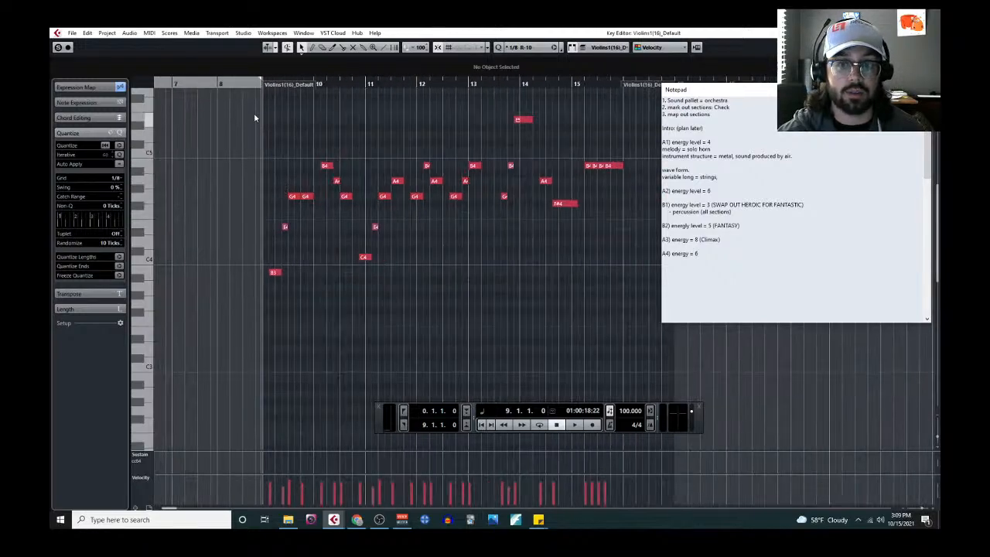
drag(254, 112, 645, 316)
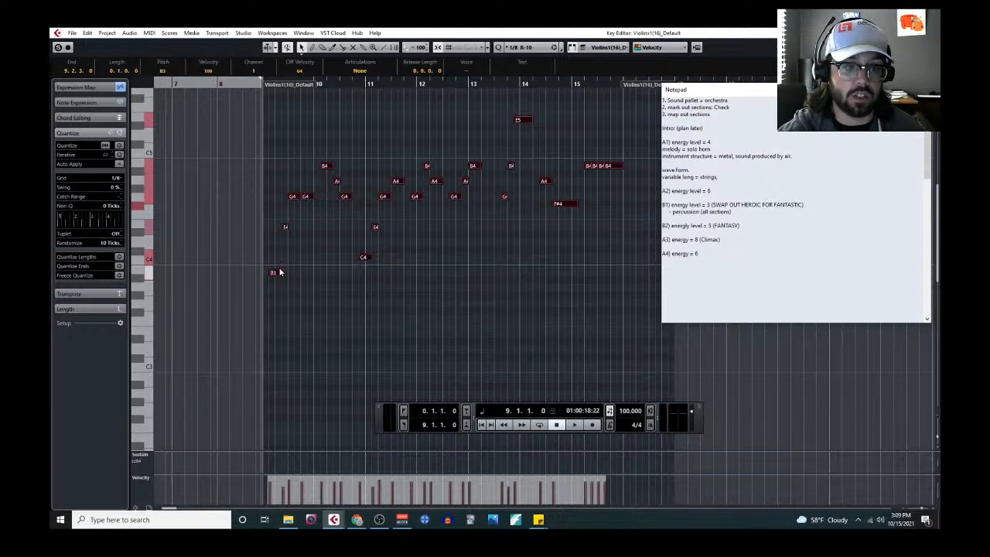
drag(276, 274, 271, 272)
click(297, 288)
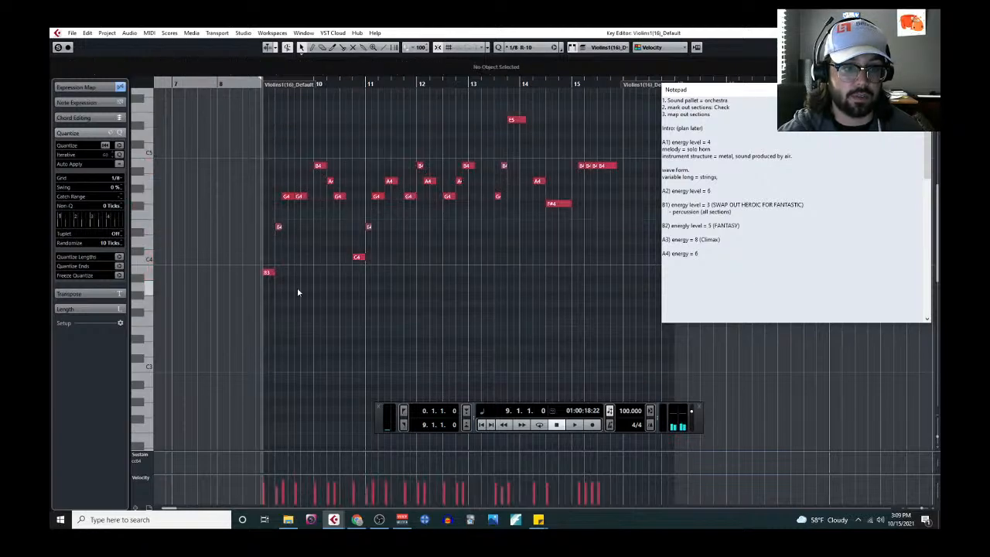
Play back the shifted Violins1(16) melody from bar 9 in the Key Editor.
scroll(271, 273, up, 3)
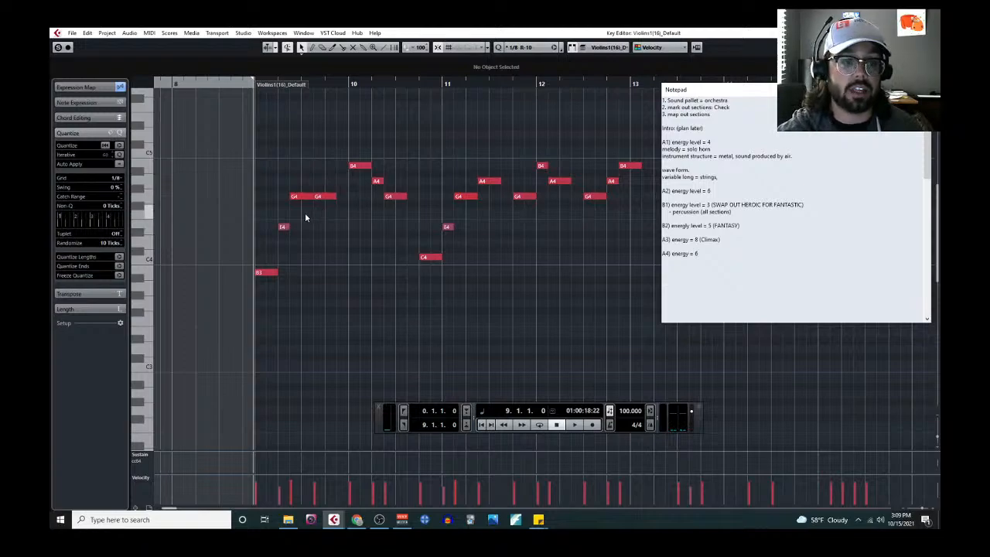
key(space)
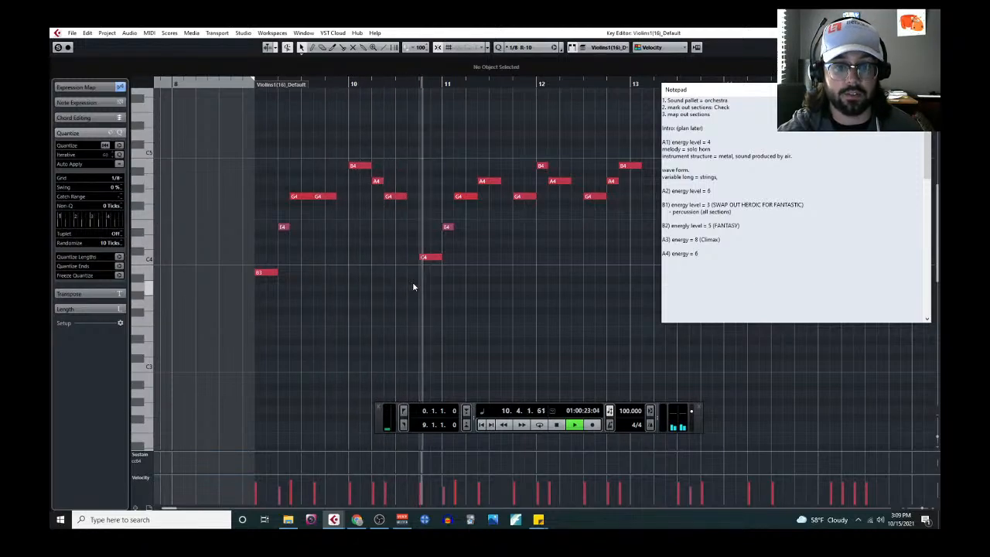
key(space)
ctrl+scroll(420, 254, down, 2)
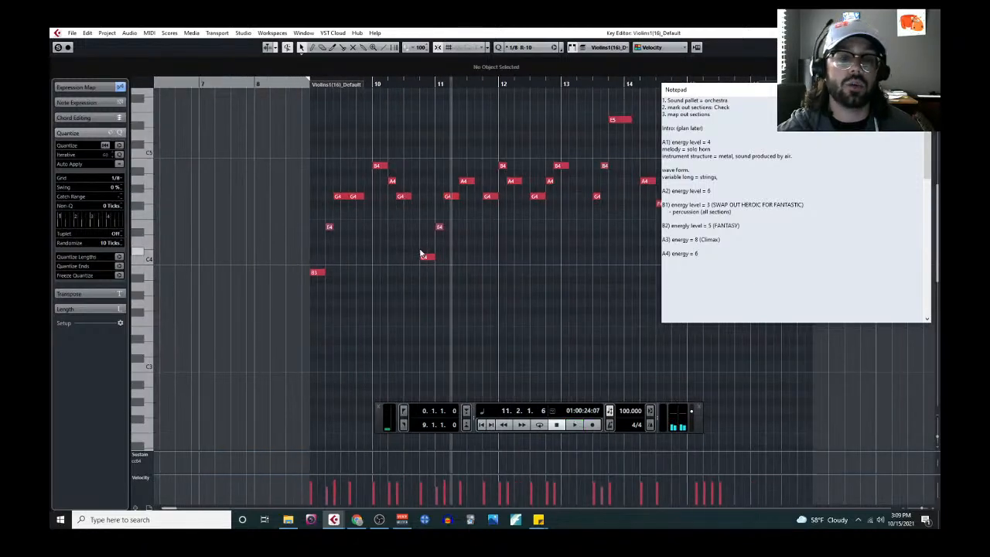
Undo the one-eighth shift of the violin notes and delete the 4/4 time signature at bar 9.
key(ctrl+z)
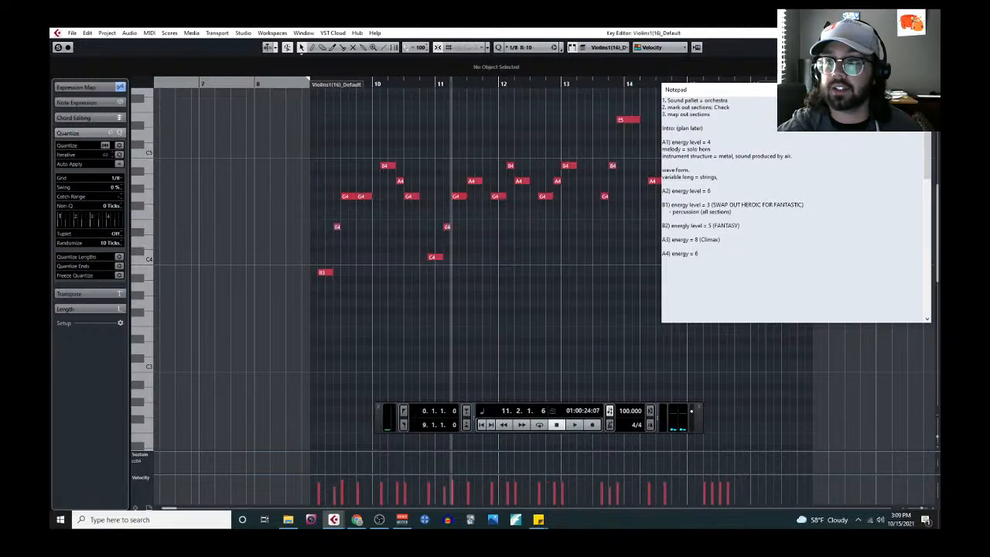
key(Return)
scroll(402, 248, up, 10)
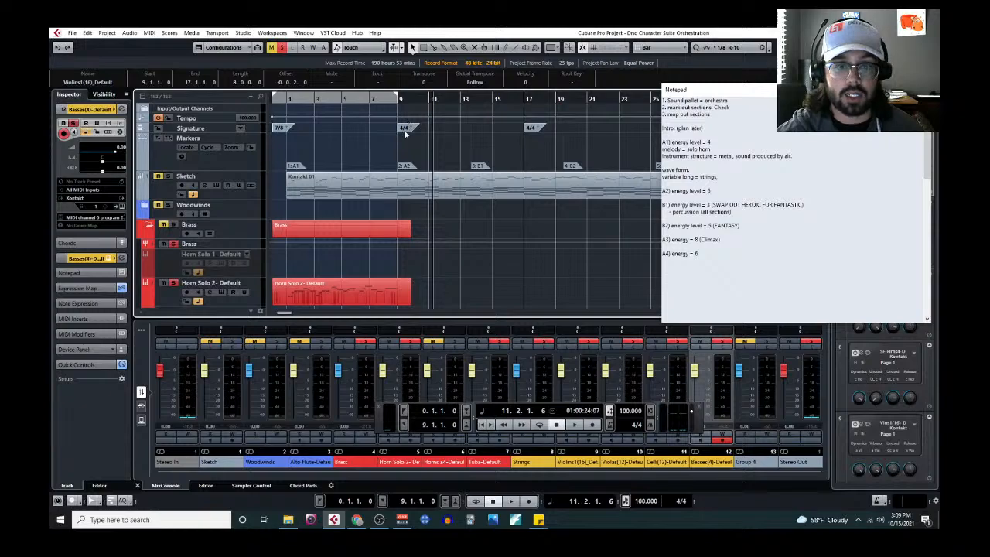
click(405, 134)
key(Delete)
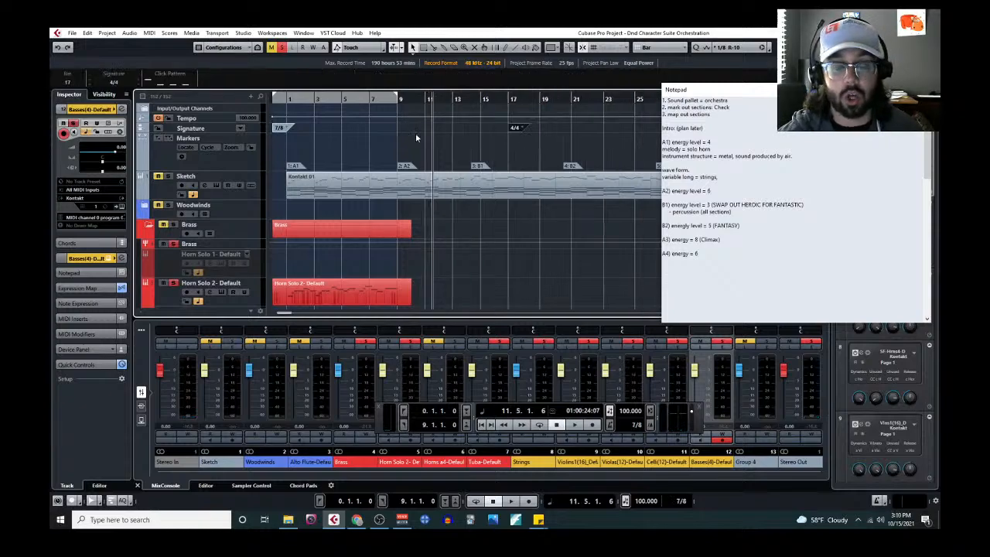
Open the Basses(4) part that starts at bar 9 in the Key Editor.
scroll(415, 137, down, 8)
scroll(426, 203, down, 5)
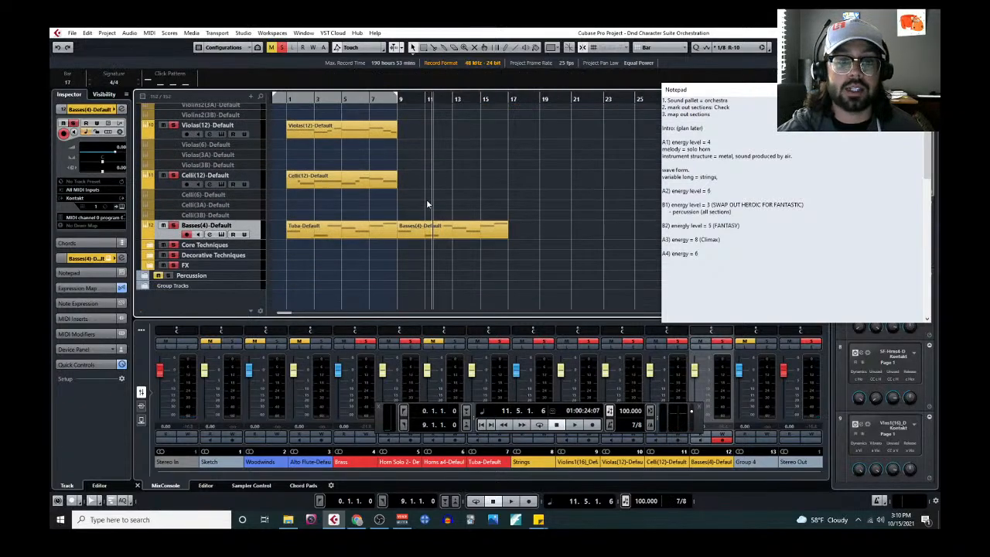
click(423, 230)
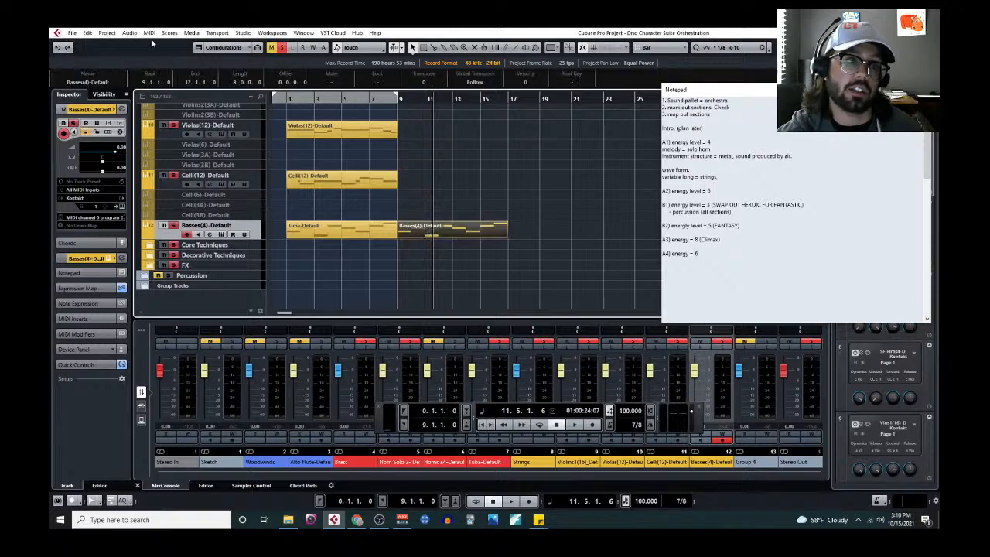
click(151, 33)
click(170, 45)
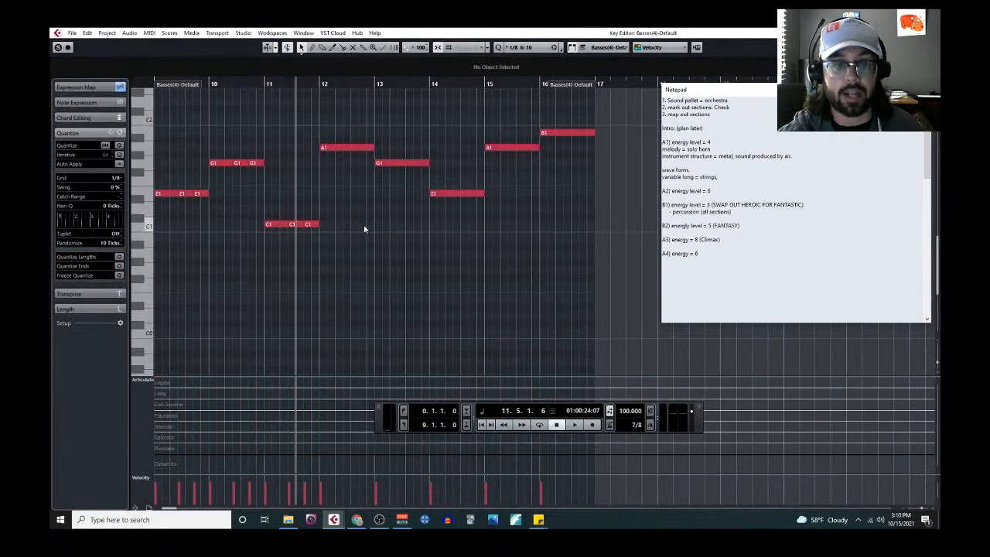
scroll(303, 203, left, 3)
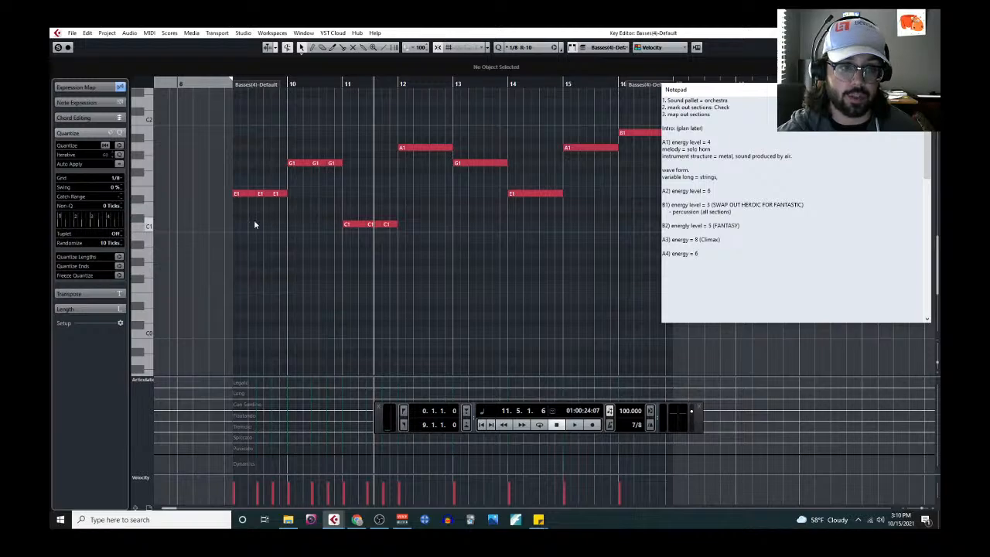
ctrl+scroll(257, 212, up, 2)
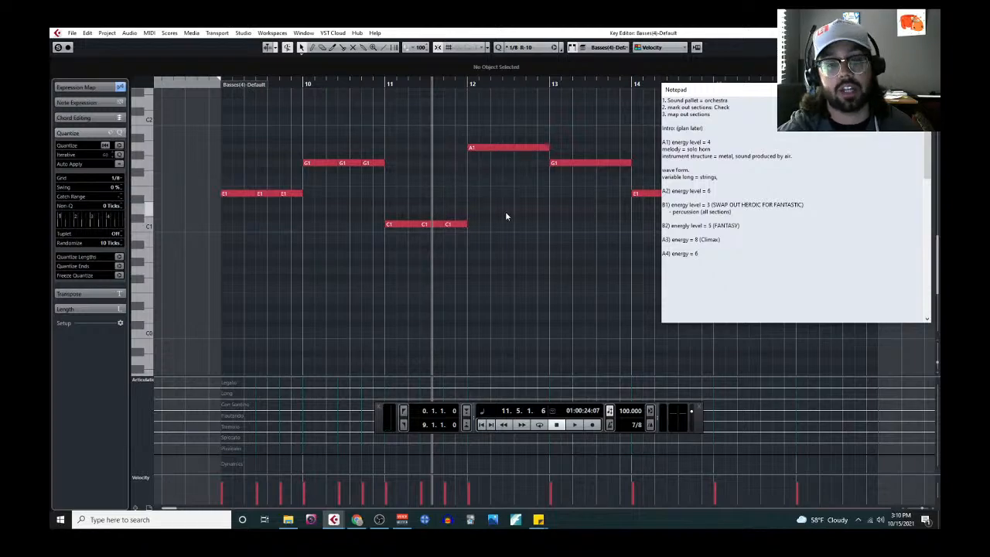
Split the A1 note in bar 12 and the G1 note in bar 13 at the fourth and sixth eighths.
scroll(499, 212, up, 3)
right_click(500, 287)
click(534, 284)
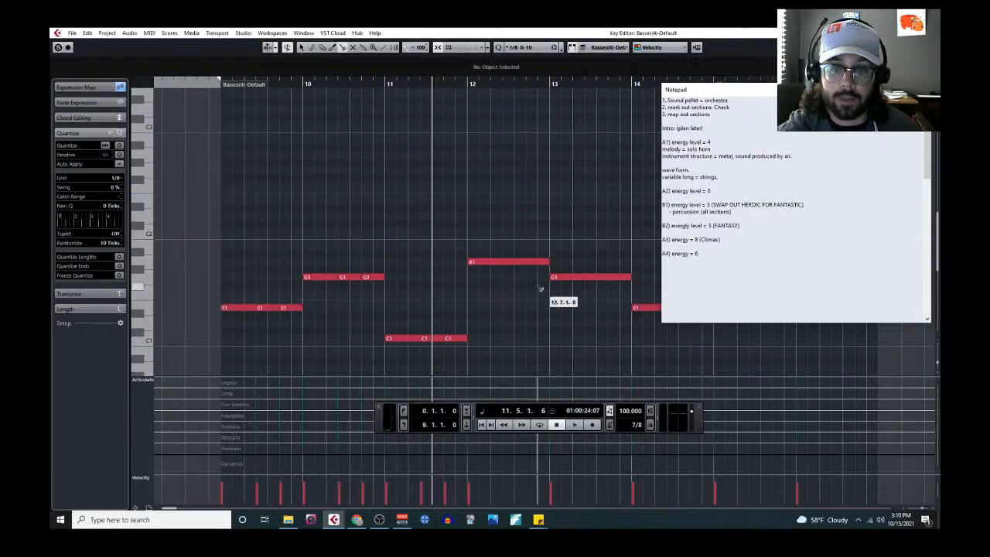
click(507, 262)
click(526, 263)
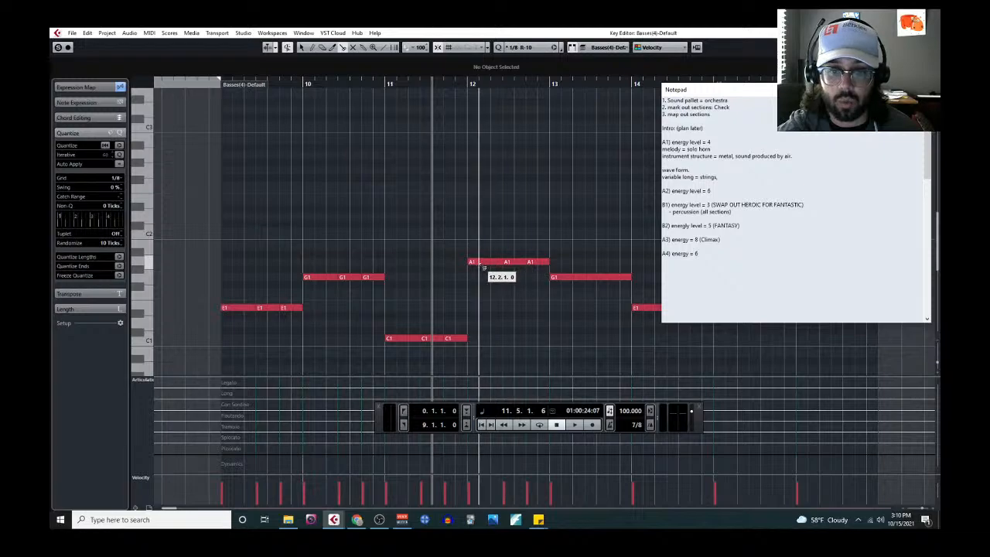
click(585, 277)
click(610, 277)
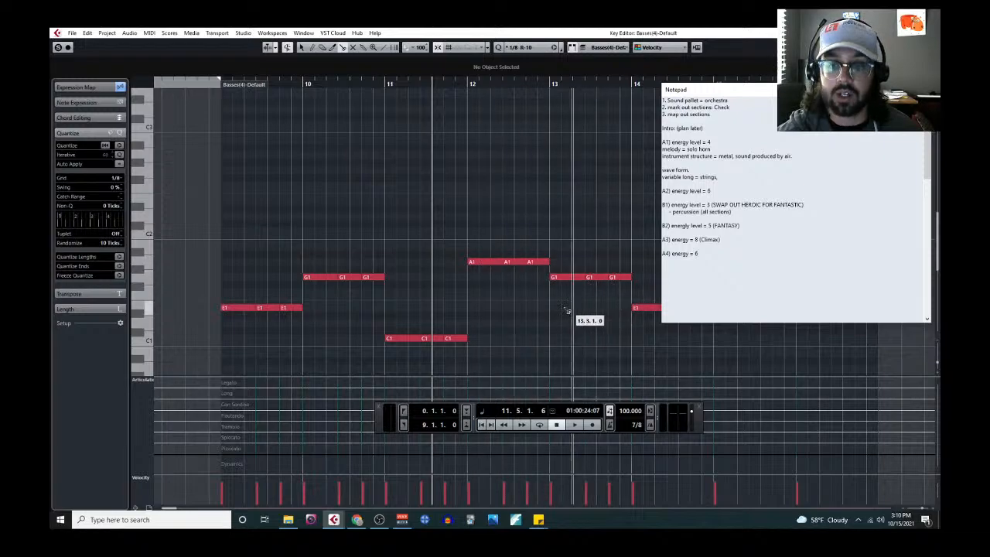
Split the E1, A1 and B1 notes in bars 14, 15 and 16 at their fourth and sixth eighths.
scroll(541, 310, right, 3)
click(431, 309)
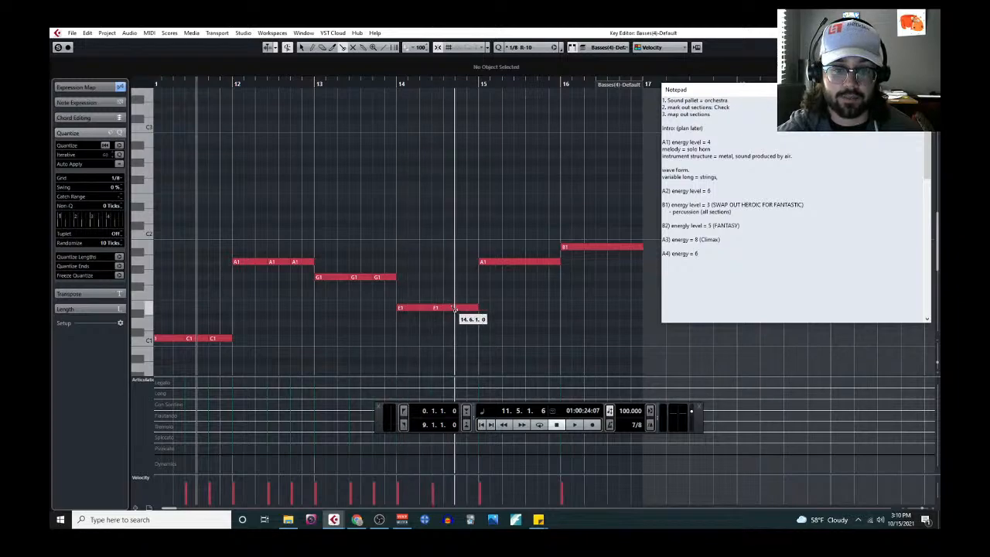
click(454, 309)
click(515, 263)
click(539, 262)
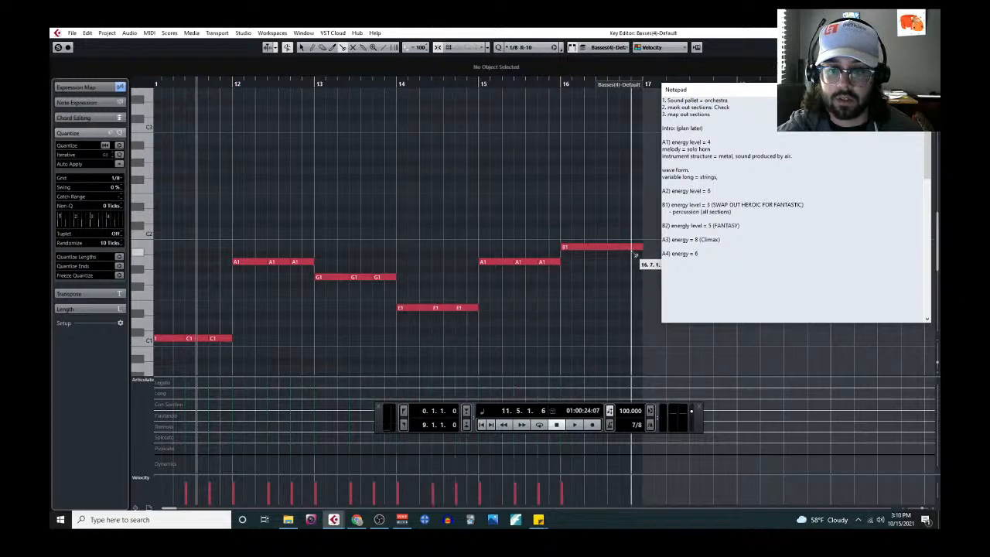
click(598, 248)
click(620, 248)
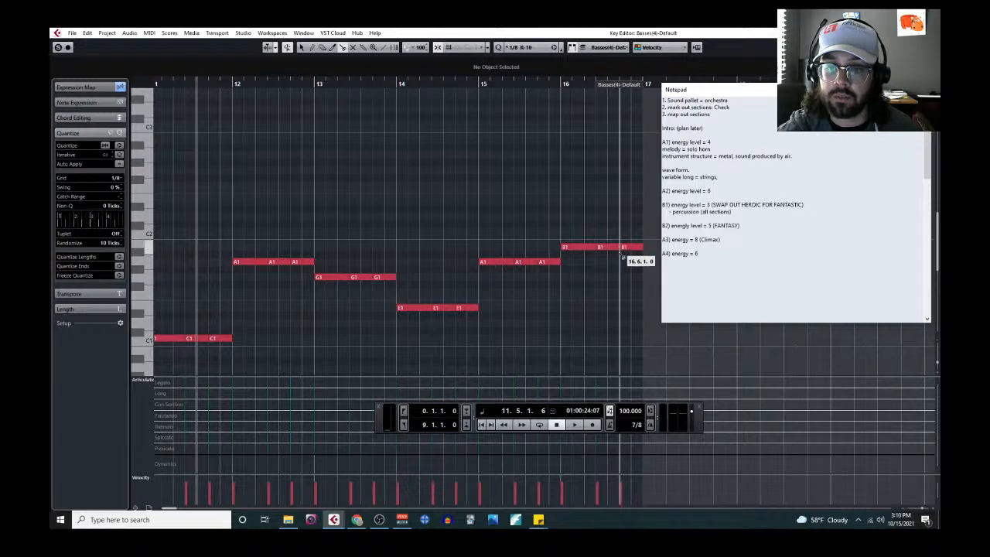
Shorten every bass note in bars 9 to 16 by one eighth, including the first E1 in bar 9.
scroll(263, 241, down, 2)
scroll(263, 241, left, 1)
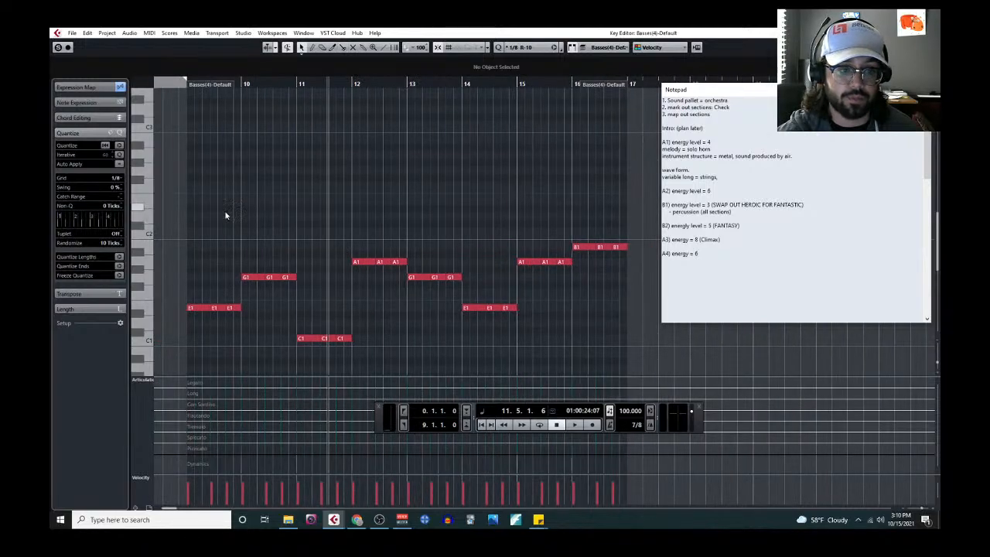
drag(216, 202, 616, 371)
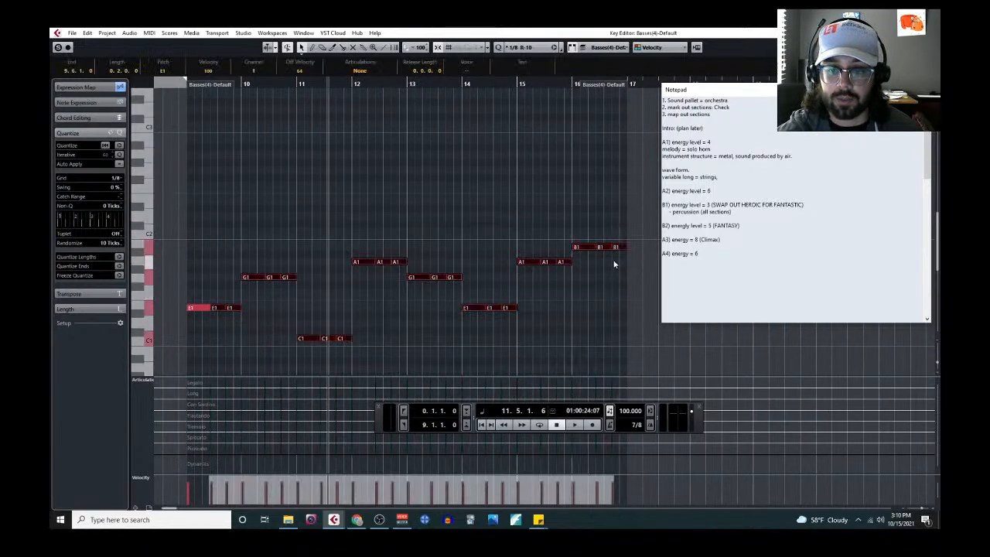
drag(605, 248, 603, 248)
click(539, 281)
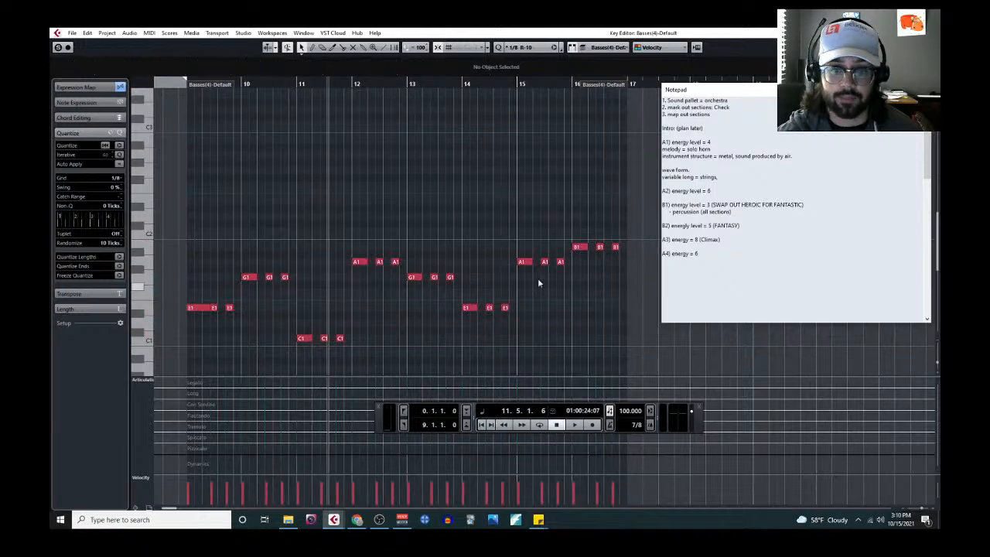
click(199, 309)
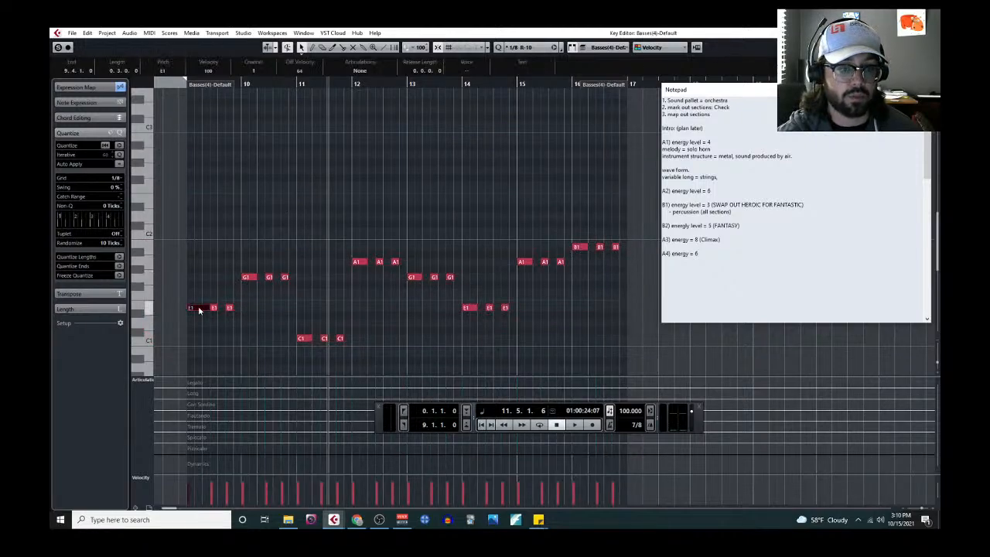
drag(206, 312, 199, 310)
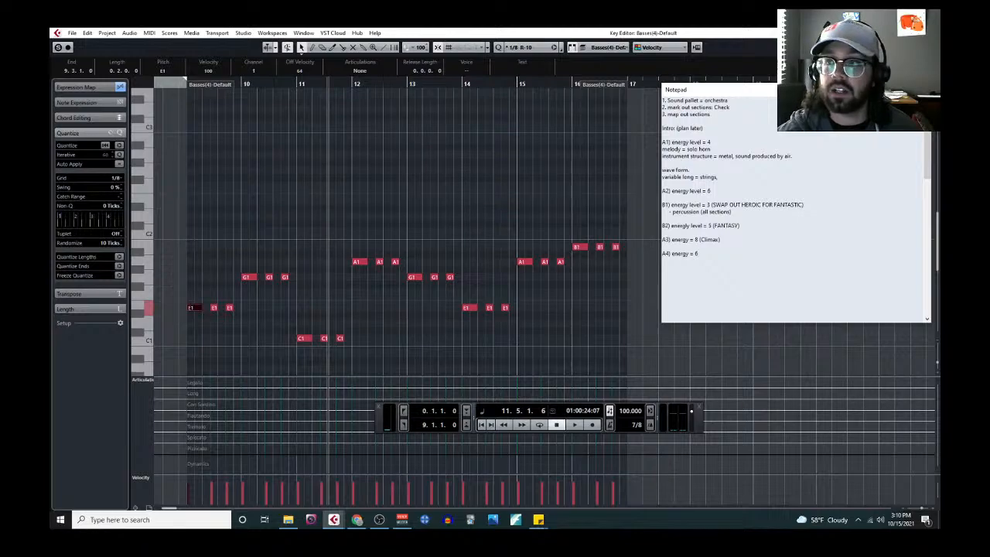
Return to the project and play back the violins and basses from bar 11.
click(930, 33)
scroll(190, 198, up, 3)
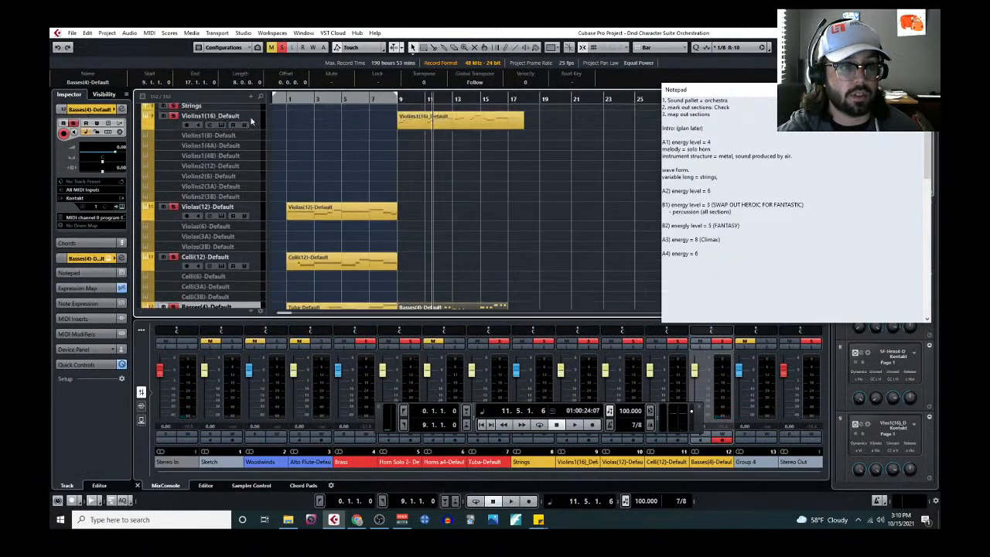
scroll(232, 154, up, 3)
key(space)
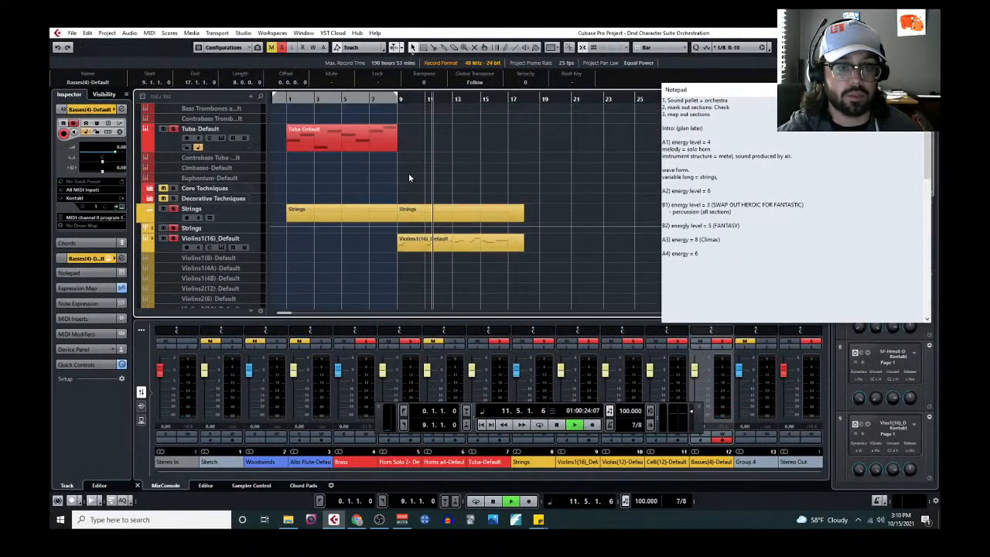
scroll(402, 182, down, 5)
key(space)
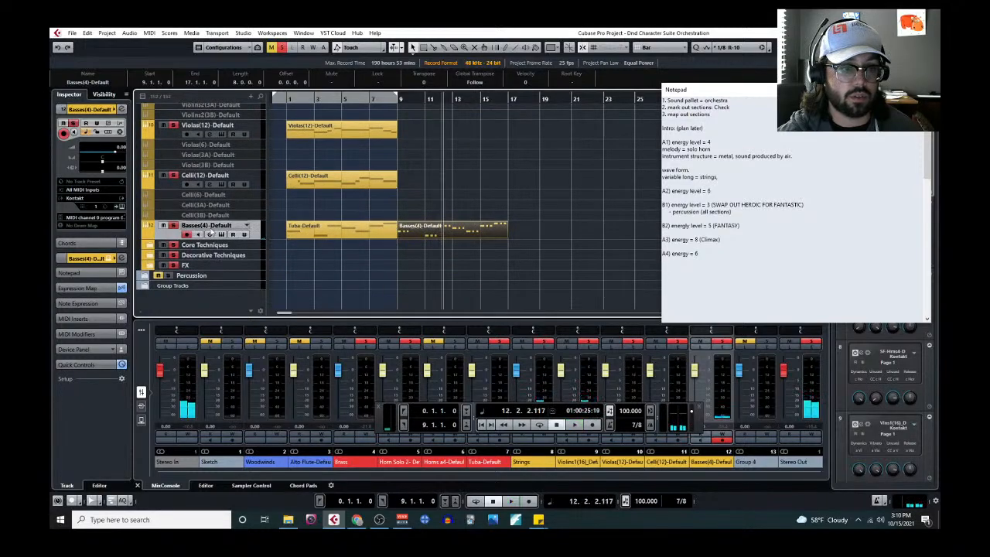
scroll(269, 226, up, 4)
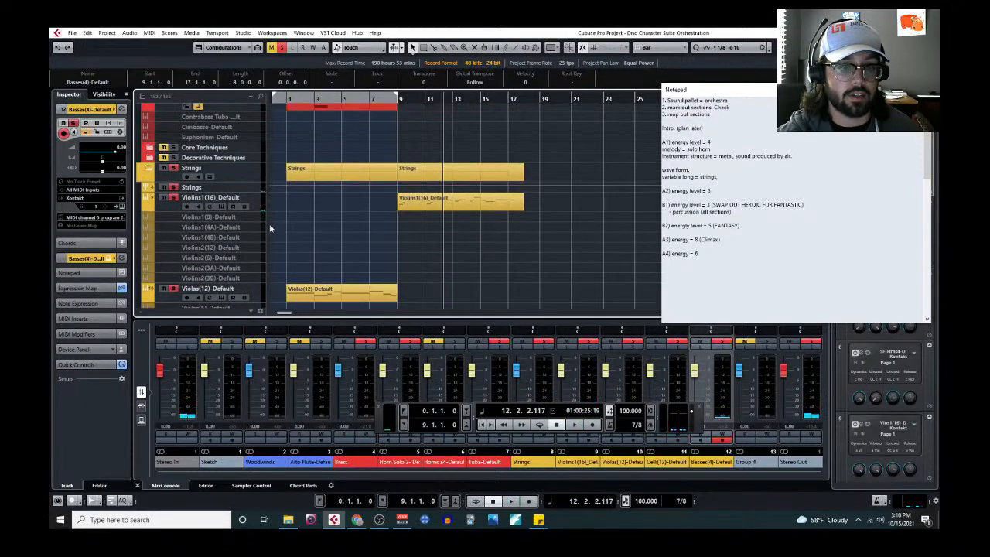
scroll(199, 208, down, 5)
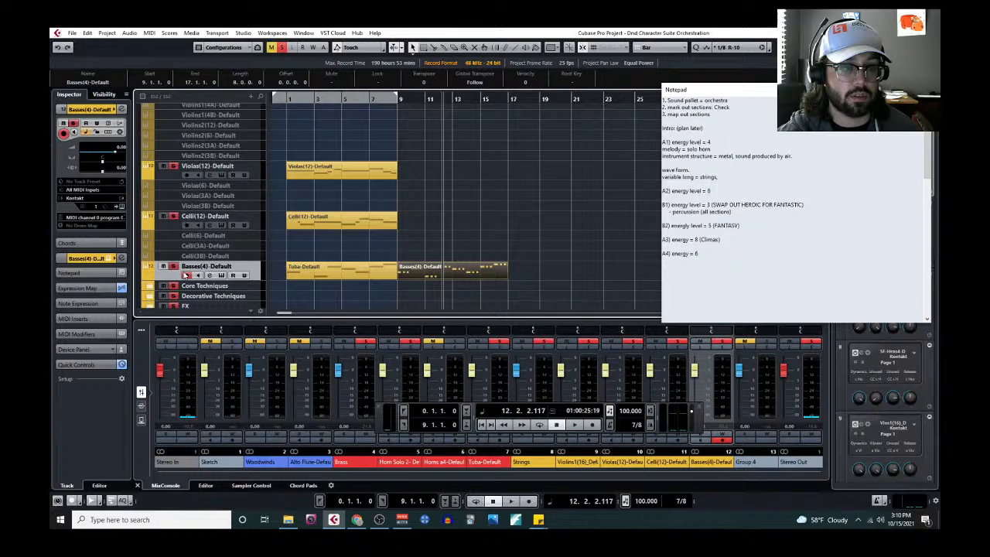
Deactivate all solo states, start playback from bar 9 and solo the Basses(4) track.
click(283, 48)
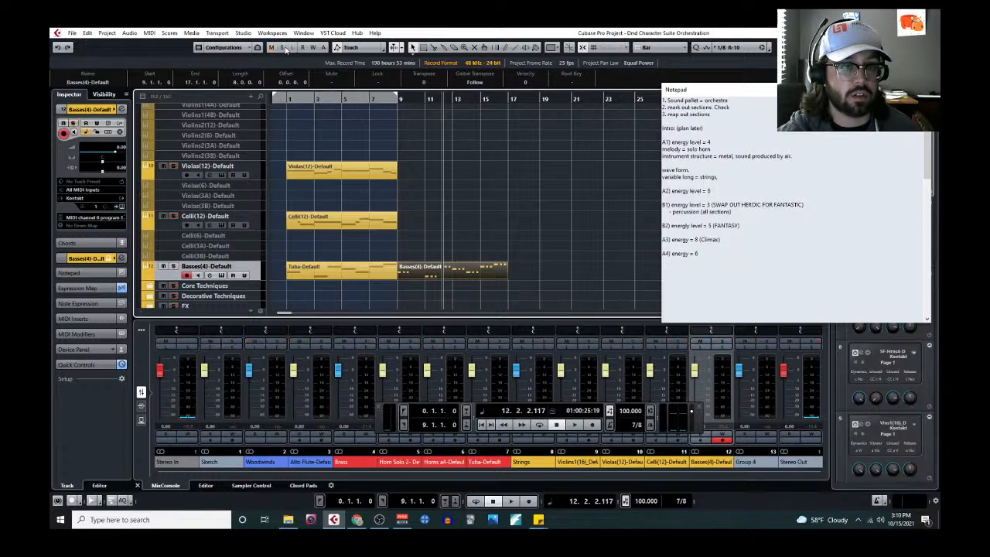
click(396, 98)
key(space)
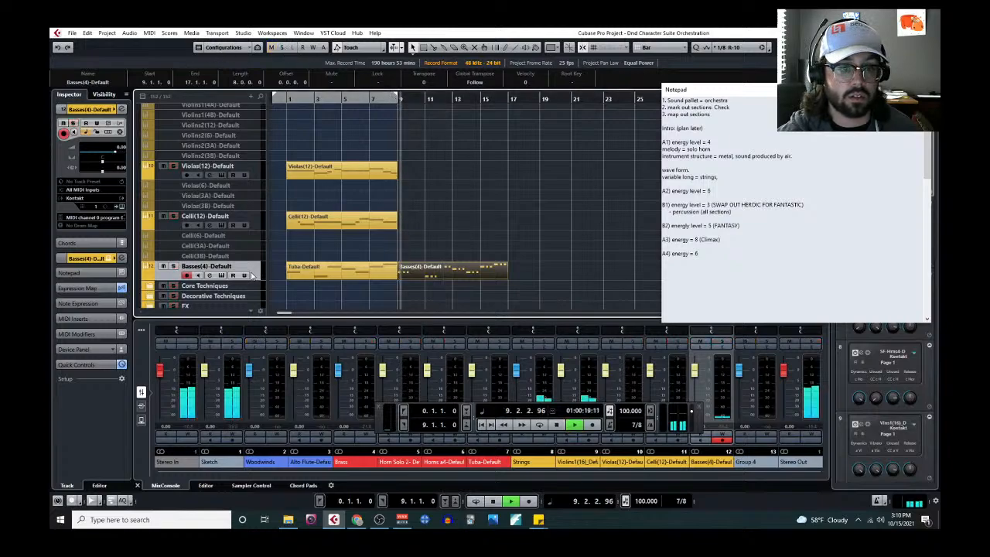
click(174, 266)
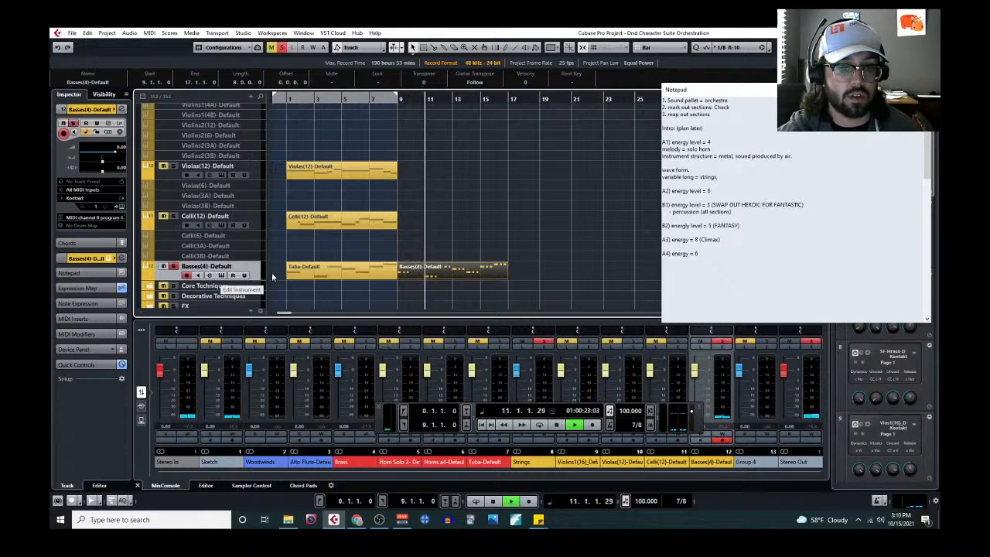
Open both Basses(4) track parts together in the Key Editor and play the passage leading into bar 9.
click(374, 278)
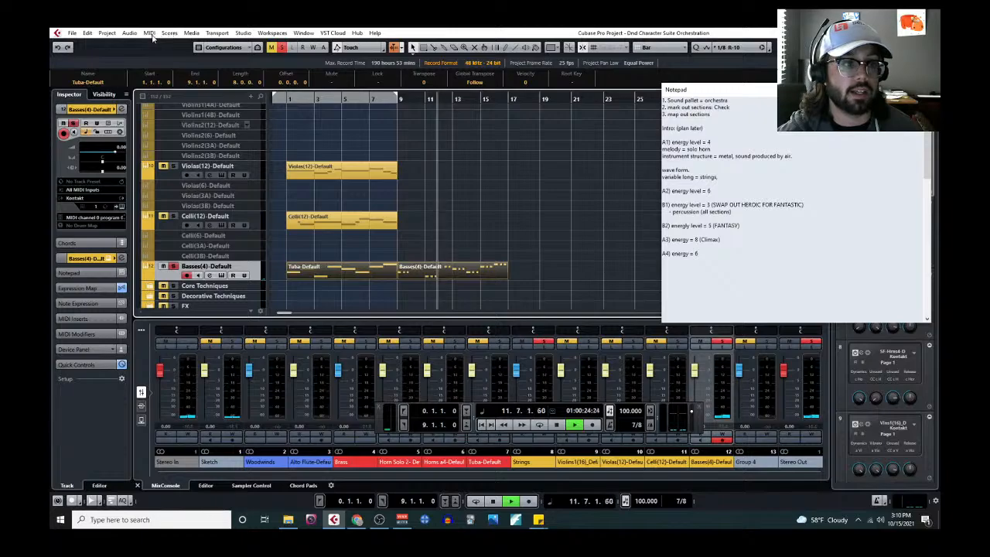
click(149, 33)
click(159, 45)
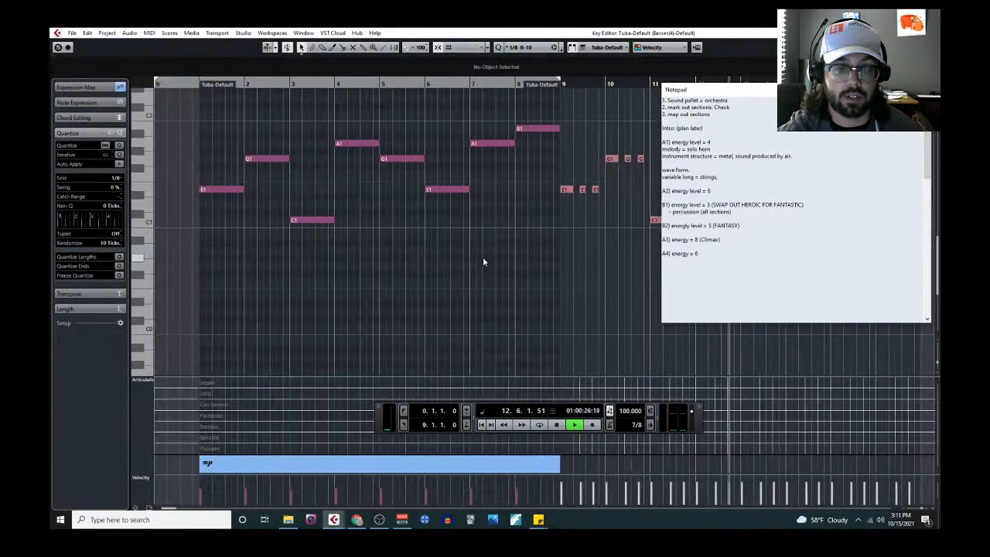
click(441, 83)
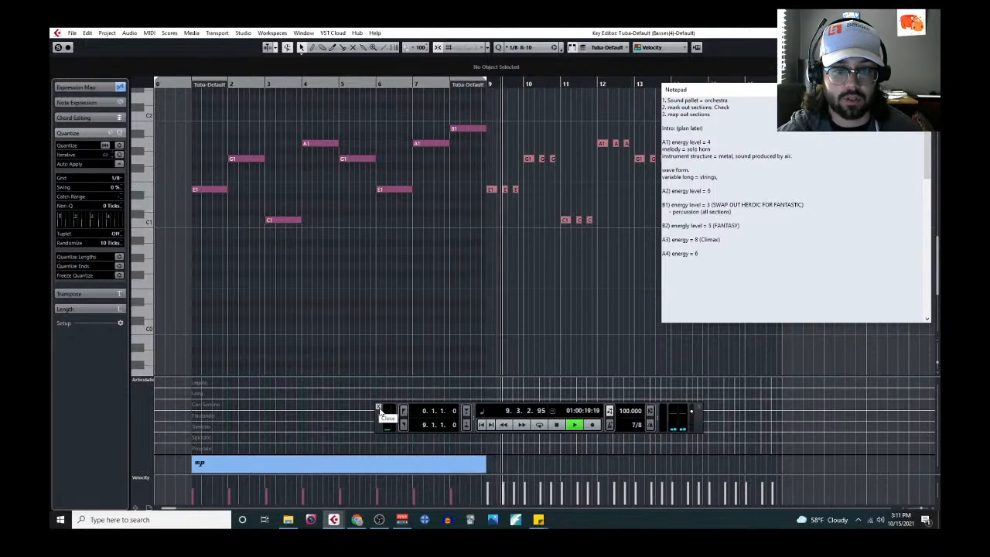
key(space)
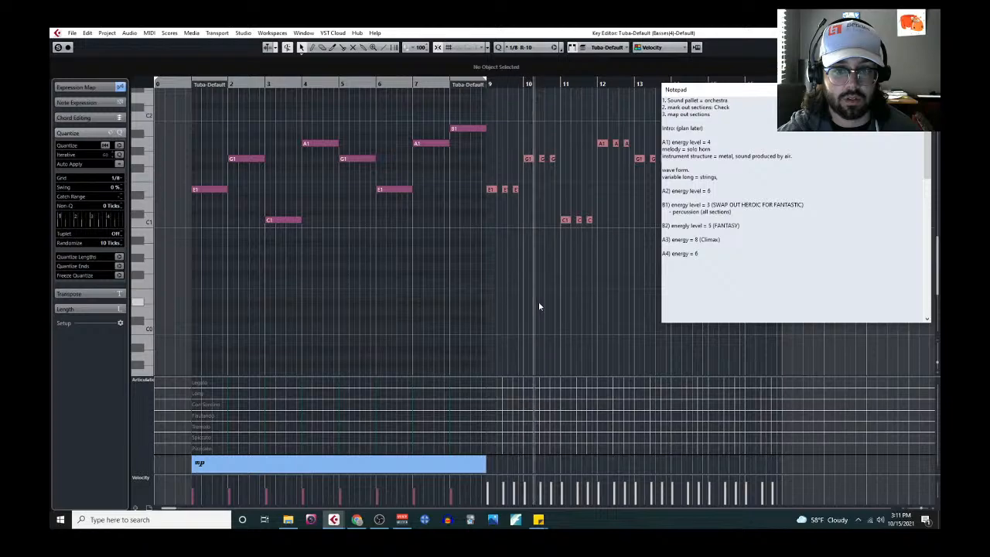
Add an mf dynamic starting at bar 9 in the second Basses(4) part.
scroll(498, 364, up, 3)
right_click(473, 358)
click(483, 358)
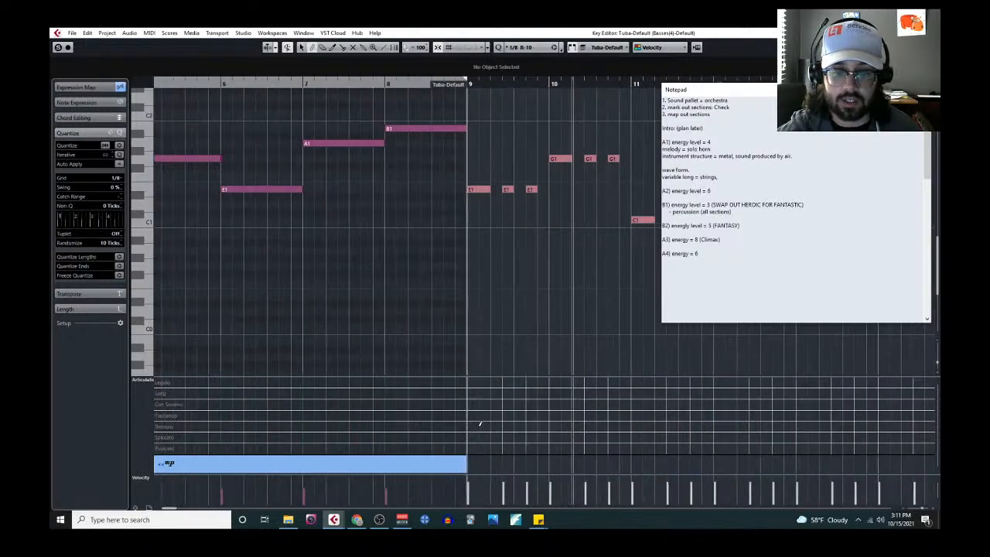
click(473, 190)
right_click(479, 309)
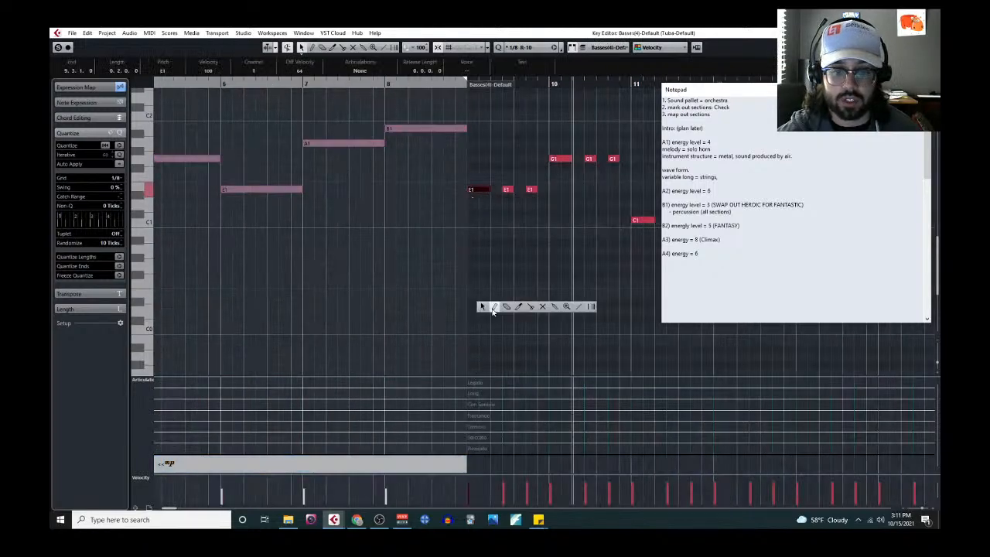
click(493, 309)
click(470, 464)
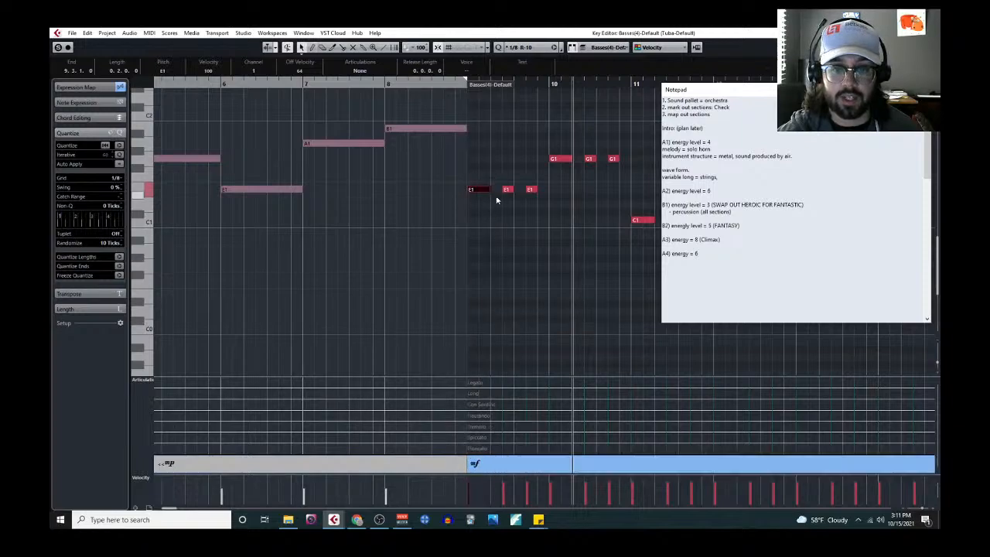
Set the quantize grid to 1/16 and lengthen all bass notes in bars 9 to 16 by one sixteenth.
click(119, 178)
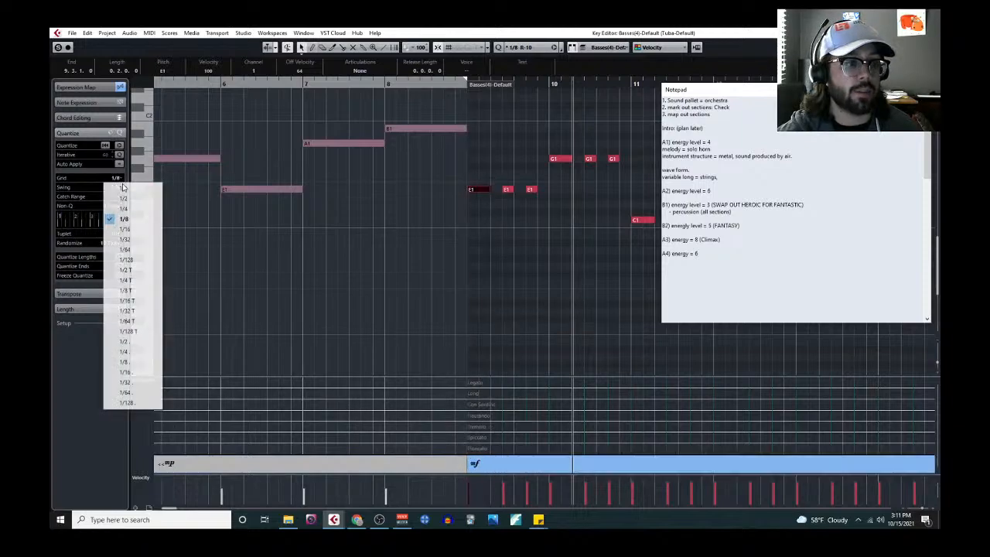
click(138, 230)
scroll(525, 241, down, 3)
scroll(441, 221, right, 5)
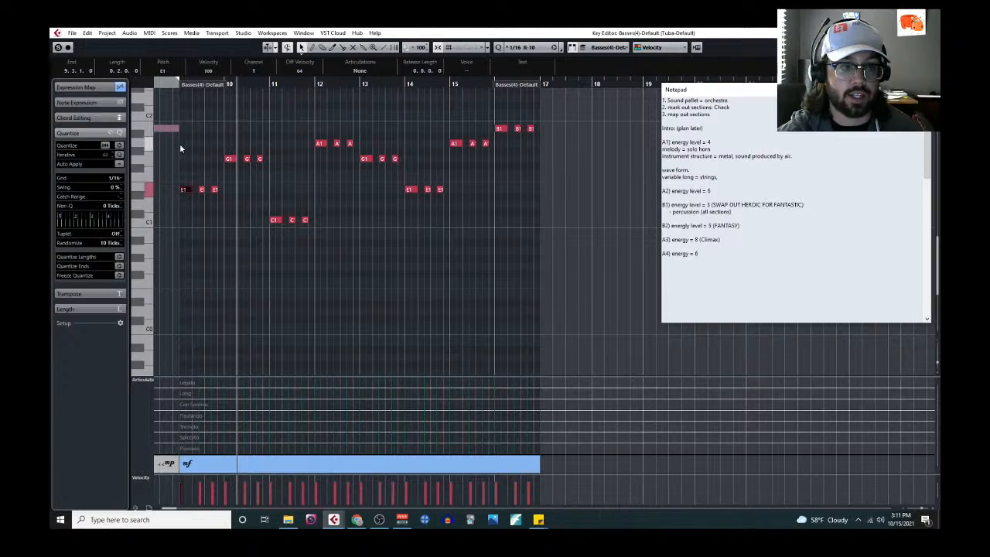
drag(188, 124, 568, 268)
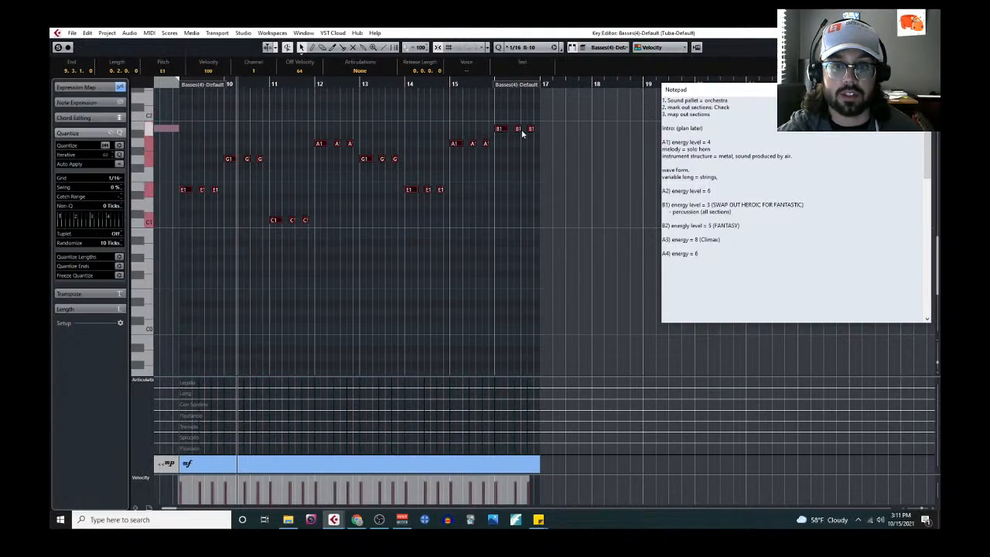
scroll(519, 143, up, 5)
drag(519, 130, 528, 131)
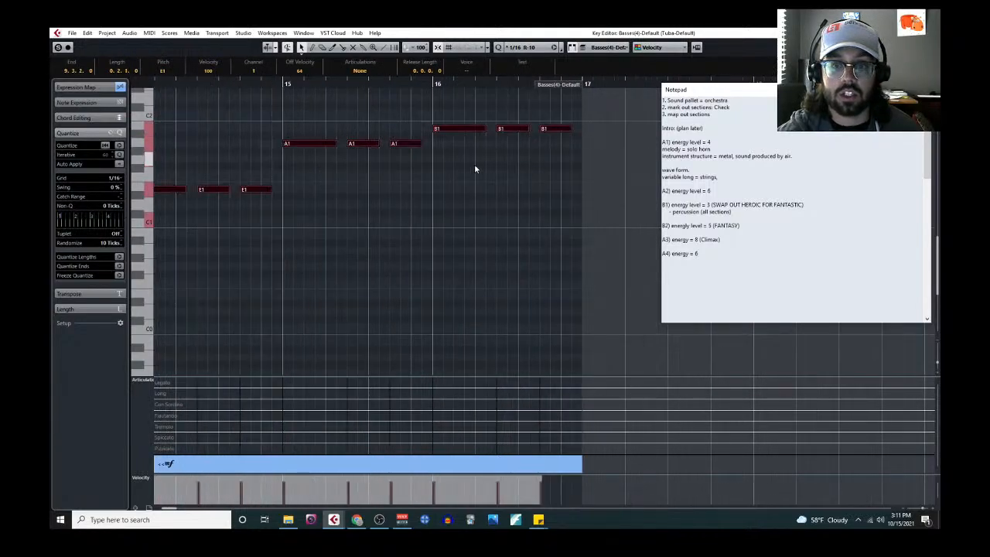
scroll(468, 170, down, 4)
scroll(347, 137, left, 4)
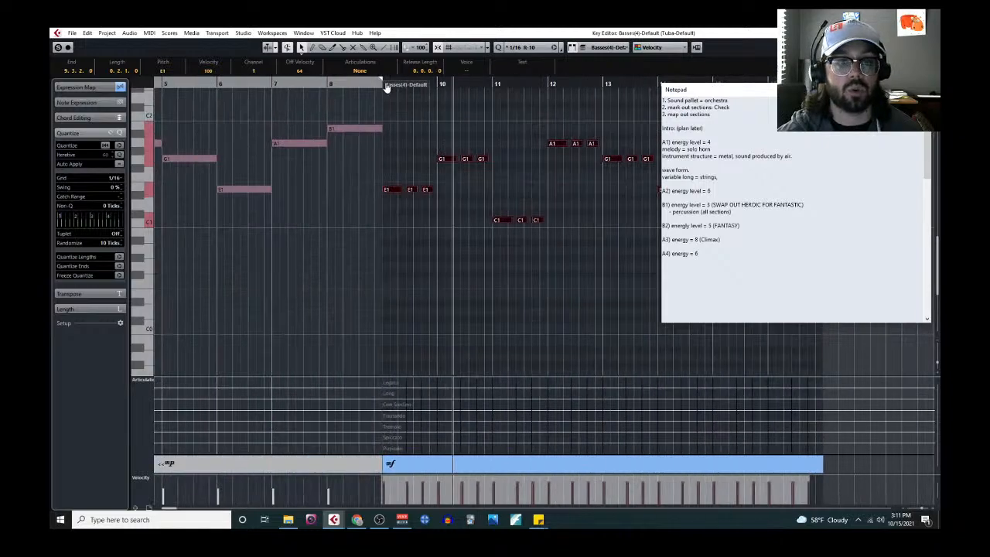
Play back the lengthened bass notes from bar 9 in the Key Editor.
click(386, 85)
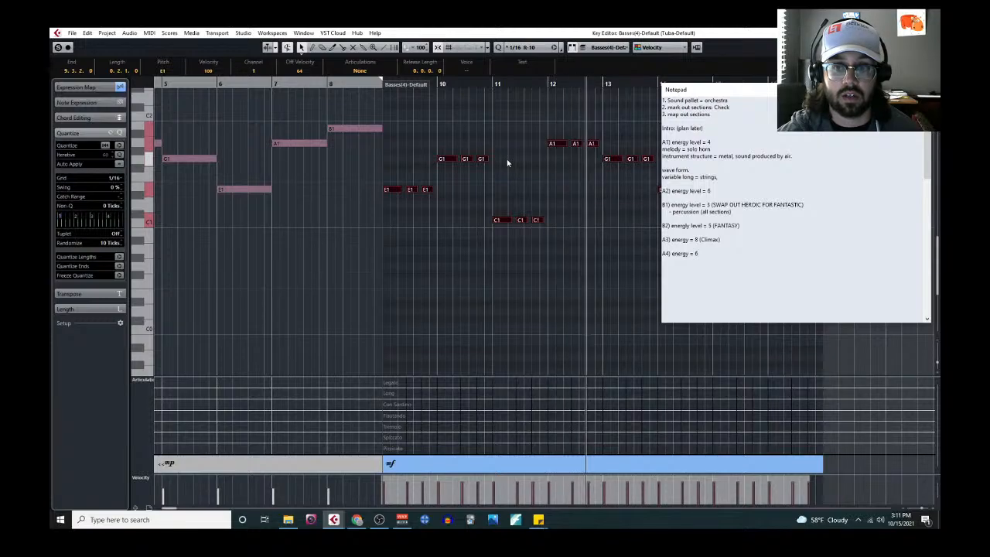
scroll(575, 222, down, 1)
scroll(574, 221, down, 1)
scroll(575, 221, right, 2)
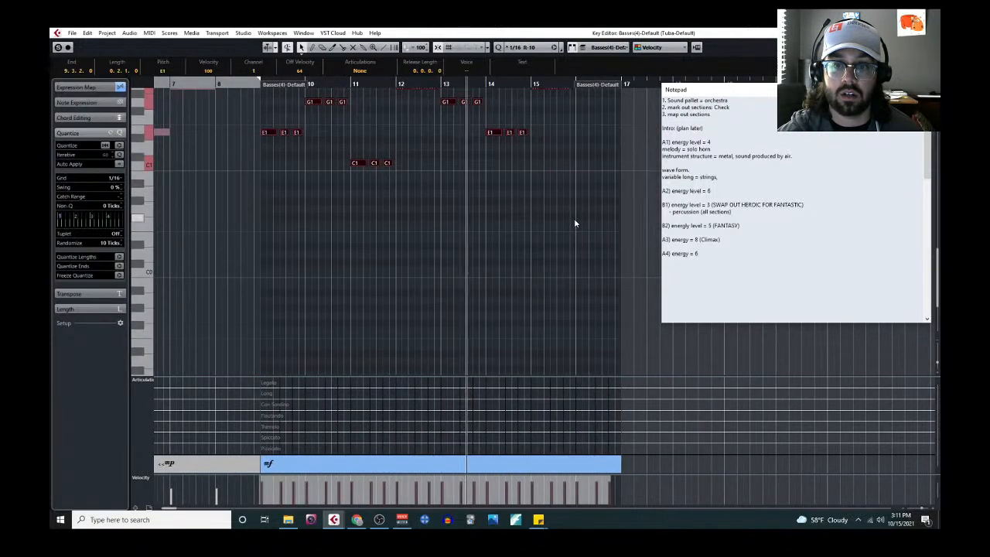
scroll(484, 224, up, 3)
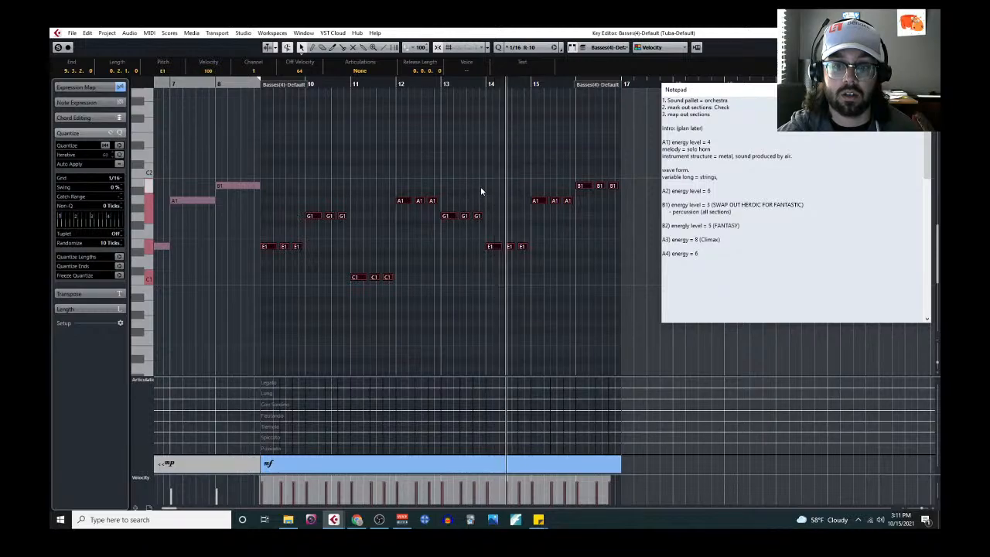
Return to the project, clear the solo states and play section A2 from bar 9 with the Sketch track muted.
click(930, 34)
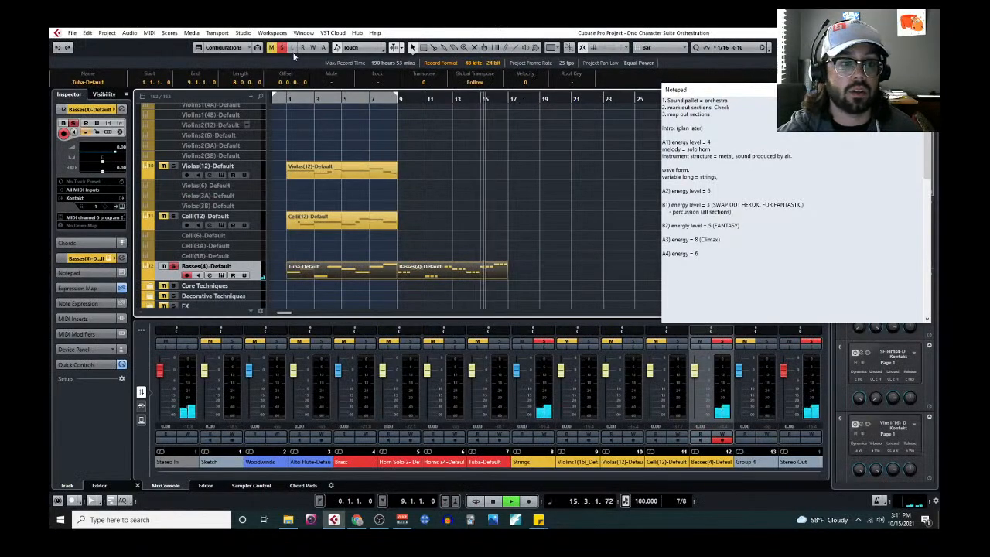
scroll(160, 163, up, 6)
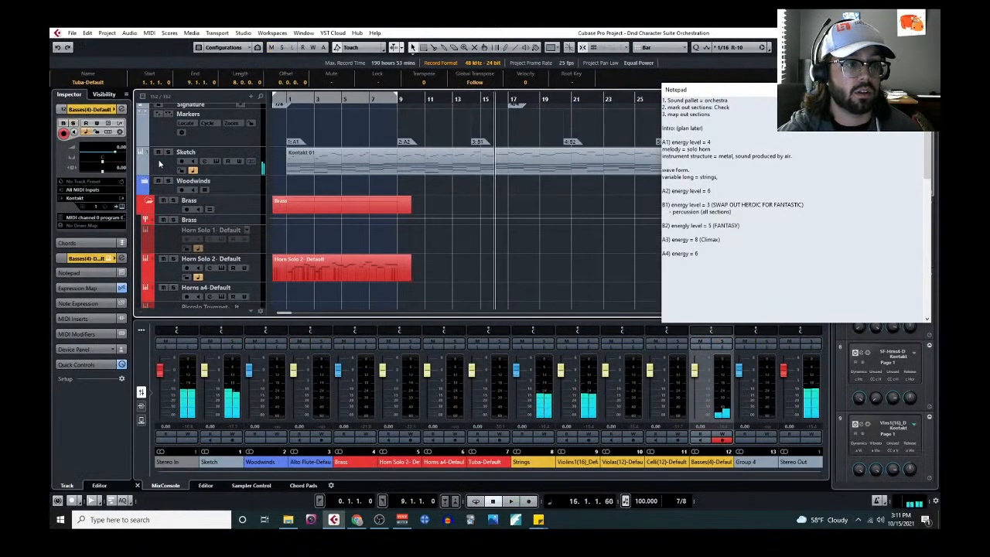
click(399, 98)
key(space)
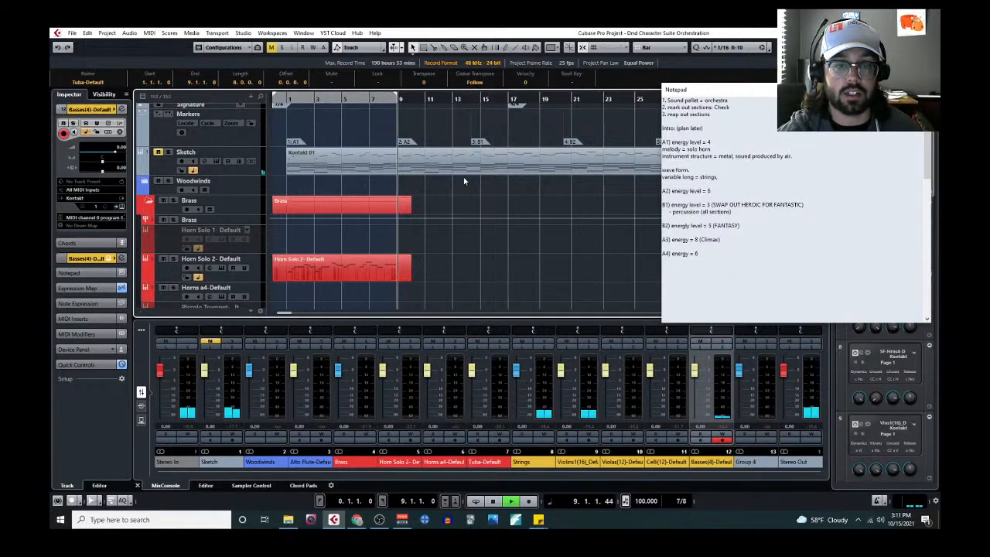
scroll(464, 178, down, 6)
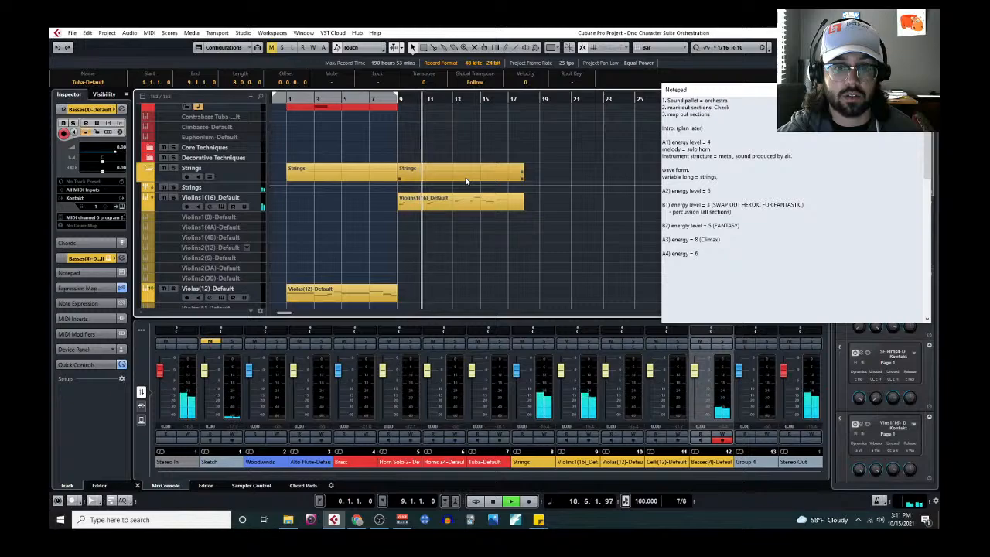
scroll(465, 180, down, 2)
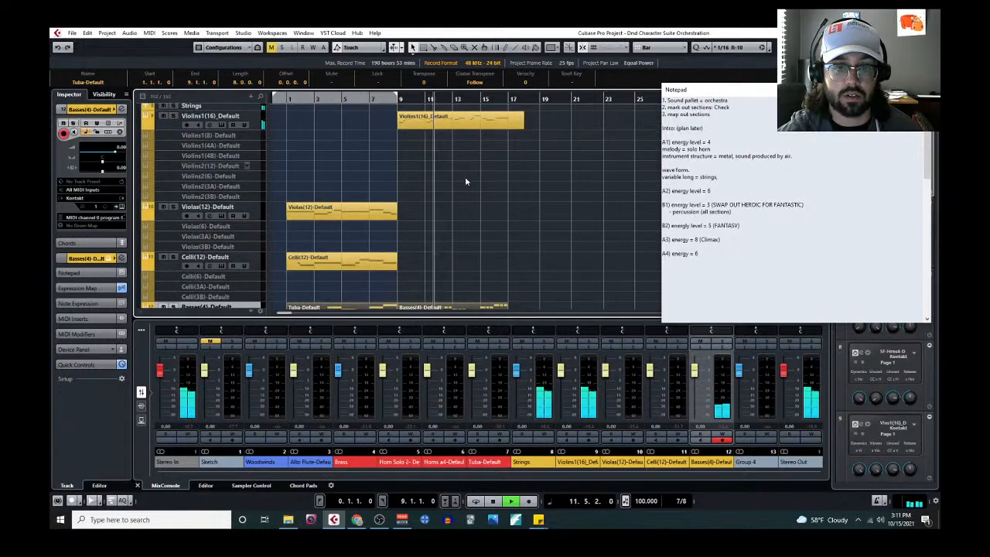
scroll(465, 179, down, 2)
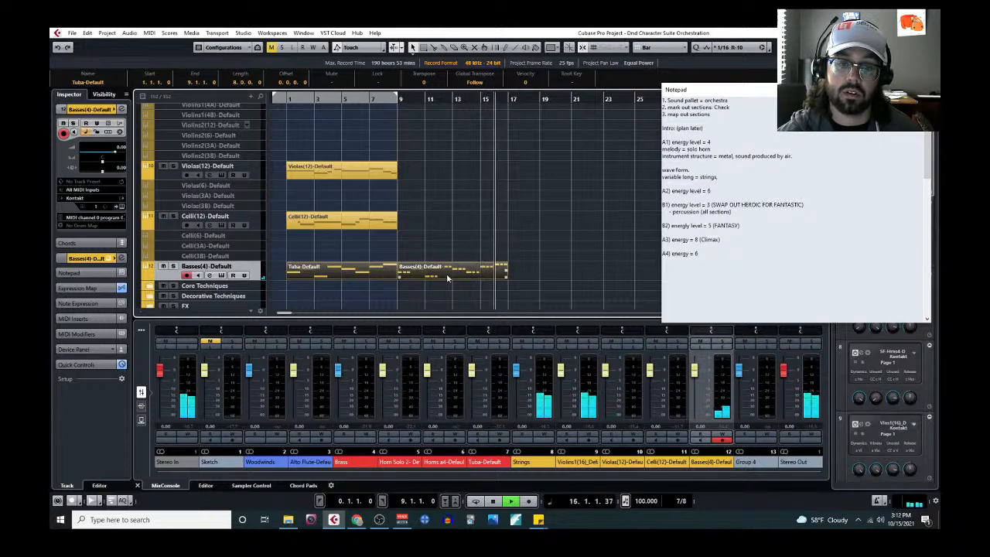
key(space)
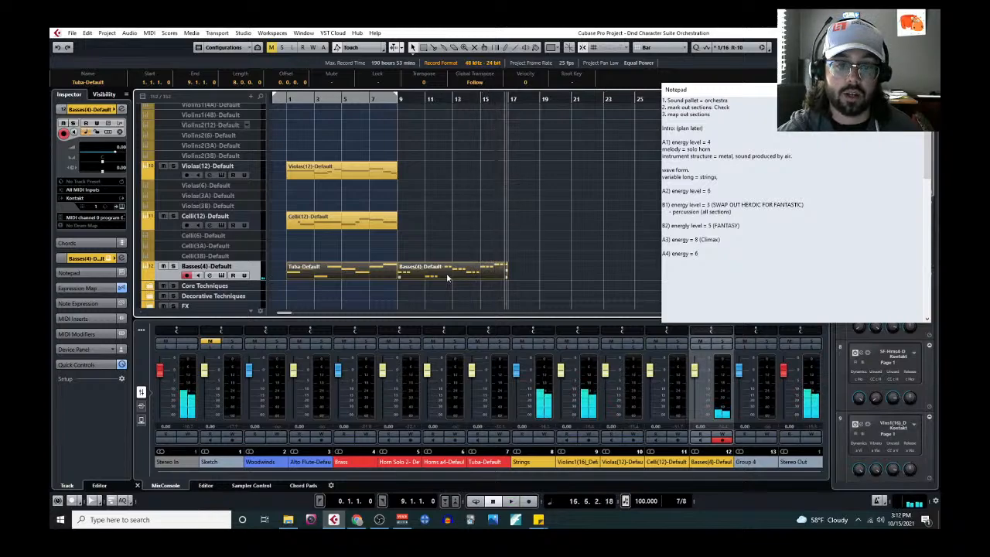
Copy all Basses(4) notes from bars 9 to 16 in the Key Editor and set the playback position to bar 9.
click(156, 36)
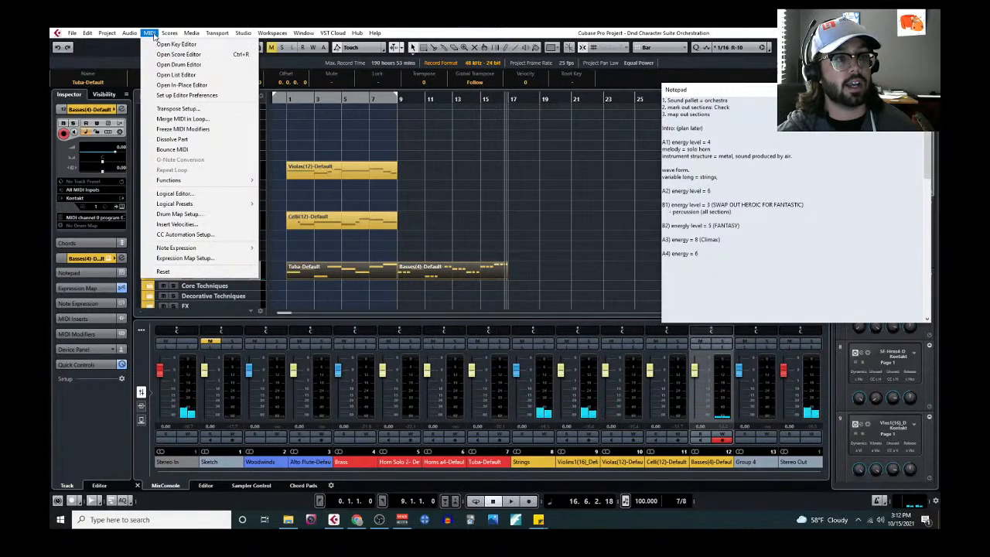
click(166, 43)
scroll(395, 241, down, 2)
scroll(379, 228, right, 3)
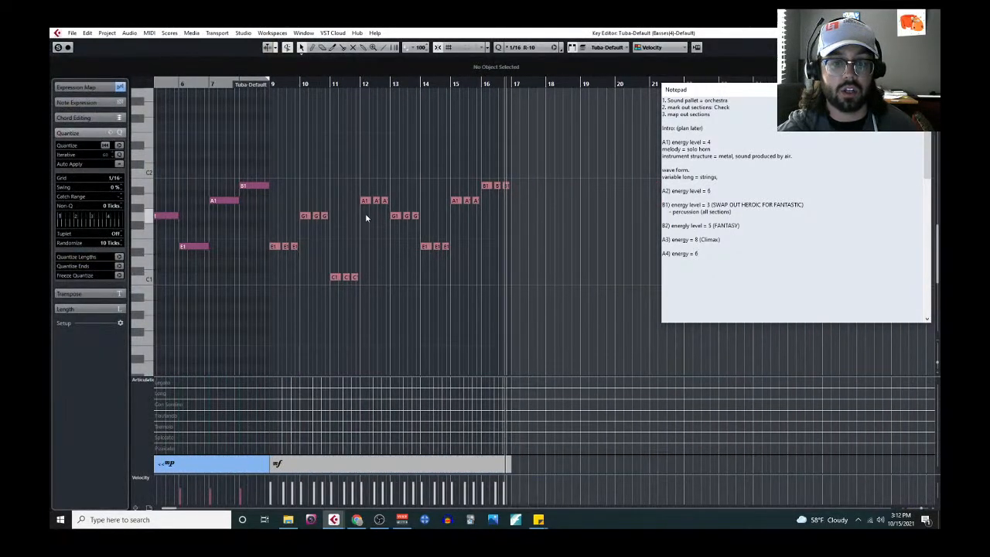
drag(272, 164, 531, 298)
scroll(272, 203, up, 3)
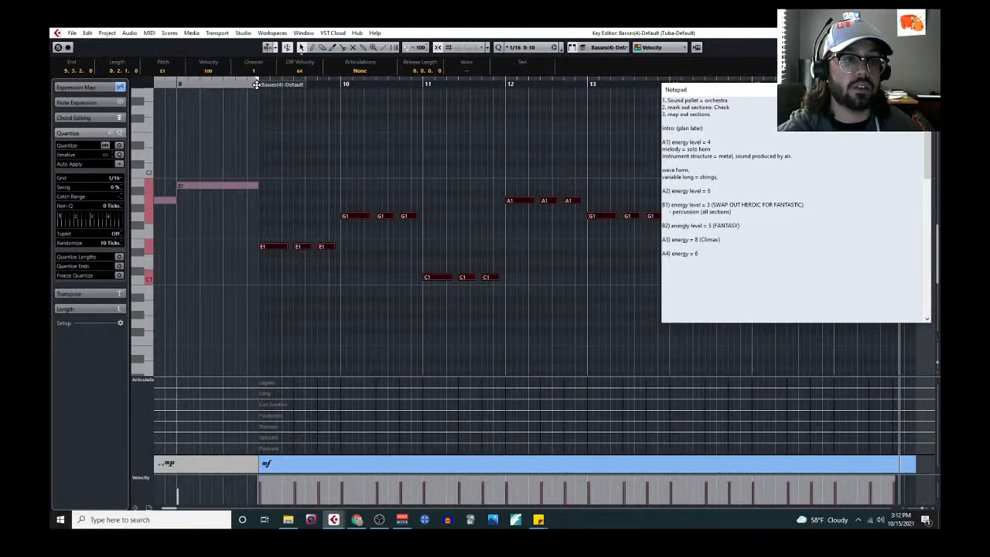
click(262, 84)
click(929, 32)
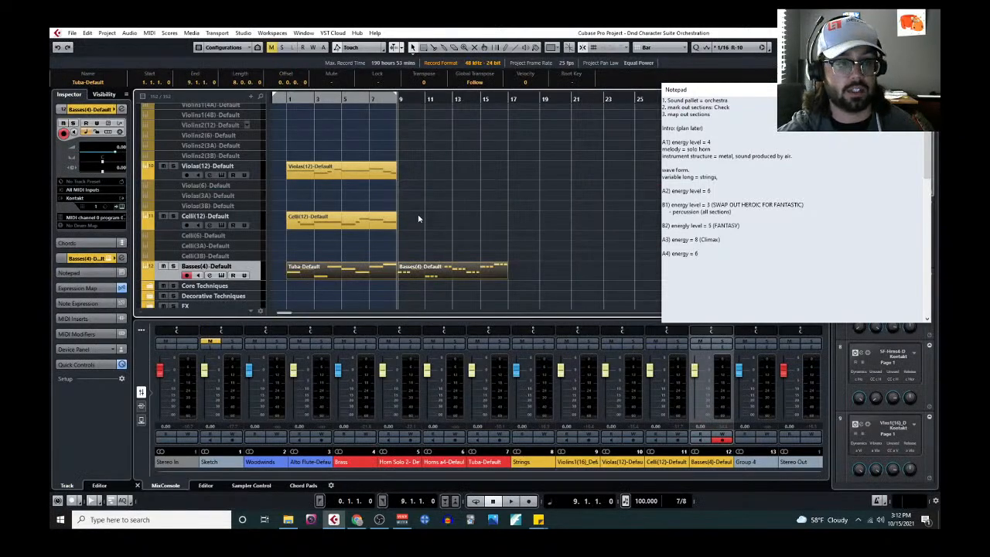
Paste the copied bass notes onto the Tuba track at bar 9.
scroll(417, 218, up, 5)
scroll(421, 217, up, 2)
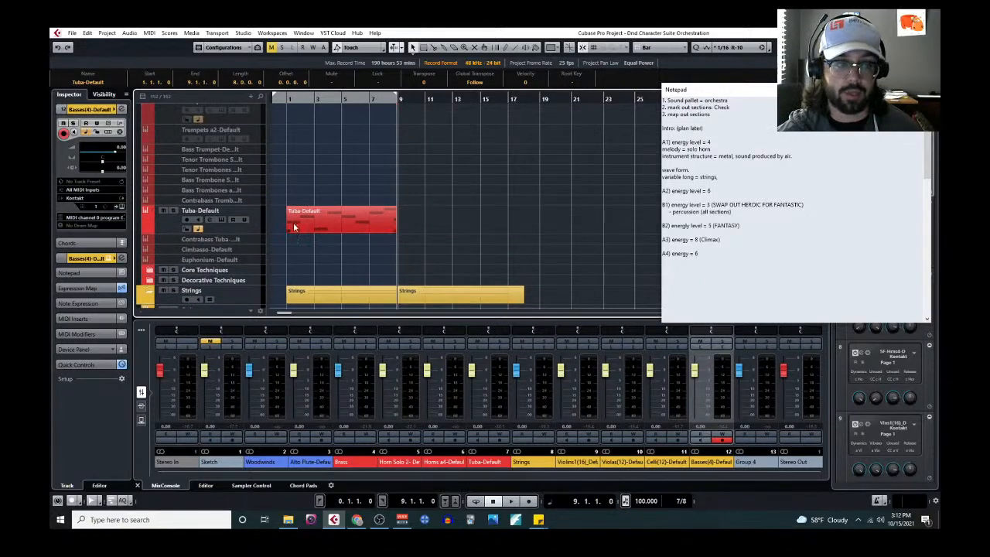
click(260, 230)
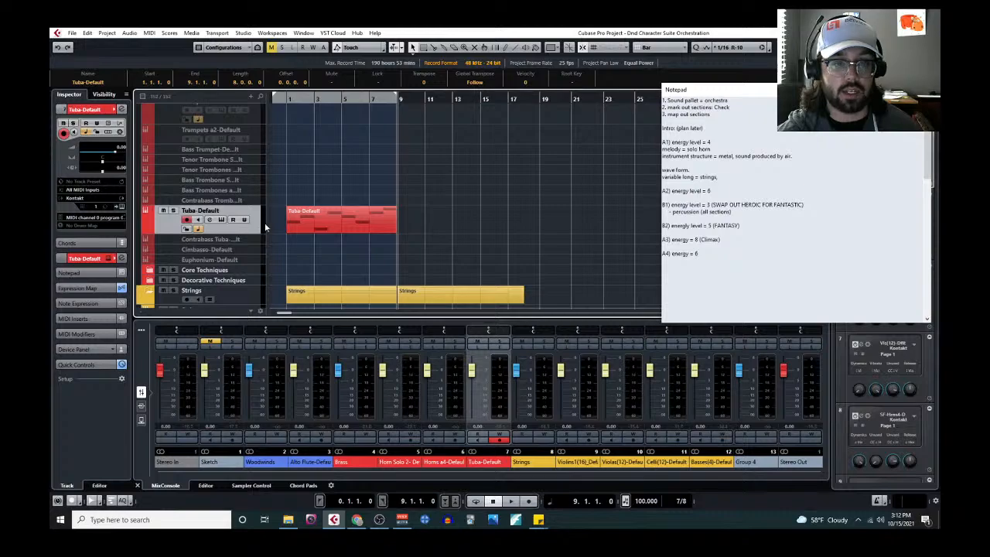
key(ctrl+d)
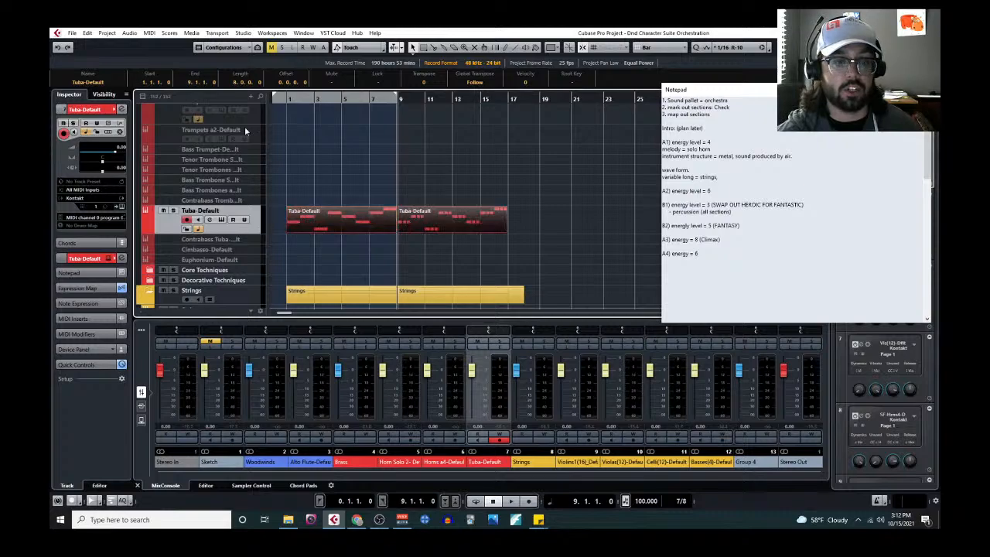
Open both Tuba parts in the Key Editor to check the pasted notes and dynamics, then return to the project.
click(149, 33)
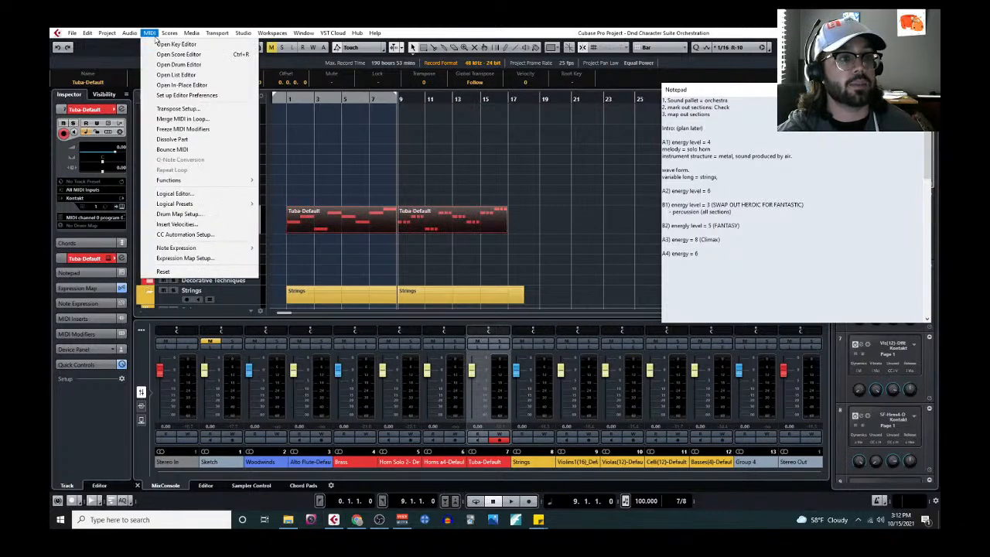
click(162, 43)
key(g)
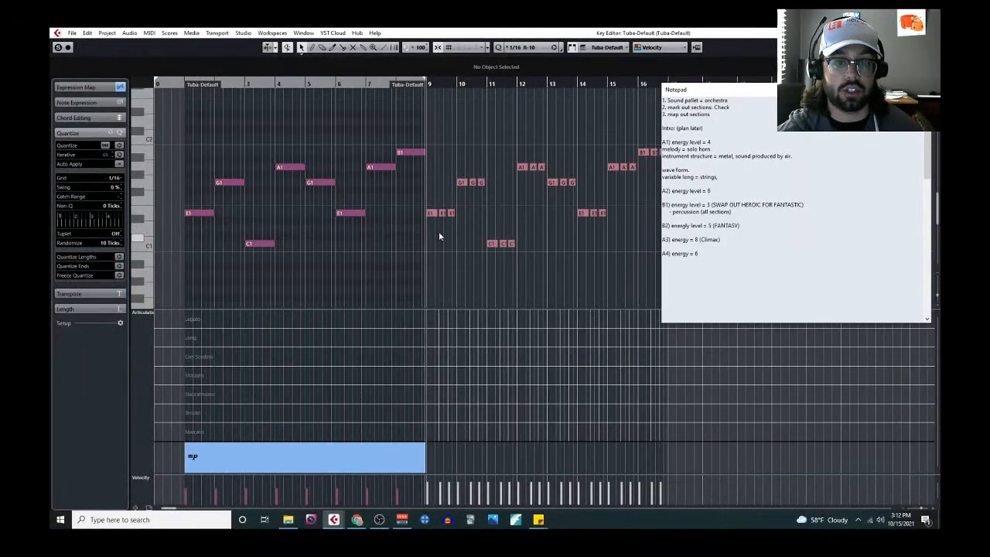
scroll(364, 193, down, 2)
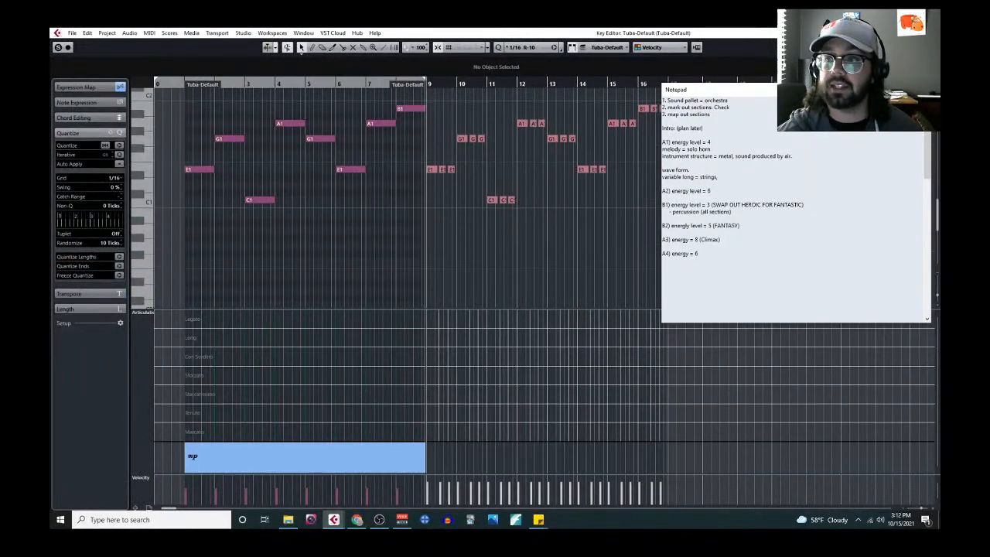
click(930, 32)
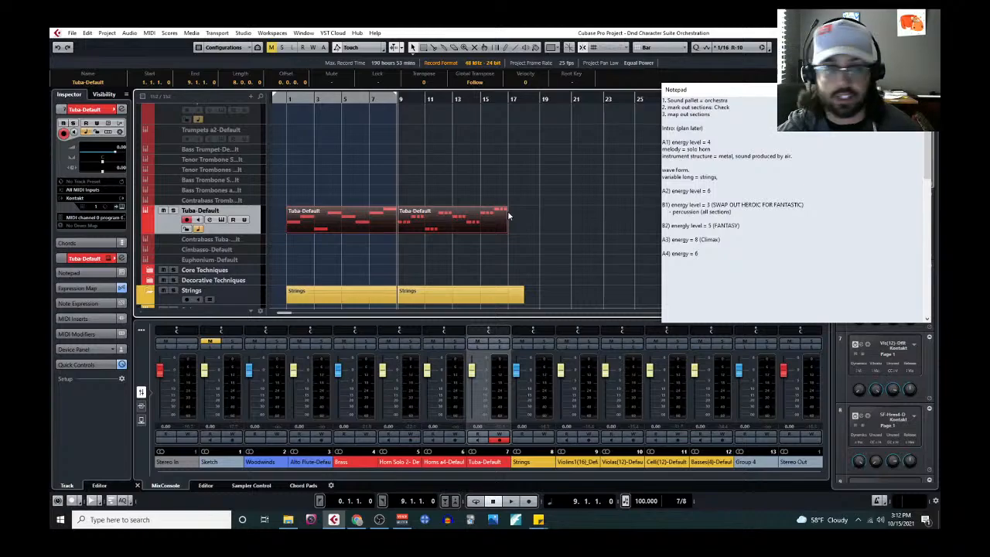
Play the passage around bar 9, soloing the Tuba track briefly before hearing it with the other instruments.
click(286, 100)
scroll(447, 179, down, 2)
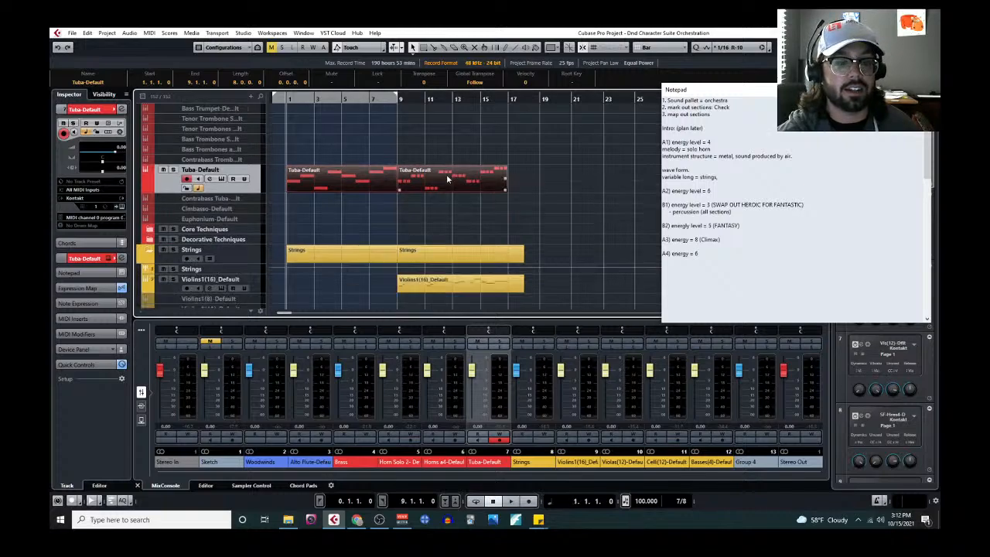
click(396, 98)
key(space)
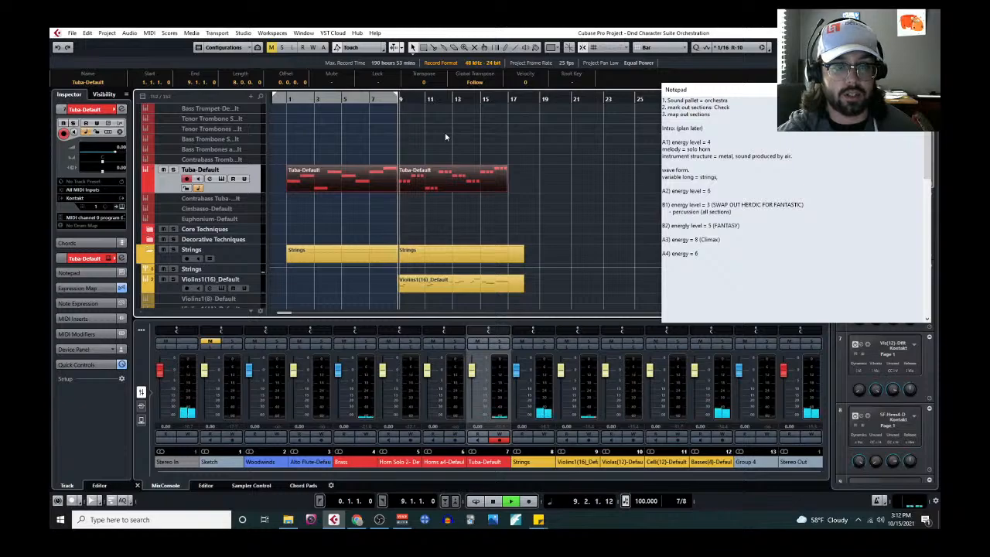
click(173, 170)
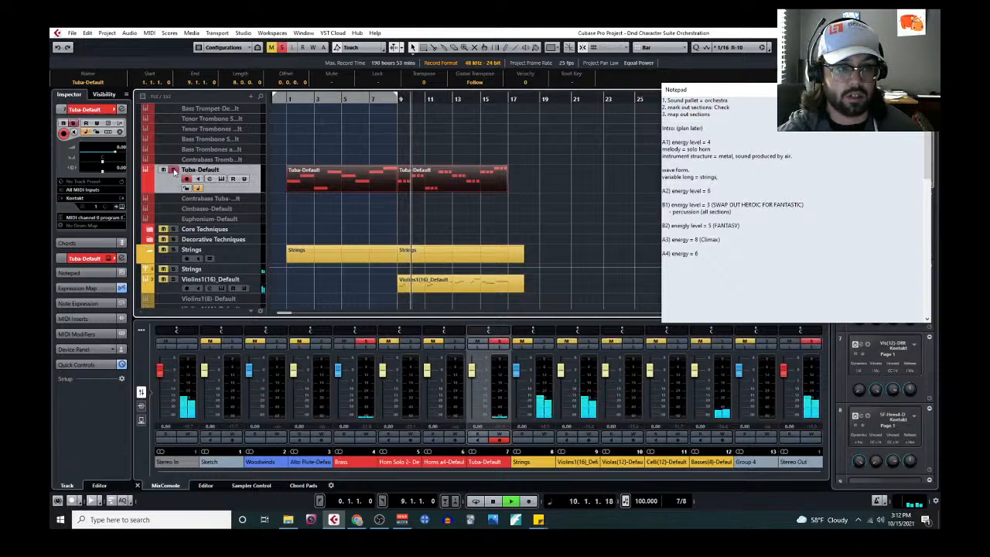
click(383, 99)
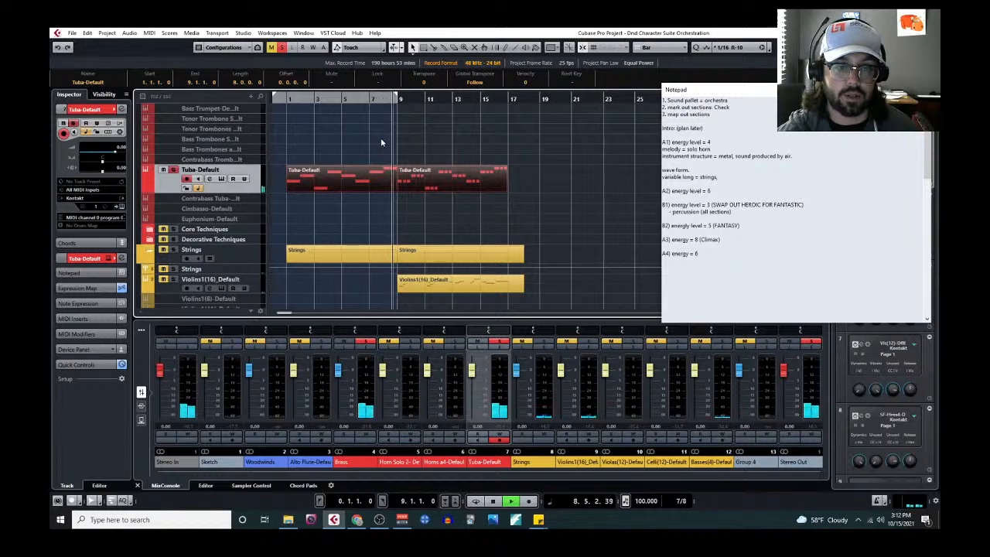
click(173, 171)
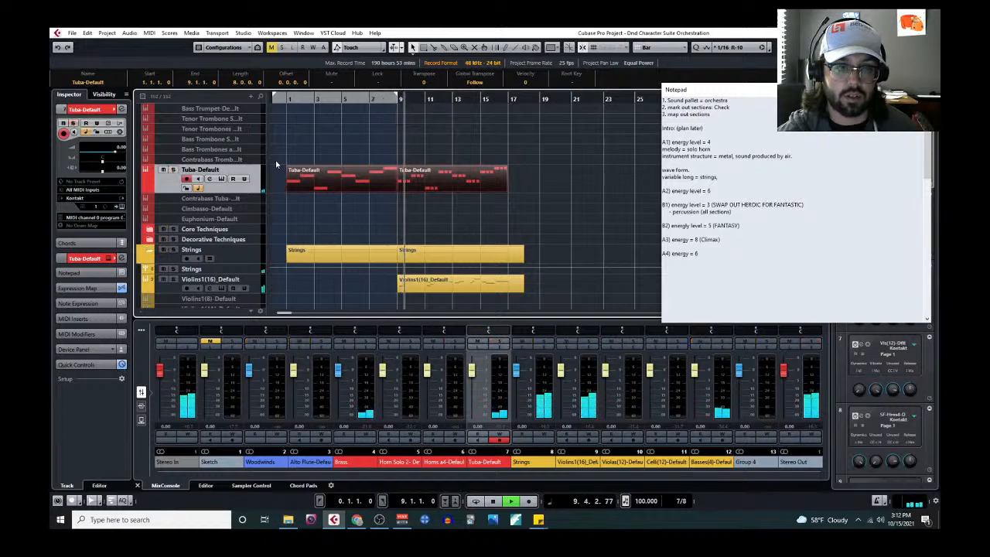
scroll(429, 215, up, 2)
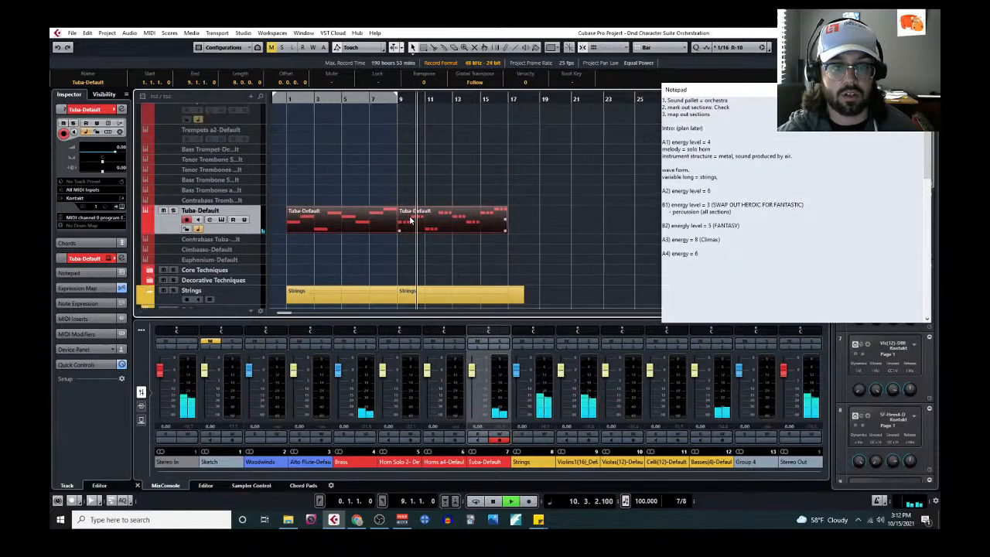
Listen to the rest of the passage through bar 14 while reviewing the brass and string tracks, then stop playback.
scroll(452, 205, down, 4)
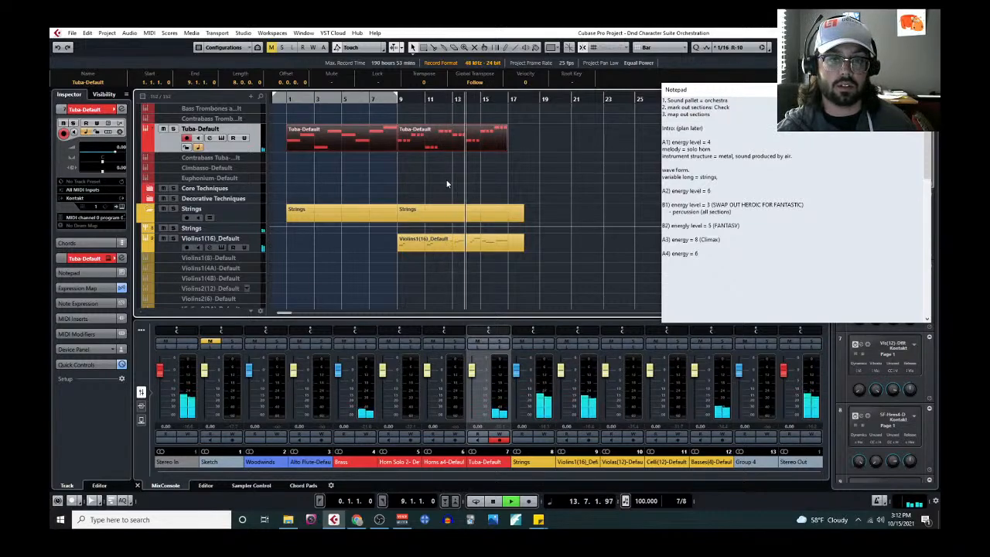
scroll(447, 184, down, 1)
scroll(447, 184, up, 1)
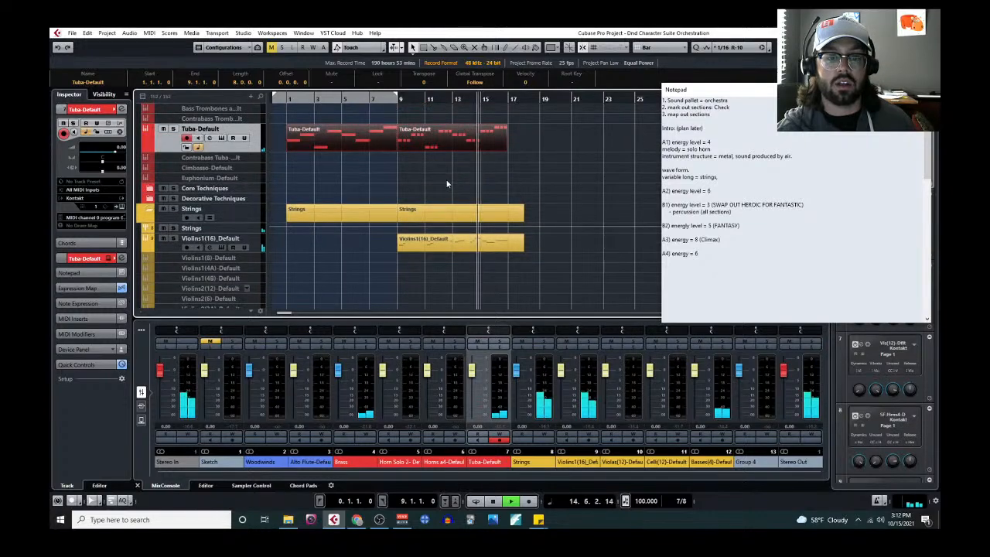
key(space)
Paste the copied bass notes onto the Celli(12) track at bar 9.
scroll(446, 180, down, 3)
scroll(446, 180, down, 3)
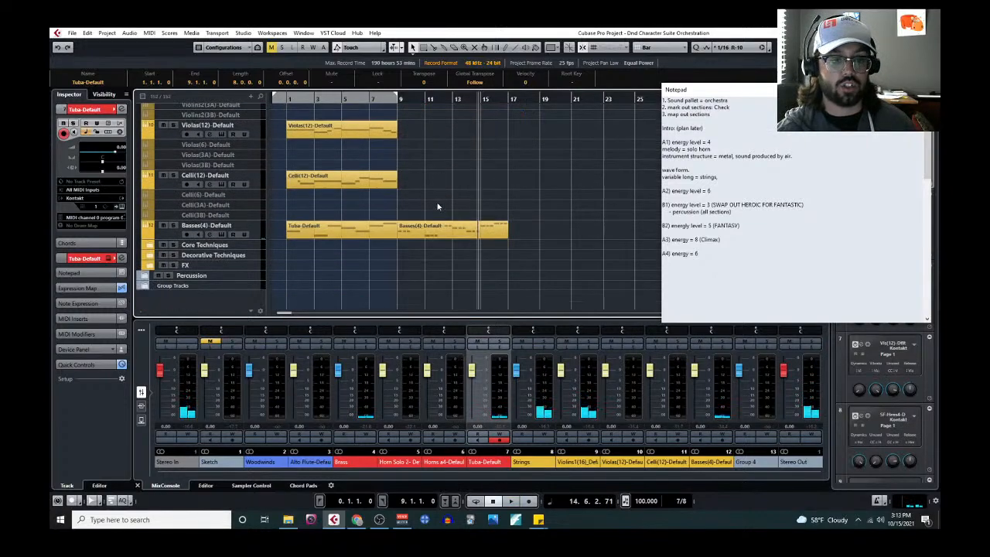
click(256, 184)
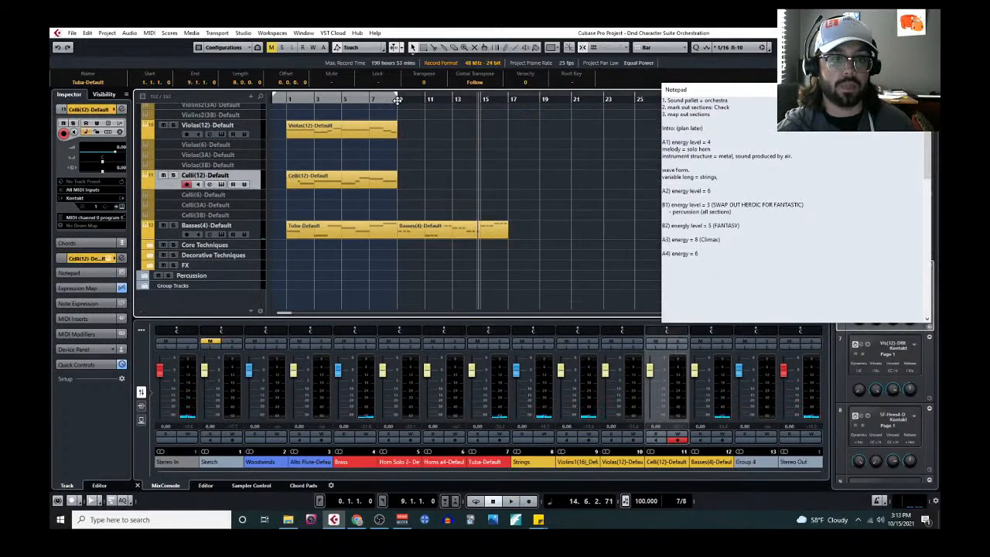
click(396, 99)
key(ctrl+v)
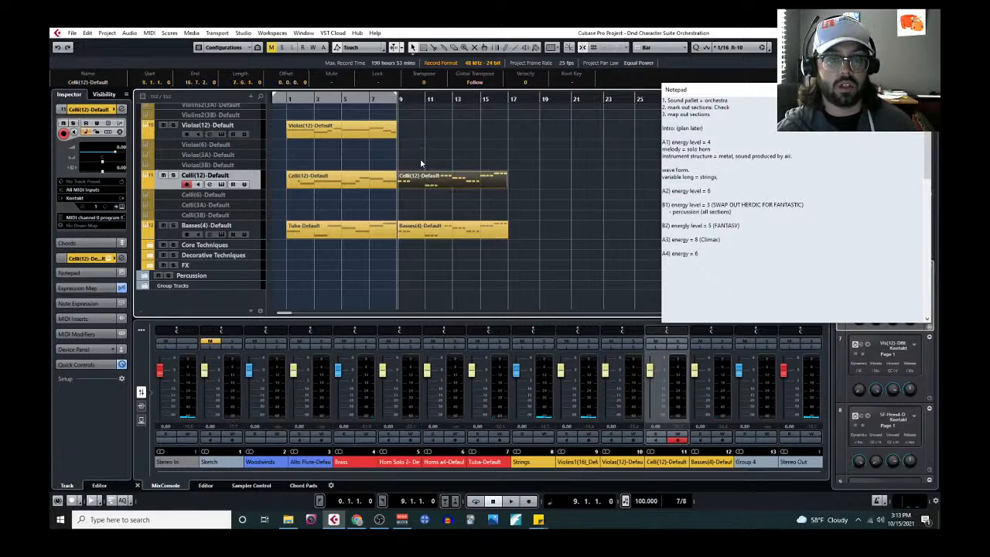
Transpose all pasted Celli(12) notes up one octave in the Key Editor, then return to the project.
click(150, 34)
click(160, 42)
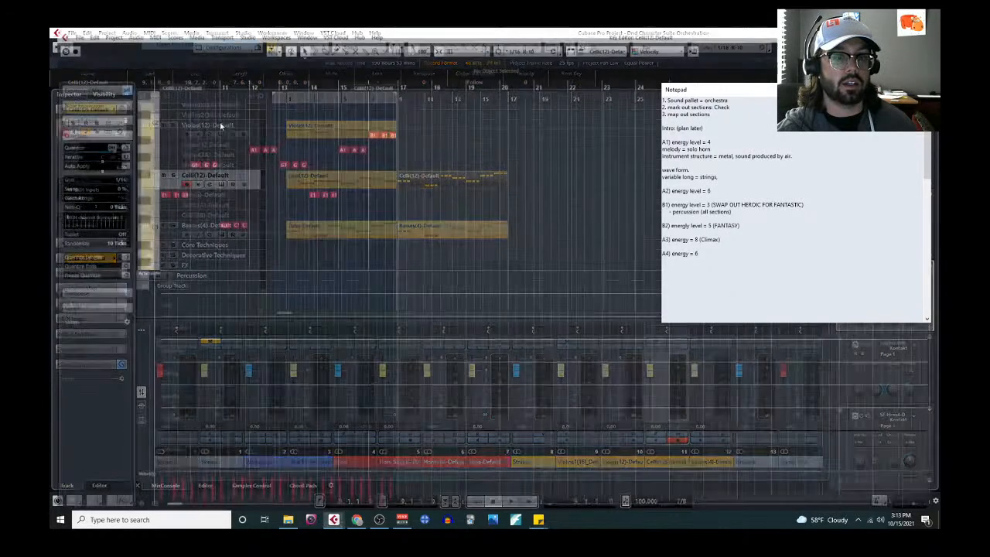
drag(226, 123, 543, 243)
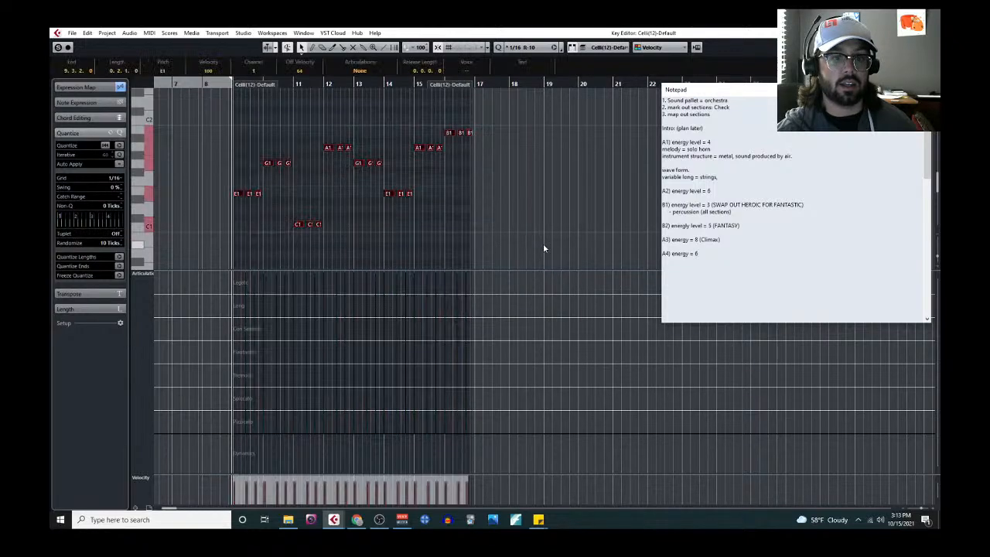
key(shift+Up)
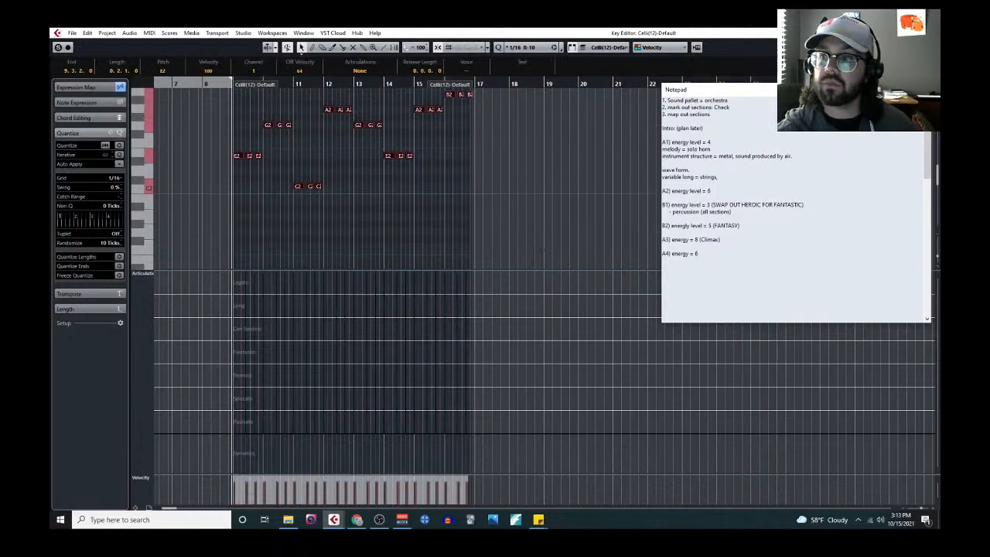
key(Return)
Play from bar 8 to hear the new cello part together with the other instruments.
drag(397, 97, 383, 100)
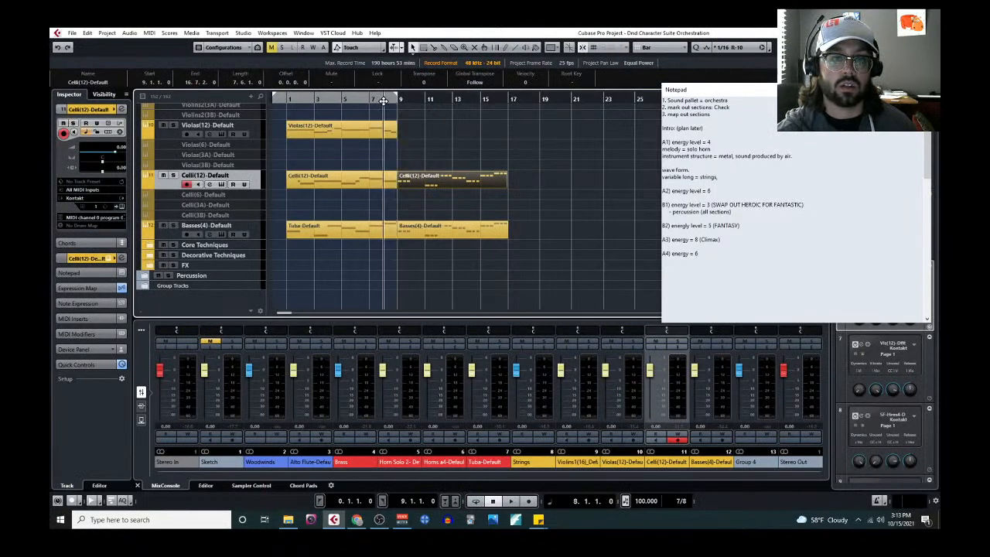
key(space)
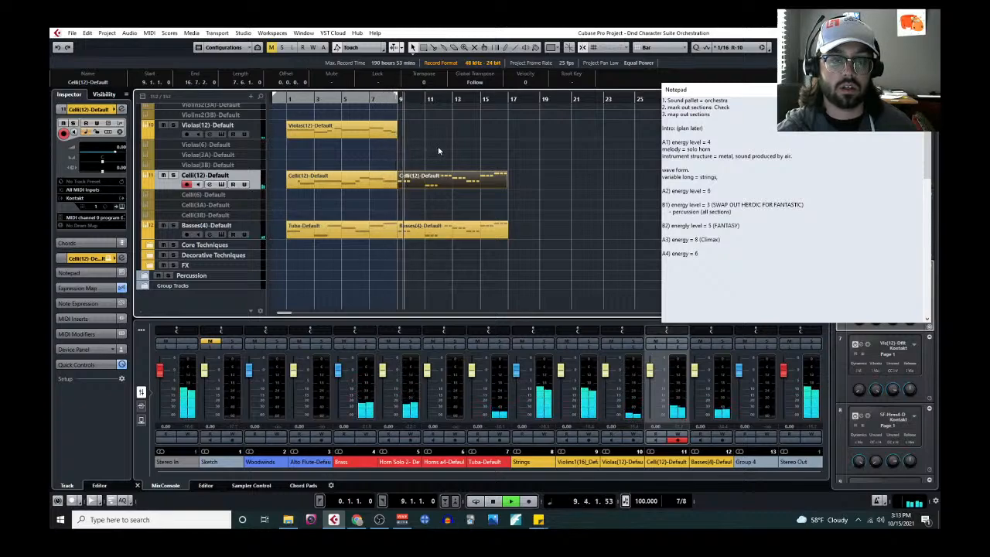
scroll(441, 147, up, 2)
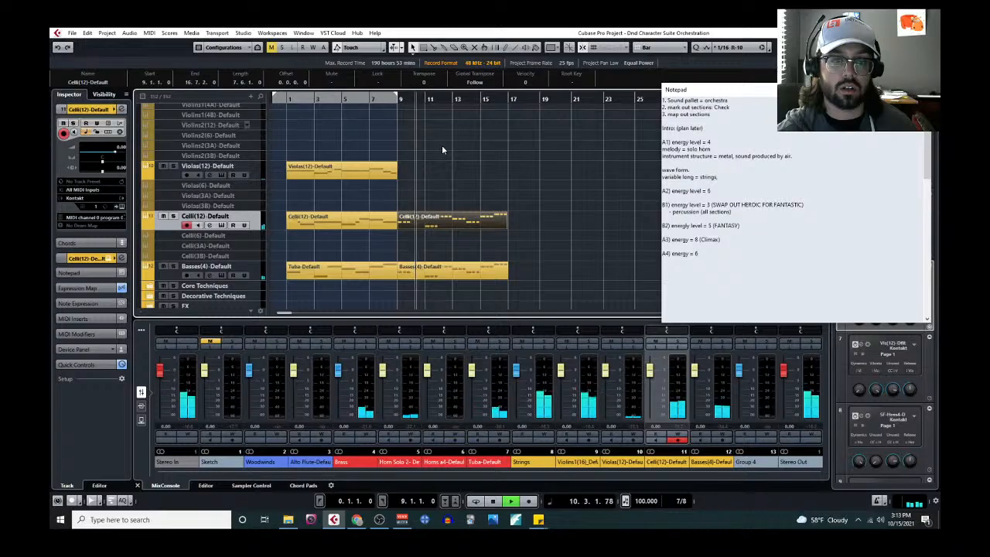
Lengthen all Celli(12) notes in bars 9 to 16 in the Key Editor so each reaches the next note without gaps.
click(149, 33)
click(157, 44)
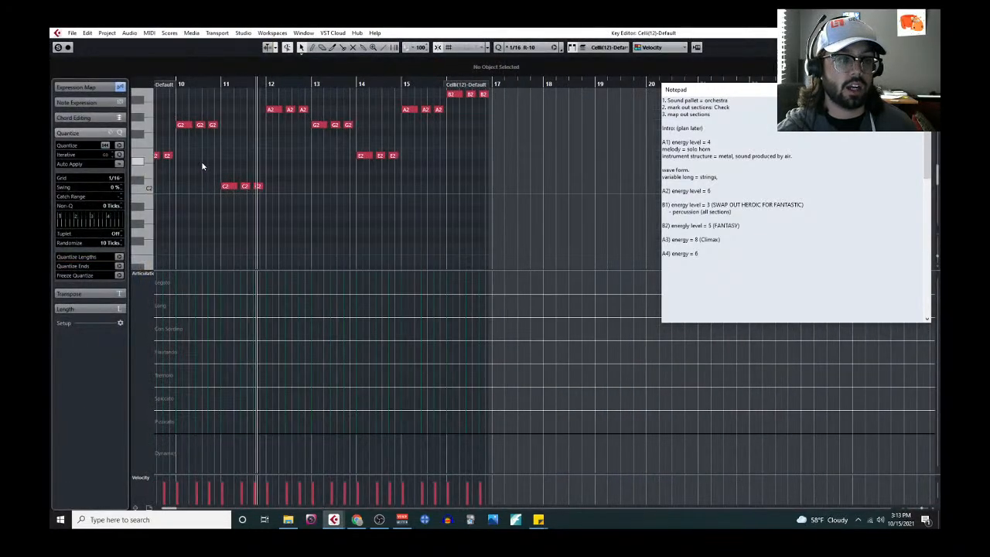
scroll(242, 174, up, 2)
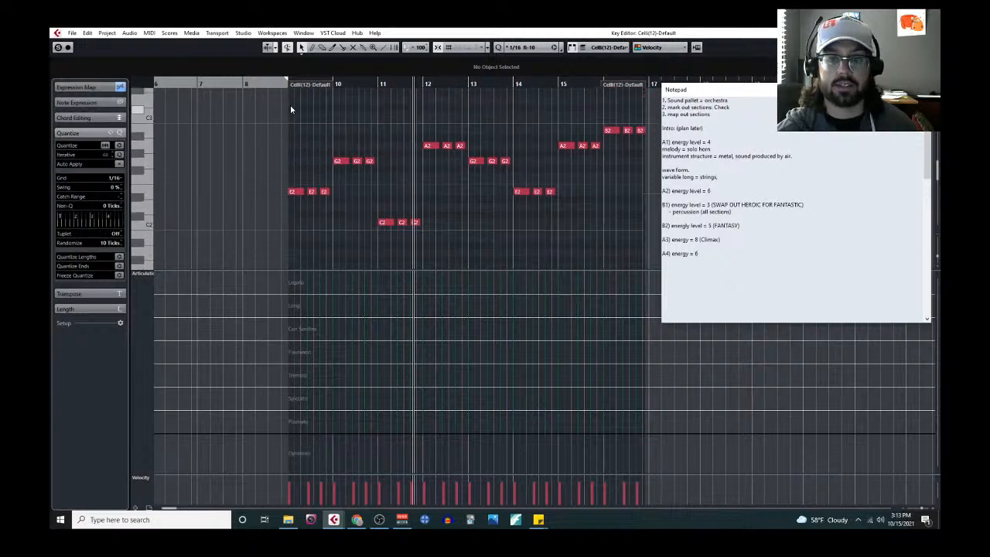
drag(292, 106, 649, 255)
key(h)
key(h)
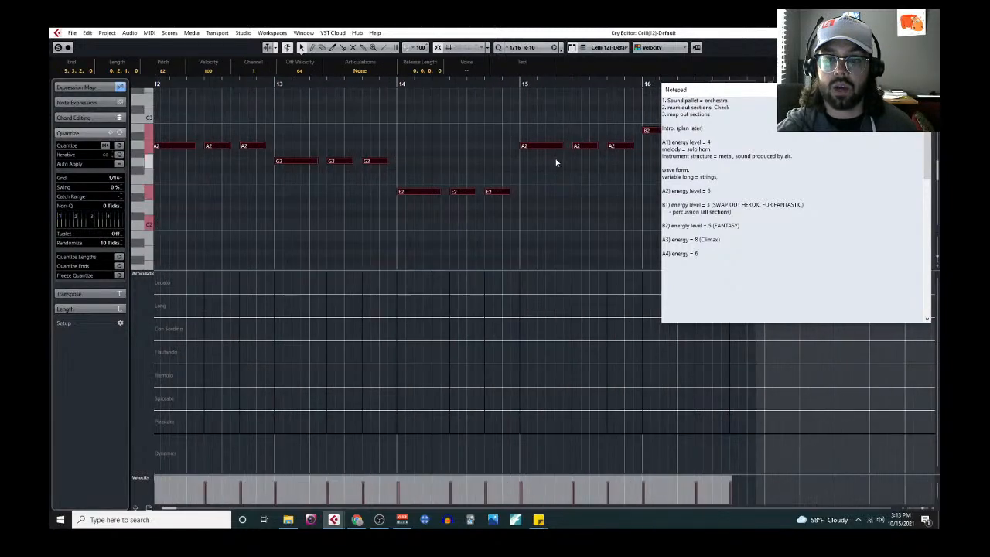
click(579, 194)
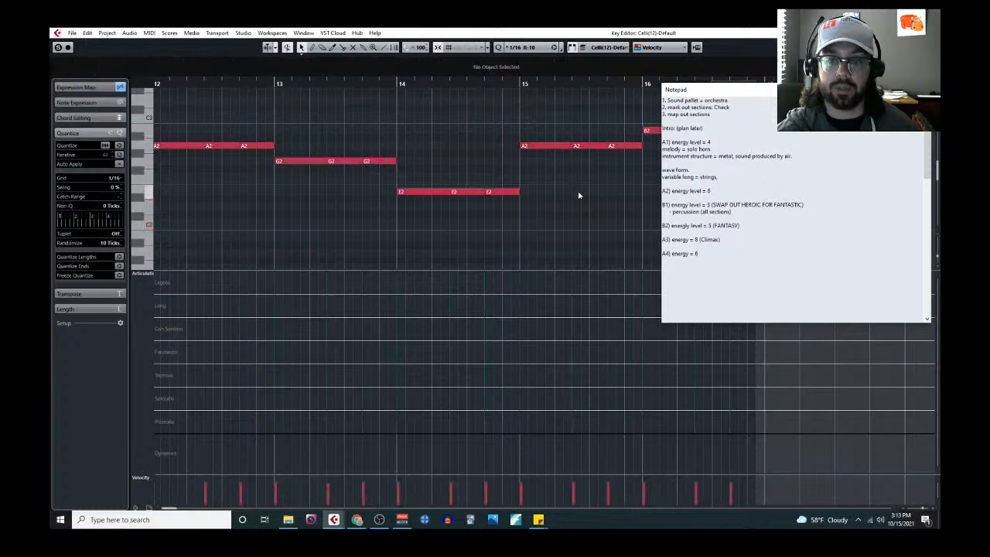
key(g)
key(g)
key(g)
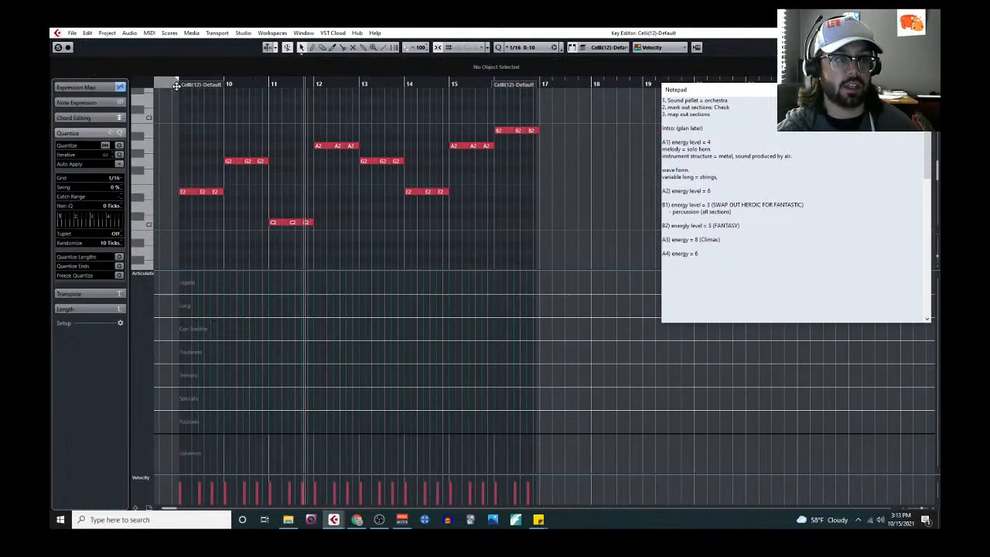
Play from bar 9 to hear the sustained celli with the other strings, returning to the project during playback.
click(177, 85)
key(space)
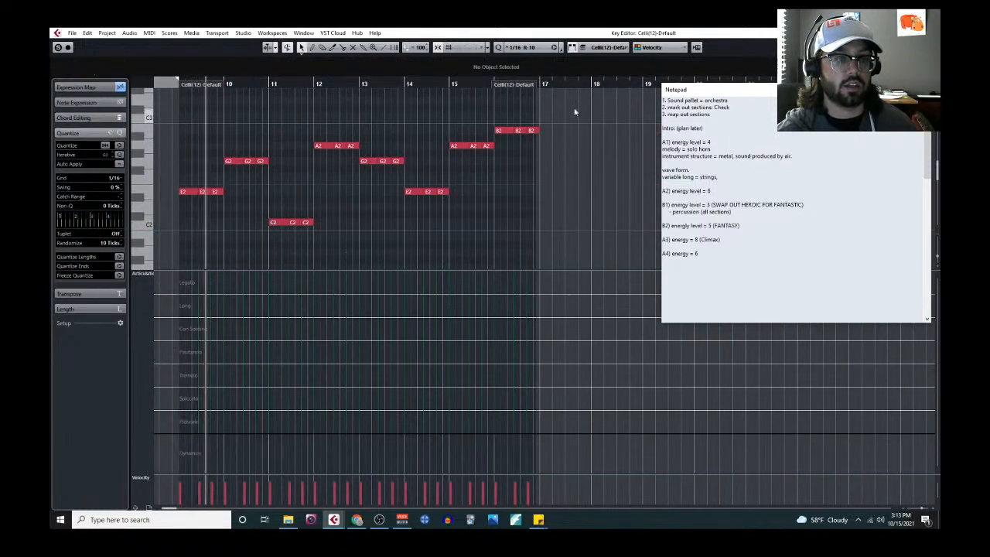
key(Return)
scroll(381, 195, up, 3)
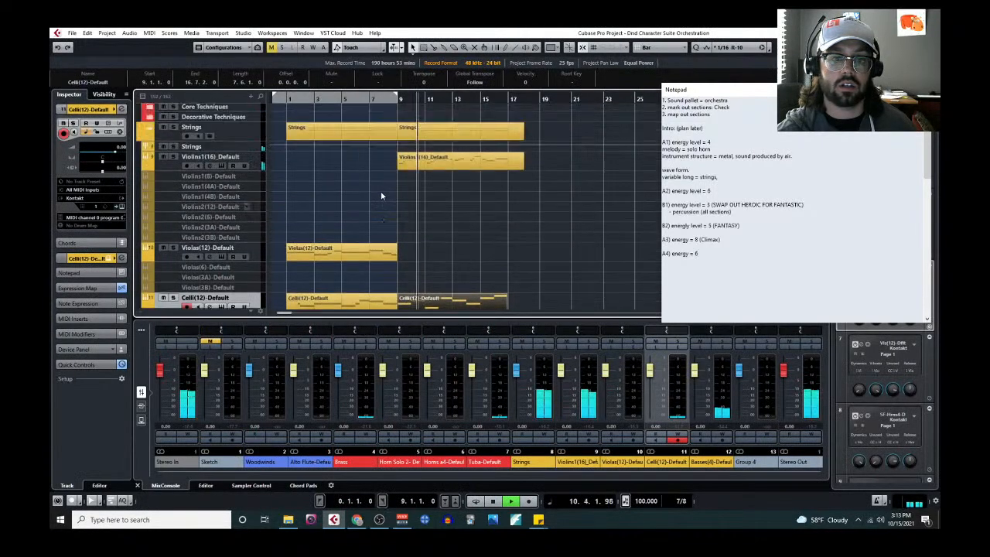
scroll(429, 203, down, 3)
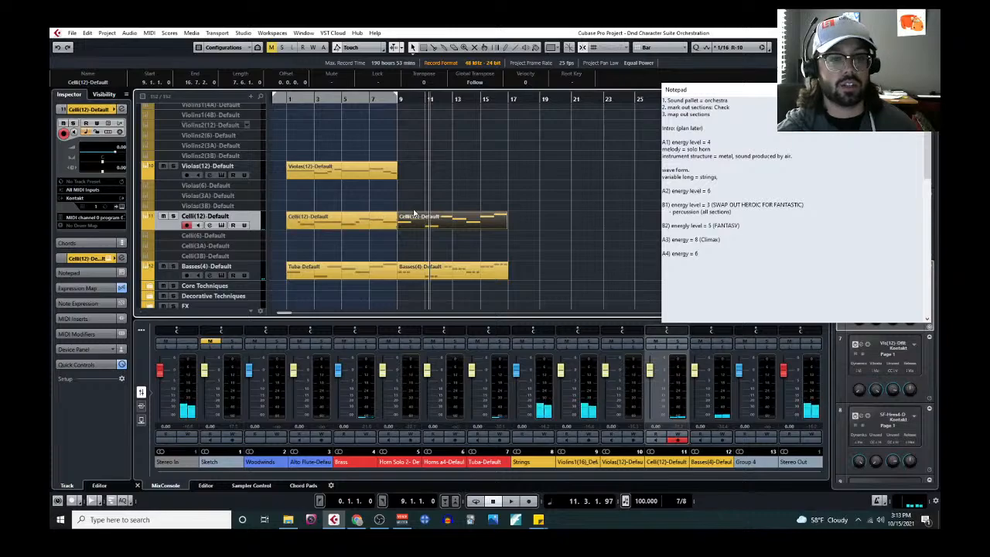
Open the Kontakt 01 part on the Sketch track in the Key Editor and examine its chords from bar 9 onward.
scroll(410, 197, up, 10)
click(428, 190)
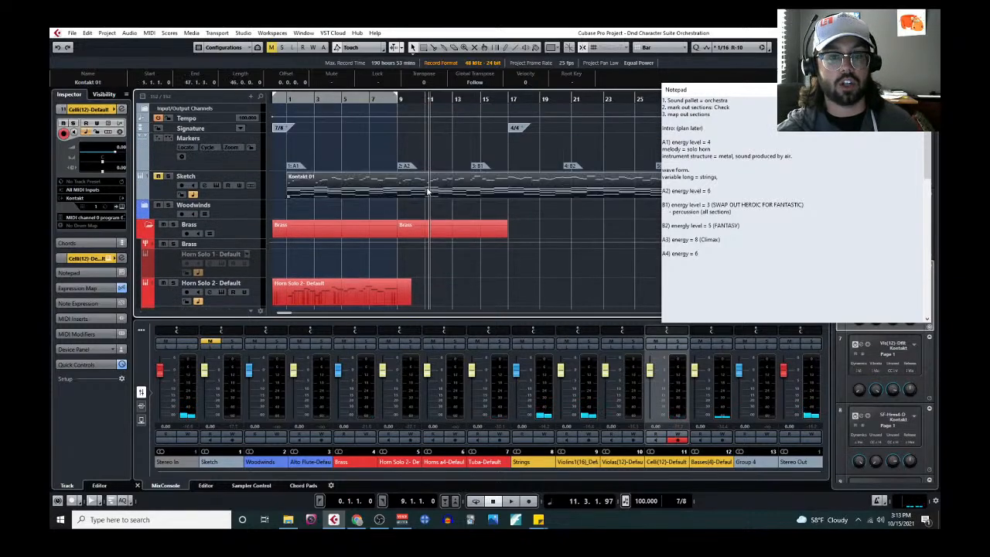
click(149, 33)
click(158, 43)
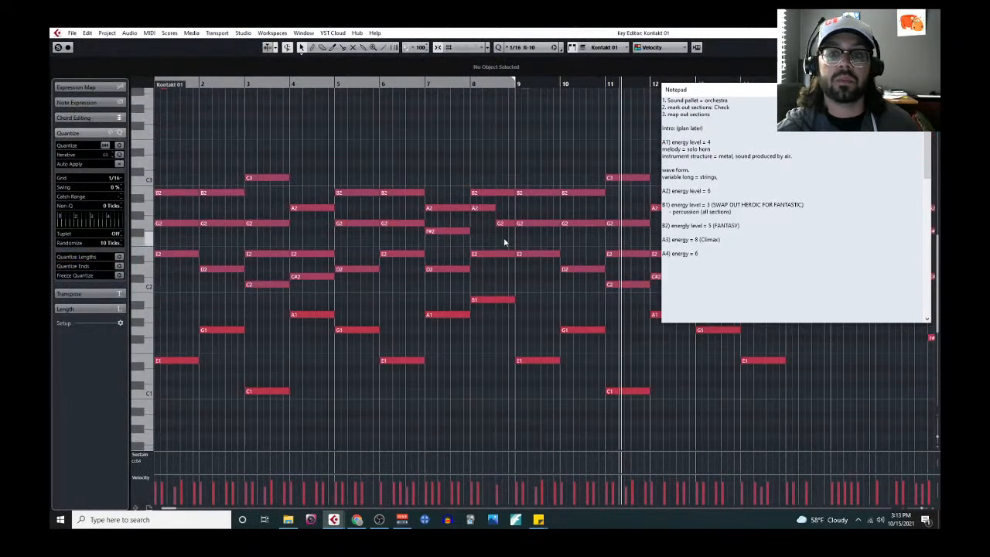
scroll(499, 238, down, 2)
scroll(469, 258, up, 1)
scroll(336, 266, up, 3)
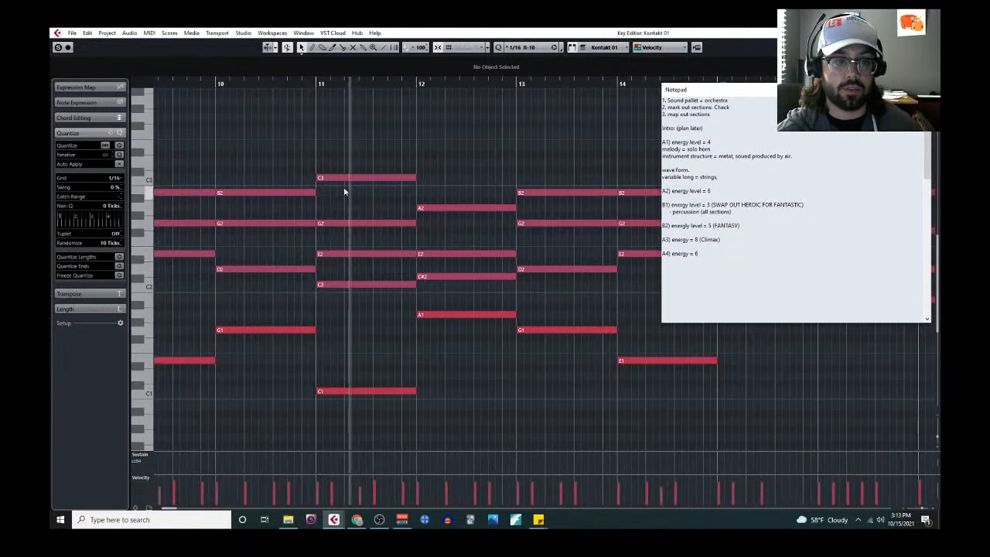
scroll(355, 241, down, 3)
scroll(374, 237, down, 2)
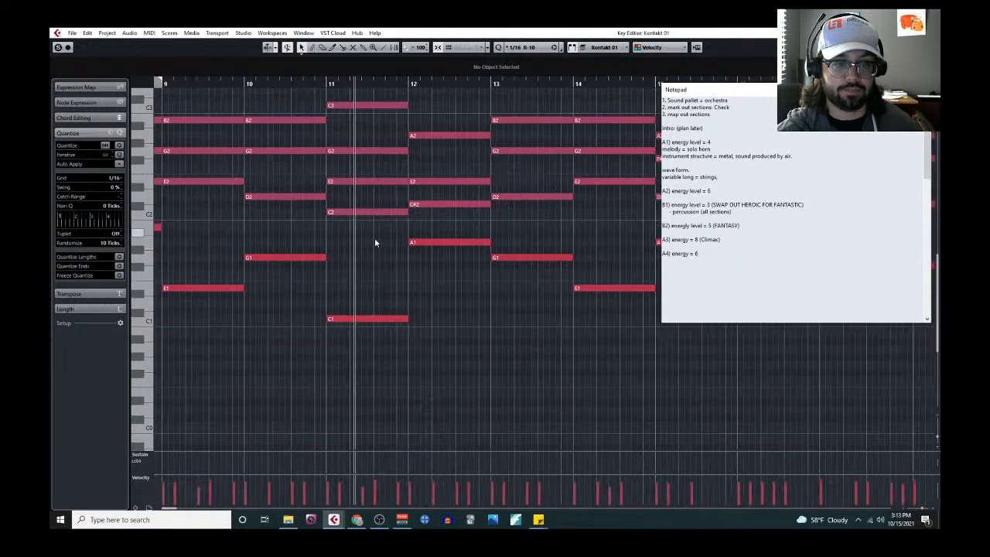
Raise the C2 chord note in bar 11 of the sketch part by four semitones to E2, then deselect it.
click(376, 214)
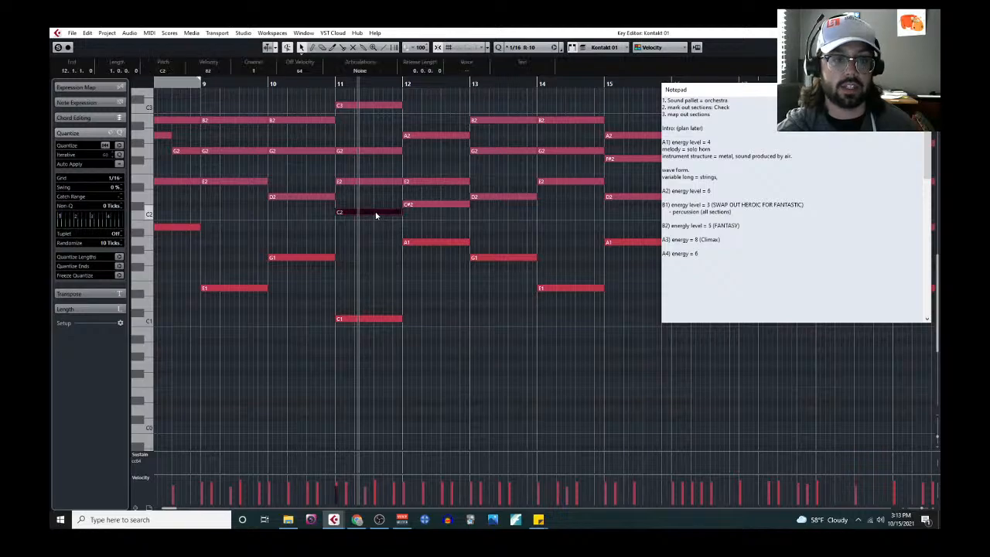
key(Up)
key(Up)
key(Up)
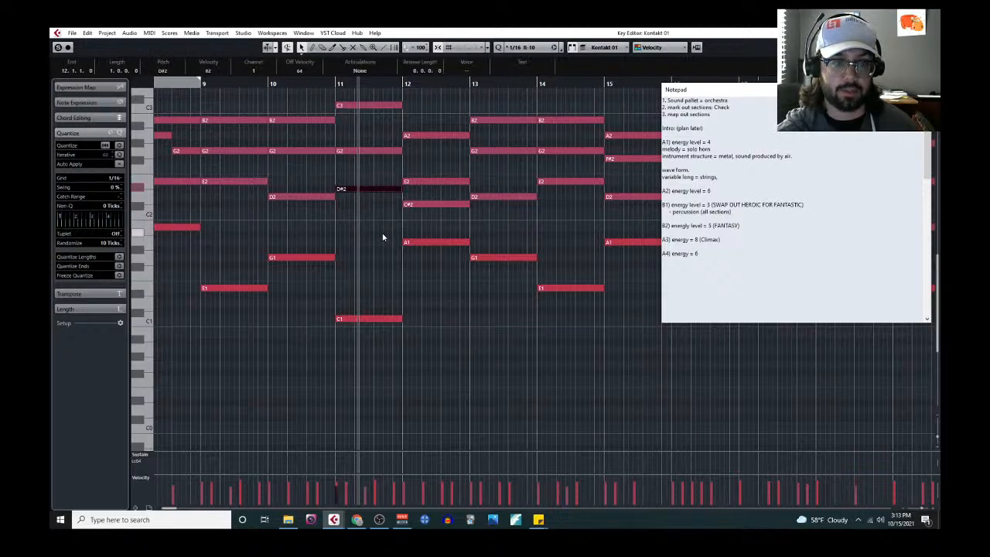
key(Up)
scroll(427, 152, up, 2)
click(426, 152)
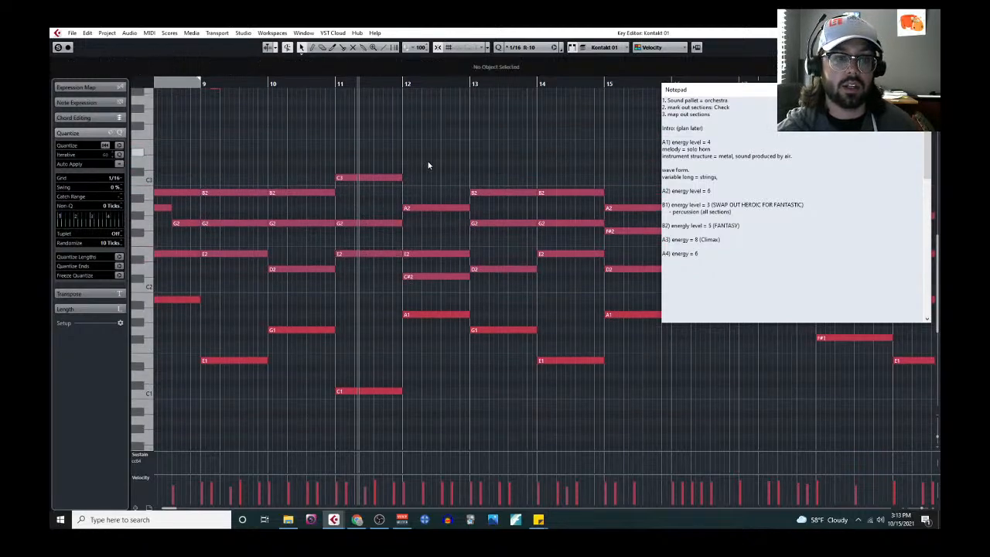
scroll(430, 186, down, 1)
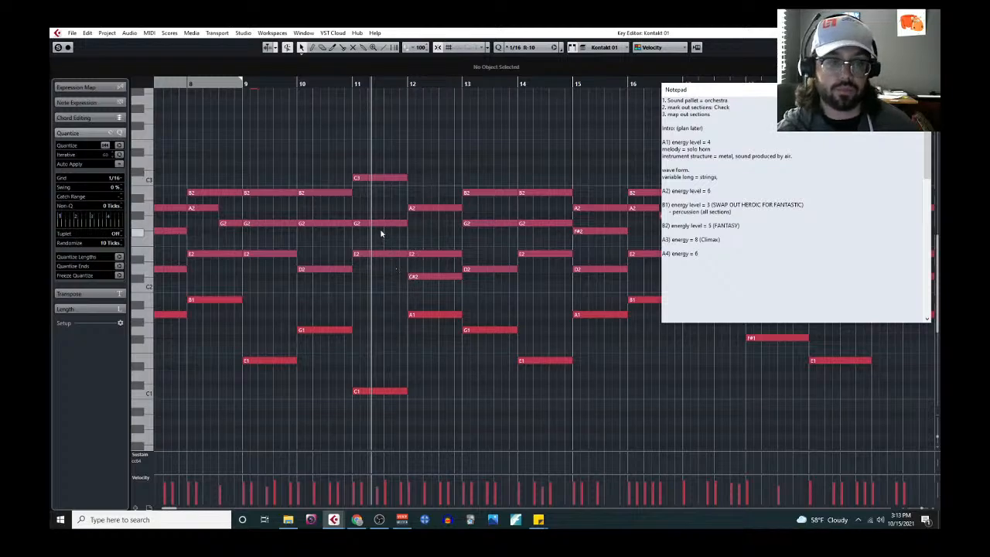
drag(377, 155, 645, 287)
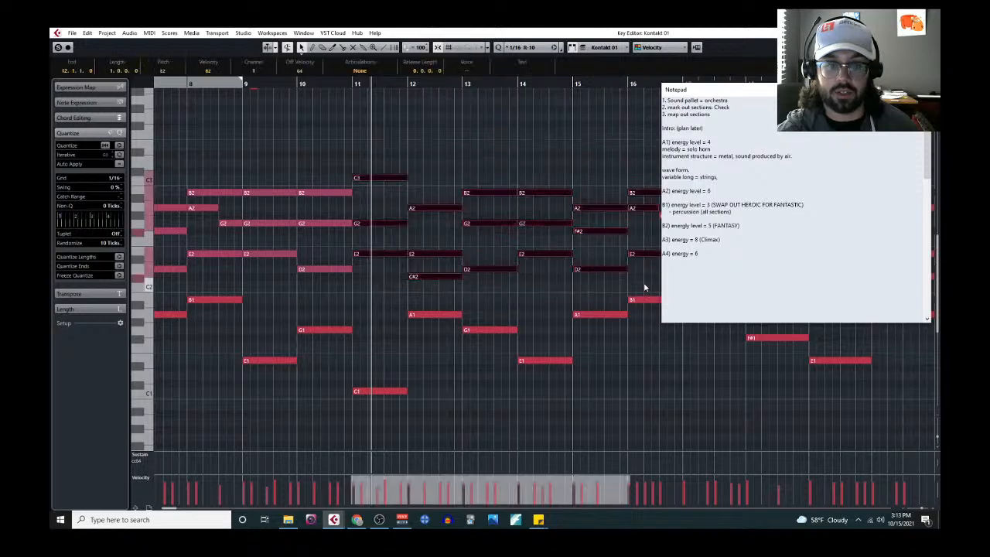
scroll(486, 266, right, 3)
drag(480, 143, 520, 279)
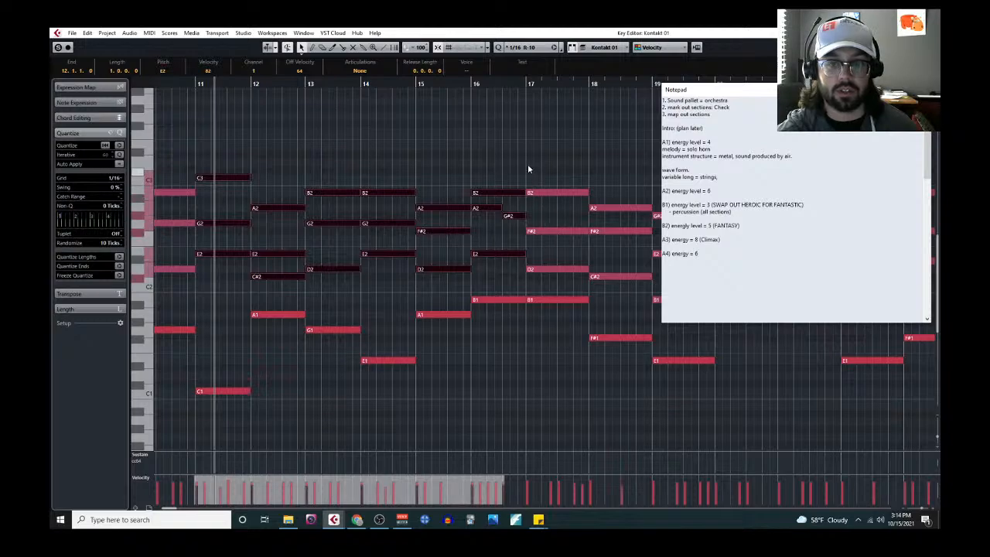
drag(527, 168, 616, 286)
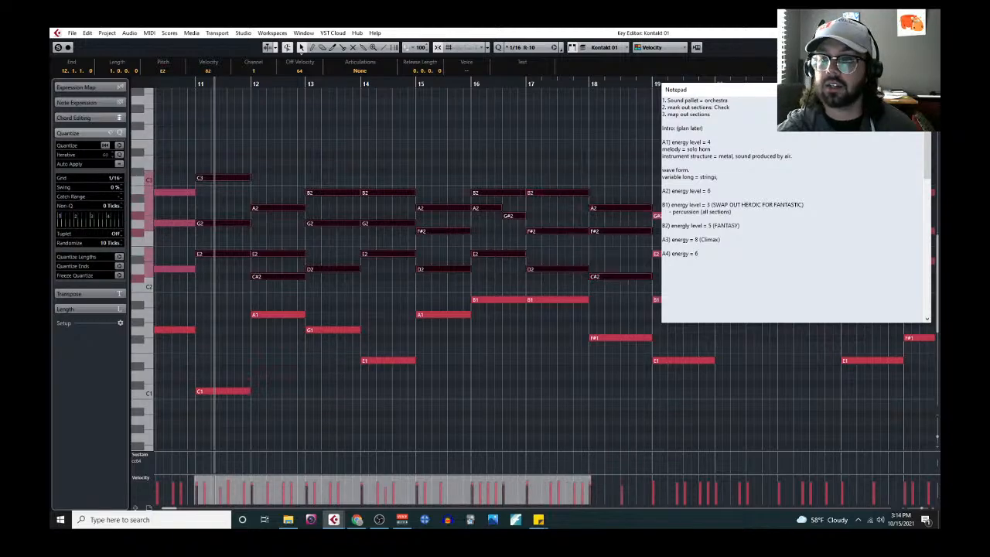
click(931, 34)
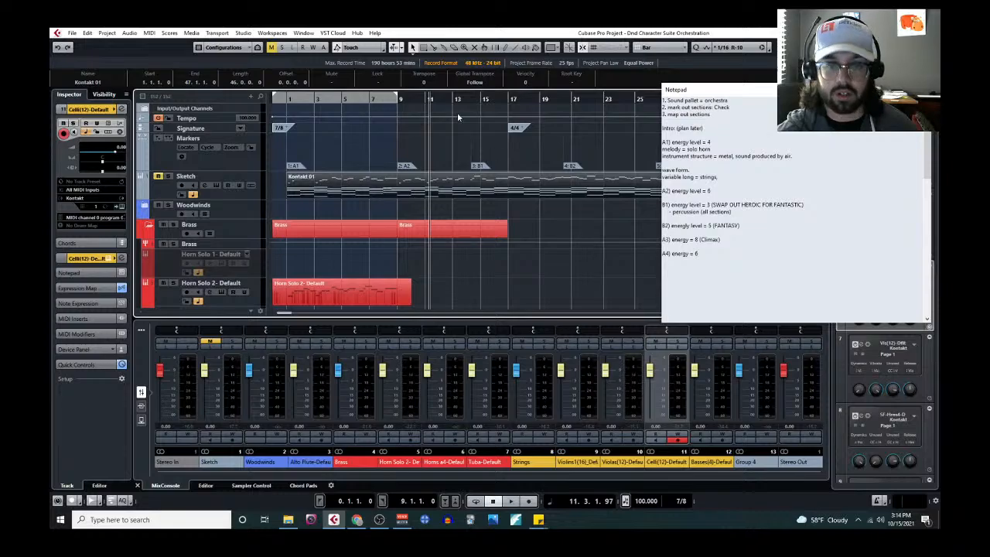
Copy the chord notes above the bass in bars 9 to 14 of the Kontakt 01 sketch part and set the cursor to bar 9.
click(481, 93)
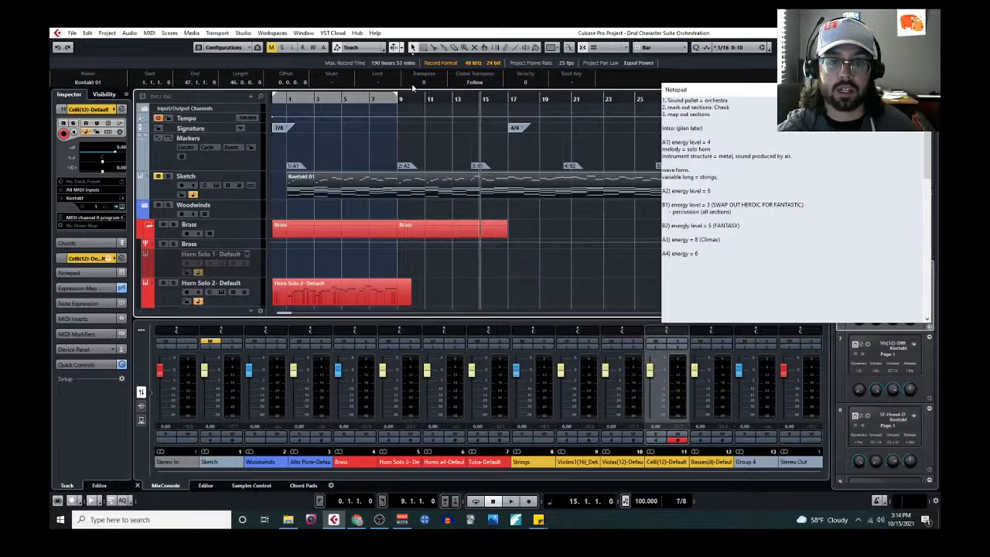
click(149, 32)
click(170, 43)
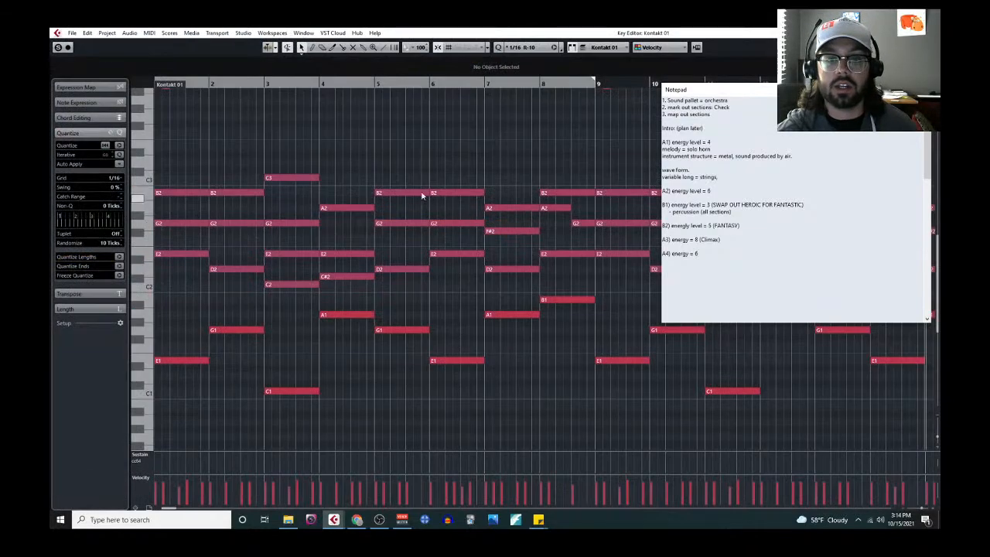
scroll(549, 195, down, 1)
scroll(516, 198, right, 5)
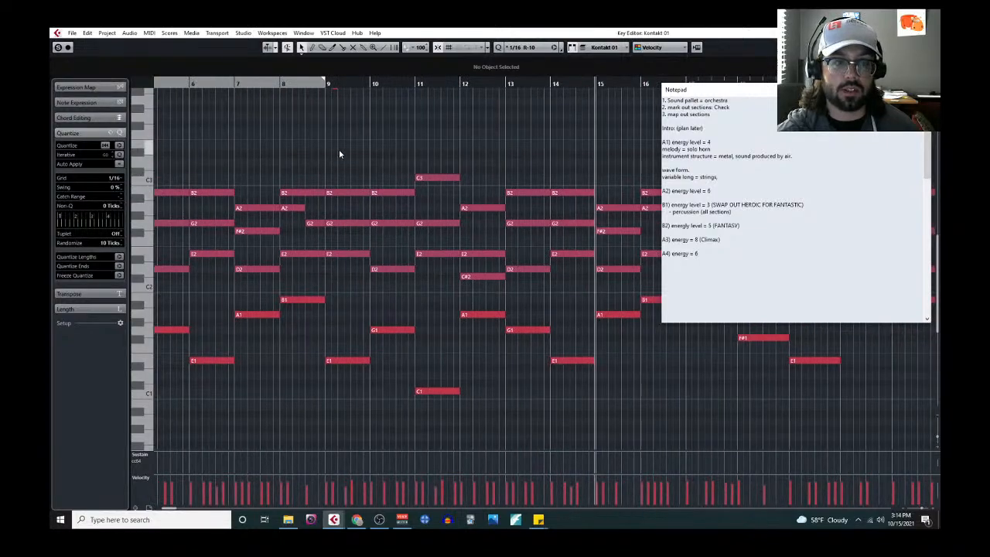
drag(339, 154, 575, 293)
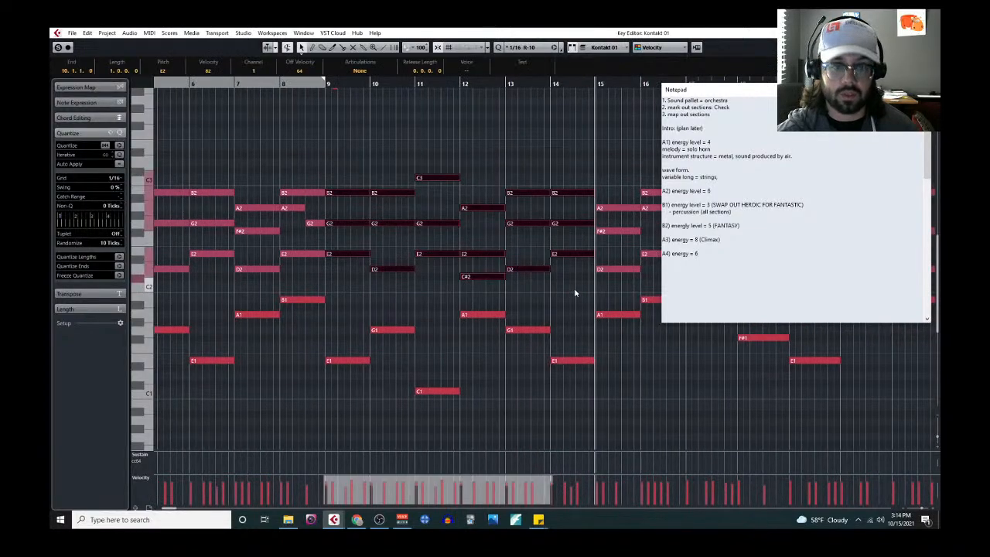
click(331, 85)
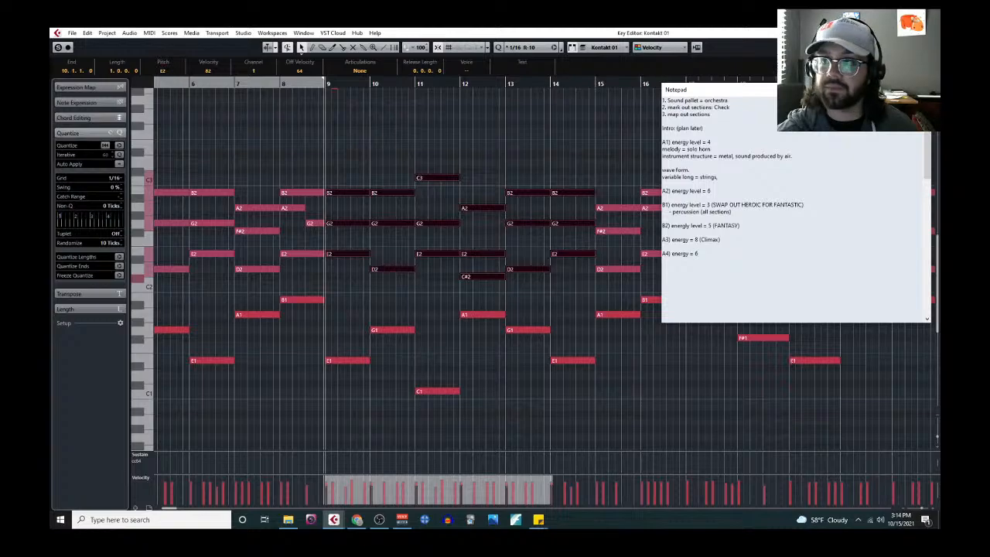
Paste the copied sketch chord notes onto the Violas(12)-Default track at bar 9.
click(929, 33)
scroll(371, 251, down, 10)
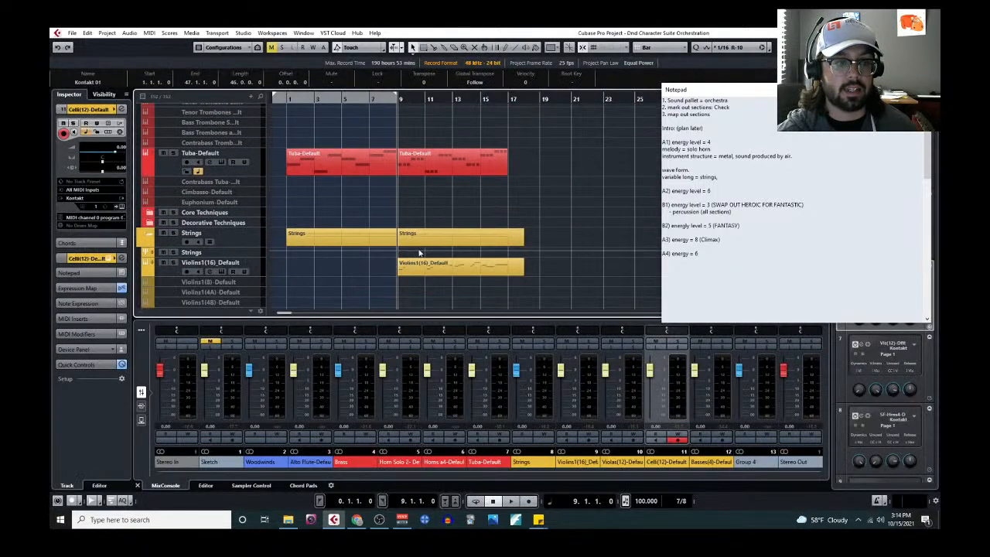
scroll(419, 253, down, 5)
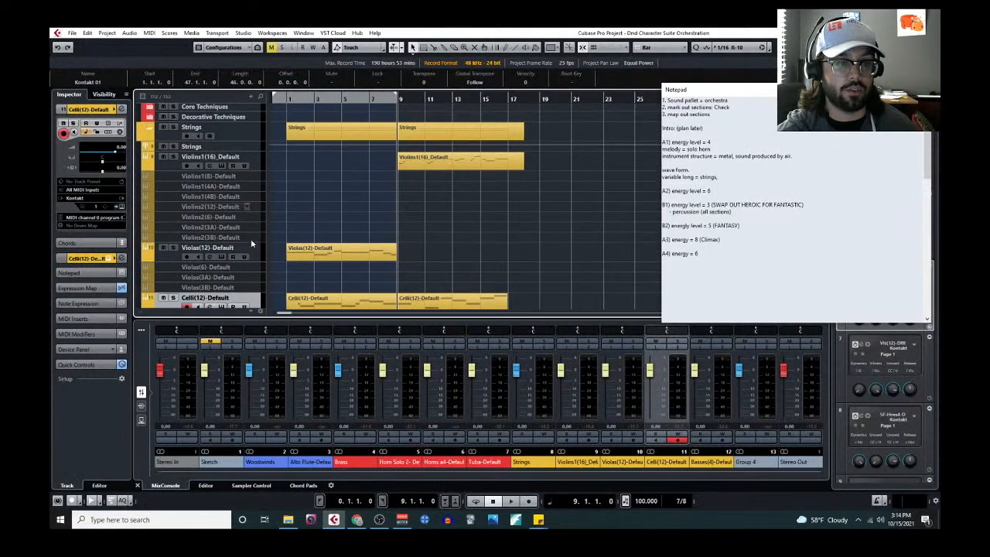
click(260, 258)
key(ctrl+v)
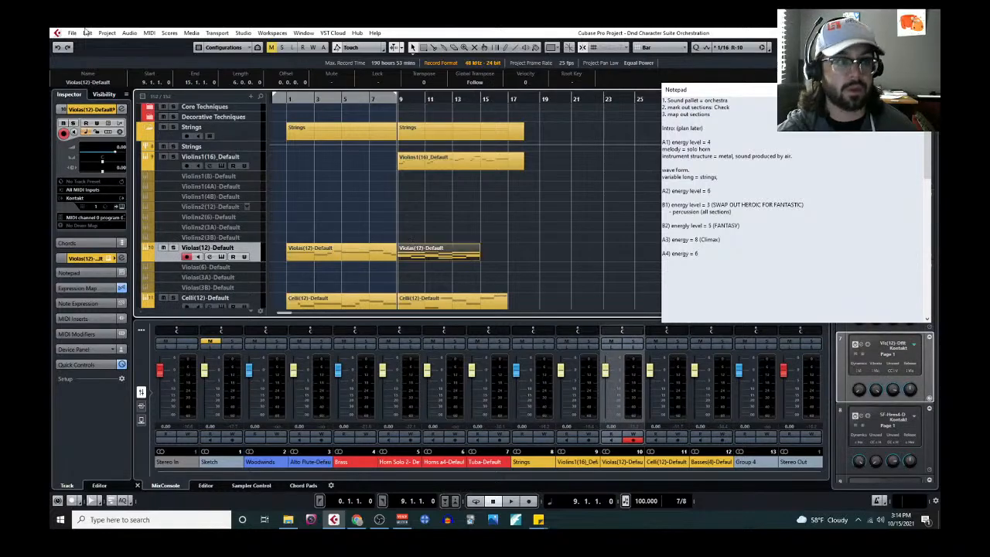
Cut the upper two chord voices from the new Violas(12) part in bars 9 to 14, keeping only the lowest voice.
click(149, 32)
click(166, 43)
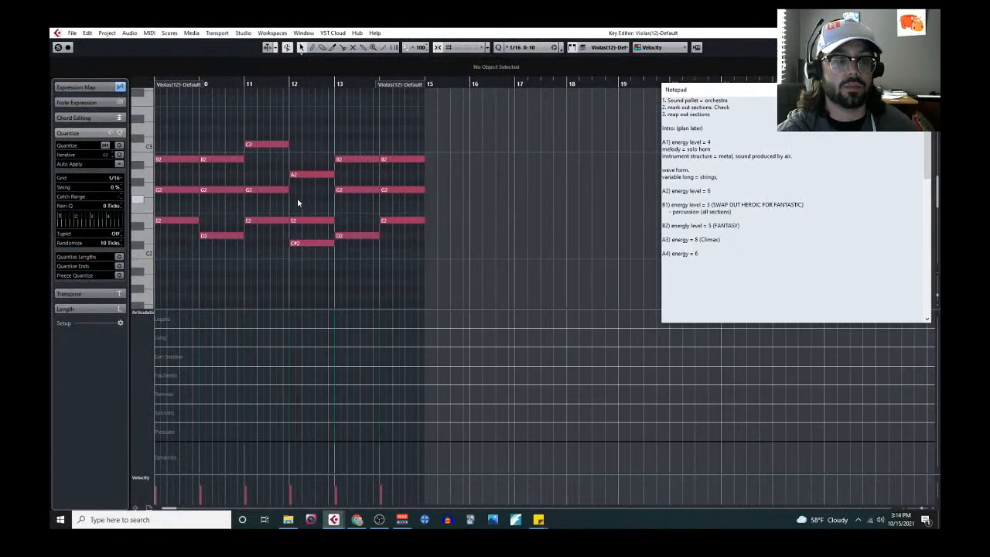
drag(445, 188, 487, 201)
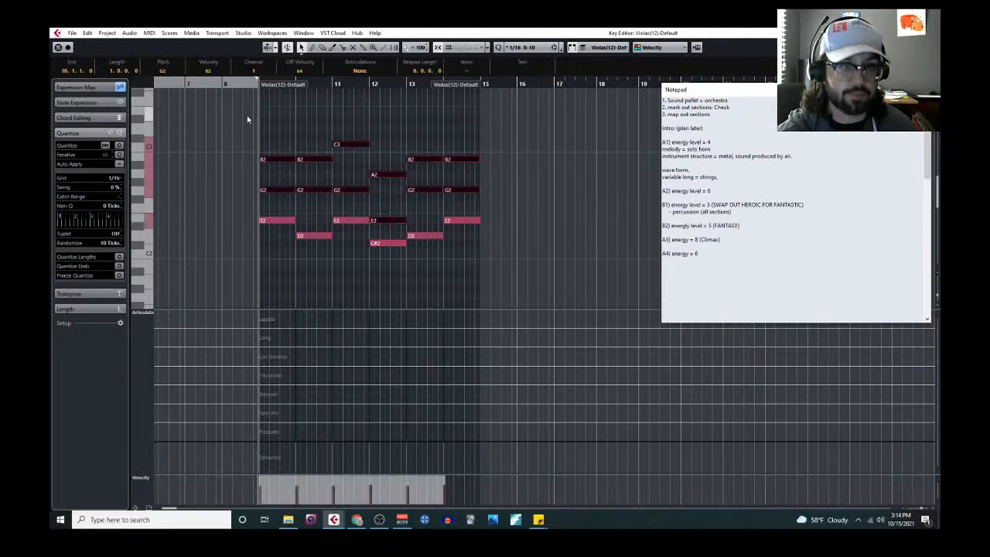
key(Delete)
click(929, 33)
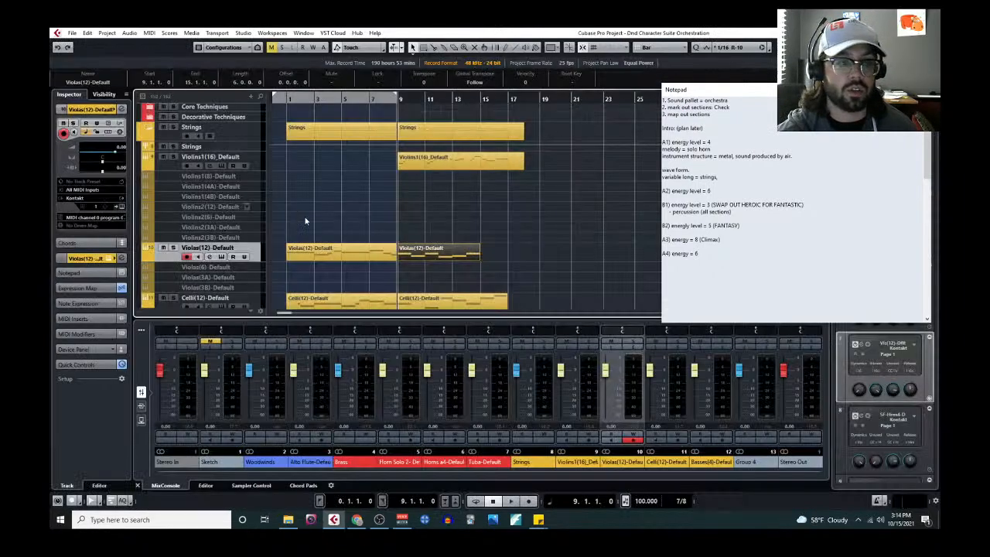
Enable the disabled Violins2(12)-Default track.
right_click(258, 207)
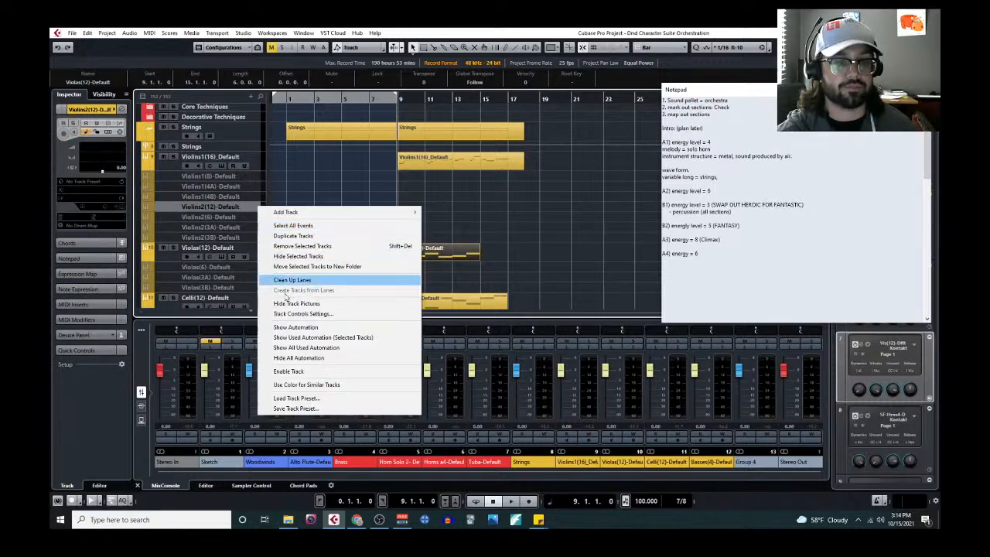
click(302, 371)
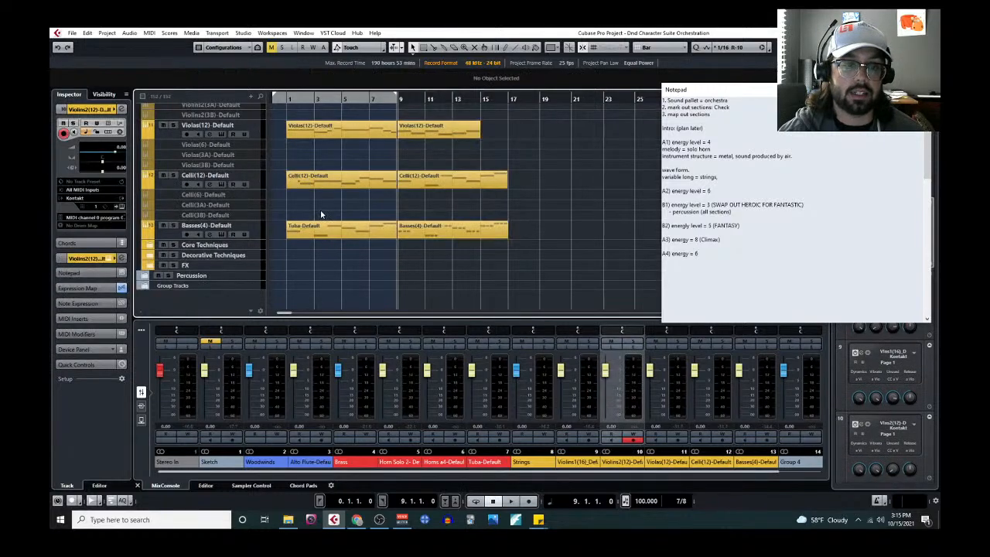
Look over the sketch, brass and string parts of sections A1 and A2 across the track list.
scroll(321, 216, up, 2)
scroll(332, 201, up, 4)
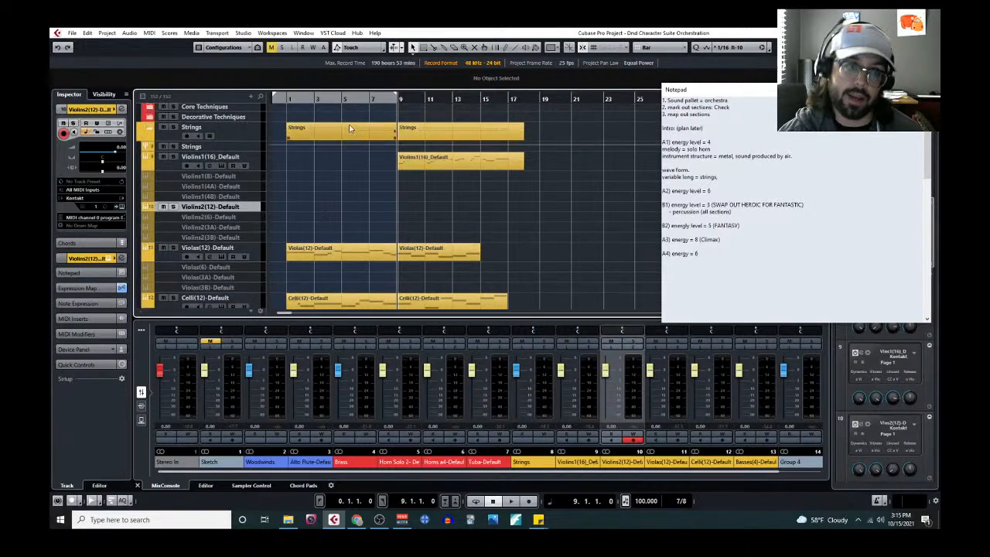
scroll(352, 216, up, 2)
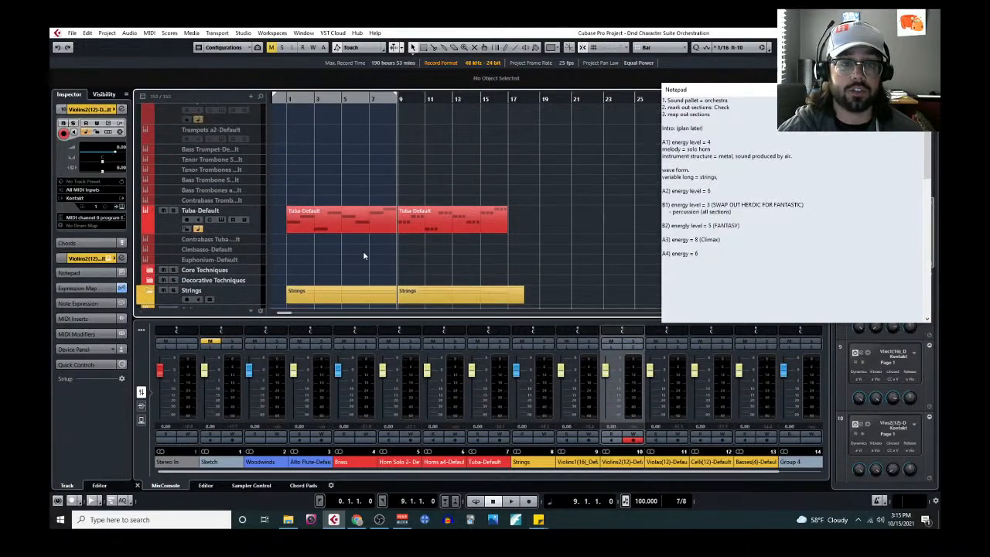
scroll(363, 250, down, 1)
scroll(365, 232, up, 6)
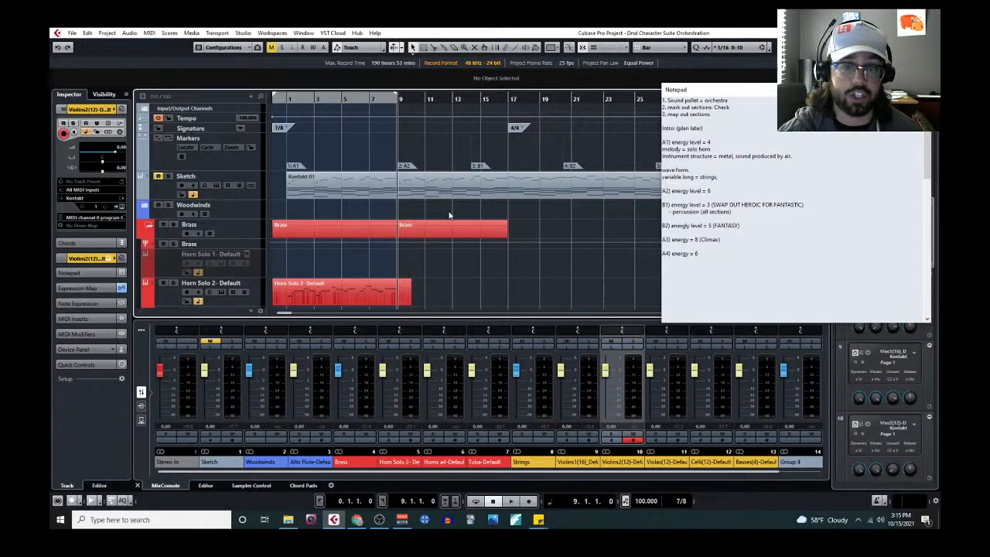
click(399, 232)
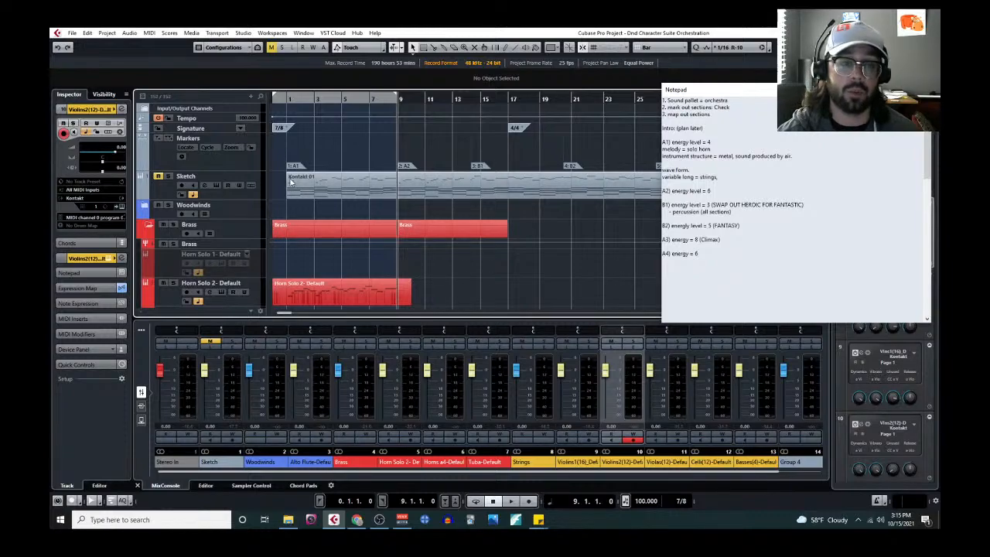
scroll(325, 235, down, 5)
scroll(324, 235, down, 10)
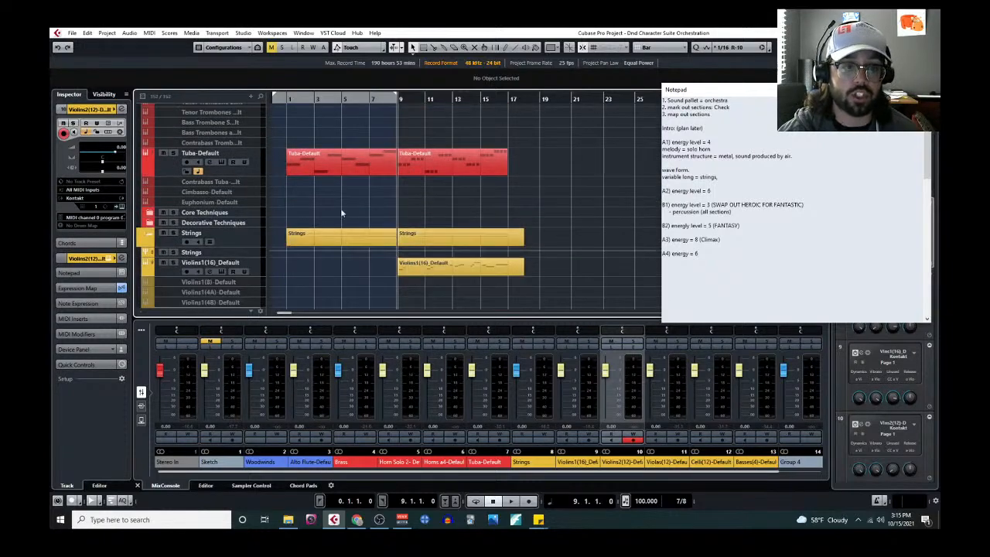
scroll(338, 256, down, 2)
scroll(345, 202, up, 8)
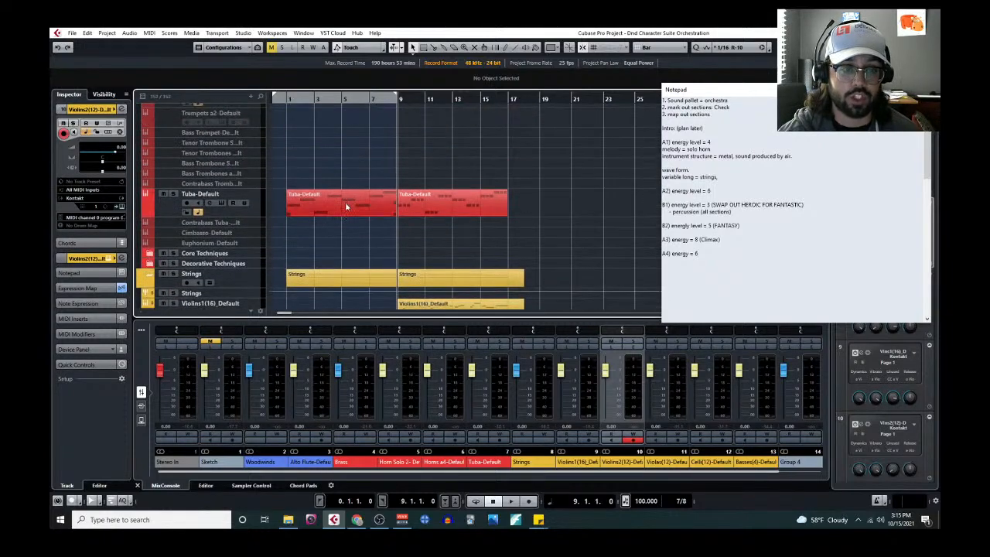
scroll(345, 204, down, 10)
scroll(353, 214, up, 5)
scroll(353, 213, down, 9)
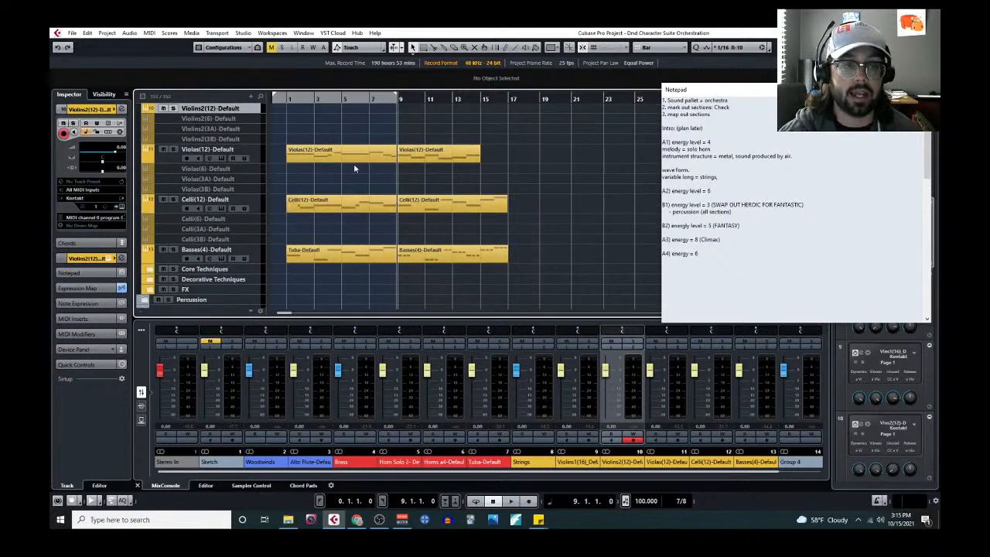
scroll(386, 213, up, 2)
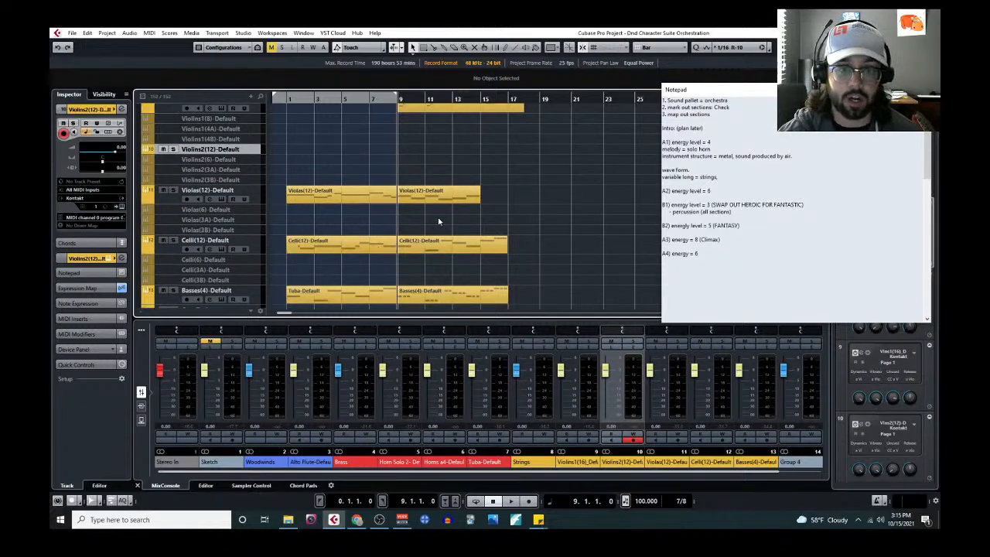
scroll(495, 232, down, 2)
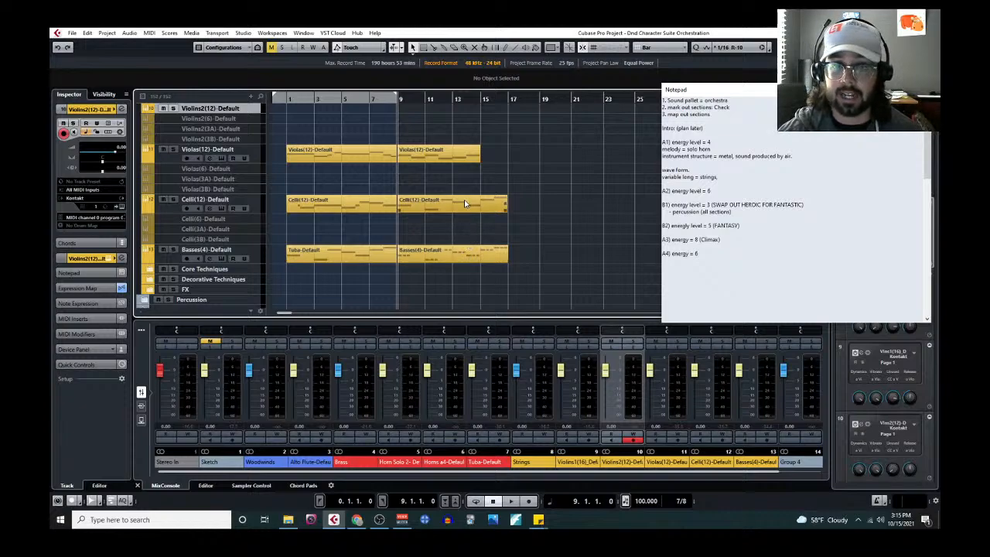
scroll(461, 232, up, 2)
Paste the cut upper chord voices onto Violins2(12)-Default at bar 9 and check the notes in the Key Editor.
click(457, 240)
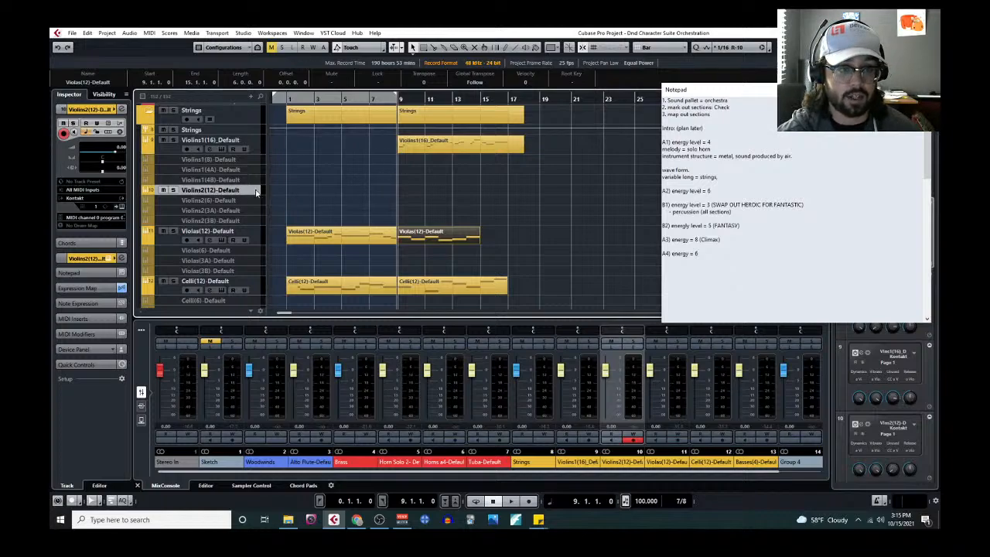
key(ctrl+v)
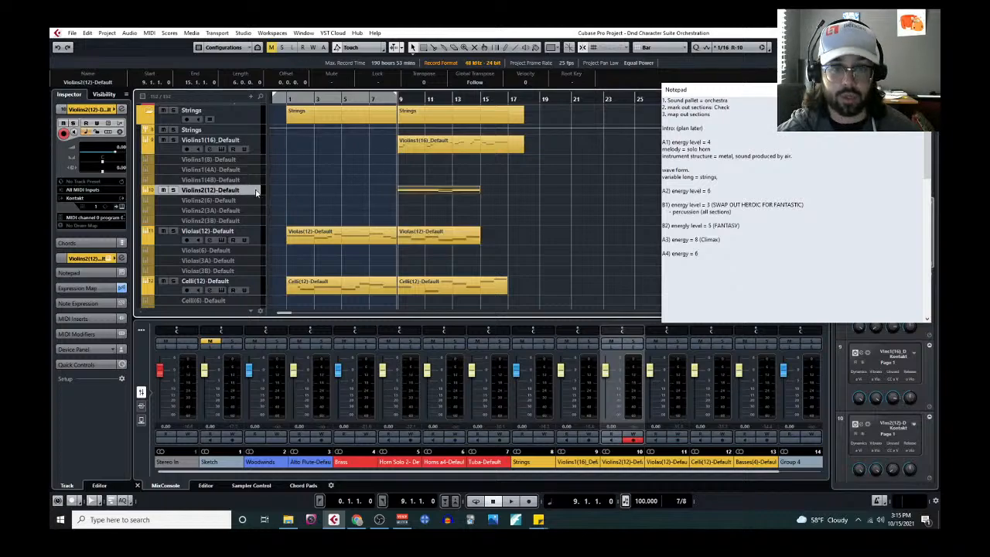
click(149, 33)
click(159, 45)
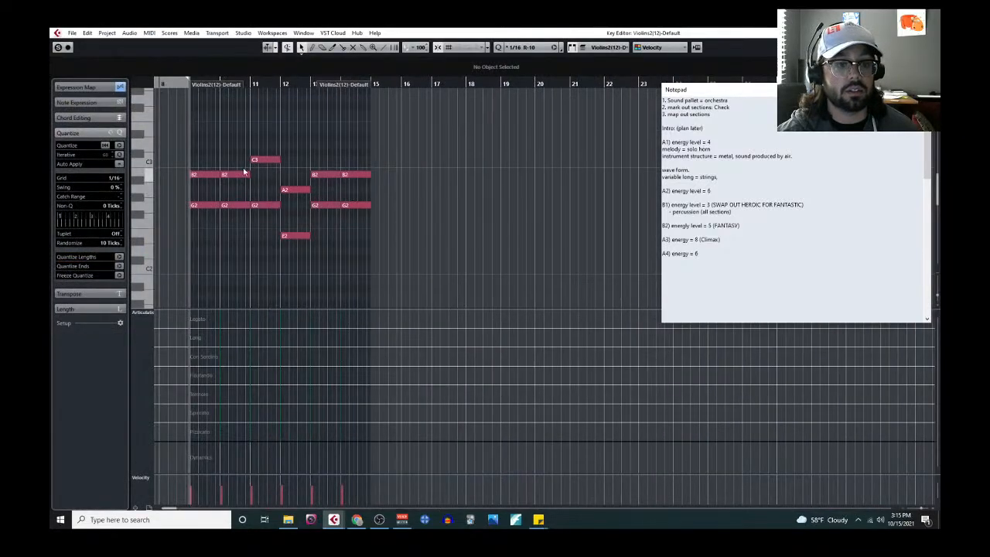
drag(264, 127, 429, 182)
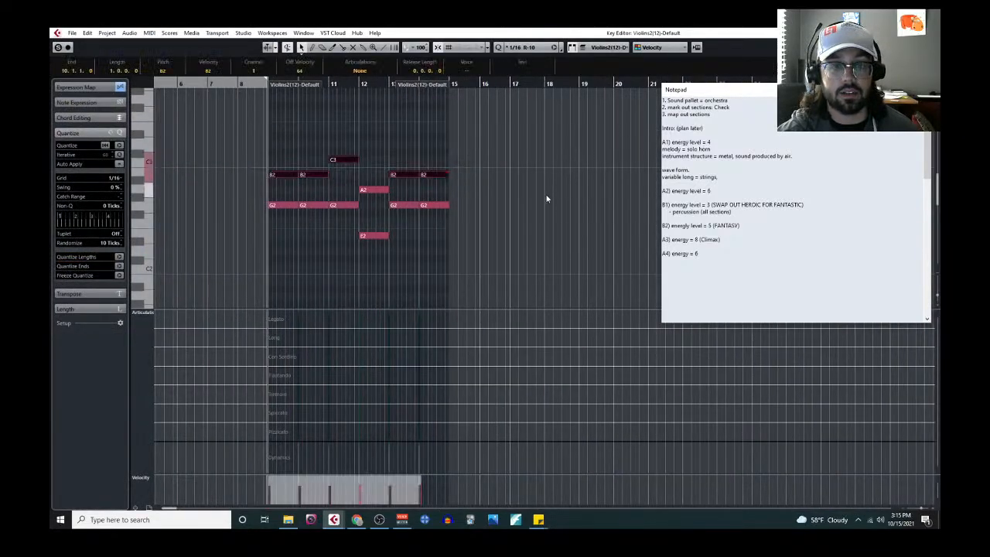
click(546, 197)
click(928, 33)
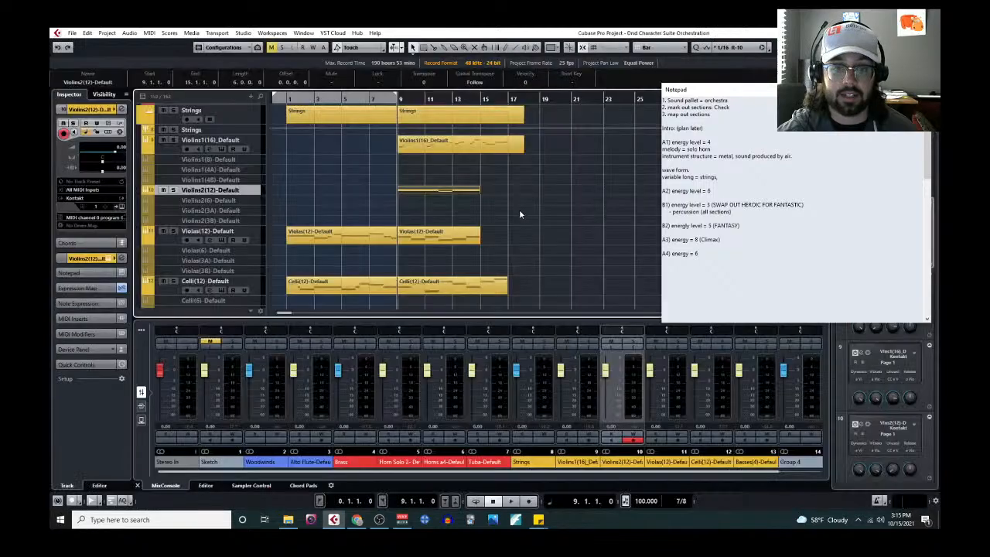
Open the Violins2(12) and Celli(12) parts from bar 9 together in the Key Editor and compare their notes.
scroll(519, 211, down, 3)
scroll(444, 205, up, 3)
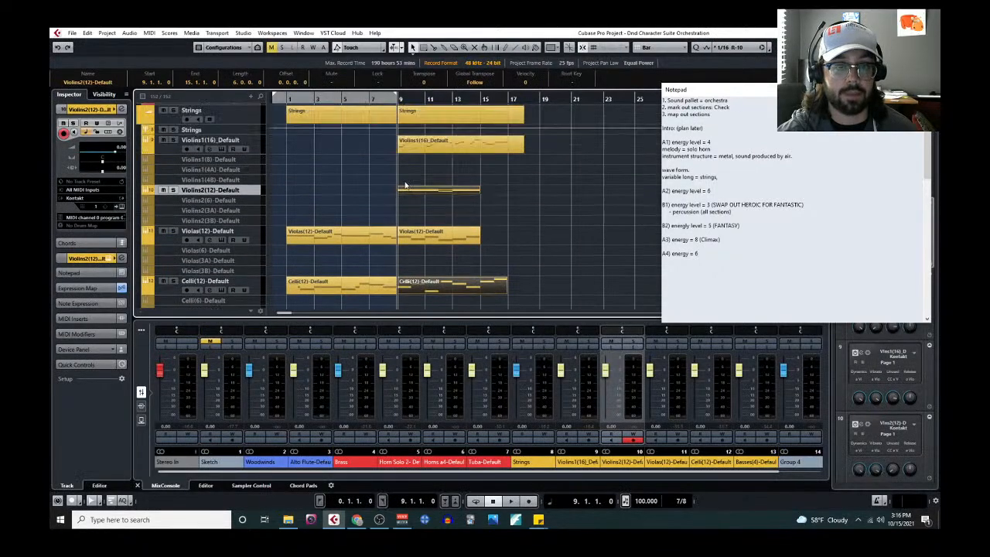
click(150, 33)
click(169, 49)
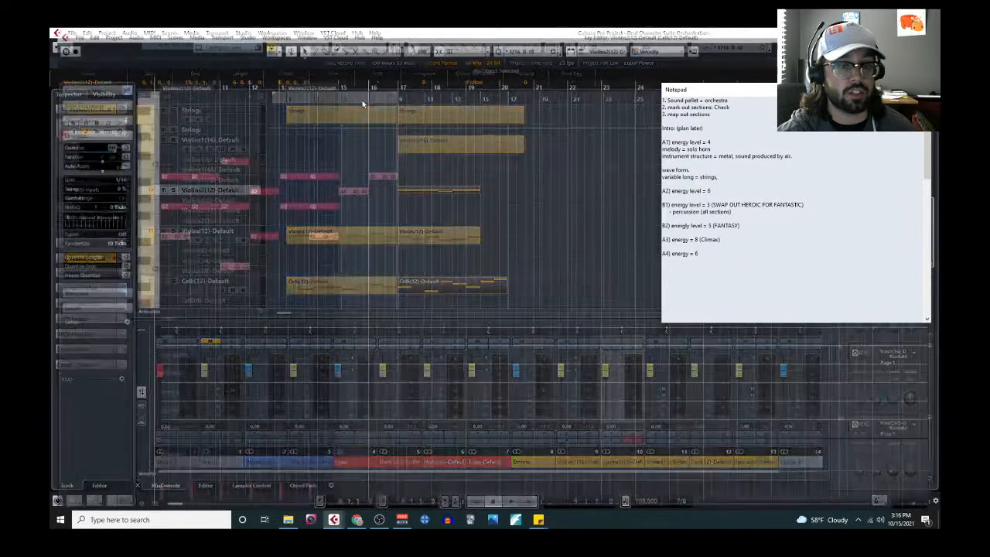
click(233, 237)
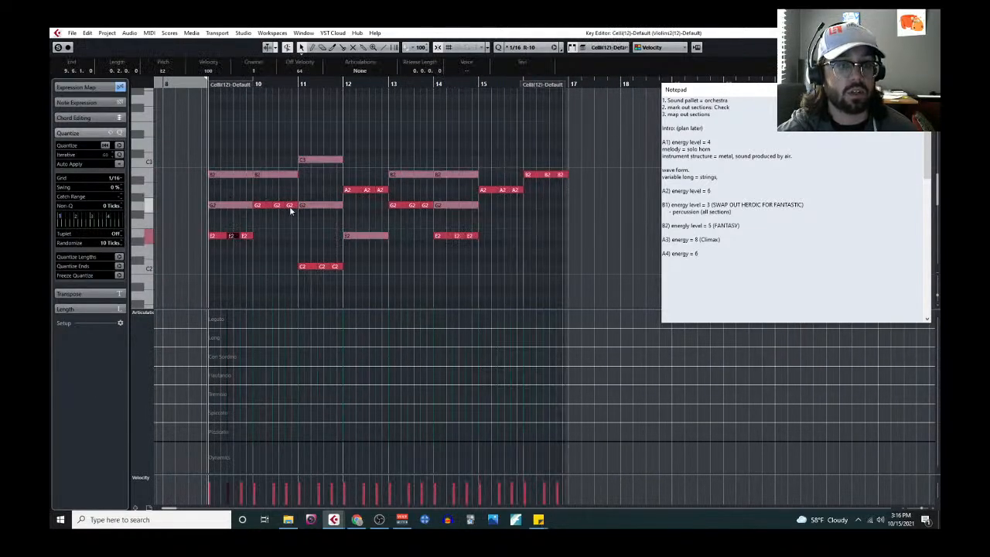
click(293, 229)
click(228, 204)
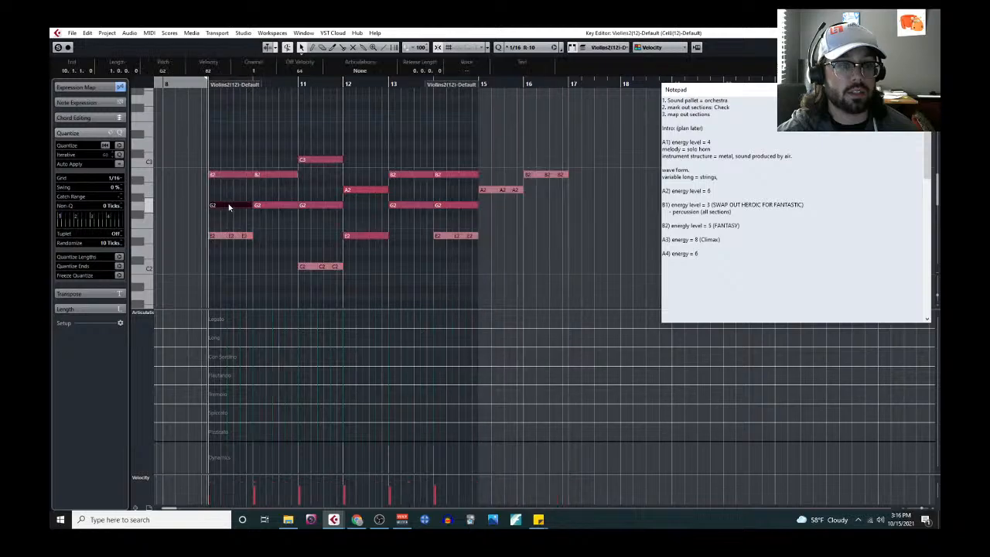
Raise the G2 note in bar 10 of the Violins2(12) part by four semitones to B2.
click(283, 204)
key(Up)
key(Up)
key(Up)
key(Up)
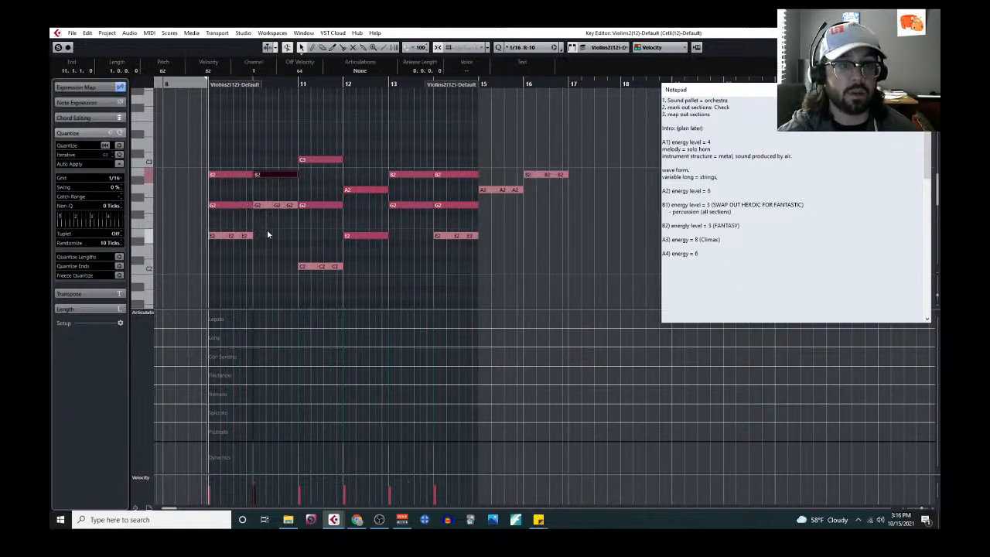
Return to the project, look over the lower string parts and undo the last note transposition.
click(929, 33)
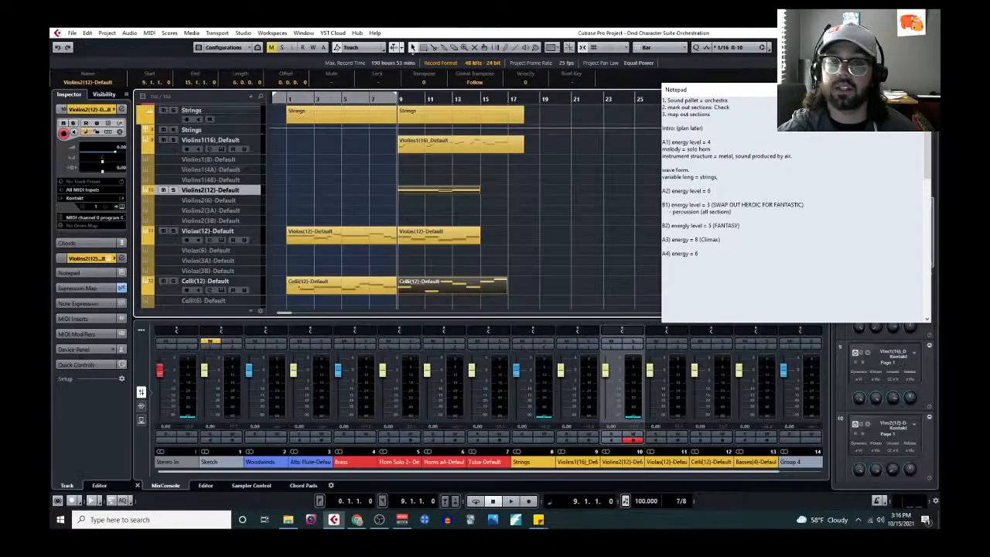
key(Down)
key(Down)
scroll(492, 237, down, 3)
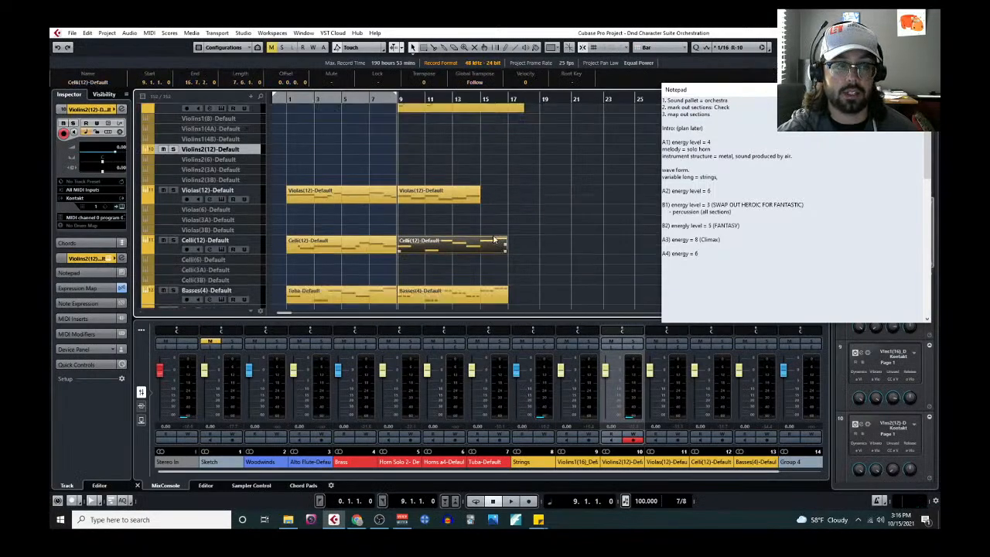
key(ctrl+z)
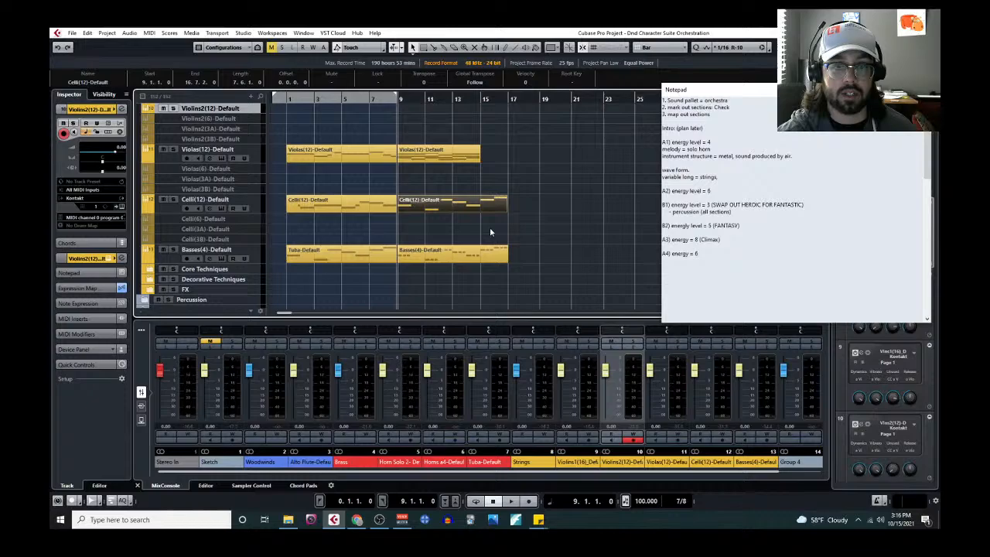
Open the Violas(12) and Celli(12) parts from bar 9 together in the Key Editor and compare their notes.
shift+click(443, 159)
click(149, 33)
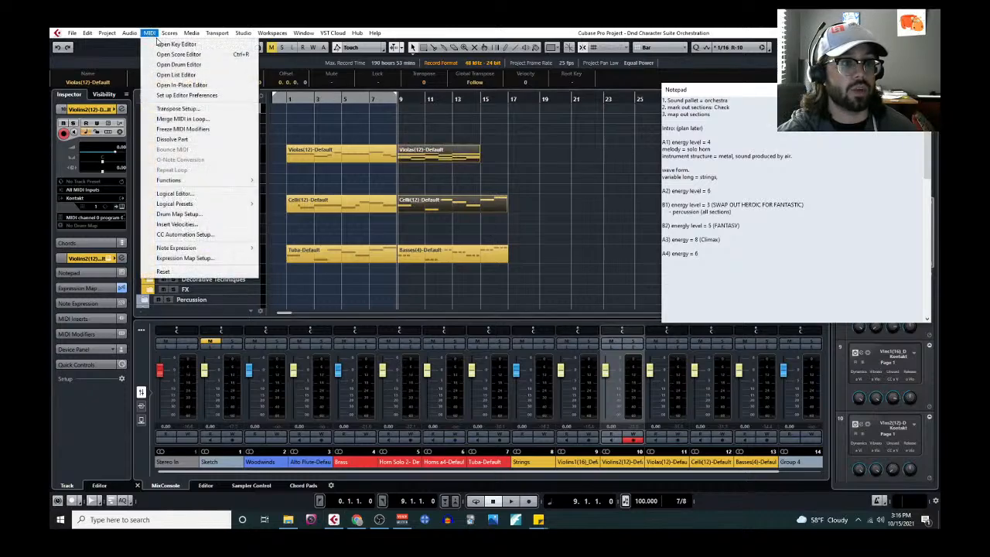
click(166, 44)
scroll(377, 246, left, 3)
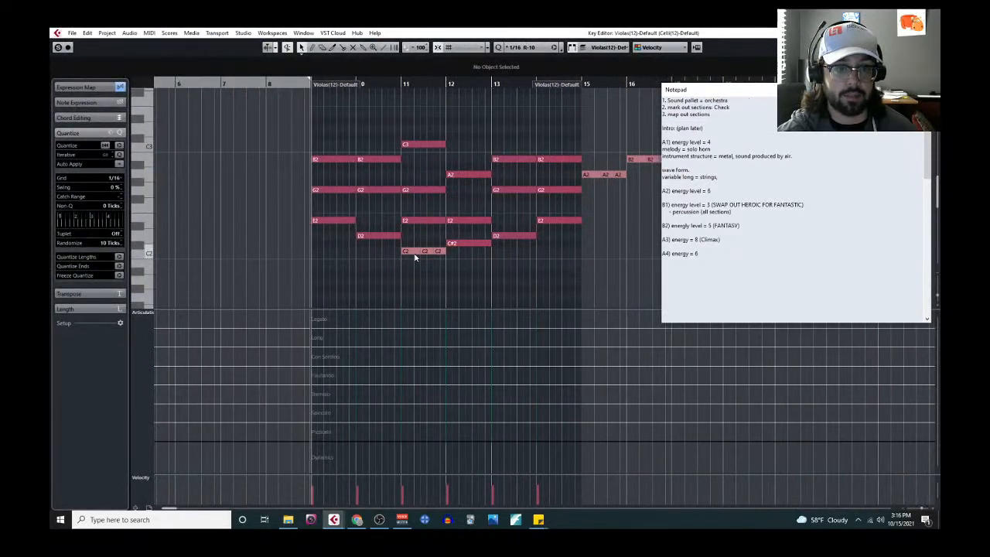
key(Return)
Open the Violas(12) and Basses(4) parts from bar 9 together in the Key Editor and enlarge the note display.
shift+click(445, 209)
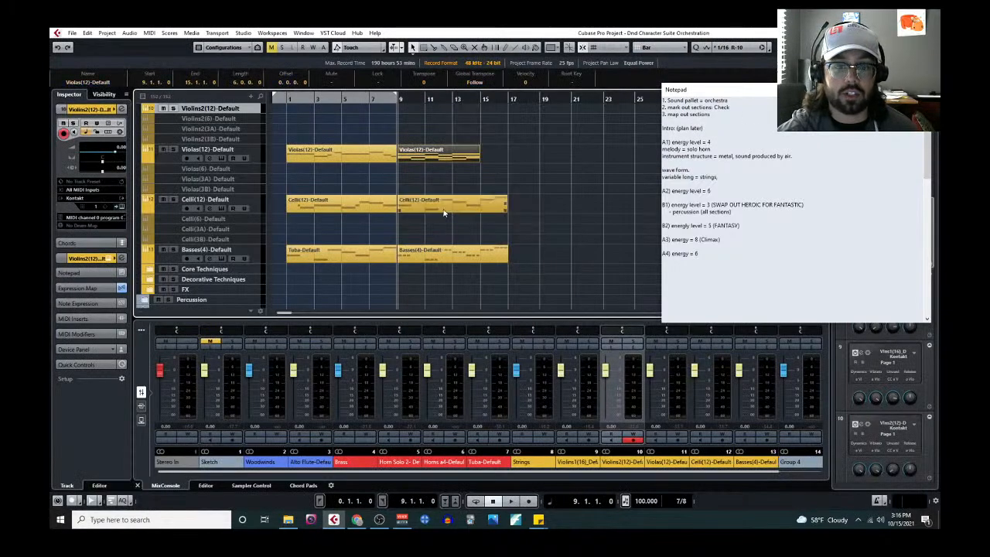
shift+click(442, 256)
click(149, 33)
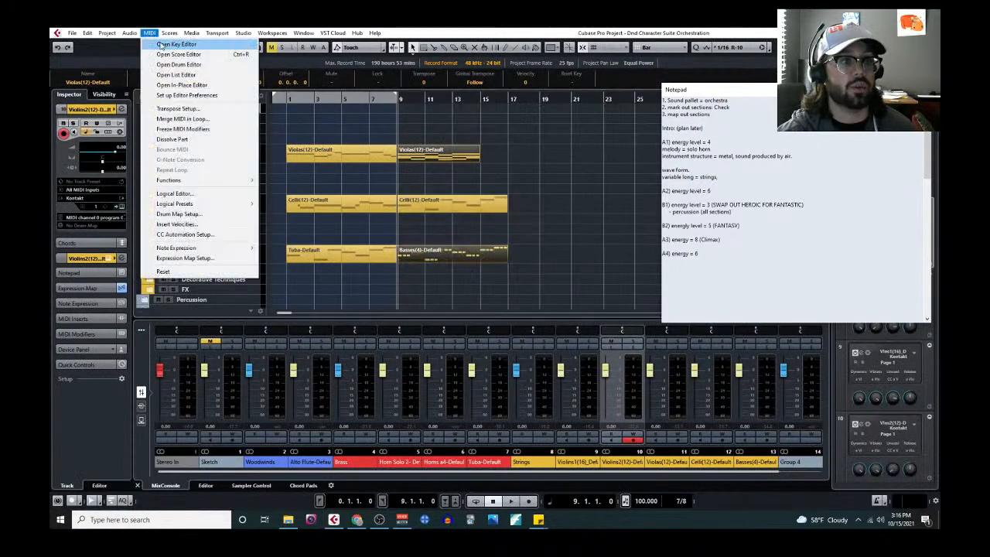
click(167, 44)
scroll(234, 239, left, 3)
scroll(360, 247, down, 2)
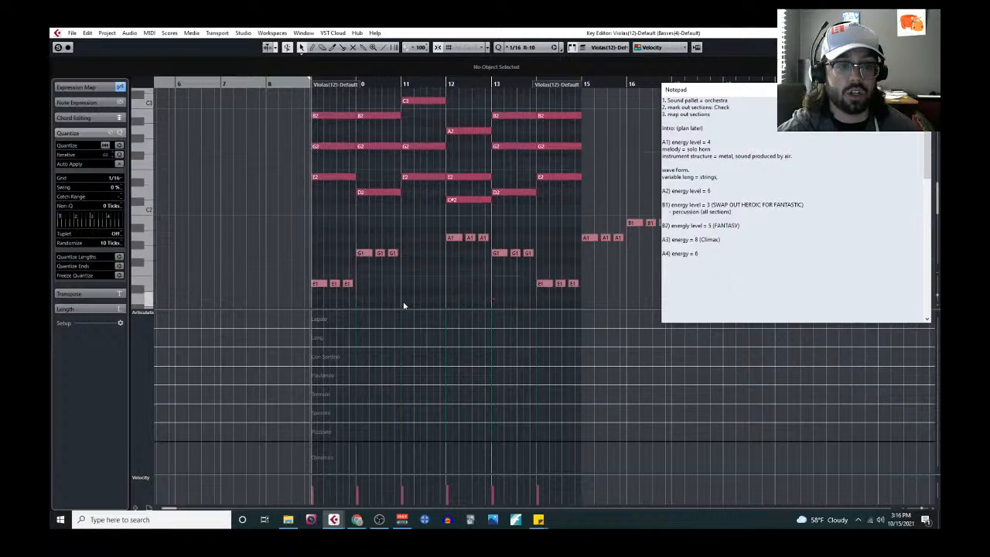
drag(410, 308, 412, 396)
scroll(323, 251, up, 2)
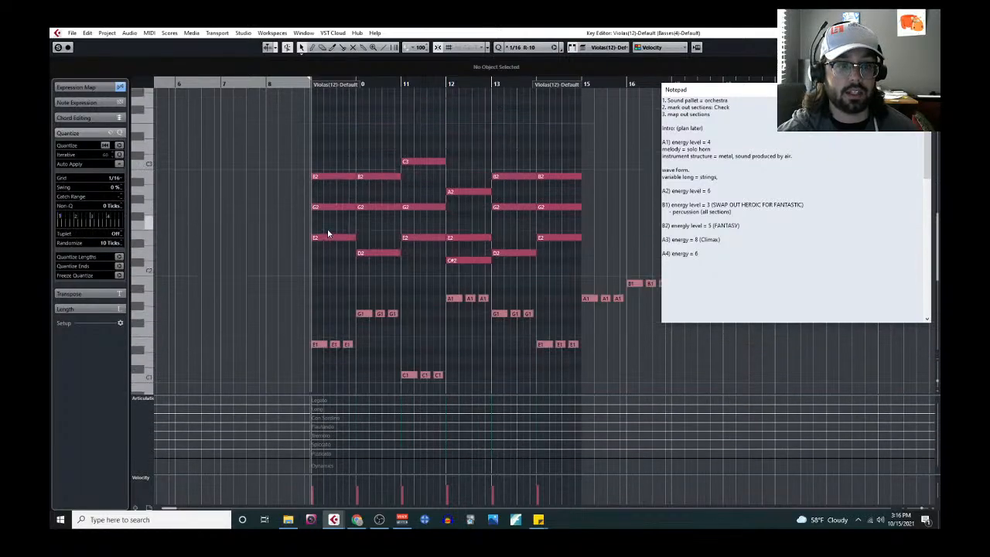
Remove the E2 note in bar 9 and the G2 note in bar 10 from the Violas(12) part.
click(328, 237)
key(Up)
key(Up)
key(Up)
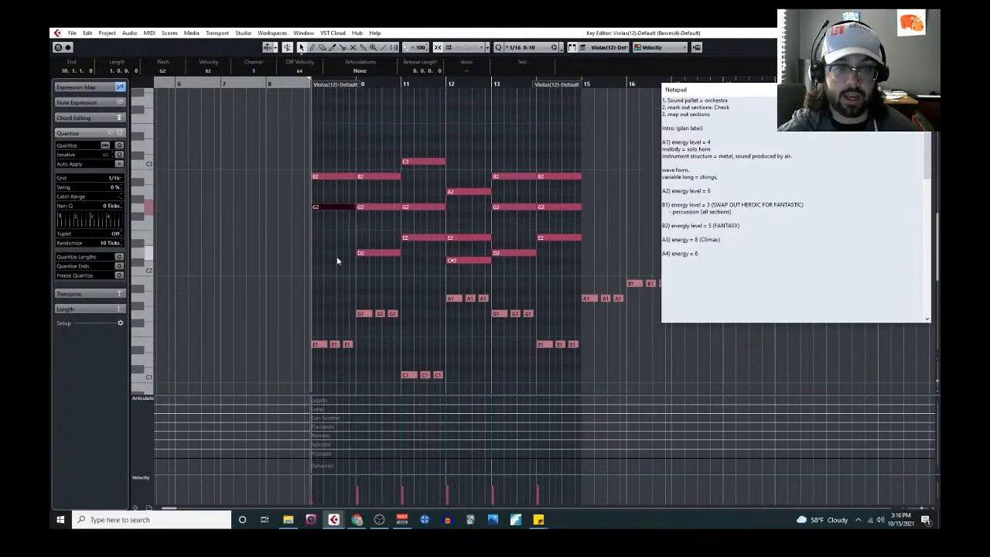
key(Right)
key(Up)
key(Up)
key(Up)
key(Up)
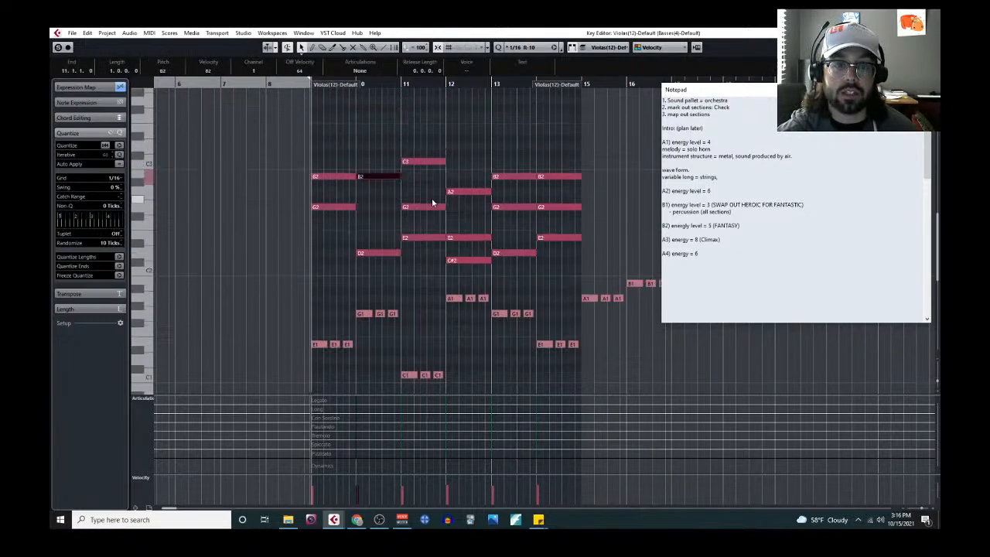
Delete the C3 note in bar 11 and the A2 note in bar 12 of the Violas(12) part.
click(426, 152)
click(429, 161)
key(Delete)
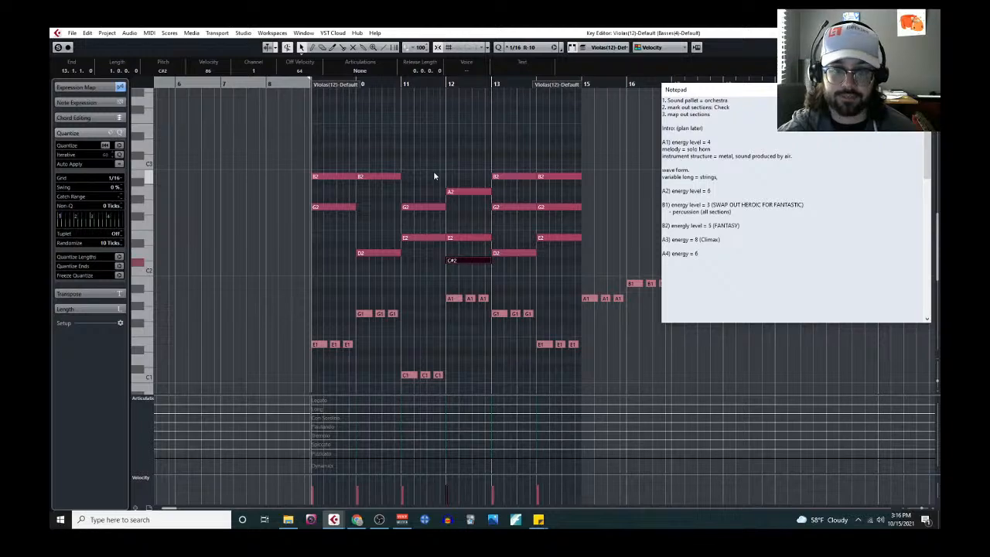
click(464, 191)
key(Delete)
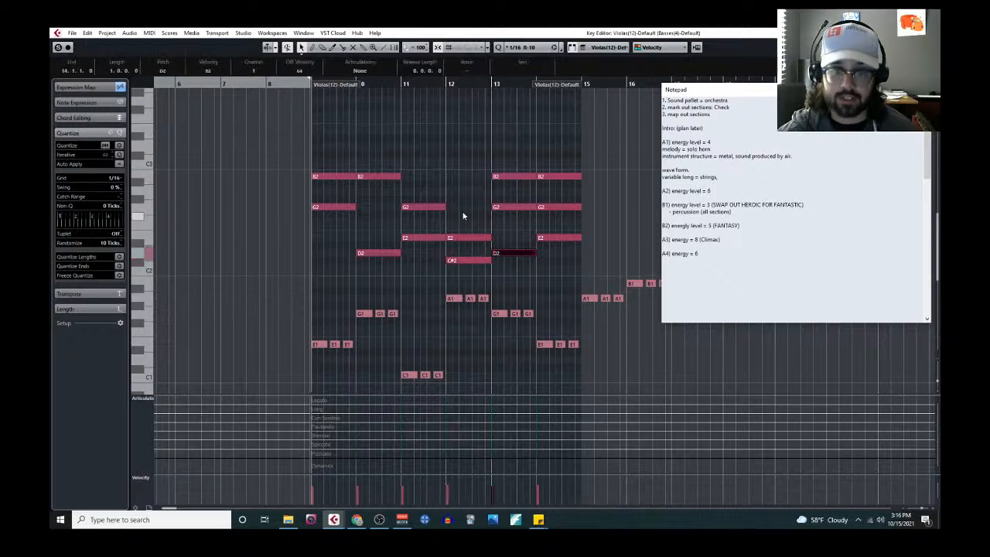
Delete the G2 note in bar 13 and the E2 note in bar 14 of the Violas(12) part, then close the editor.
click(498, 207)
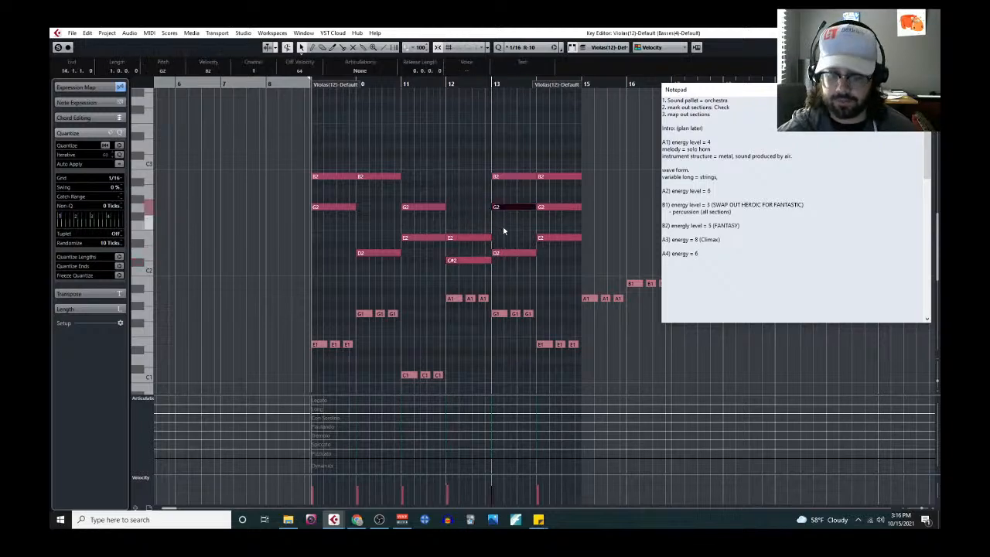
key(Delete)
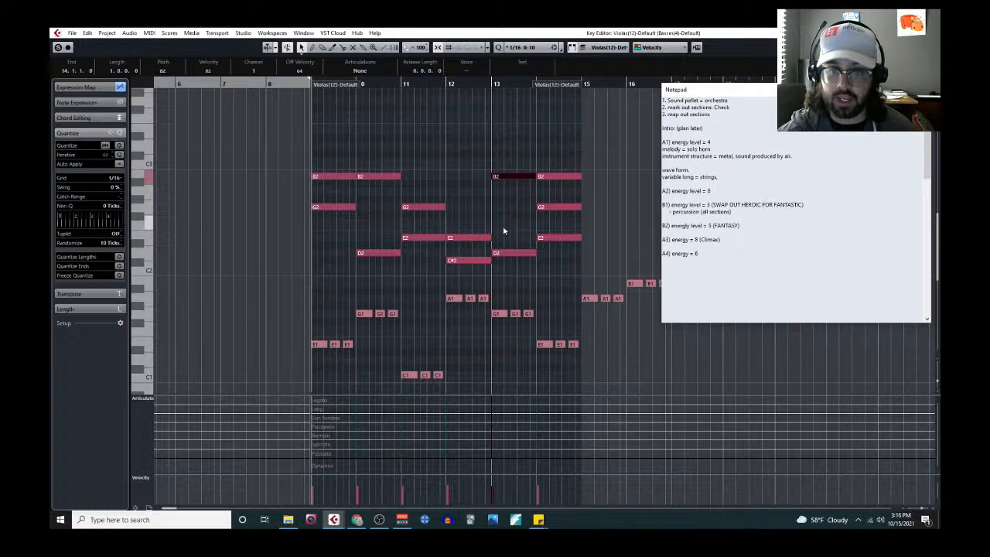
click(562, 234)
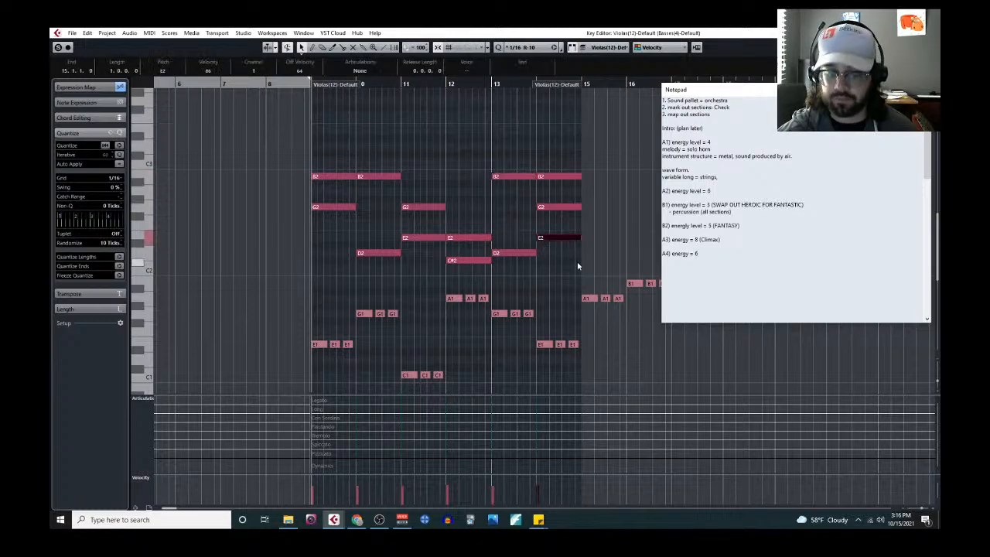
key(Delete)
scroll(552, 269, down, 1)
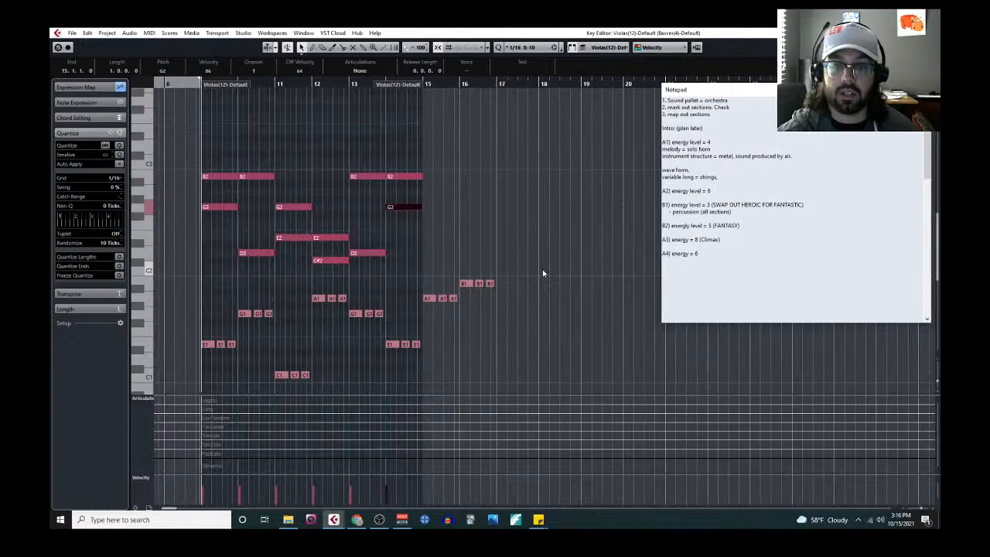
scroll(542, 269, right, 2)
click(424, 83)
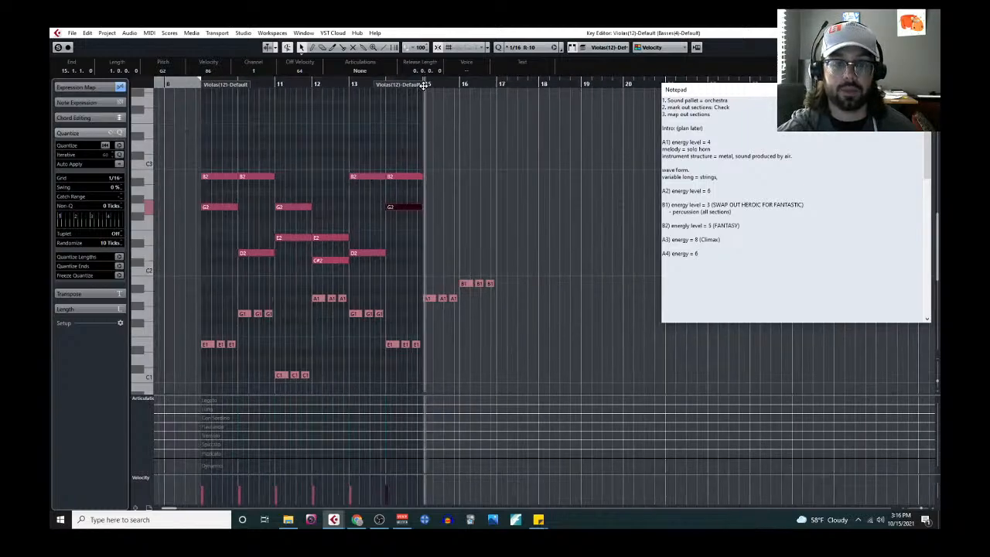
click(929, 33)
Solo the Sketch track and play the project from bar 9.
scroll(503, 189, up, 2)
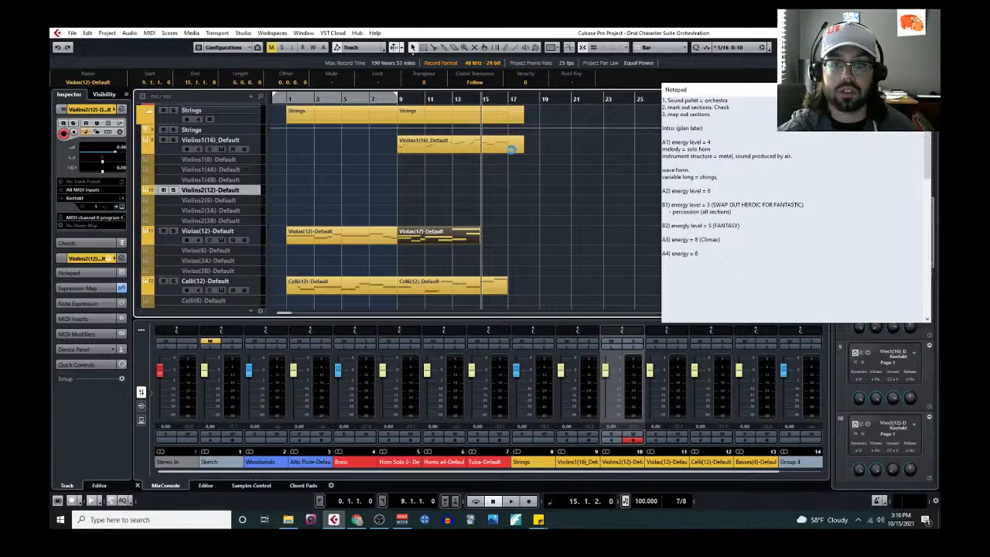
scroll(511, 182, up, 5)
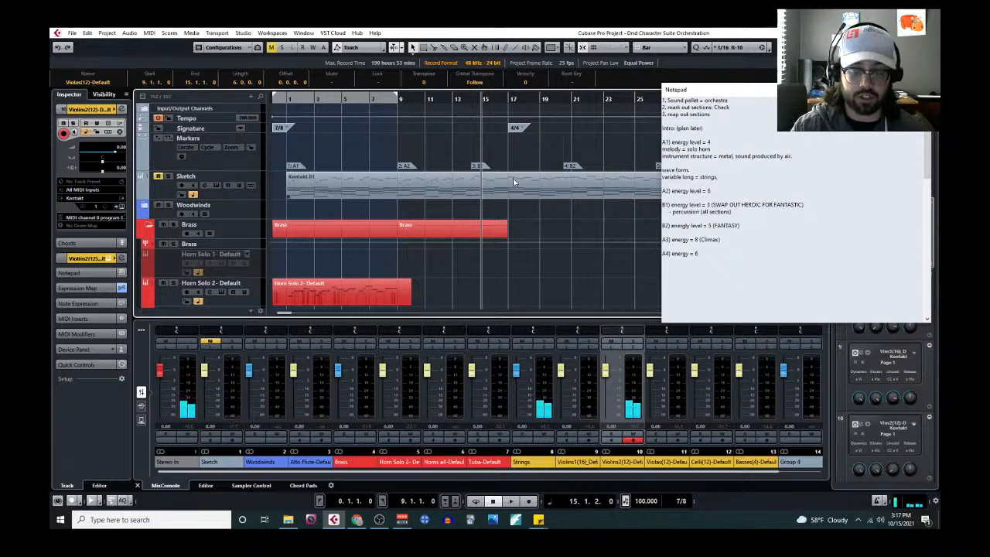
click(259, 199)
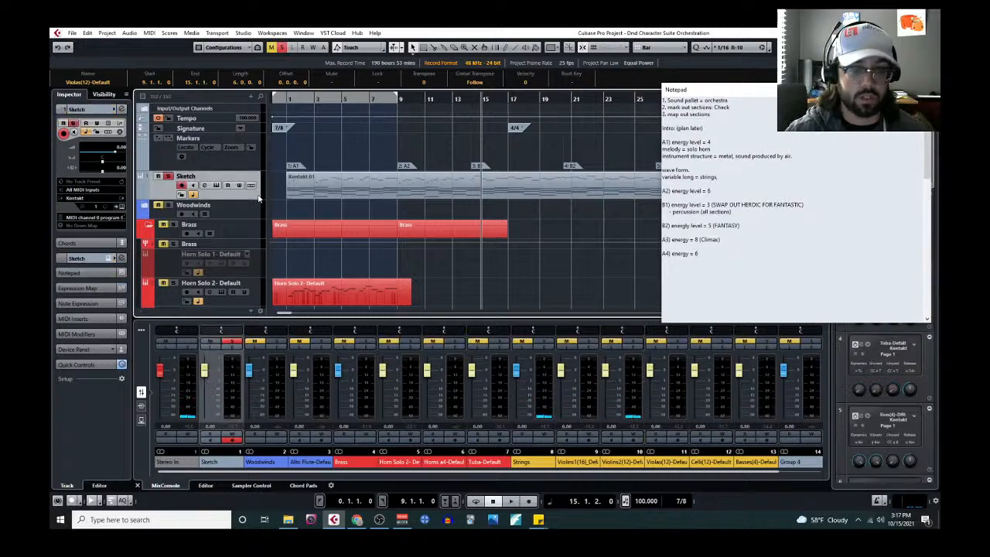
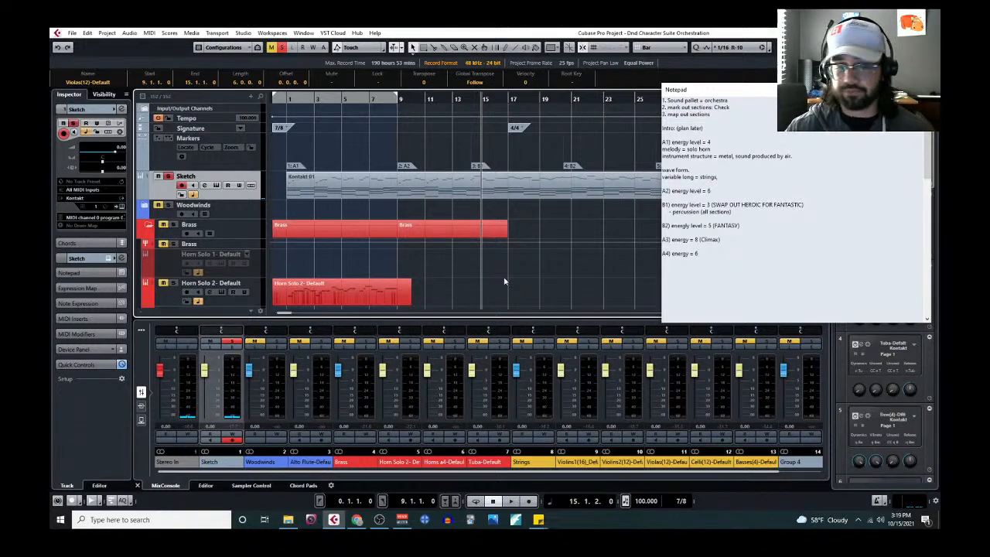
scroll(441, 288, down, 2)
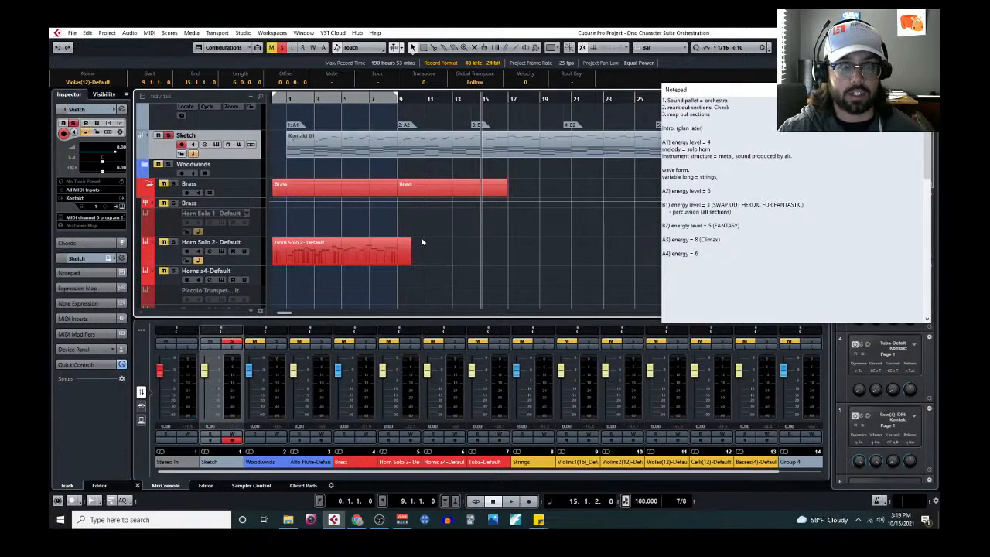
click(396, 98)
scroll(494, 225, down, 8)
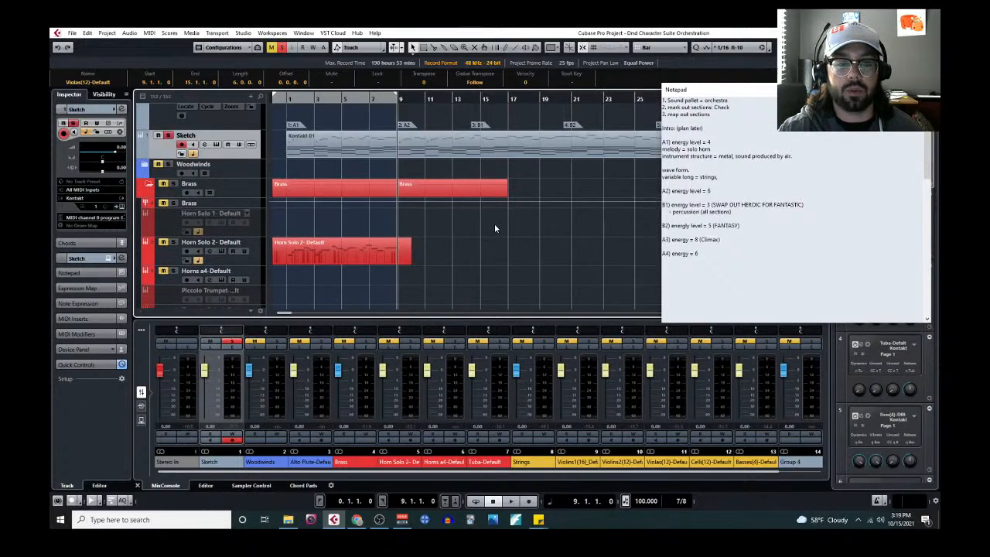
key(space)
Turn off the Sketch track's solo and listen to the string parts from bar 9.
scroll(495, 224, up, 8)
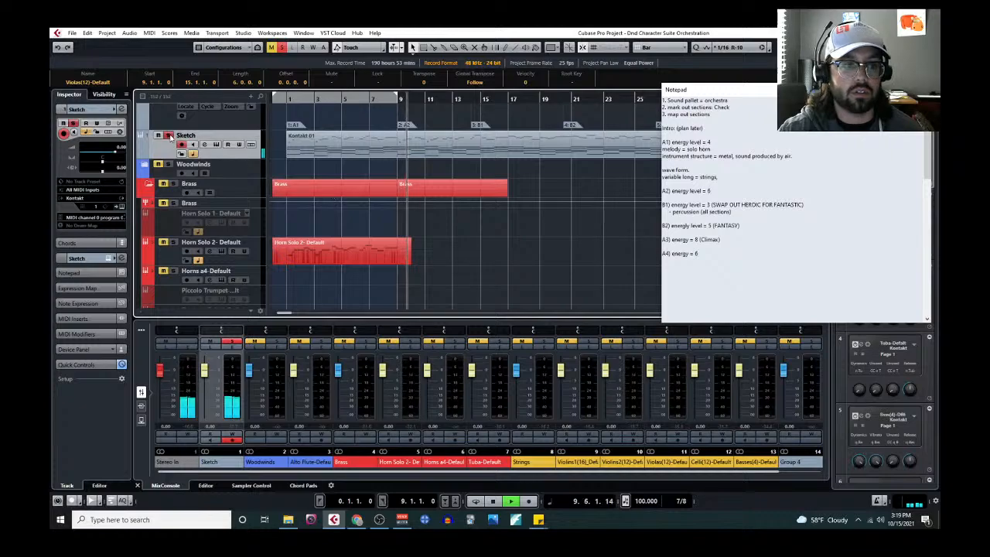
scroll(499, 227, down, 8)
scroll(499, 227, down, 8)
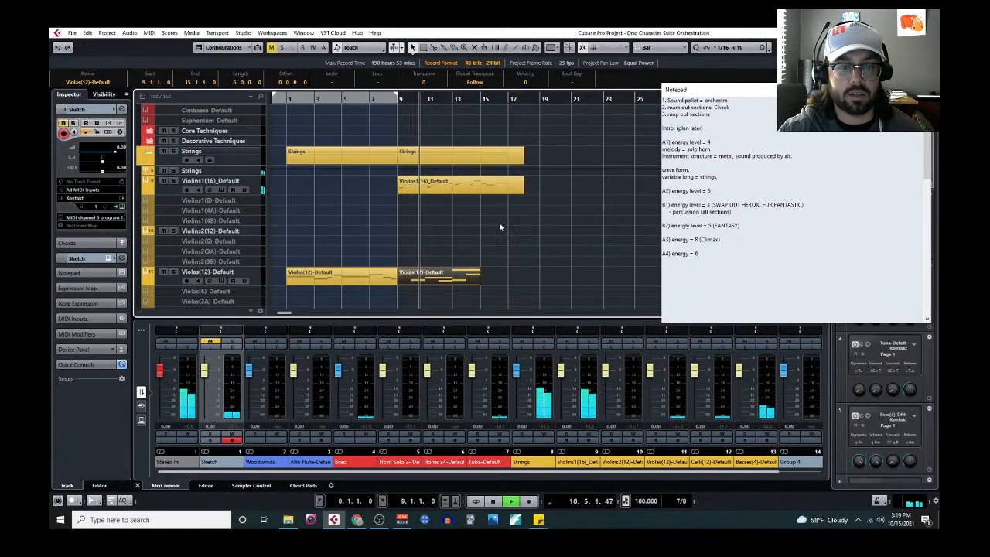
scroll(467, 207, down, 4)
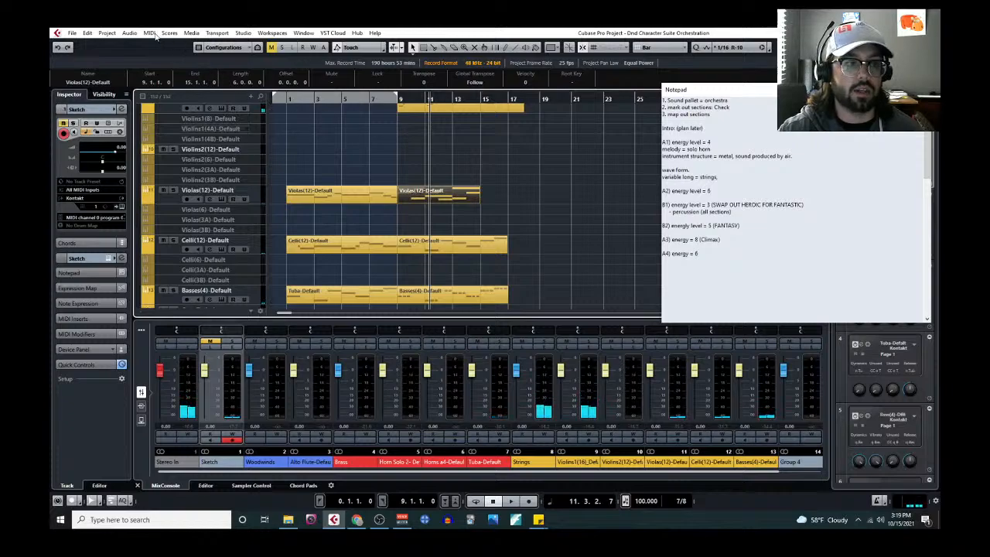
Move the B1 marker to bar 17, where the 4/4 signature starts.
scroll(480, 178, up, 6)
scroll(502, 184, up, 10)
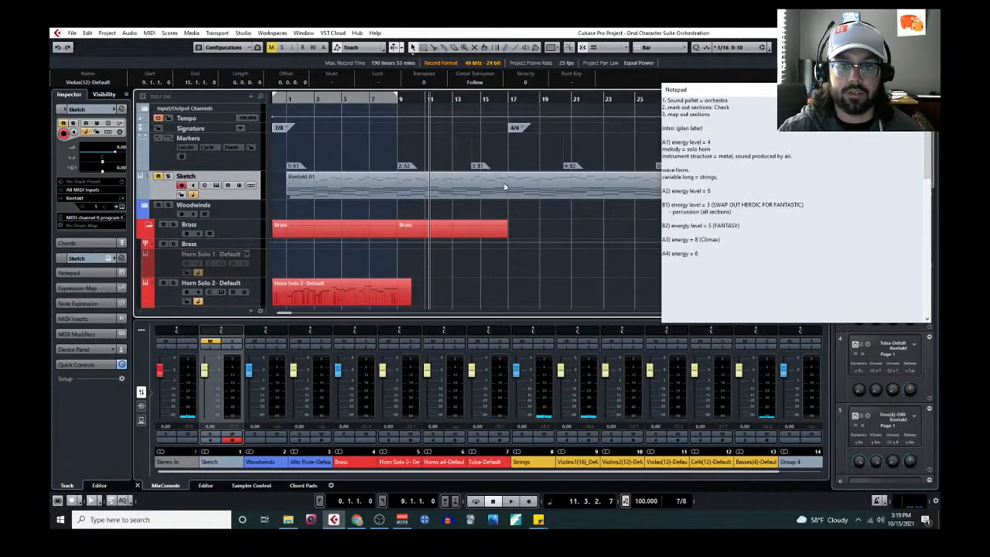
ctrl+scroll(484, 187, up, 3)
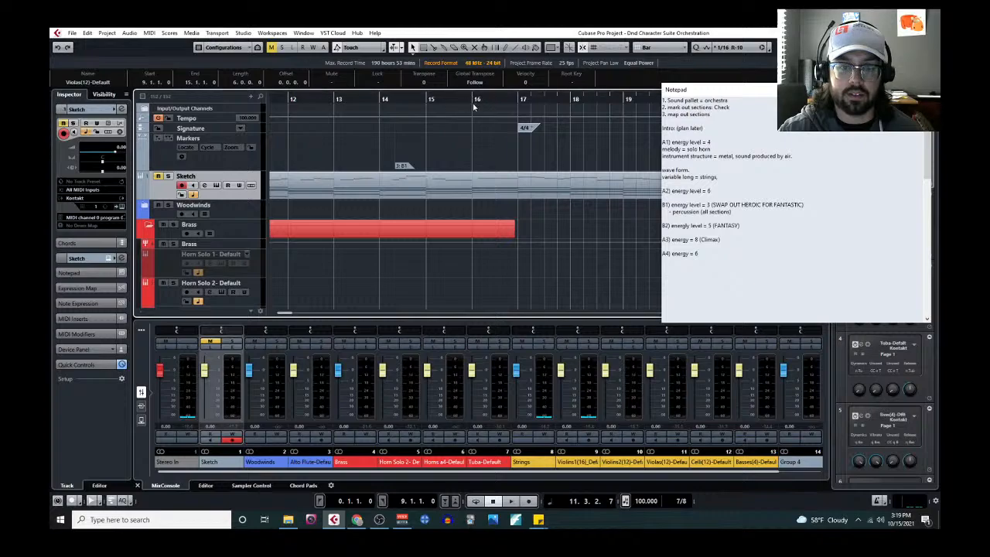
click(427, 100)
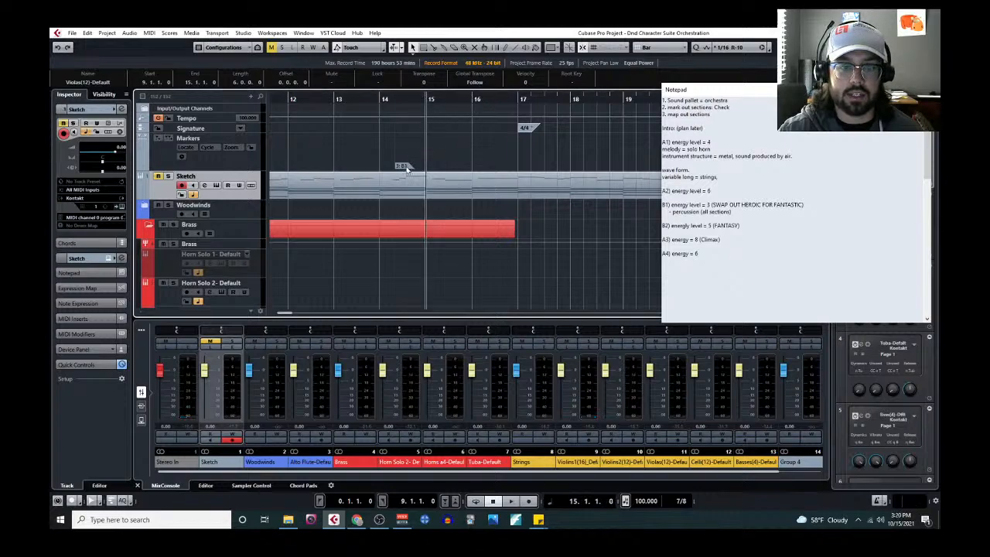
drag(402, 167, 524, 167)
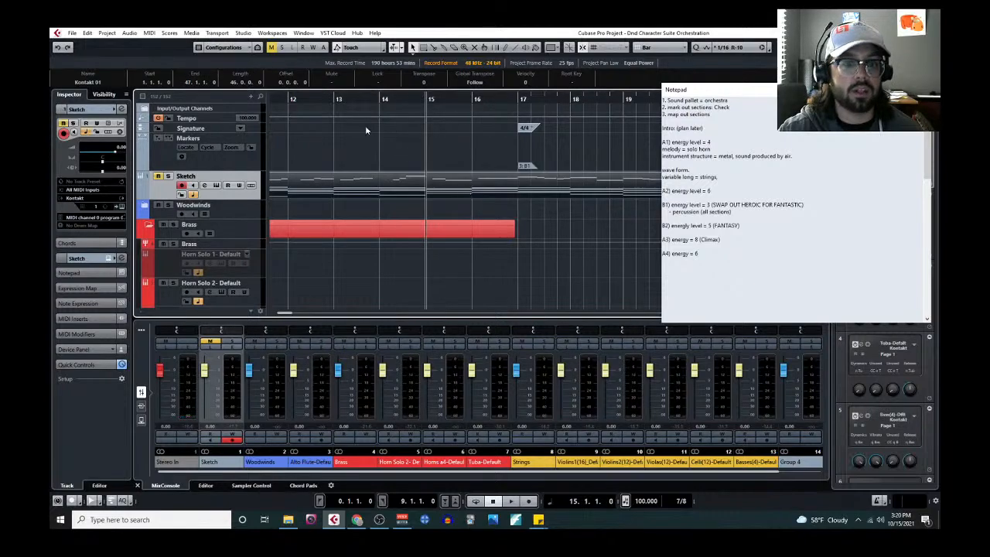
Open the Sketch part in the Key Editor and select the upper chord notes in bars 15 and 16.
click(147, 33)
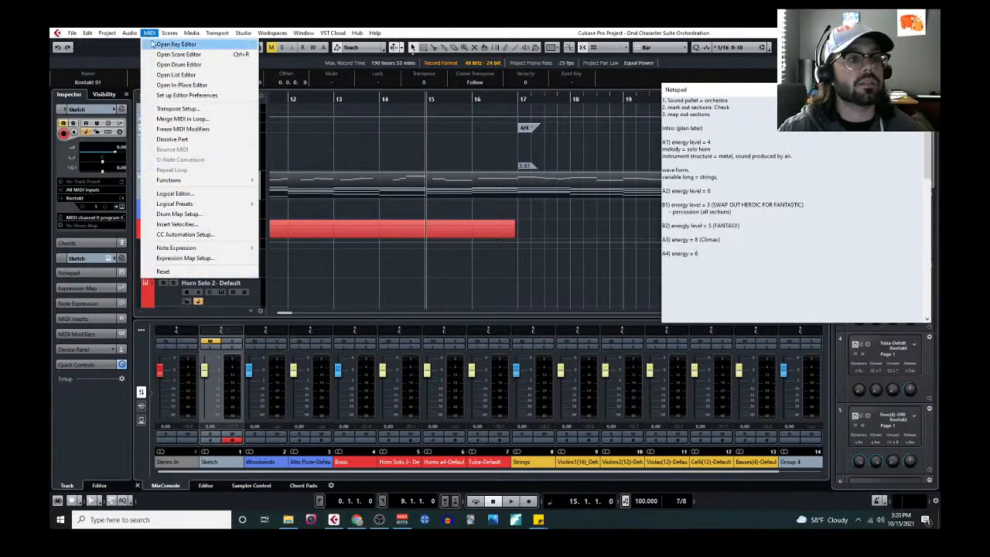
click(175, 44)
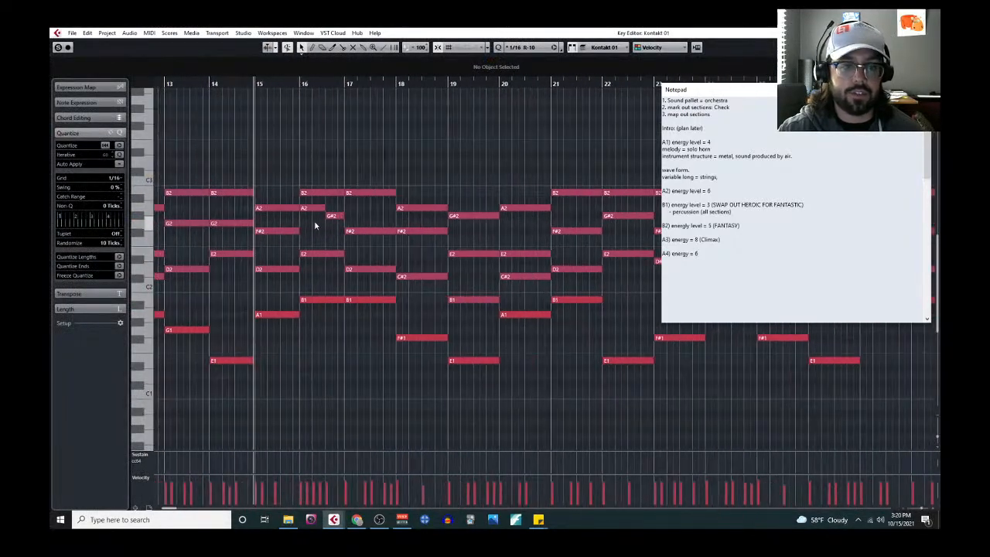
drag(269, 162, 325, 281)
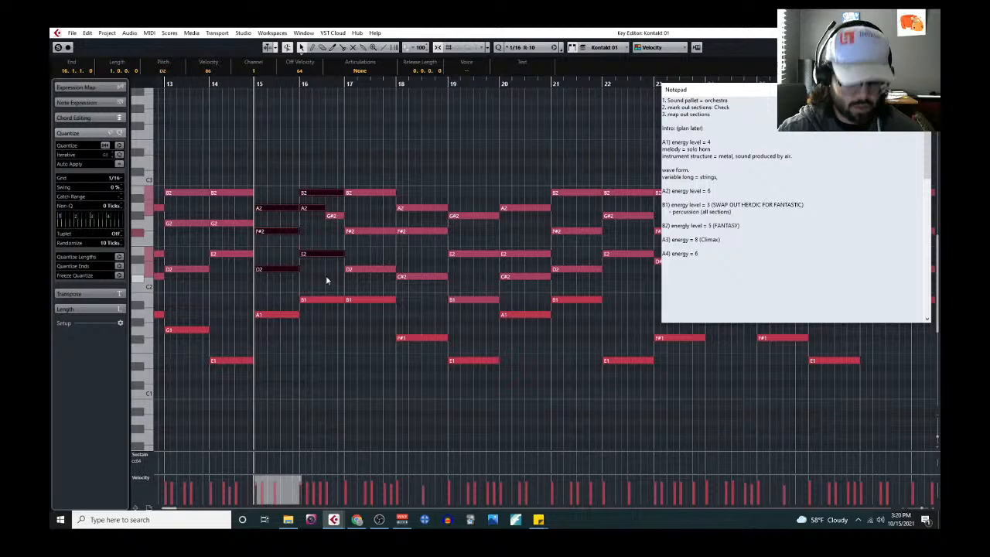
click(928, 33)
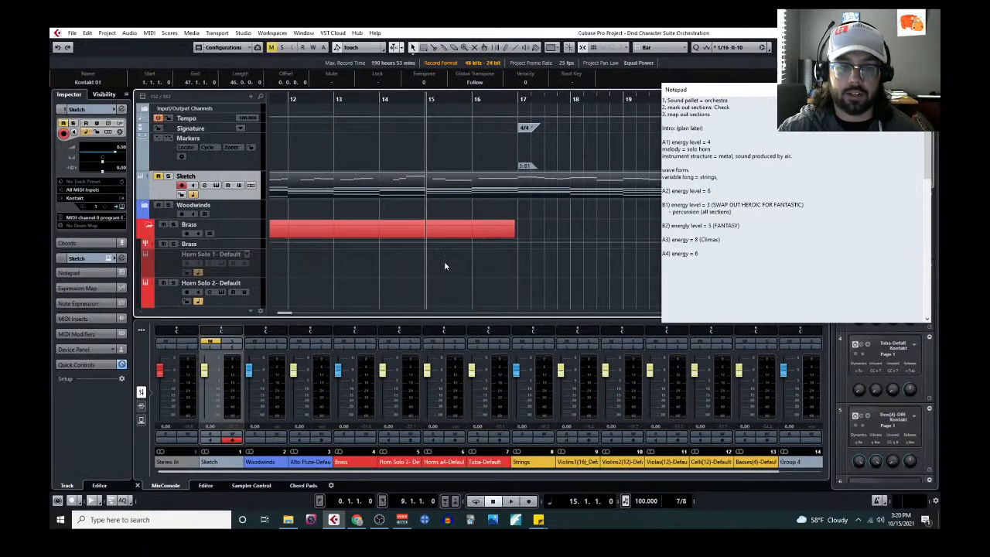
Extend the Violas(12) part that starts at bar 9 so it ends at bar 17.
scroll(444, 260, down, 8)
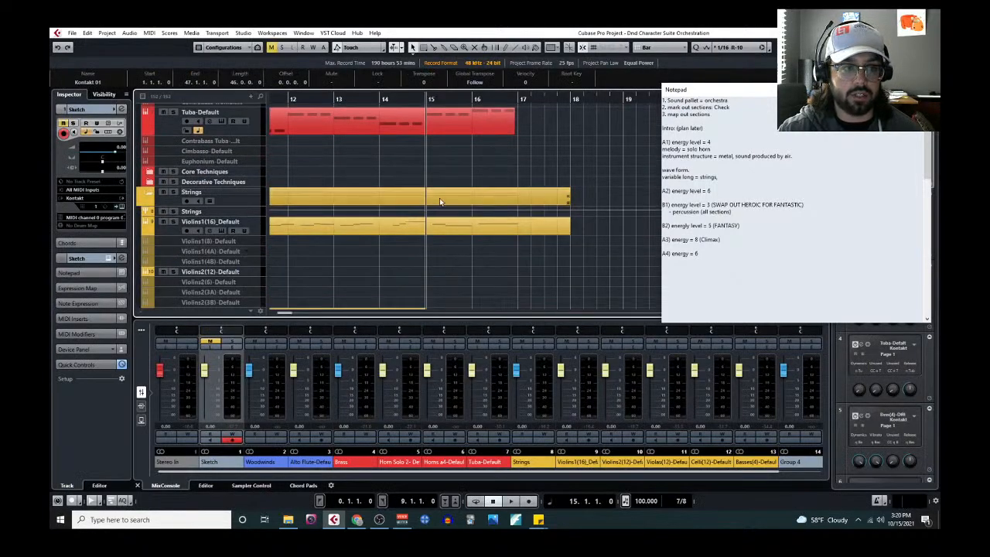
scroll(433, 217, down, 2)
scroll(430, 223, down, 5)
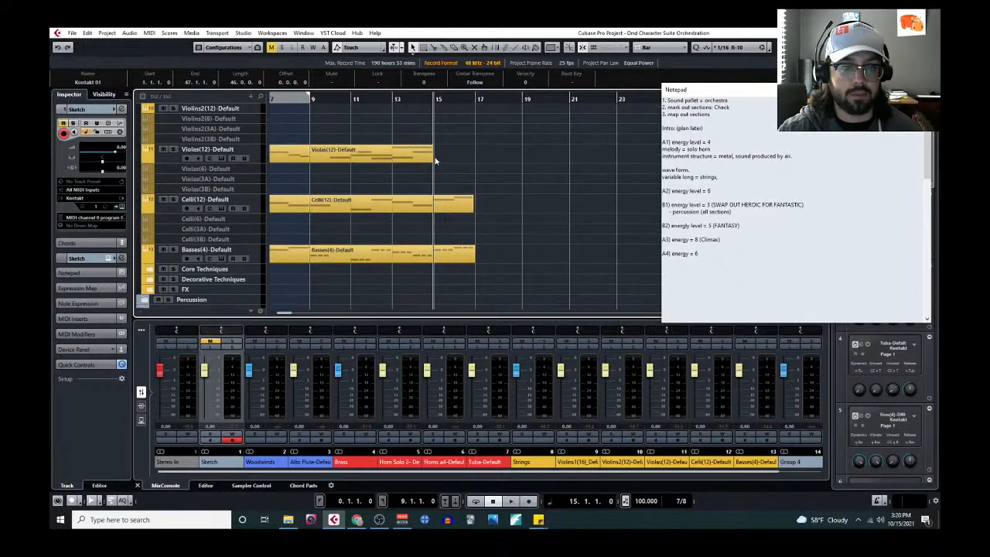
drag(434, 155, 475, 155)
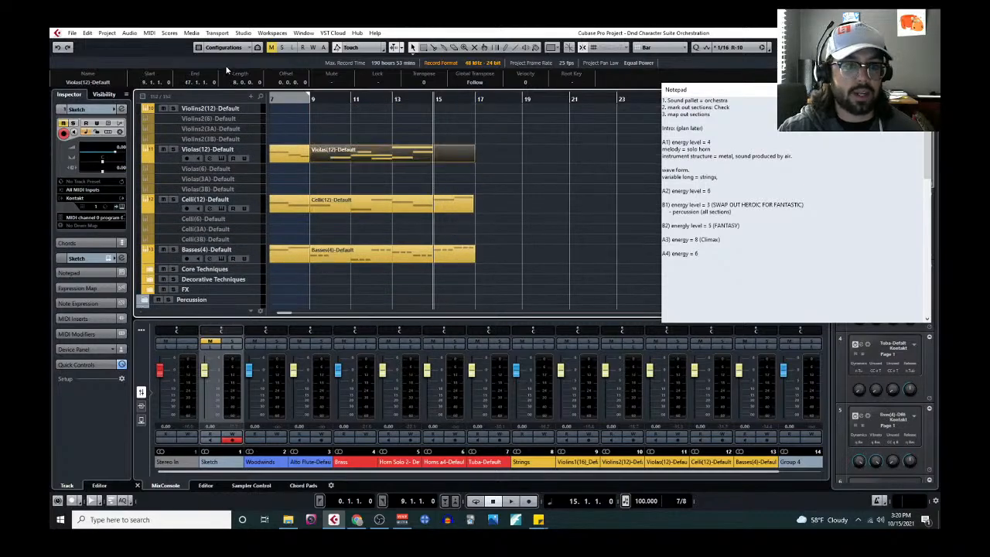
Paste the copied upper chord notes into bars 15 and 16 of the Violas(12) part in the Key Editor.
click(149, 33)
click(166, 41)
key(ctrl+v)
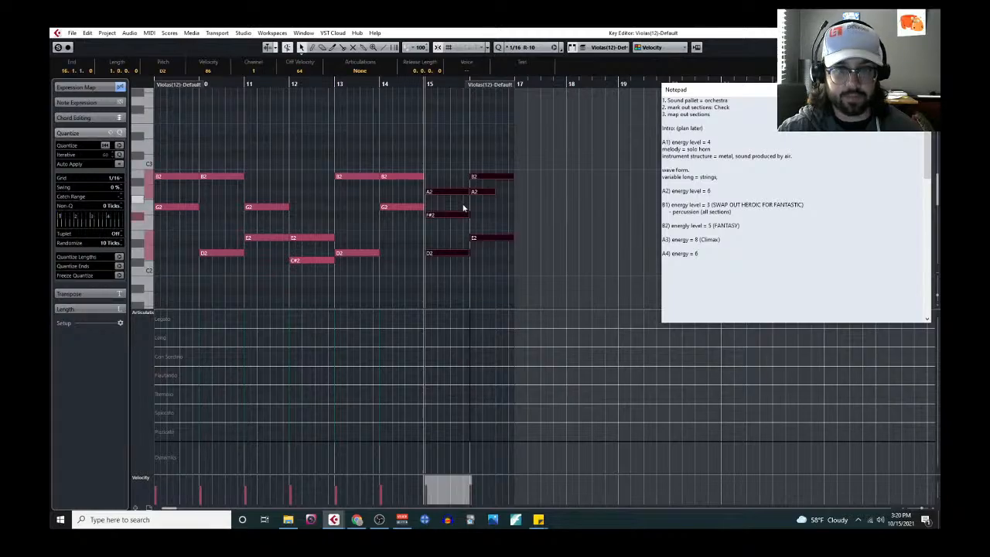
scroll(454, 219, down, 3)
click(930, 32)
Open the Violas(12) and Basses(4) parts from bar 9 together in the Key Editor and delete the viola A2 in bar 15.
shift+click(446, 249)
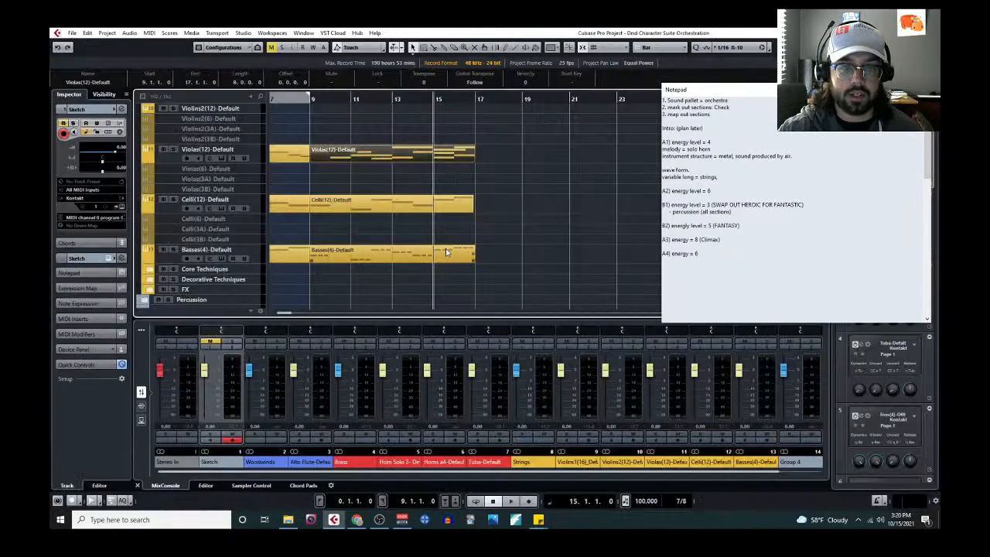
click(149, 33)
click(175, 44)
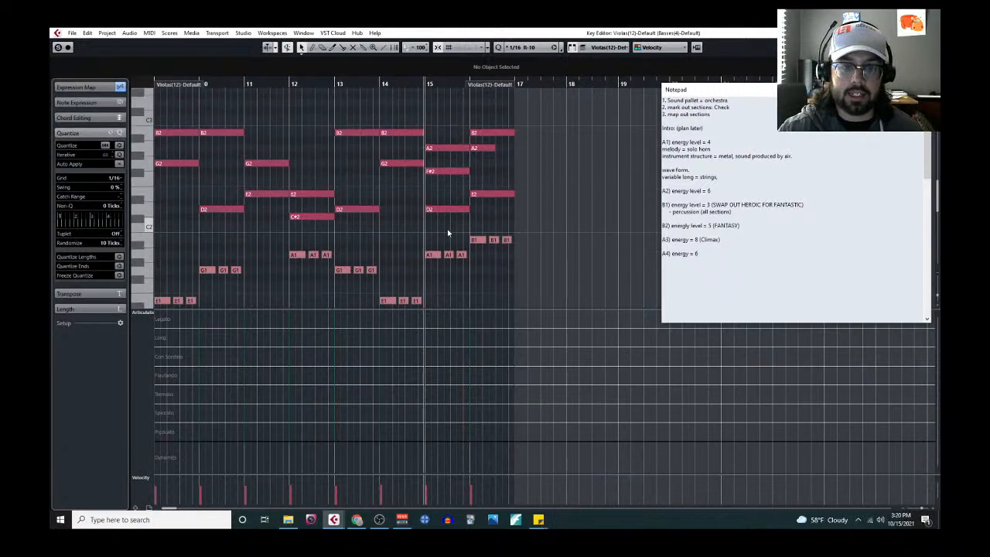
click(445, 149)
key(Delete)
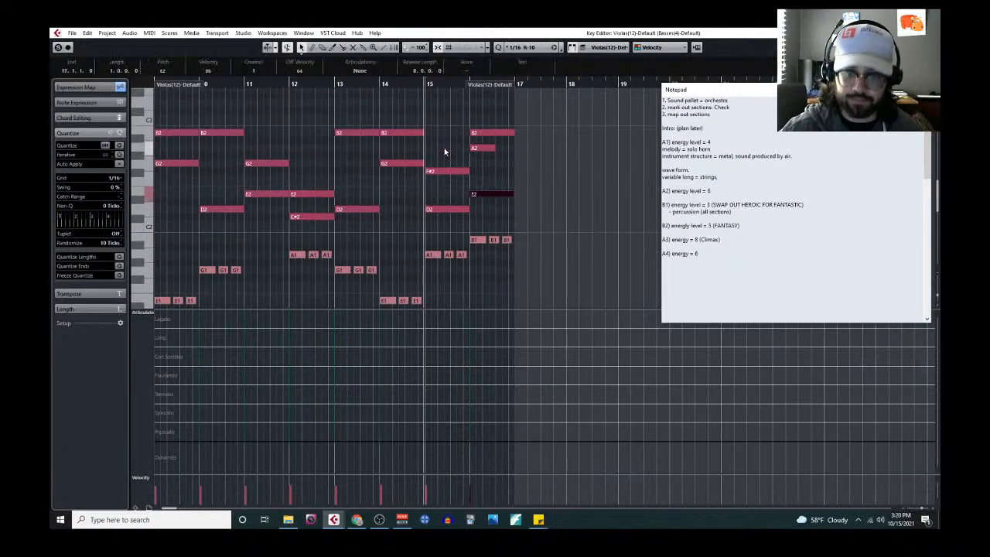
Try removing the viola B2 from bar 16, and undo the deletion.
click(493, 135)
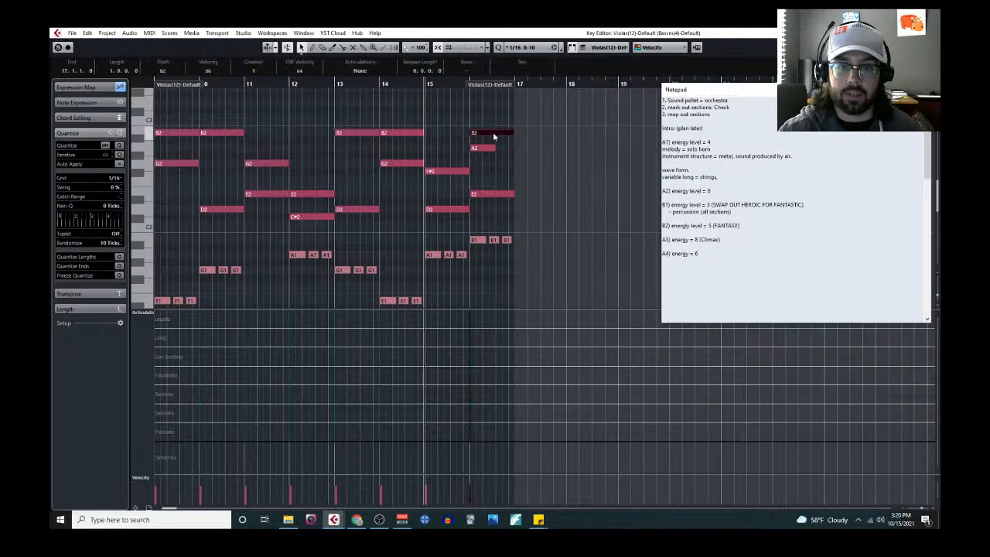
key(Delete)
click(483, 147)
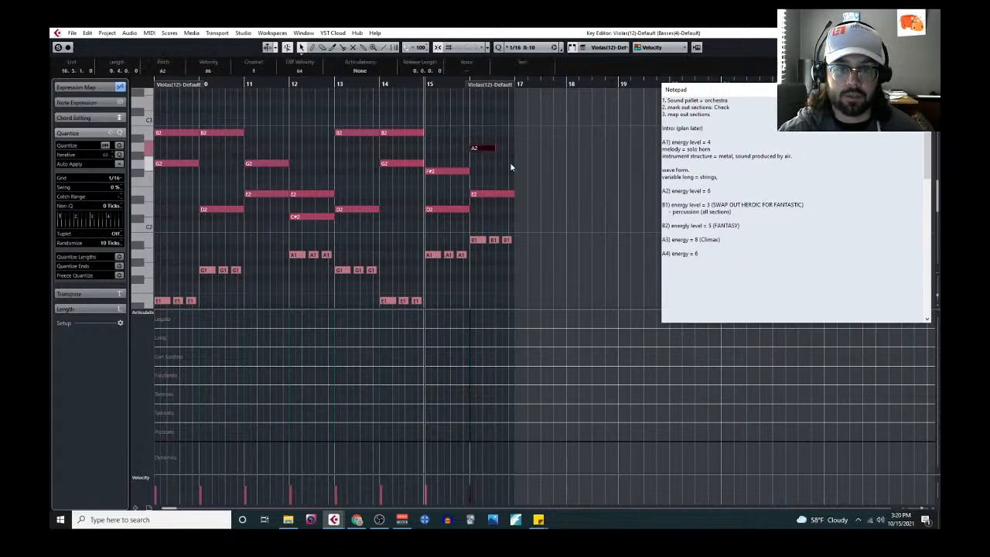
key(ctrl+z)
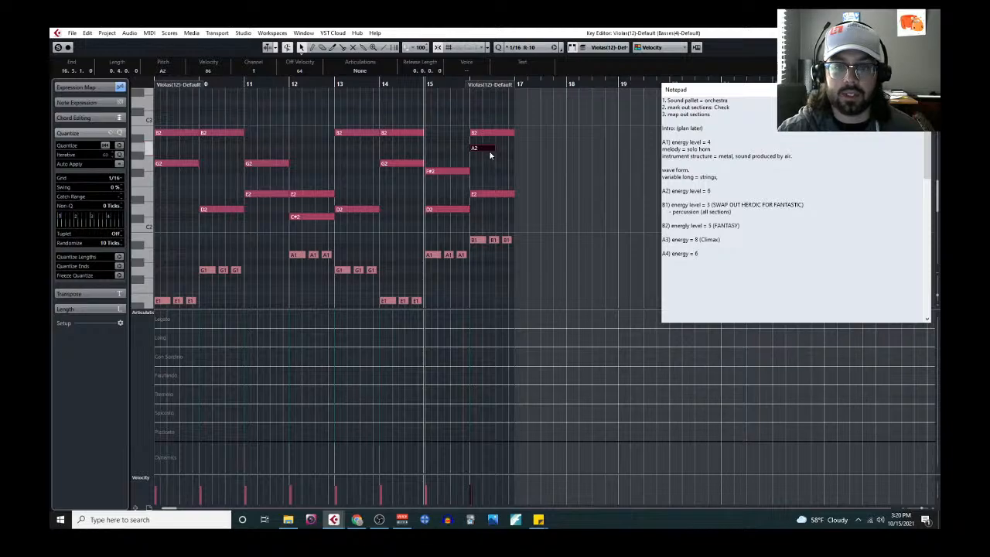
click(490, 159)
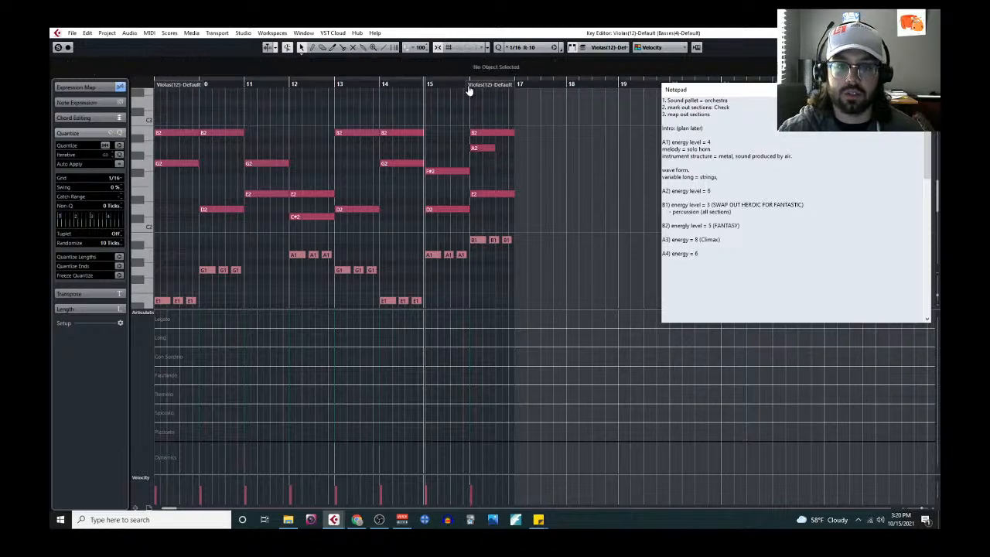
Open the Sketch part in the Key Editor and copy the short G2 note at the end of bar 8.
key(Escape)
scroll(461, 222, up, 10)
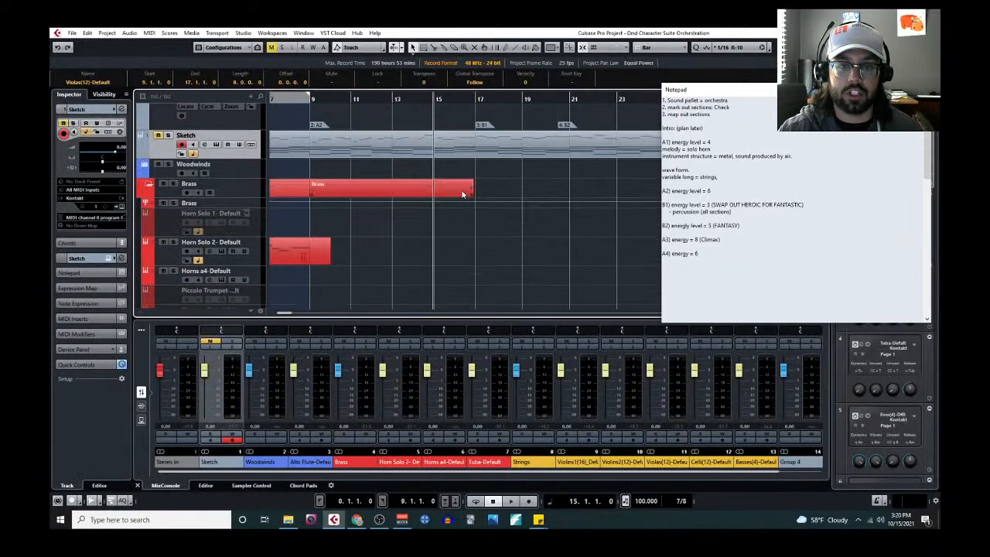
click(149, 32)
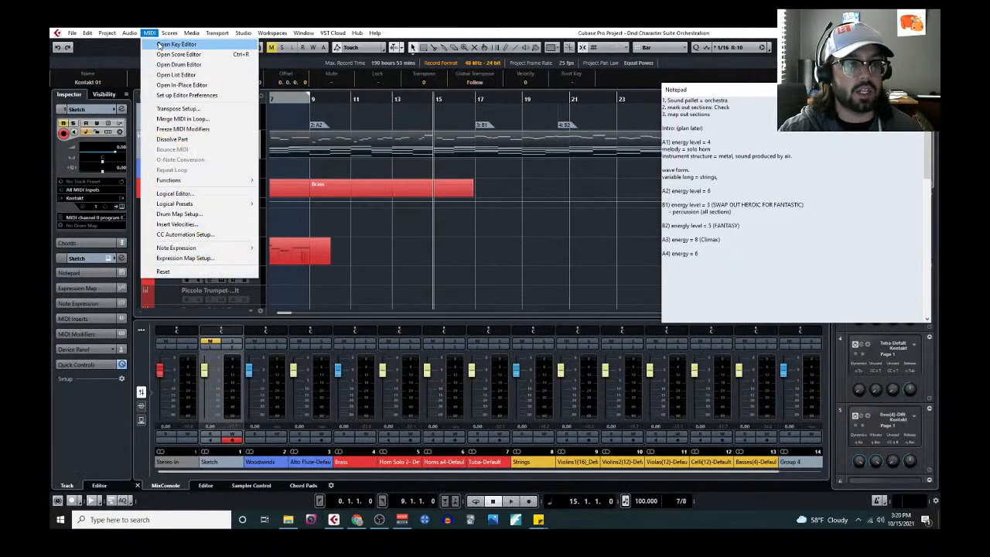
click(170, 43)
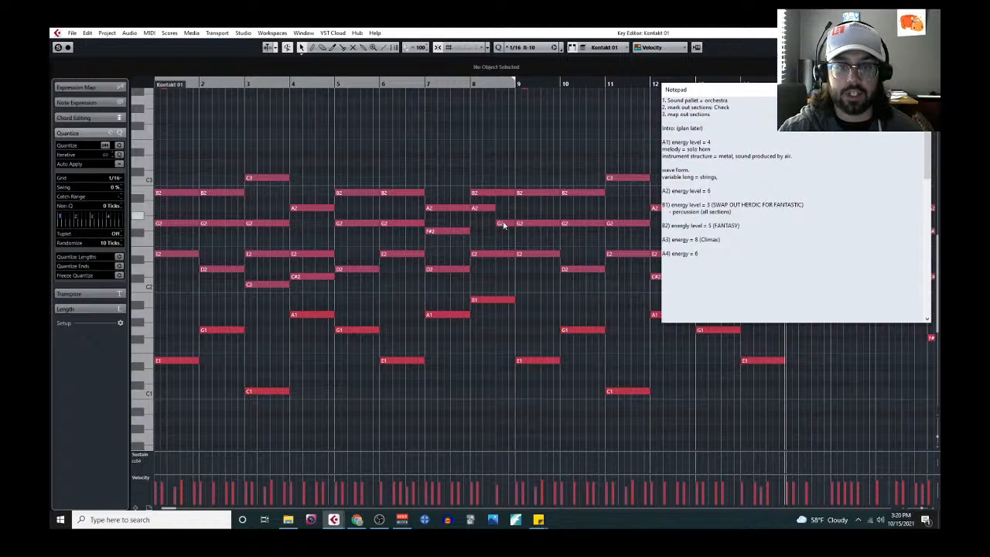
key(Escape)
Paste the copied G2 into the Violas(12) part in bar 16, starting at 16.5 where the short A2 ends.
scroll(461, 237, down, 10)
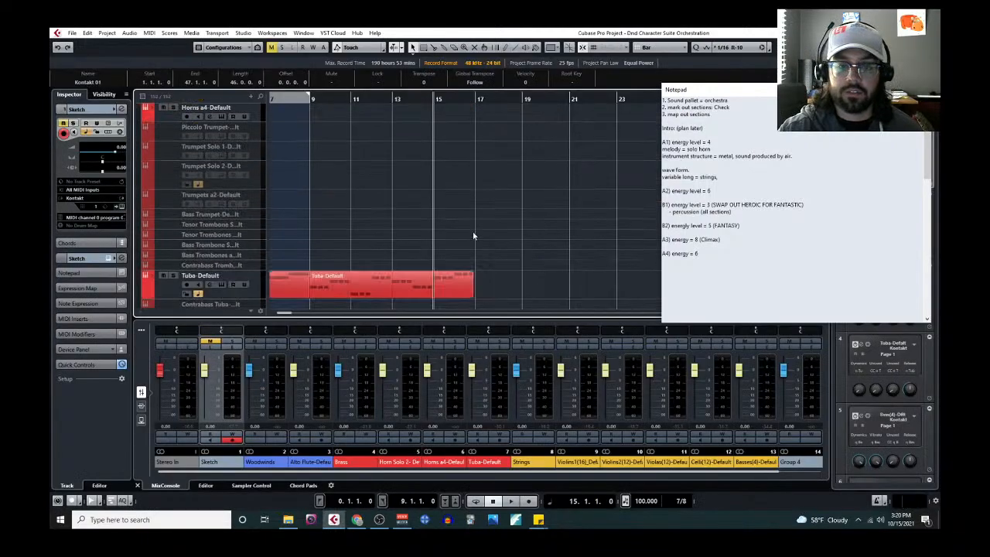
click(449, 159)
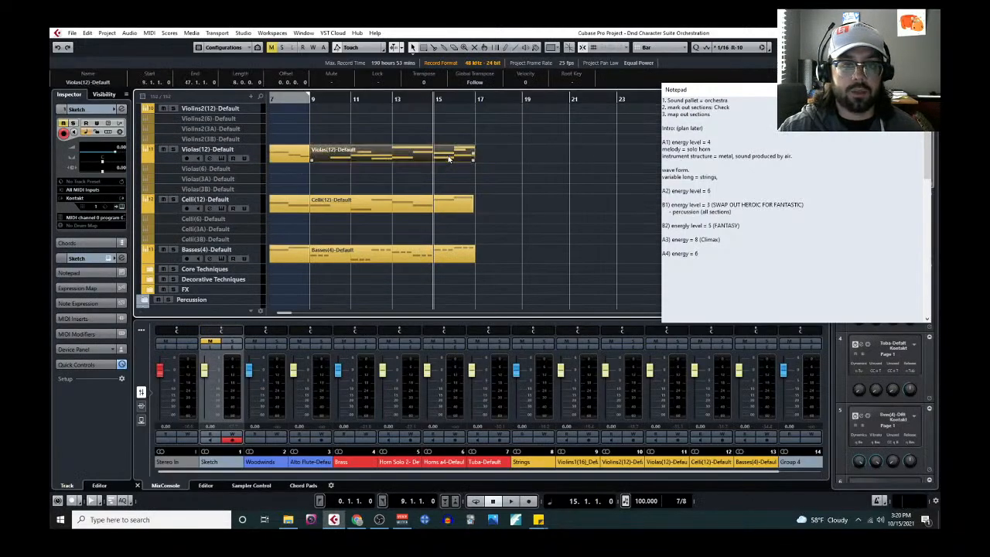
click(150, 33)
click(170, 43)
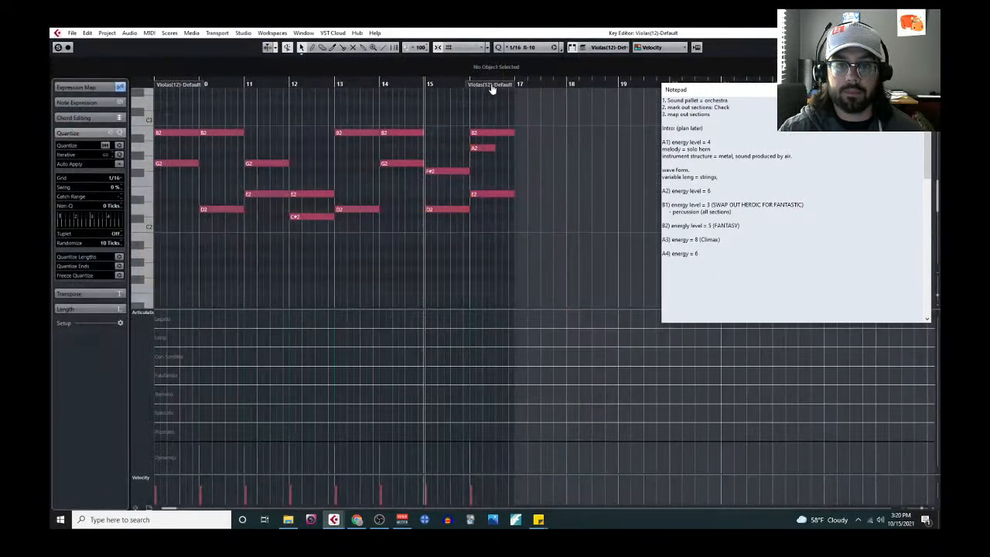
scroll(518, 105, up, 2)
click(444, 83)
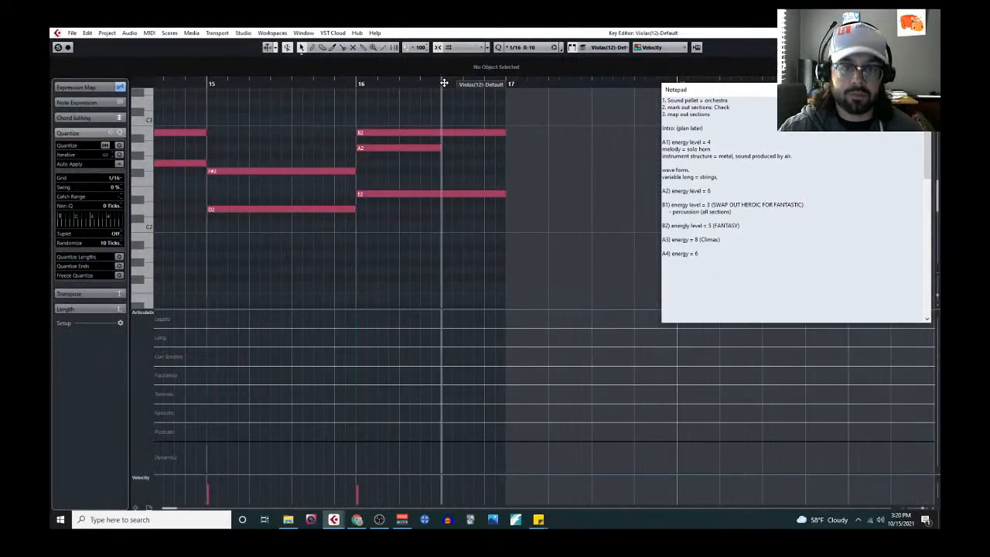
key(ctrl+v)
scroll(446, 199, down, 2)
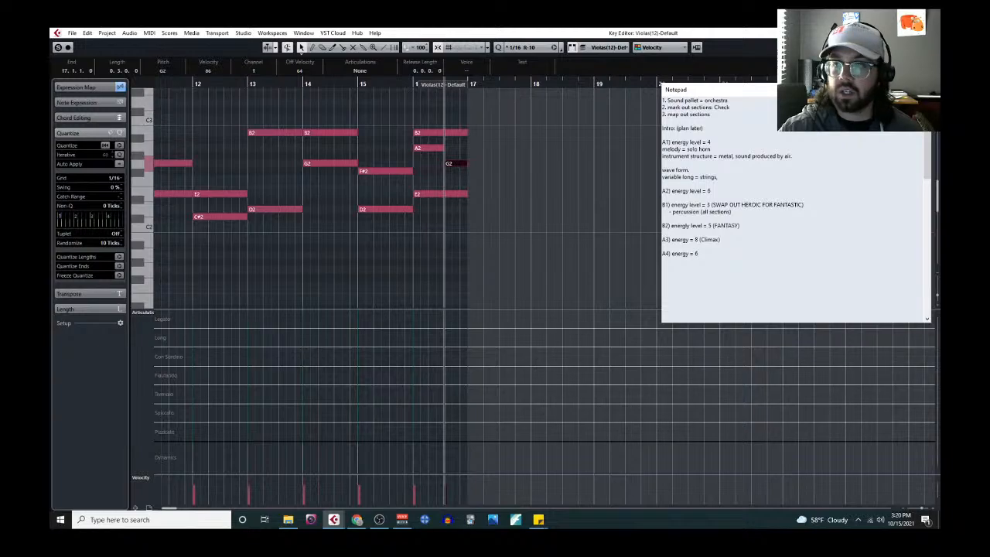
Delete the B2 from bar 16 of the Violas(12) part and close the Key Editor.
click(460, 133)
key(Delete)
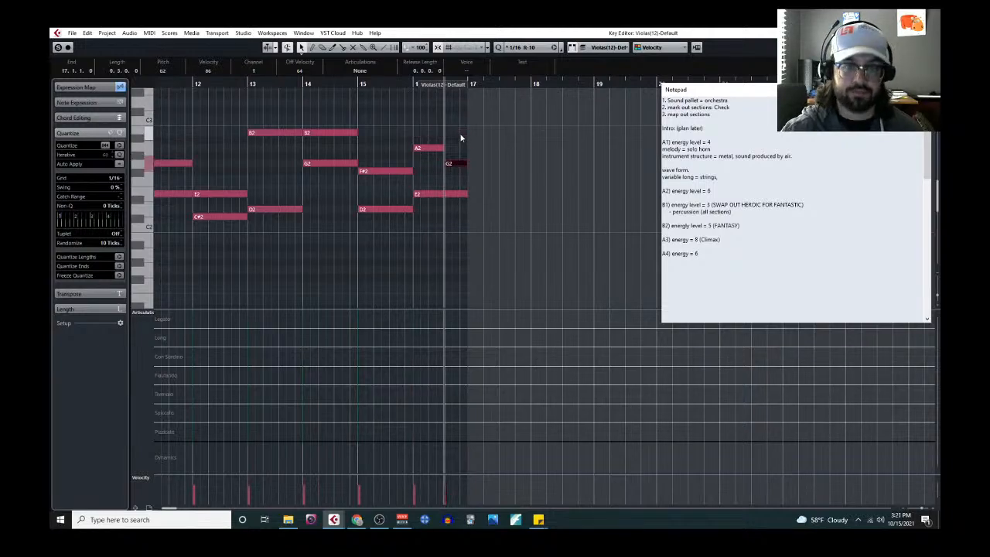
scroll(296, 212, down, 1)
scroll(295, 212, left, 4)
scroll(398, 243, right, 5)
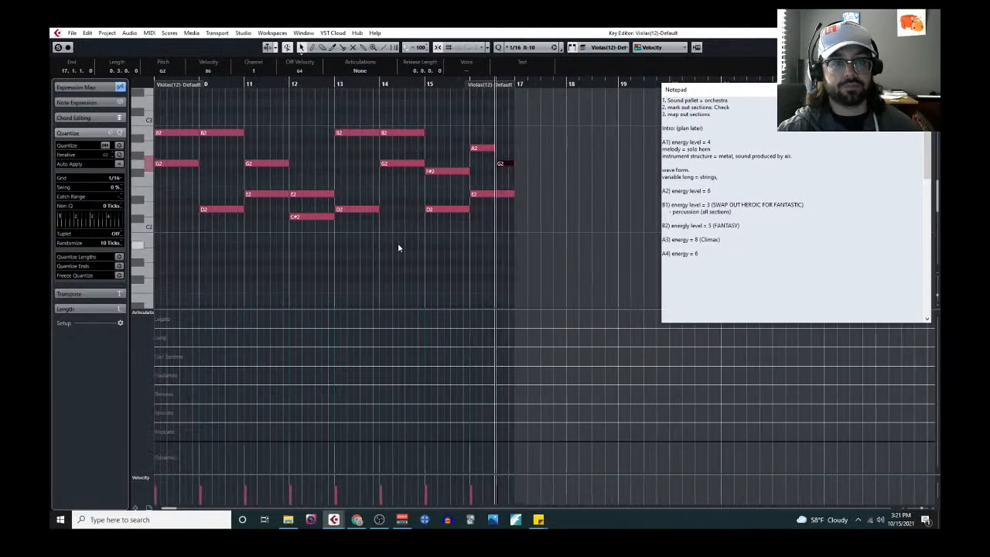
scroll(334, 184, left, 2)
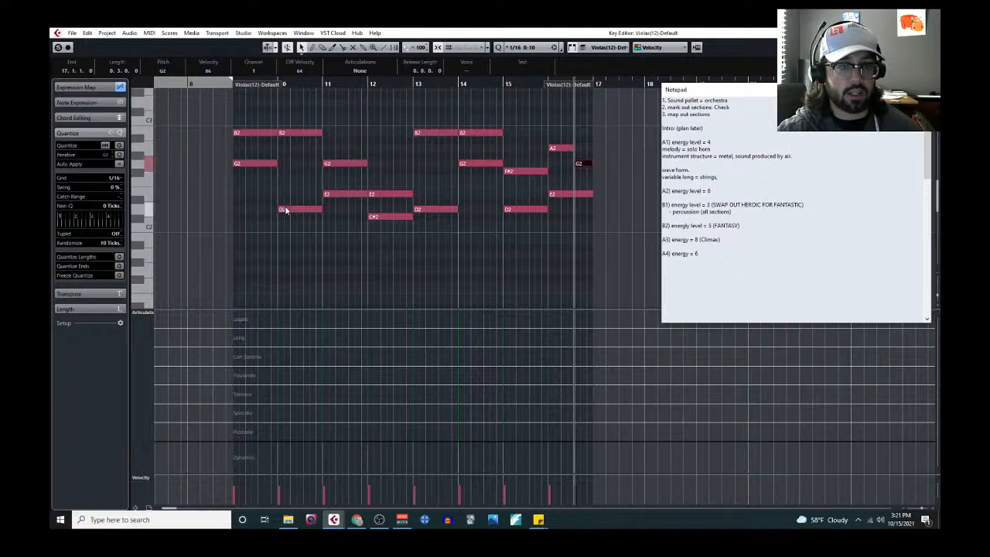
click(929, 32)
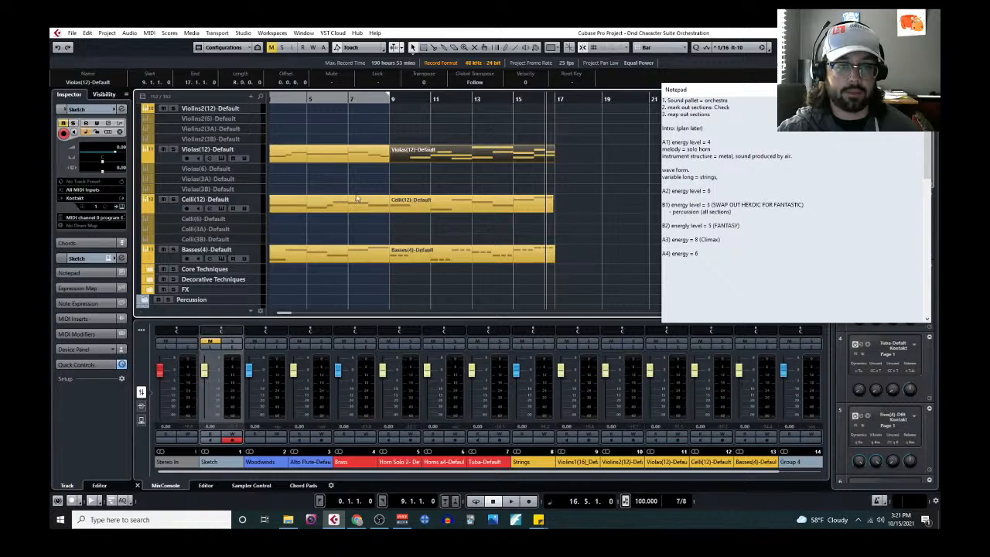
Open both Violas(12) parts and the first Celli(12) part together in the Key Editor to compare bars 1 to 8 with section A2.
scroll(358, 199, left, 3)
click(377, 161)
shift+click(377, 206)
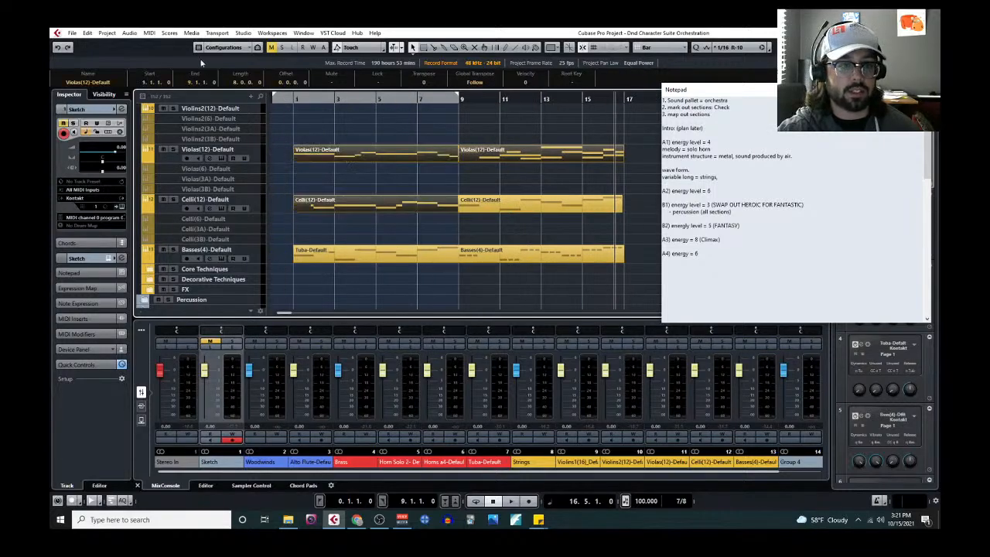
click(149, 33)
click(167, 44)
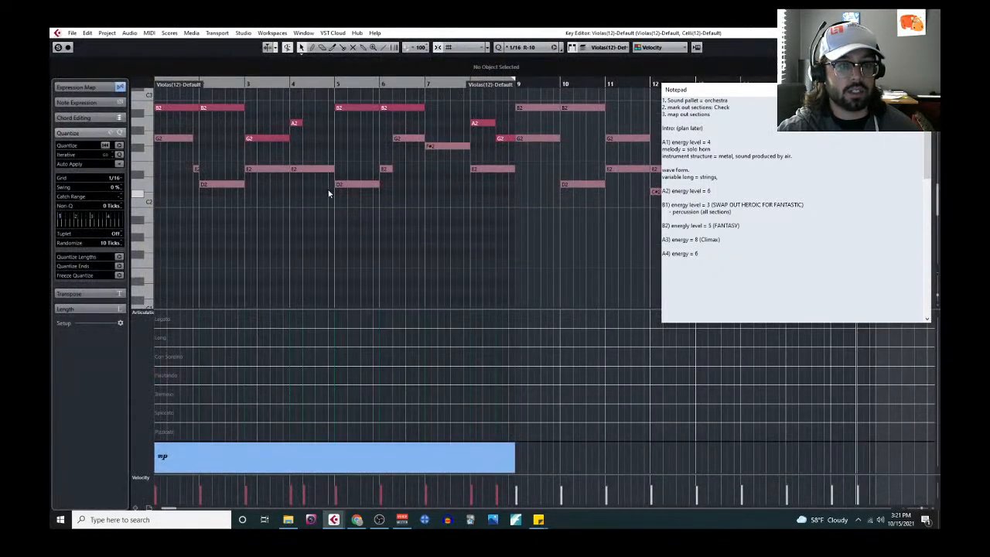
scroll(324, 201, up, 2)
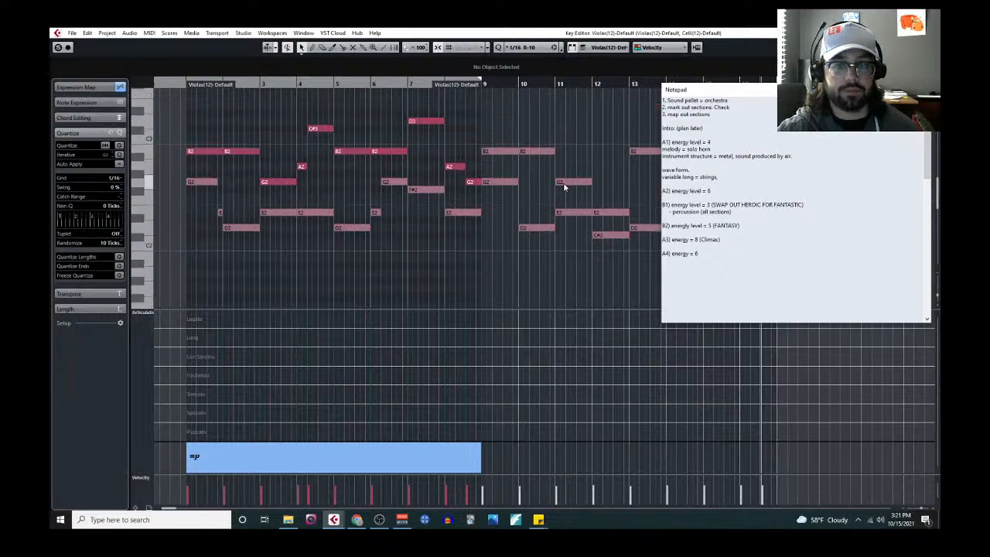
Raise the viola C#2 in bar 12 and the D2 in bar 15 by an octave to C#3 and D3.
click(604, 235)
key(shift+Up)
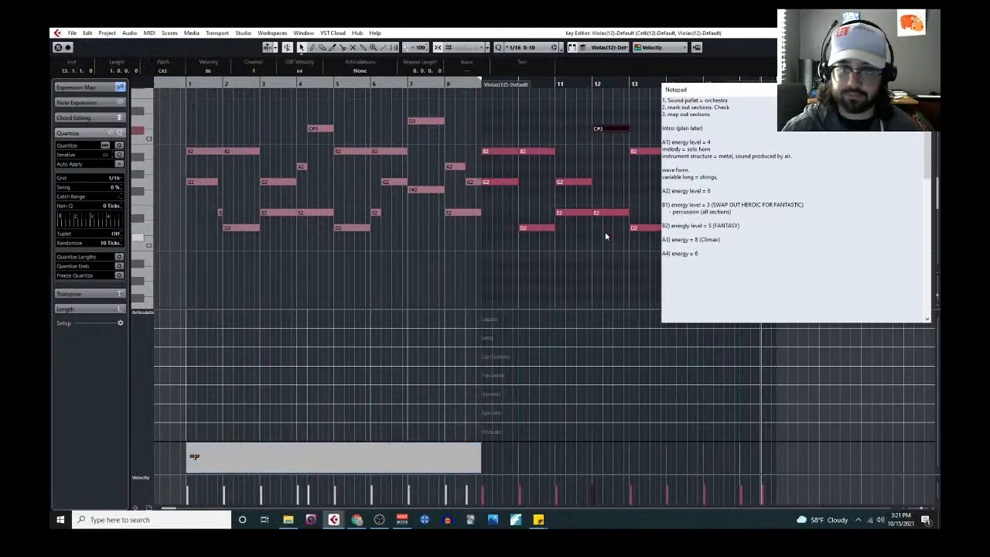
scroll(606, 236, right, 2)
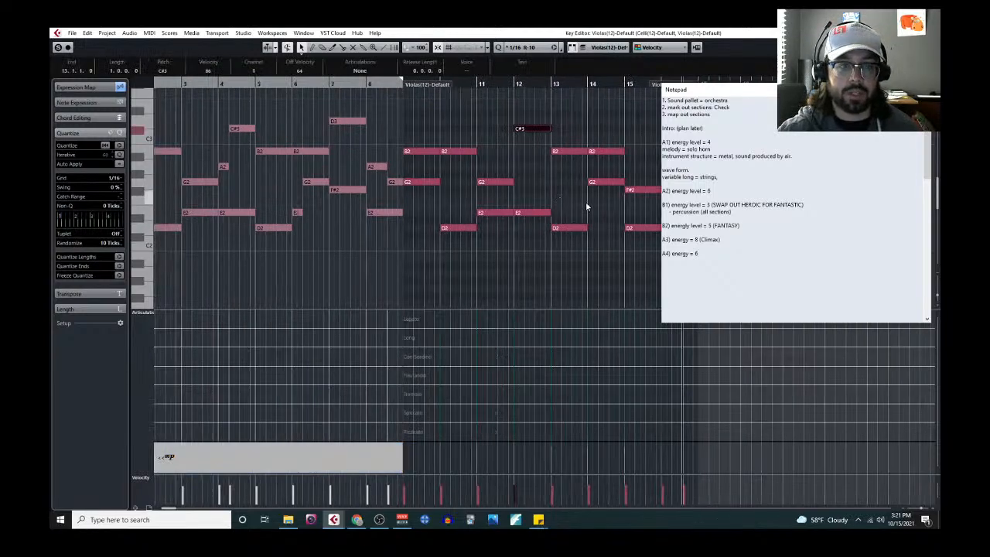
scroll(583, 221, right, 2)
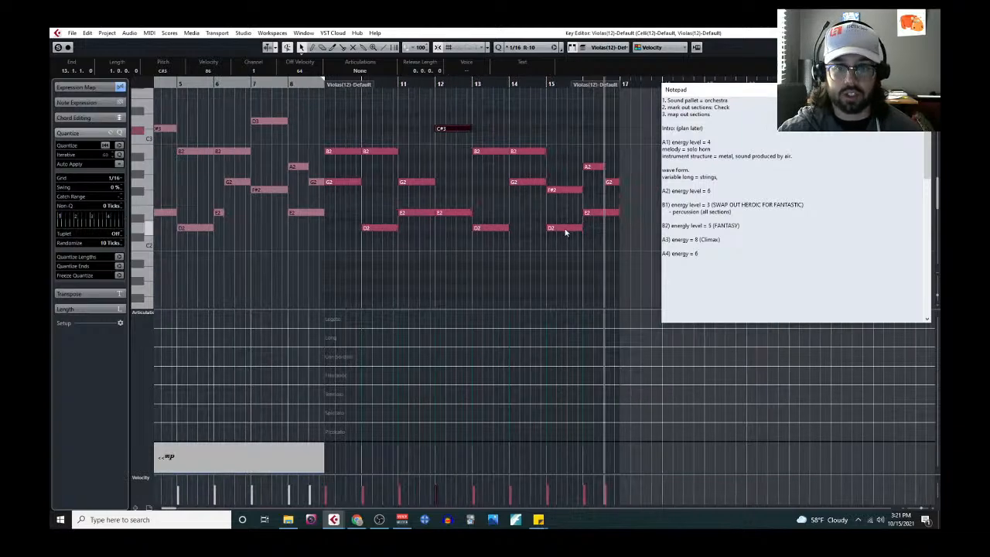
click(565, 227)
key(shift+Up)
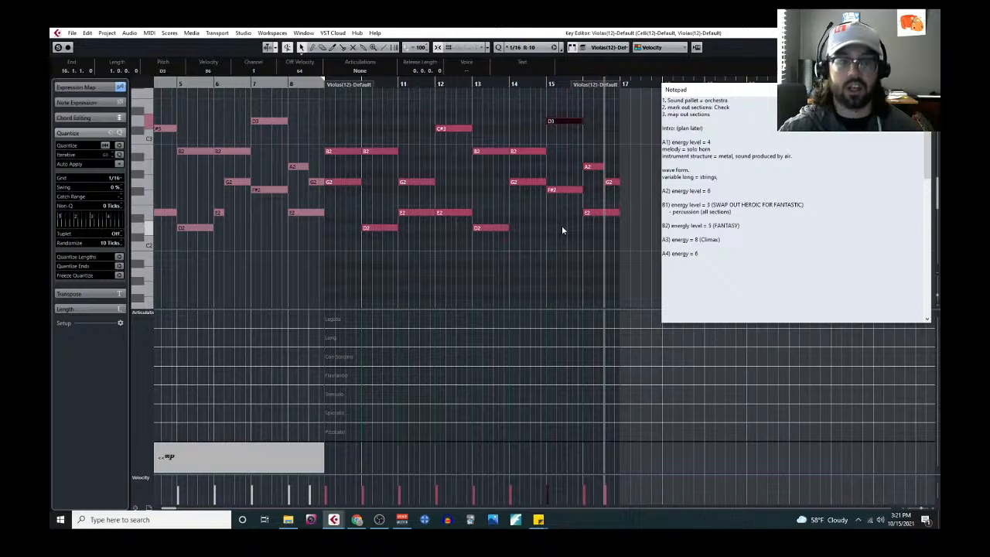
Split the viola G2 in bar 9 at its last eighth note, 9.7.1.0.
scroll(495, 205, left, 4)
right_click(504, 201)
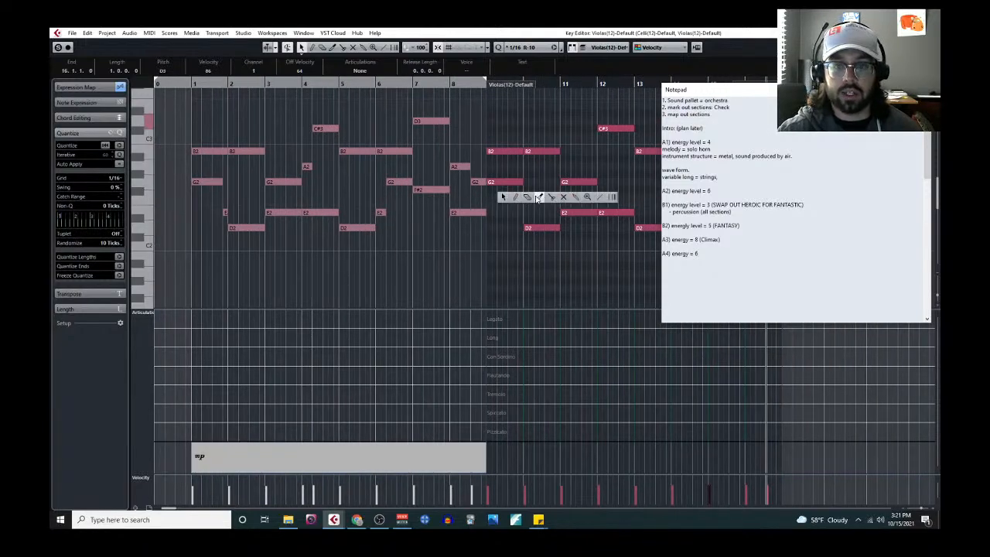
click(552, 199)
scroll(517, 192, up, 3)
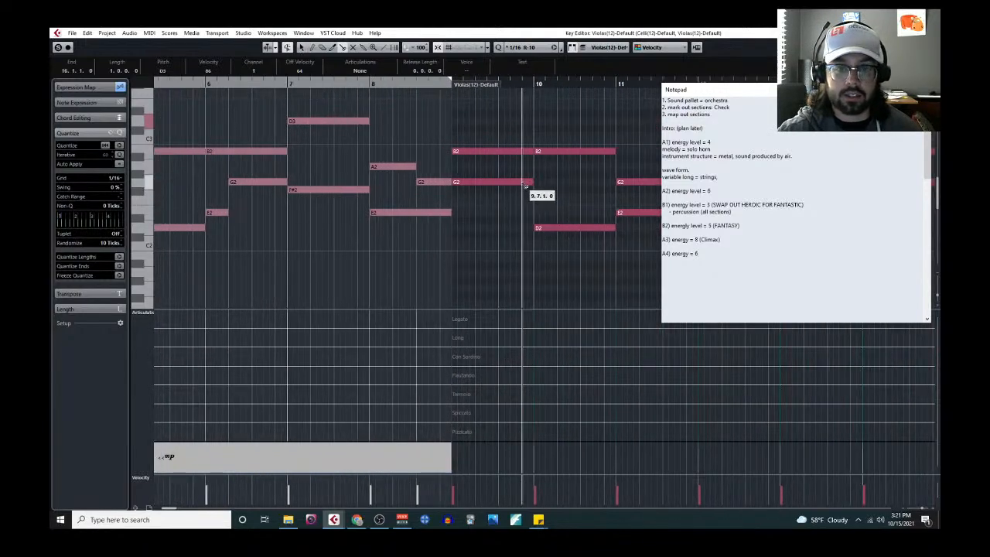
scroll(536, 186, left, 4)
scroll(481, 218, right, 5)
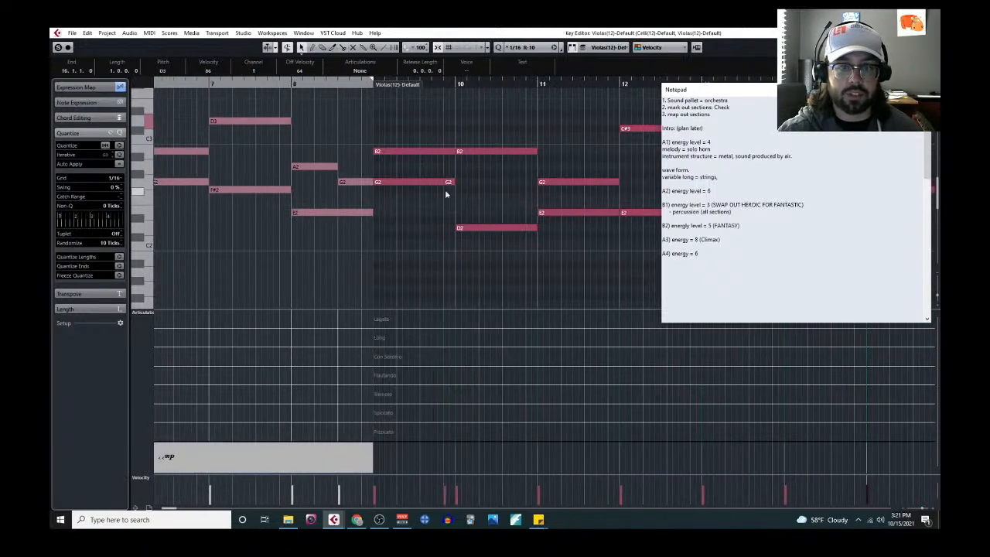
scroll(449, 195, down, 2)
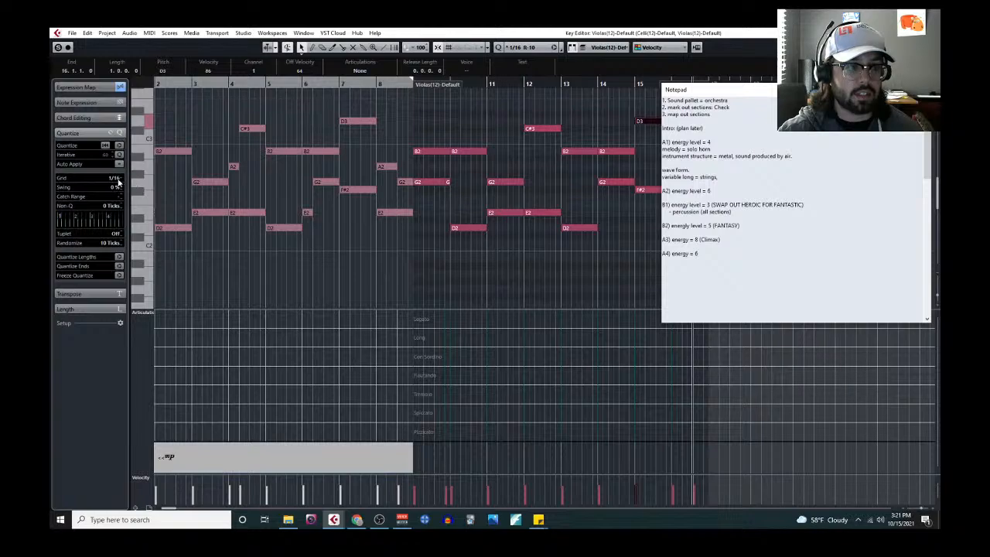
Set the quantize grid to 1/8 and lower the split-off end of bar 9's G2 to E2.
click(114, 178)
click(116, 215)
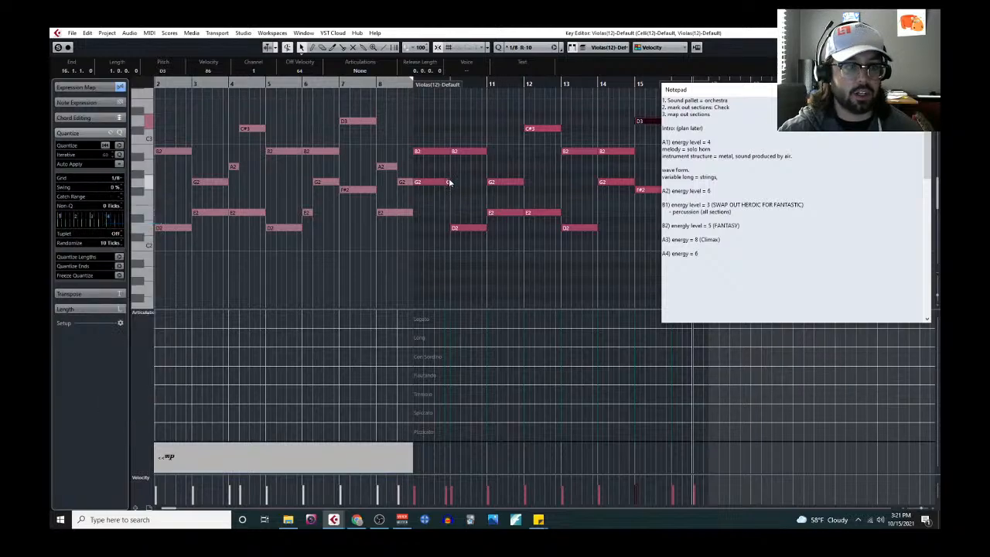
scroll(495, 194, left, 2)
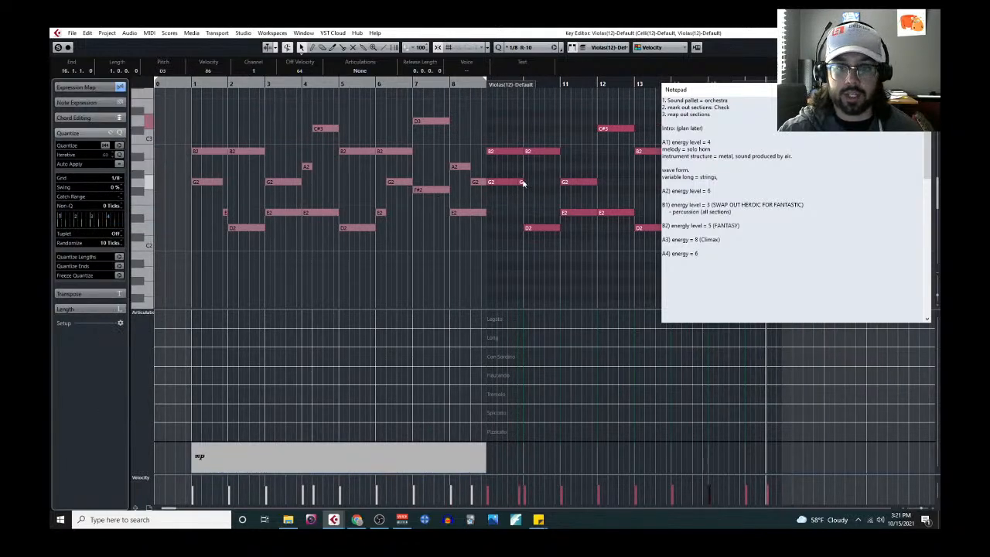
click(522, 183)
key(Down)
key(Down)
key(Down)
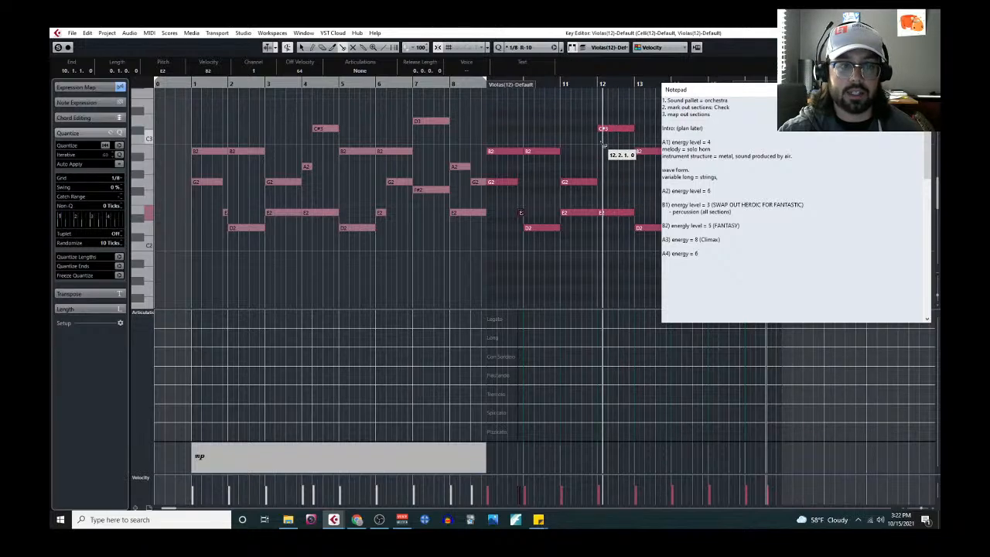
scroll(611, 133, up, 5)
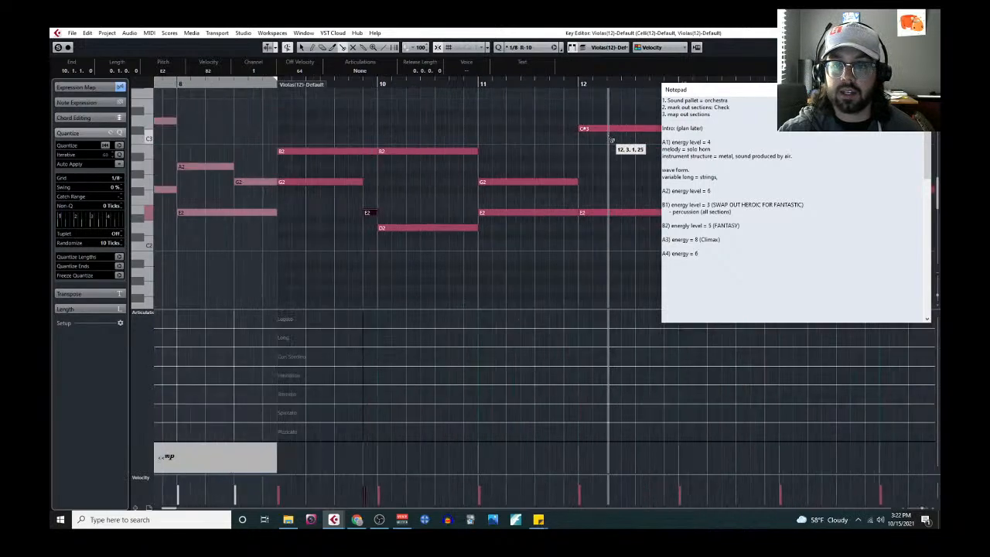
Split the viola C#3 in bar 12 at 12.3.1.0 and lower its first portion to A2.
scroll(607, 133, down, 5)
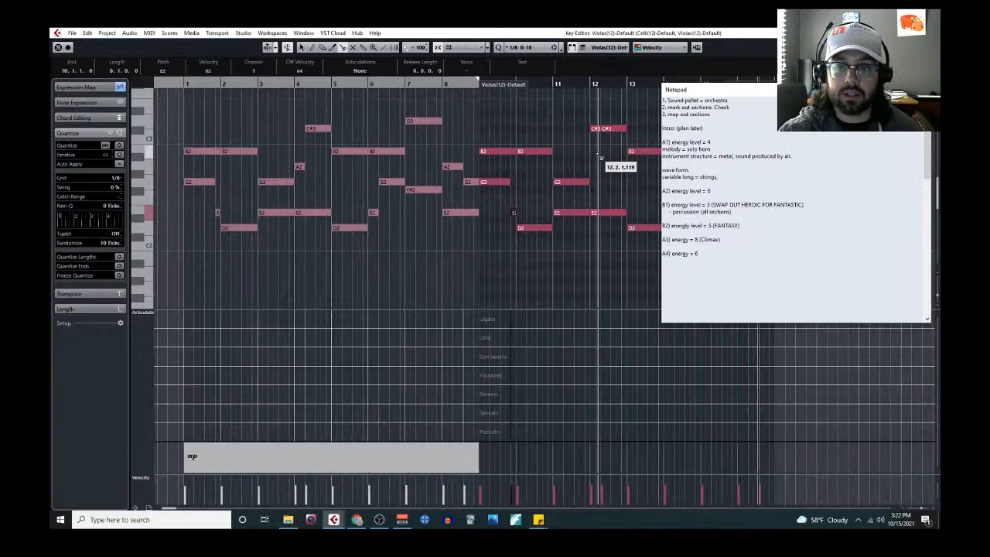
drag(601, 137, 596, 165)
scroll(562, 208, down, 2)
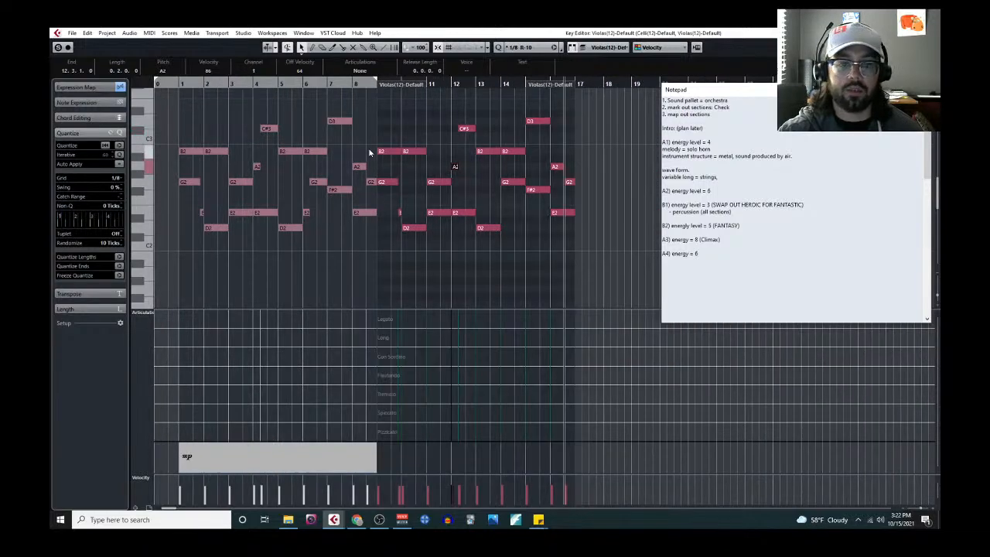
Replace the viola notes in bars 9 to 16 with a copy of the viola and cello notes from bars 1 to 8.
drag(389, 106, 578, 265)
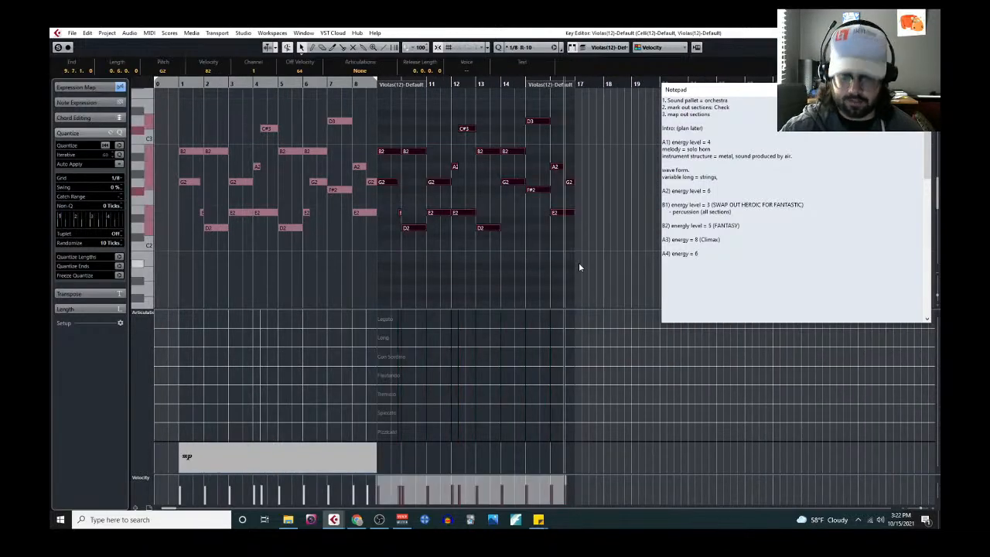
key(Delete)
drag(171, 108, 371, 251)
scroll(388, 98, up, 2)
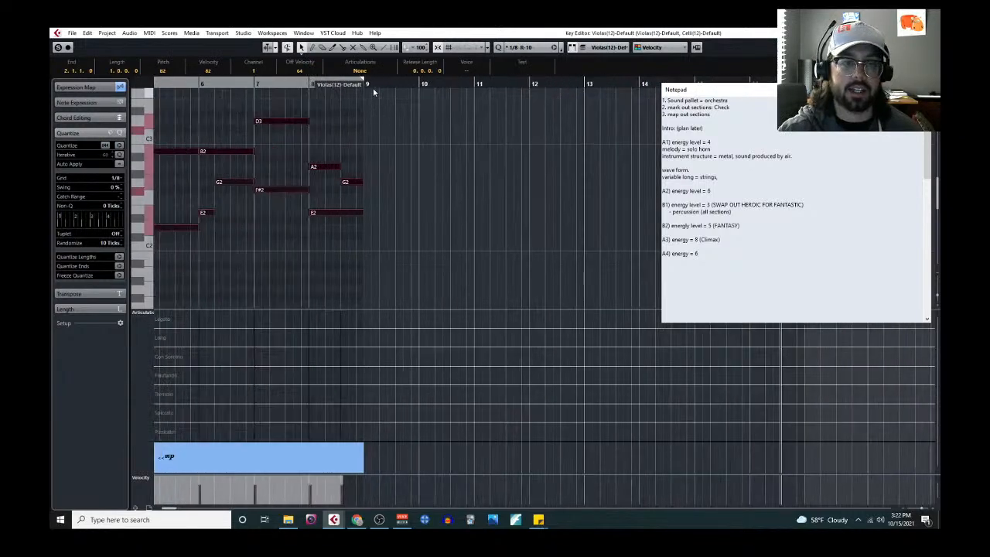
click(367, 85)
key(ctrl+v)
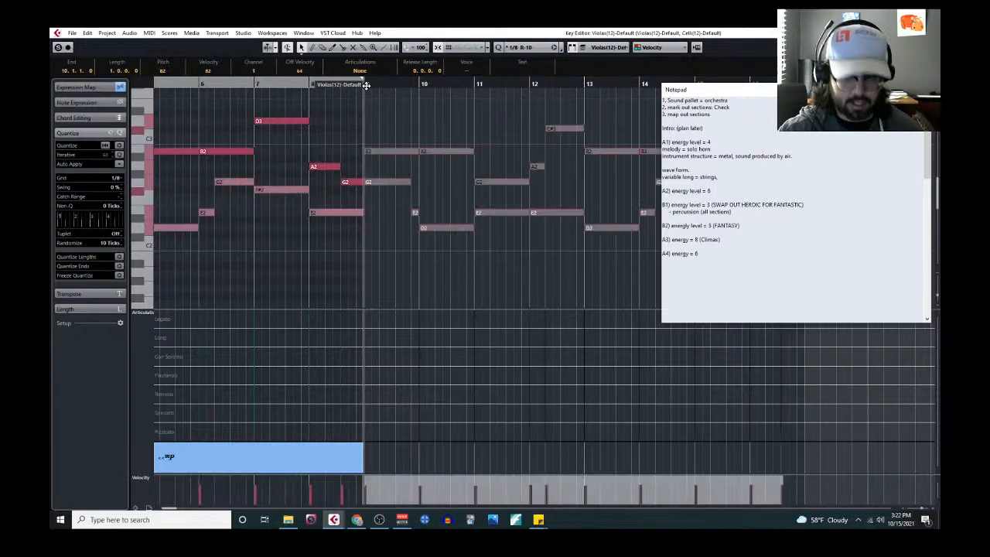
Remove all the pasted notes from bars 9 to 16.
scroll(426, 209, down, 3)
click(404, 183)
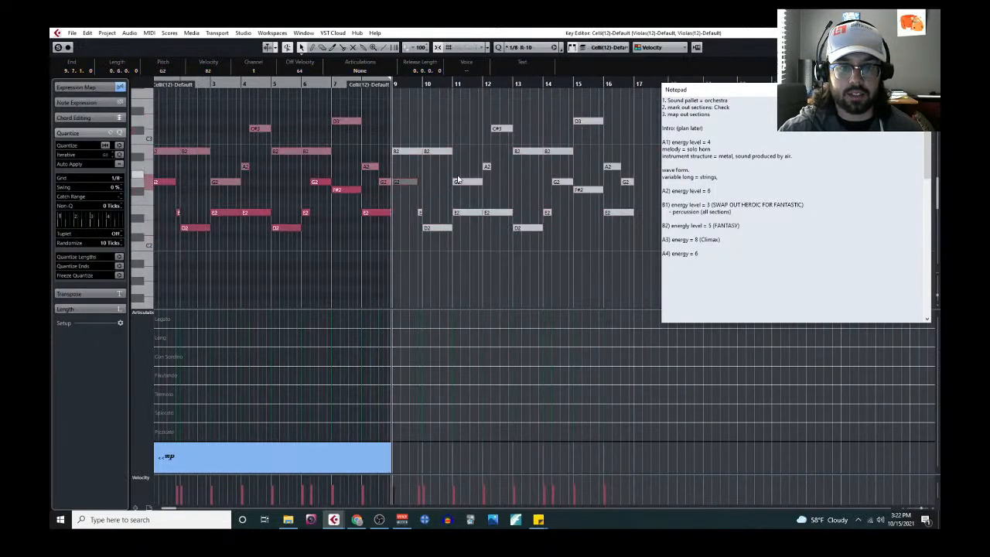
click(425, 174)
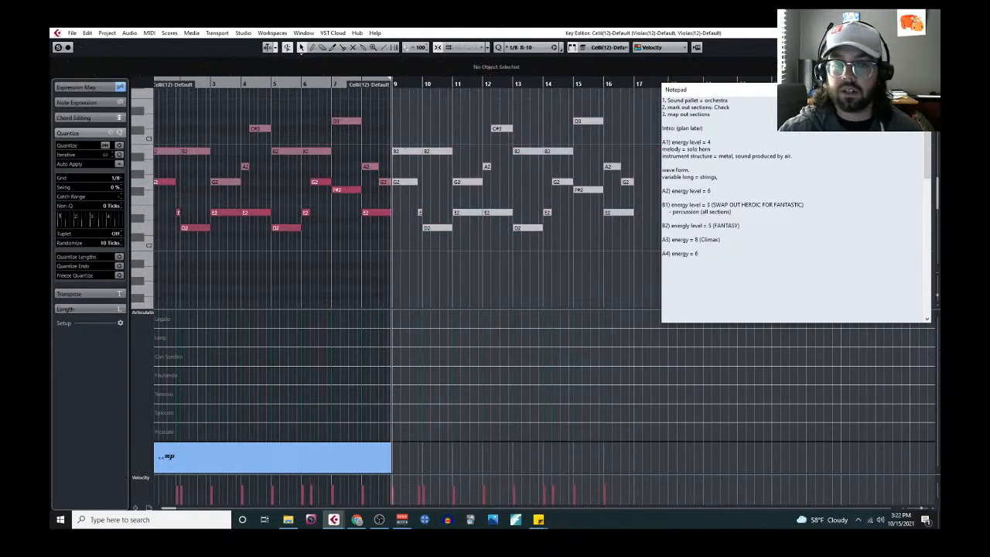
drag(407, 102, 636, 256)
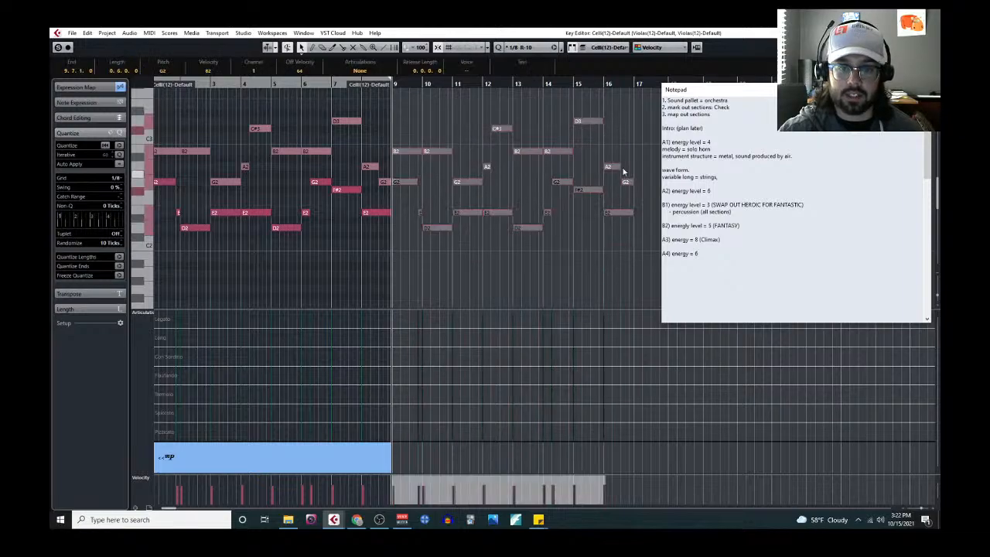
key(Delete)
Open only the second Violas(12) part in its own Key Editor and paste the copied notes starting at bar 9.
click(930, 33)
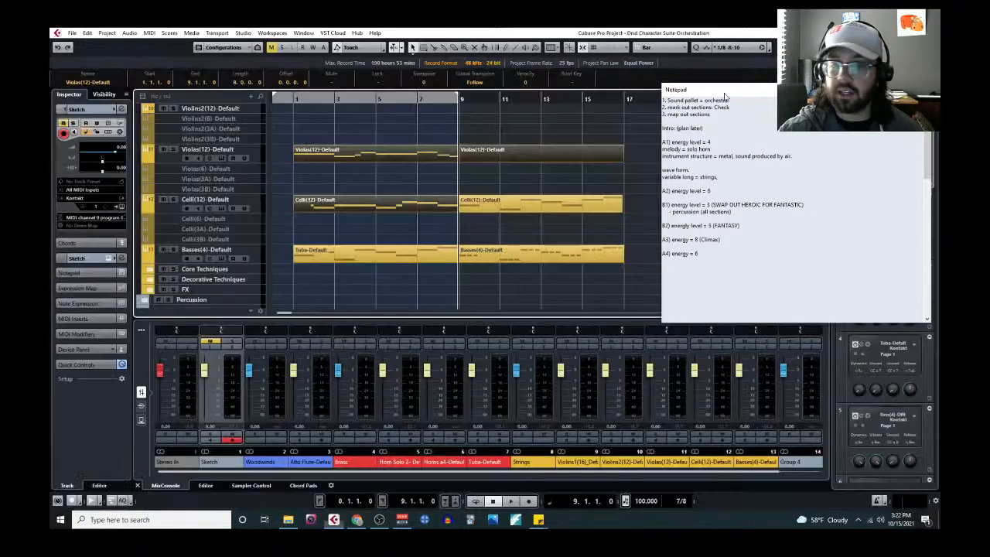
click(499, 152)
click(149, 32)
click(170, 41)
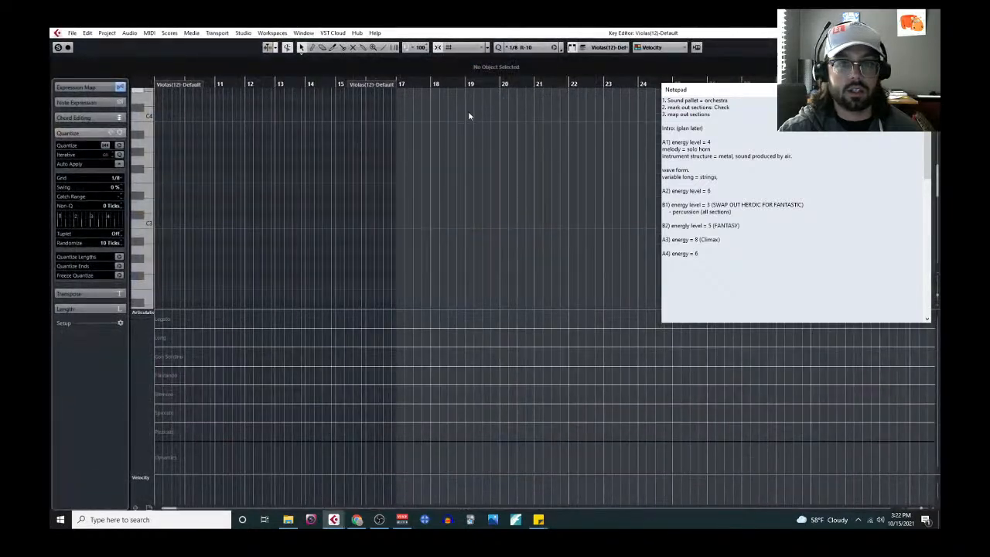
scroll(354, 176, left, 2)
key(ctrl+v)
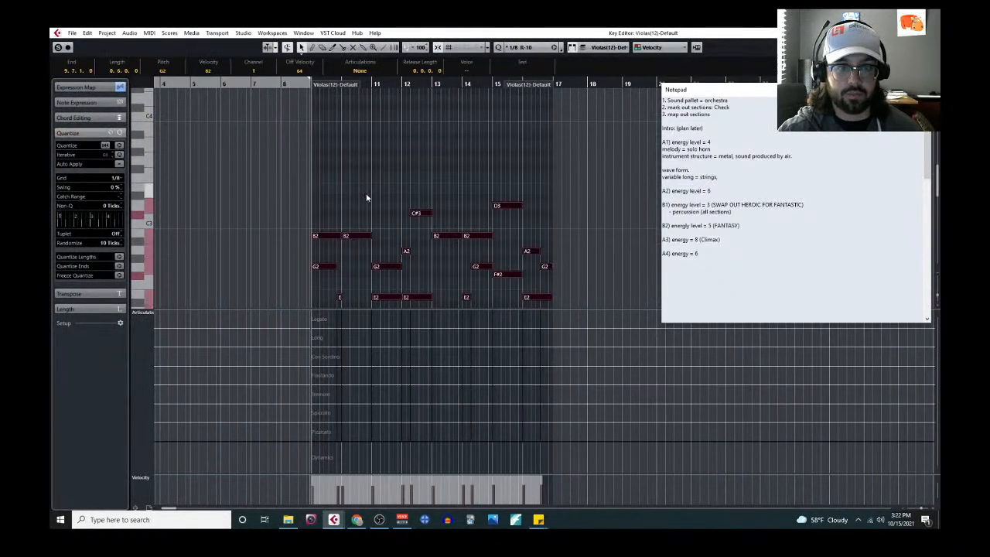
Transpose all the viola notes in bars 9 to 16 up by one octave.
scroll(408, 183, down, 2)
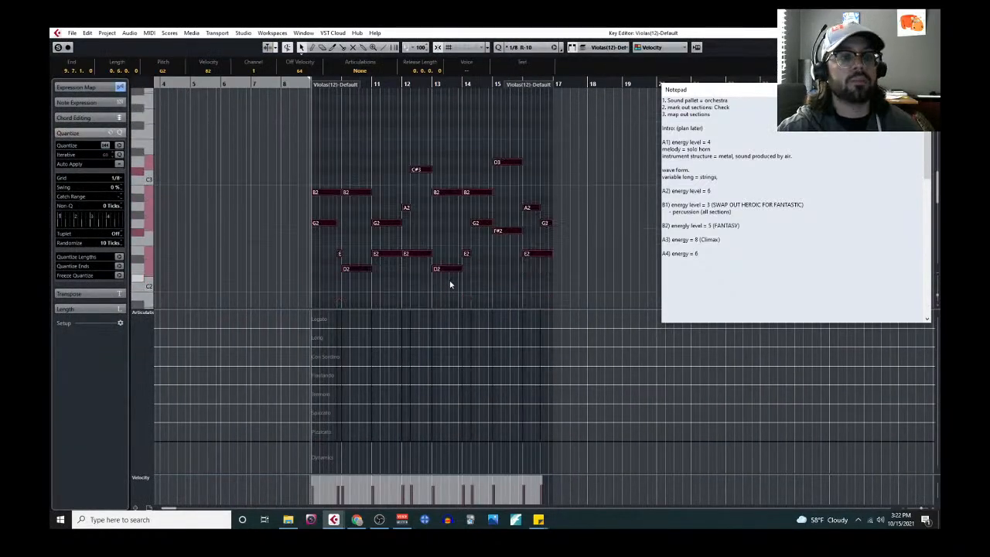
click(510, 293)
drag(320, 130, 631, 294)
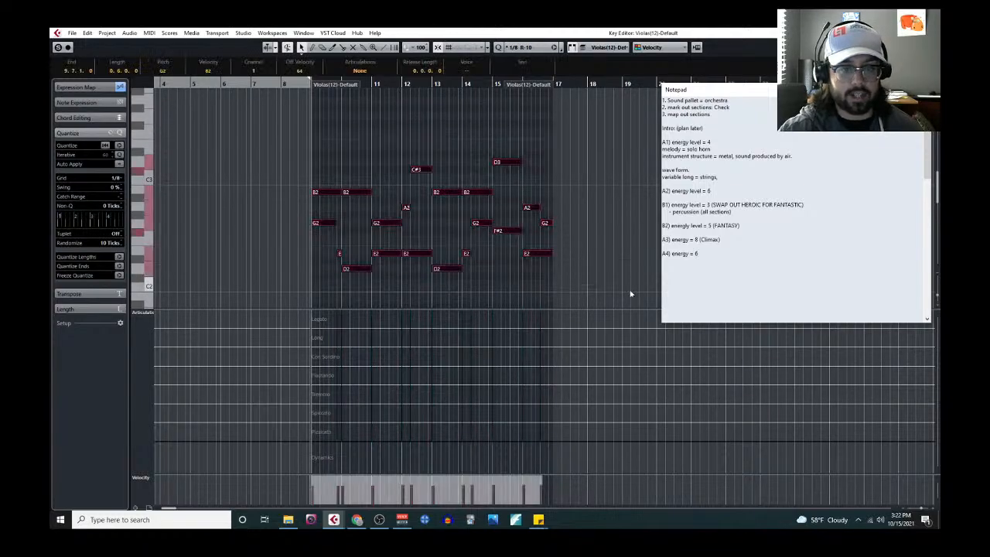
key(shift+Up)
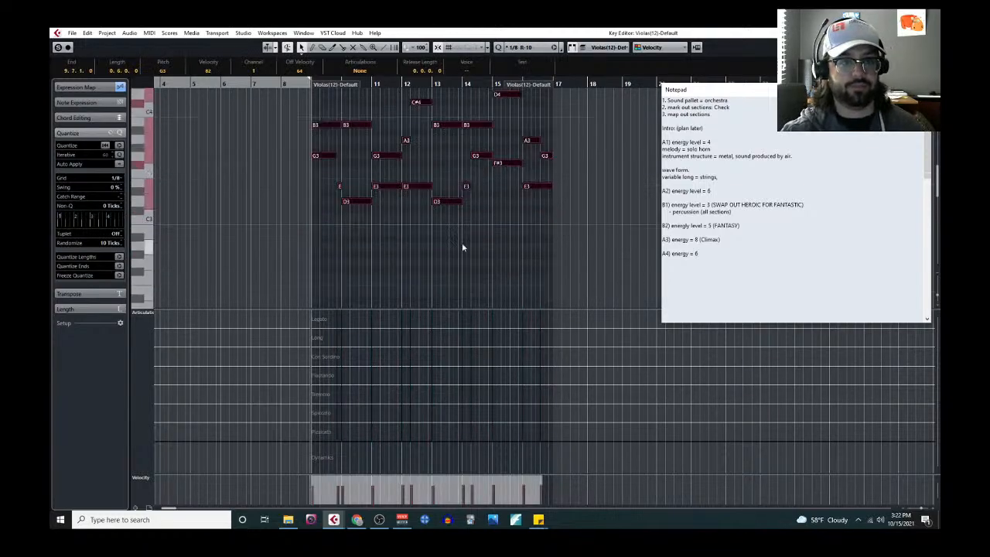
scroll(407, 278, up, 2)
scroll(408, 294, down, 1)
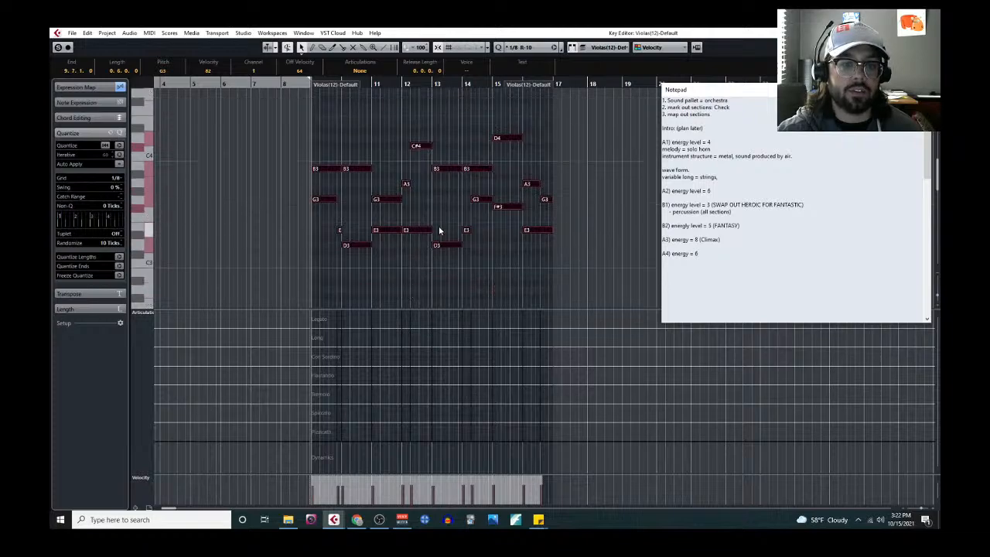
click(439, 226)
drag(312, 187, 363, 259)
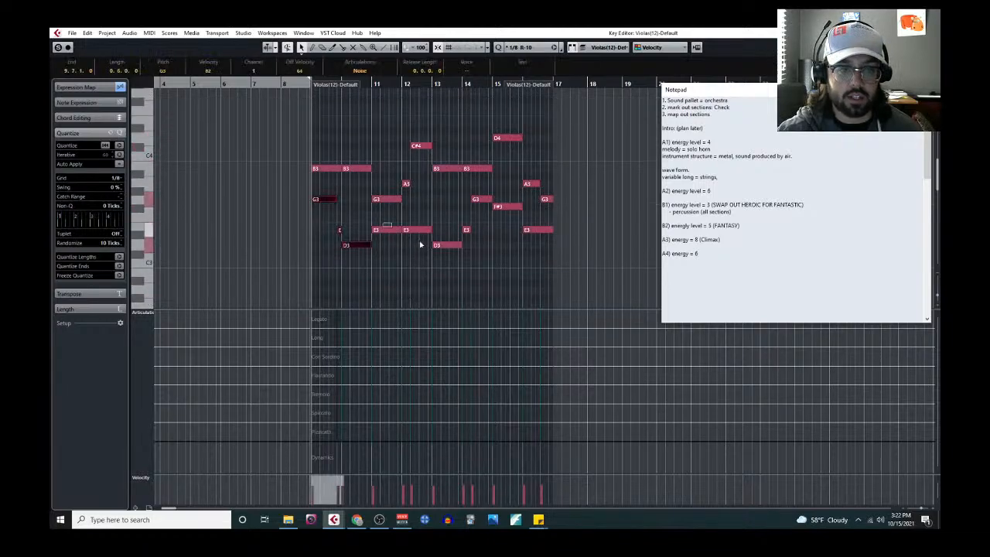
drag(382, 221, 514, 282)
drag(473, 182, 523, 232)
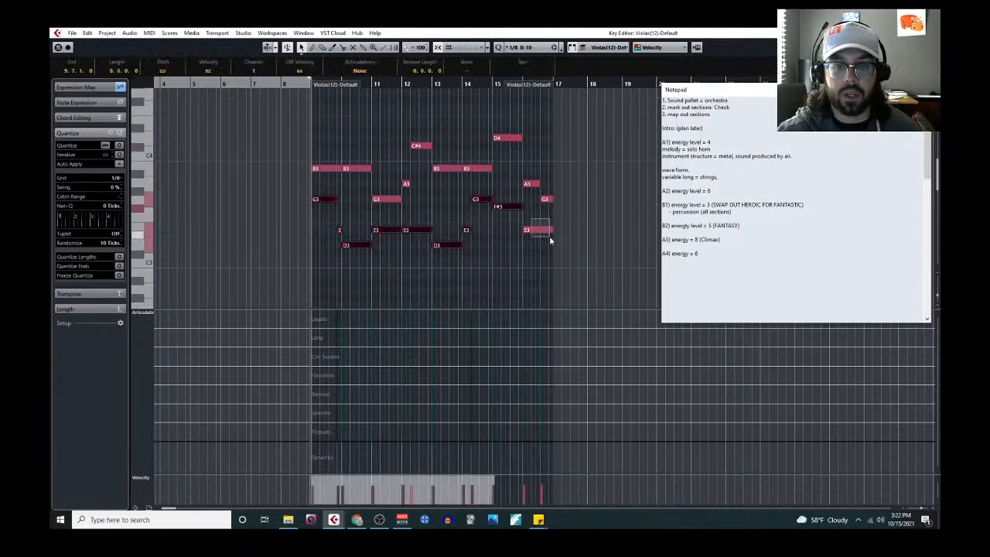
shift+click(548, 231)
key(h)
key(h)
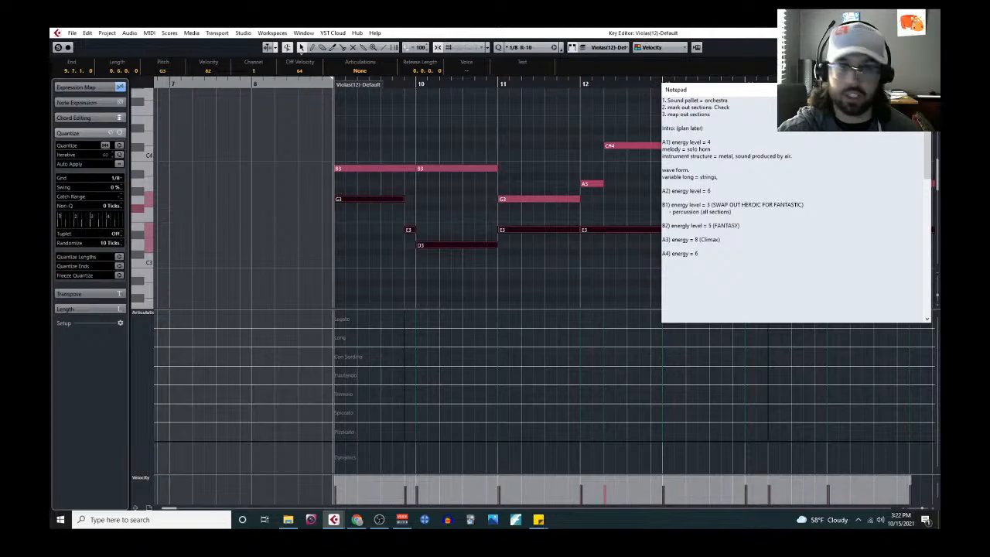
key(Return)
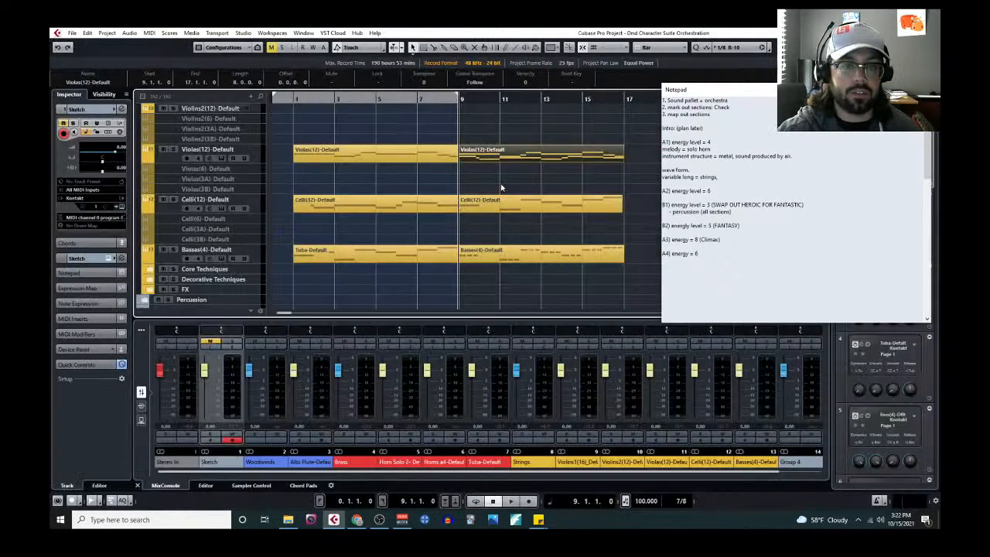
Open the Violas(12) part starting at bar 9 in the Key Editor and transpose all its notes down one octave.
scroll(498, 197, up, 2)
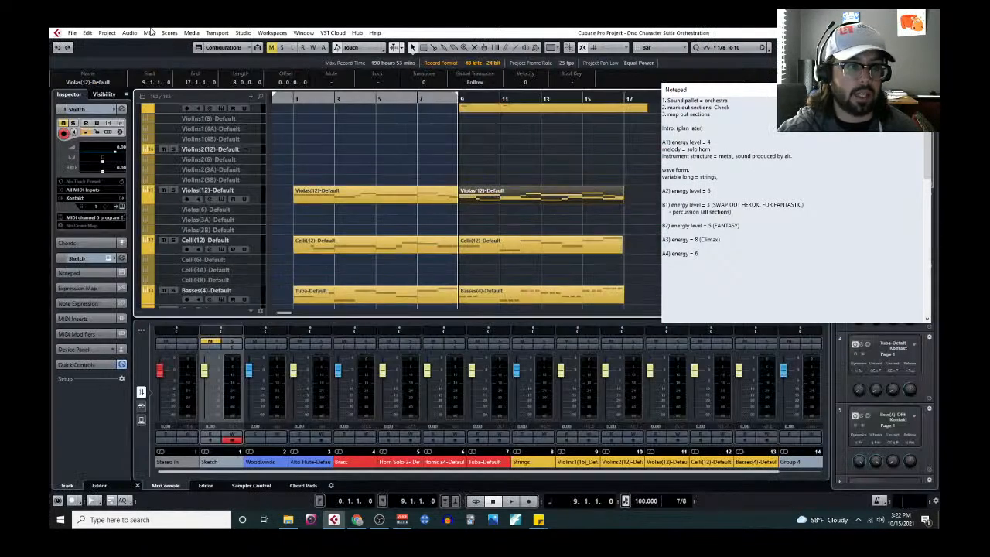
click(149, 33)
click(166, 41)
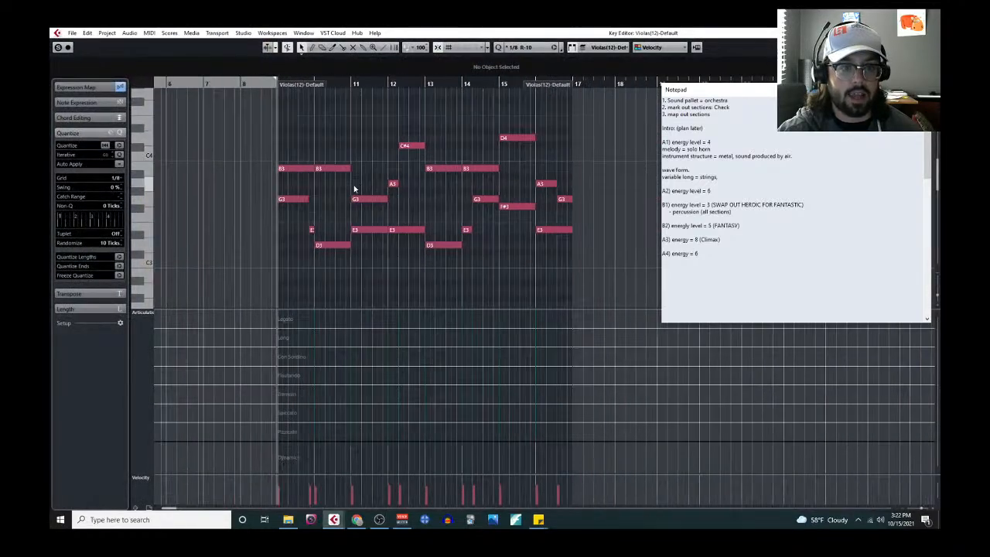
drag(289, 120, 563, 270)
key(shift+Down)
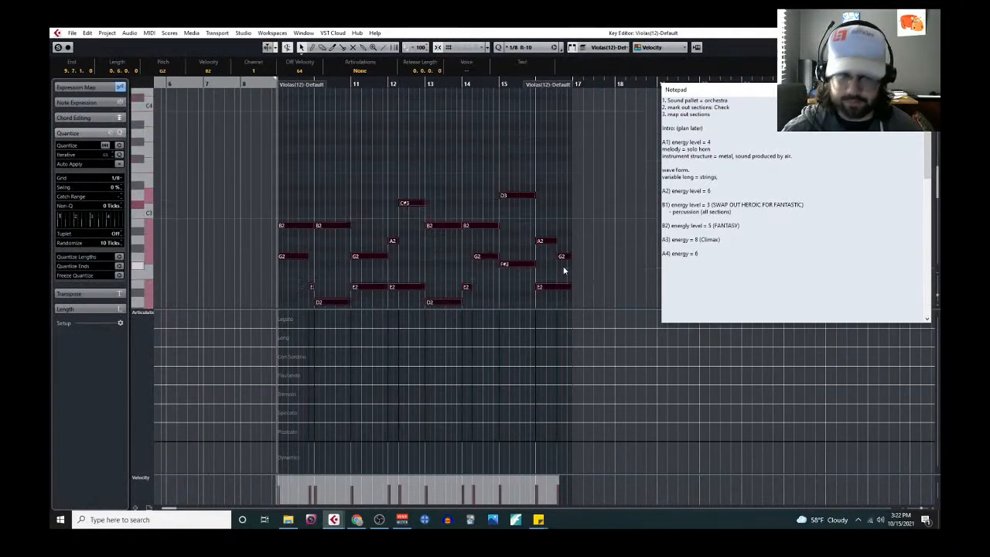
scroll(542, 266, down, 2)
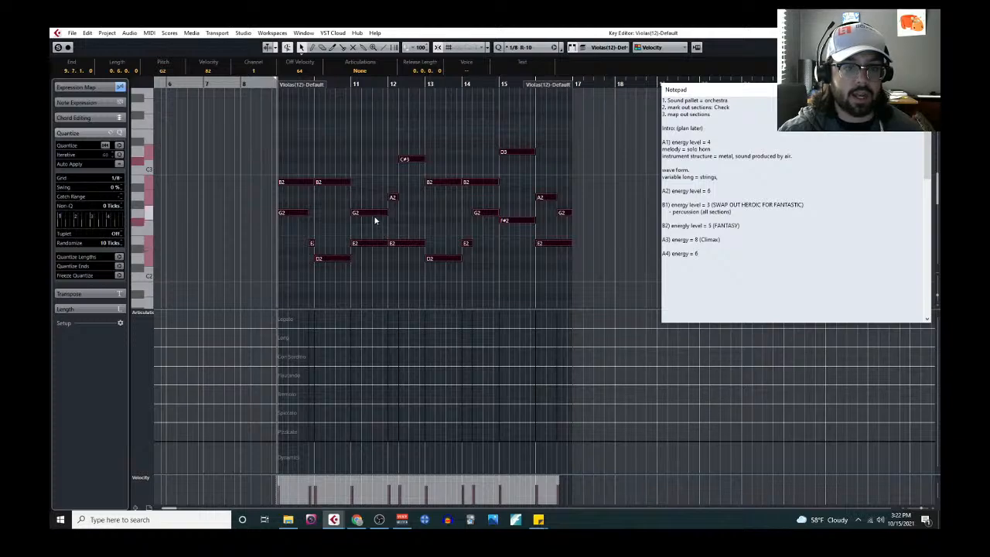
Cut the upper-line notes from the Violas(12) part, from the B2 in bar 9 to the G2 in bar 16.
click(373, 214)
click(524, 223)
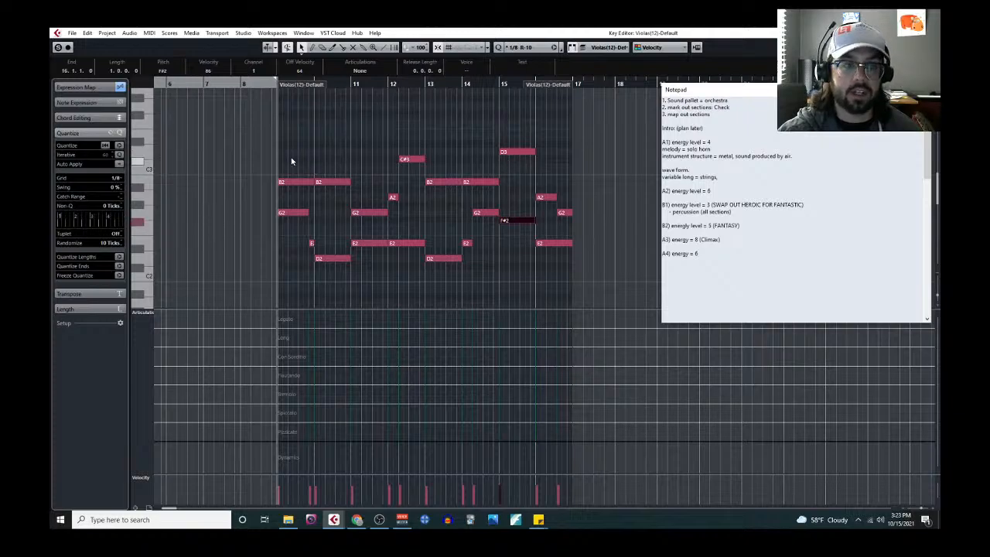
drag(292, 160, 370, 195)
drag(375, 189, 405, 226)
drag(398, 125, 510, 185)
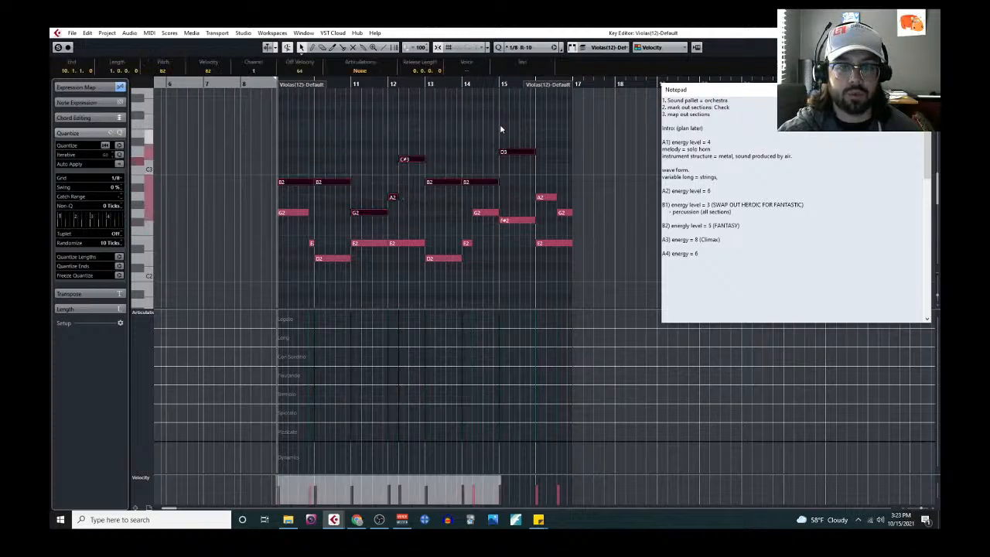
drag(508, 132, 568, 198)
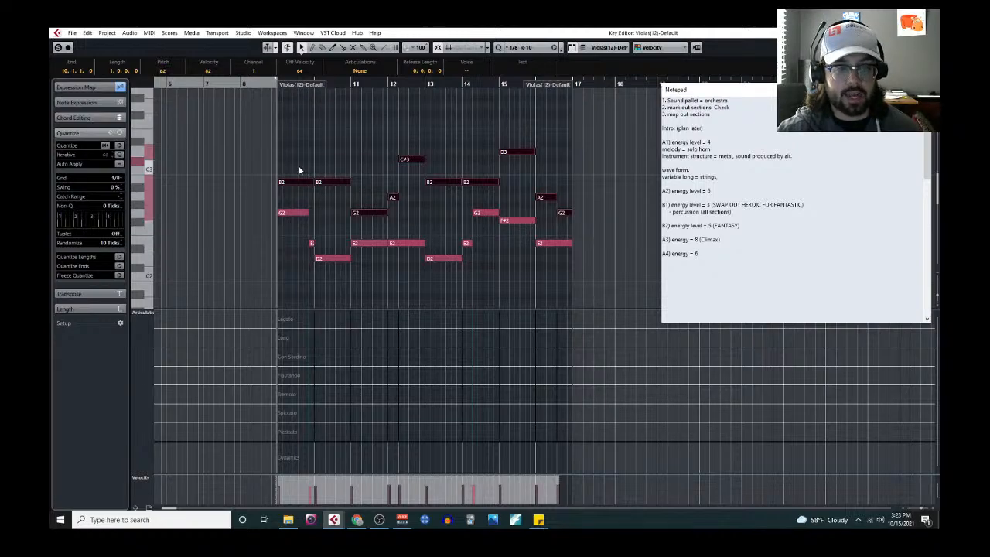
key(Delete)
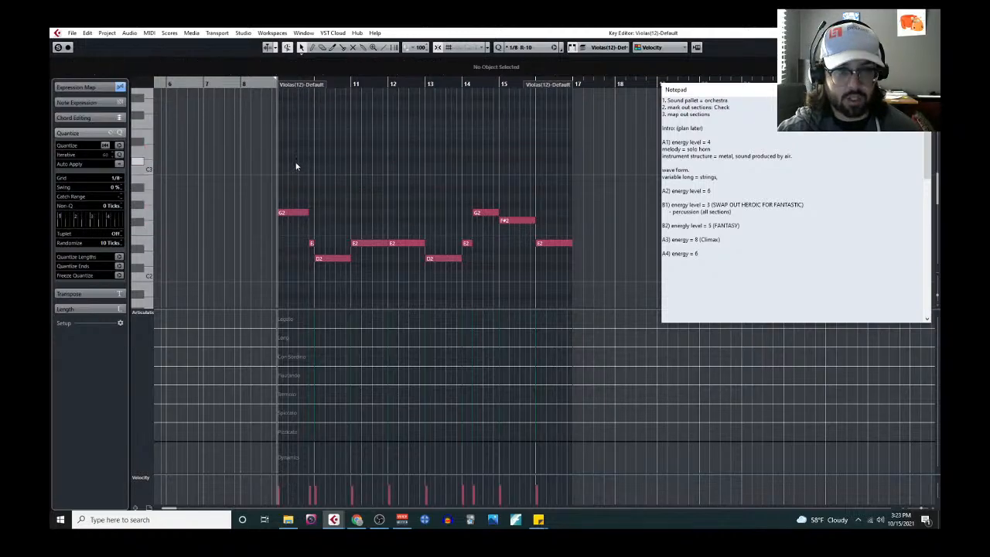
Transpose the remaining Violas(12) notes up one octave and close the Key Editor.
drag(295, 154, 589, 299)
key(shift+Up)
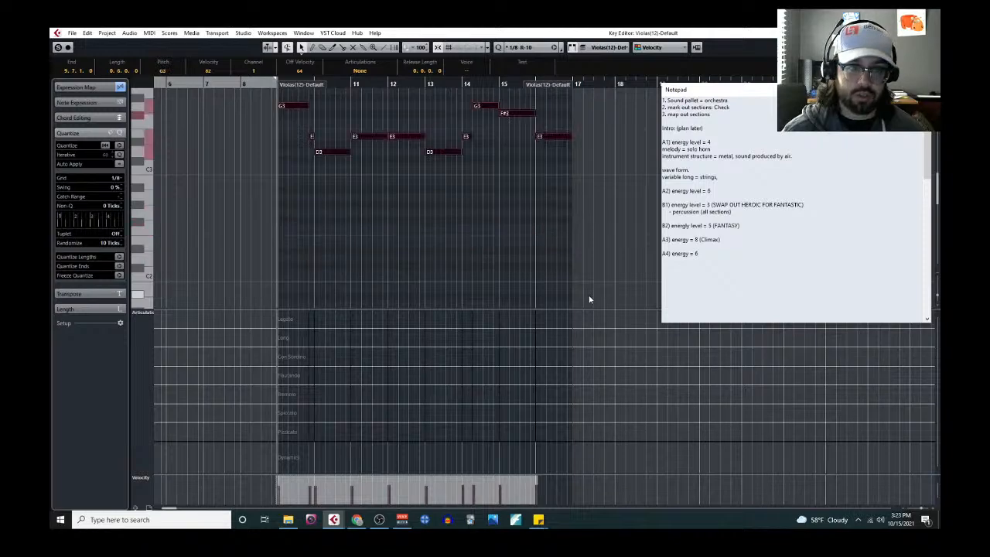
key(ctrl+e)
Paste the cut upper line onto the Violins2(12) track at bar 9 and open the new part in the Key Editor.
scroll(490, 196, up, 4)
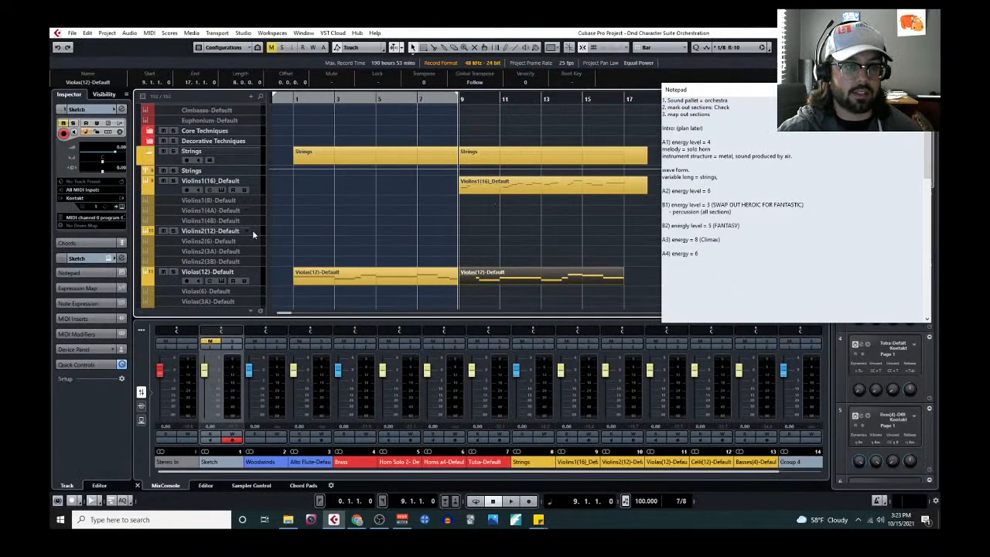
click(252, 232)
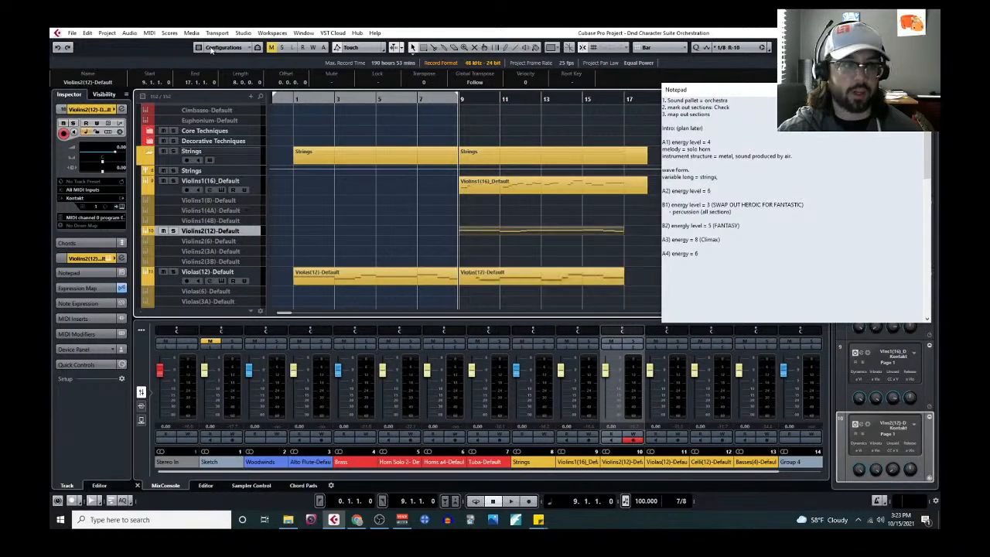
click(150, 33)
click(155, 44)
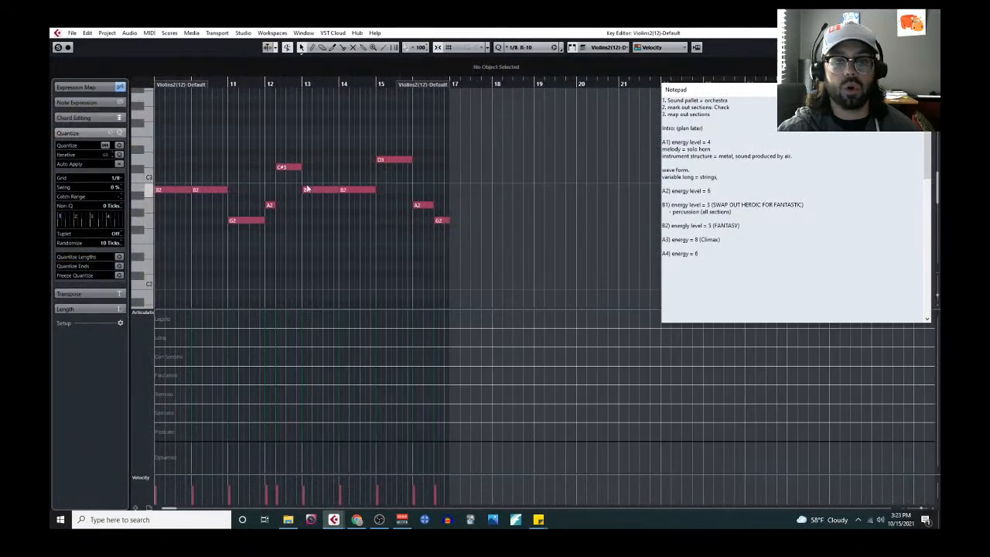
Transpose all Violins2(12) notes up one octave, start playback from bar 9 and return to the project view.
drag(182, 139, 445, 255)
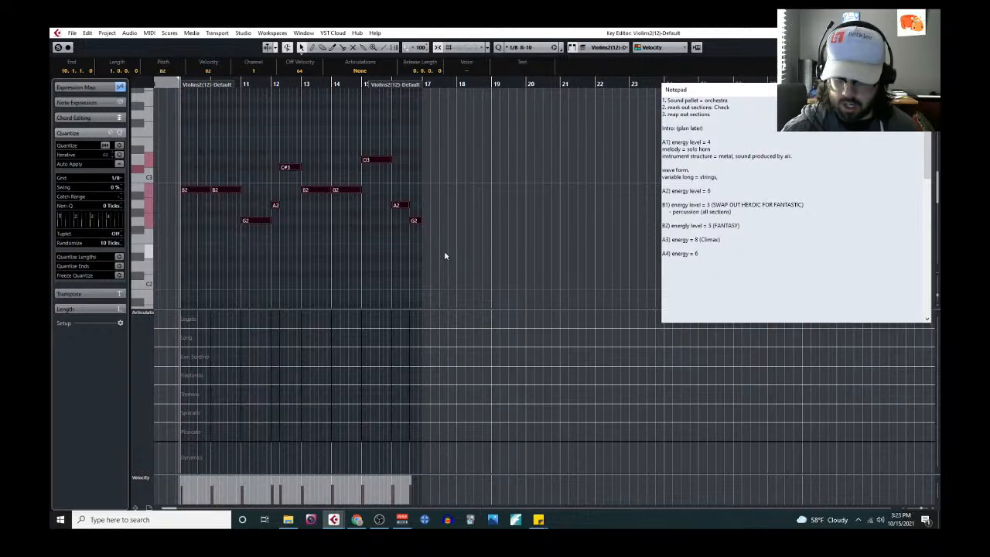
key(shift+Up)
key(space)
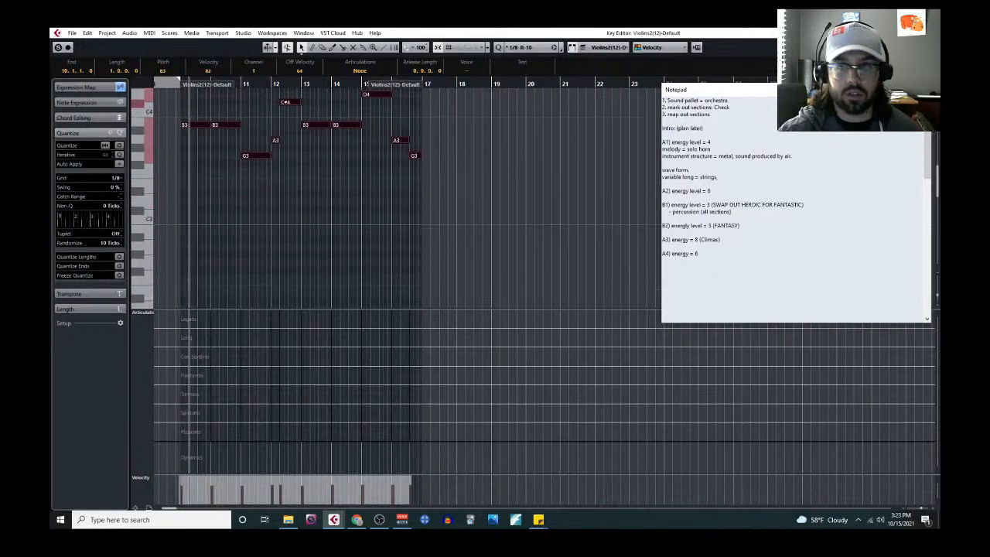
click(931, 34)
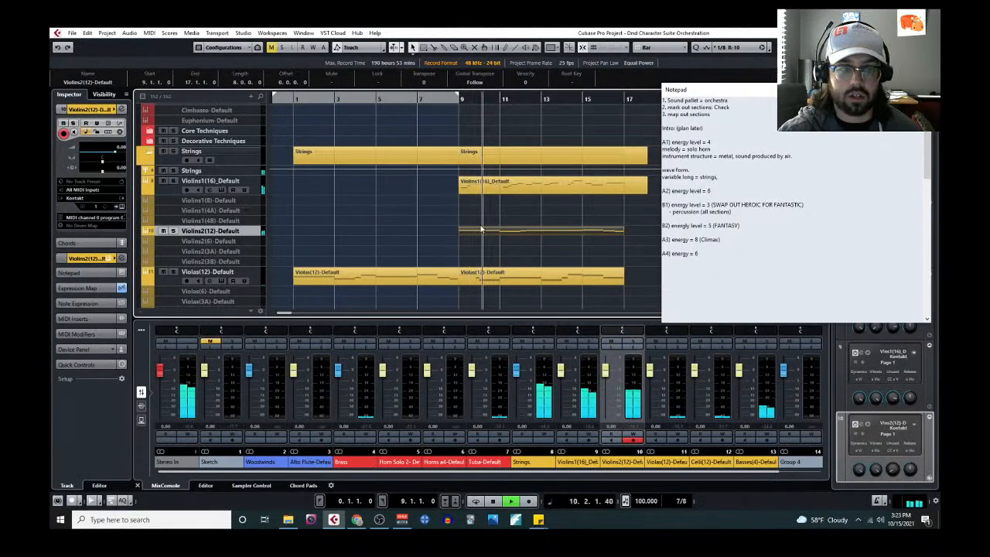
Reopen the Violins2(12) part in the Key Editor and draw an mf dynamic at its start in the dynamics lane.
click(149, 32)
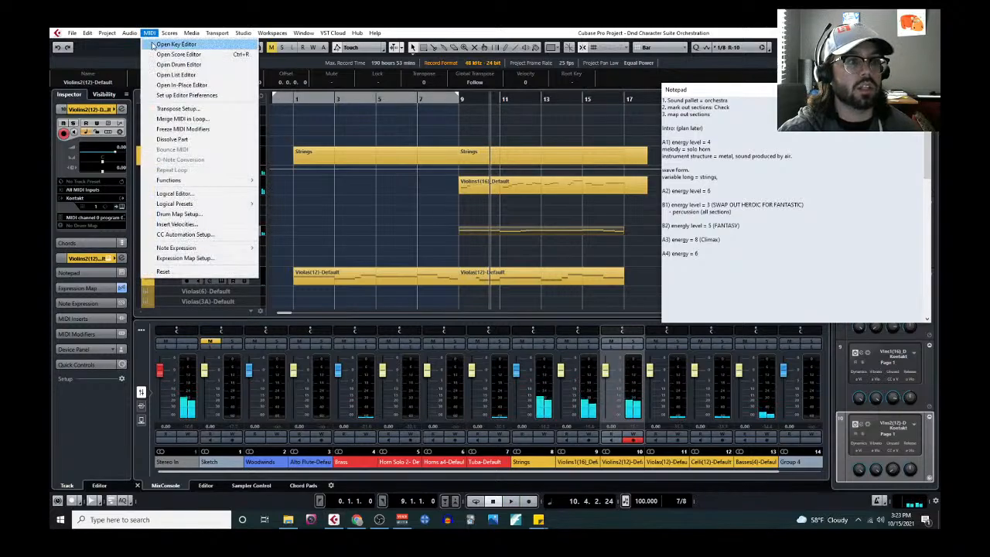
click(166, 44)
scroll(170, 278, left, 3)
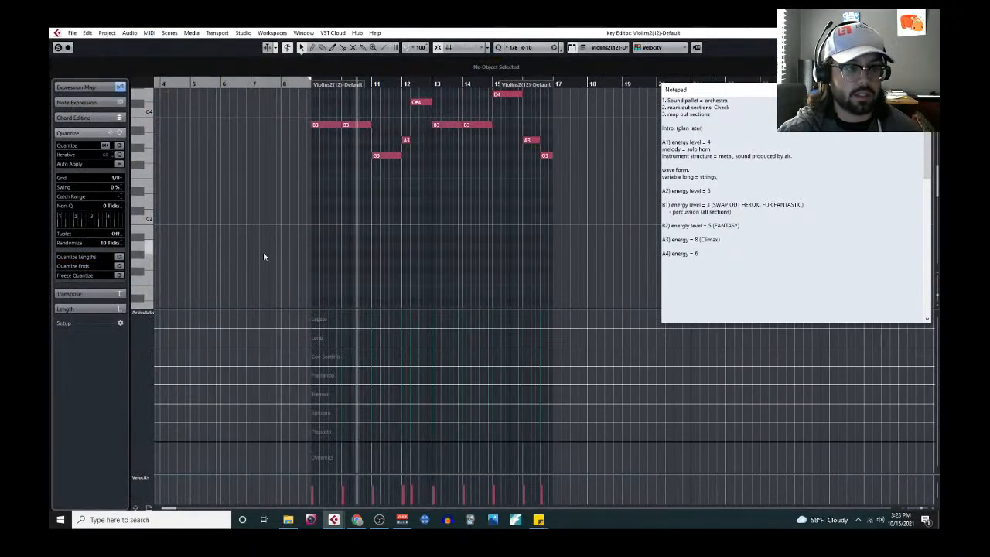
right_click(349, 299)
click(348, 272)
click(317, 455)
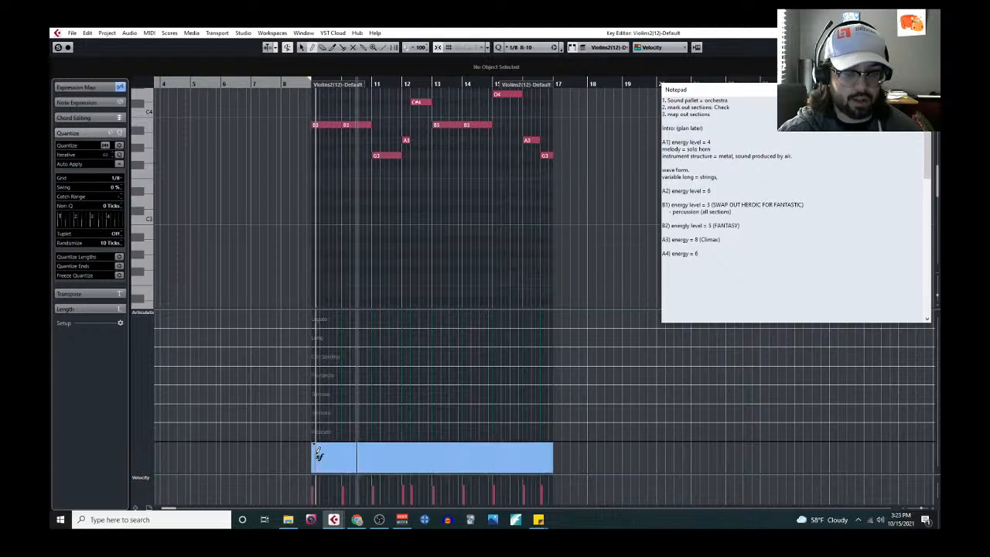
click(154, 317)
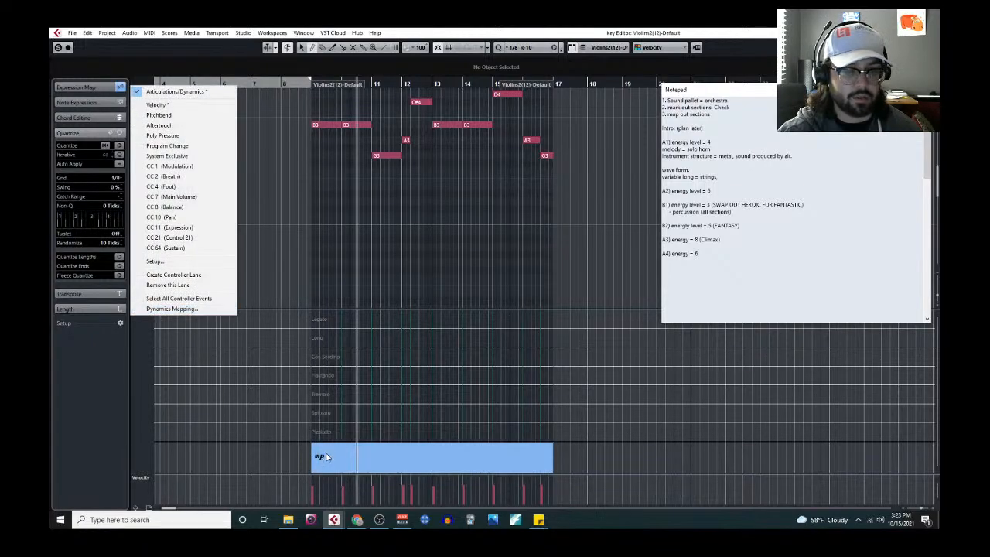
click(346, 227)
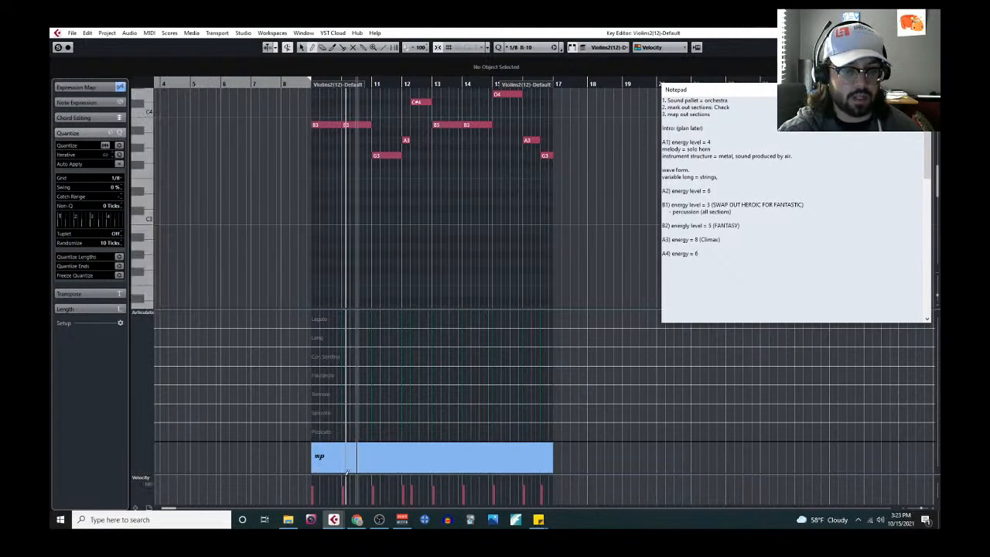
Set the dynamics mapping to change velocities, send volume as CC 11 (Expression) and send controller data.
click(155, 314)
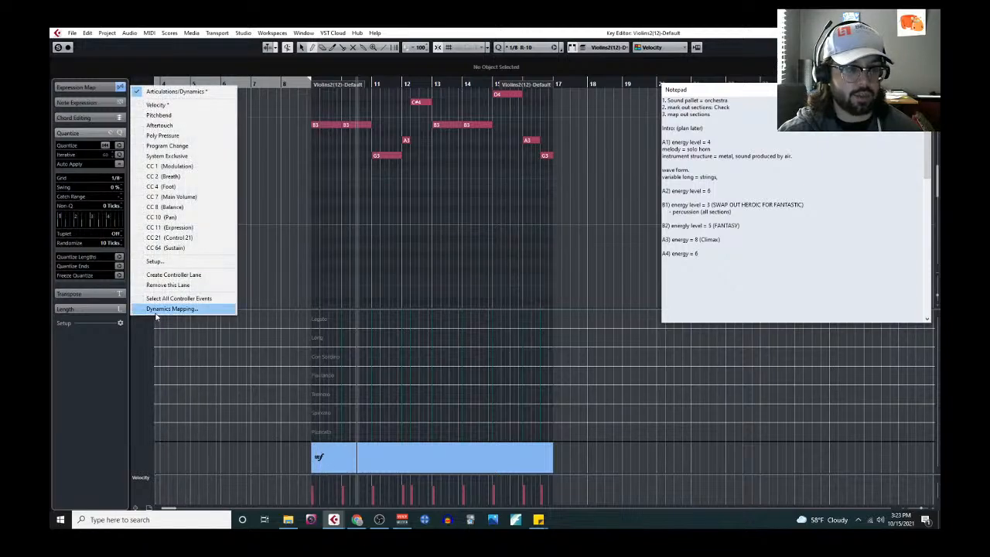
click(173, 309)
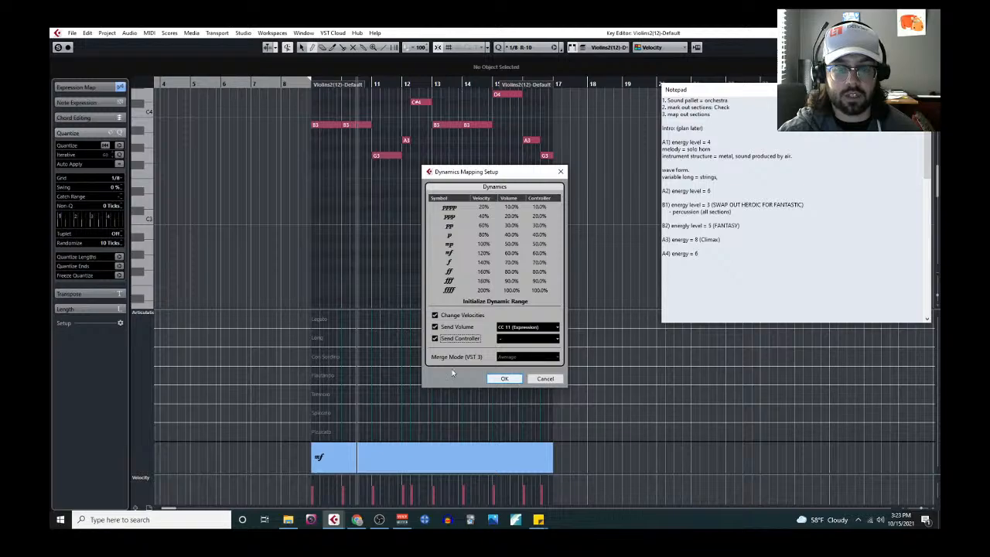
click(501, 378)
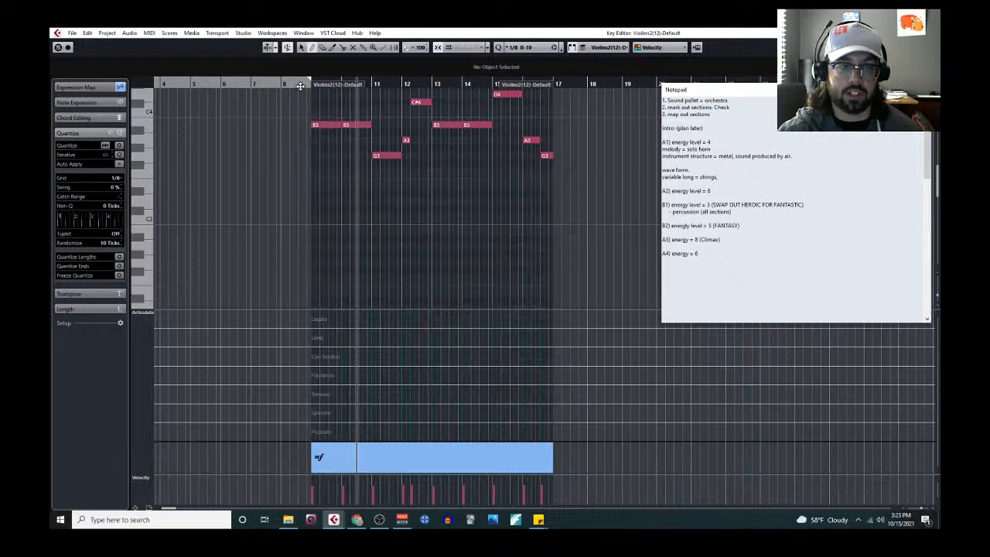
Enlarge the Key Editor's note area by shrinking the articulation lanes, and close the editor.
scroll(530, 251, up, 3)
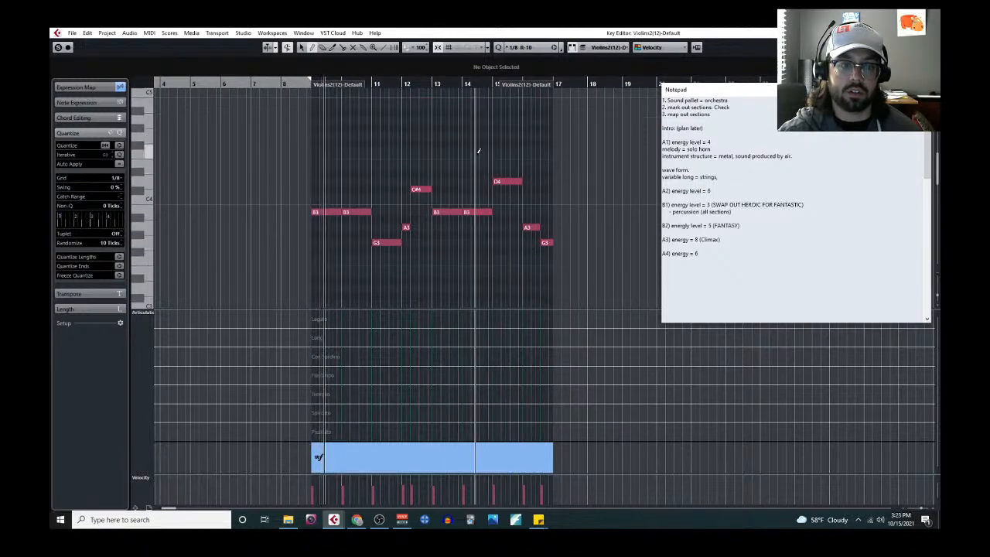
drag(466, 309, 481, 392)
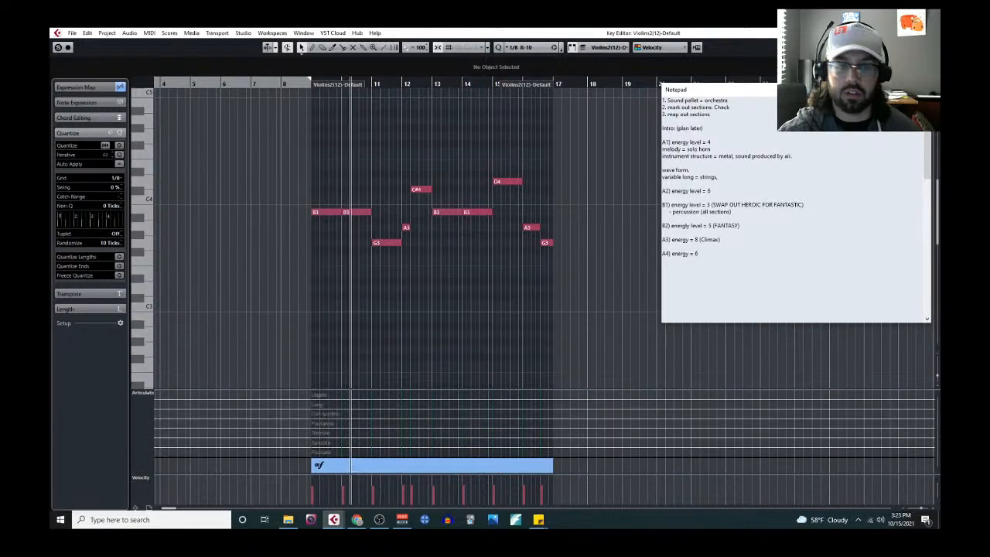
click(930, 33)
Add the Violins1(16) part to the selection and open it together with Violins2(12) in the Key Editor.
click(544, 191)
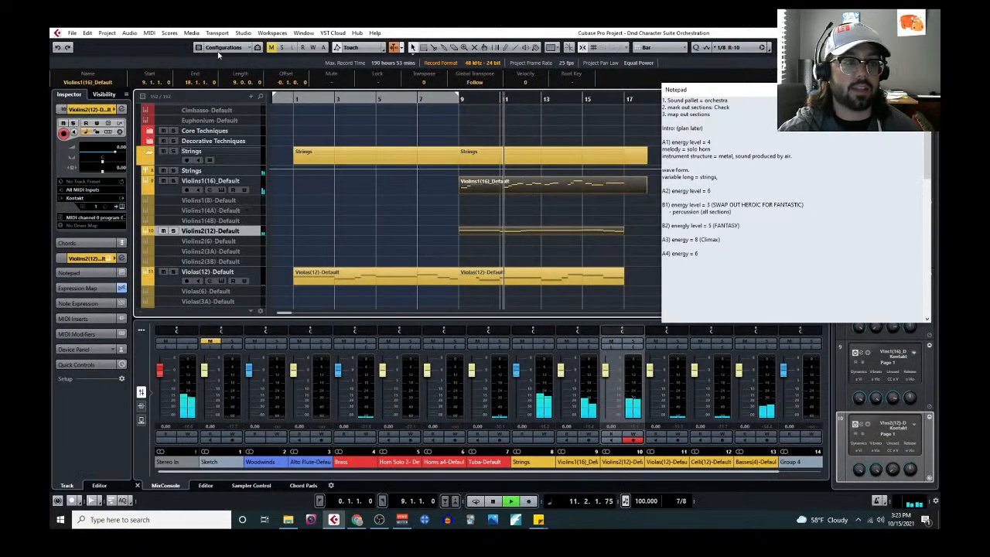
click(149, 32)
click(170, 44)
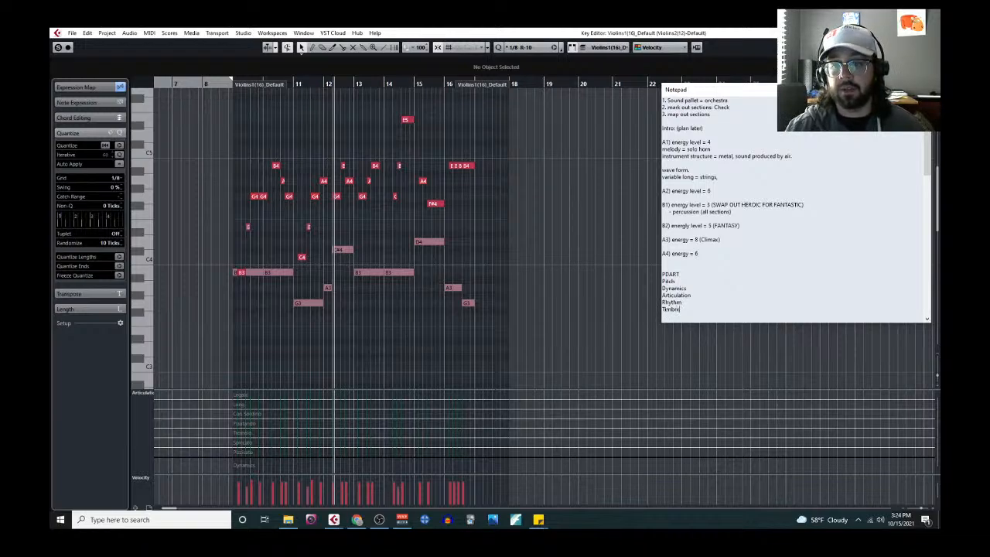
Insert a blank line between the PDART heading and the Pitch entry in the Notepad notes.
key(Return)
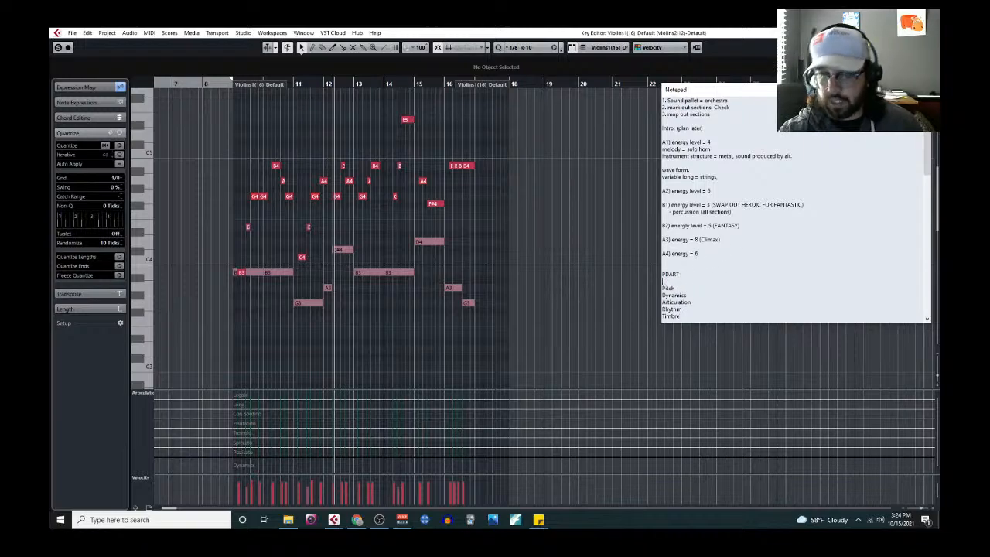
scroll(718, 294, down, 1)
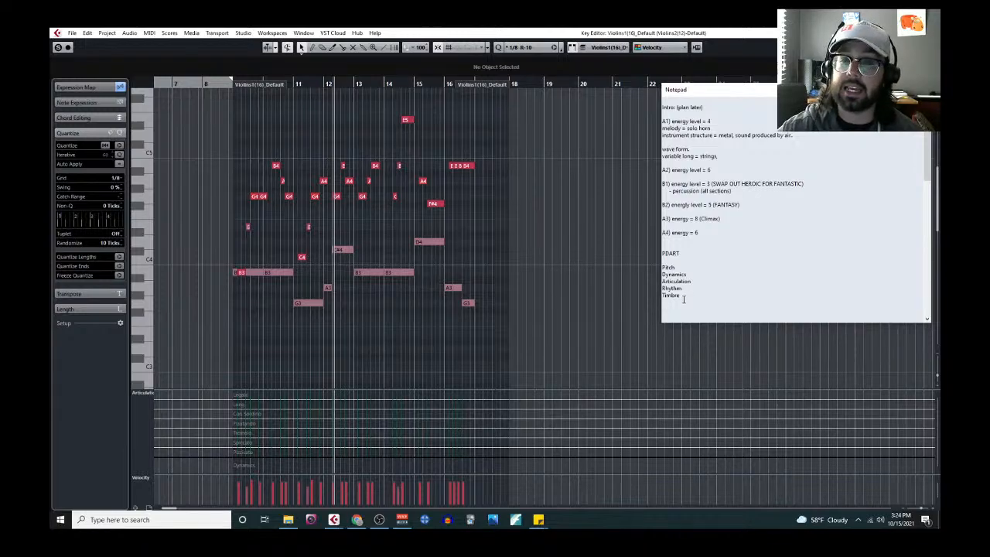
Make Violins2(12) the active part by selecting its B3 note in bar 10, and place the text cursor below Timbre in Notepad.
click(261, 197)
click(282, 271)
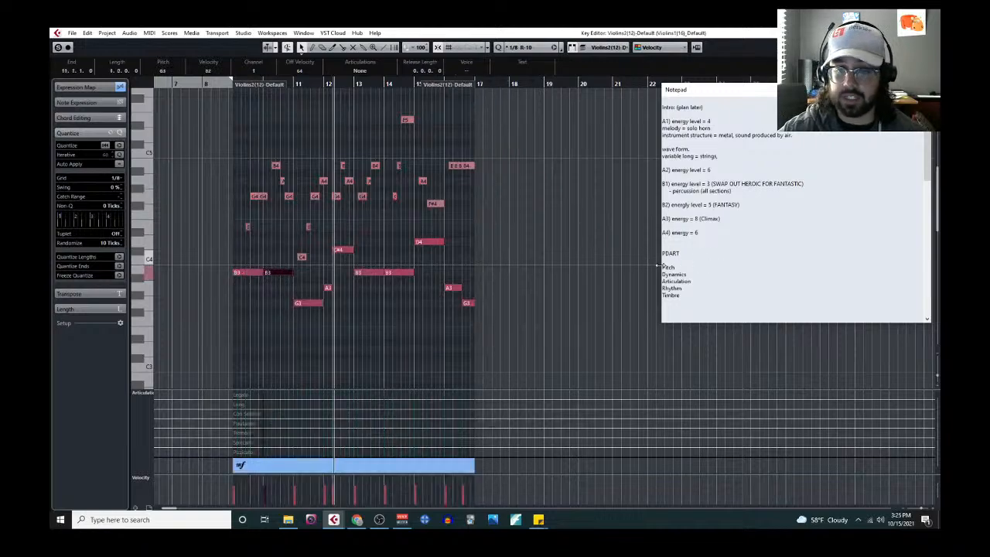
click(694, 296)
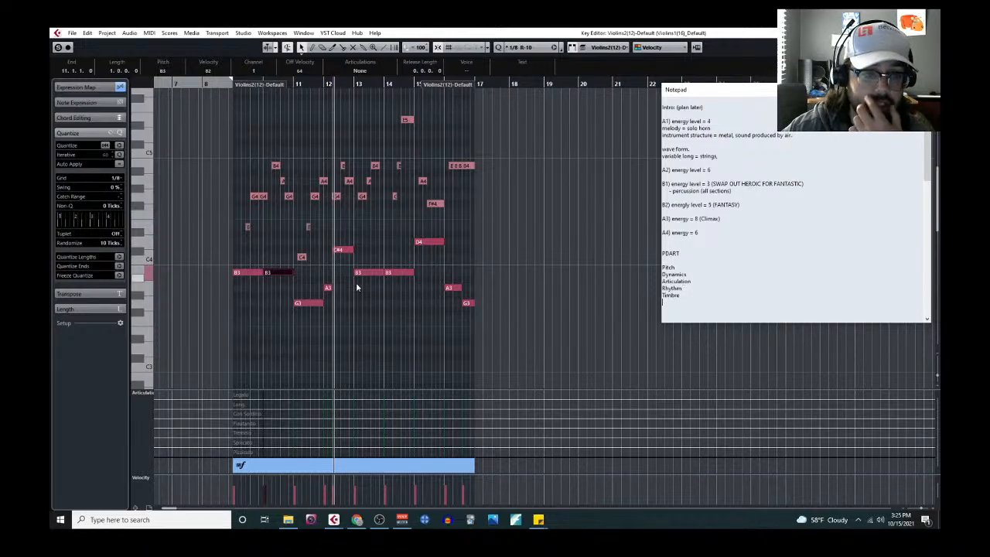
Select all the Violins2(12) notes from bar 9 onward, transpose them down one octave, and close the Key Editor.
click(268, 243)
click(254, 197)
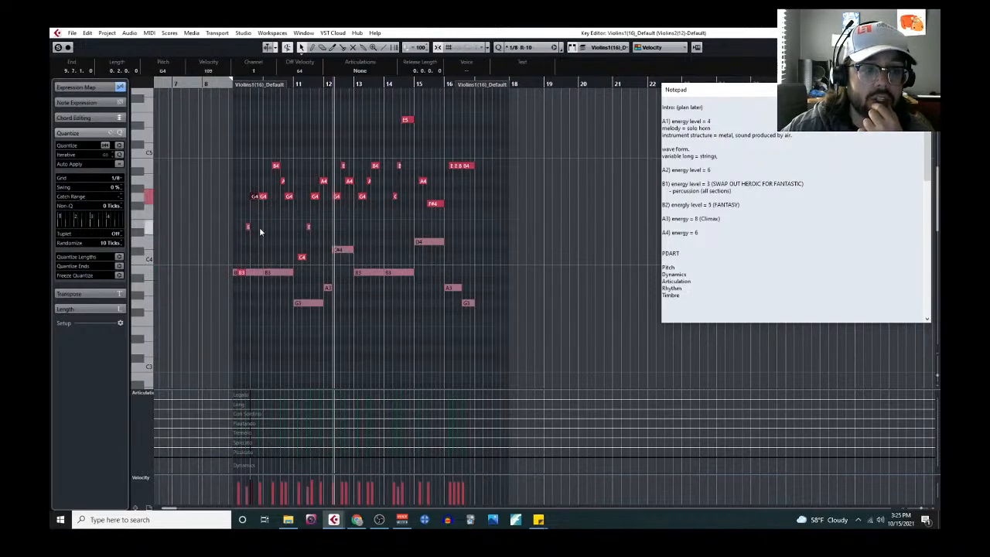
drag(262, 261, 458, 380)
drag(339, 232, 479, 313)
click(258, 274)
shift+click(257, 275)
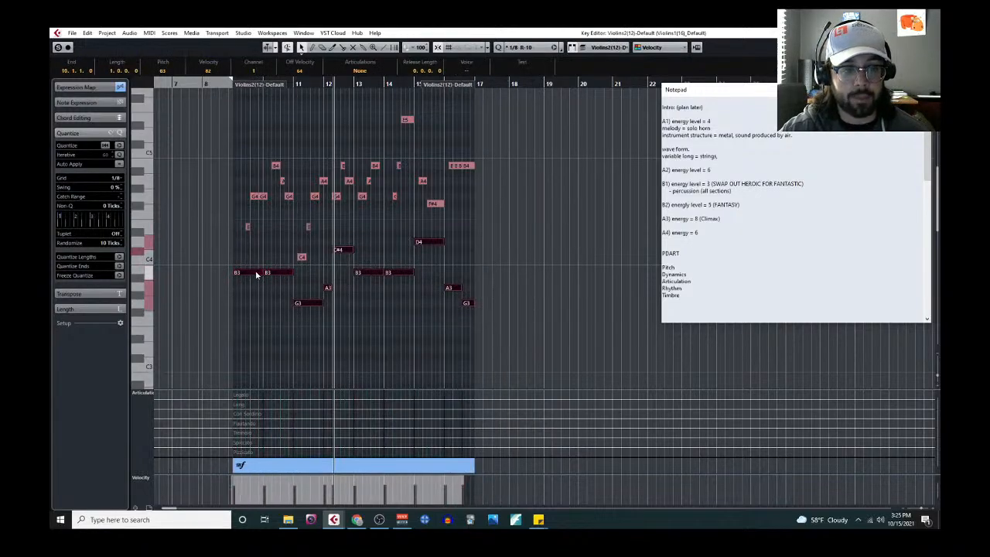
key(shift+Down)
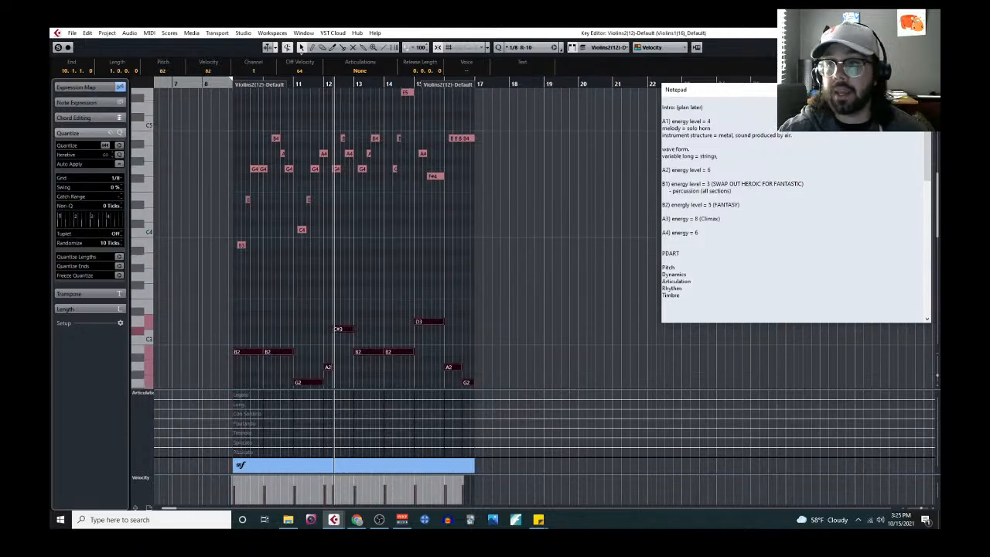
click(929, 33)
Open the Violas(12) part starting at bar 9 in the Key Editor and transpose all its notes down one octave.
click(509, 279)
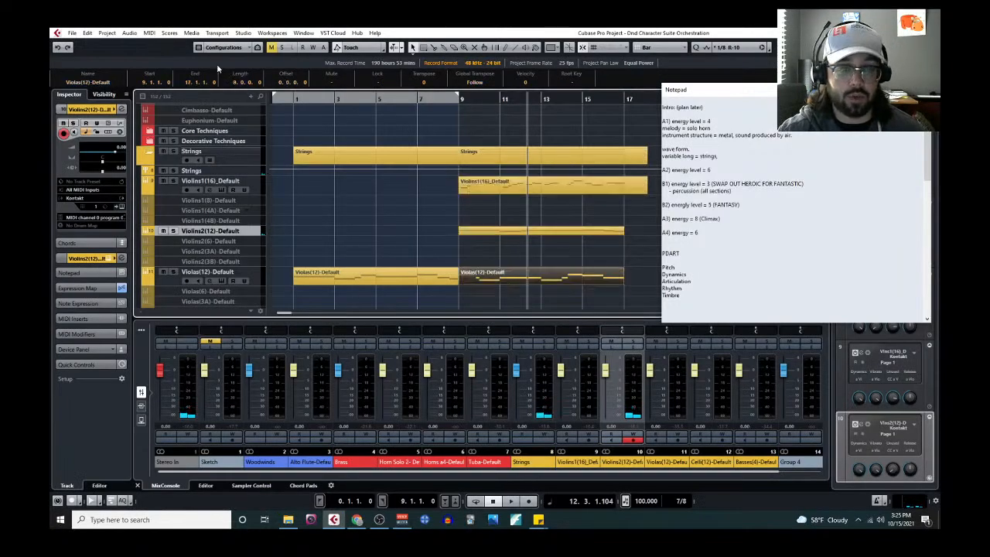
click(150, 33)
click(164, 42)
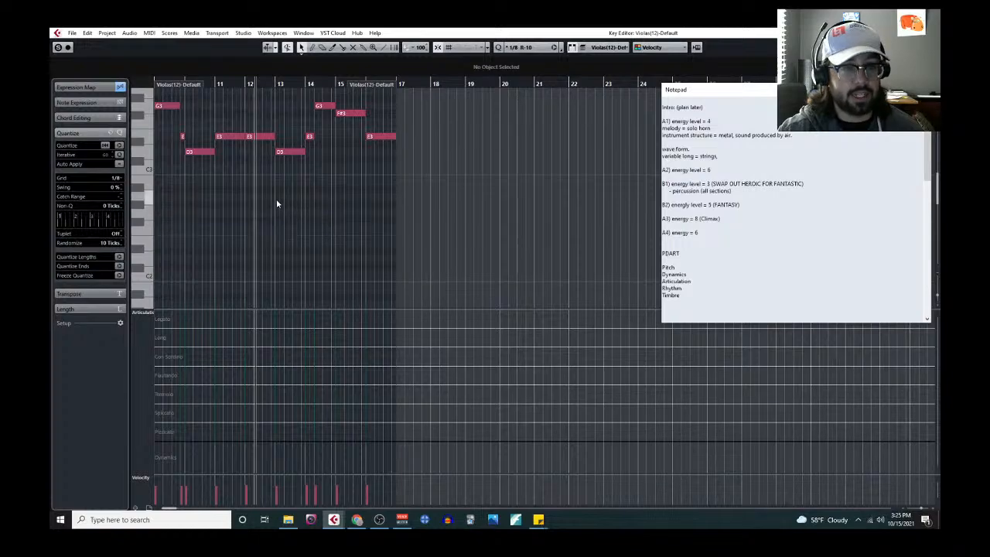
scroll(234, 193, up, 2)
scroll(234, 167, left, 3)
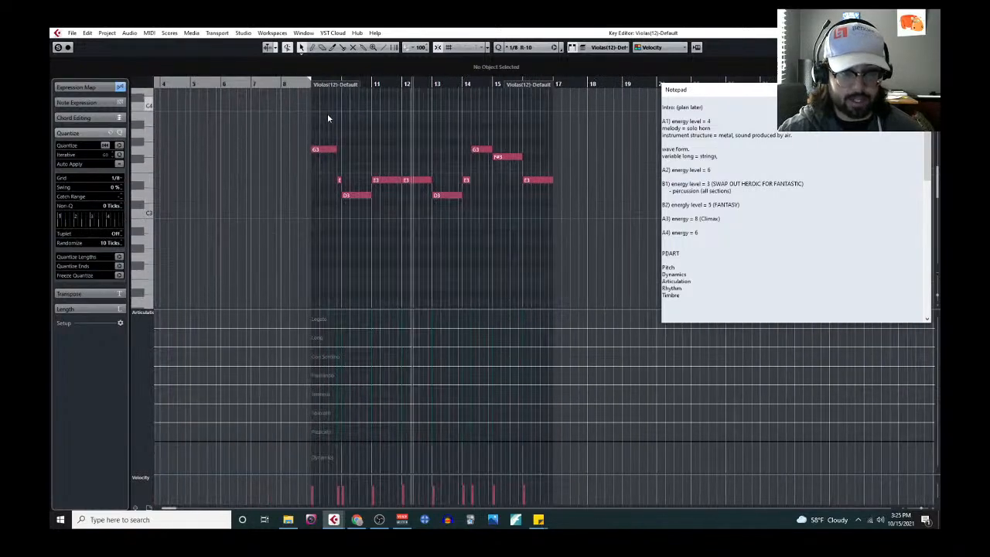
drag(327, 113, 571, 256)
key(shift+Down)
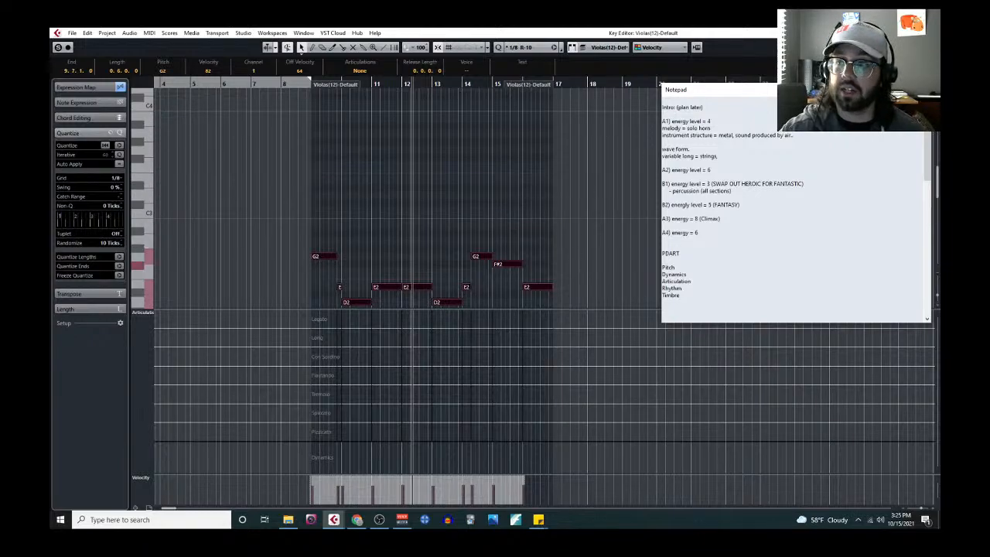
click(930, 33)
Play the string arrangement from bar 9 and restart playback at that bar.
click(457, 100)
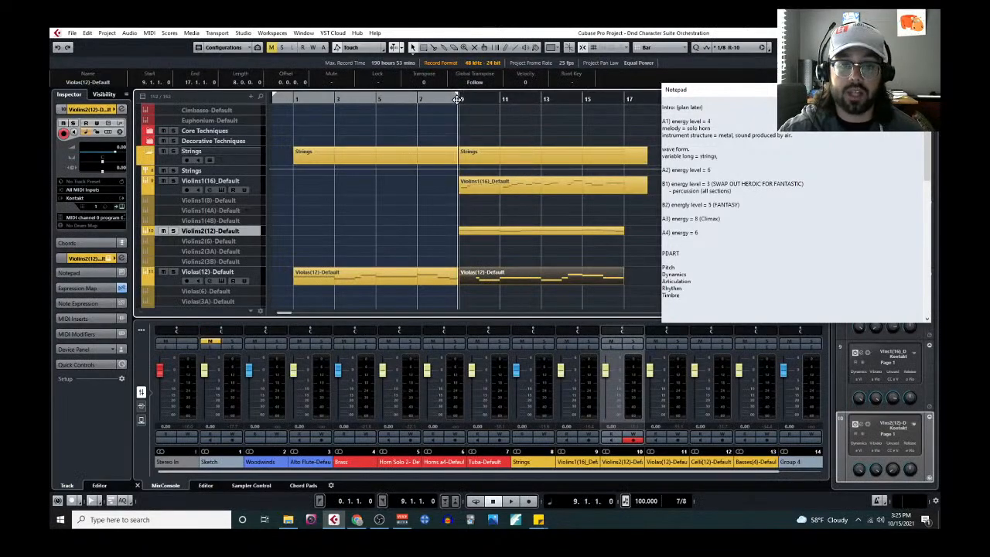
key(space)
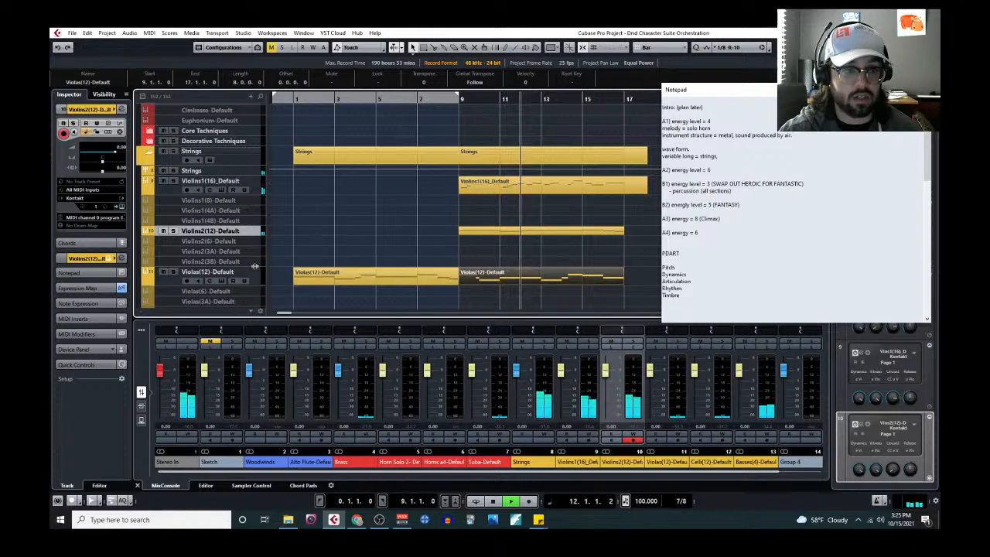
scroll(255, 271, down, 2)
click(457, 98)
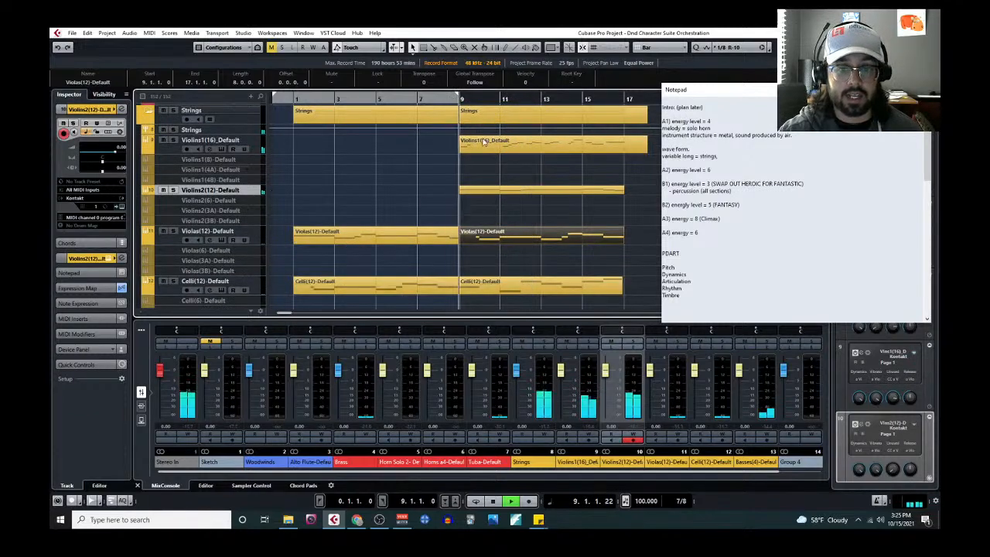
Solo the Violas(12) track and play it from bar 9.
click(173, 231)
click(457, 99)
key(space)
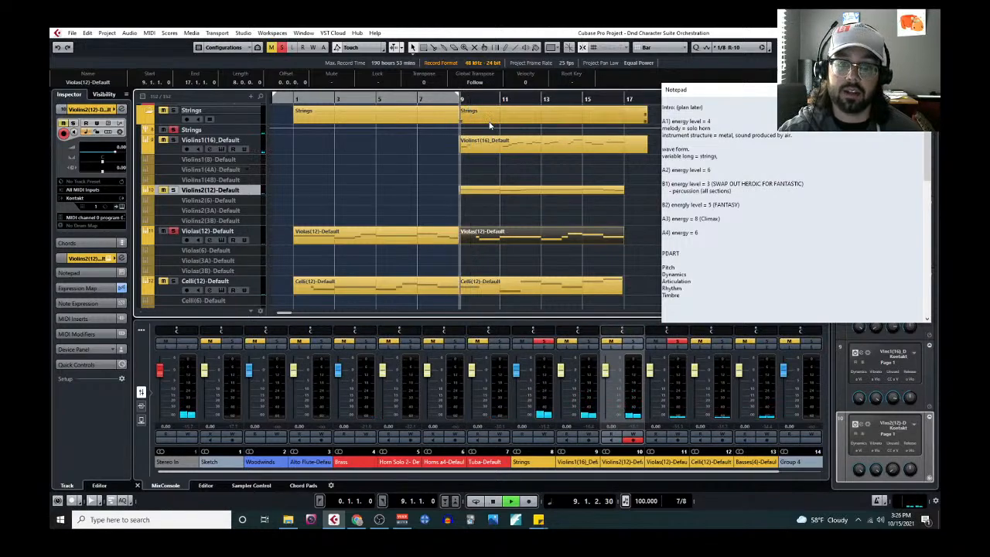
Glue the two Violas(12) parts into one continuous part and select it.
right_click(458, 216)
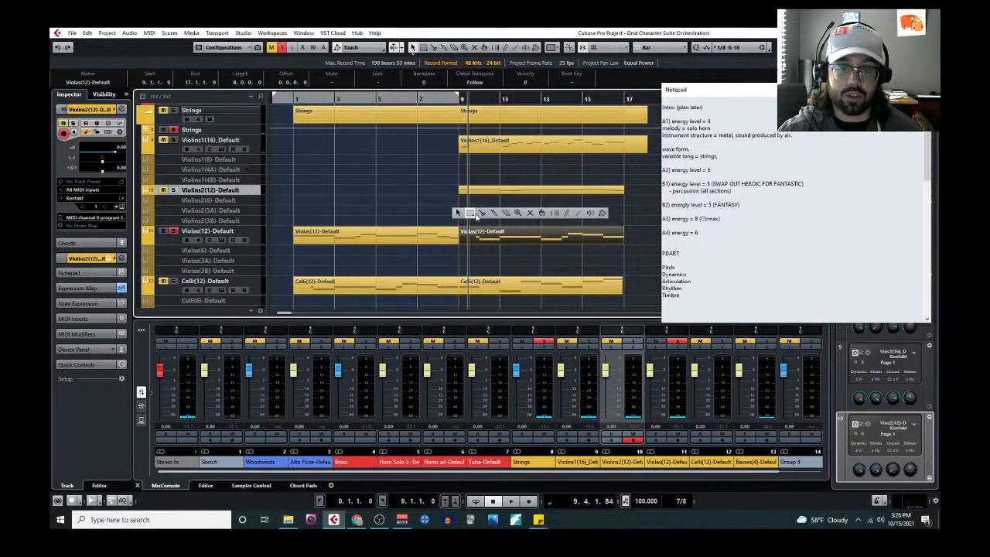
click(496, 216)
click(449, 234)
right_click(471, 222)
click(471, 222)
click(391, 236)
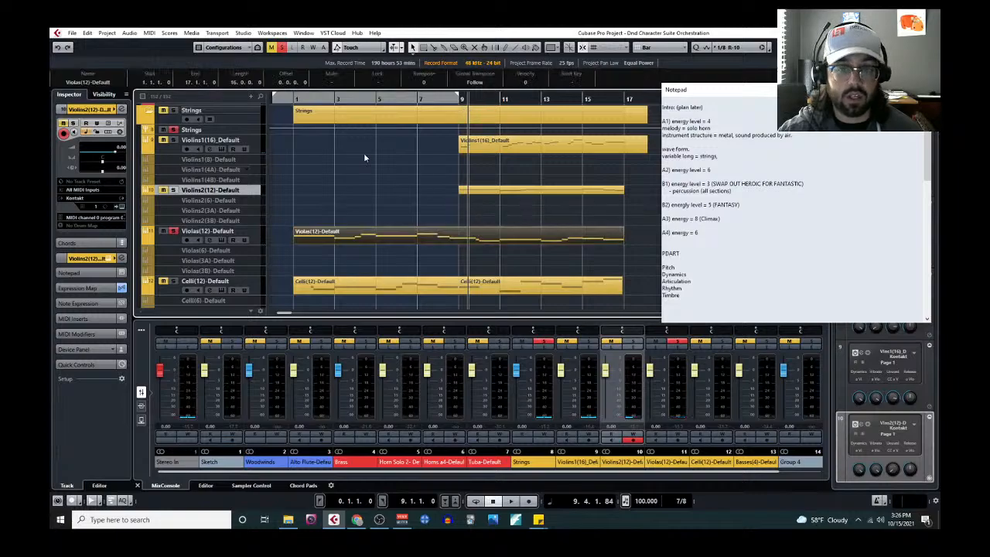
Add an mf dynamic at bar 9 of the Violas(12) part in the Key Editor, and return to the project.
click(150, 33)
click(166, 43)
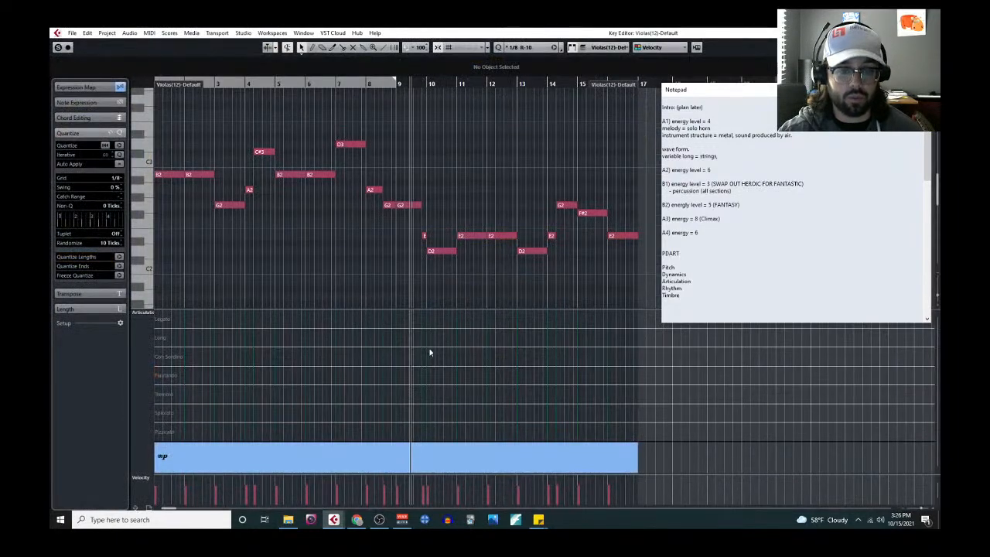
right_click(396, 281)
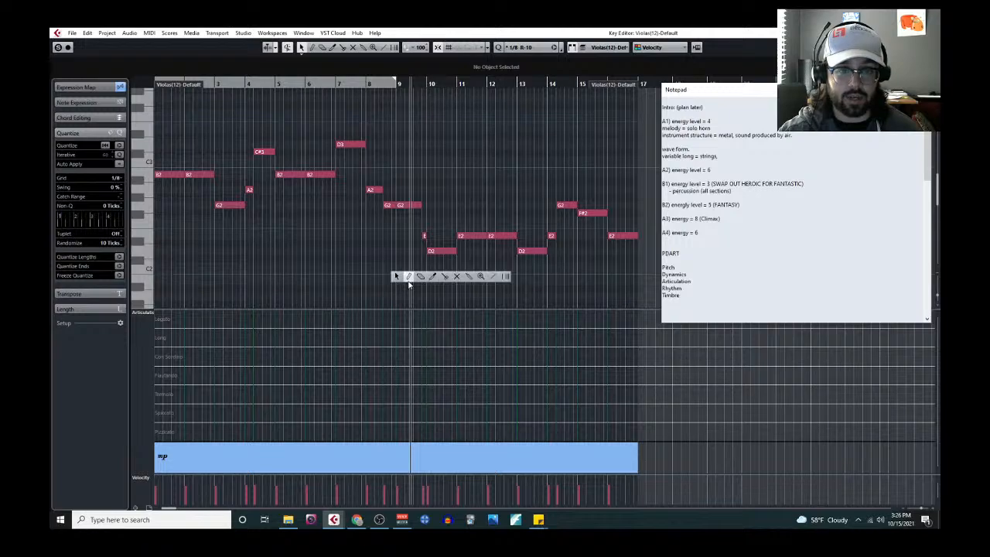
click(441, 276)
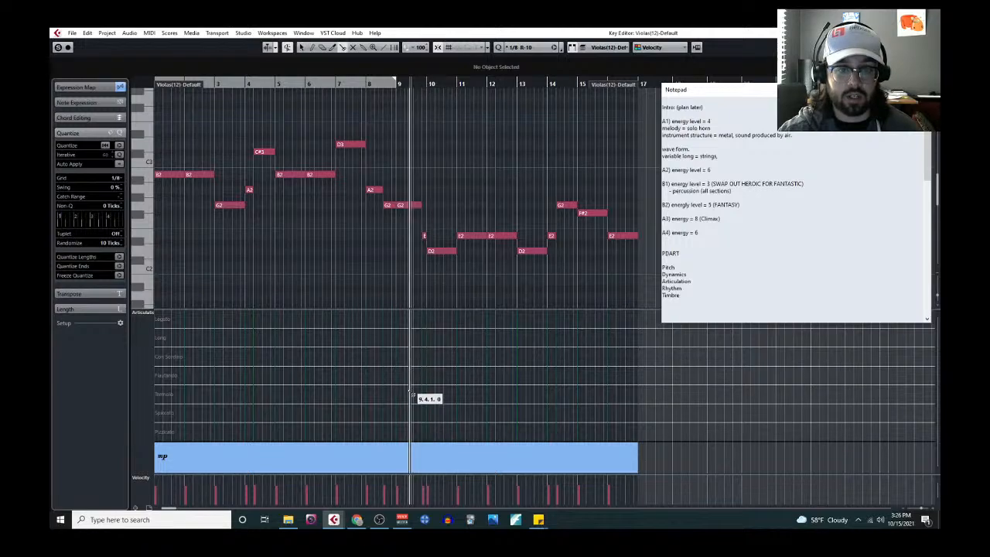
right_click(404, 454)
click(418, 451)
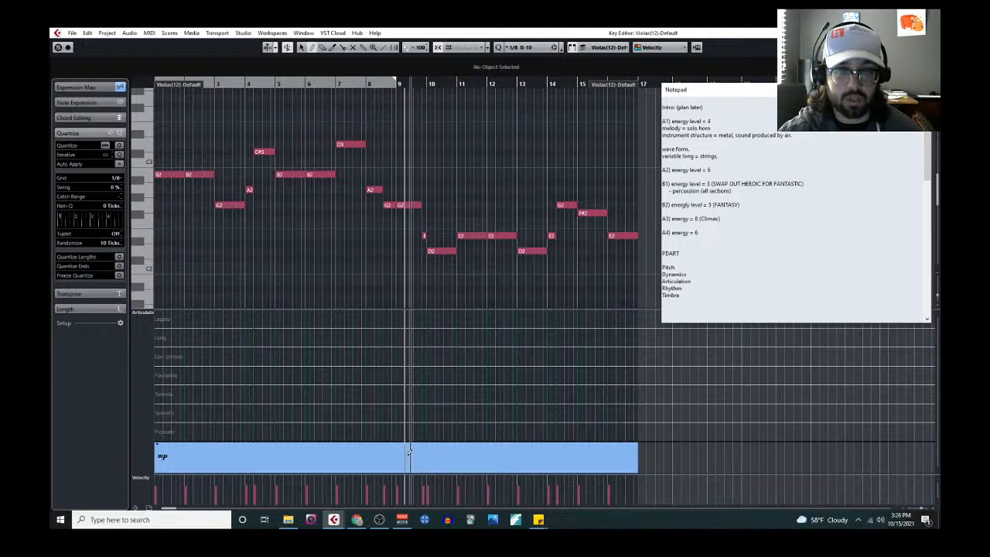
click(403, 457)
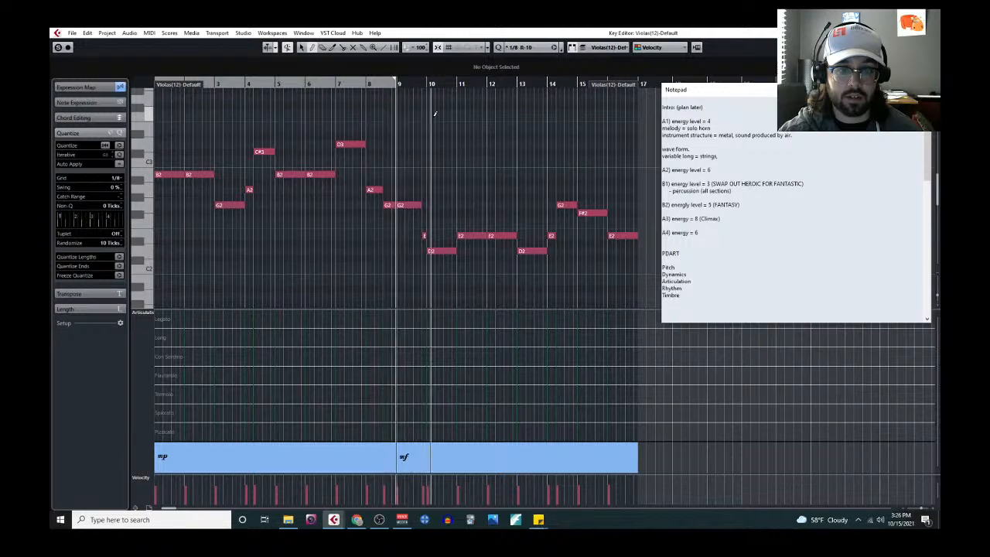
right_click(576, 137)
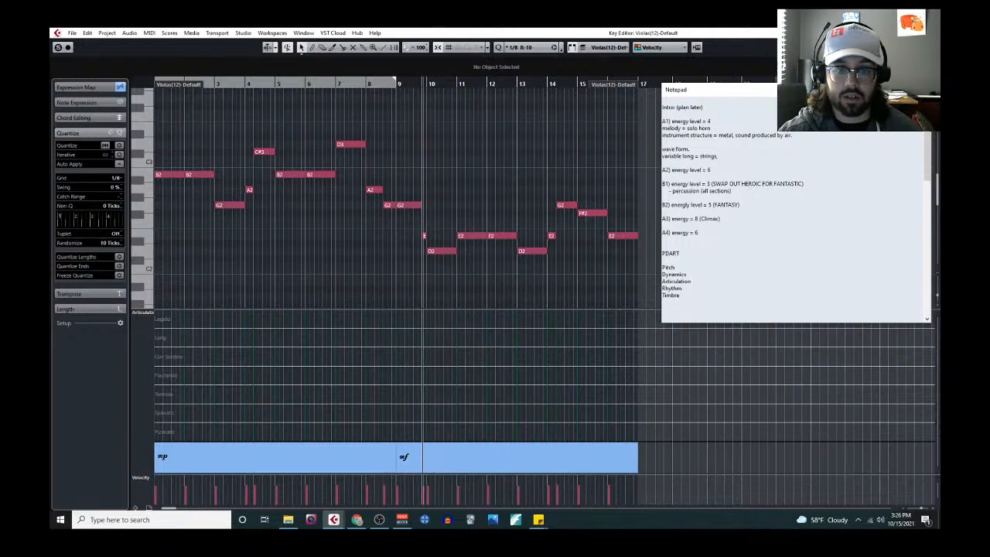
key(Return)
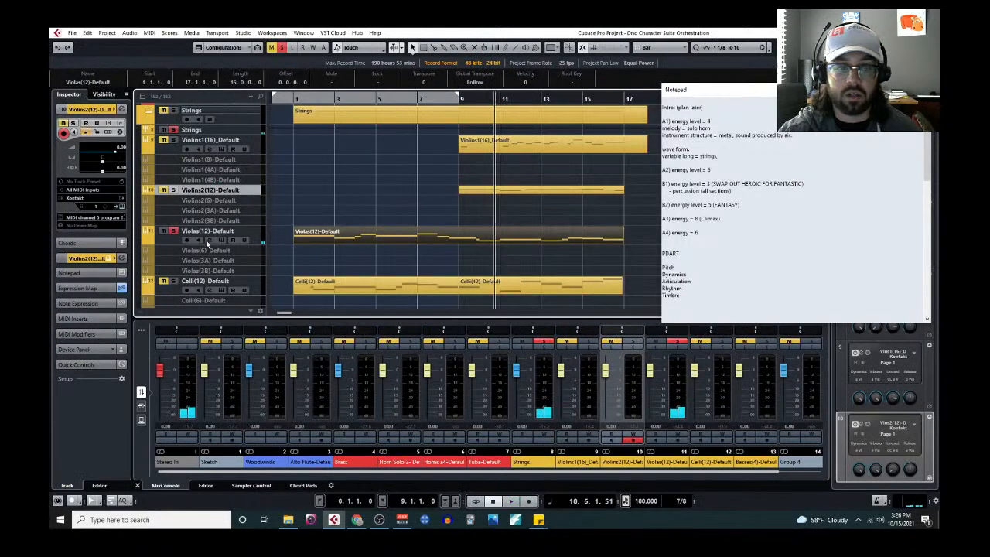
Unsolo the Violas(12) track and play the full string section from bar 9.
click(175, 232)
click(455, 99)
key(space)
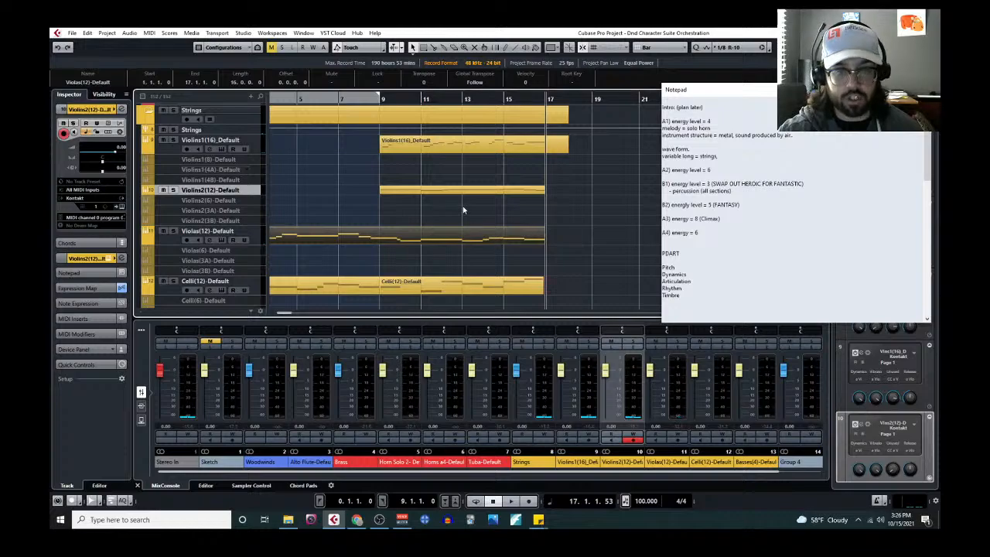
Collapse the Strings and Brass folders and play the arrangement from bar 1.
ctrl+scroll(462, 206, down, 2)
scroll(462, 199, up, 1)
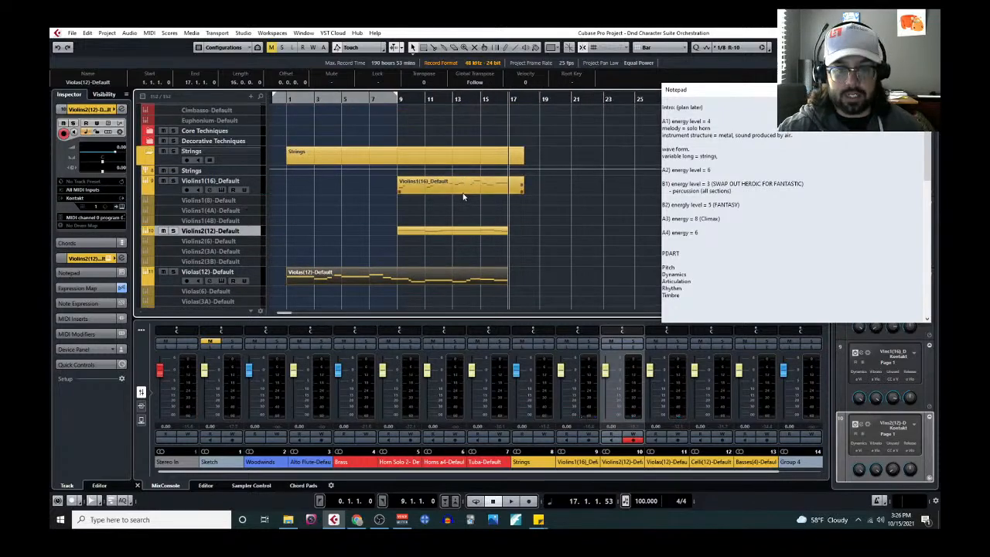
scroll(462, 197, down, 1)
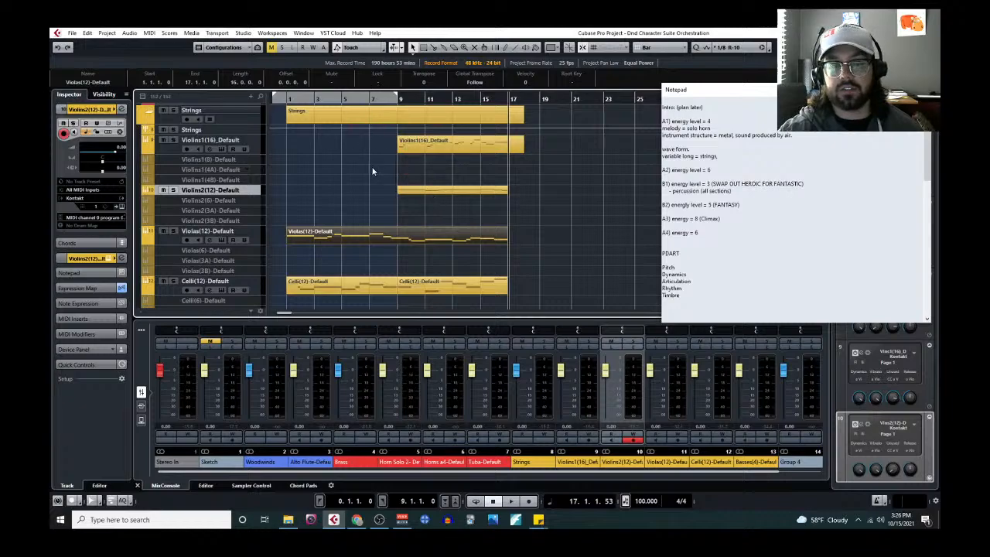
click(286, 99)
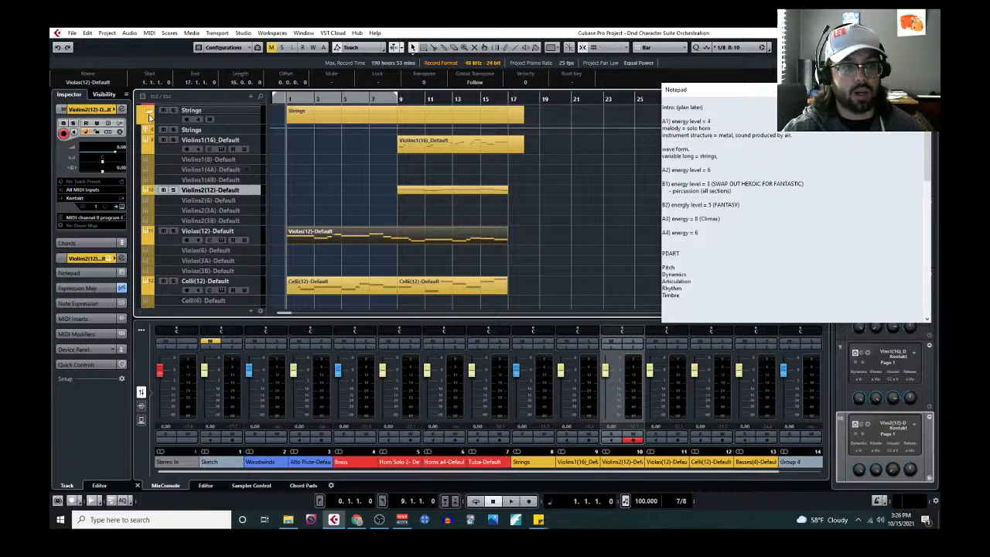
click(150, 116)
scroll(153, 250, up, 5)
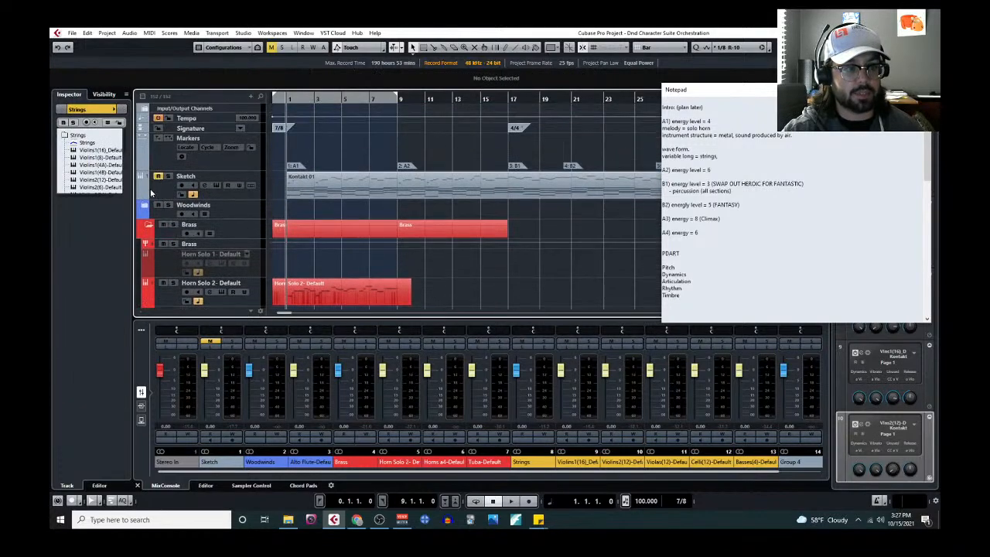
click(150, 224)
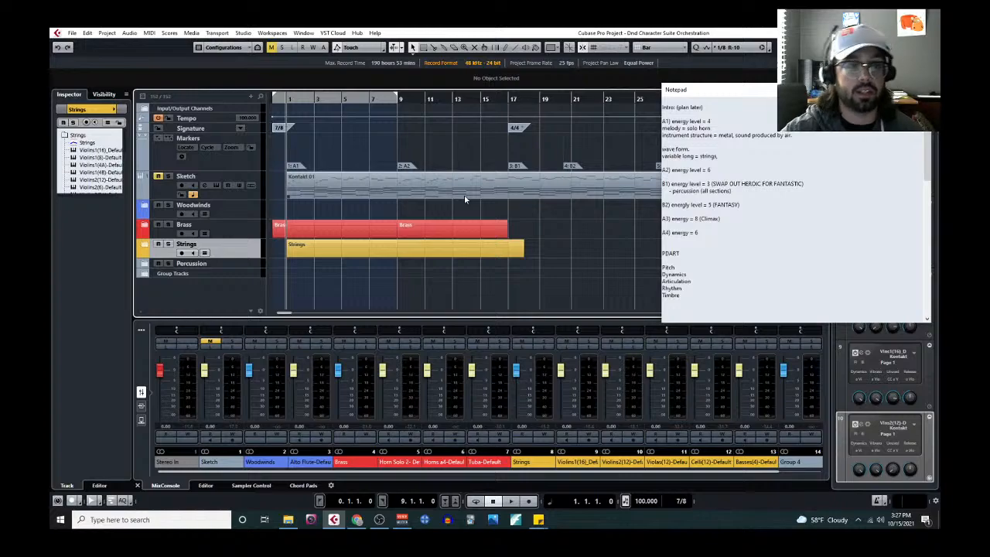
key(space)
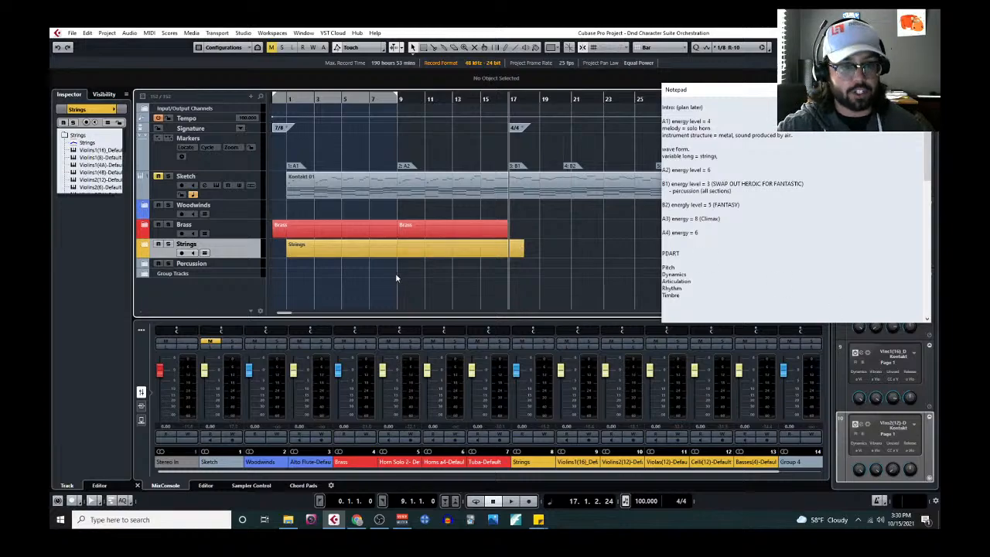
Expand the Brass folder, then select and enlarge the Horn Solo 2 track.
click(144, 227)
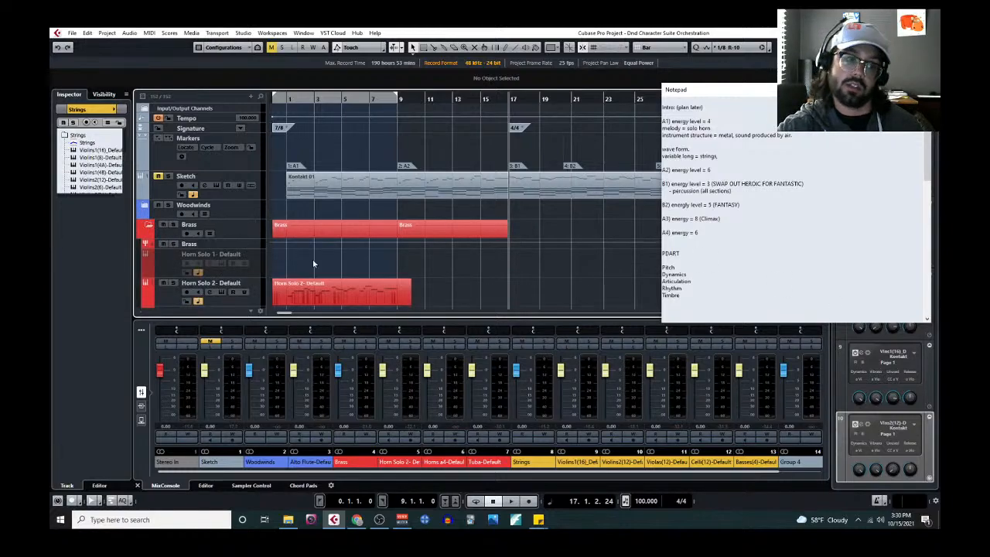
scroll(314, 262, down, 3)
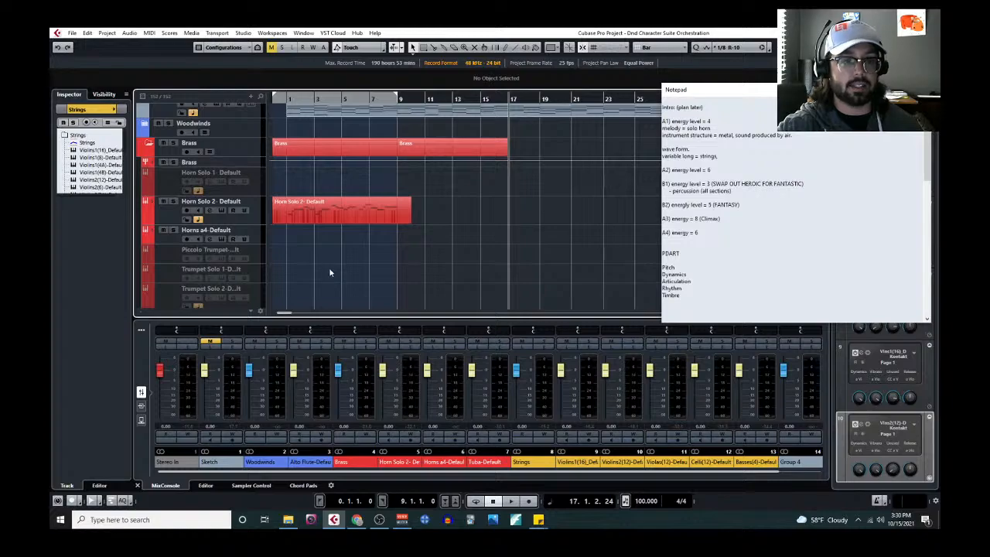
click(253, 221)
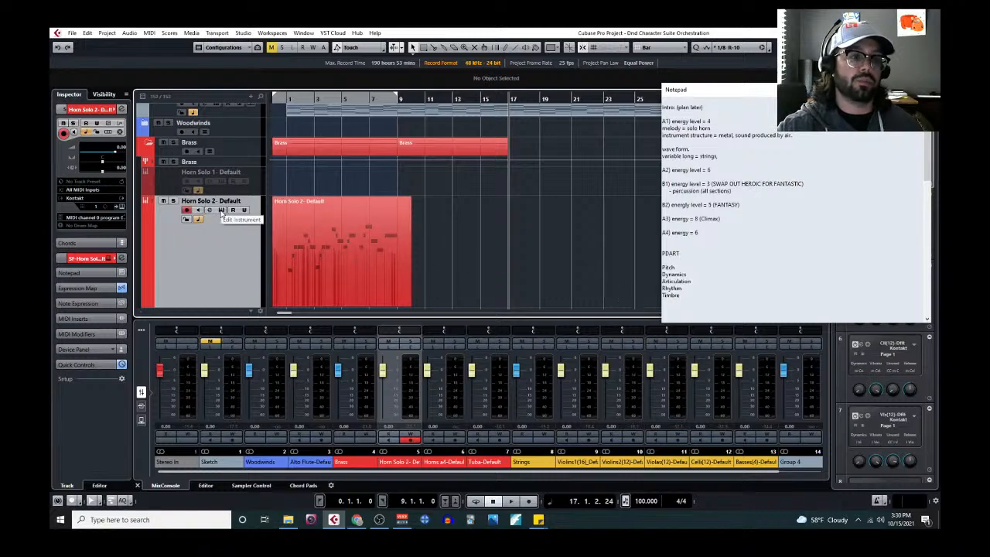
Open the Horn Solo 2 part in the Key Editor, examine its notes and modulation curve, and close the editor.
click(311, 227)
click(154, 34)
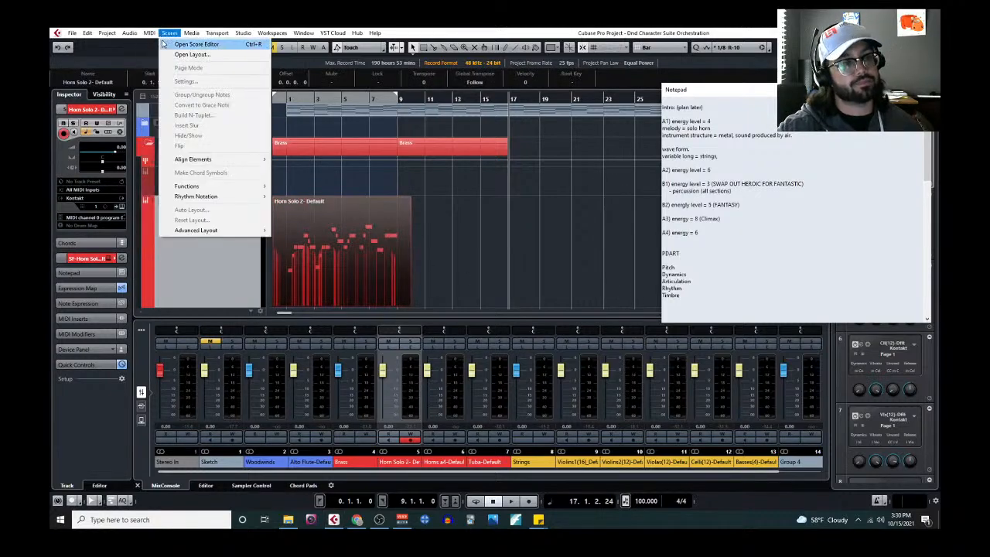
click(172, 44)
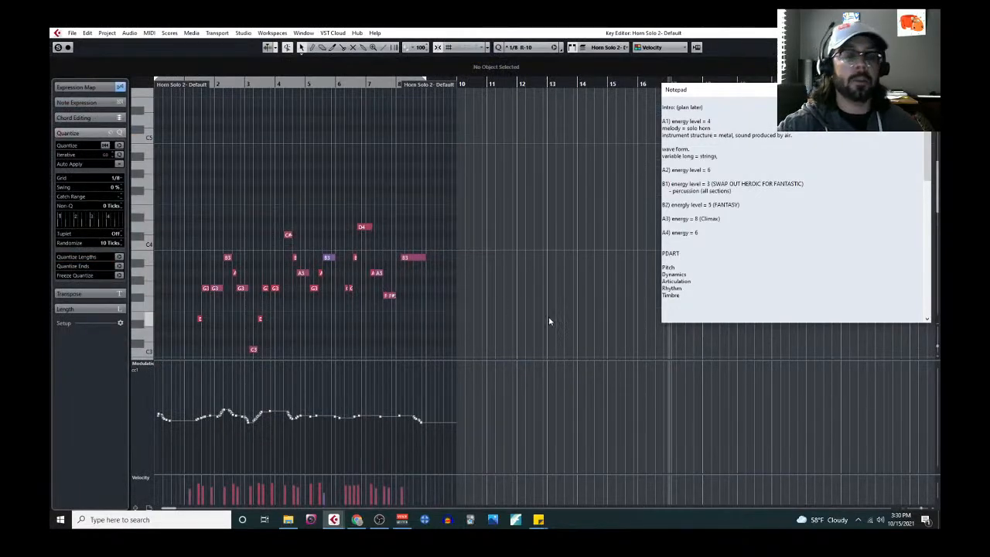
scroll(490, 274, down, 2)
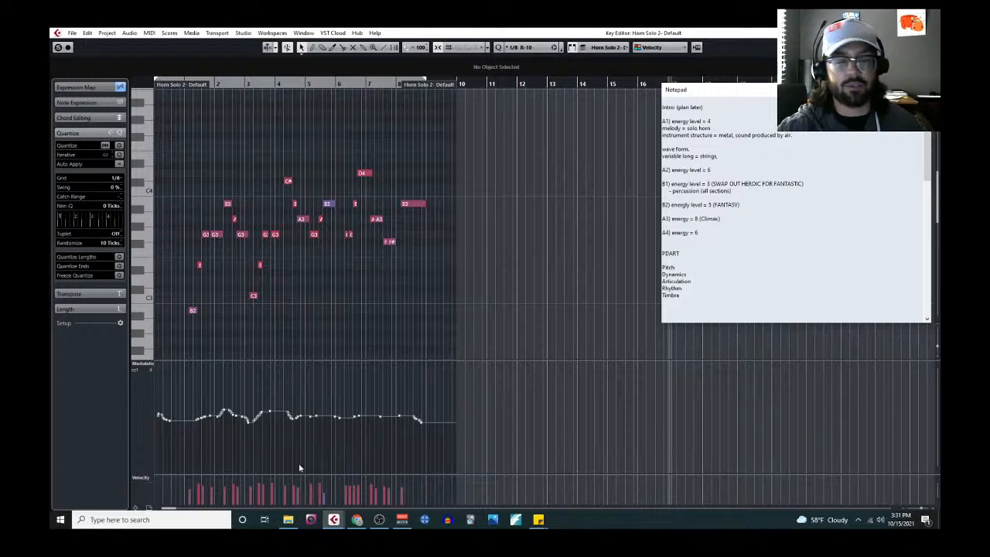
click(930, 33)
Solo the Sketch track and make it the selected track.
scroll(229, 165, up, 3)
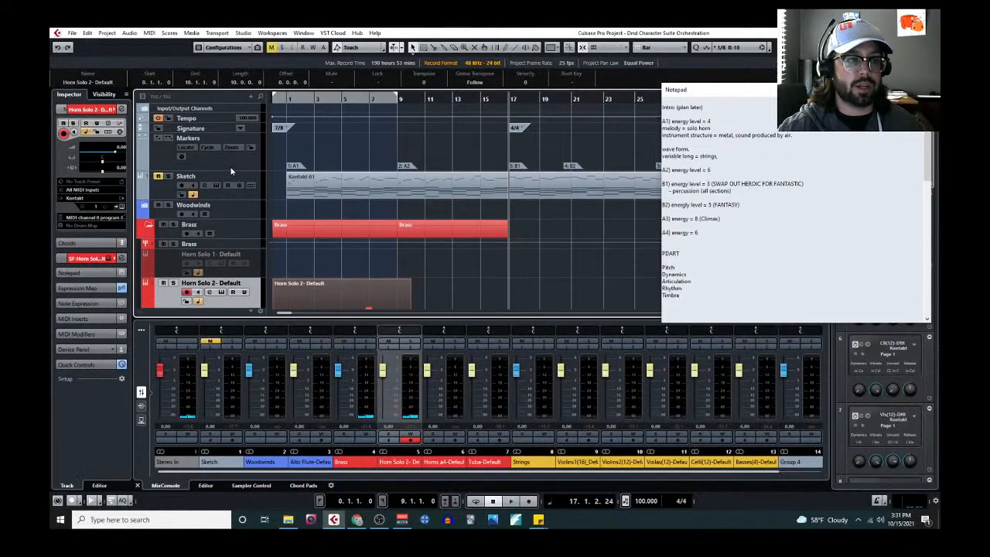
click(168, 176)
click(172, 190)
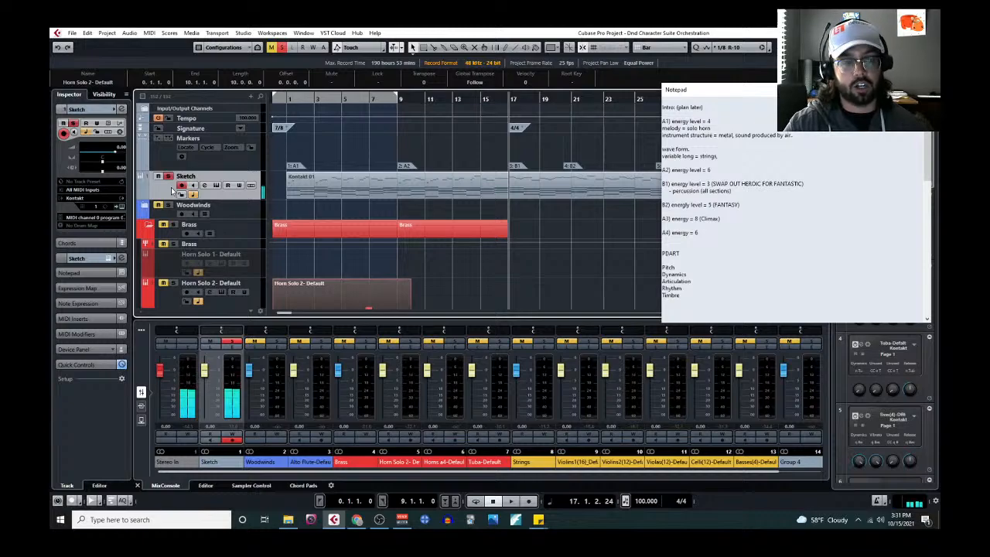
Unsolo the Sketch track and show the Articulations/Dynamics lane for the Horn Solo 2 part in the Key Editor.
click(167, 178)
scroll(307, 247, down, 1)
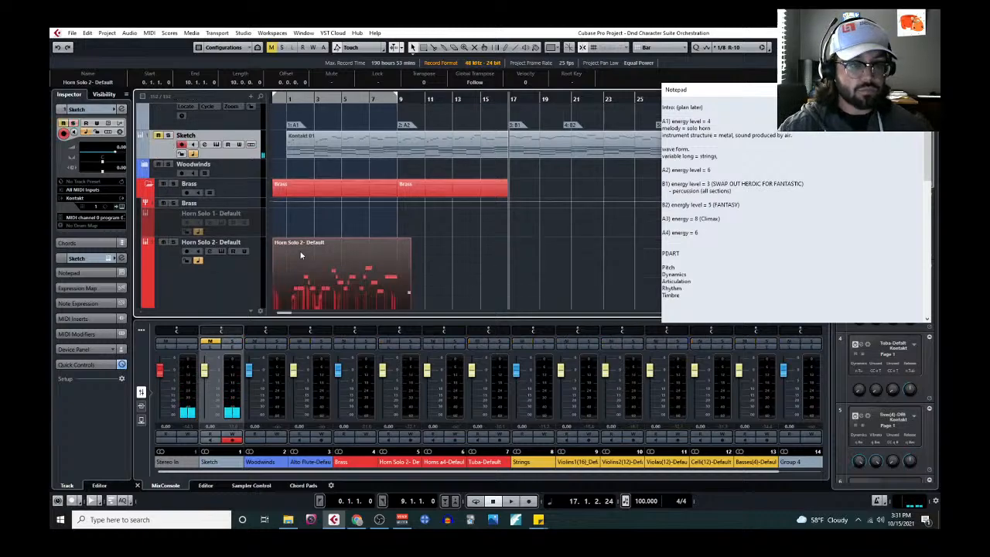
scroll(307, 246, down, 1)
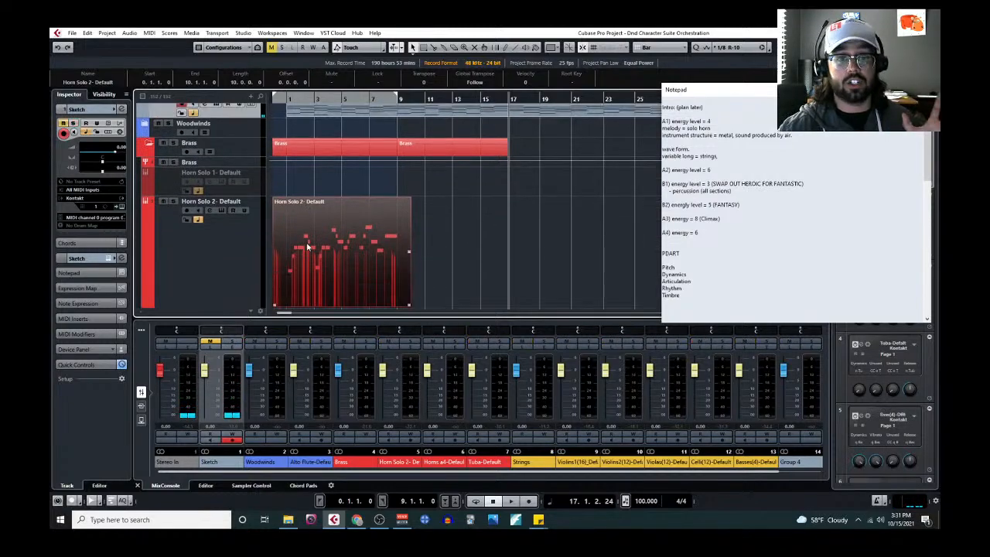
click(148, 34)
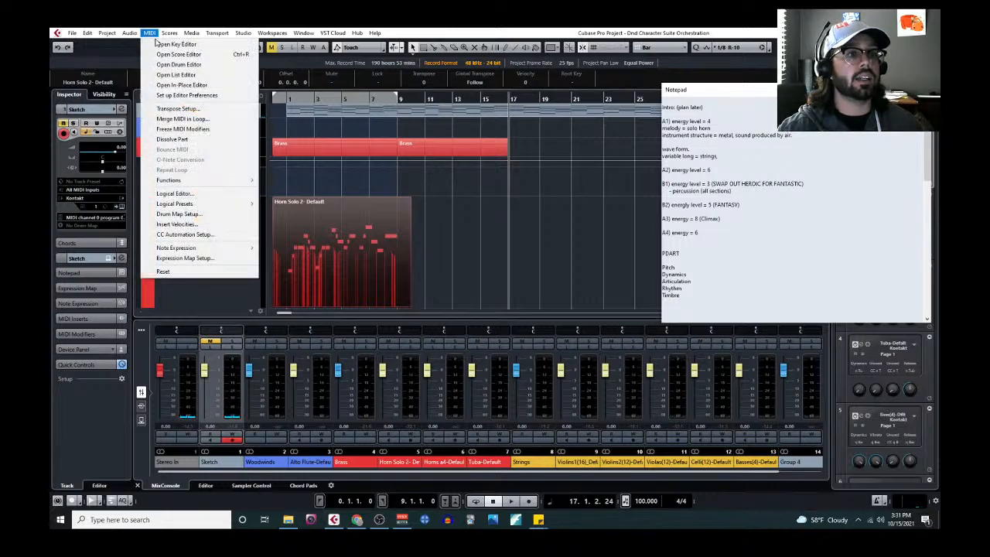
click(166, 44)
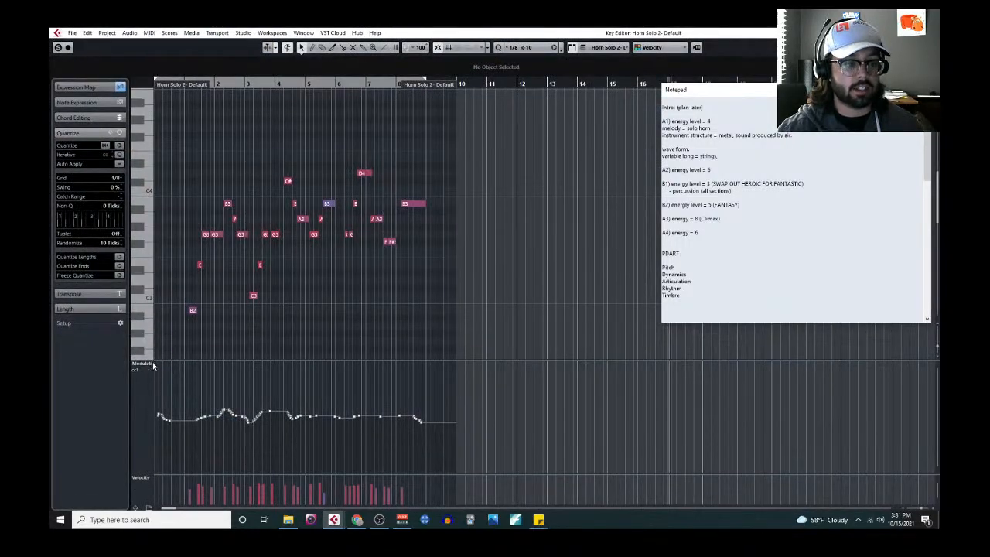
click(151, 362)
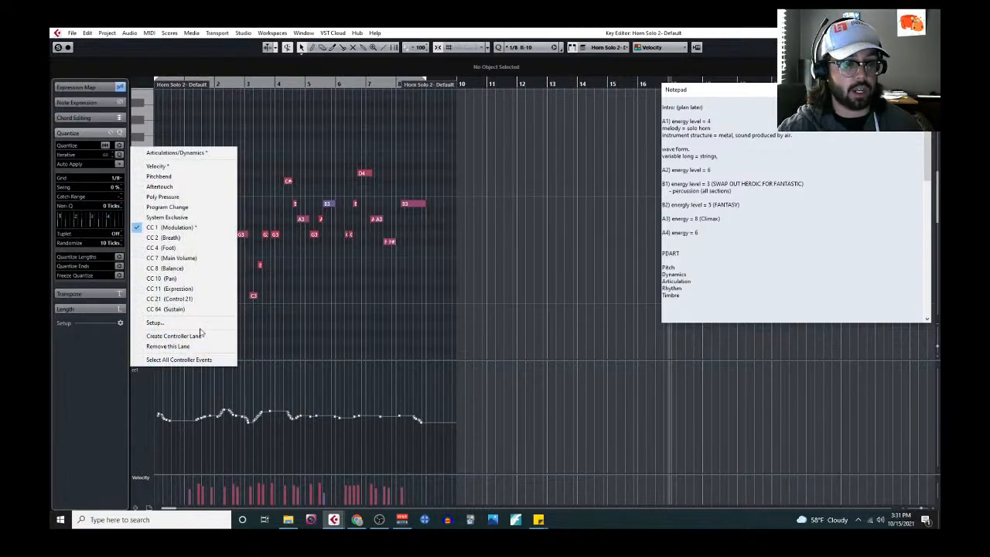
click(184, 153)
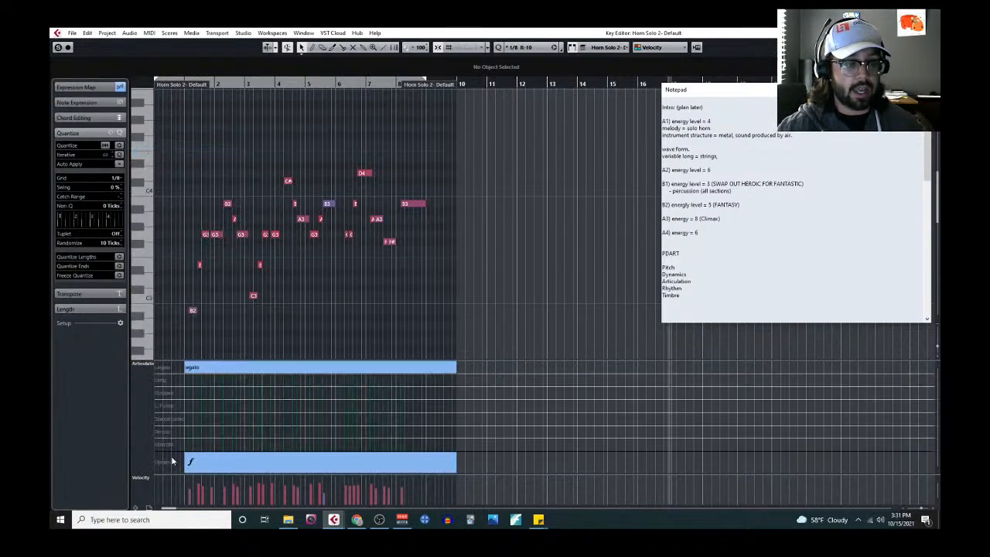
Review the Dynamics Mapping Setup for the horn part, then dismiss it and close the Key Editor.
click(145, 370)
click(178, 357)
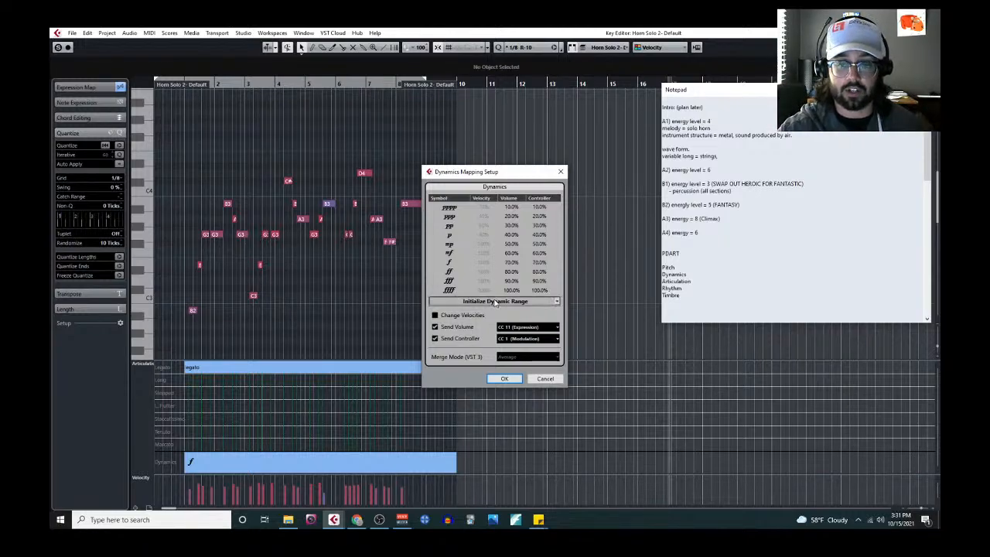
click(560, 172)
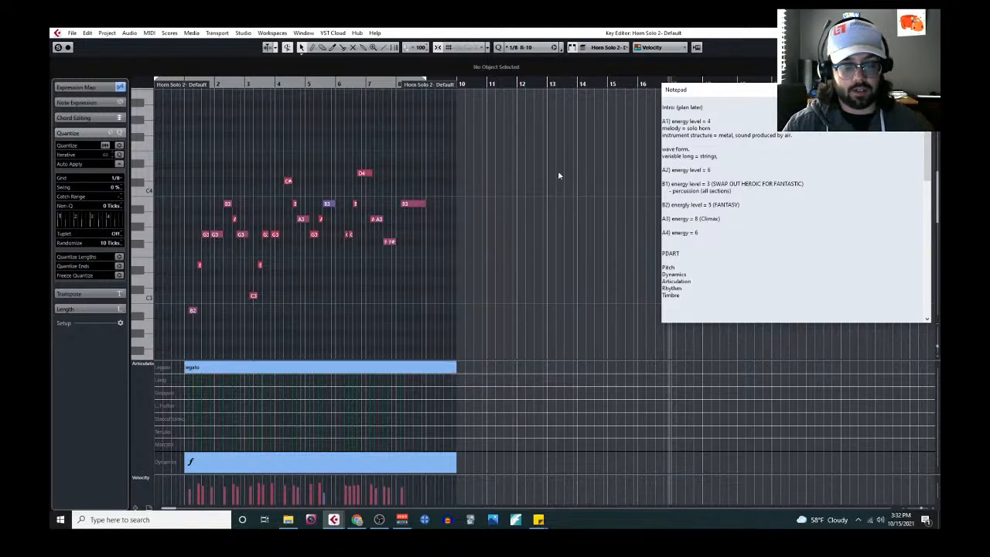
click(929, 33)
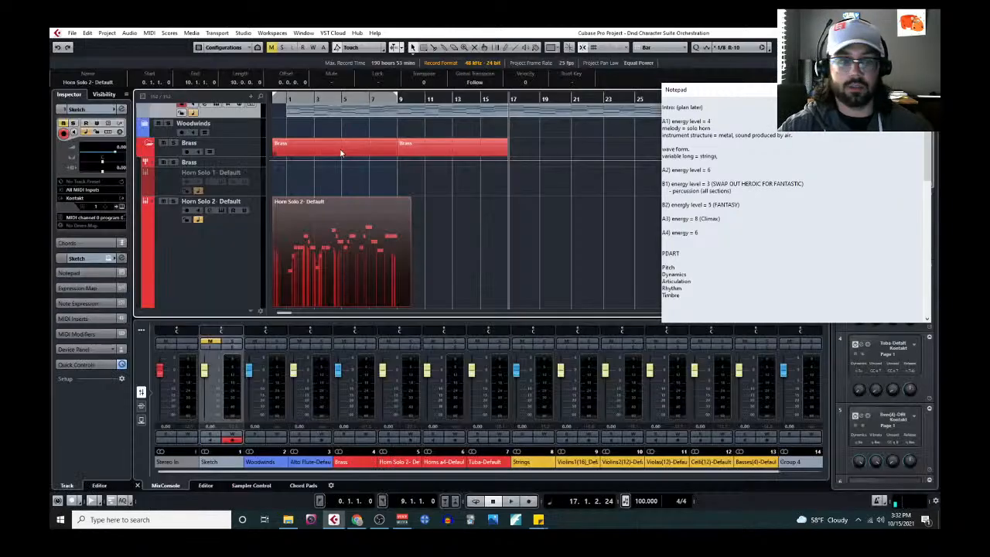
Select the Horn Solo 2 track and examine its part's notes, articulations and dynamics in the Key Editor.
click(232, 251)
click(147, 32)
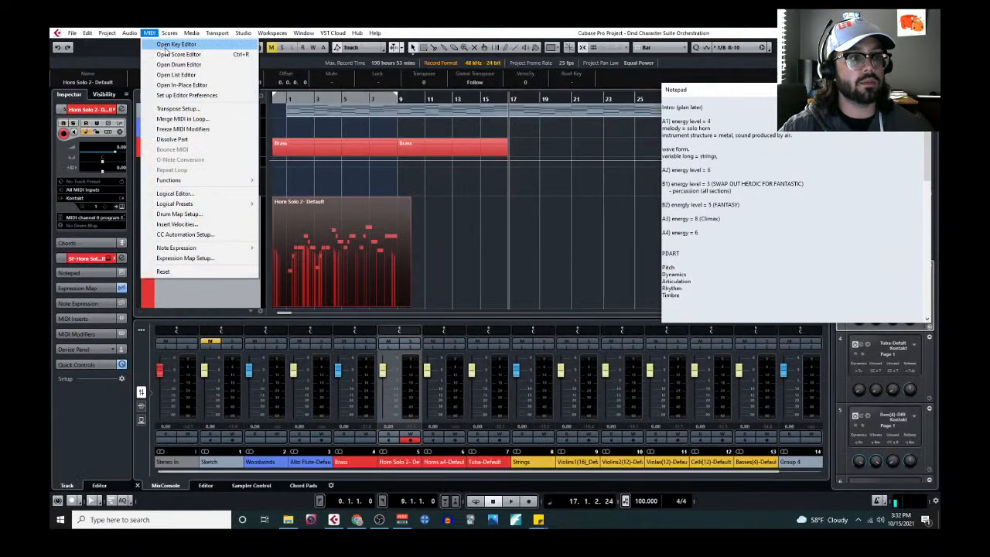
click(167, 43)
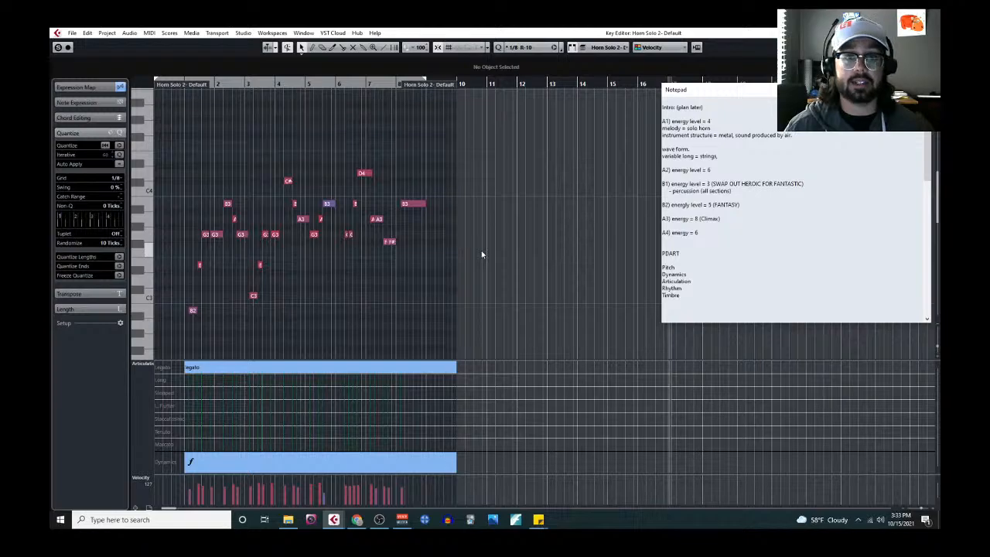
key(Return)
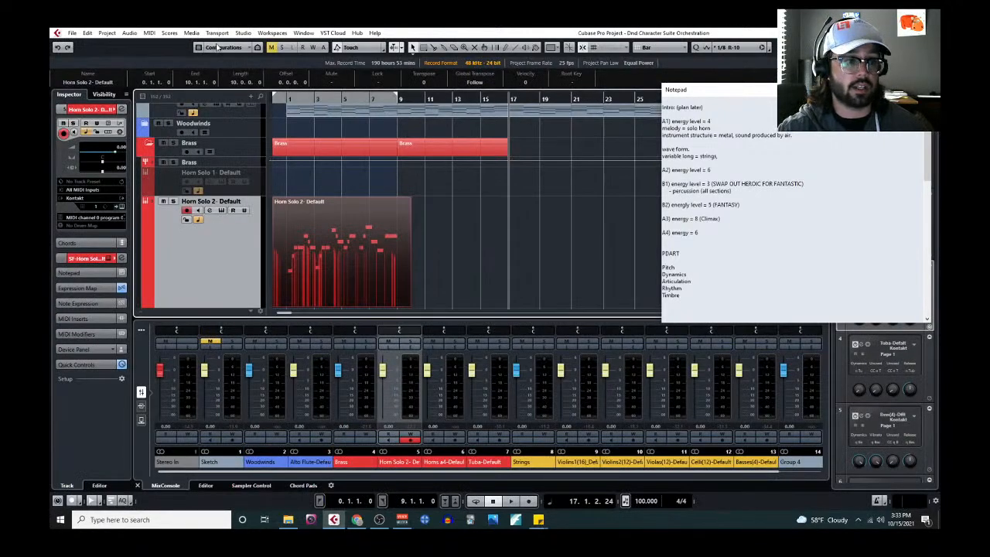
Add one Kontakt instrument track routed to Stereo Out, directly below the Horn Solo 1 track.
scroll(211, 246, down, 8)
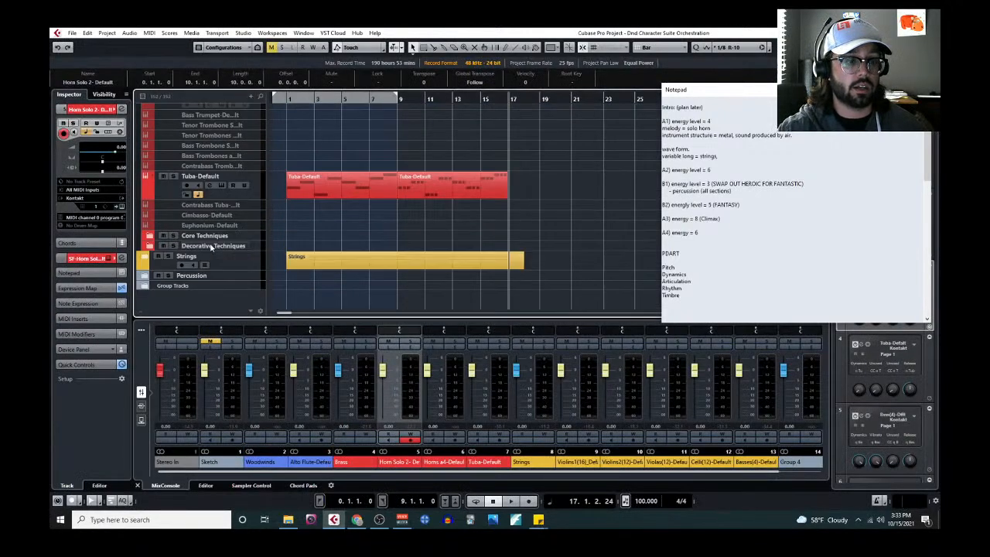
scroll(210, 246, up, 8)
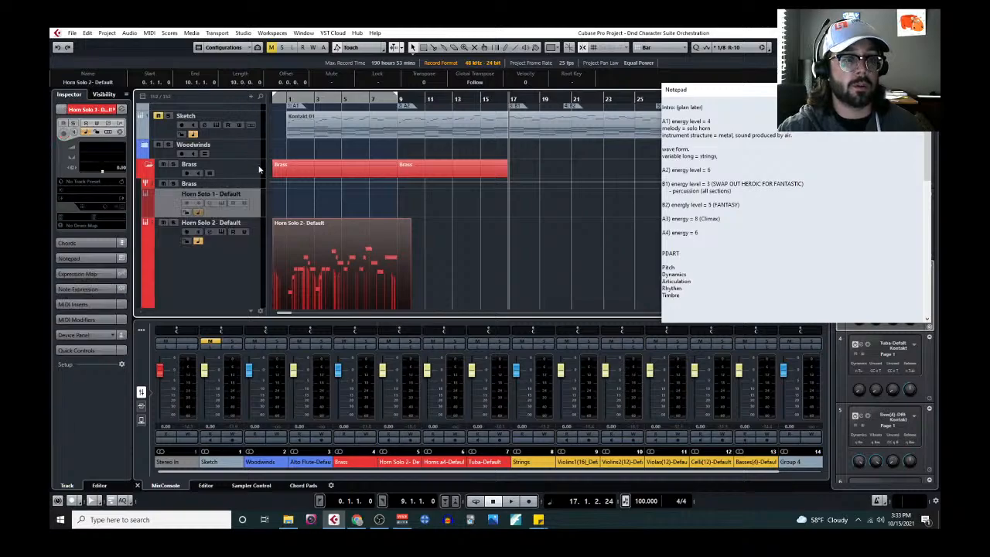
click(251, 96)
click(286, 114)
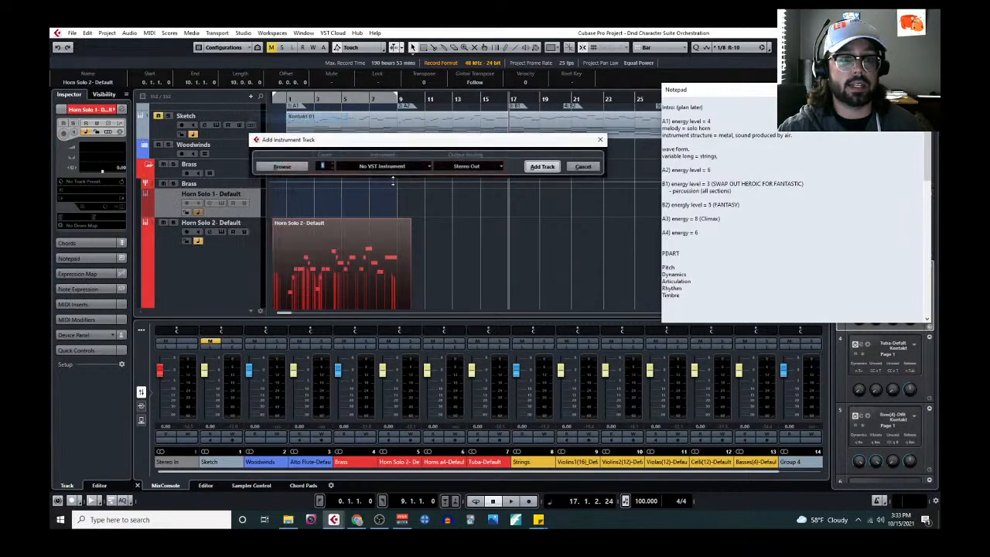
click(391, 167)
click(379, 260)
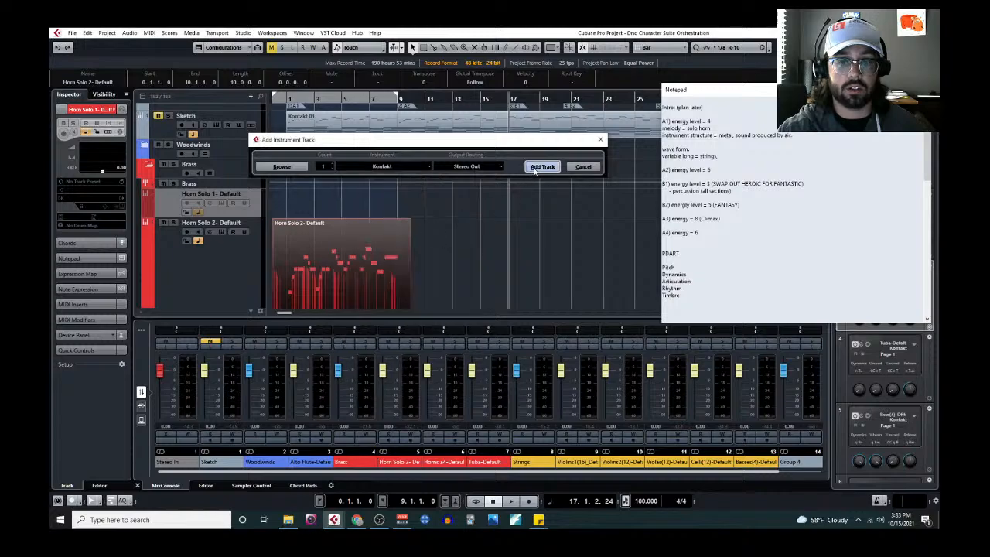
click(535, 168)
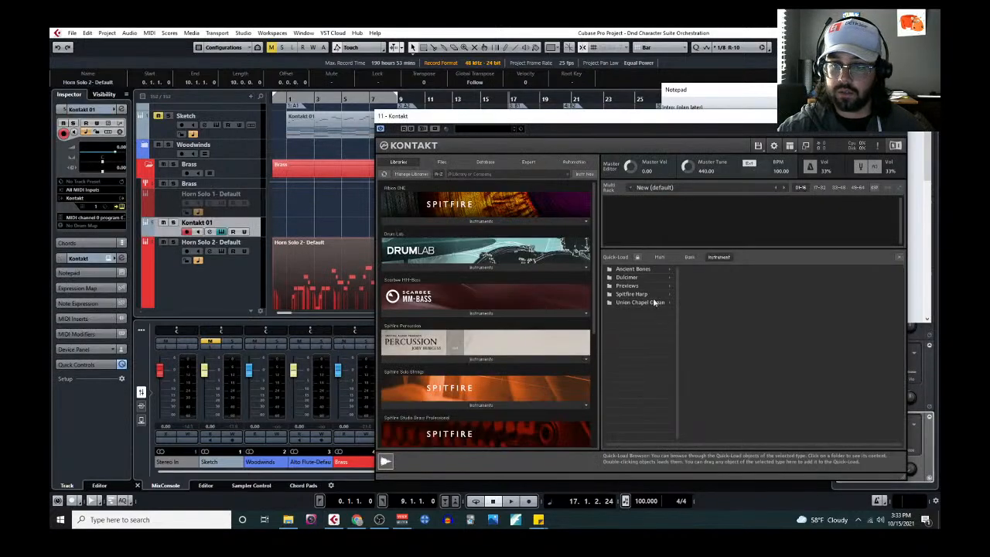
Load Broken Dulcimer.nki from Kontakt's Quick-Load Dulcimer folder and hide the Quick-Load browser.
click(663, 276)
click(715, 270)
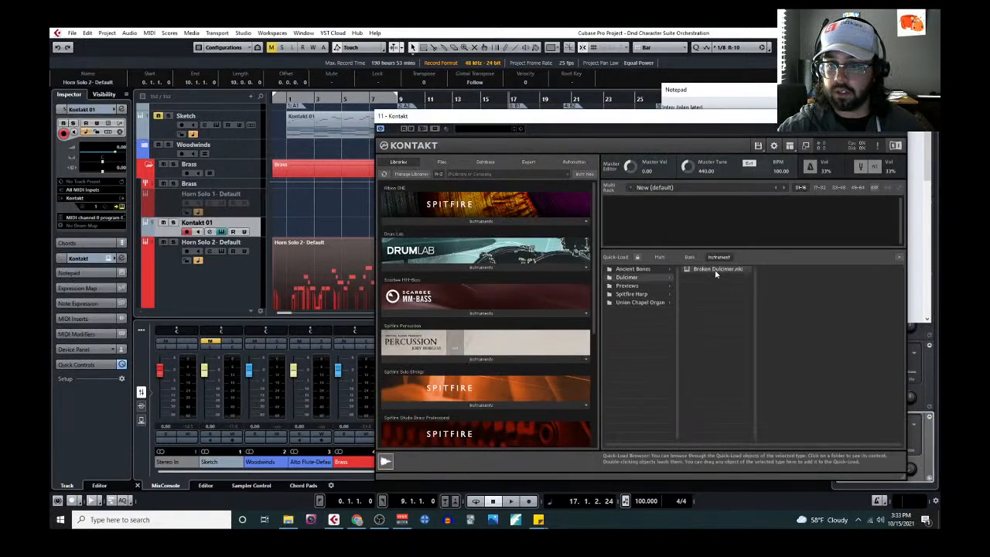
drag(851, 241, 874, 256)
click(897, 257)
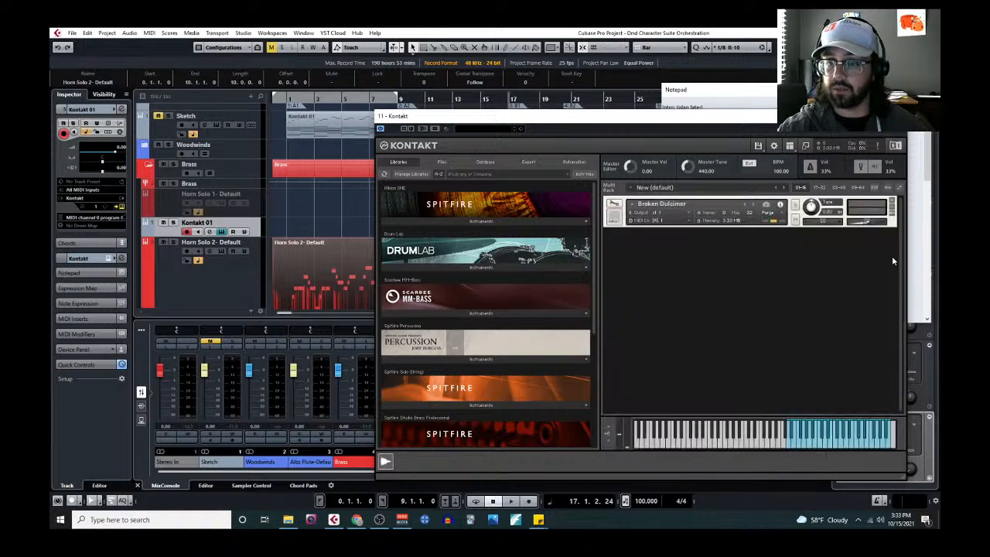
Open the Broken Dulcimer instrument for editing and examine the sample zones in its Mapping Editor.
click(616, 207)
scroll(771, 367, down, 3)
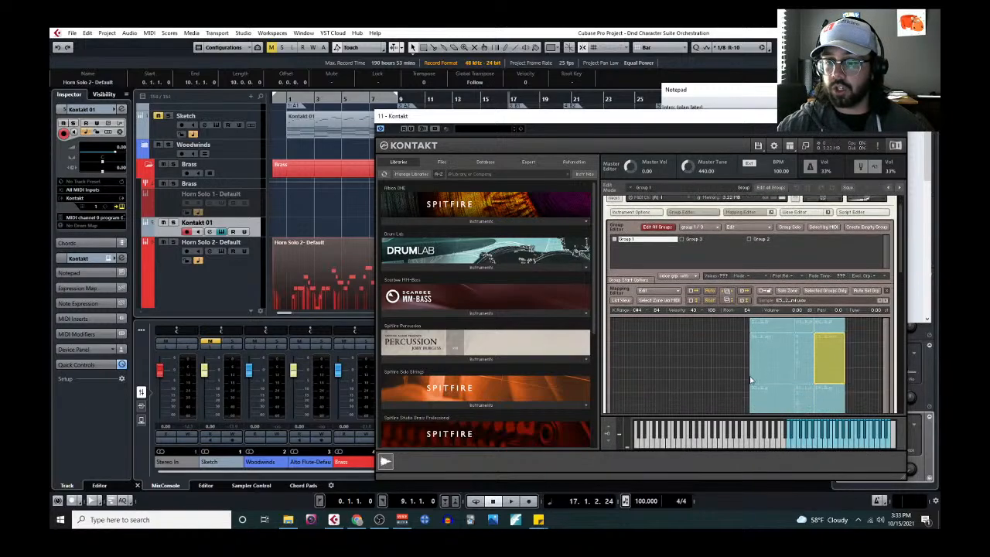
scroll(771, 367, down, 1)
click(805, 379)
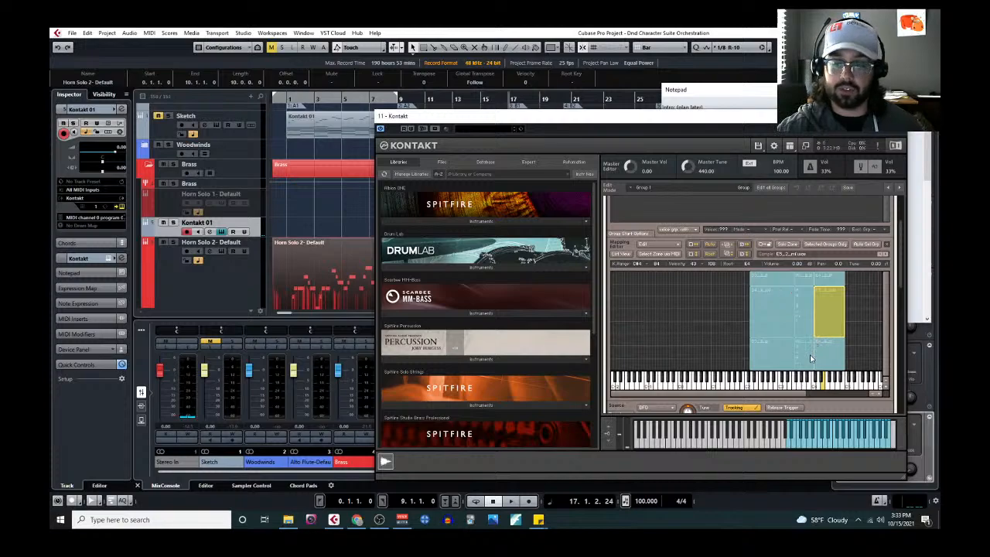
scroll(777, 334, up, 3)
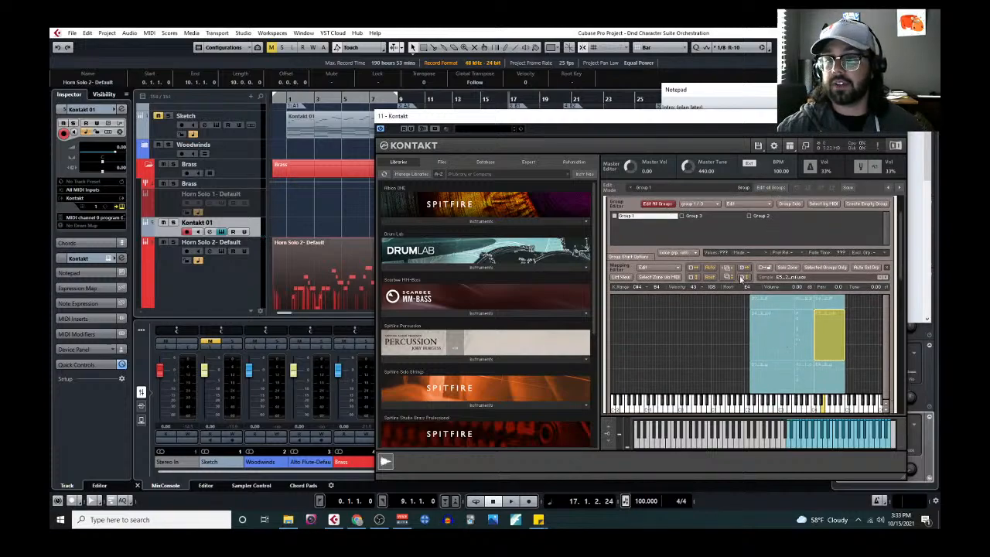
Inspect the dulcimer's groups and its lowest-pitched sample zones across the velocity layers, then close Kontakt.
click(706, 215)
click(754, 220)
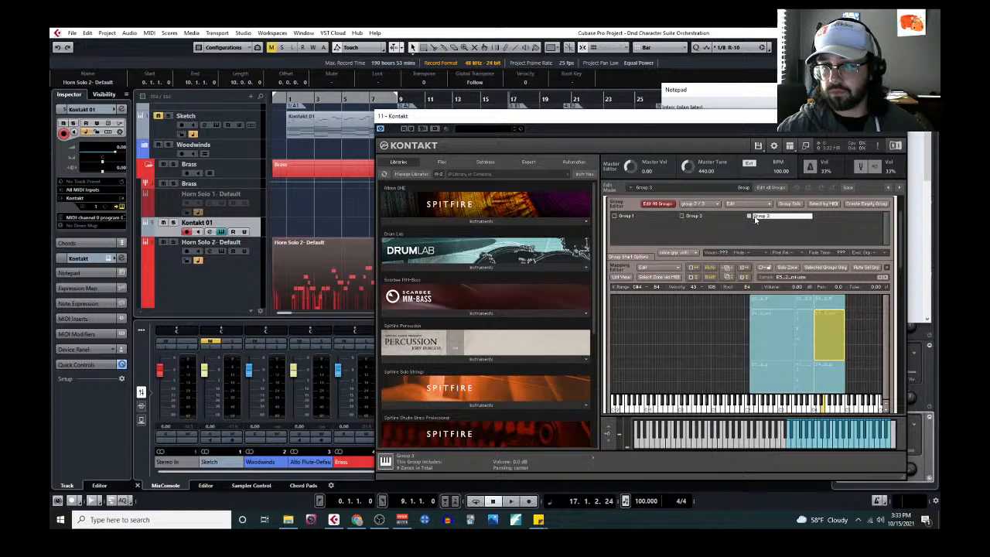
click(742, 220)
click(776, 370)
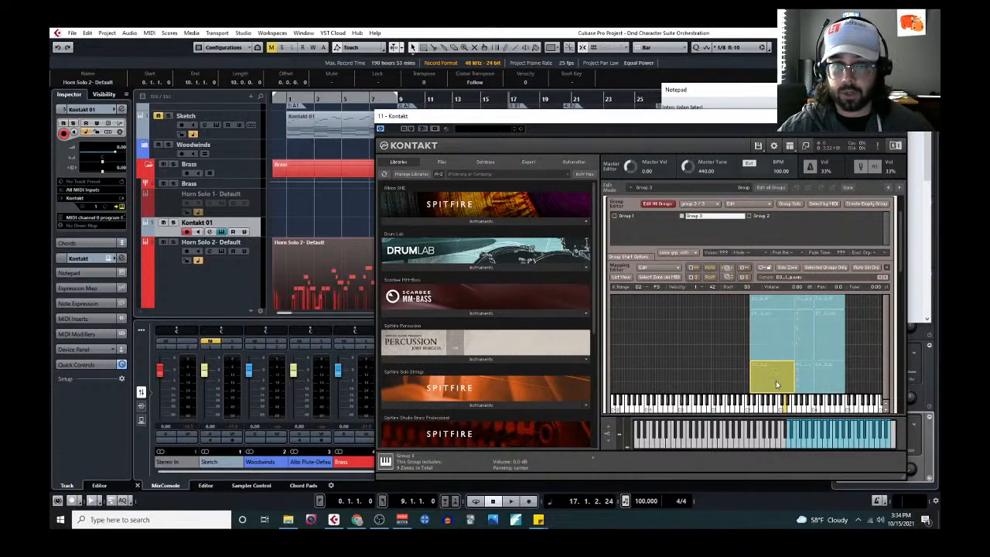
click(767, 329)
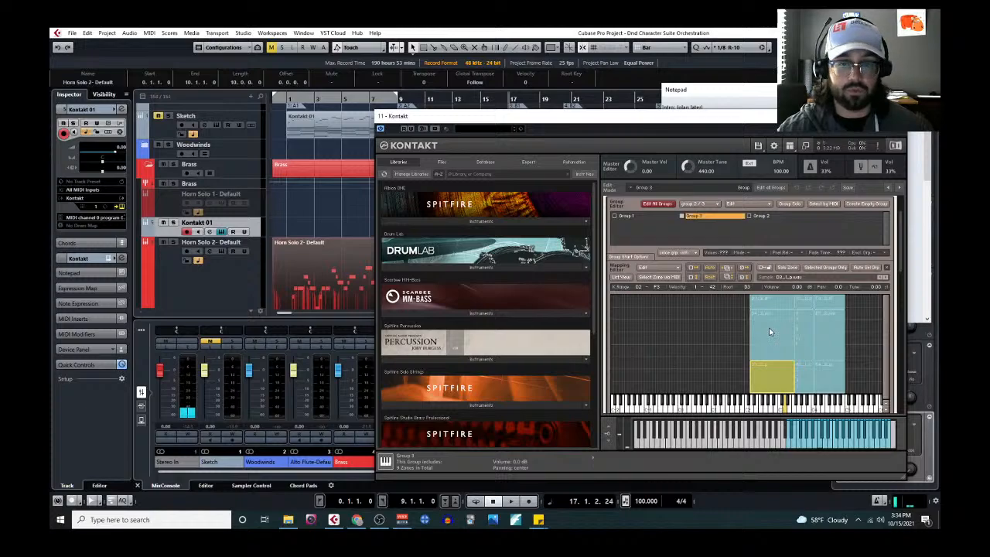
click(780, 301)
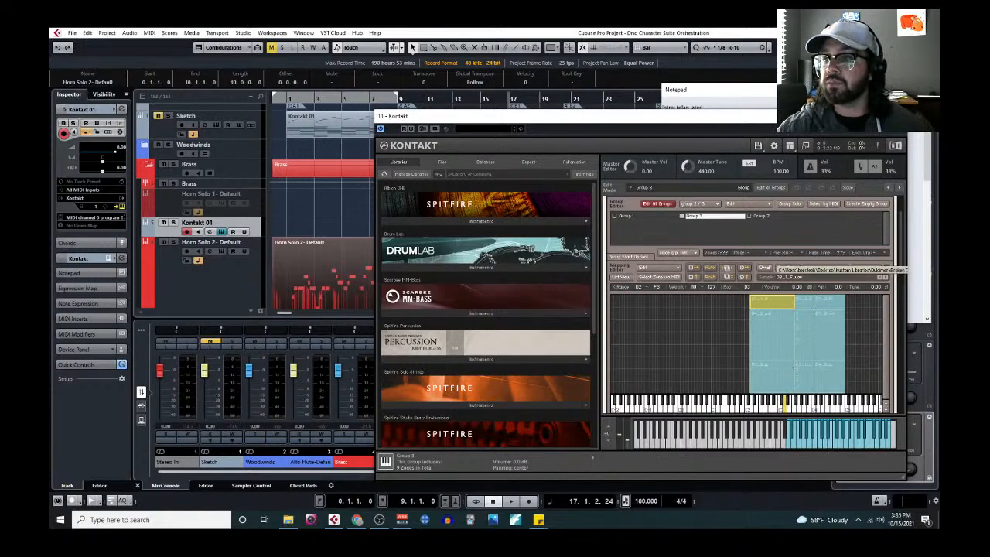
click(897, 116)
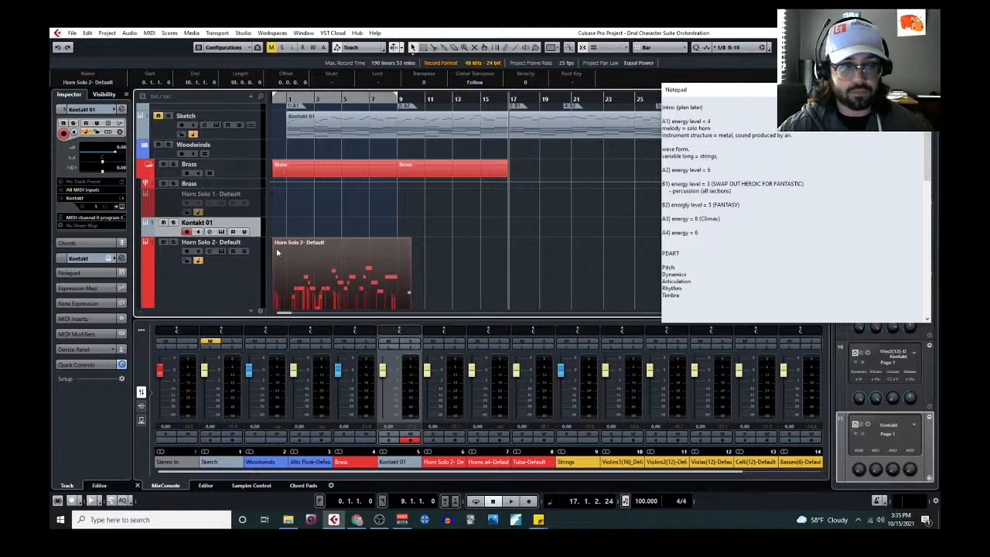
Remove the Kontakt 01 track and select the Horn Solo 2 track.
right_click(256, 226)
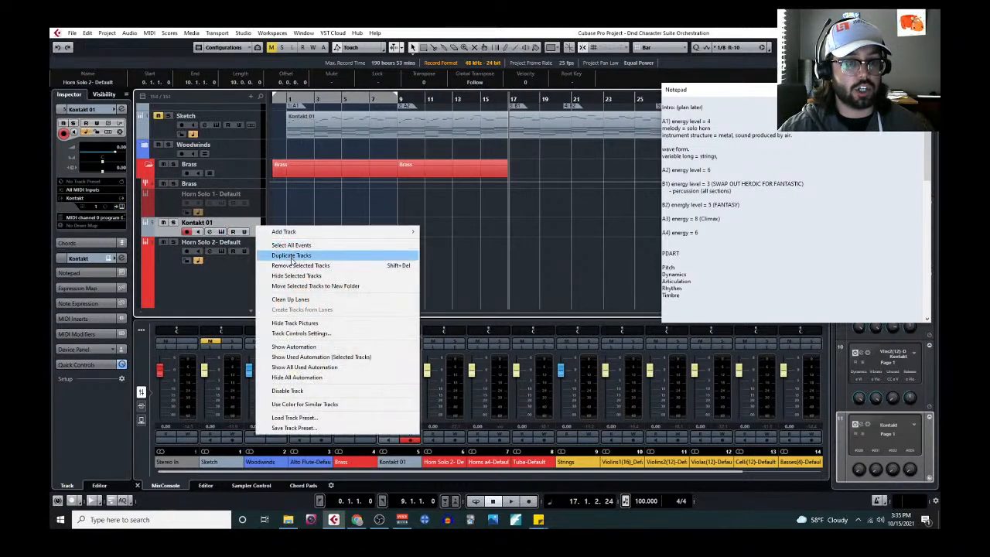
click(300, 265)
click(283, 265)
click(250, 282)
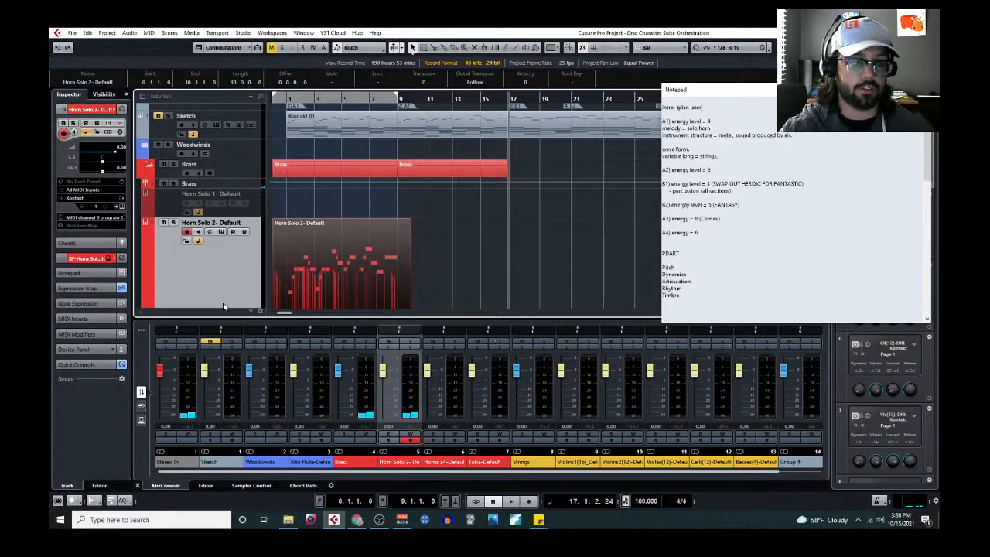
Solo the Sketch track again and make it the selected track.
scroll(185, 253, up, 3)
click(171, 189)
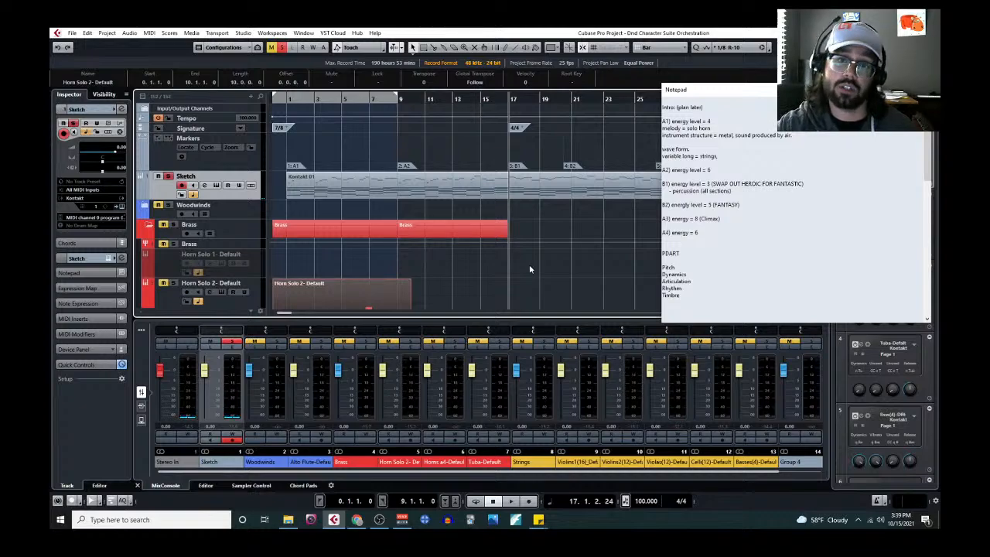
scroll(463, 249, down, 5)
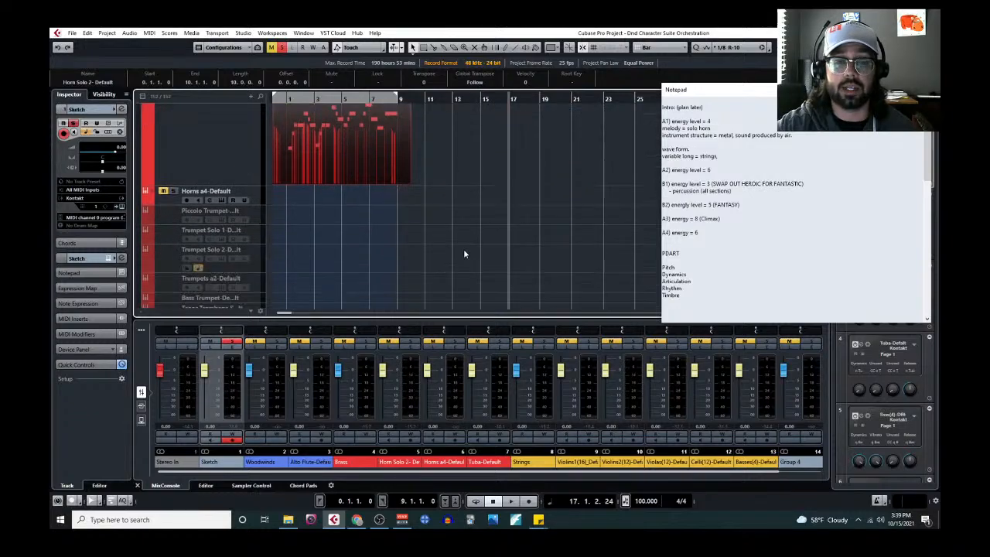
scroll(464, 254, up, 3)
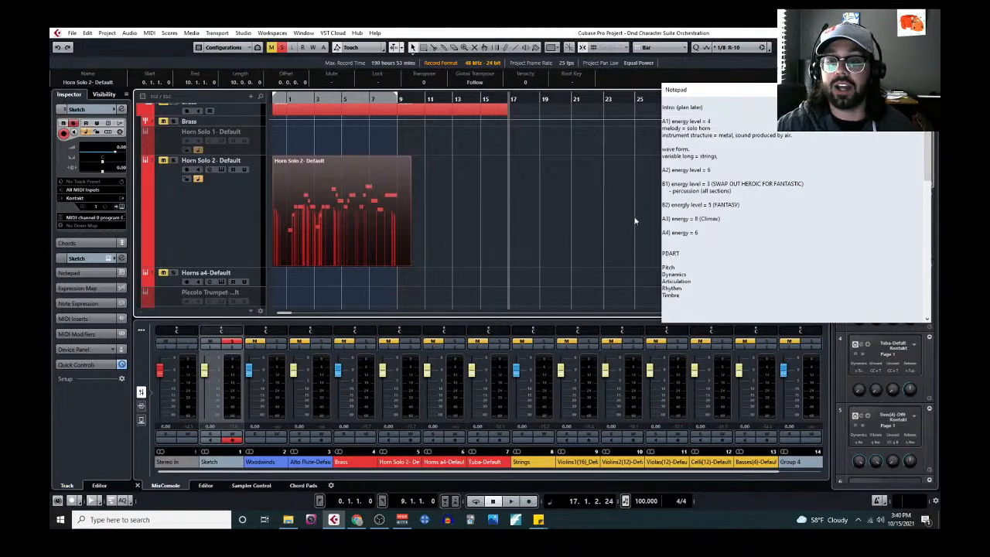
scroll(497, 256, up, 1)
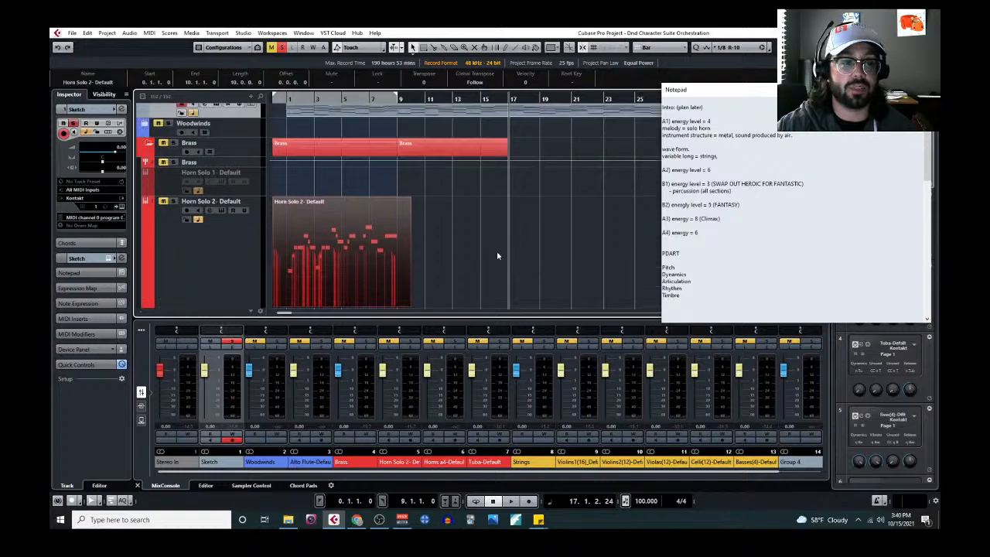
scroll(494, 261, up, 2)
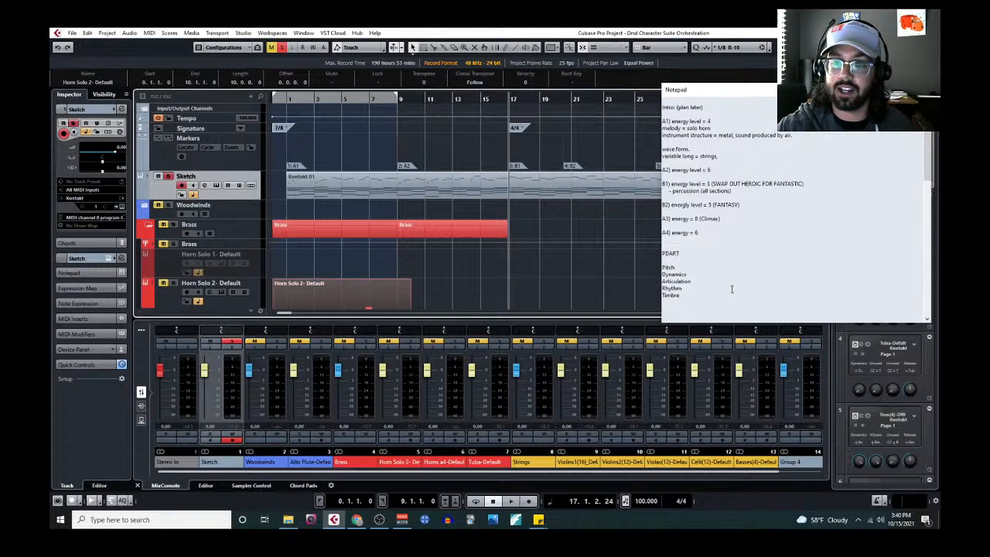
scroll(732, 289, up, 2)
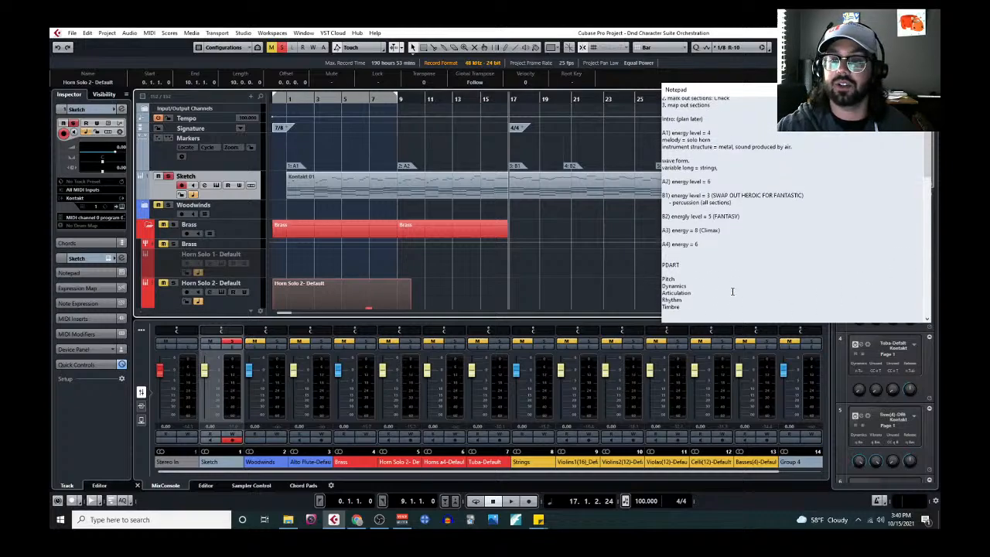
Reduce the height of the Horn Solo 2 track to a compact lane in the project window.
scroll(732, 291, down, 2)
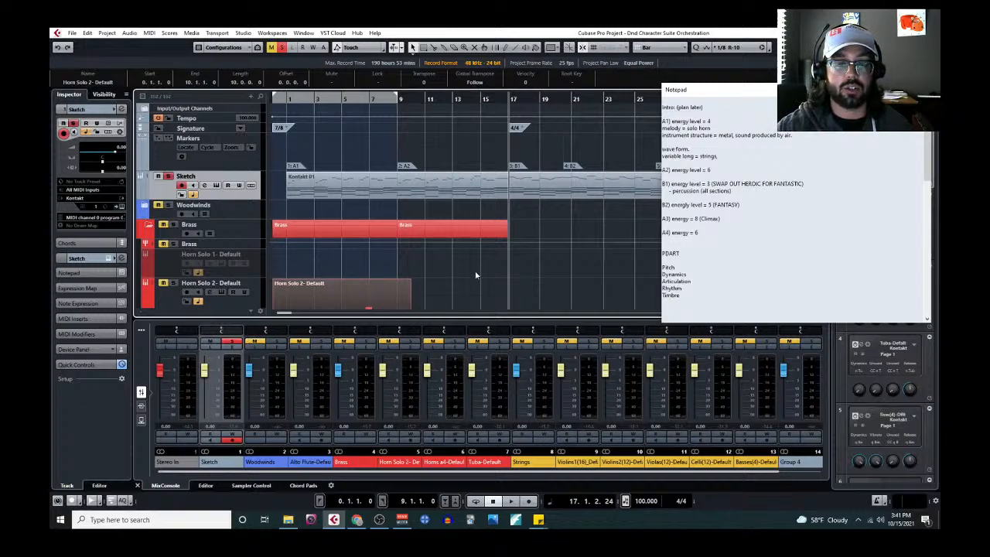
scroll(475, 274, down, 5)
scroll(475, 277, up, 2)
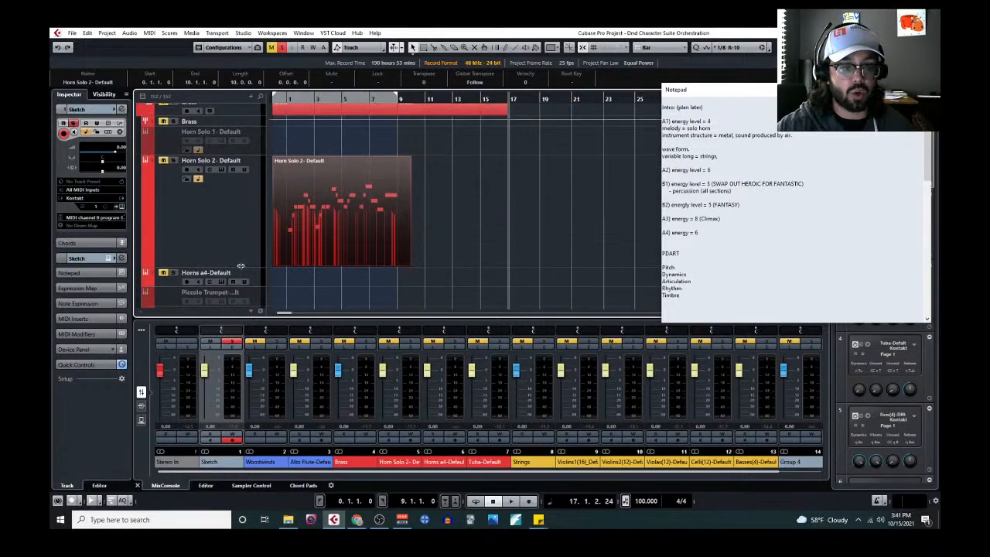
drag(238, 266, 237, 184)
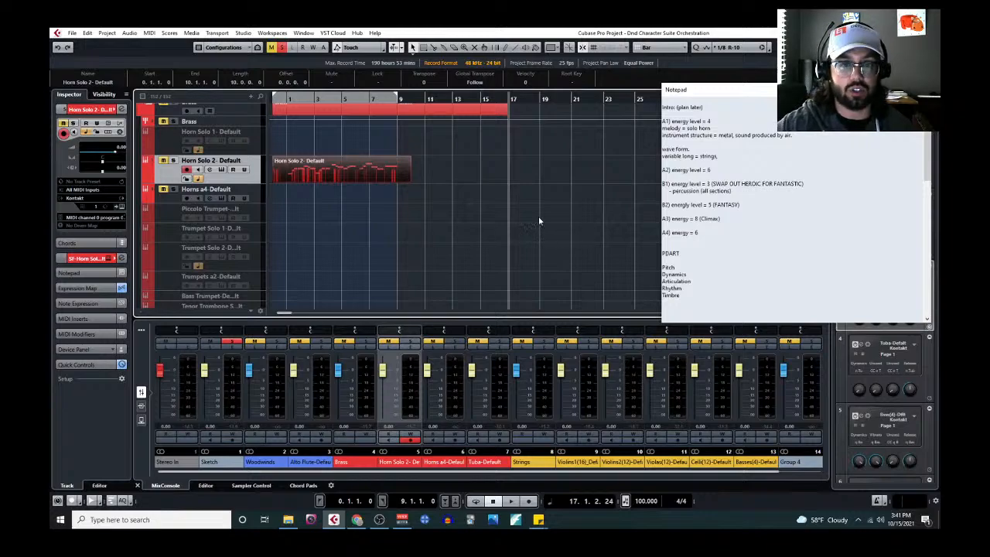
Make the Sketch track the selected track again.
scroll(551, 225, up, 2)
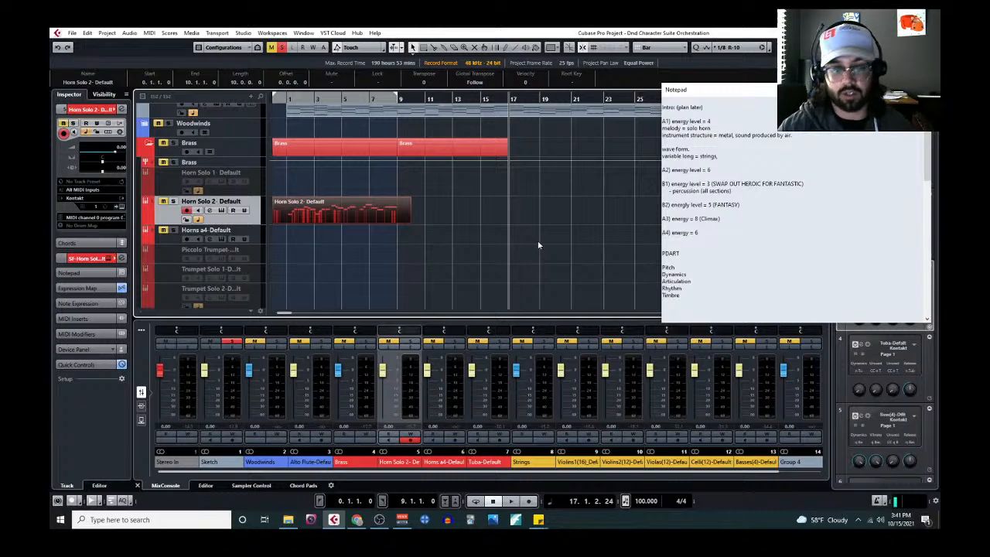
scroll(245, 208, up, 4)
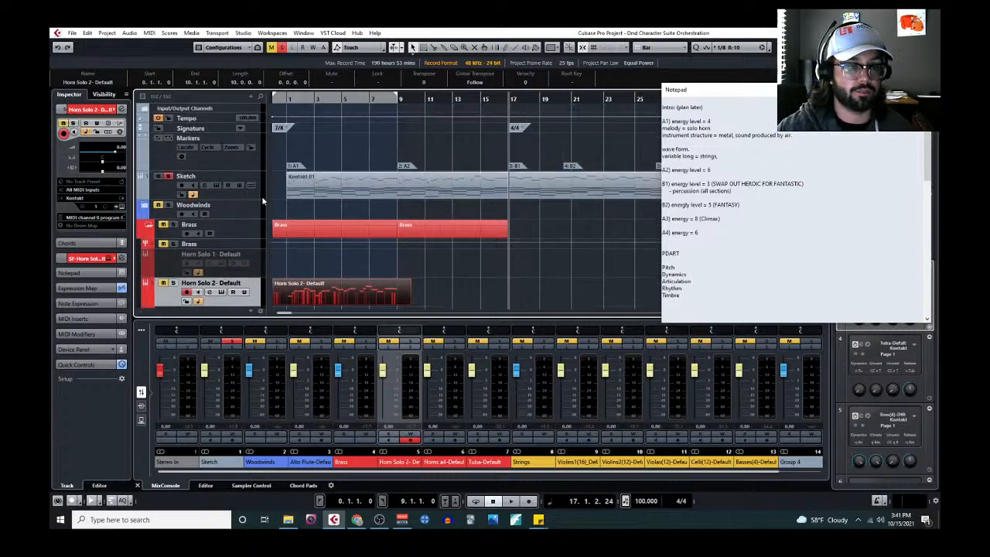
click(262, 194)
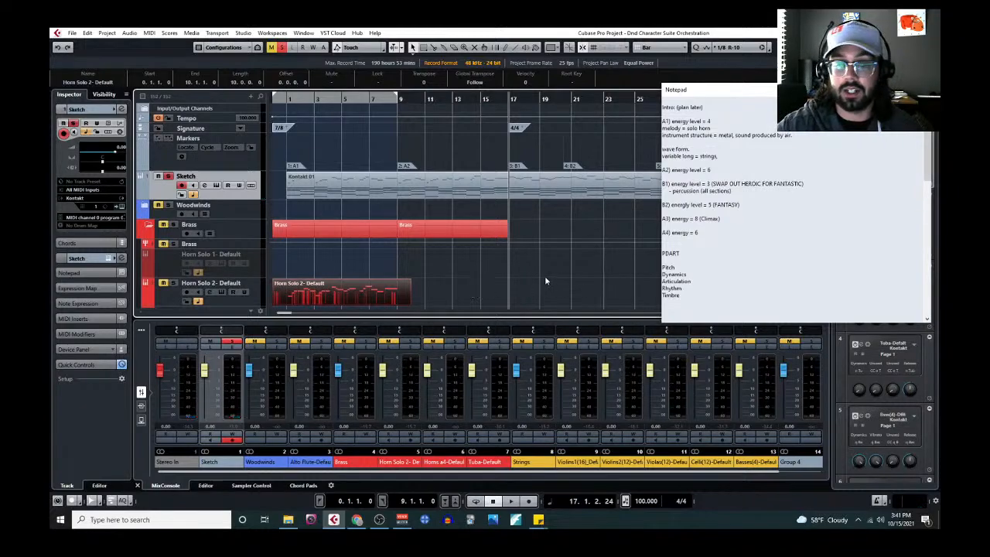
Play the project from bar 1 to about bar 17 with the Sketch track unsoloed and muted.
scroll(525, 277, down, 1)
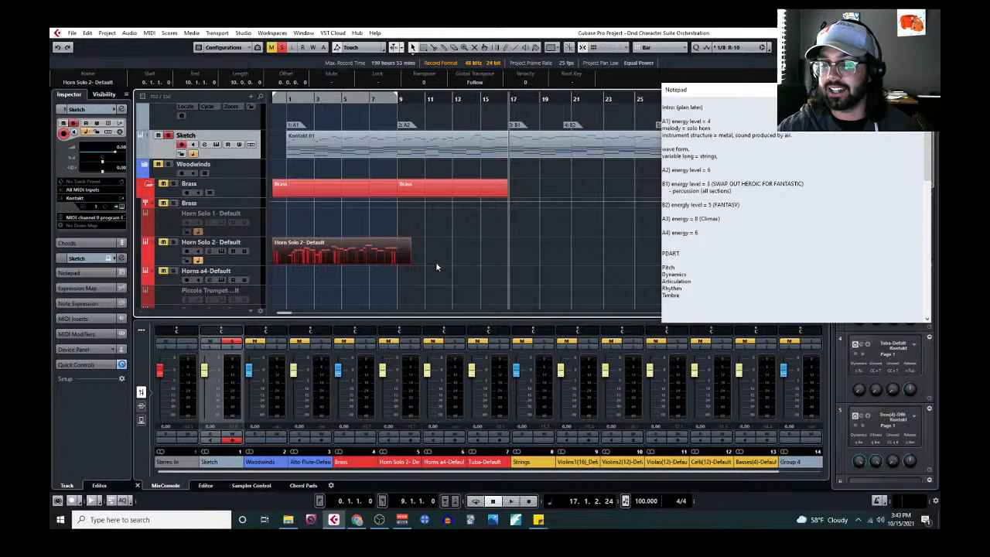
click(397, 98)
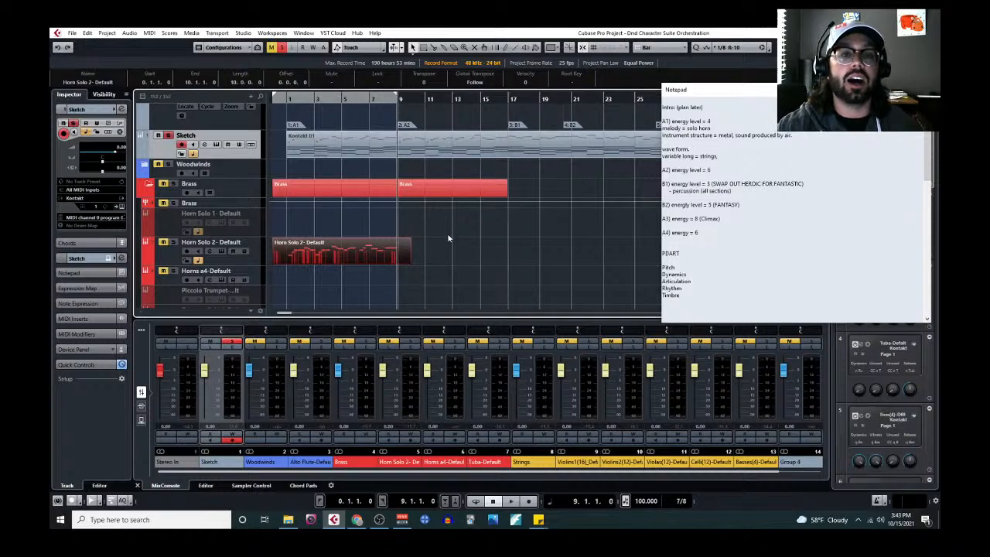
scroll(448, 238, up, 2)
scroll(449, 247, down, 2)
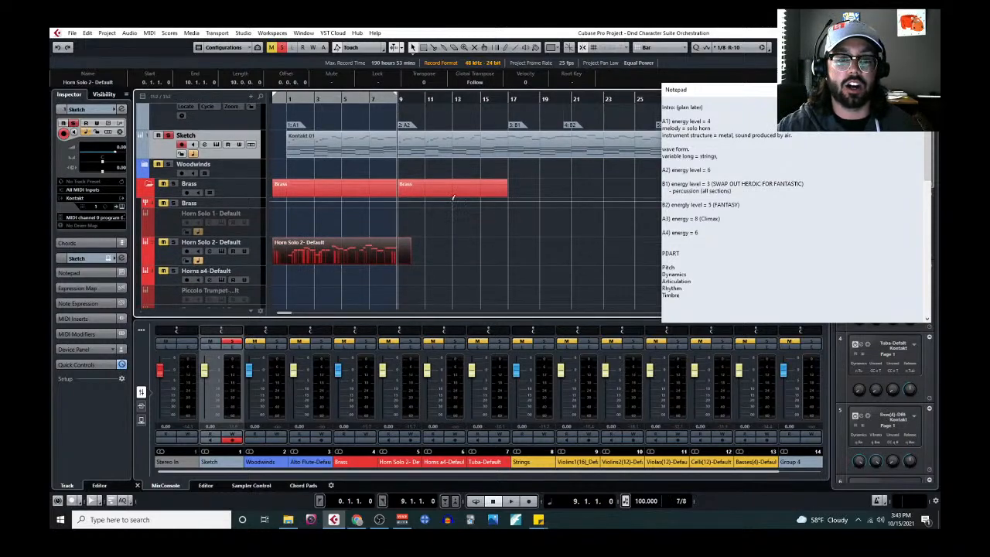
click(453, 194)
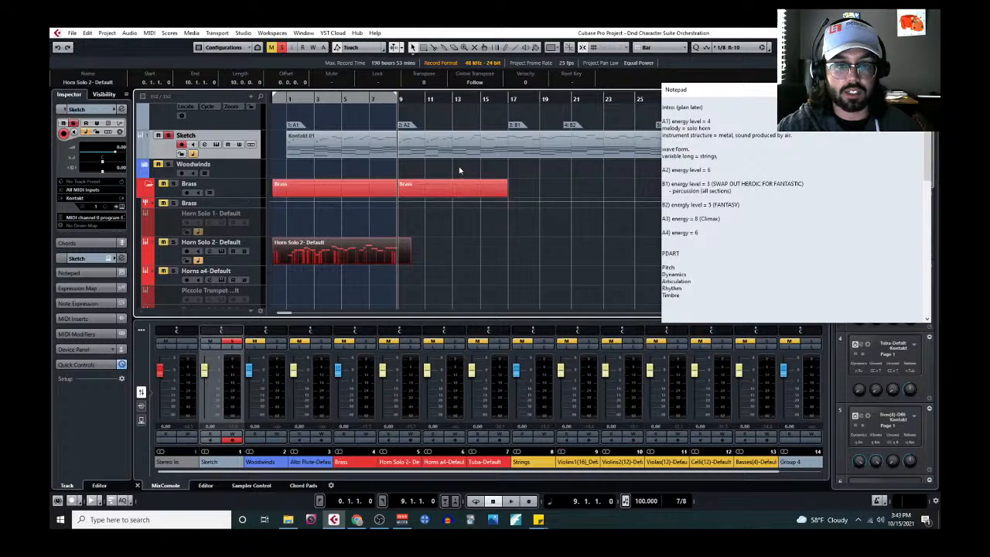
click(299, 110)
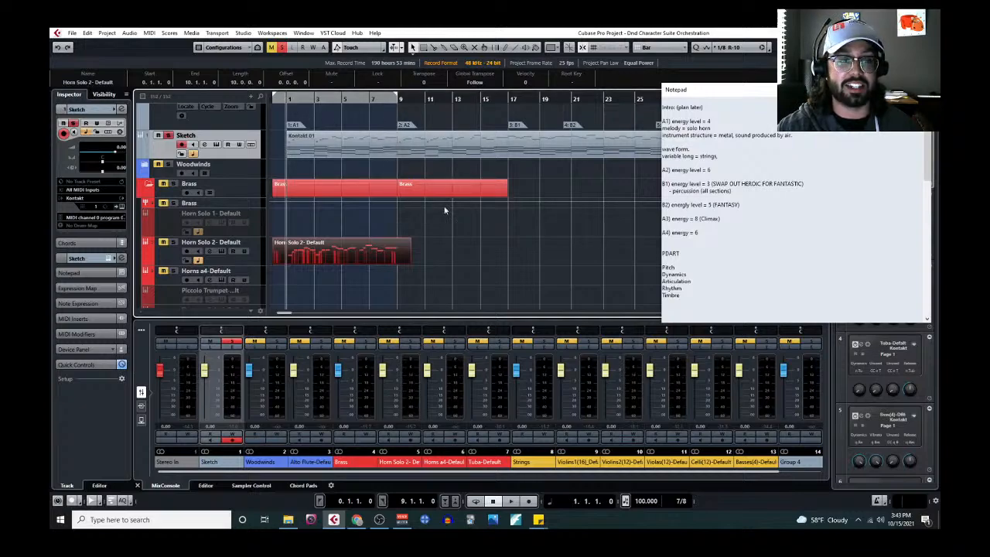
key(space)
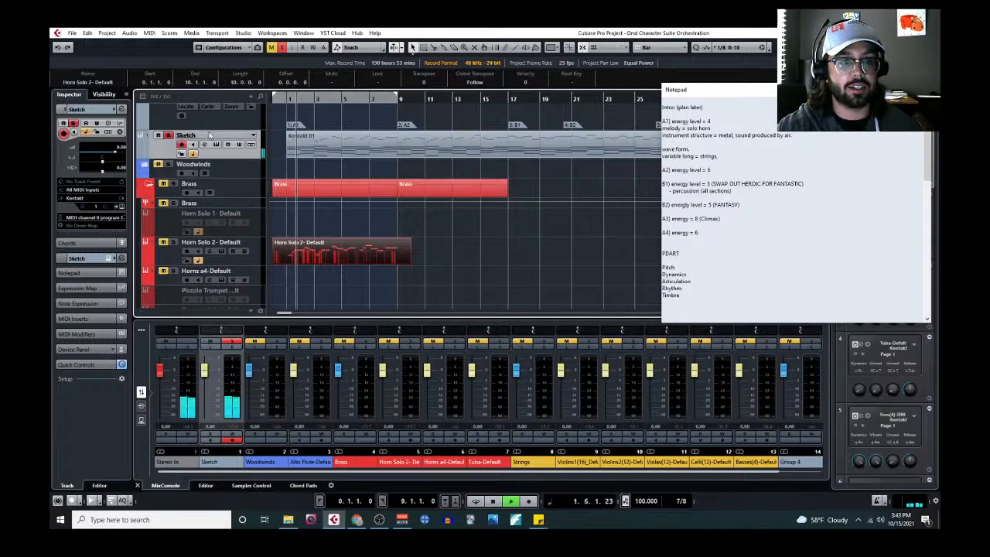
click(169, 135)
click(159, 135)
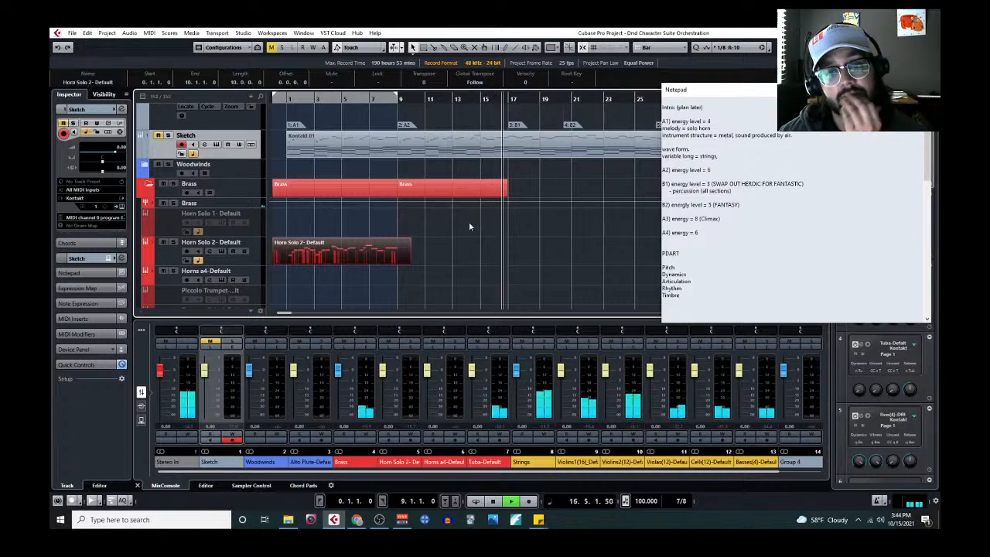
key(space)
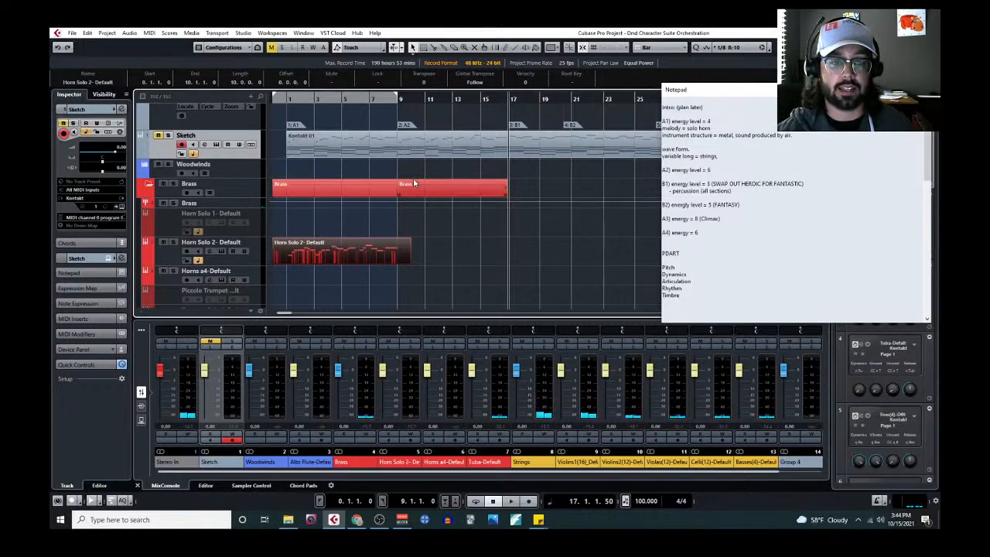
Open the Sketch track's Kontakt 01 part in the Key Editor and locate the melody from bar 9 onward.
click(416, 156)
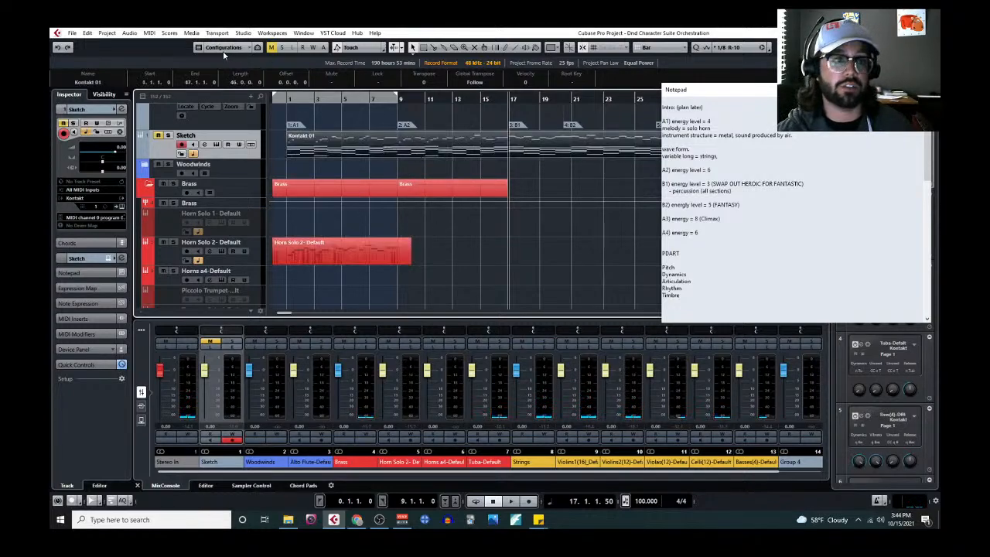
click(149, 33)
click(174, 42)
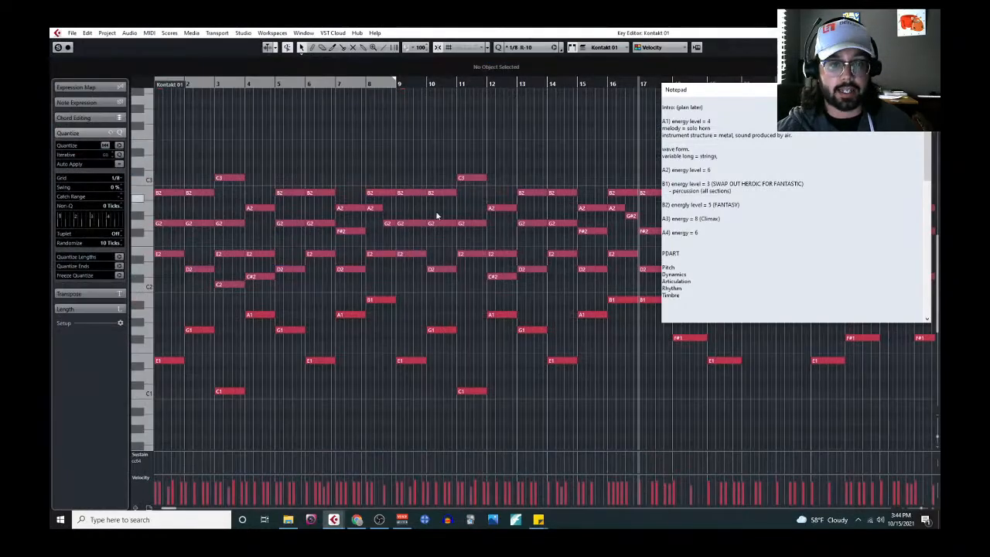
scroll(436, 215, up, 5)
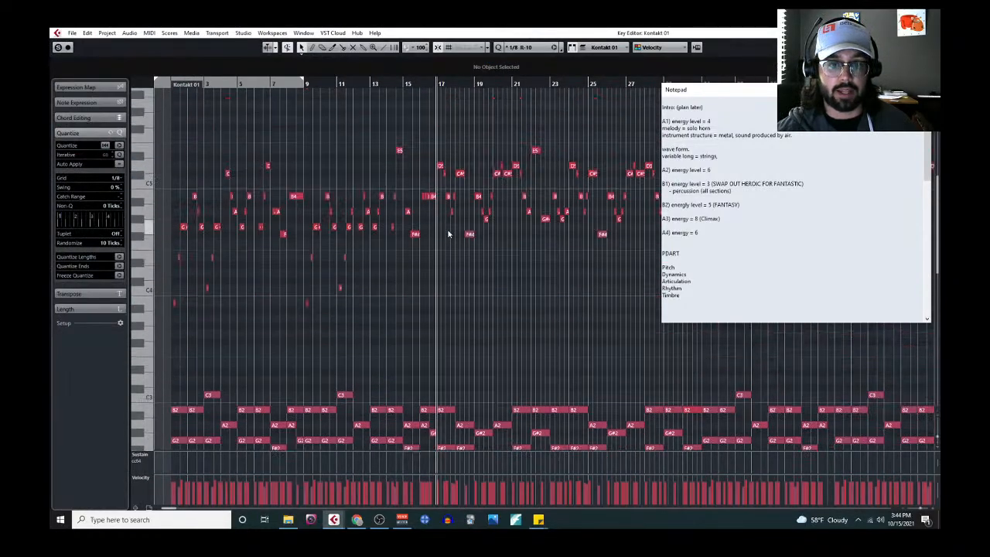
ctrl+scroll(448, 234, up, 3)
scroll(346, 206, left, 6)
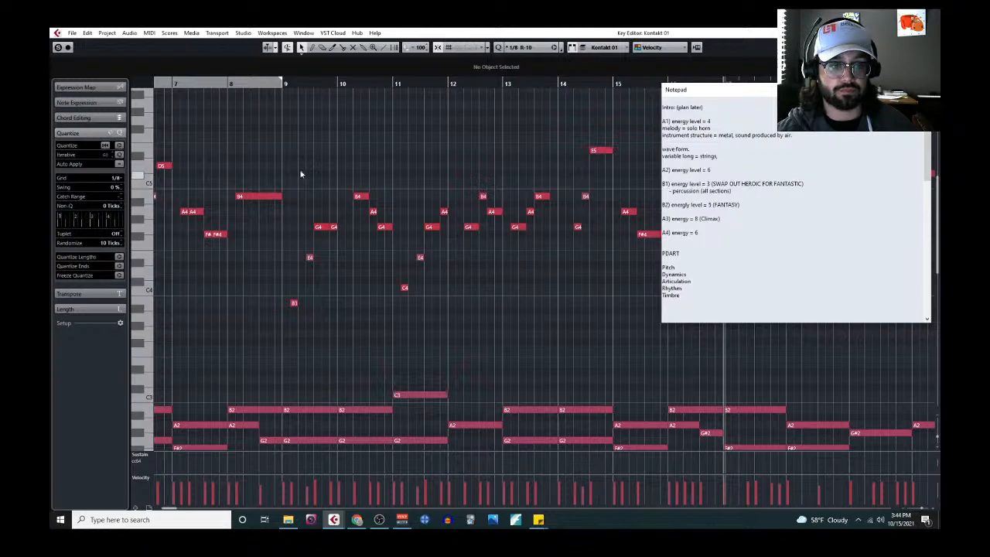
Close the Notepad window and copy the sketch melody notes in bars 9 to 16, with the playhead at the first note.
drag(285, 136, 675, 352)
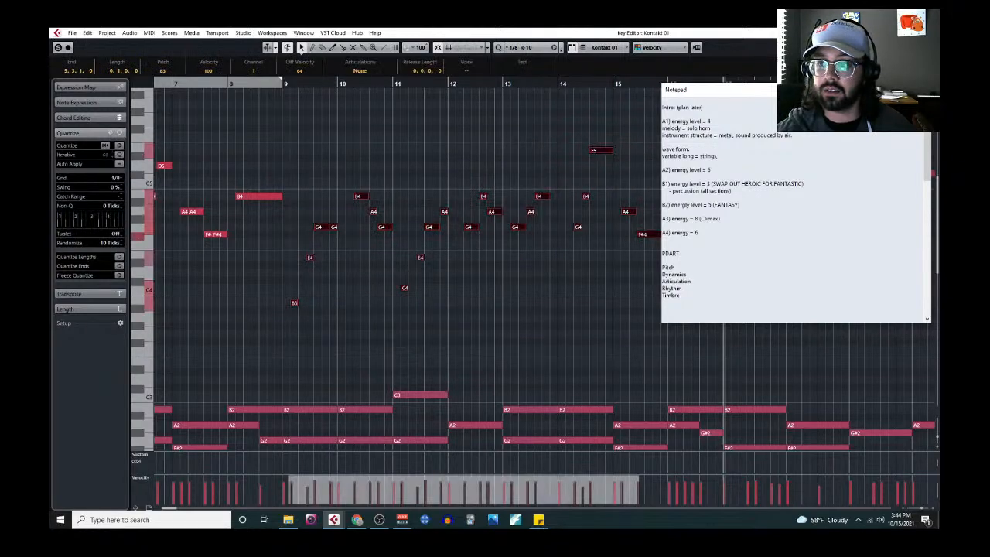
click(924, 90)
click(559, 284)
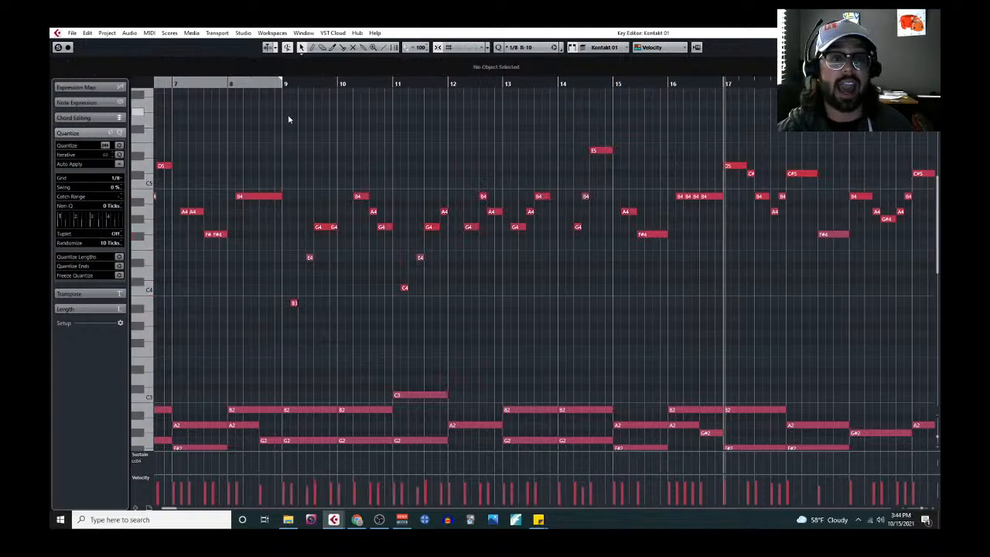
drag(288, 114, 720, 336)
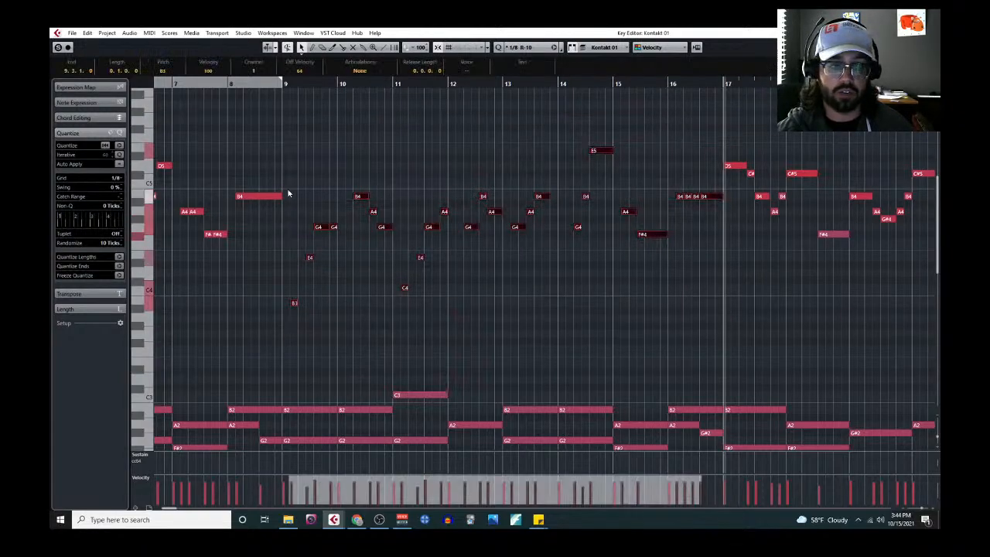
scroll(288, 191, up, 3)
click(295, 83)
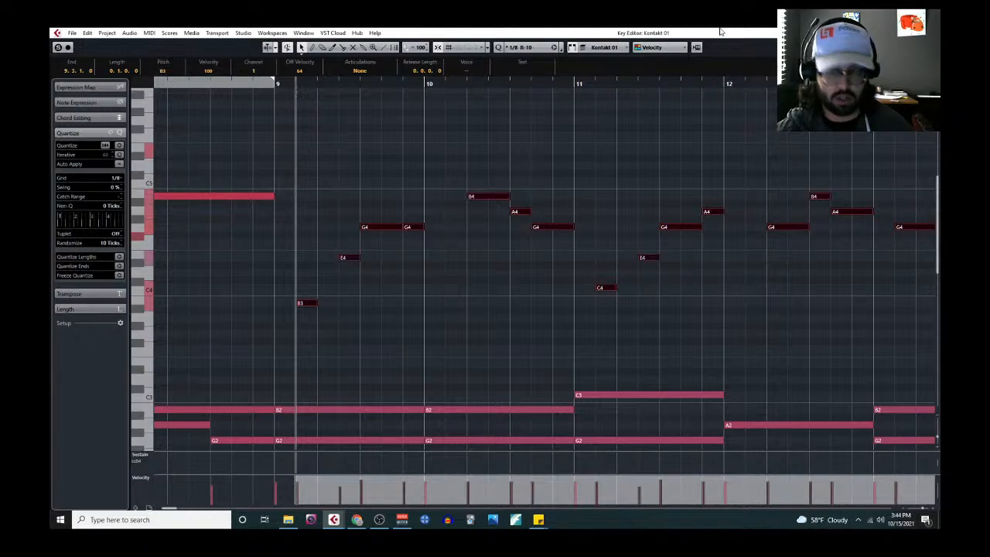
click(930, 33)
Extend the Horn Solo 2 part to bar 17.
scroll(414, 205, down, 3)
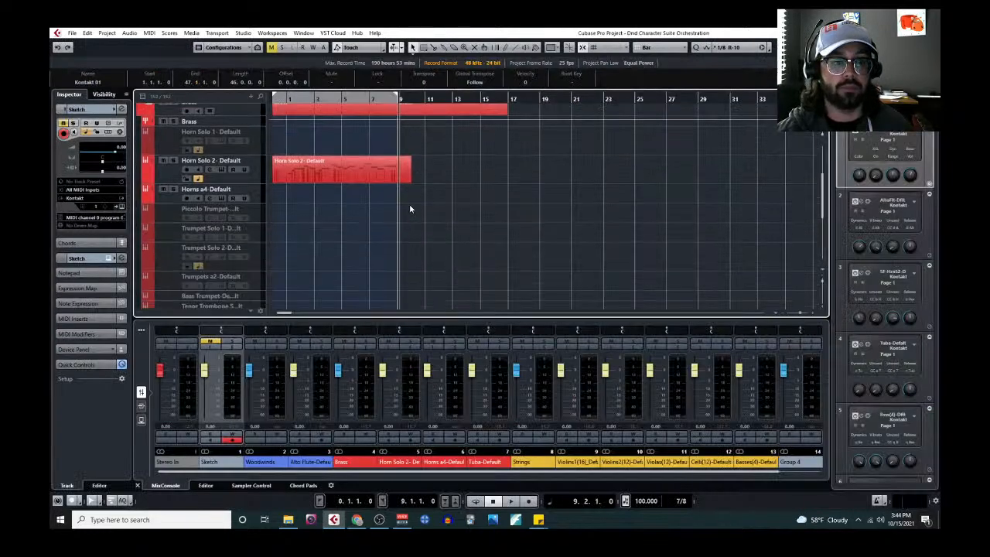
drag(410, 181, 507, 185)
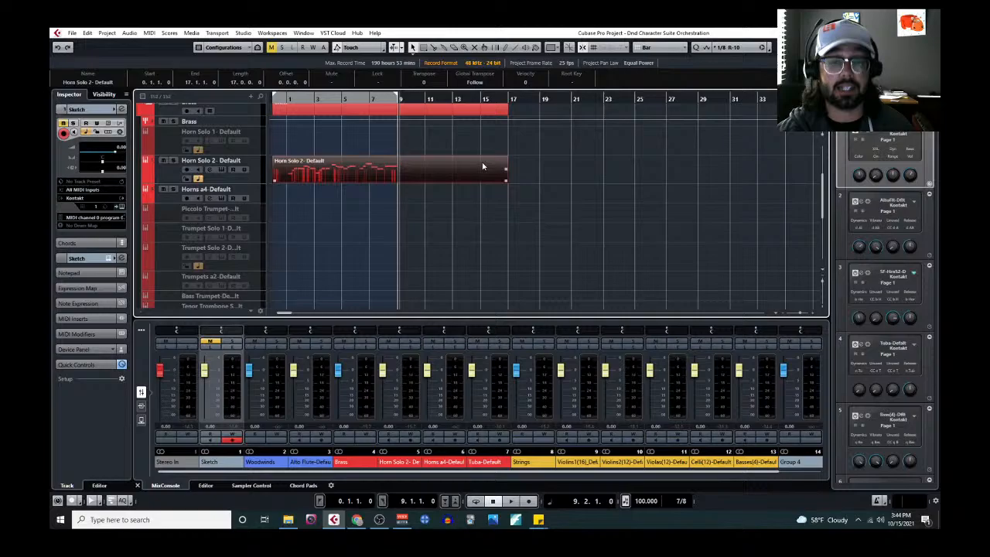
Paste the copied melody into the Horn Solo 2 part from bar 9 in the Key Editor and transpose it down an octave.
click(150, 32)
click(159, 44)
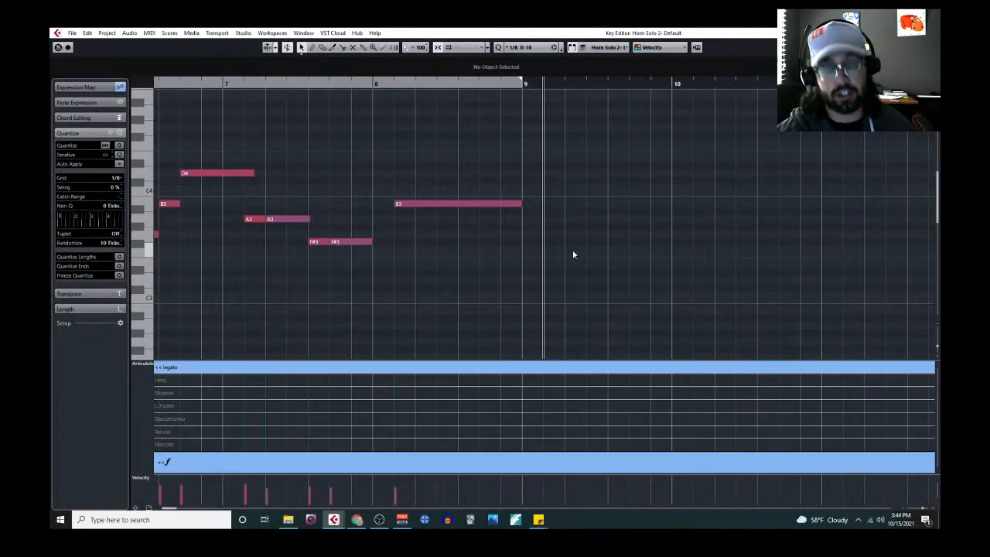
key(ctrl+v)
scroll(573, 254, down, 4)
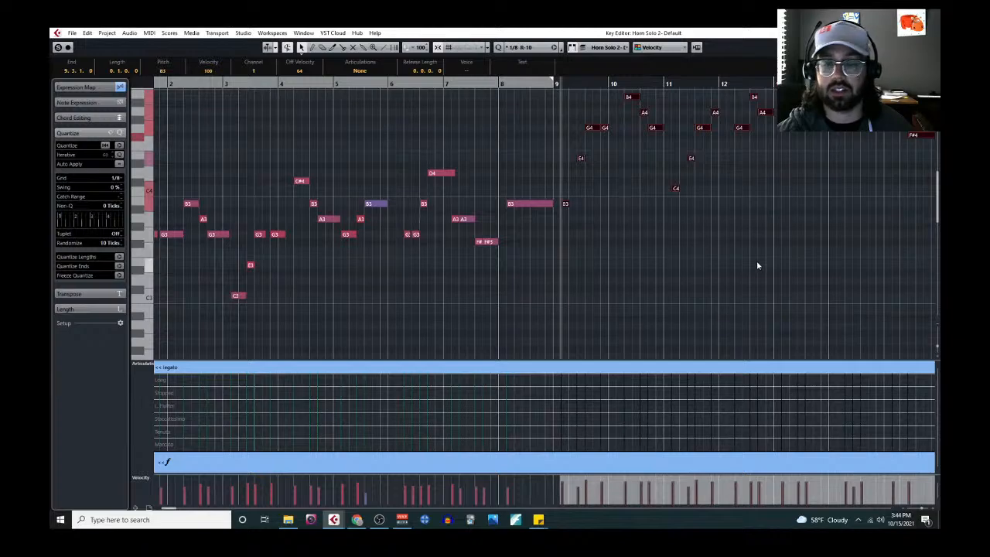
key(shift+Down)
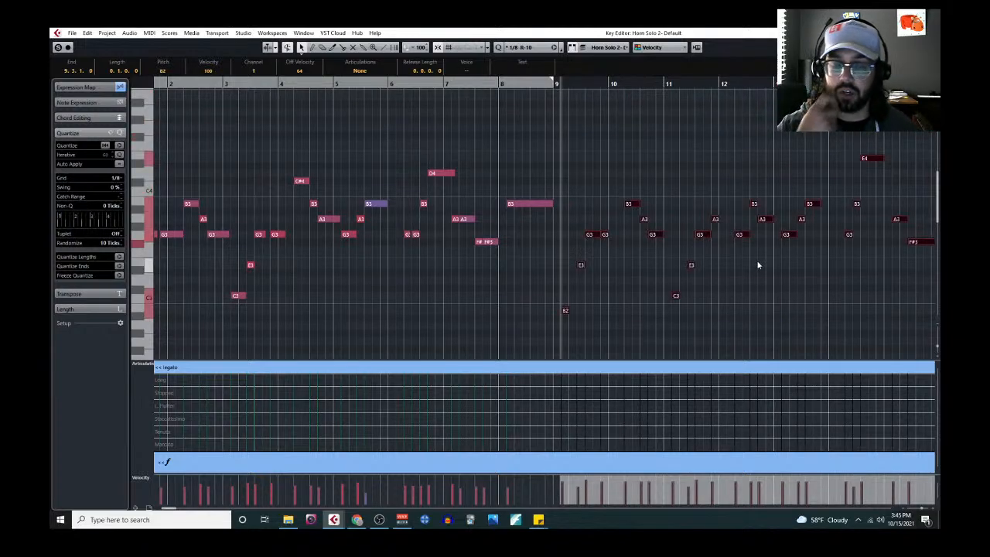
Enlarge the note display and listen to the pasted horn melody from just before bar 9.
scroll(650, 181, right, 3)
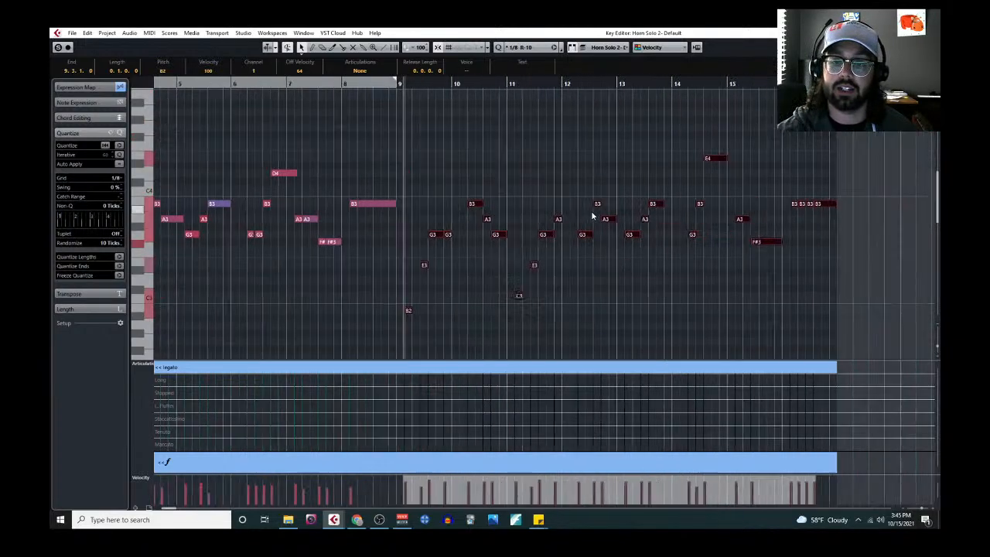
scroll(617, 286, down, 1)
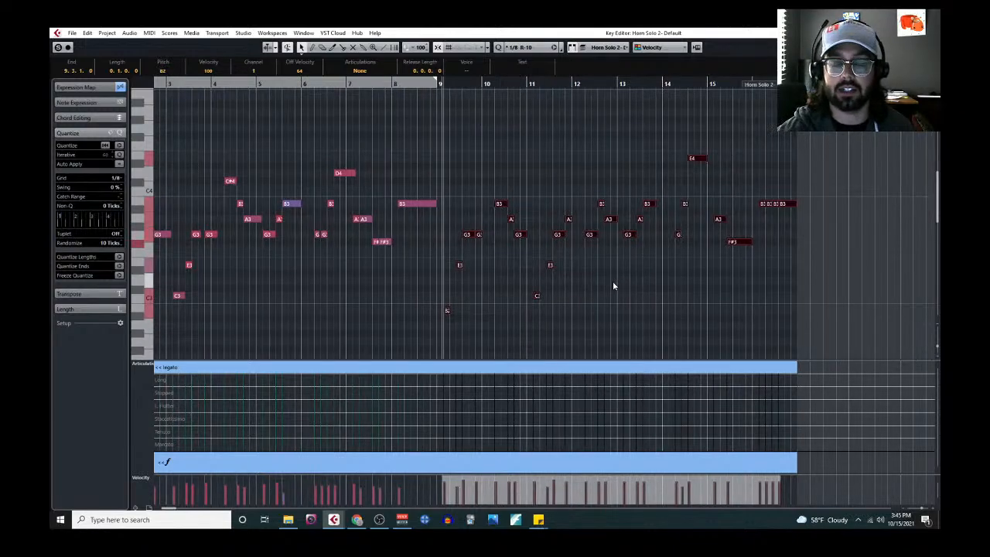
drag(611, 360, 611, 411)
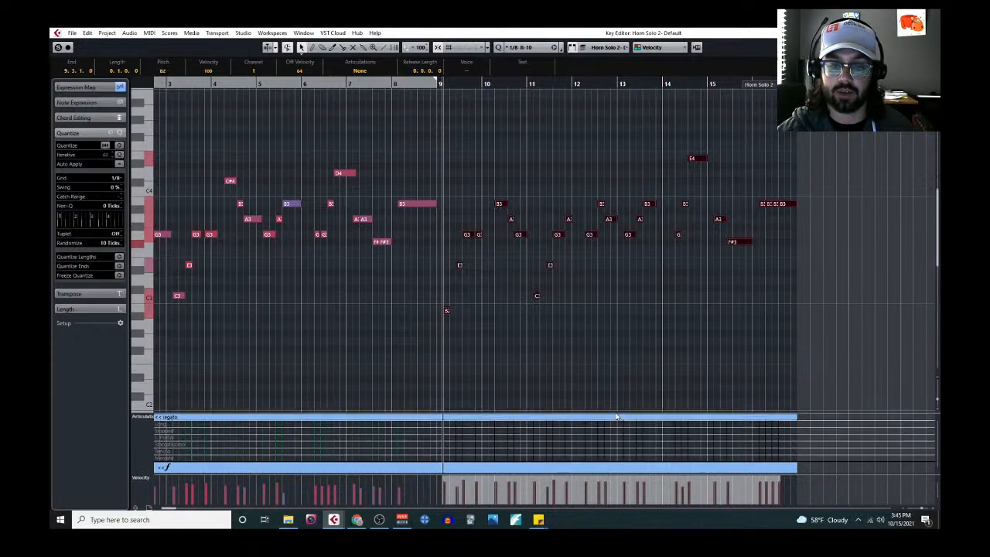
click(414, 84)
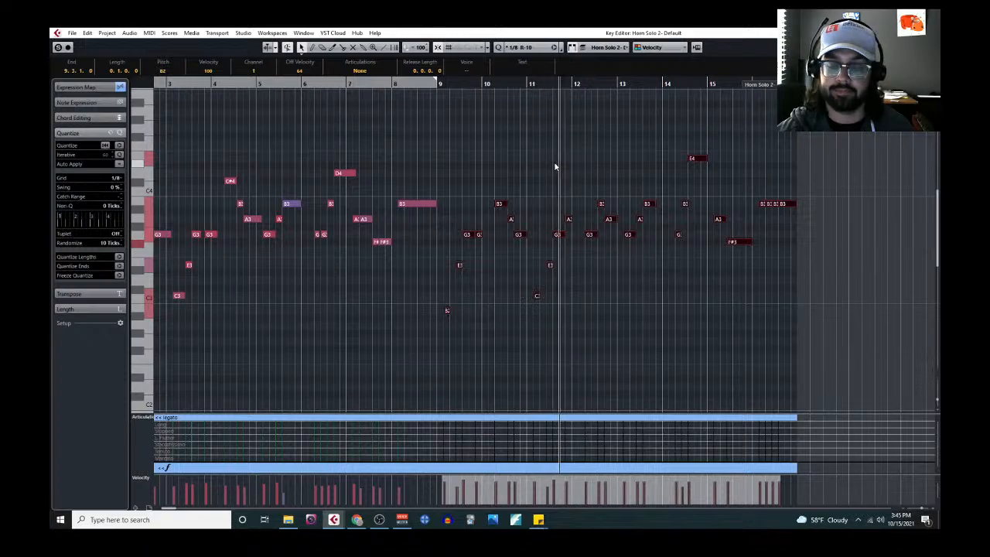
Delete the pasted melody notes from bar 9 onward in the Horn Solo 2 part and close the Key Editor.
drag(446, 147, 852, 352)
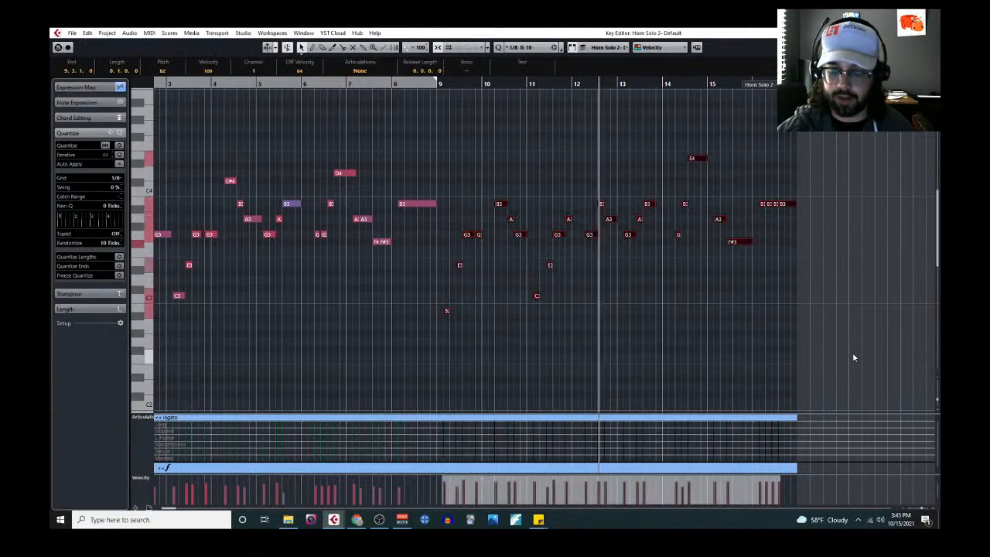
key(Delete)
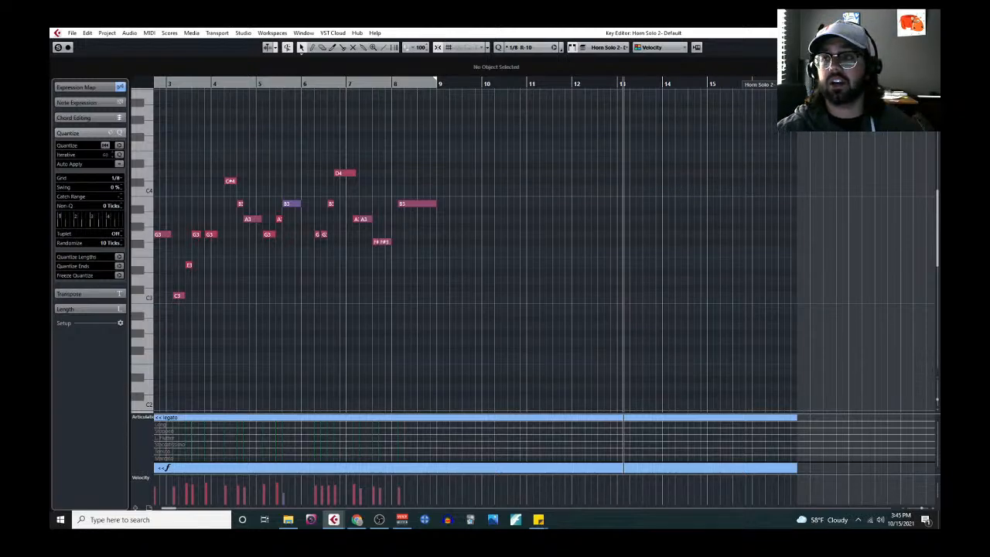
click(930, 33)
Place the project cursor at bar 9 and select the Horn Solo 2 track for live playing.
scroll(401, 206, up, 3)
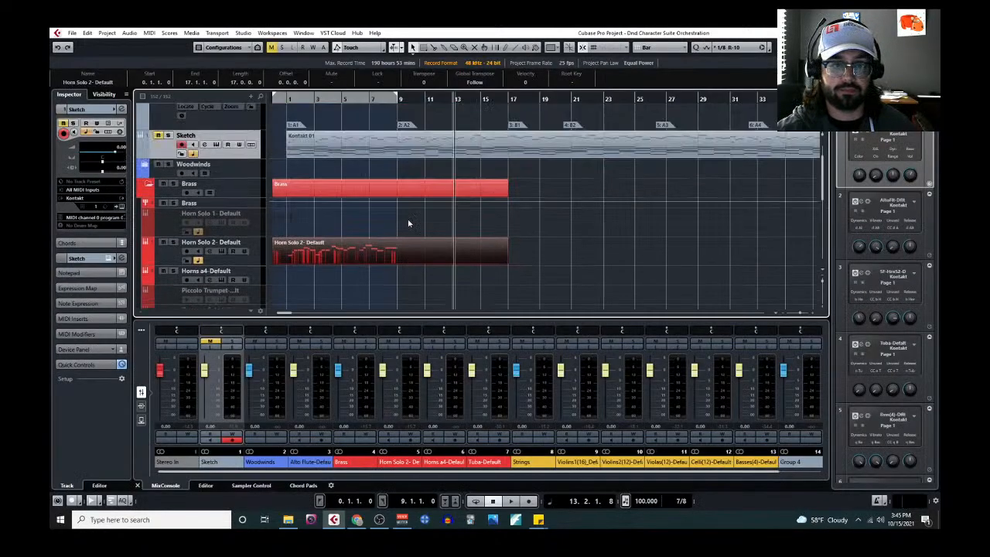
click(397, 98)
key(ctrl+a)
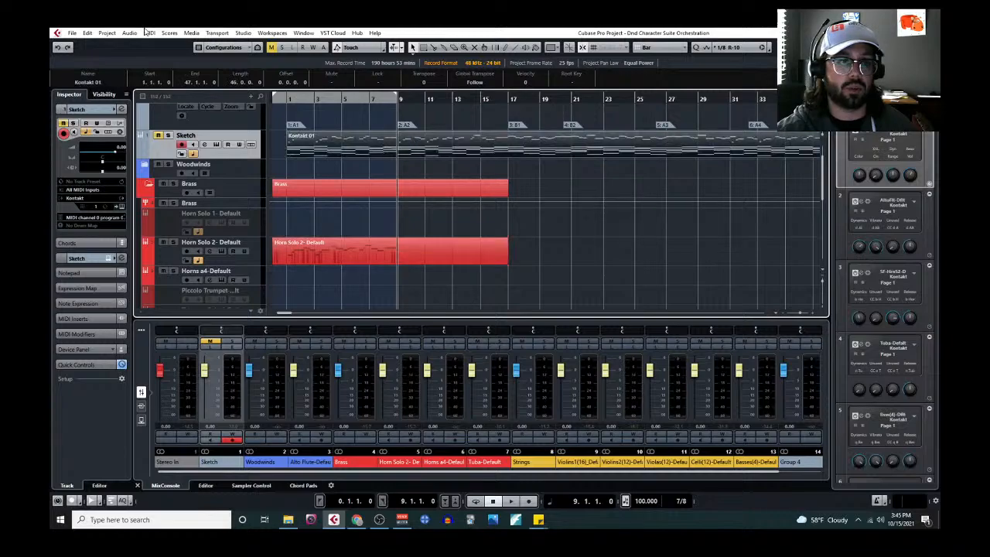
click(149, 33)
click(617, 255)
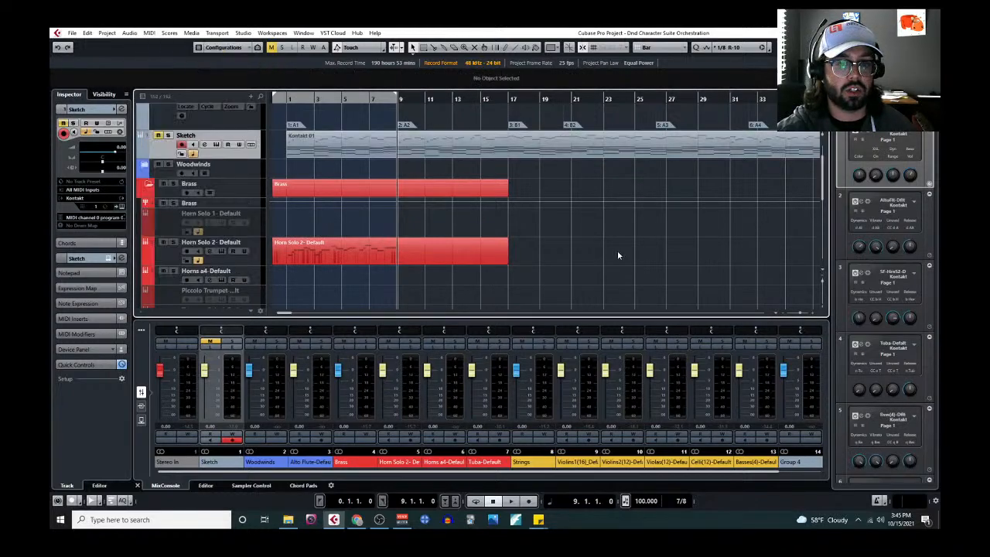
click(240, 261)
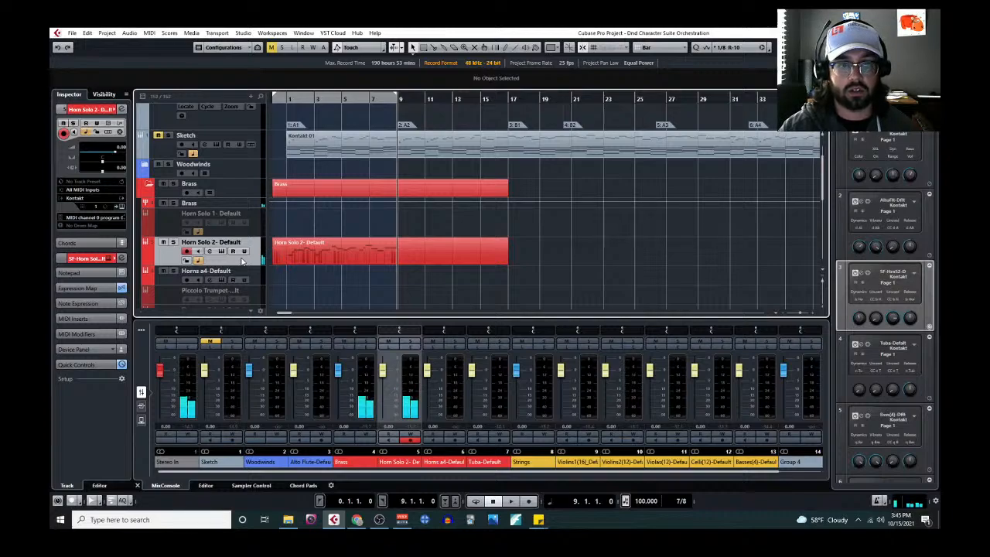
Open the Kontakt 01 sketch part in the Key Editor and listen to it from bar 9.
click(421, 148)
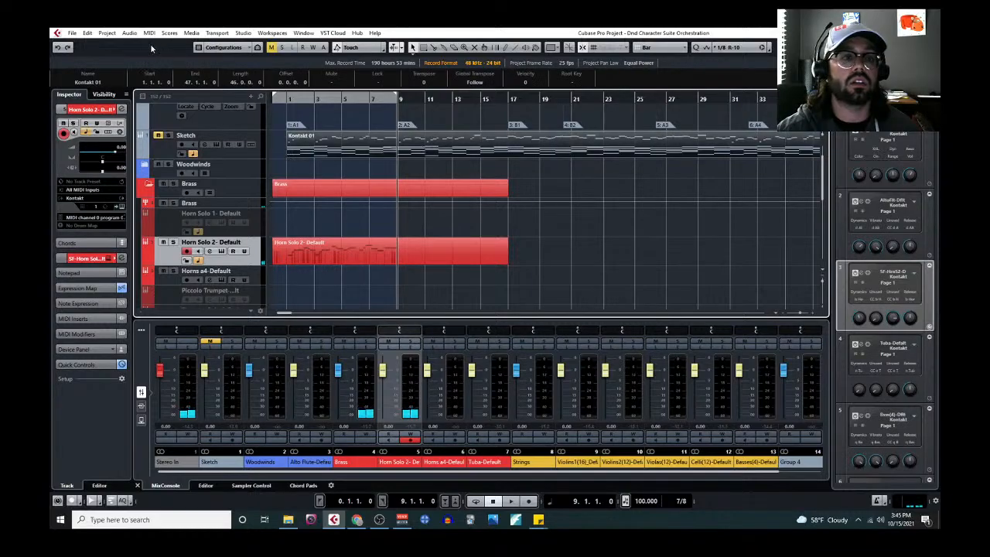
click(149, 33)
click(174, 42)
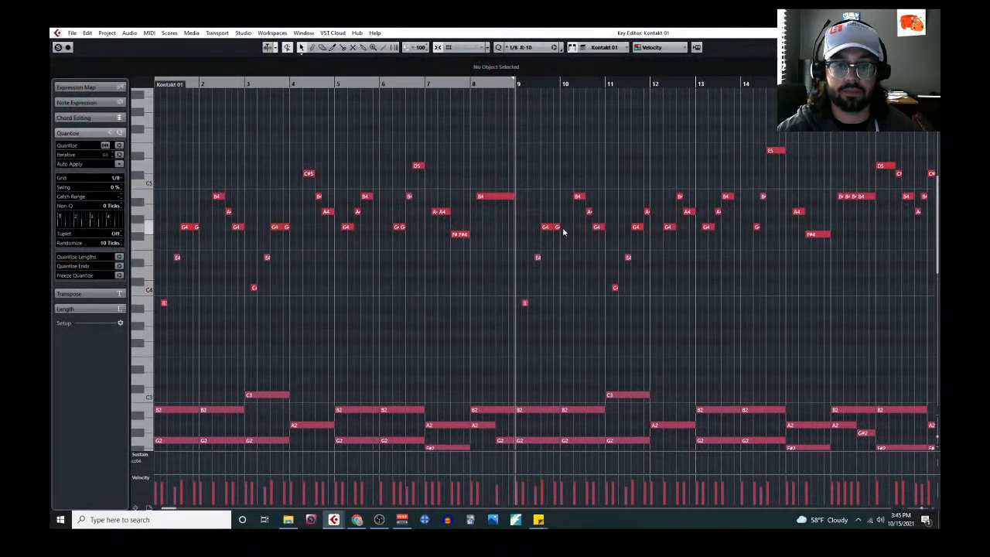
key(space)
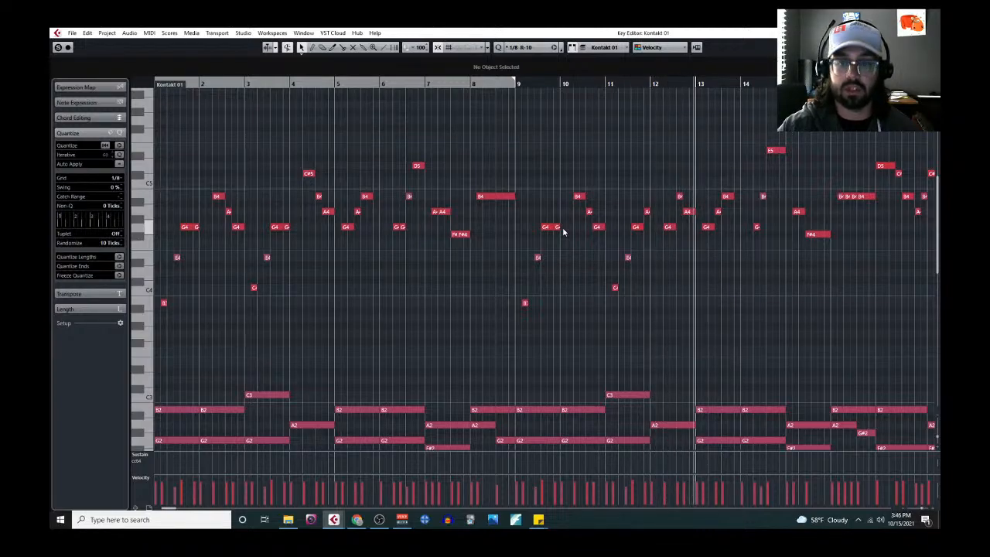
scroll(533, 252, down, 3)
scroll(548, 243, right, 3)
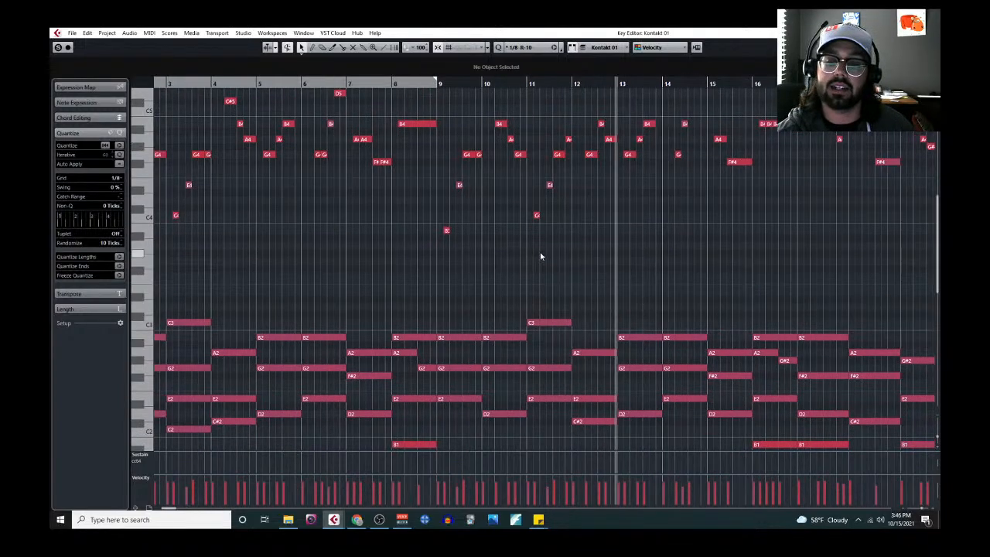
scroll(539, 256, down, 3)
scroll(512, 280, up, 2)
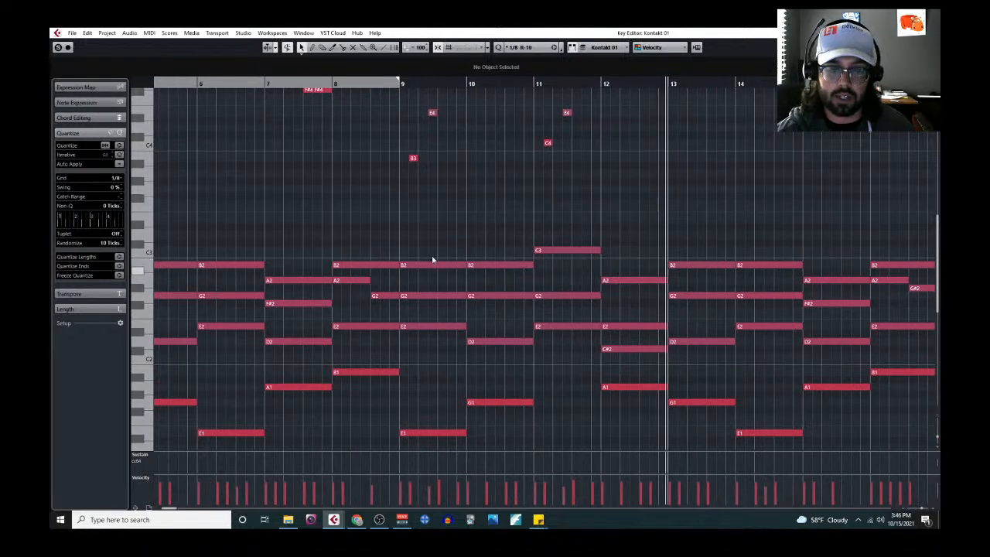
scroll(437, 262, down, 1)
scroll(437, 263, down, 2)
drag(435, 232, 789, 357)
scroll(741, 339, up, 3)
scroll(741, 328, down, 2)
click(724, 296)
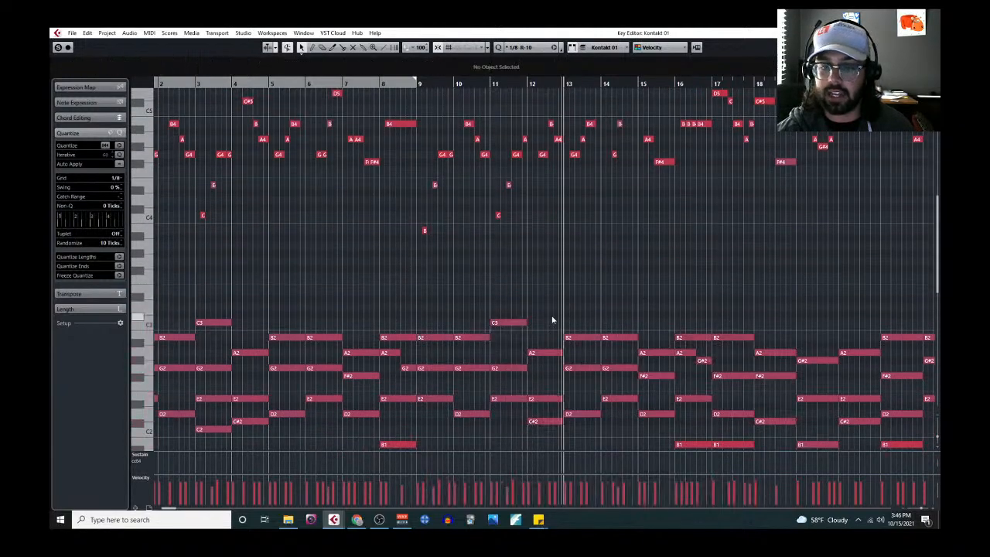
Copy the sketch's chord notes above the bass line from bars 9 to 16, set the cursor at bar 9 and close the editor.
drag(425, 292, 708, 421)
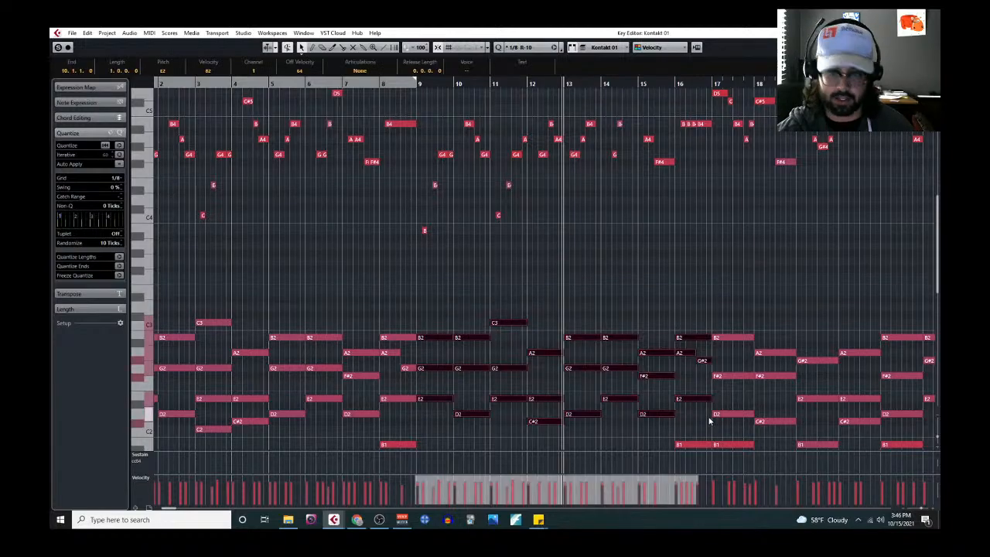
click(416, 84)
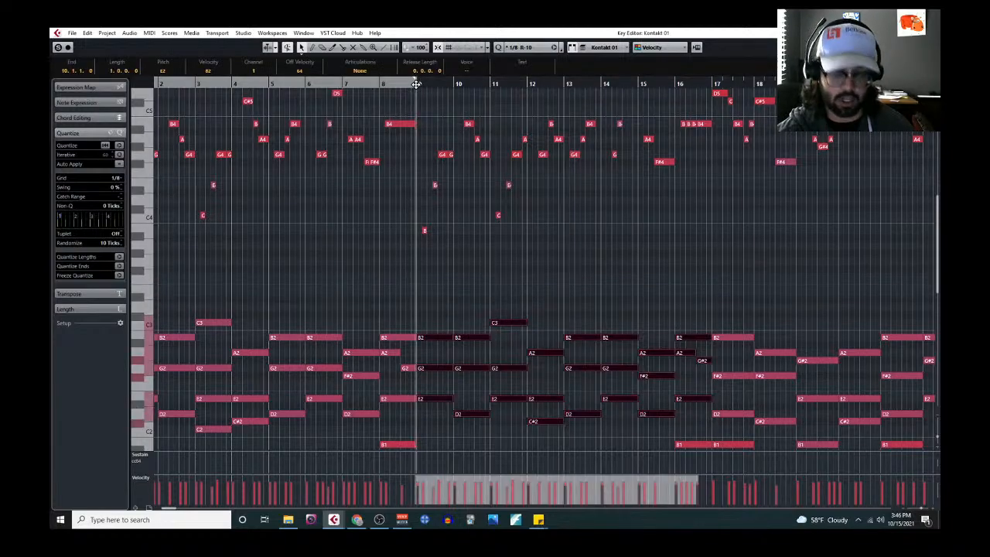
key(Return)
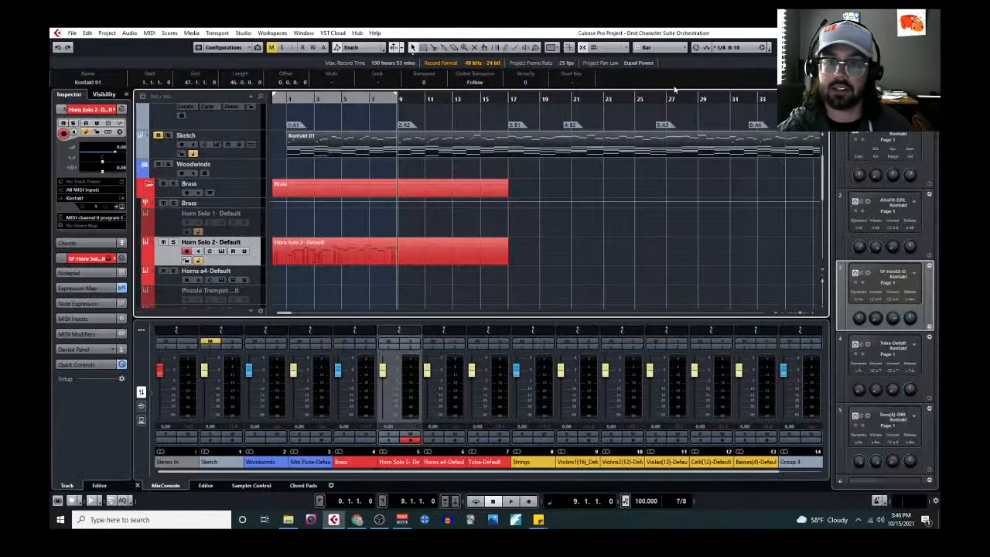
Paste the copied chord notes into the Horn Solo 2 part from bar 9 and close the Key Editor.
click(431, 254)
click(150, 32)
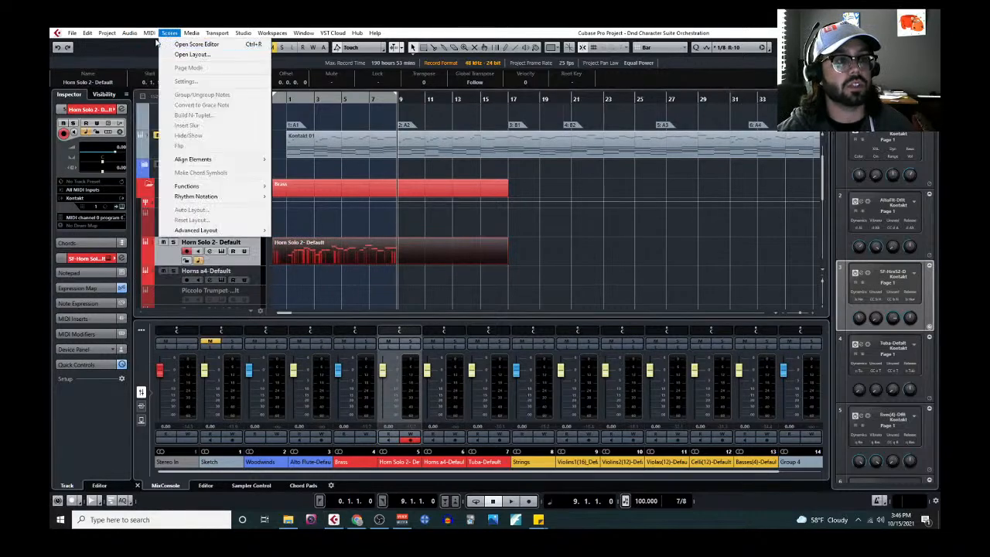
click(154, 44)
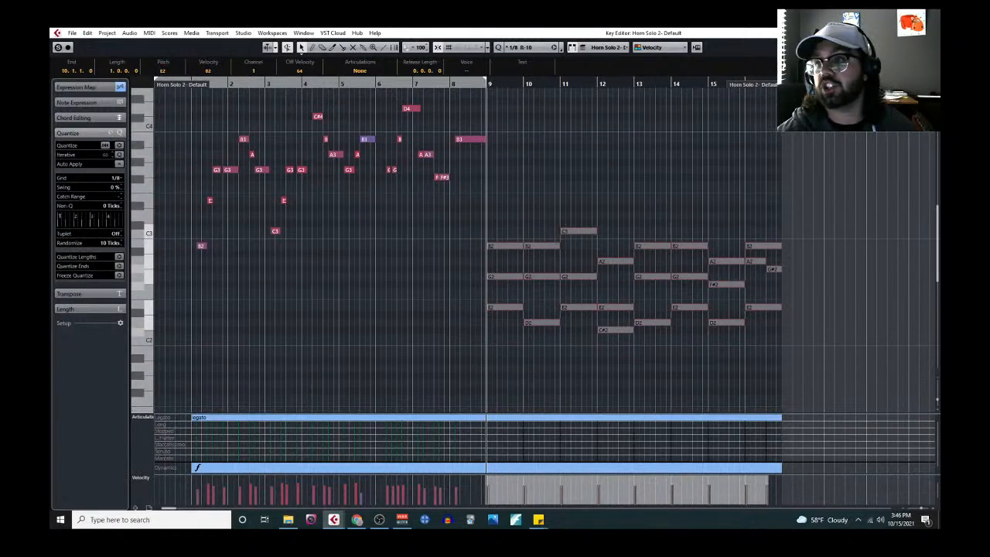
key(Escape)
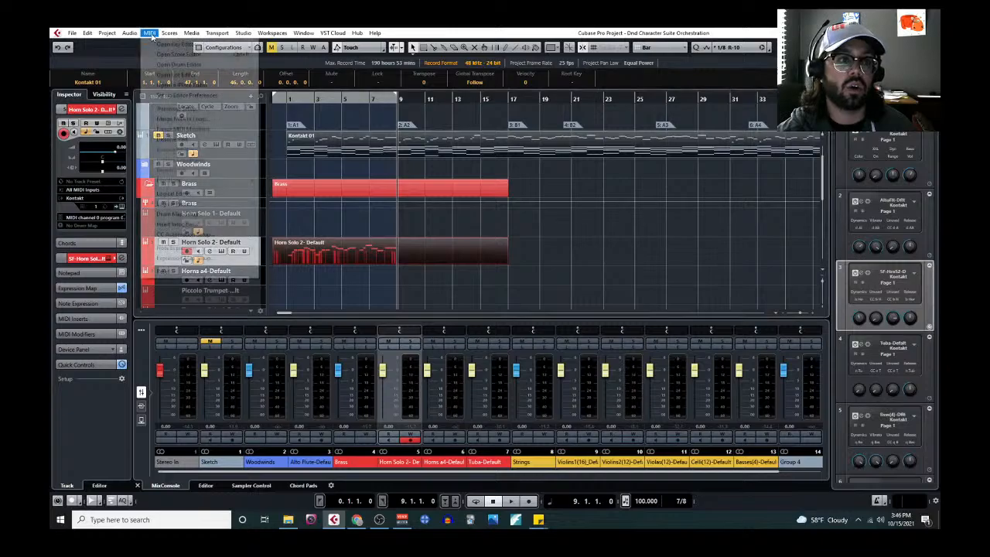
Open the sketch and Horn Solo 2 parts together in the Key Editor and color the notes by part.
click(149, 32)
click(159, 44)
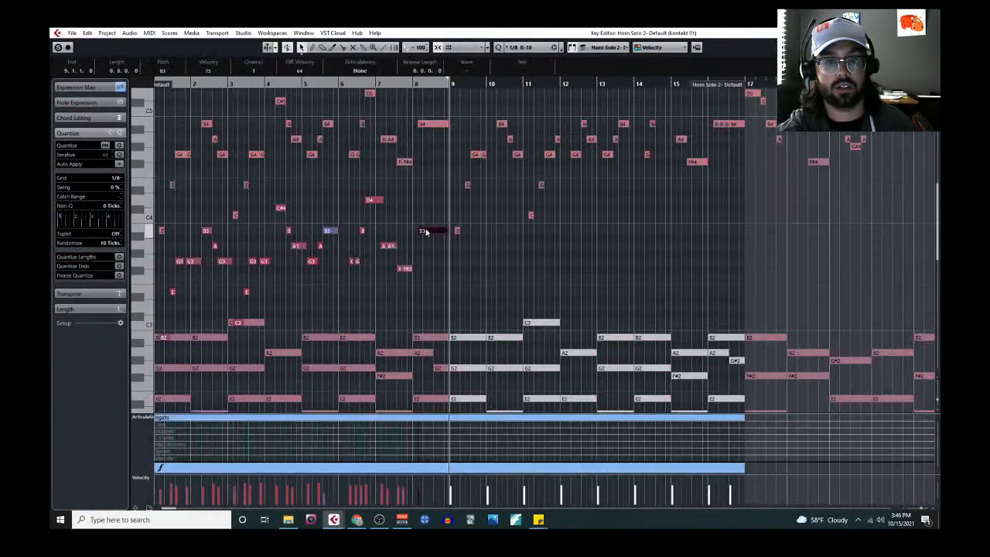
click(665, 48)
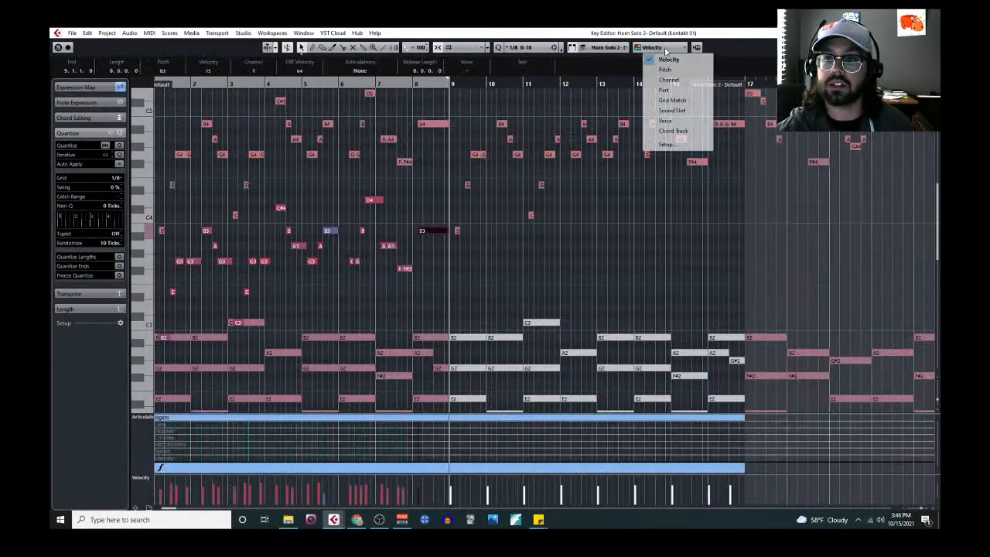
click(666, 90)
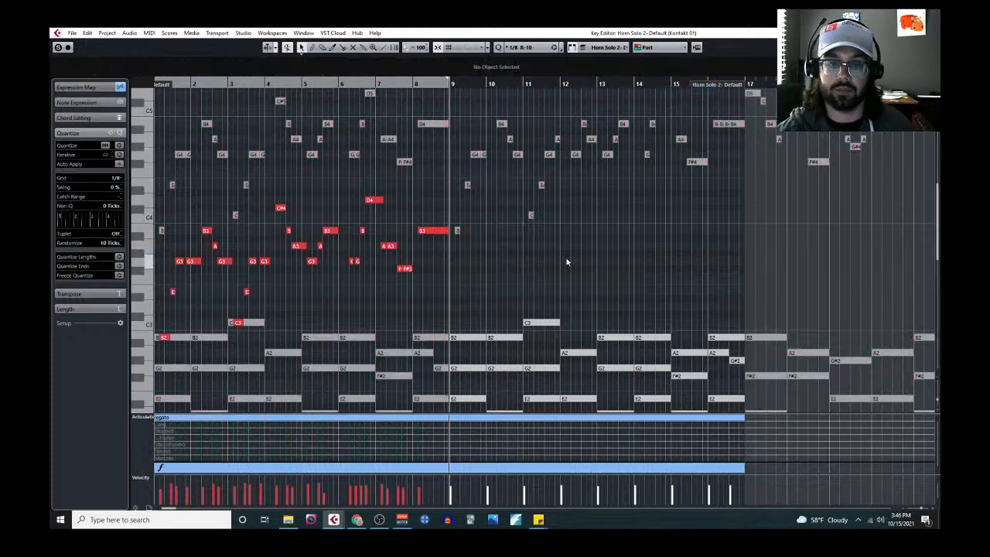
scroll(456, 247, up, 2)
scroll(471, 248, down, 2)
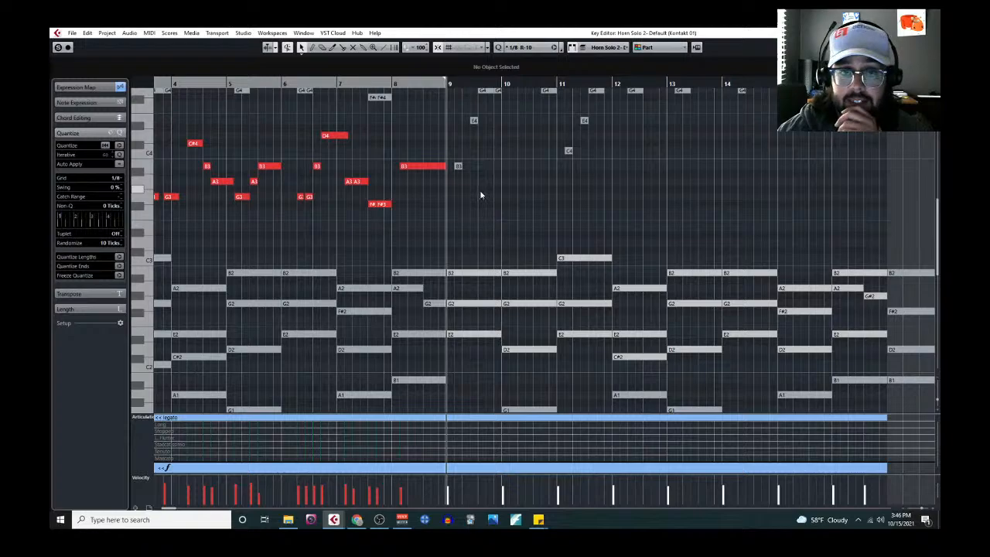
scroll(523, 220, up, 2)
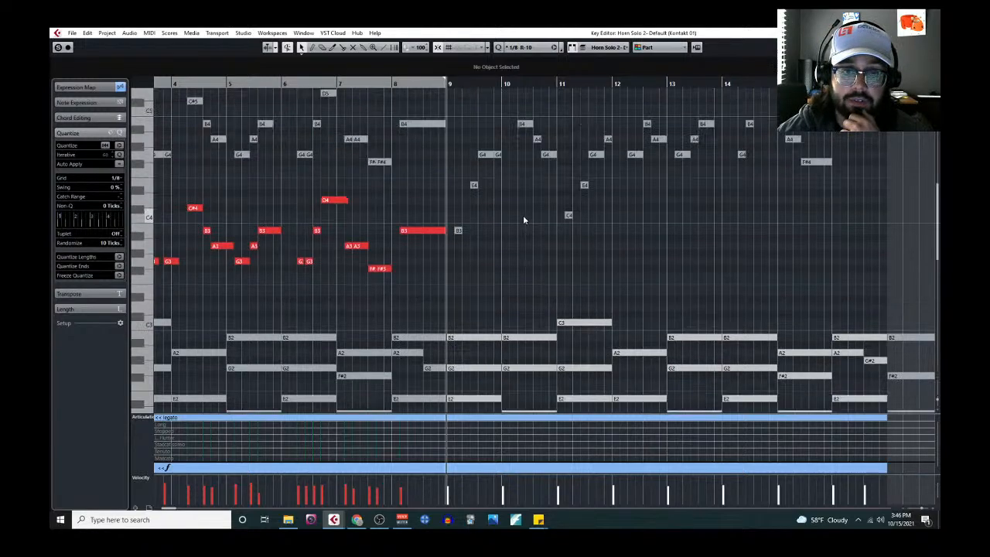
scroll(523, 221, up, 2)
scroll(522, 221, down, 2)
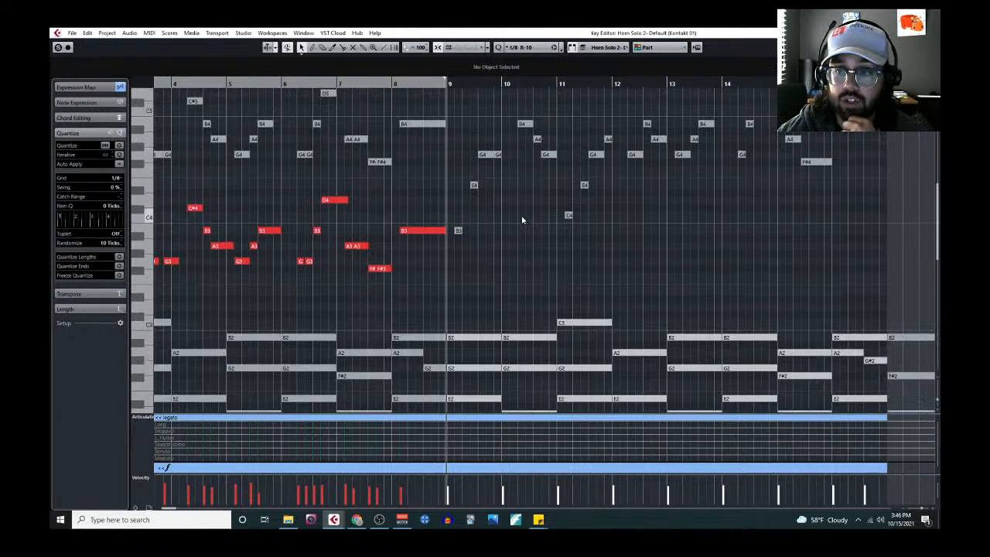
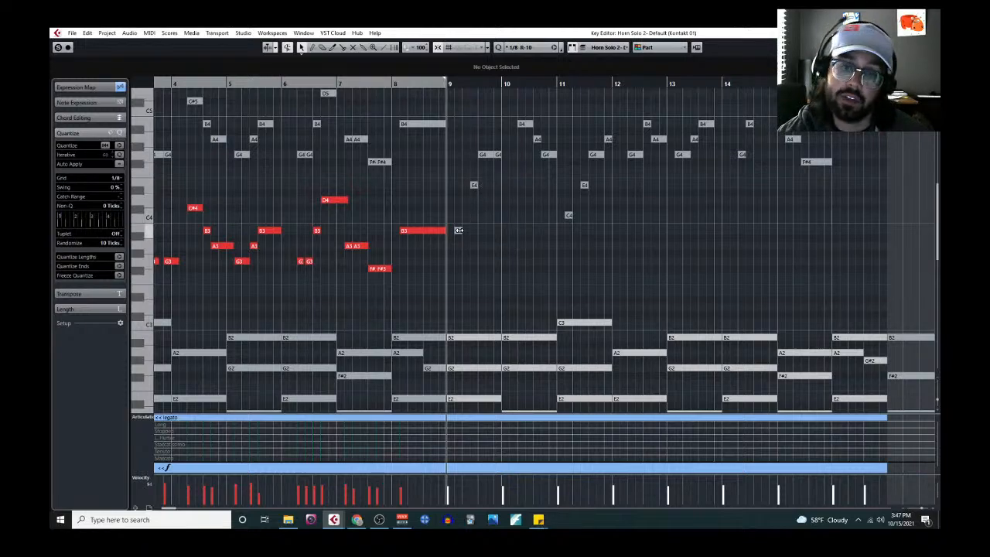
Try a G3 note filling bar 9 in the Horn Solo 2 part, listen to it and delete it.
click(457, 232)
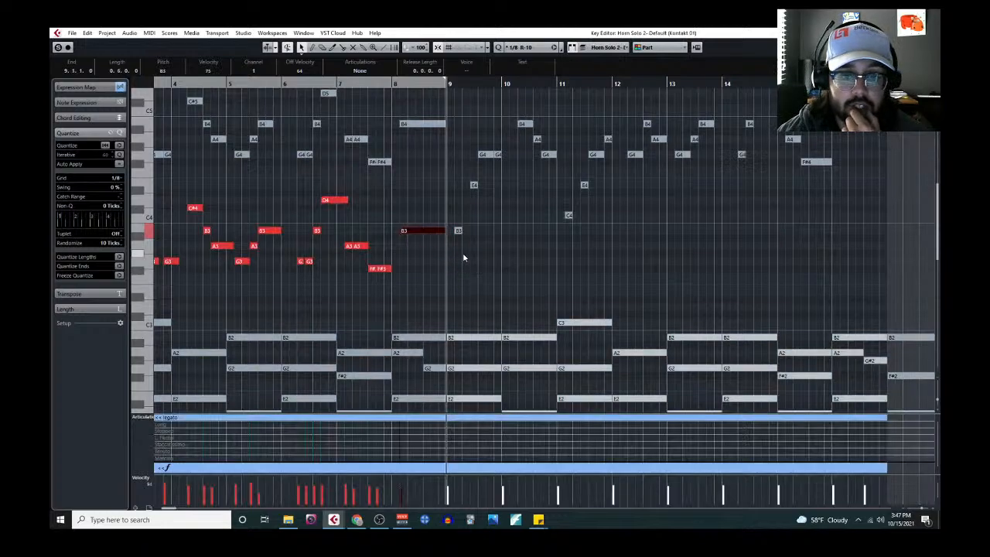
right_click(459, 261)
click(471, 263)
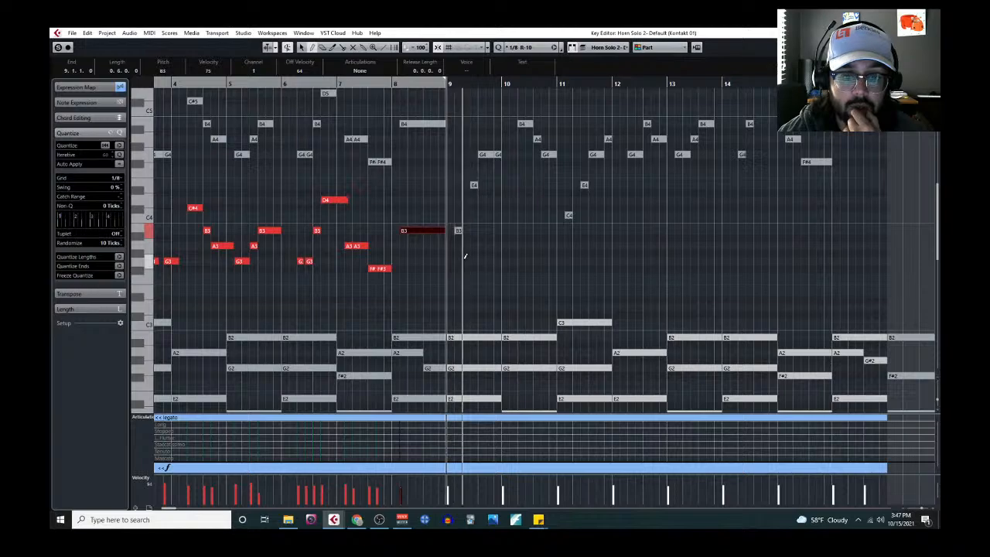
drag(452, 261, 502, 261)
click(403, 82)
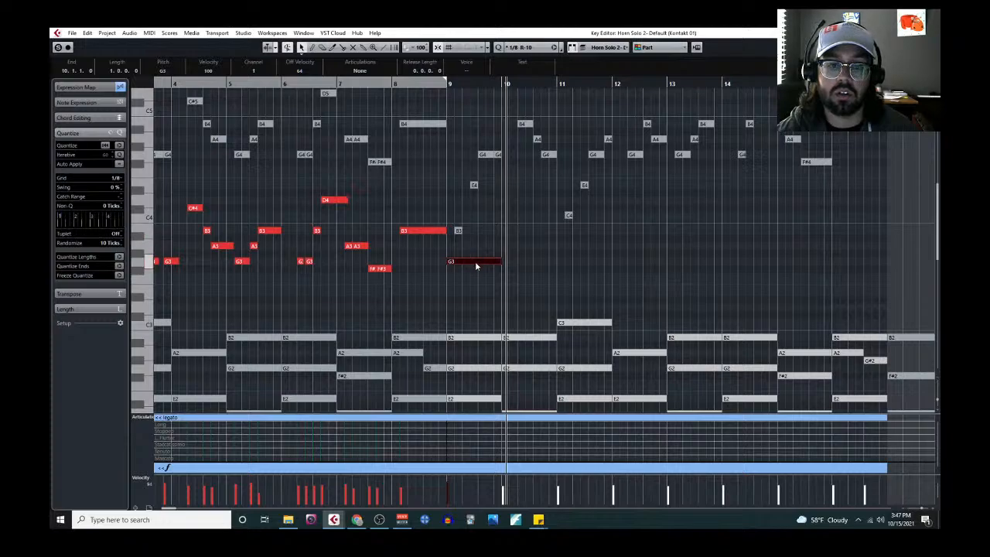
key(Delete)
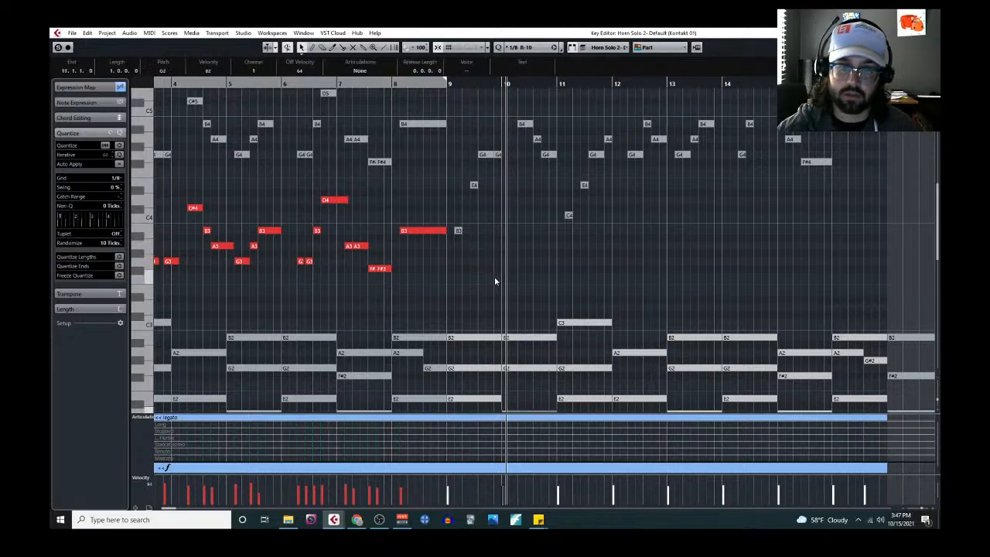
Listen to the transition from bar 8 into bar 9 twice.
click(394, 85)
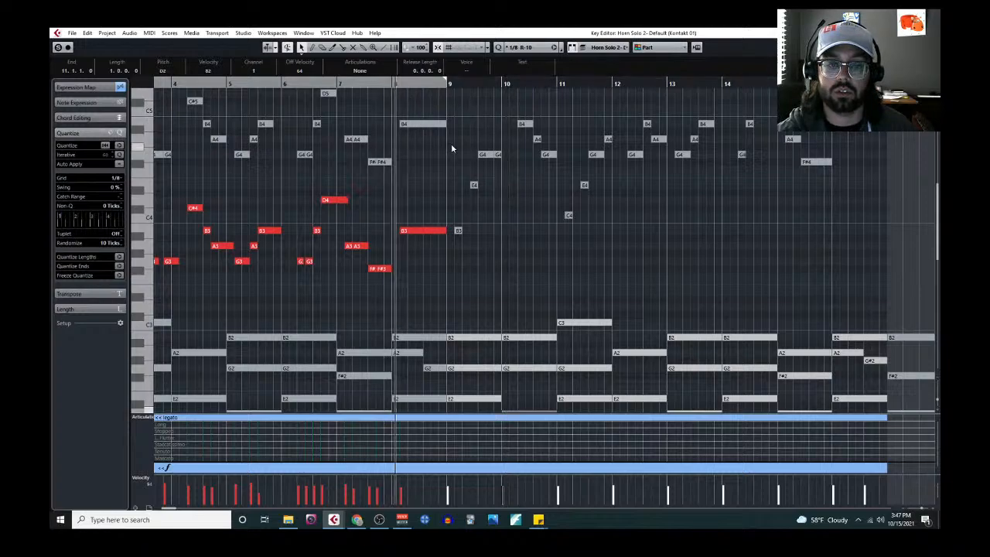
key(space)
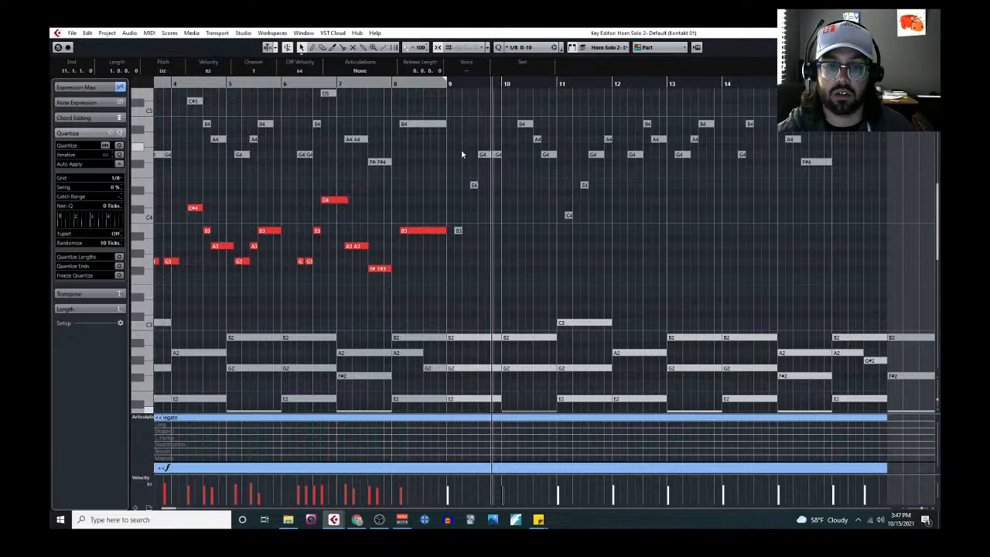
key(space)
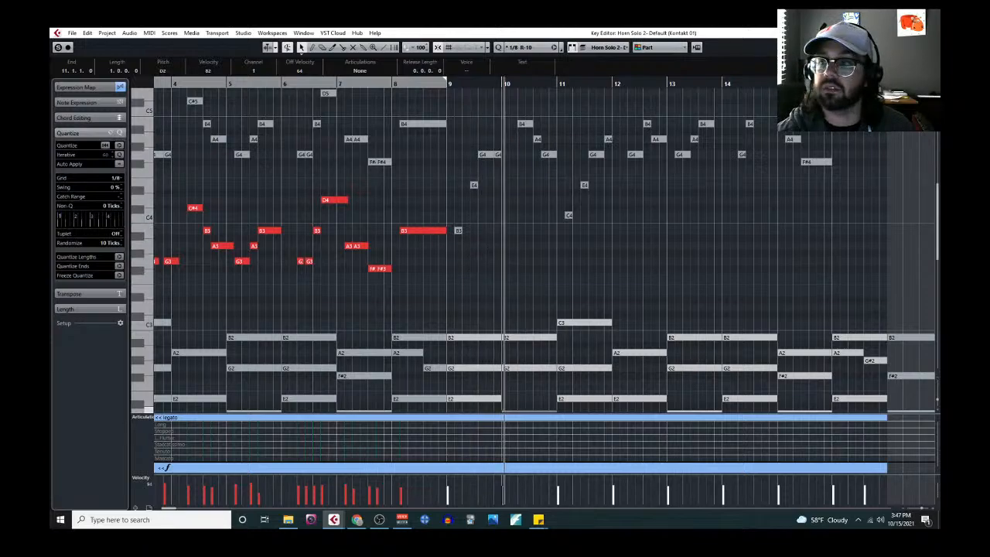
click(400, 82)
key(space)
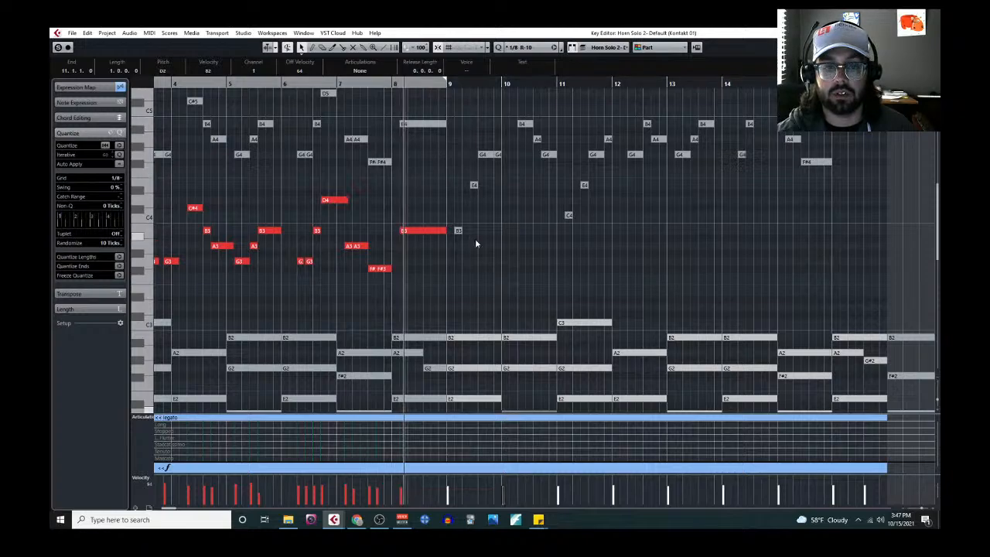
Split the horn's long B3 note in bar 8 at 8.5.1.0 and move its second half down to E3.
scroll(423, 250, up, 3)
right_click(429, 247)
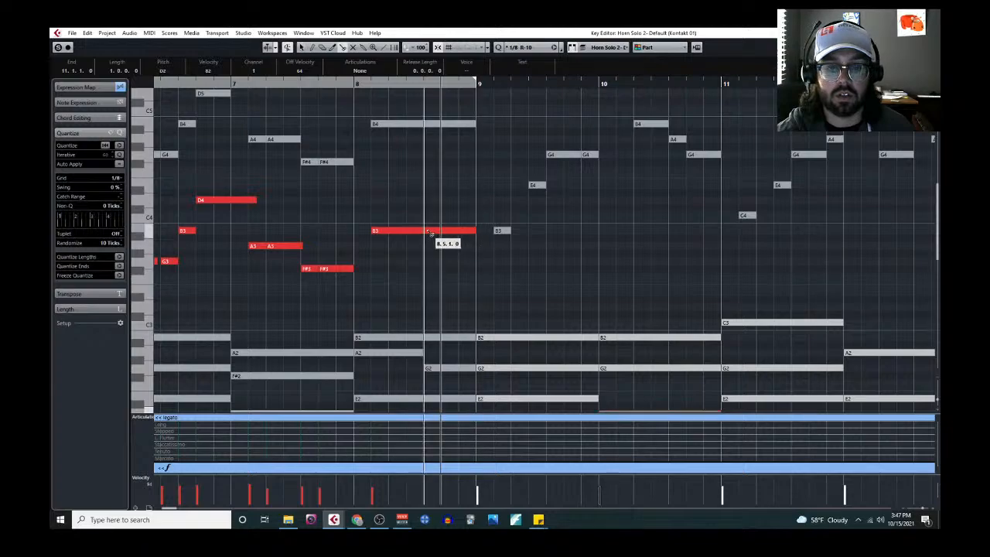
drag(441, 231, 446, 296)
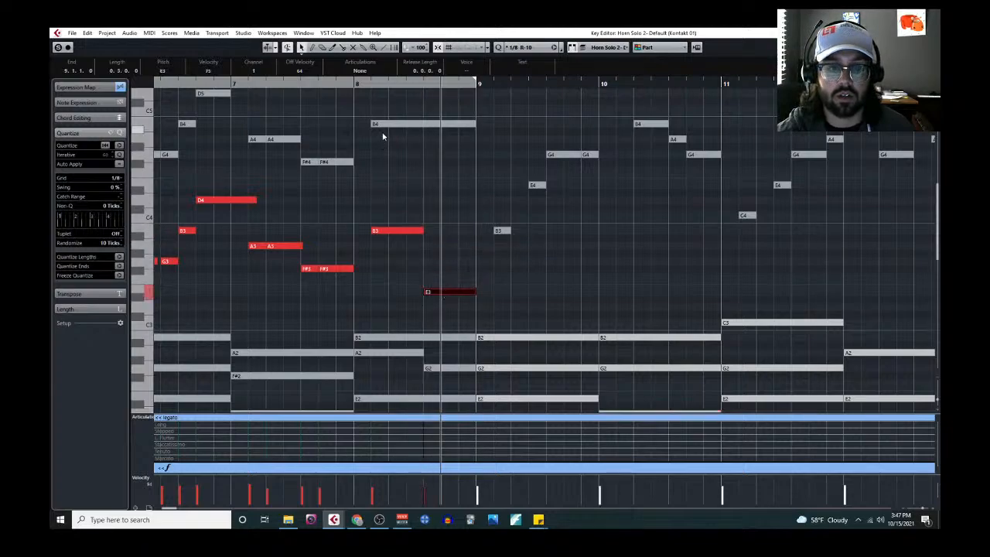
Listen from bar 8, lengthen the horn's E3 note into the middle of bar 9 and add a G3 from there to bar 10.
click(366, 82)
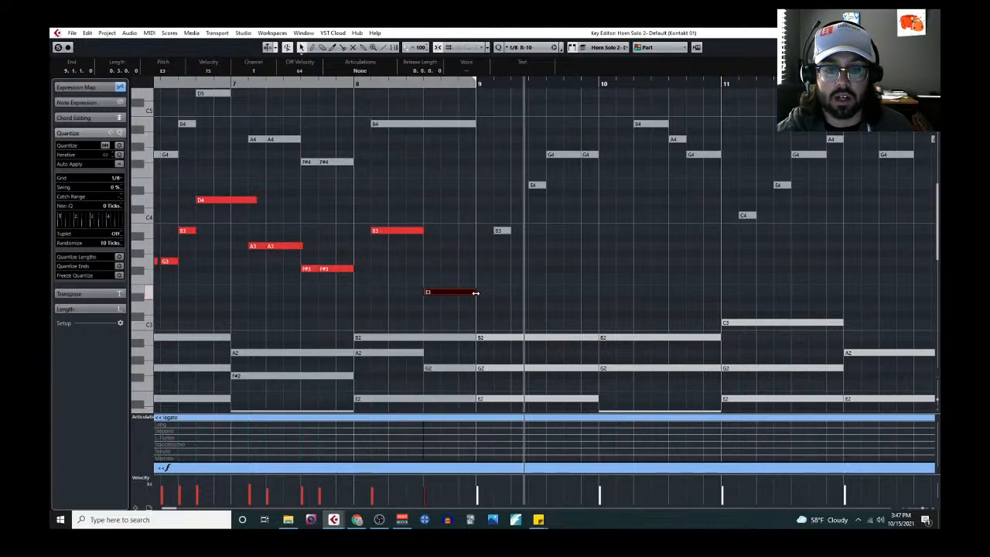
mouse_move(474, 292)
mouse_down()
mouse_move(531, 293)
mouse_move(597, 261)
mouse_up()
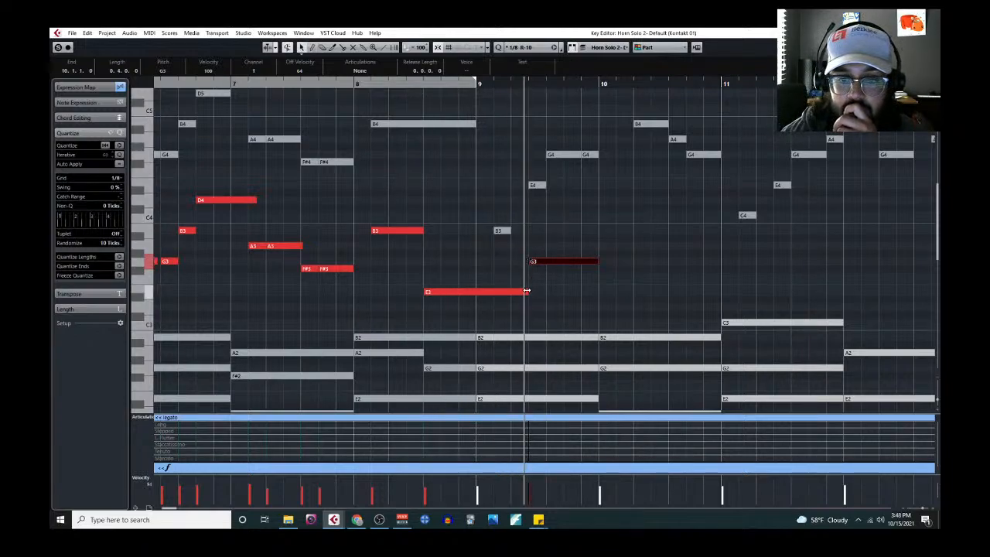
Shorten the horn's E3 note to end on beat 3 of bar 9, extend the following G3 back to meet it, and listen.
drag(527, 290, 507, 299)
drag(538, 263, 513, 262)
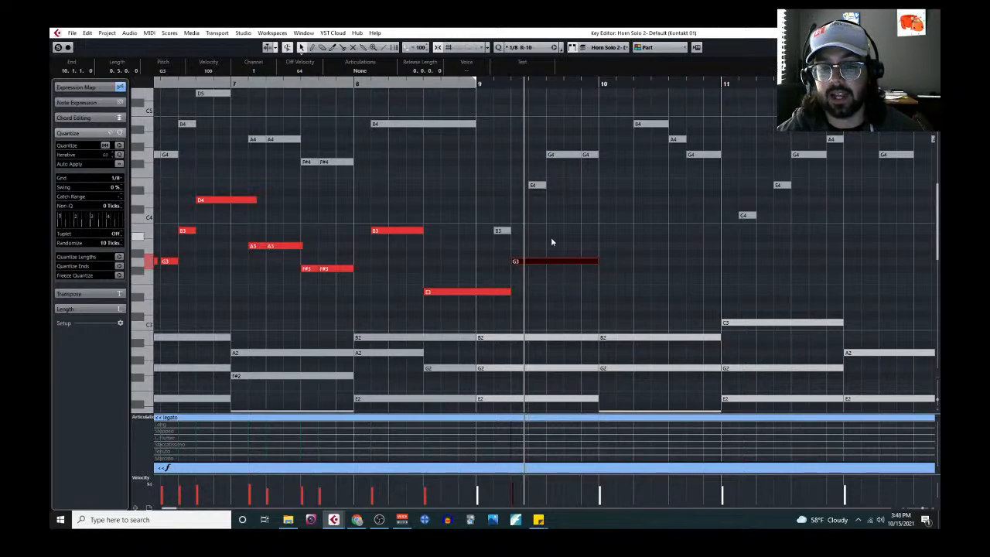
click(473, 83)
key(space)
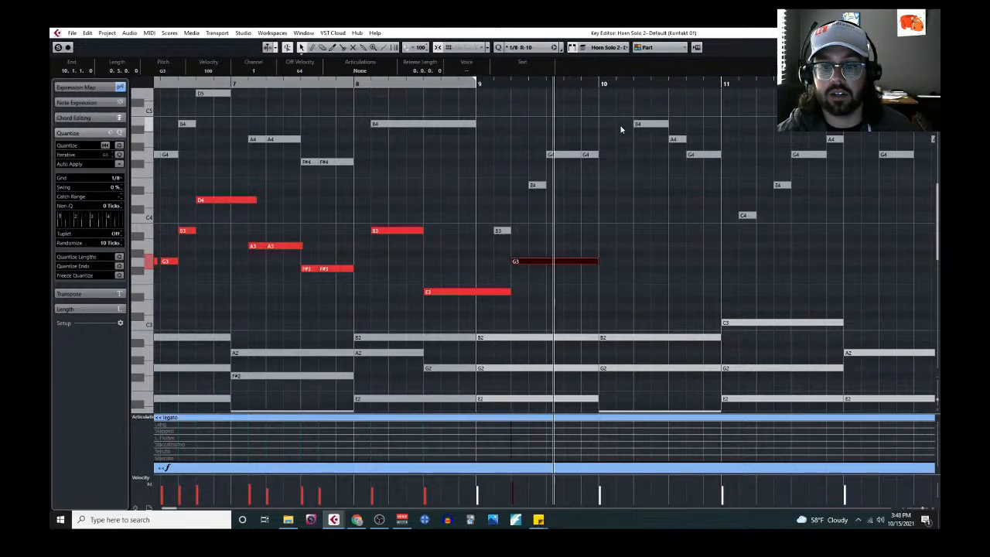
Try a five-beat D3 note from beat 3 of bar 10 with a two-beat F3 note before it in the horn part.
scroll(634, 259, down, 1)
right_click(621, 225)
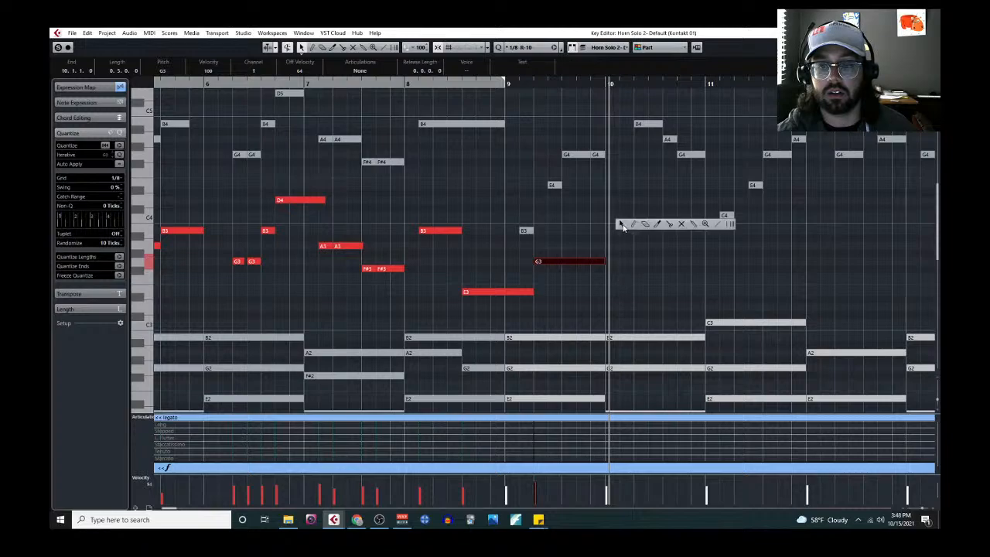
click(632, 226)
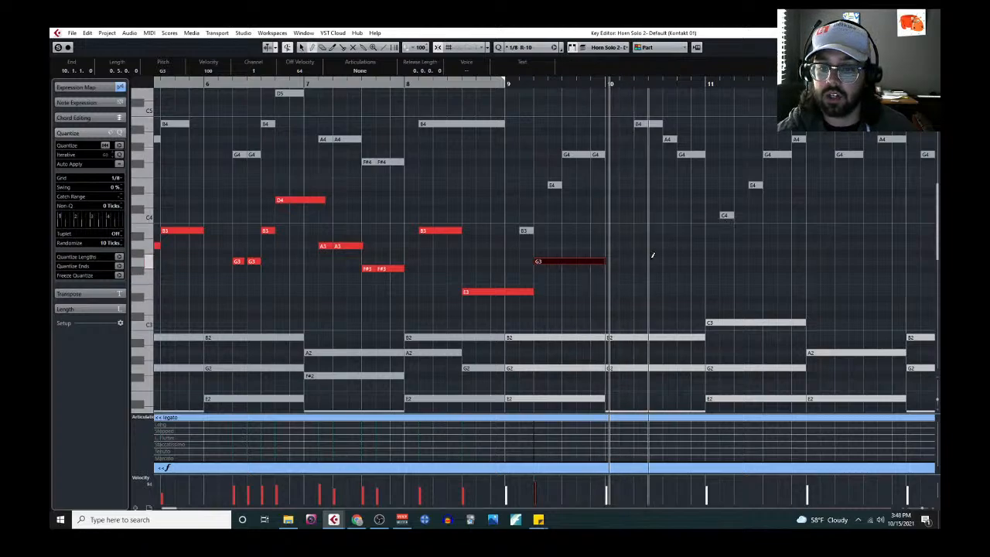
scroll(630, 224, down, 2)
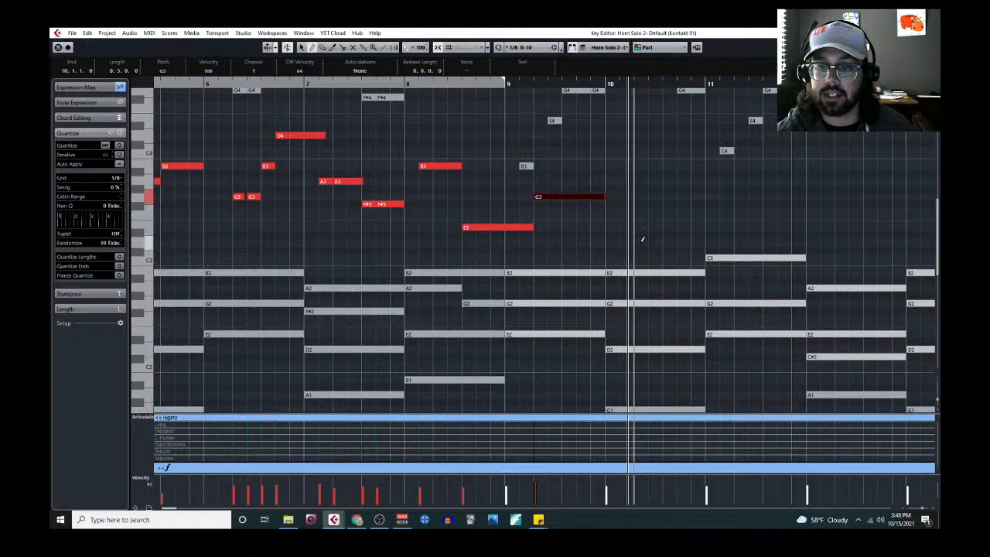
click(641, 240)
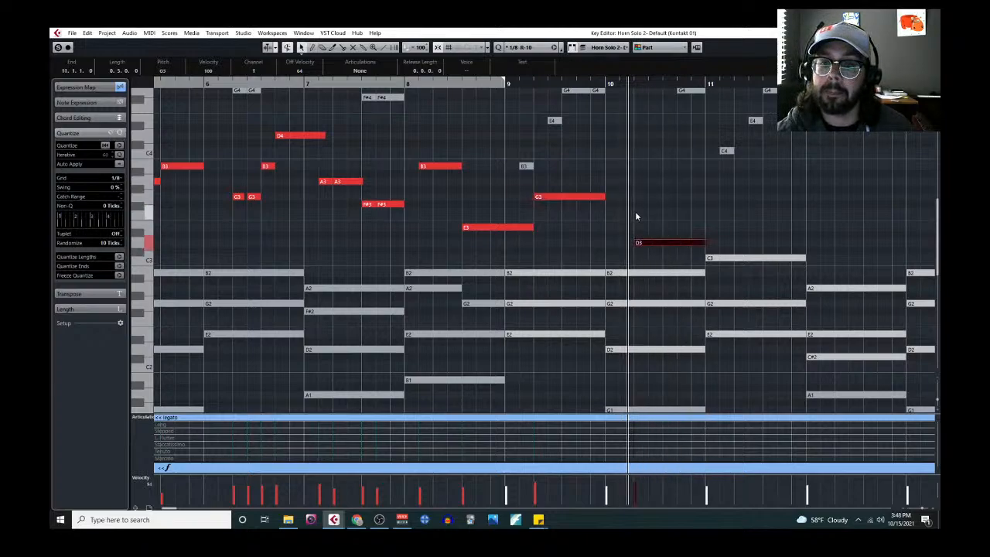
scroll(622, 217, up, 2)
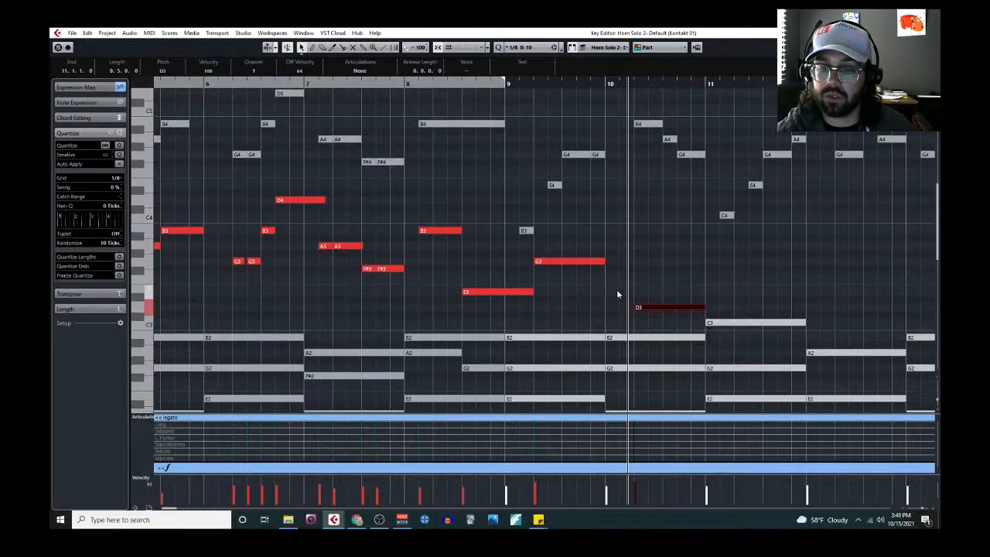
click(661, 275)
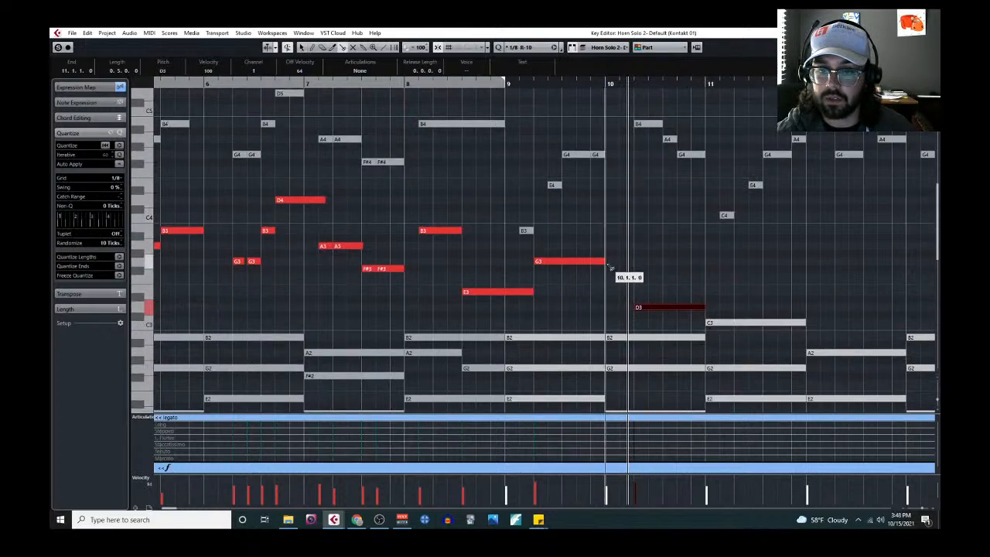
right_click(610, 270)
click(611, 270)
right_click(620, 273)
click(631, 271)
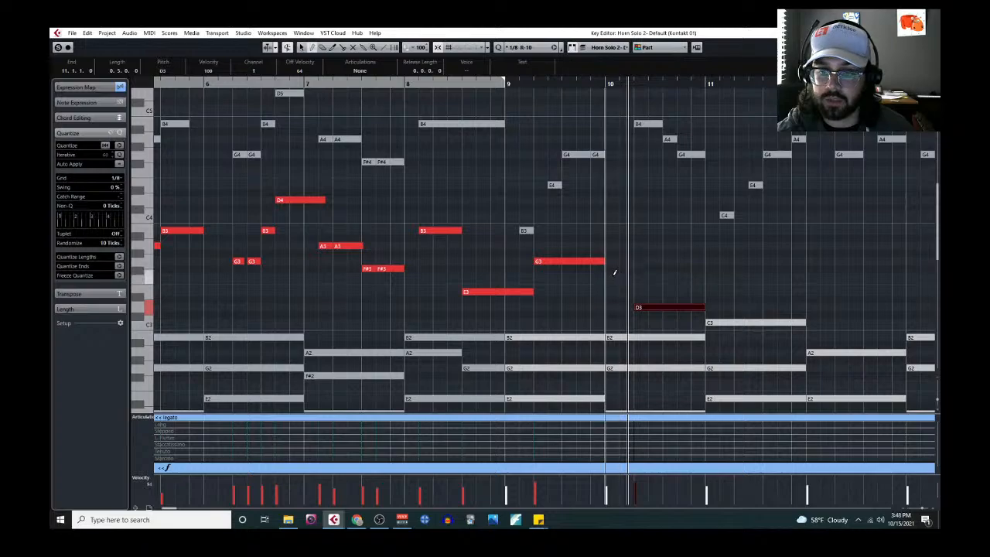
drag(607, 276, 631, 276)
Listen from bar 8 and delete the horn's G3, F3 and D3 notes in bars 9 and 10.
click(402, 83)
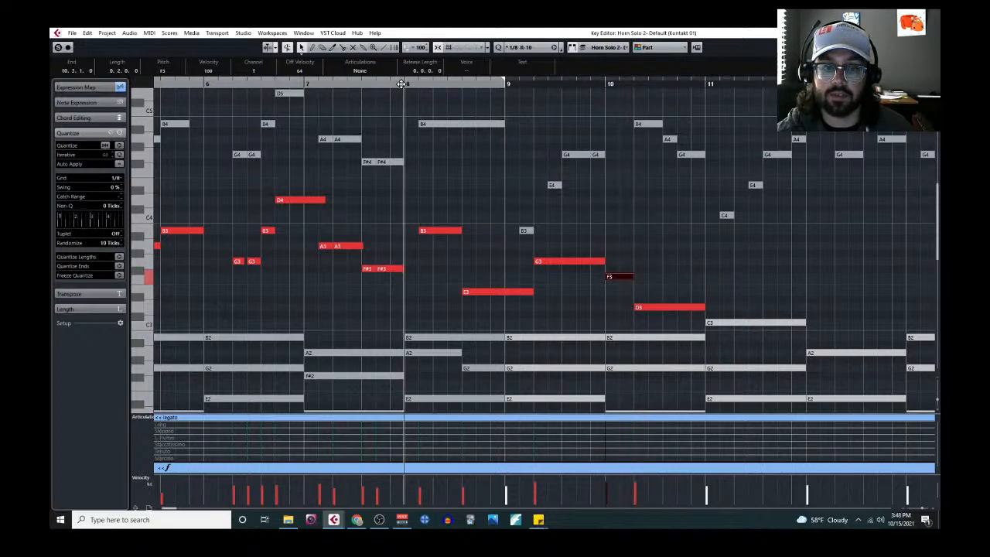
key(space)
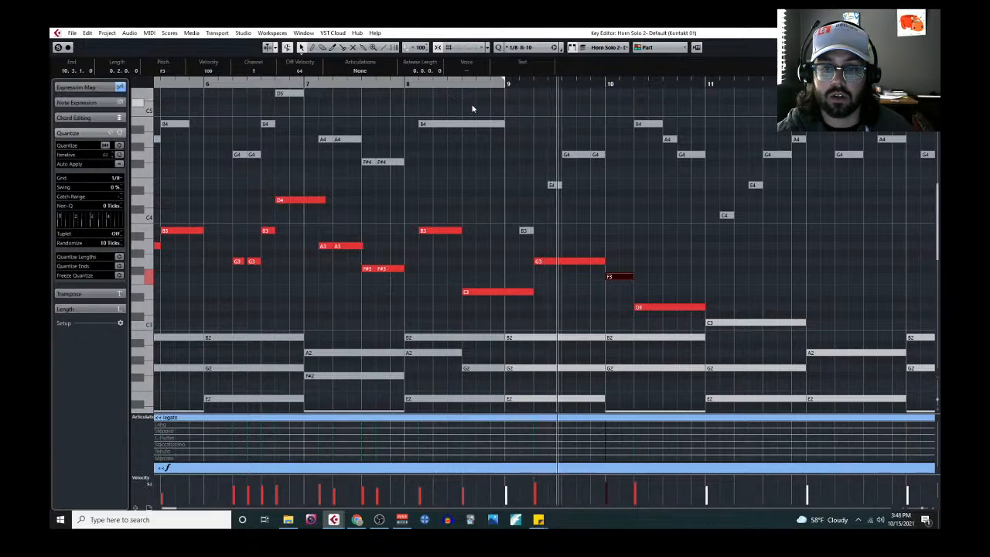
drag(568, 234, 715, 308)
key(Delete)
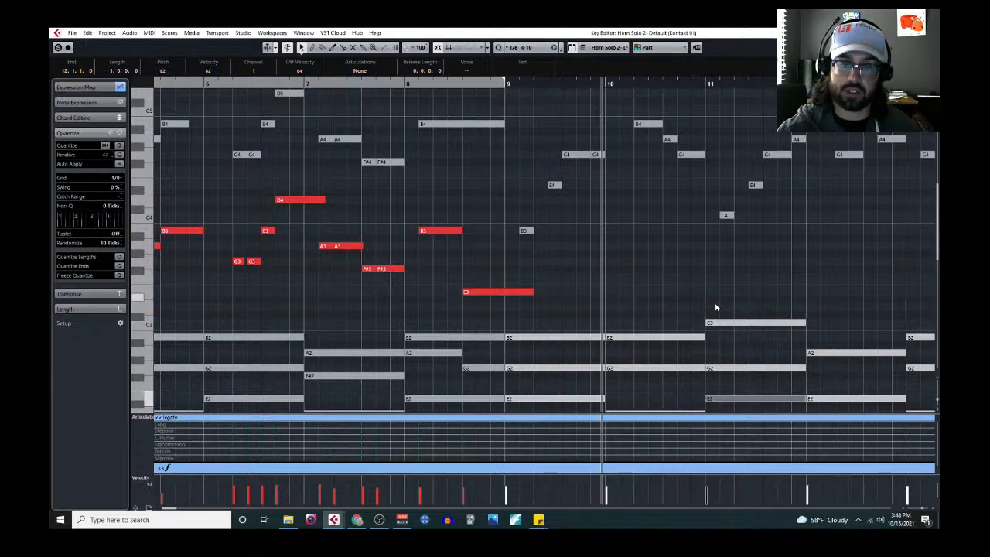
Listen from bar 8 again and try a three-beat G3 followed by a four-beat B3 filling bar 10 in the horn part.
click(391, 86)
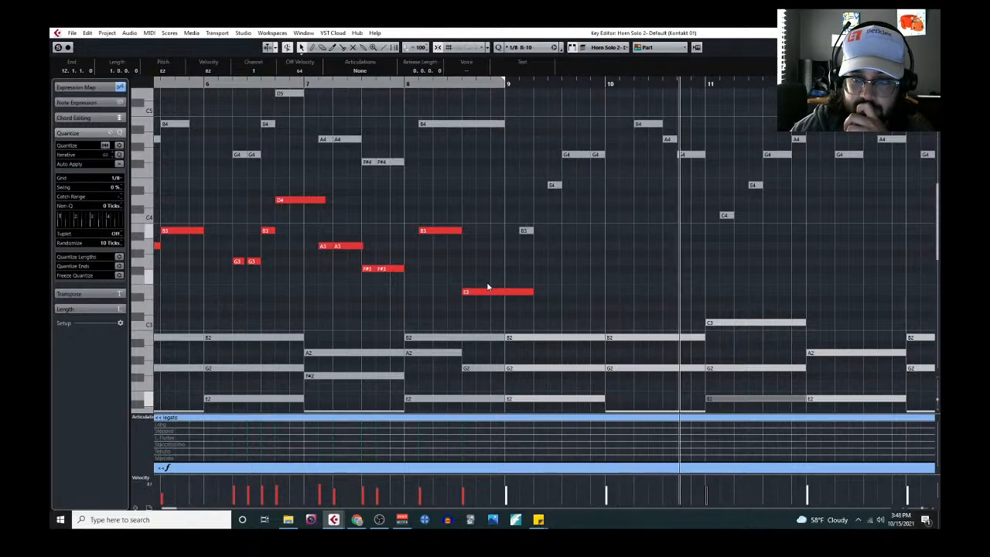
right_click(651, 261)
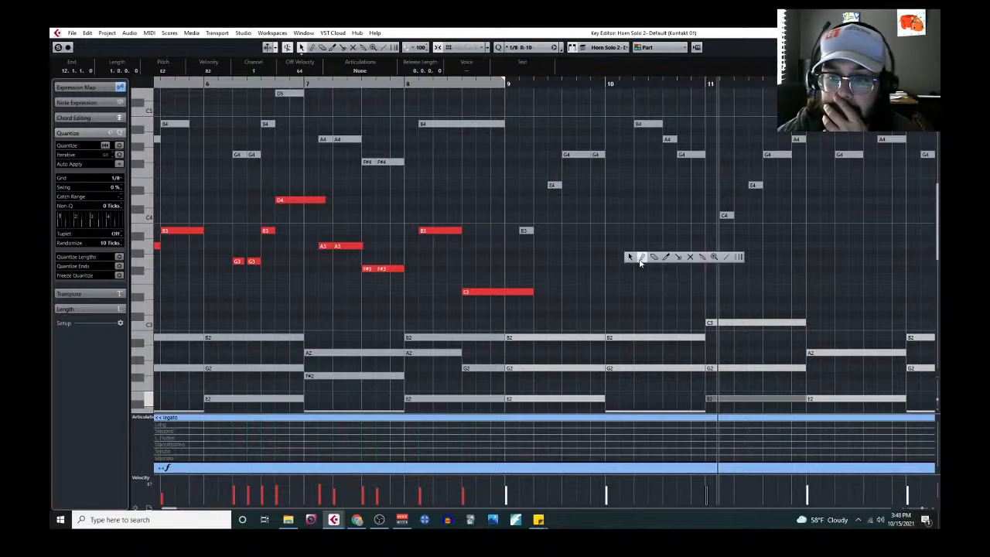
click(641, 256)
mouse_move(611, 260)
mouse_down()
mouse_move(635, 260)
mouse_move(663, 231)
mouse_move(704, 230)
mouse_up()
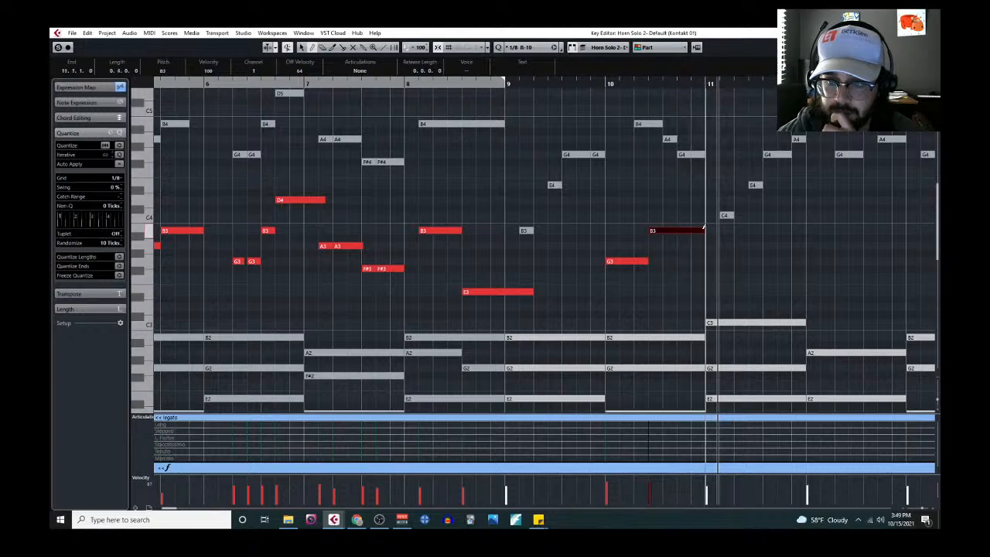
click(402, 85)
key(space)
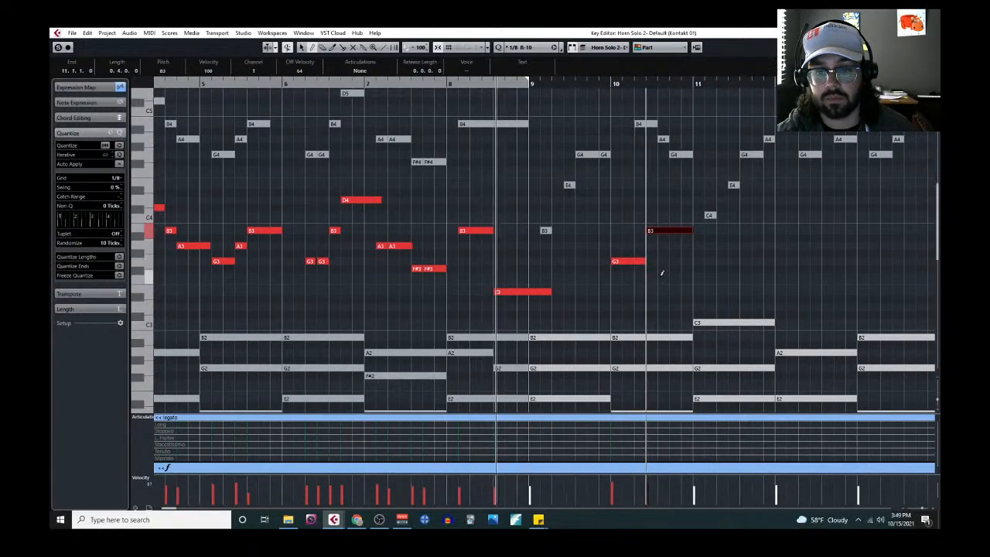
Try a two-beat G3 note from beat 3 of bar 11 and a three-beat E3 note from there to bar 12.
scroll(634, 236, down, 3)
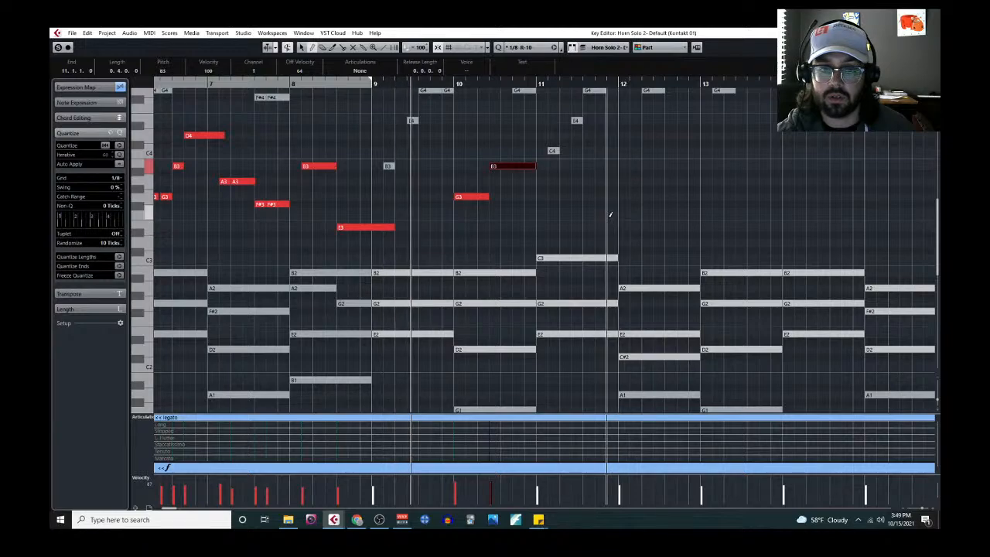
scroll(618, 219, up, 3)
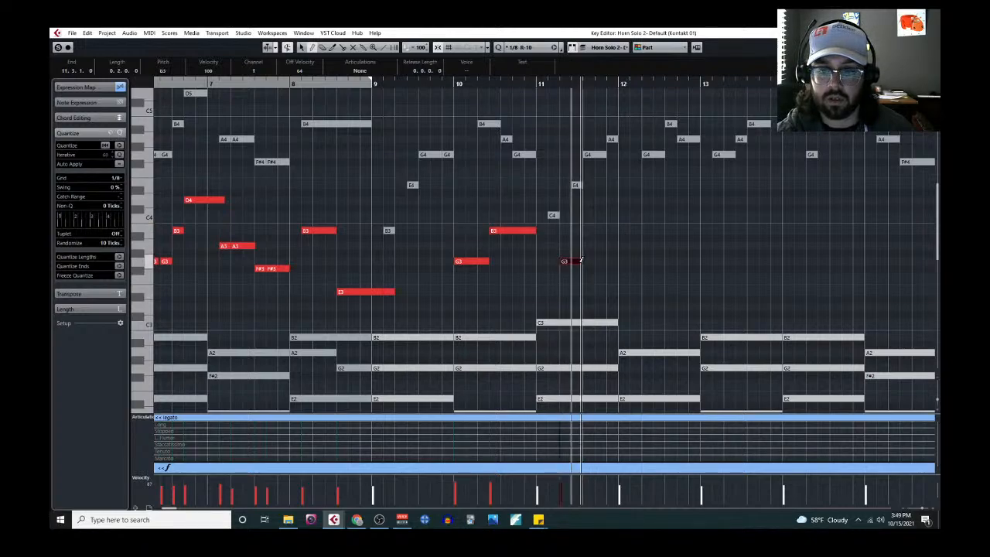
scroll(577, 229, down, 3)
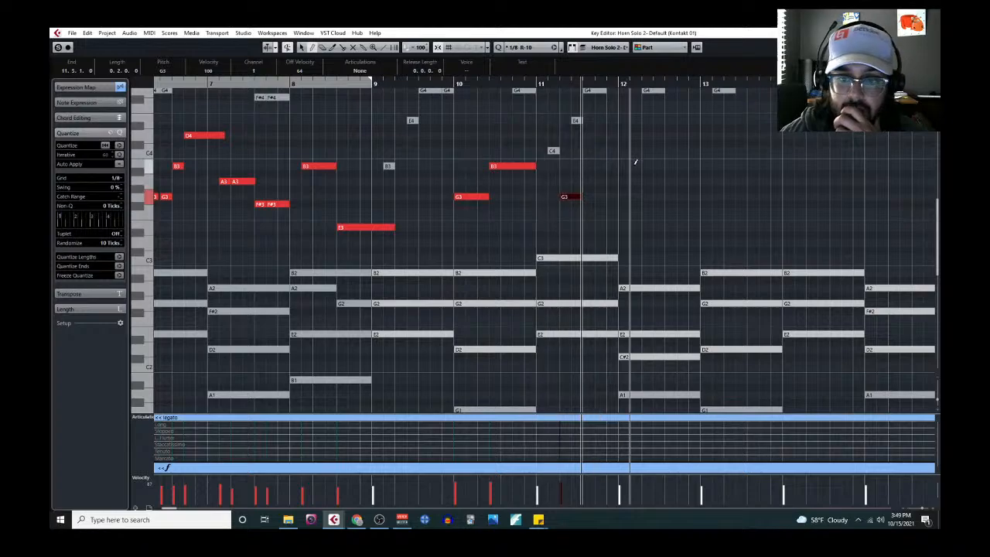
key(space)
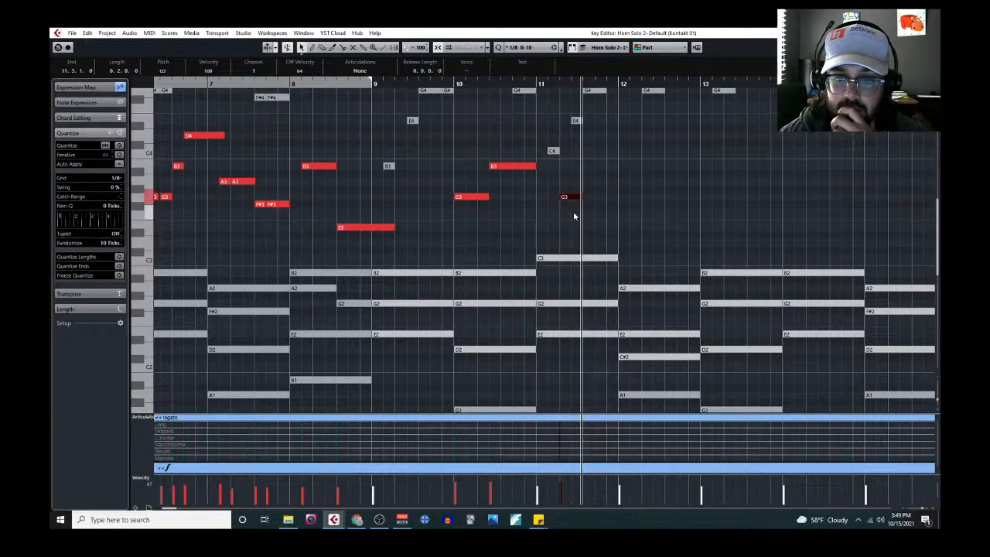
mouse_move(572, 196)
mouse_down()
mouse_move(574, 187)
mouse_move(617, 227)
mouse_up()
right_click(596, 226)
click(592, 224)
right_click(636, 204)
click(637, 203)
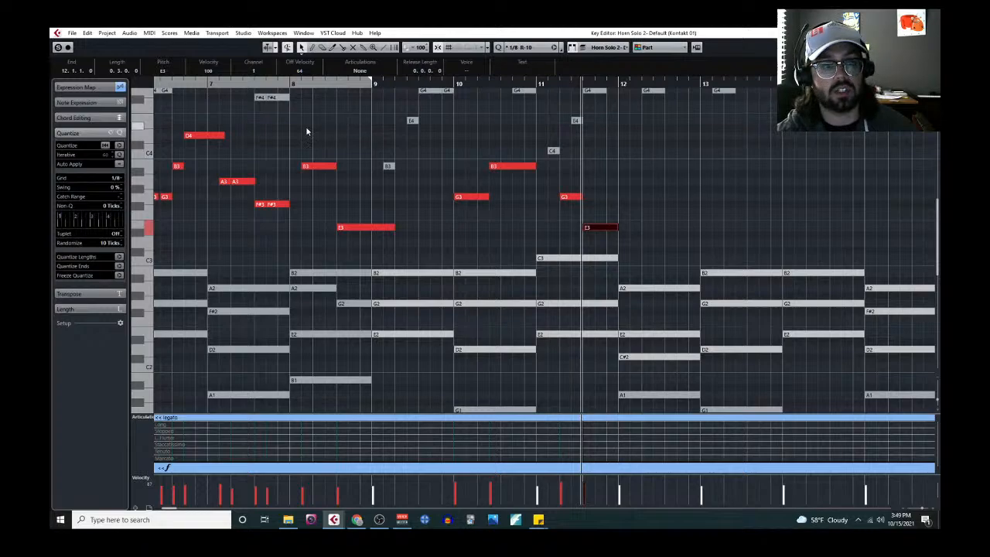
Listen to the horn line from bar 9 to the start of bar 12.
scroll(434, 193, up, 2)
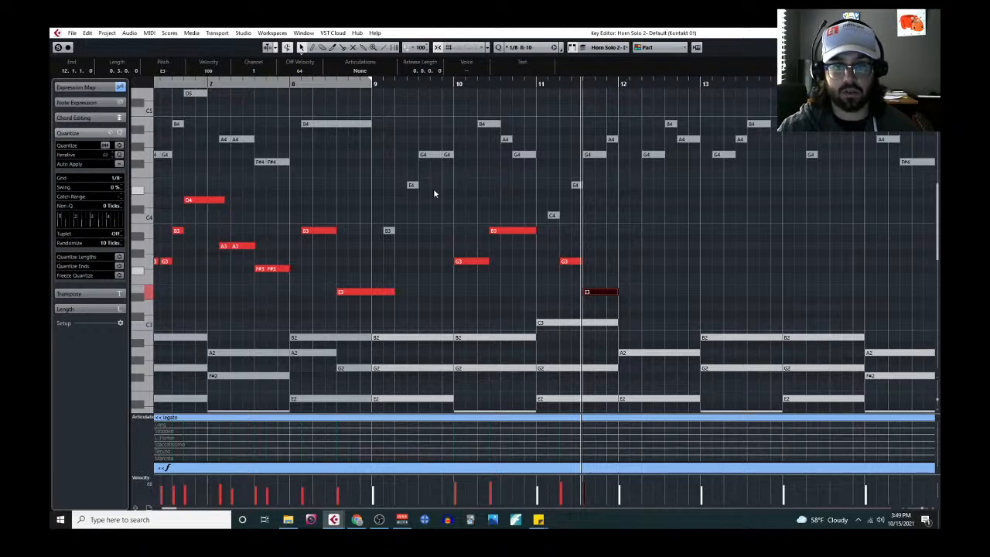
click(371, 94)
click(371, 83)
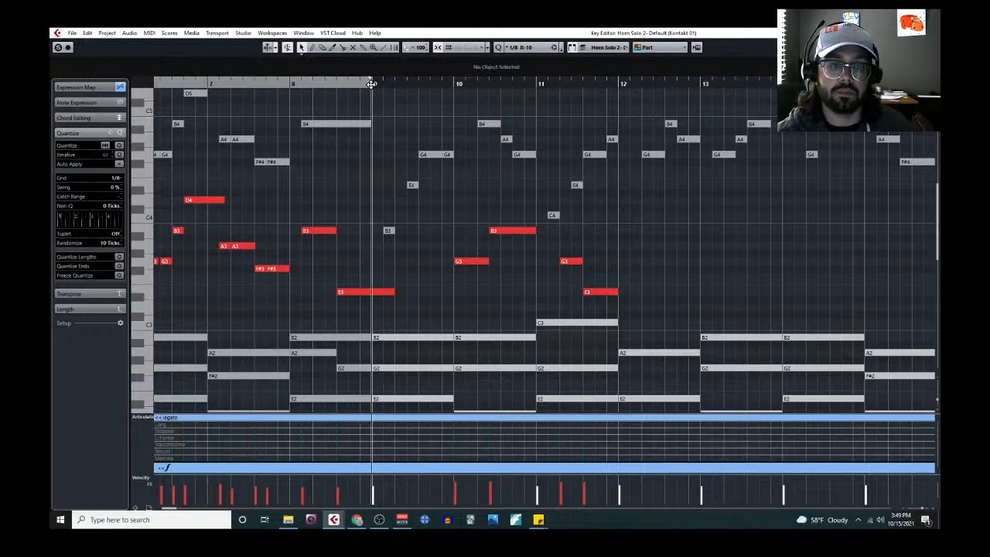
key(space)
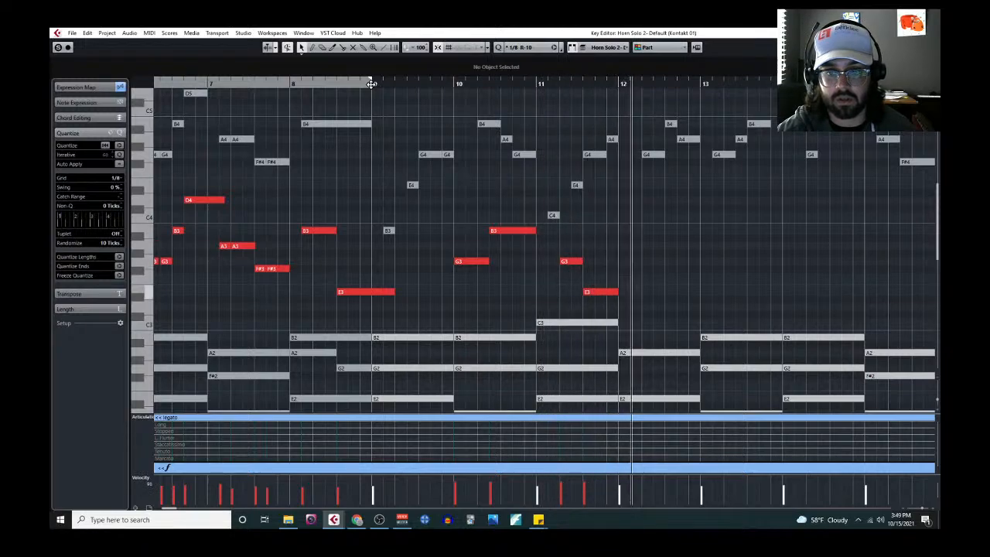
Delete the horn's G3, B3, G3 and E3 notes in bars 10 and 11.
scroll(544, 282, down, 2)
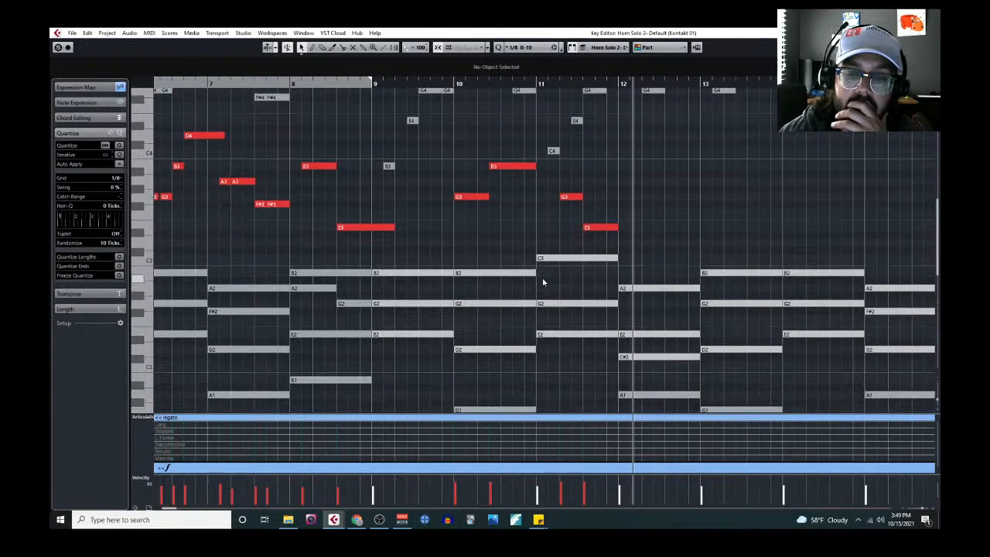
scroll(382, 218, up, 2)
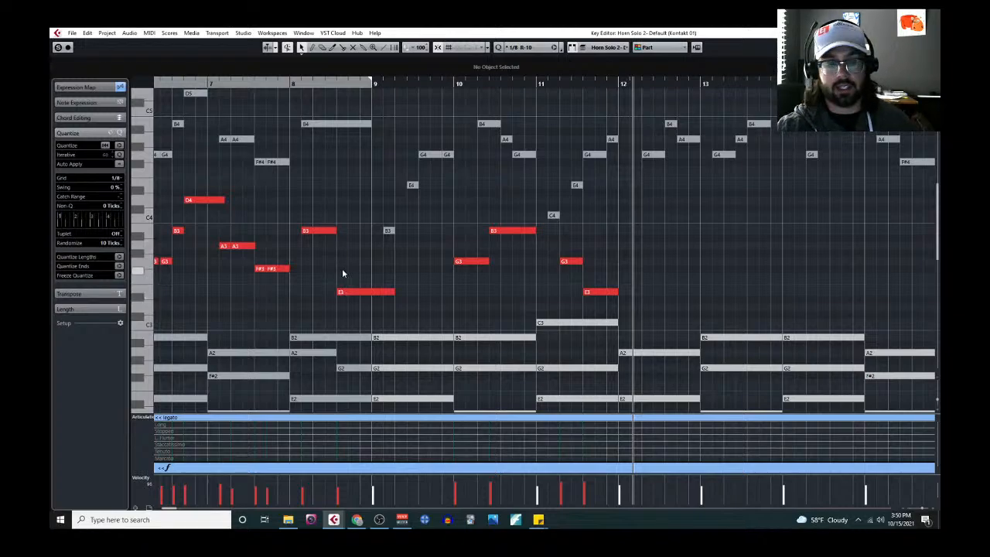
ctrl+scroll(343, 273, down, 2)
scroll(400, 261, left, 2)
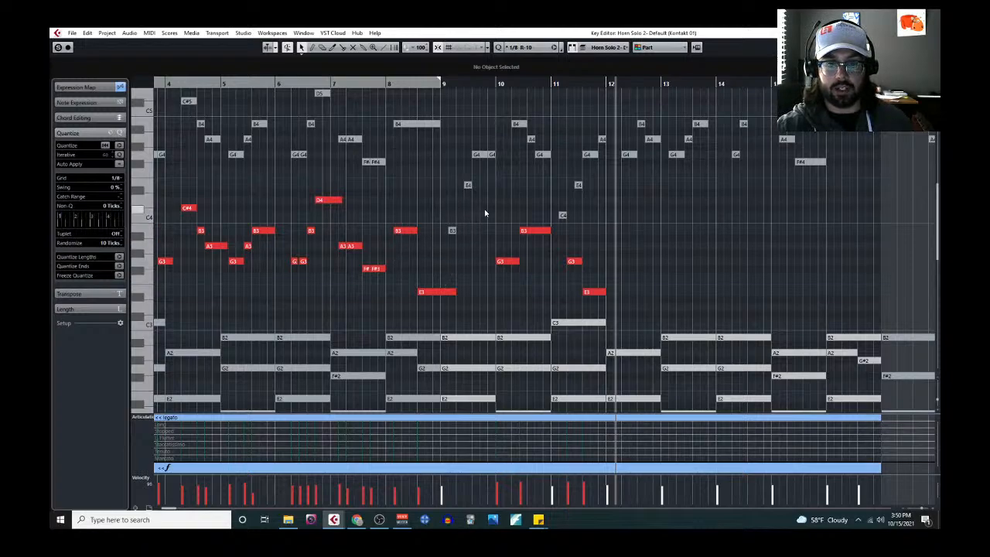
drag(498, 216, 539, 285)
shift+drag(550, 243, 603, 300)
key(Delete)
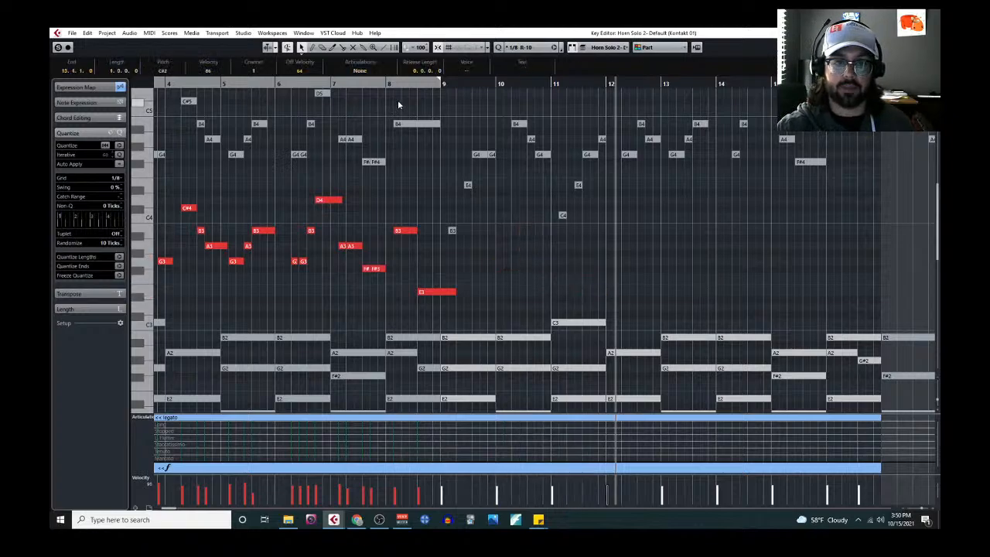
Listen from bar 8, then add a two-beat E3 note at the end of bar 9 and a G3 filling bar 10.
click(398, 87)
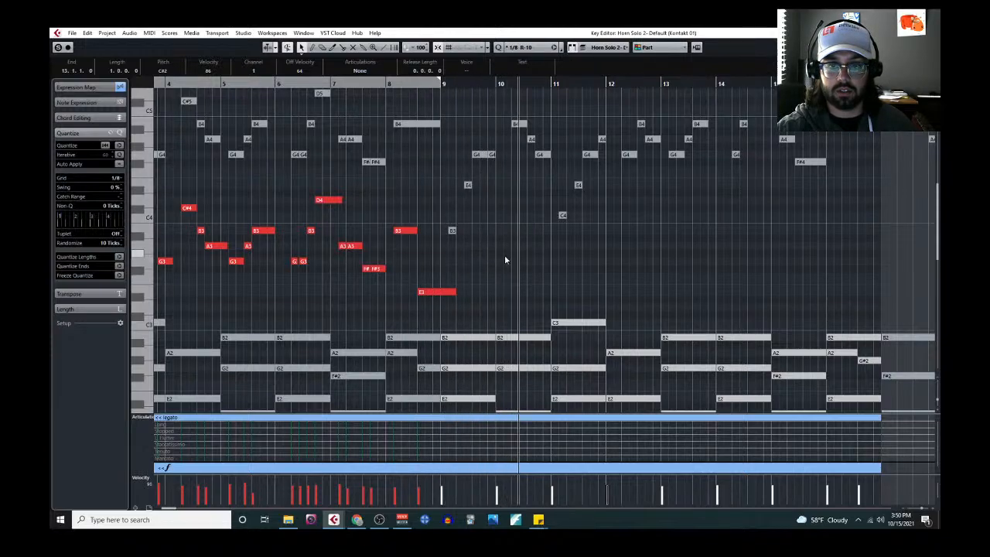
right_click(487, 280)
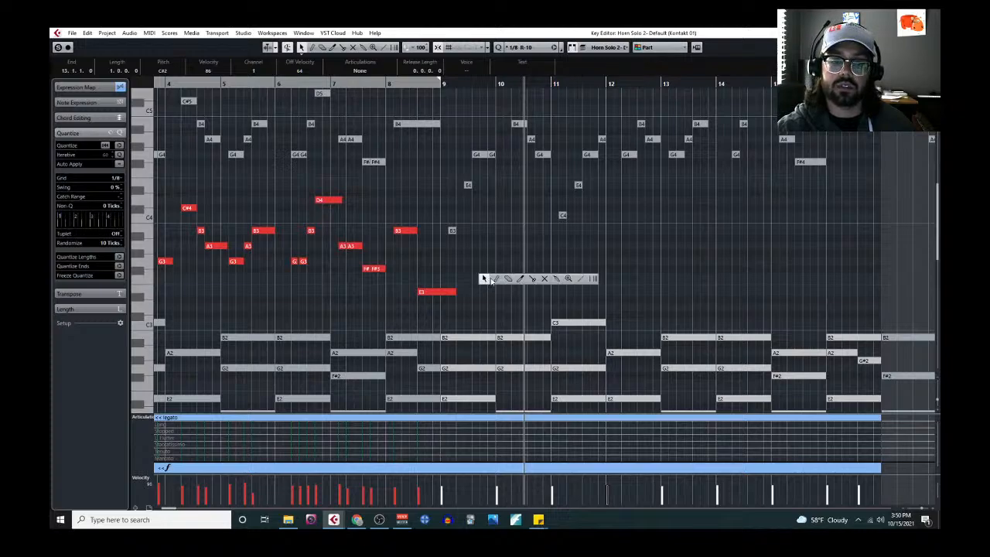
click(498, 280)
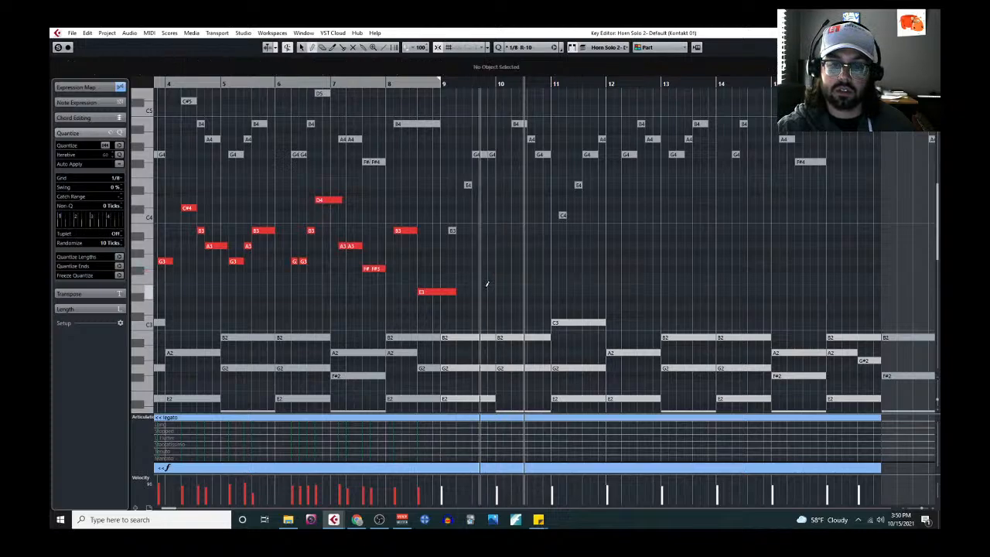
mouse_move(480, 291)
mouse_down()
mouse_move(501, 291)
mouse_move(529, 261)
mouse_move(550, 260)
mouse_up()
click(498, 292)
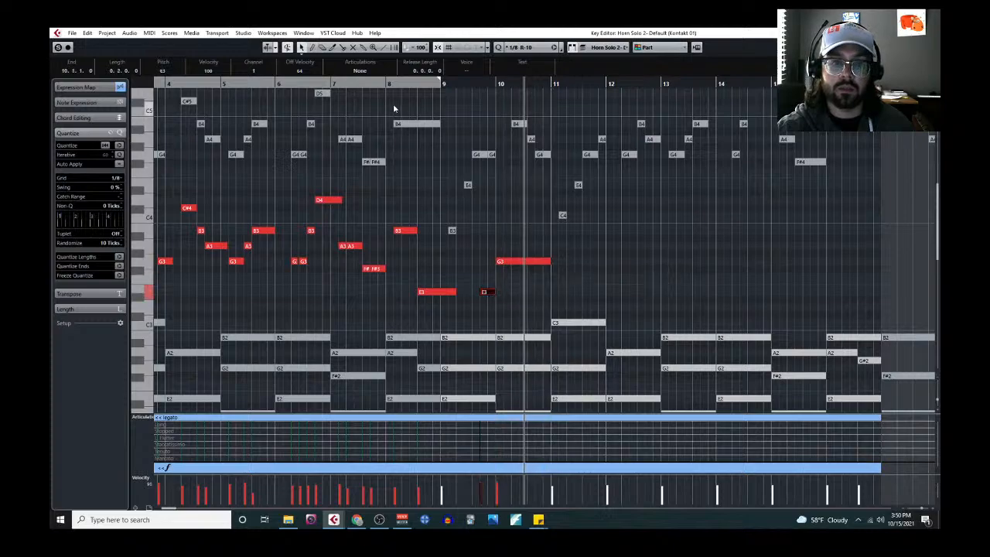
Listen from bar 8, then add a three-beat F#3 at the start of bar 11 and a four-beat E3 up to bar 12.
click(382, 82)
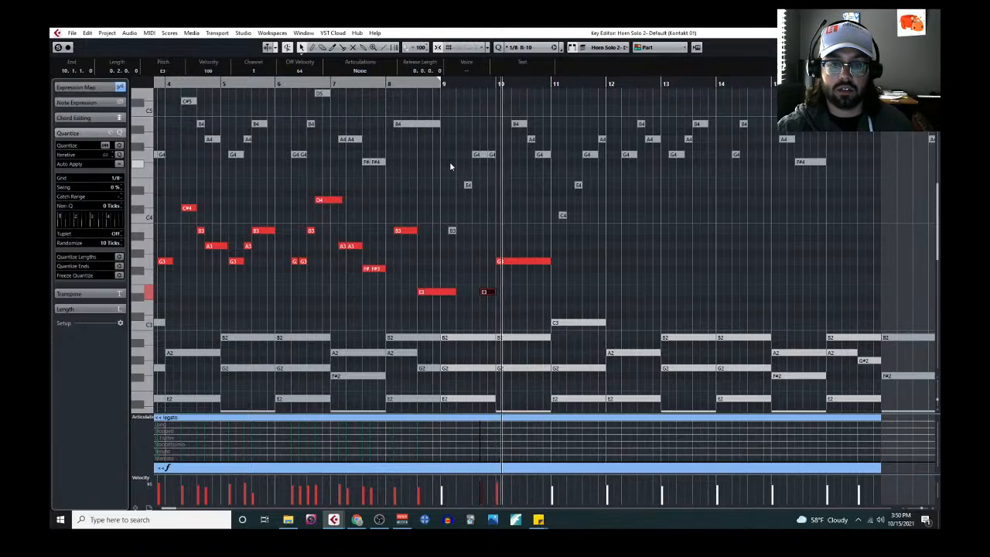
click(558, 275)
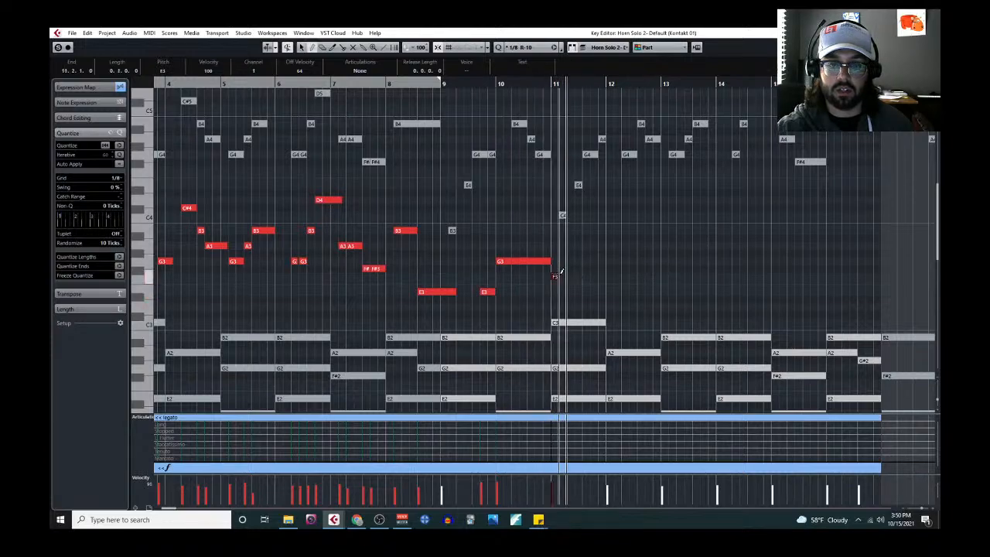
drag(567, 272, 607, 274)
key(Down)
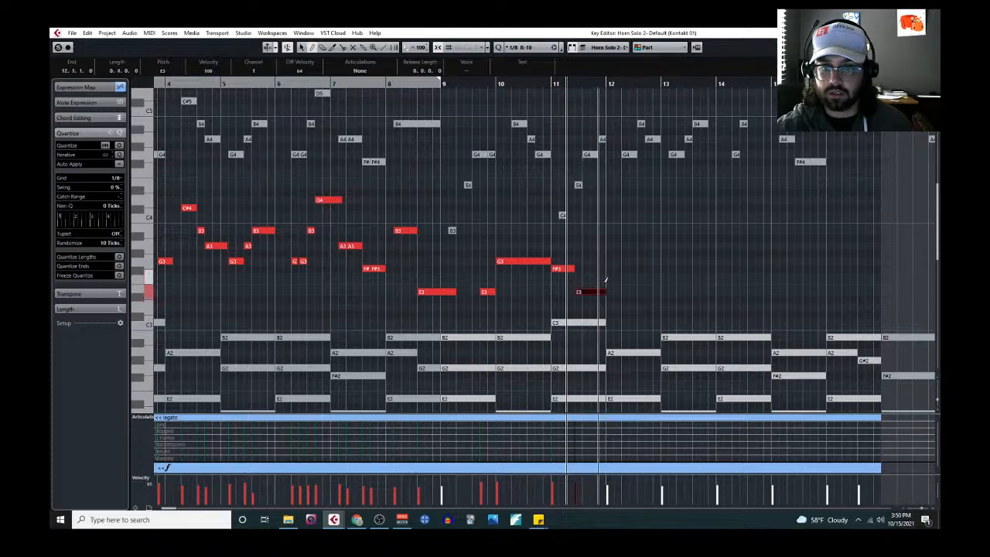
Listen from the end of bar 9, then shorten bar 11's F#3 to two beats and start the following E3 one beat earlier.
click(488, 84)
key(space)
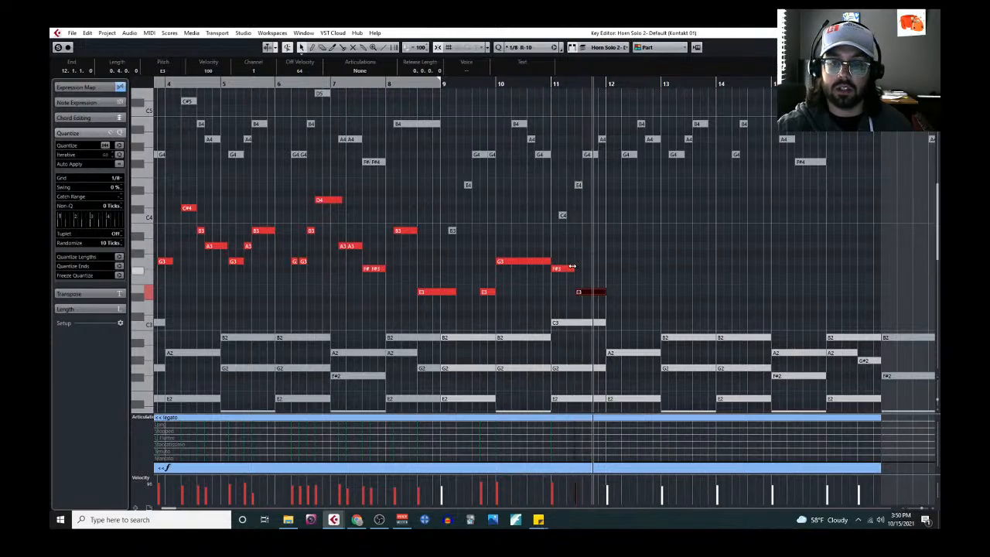
drag(573, 267, 568, 293)
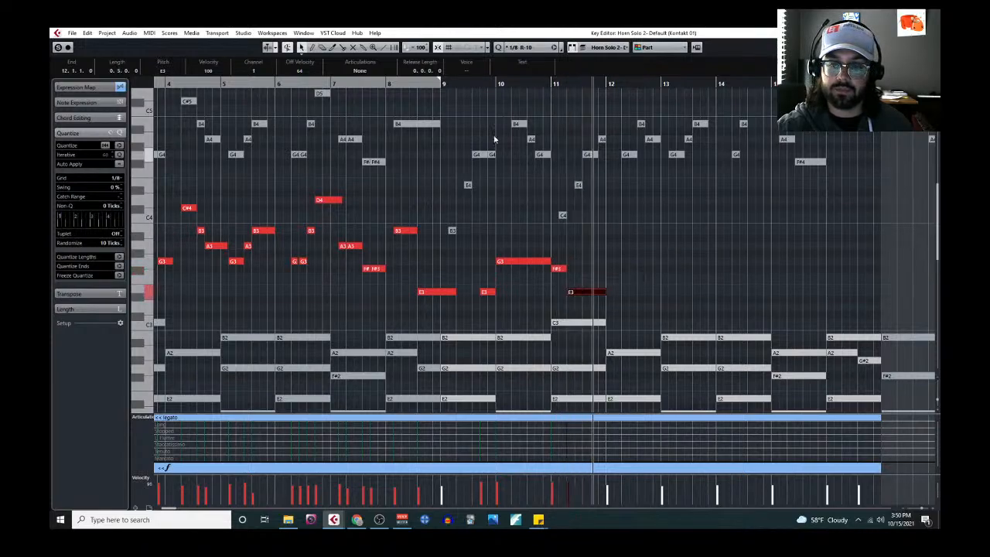
Listen from the end of bar 9, then add a two-beat A3 at the start of bar 12 followed by a four-beat E3.
click(493, 82)
key(space)
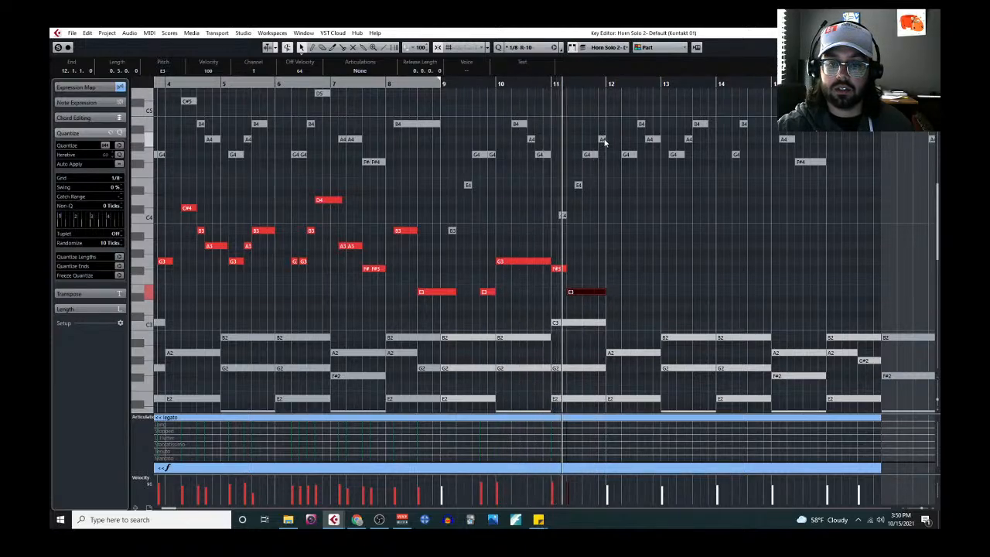
right_click(620, 282)
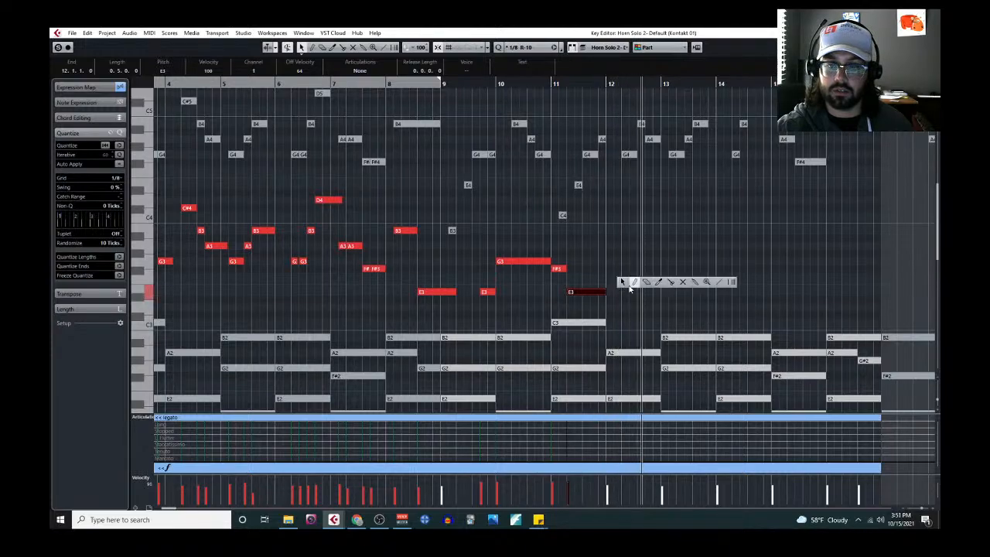
click(634, 281)
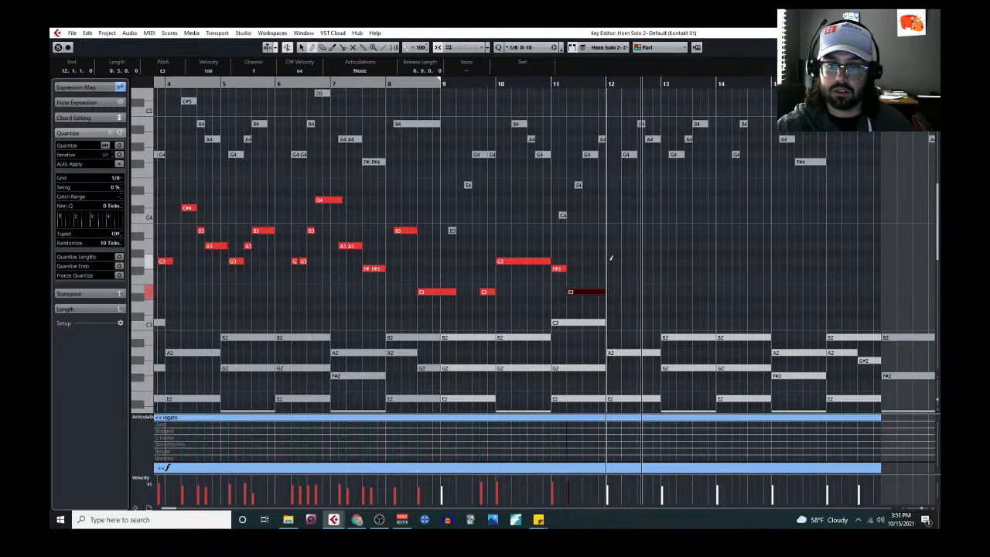
click(611, 260)
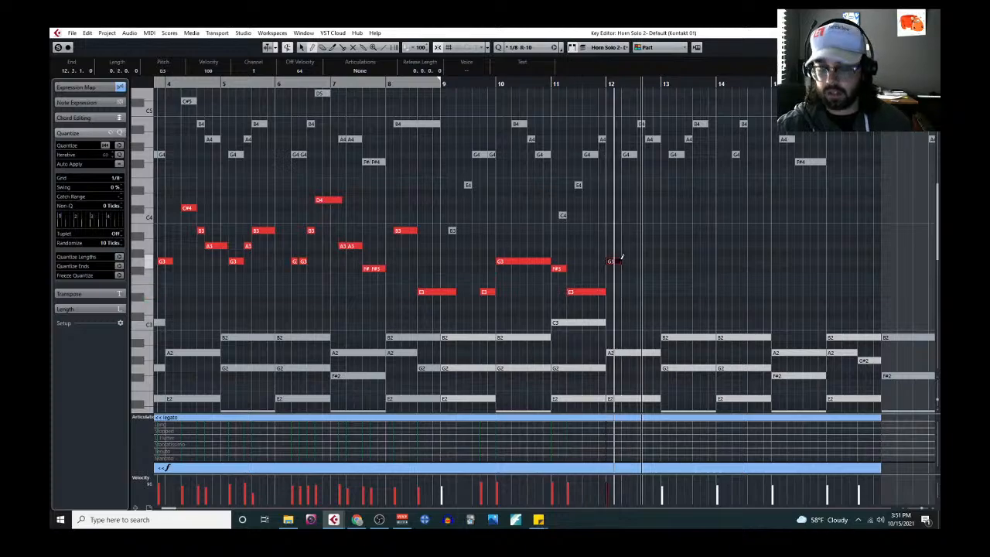
drag(625, 297, 655, 297)
mouse_move(652, 287)
mouse_down()
mouse_move(652, 266)
mouse_move(652, 280)
mouse_up()
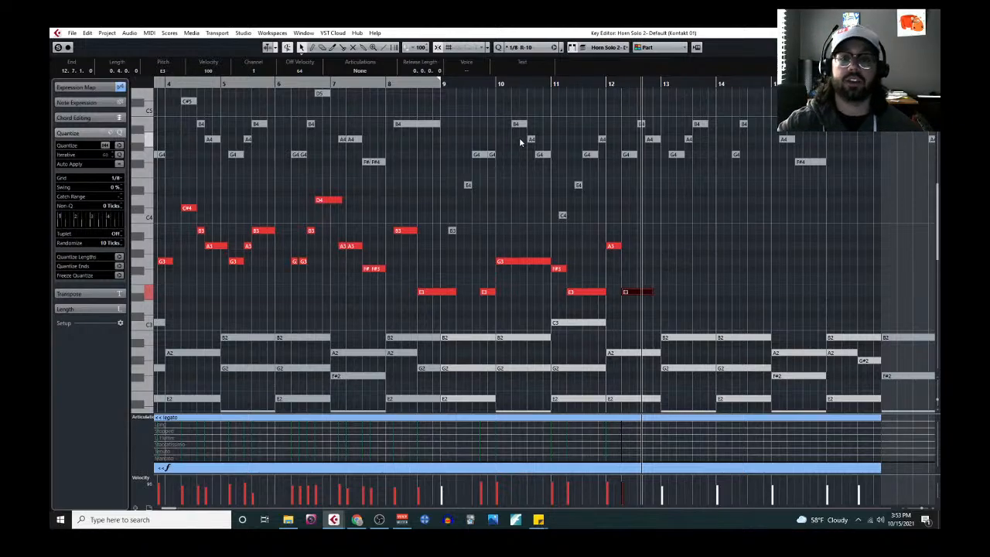
Open the project notepad with the section plan and close the horn's key editor.
click(107, 33)
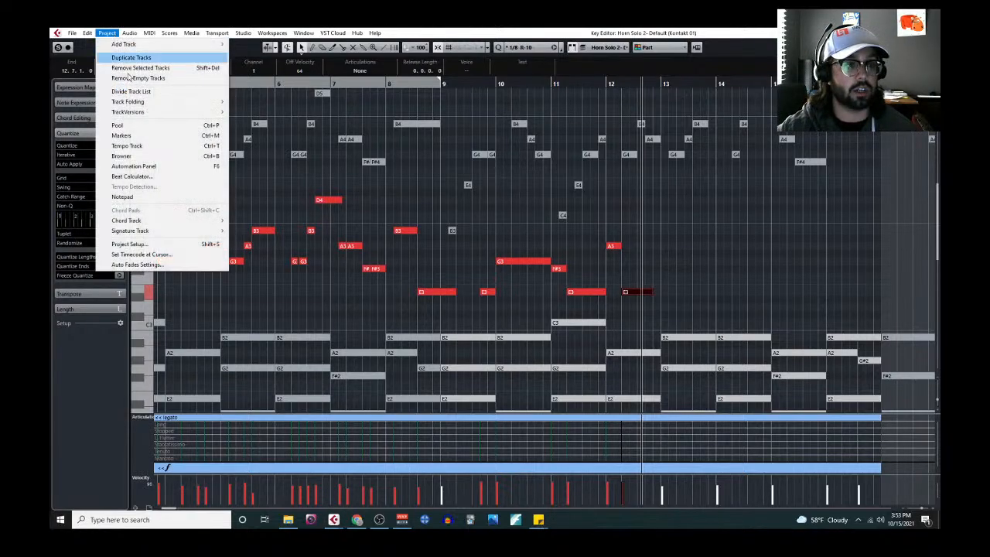
click(123, 196)
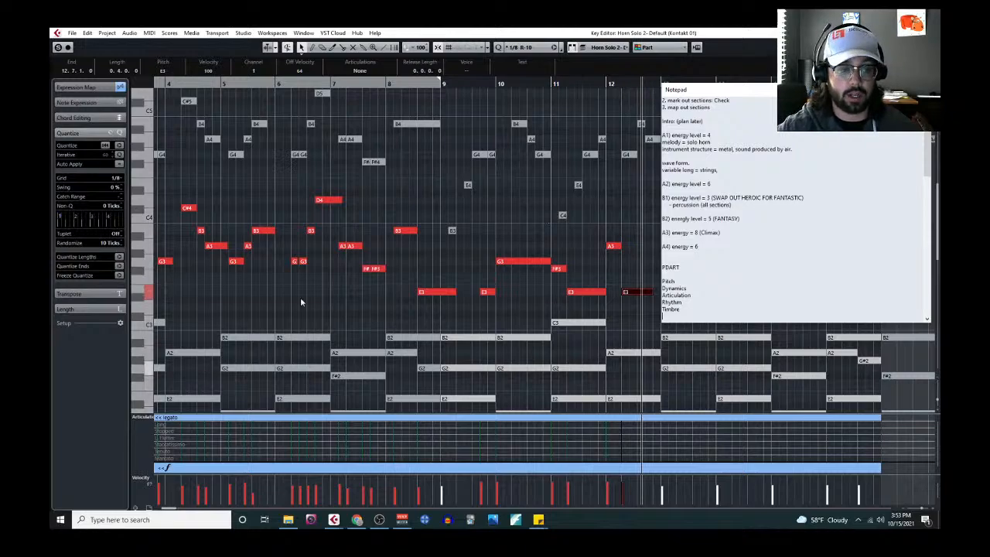
click(929, 33)
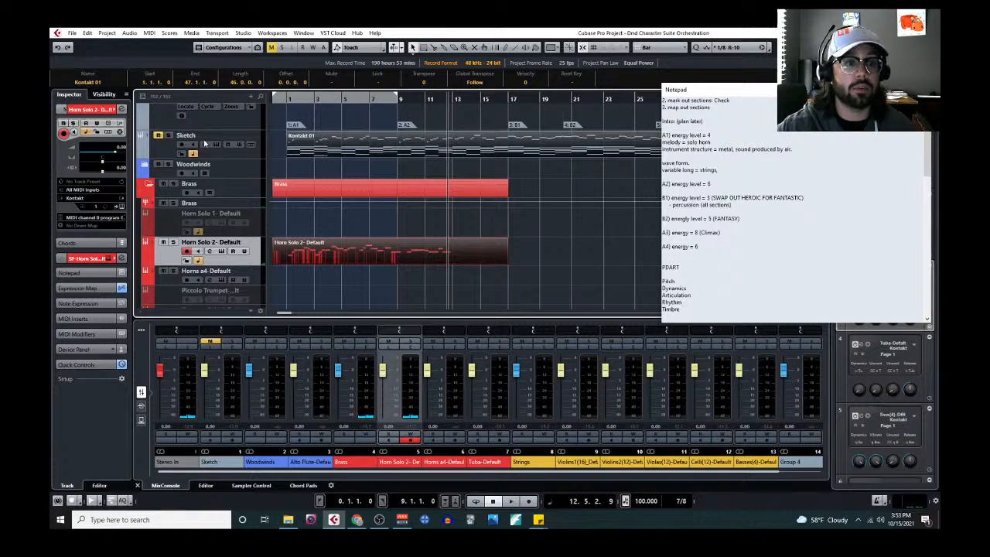
Solo the Sketch track, clear the part selection and look through the brass tracks.
click(171, 149)
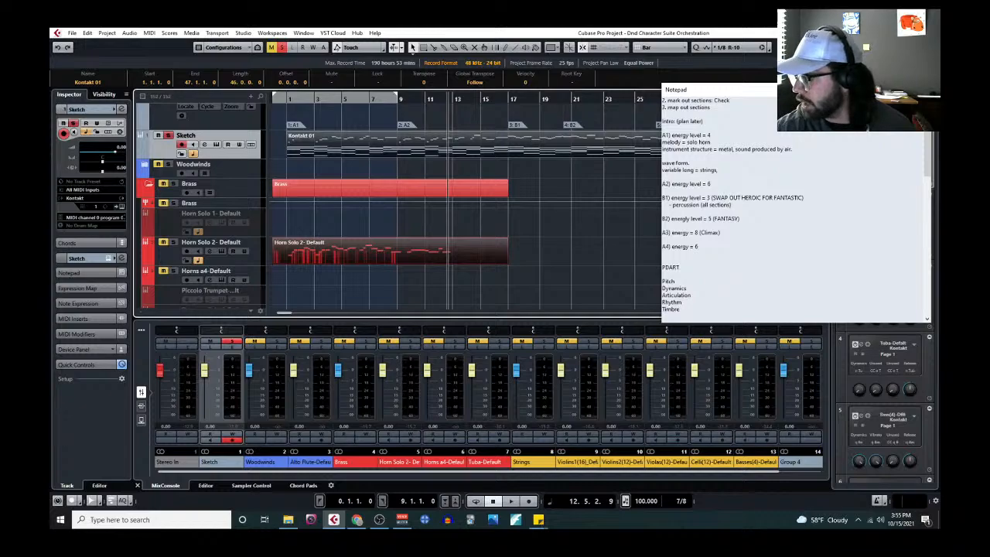
click(522, 229)
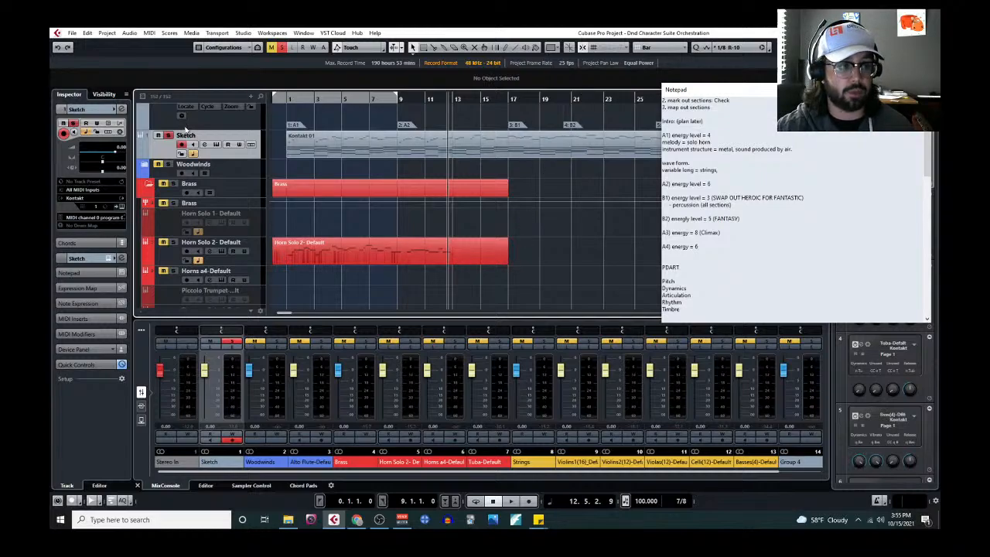
scroll(285, 180, up, 2)
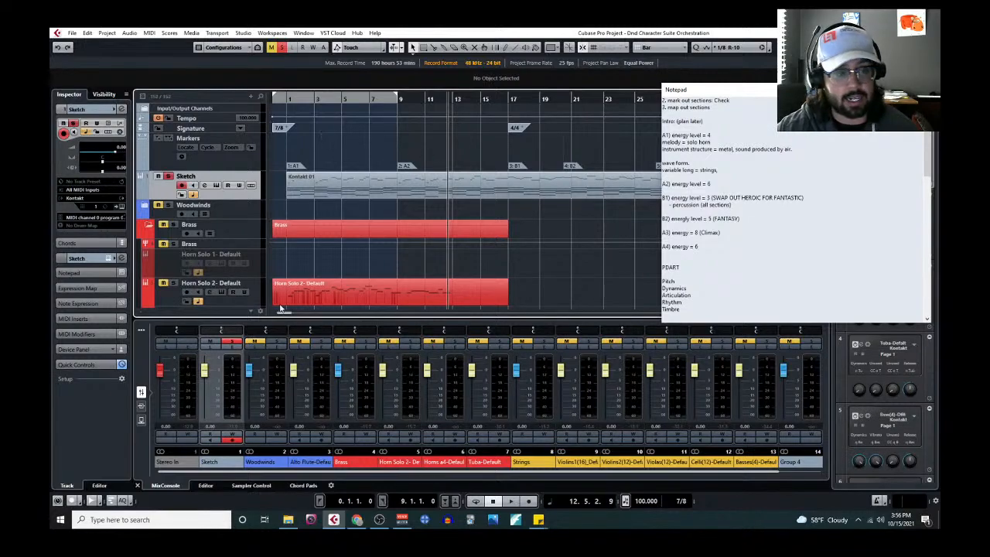
scroll(228, 246, down, 2)
scroll(229, 246, down, 4)
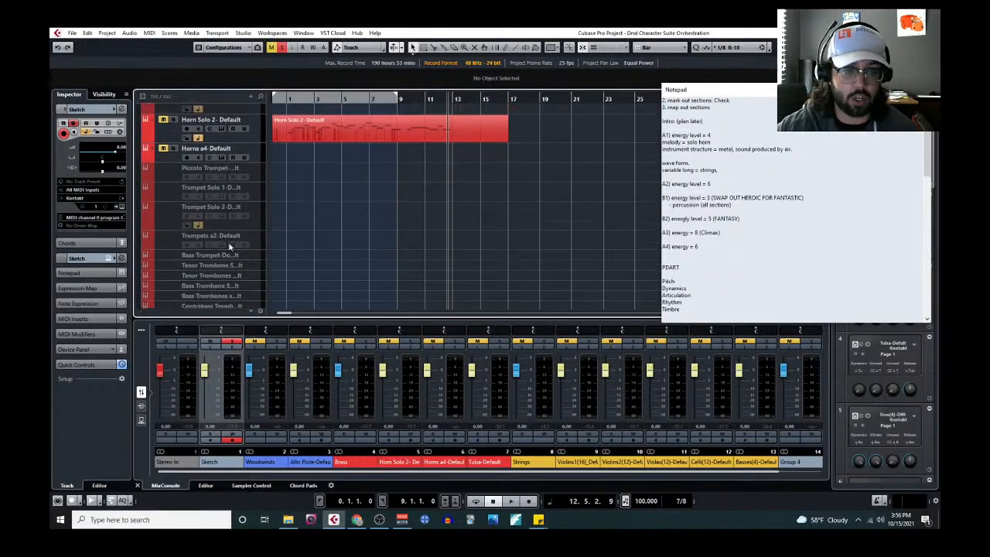
scroll(229, 246, up, 6)
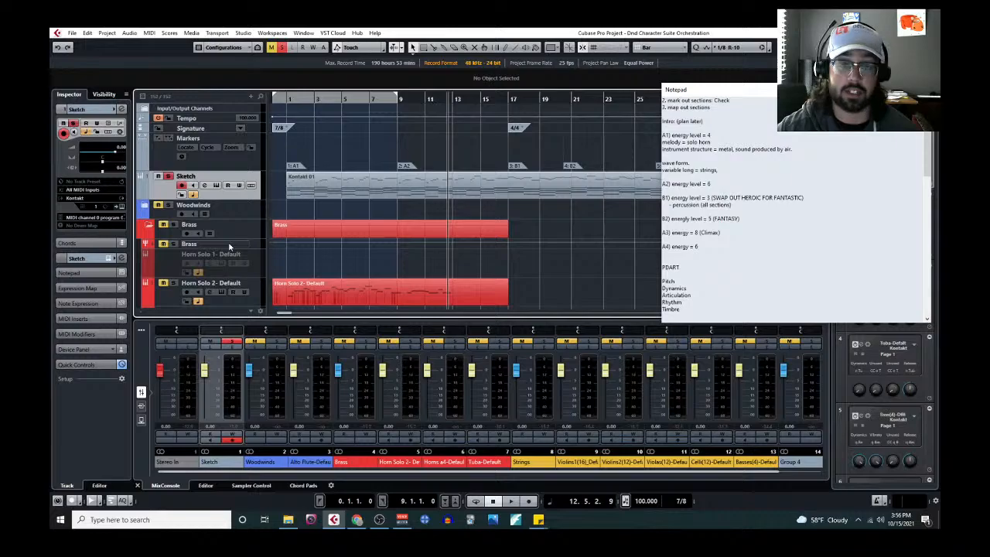
Open the Sketch part in the Key Editor and split bar 5's B2 chord note after its first eighth.
click(382, 188)
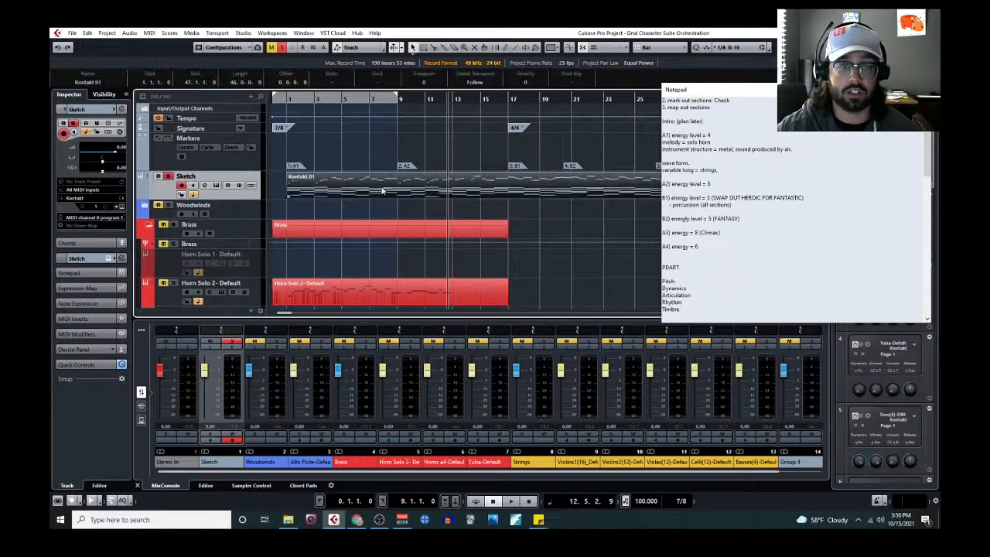
click(149, 33)
click(176, 45)
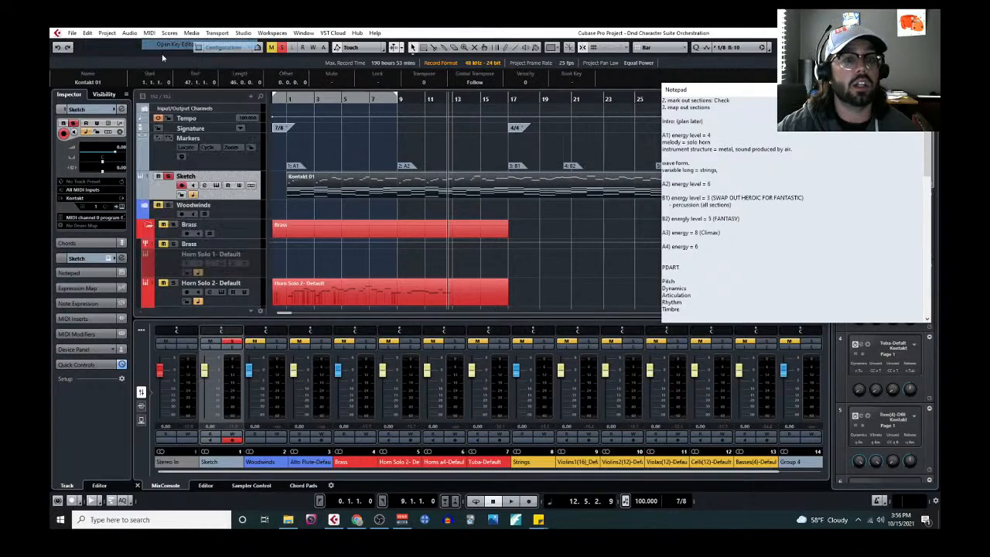
right_click(410, 241)
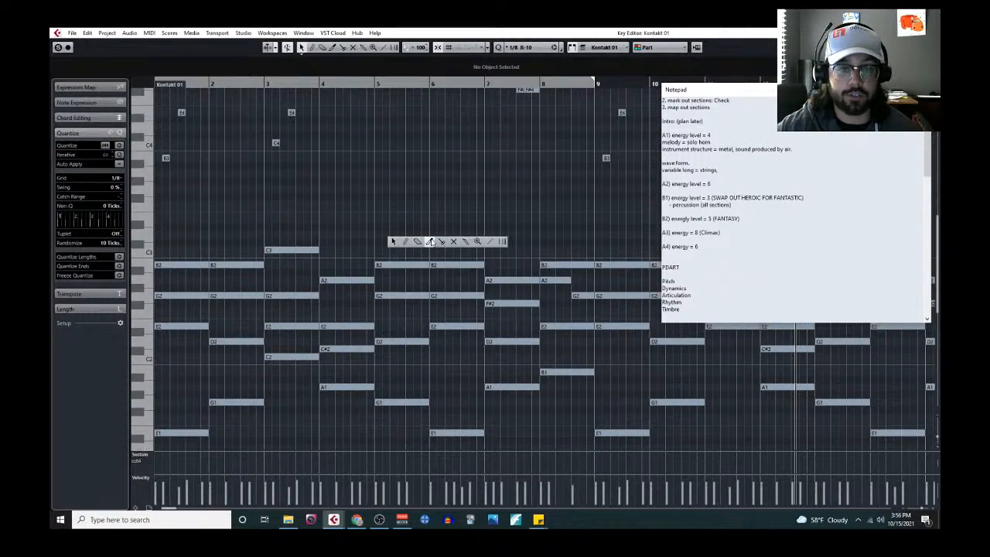
click(440, 242)
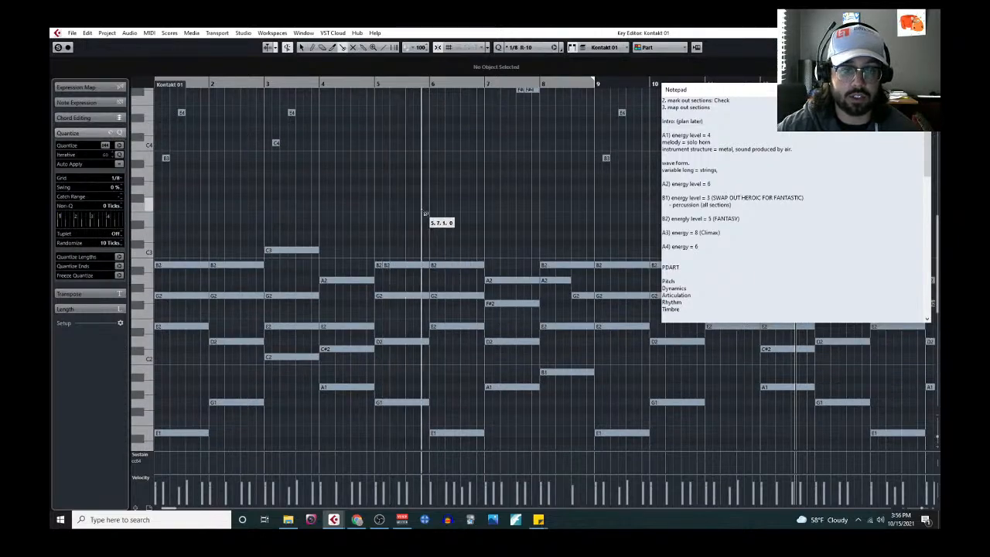
Glue the two pieces of bar 5's B2 chord note back together.
right_click(385, 258)
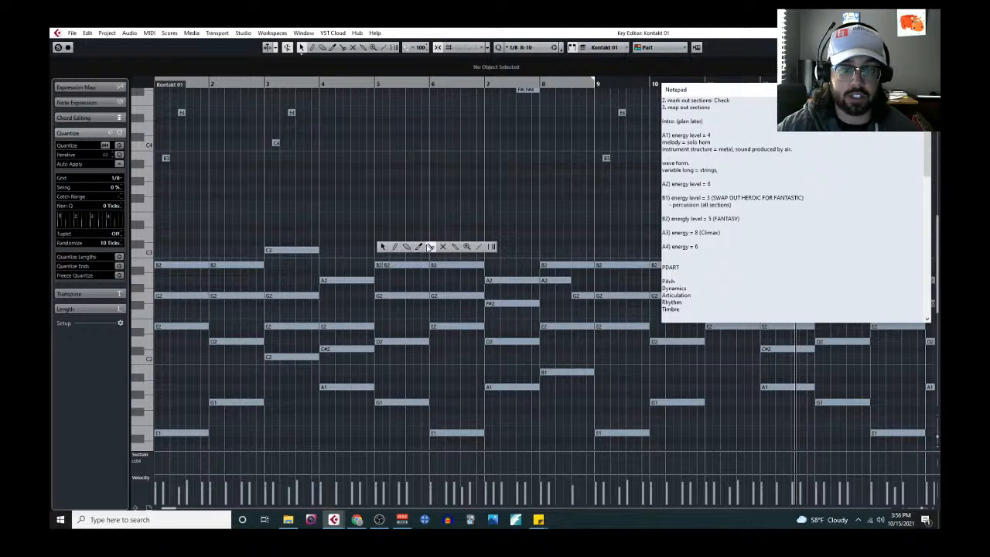
click(455, 248)
click(377, 265)
Split bar 5's B2 chord note into repeated eighth notes, then undo the split.
right_click(387, 241)
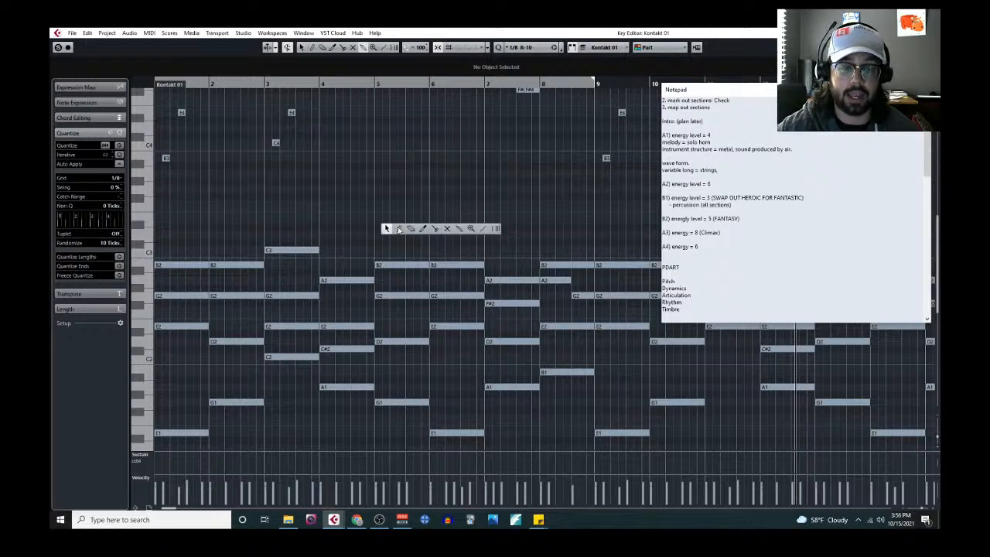
click(436, 229)
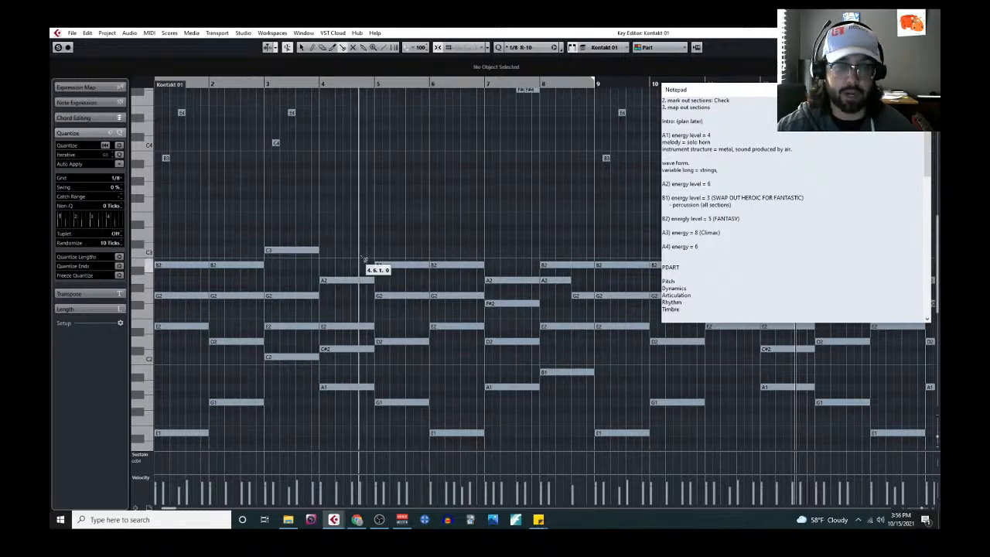
alt+click(385, 265)
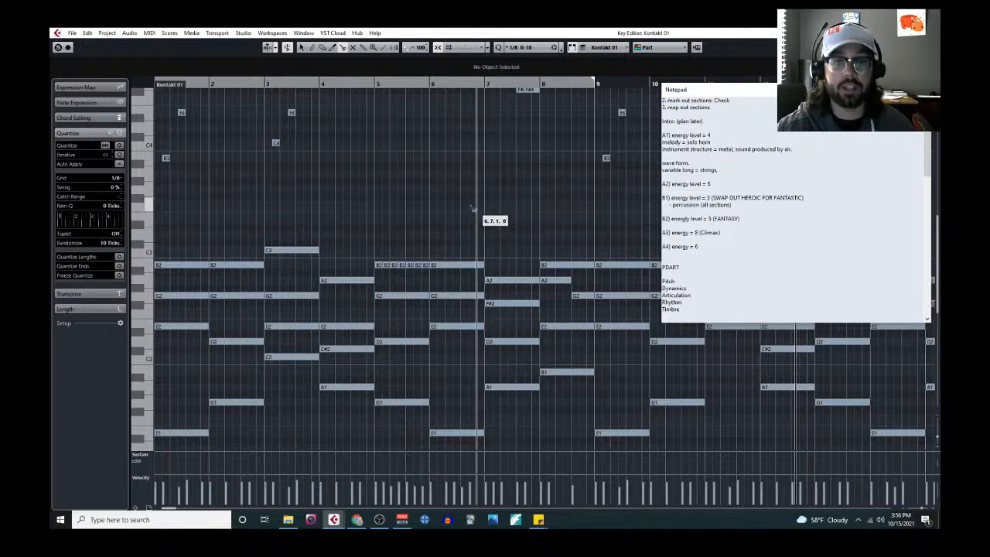
key(ctrl+z)
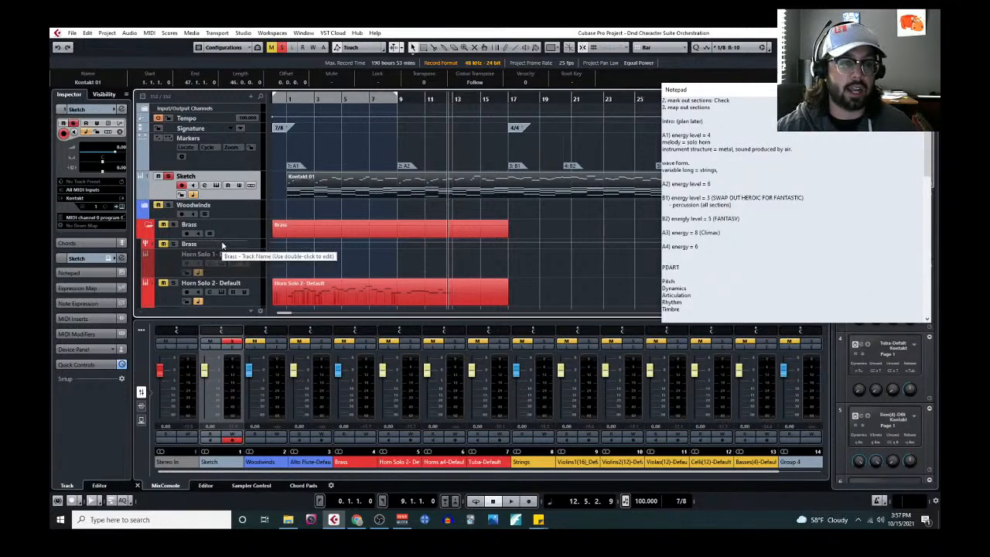
Open the Sketch track's Kontakt instrument, look through the sample library list and close the instrument window.
click(216, 185)
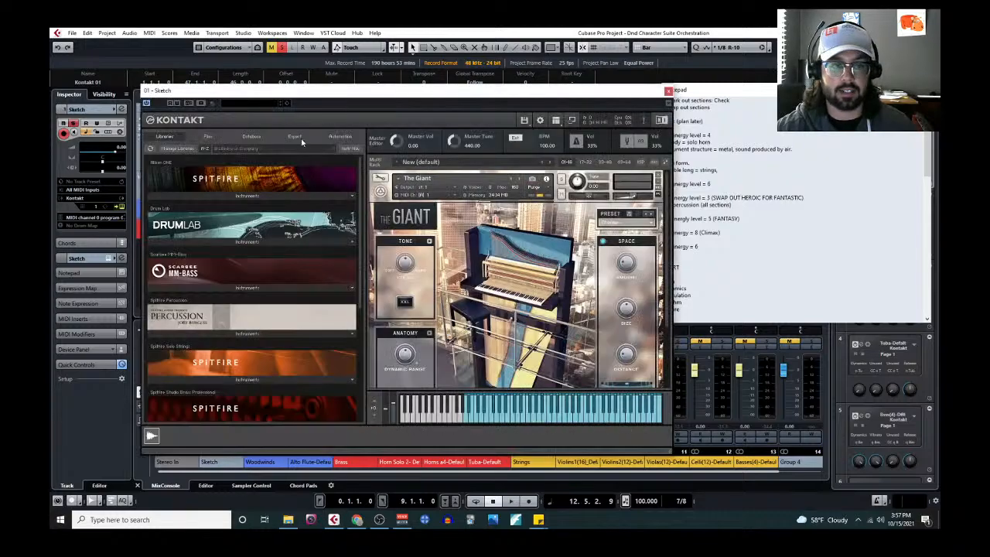
scroll(276, 263, down, 5)
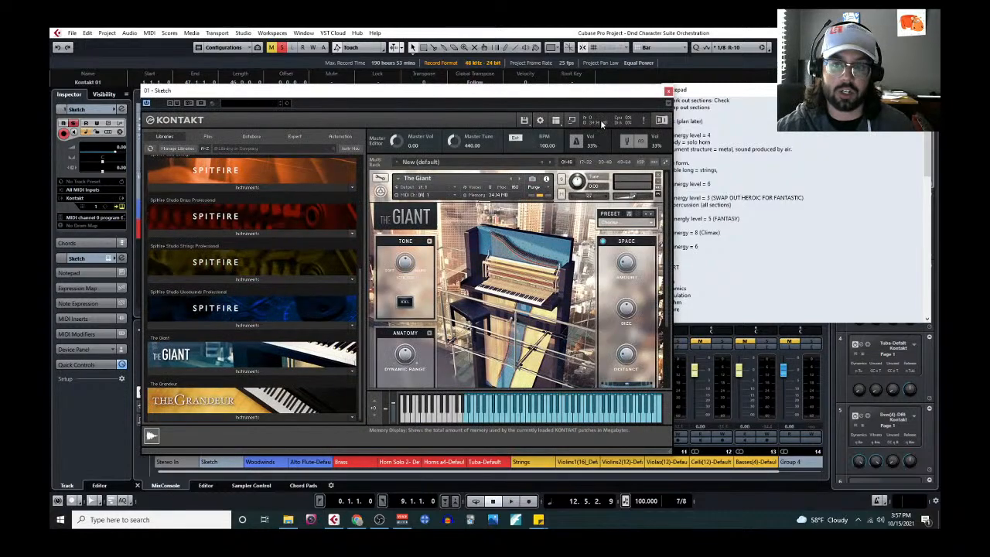
click(668, 90)
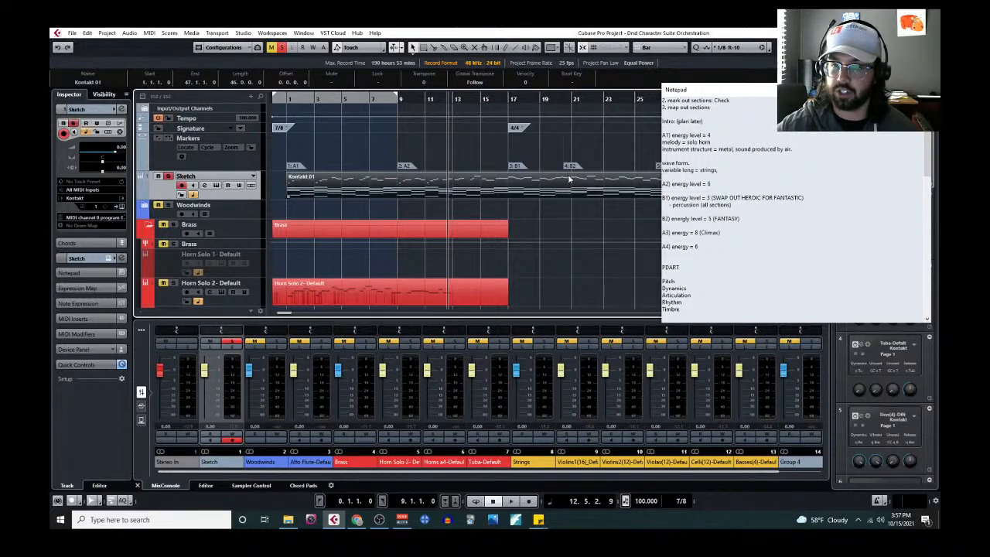
Review the section energy levels in the project notepad, then close it.
scroll(712, 232, down, 3)
scroll(712, 241, up, 4)
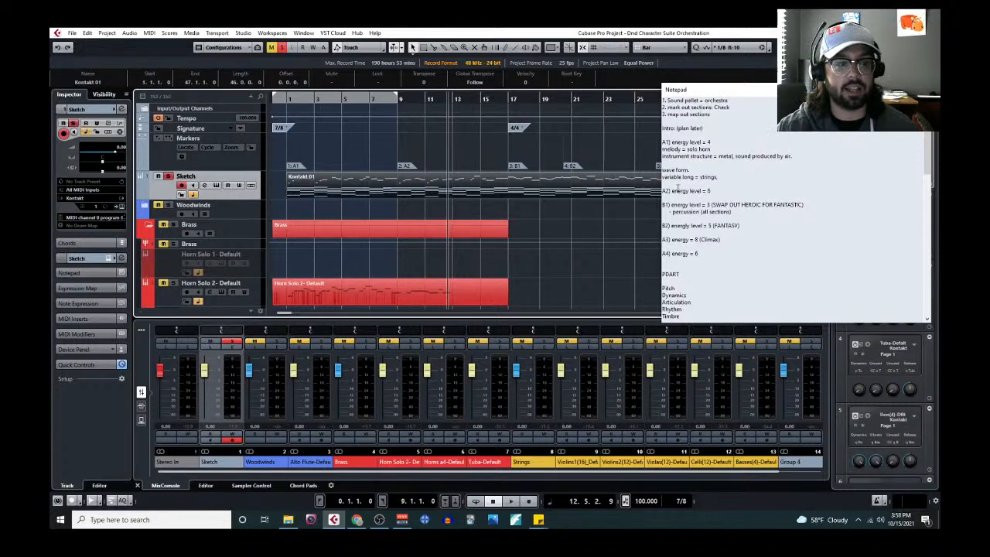
click(921, 90)
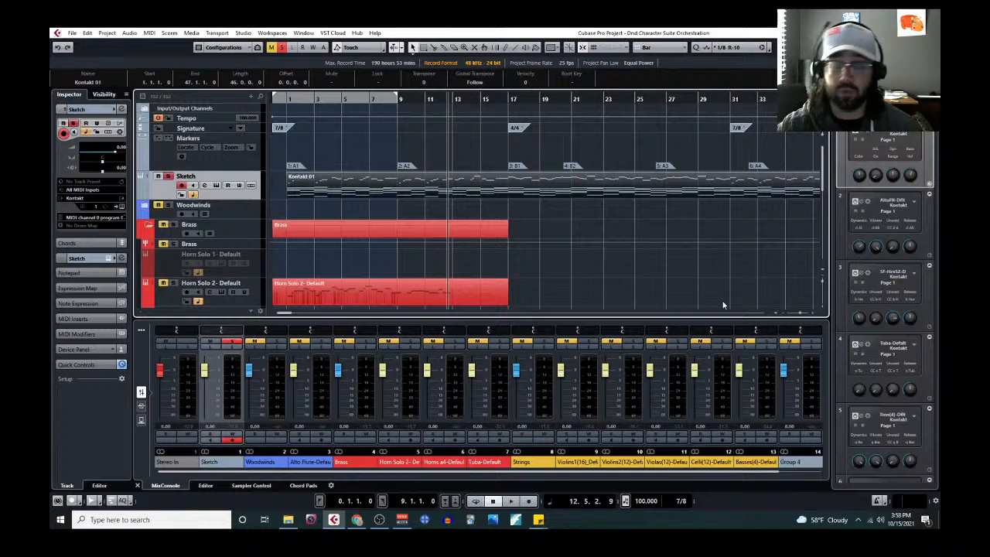
Select the Horn Solo 2 and Sketch parts together and open both in the Key Editor.
click(427, 294)
scroll(427, 294, down, 2)
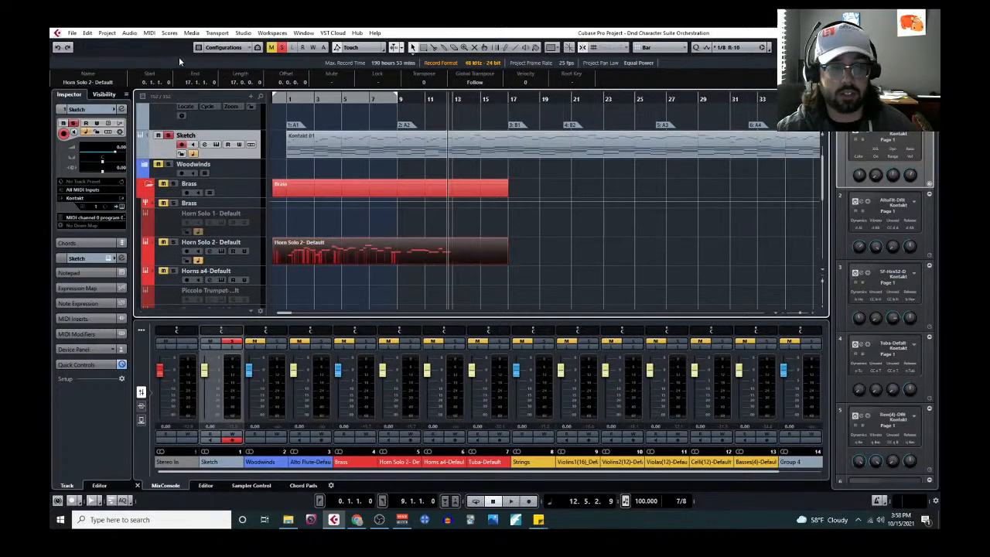
click(436, 142)
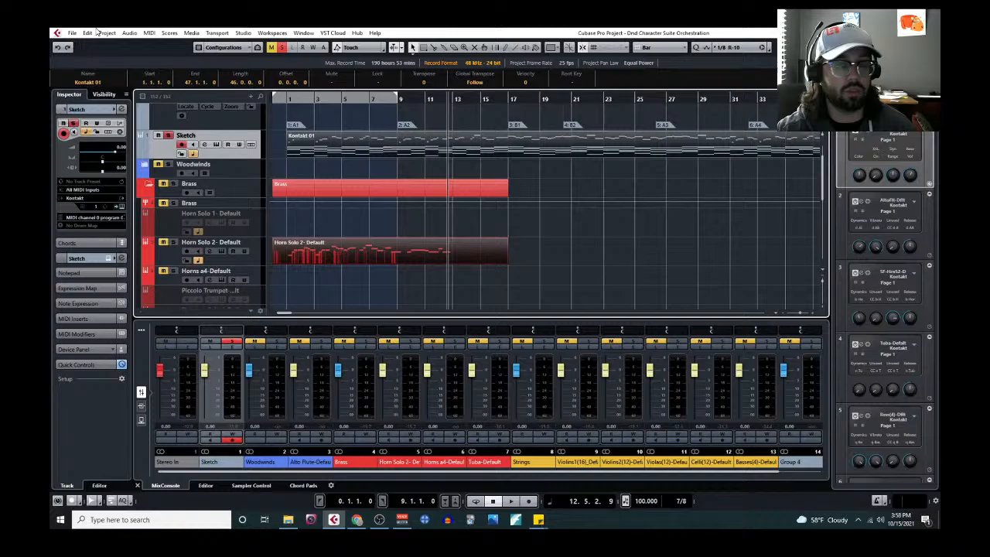
click(149, 34)
click(172, 43)
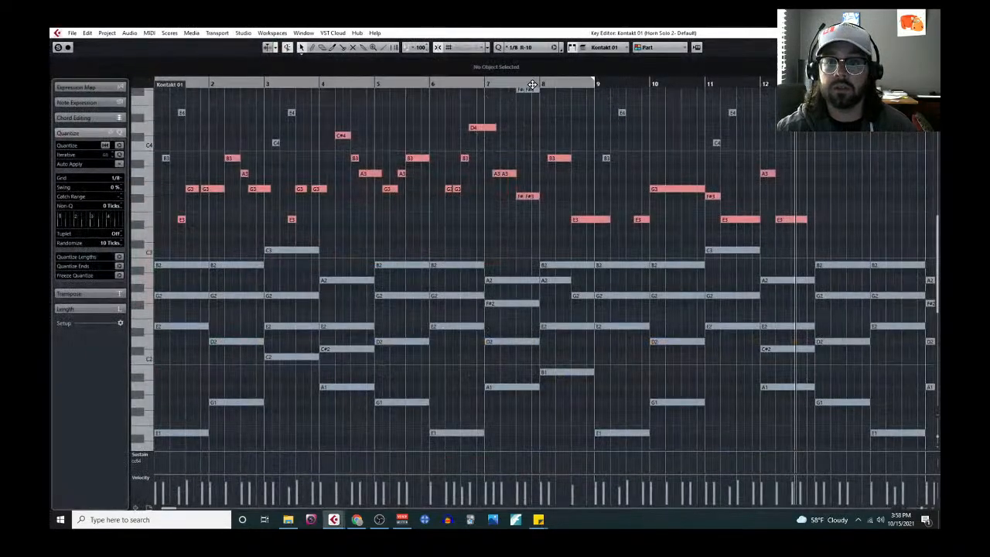
scroll(678, 225, up, 4)
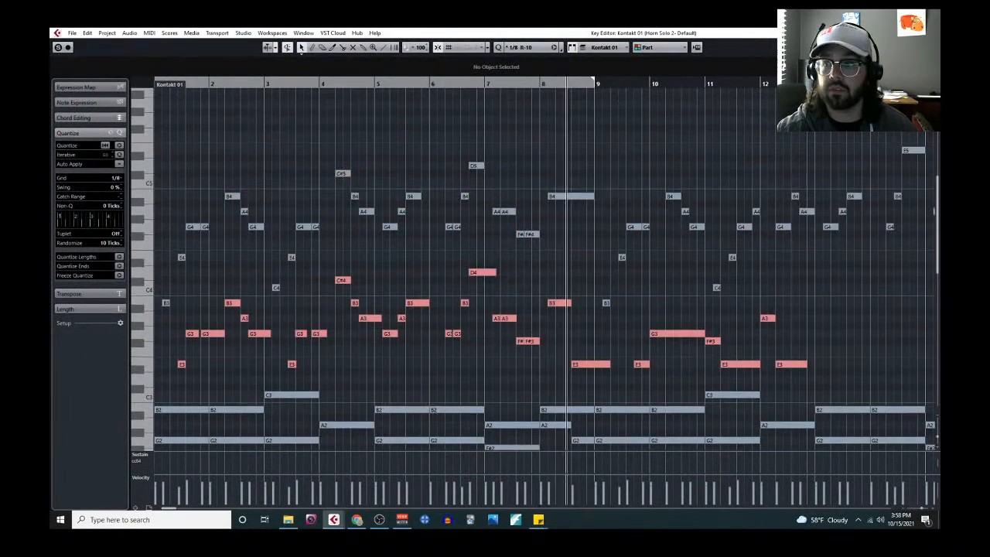
Return to the arrangement to turn off the Sketch track's solo, then reopen both selected parts in the Key Editor.
click(931, 33)
click(168, 136)
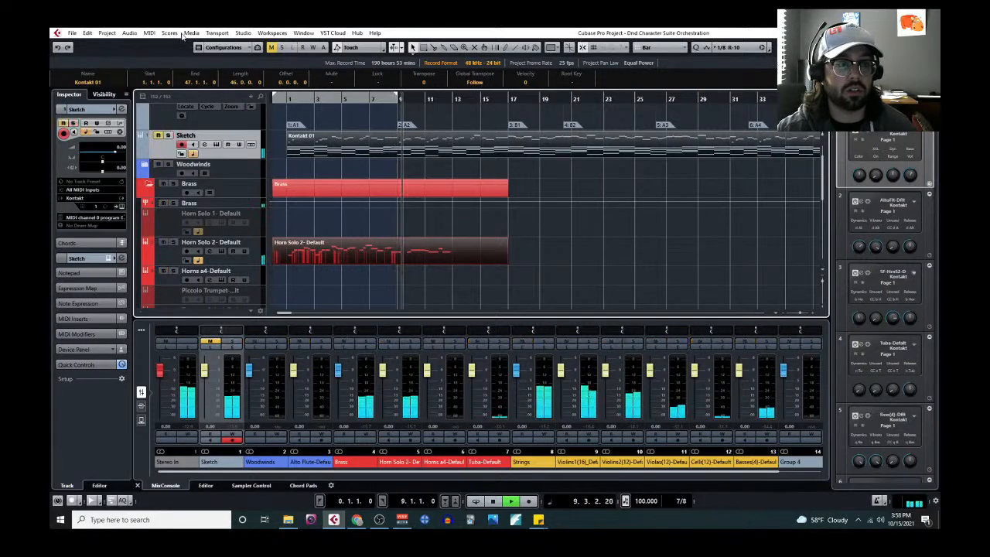
click(149, 33)
click(172, 44)
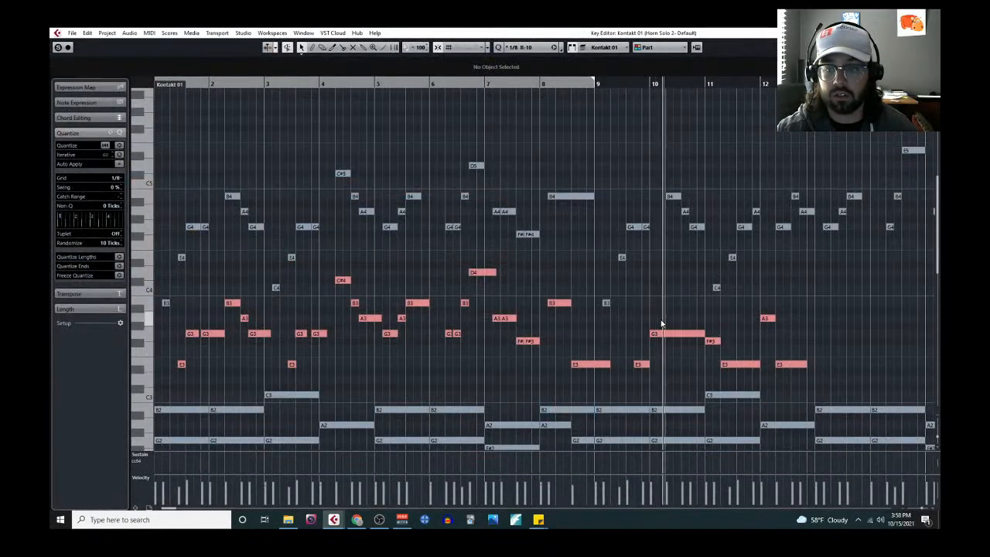
key(g)
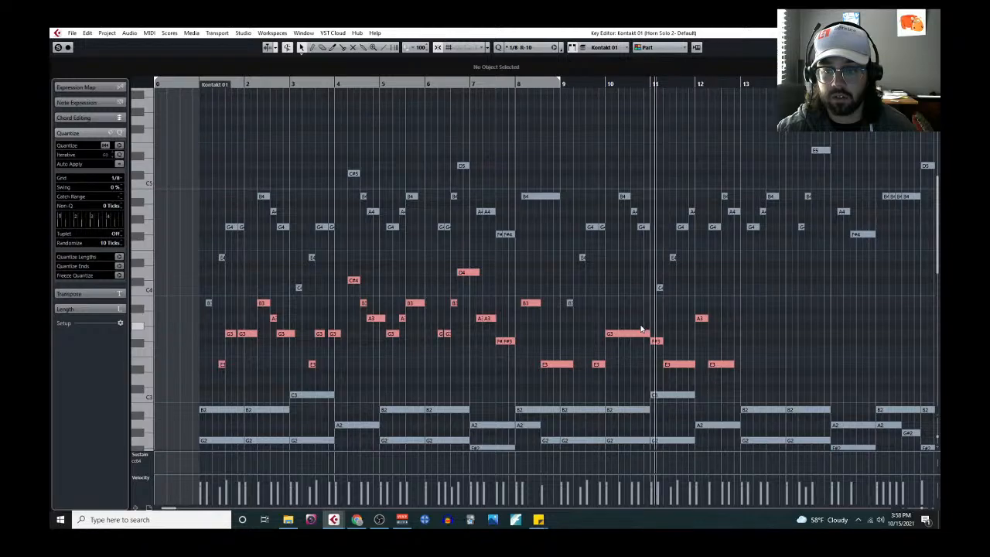
scroll(641, 330, right, 1)
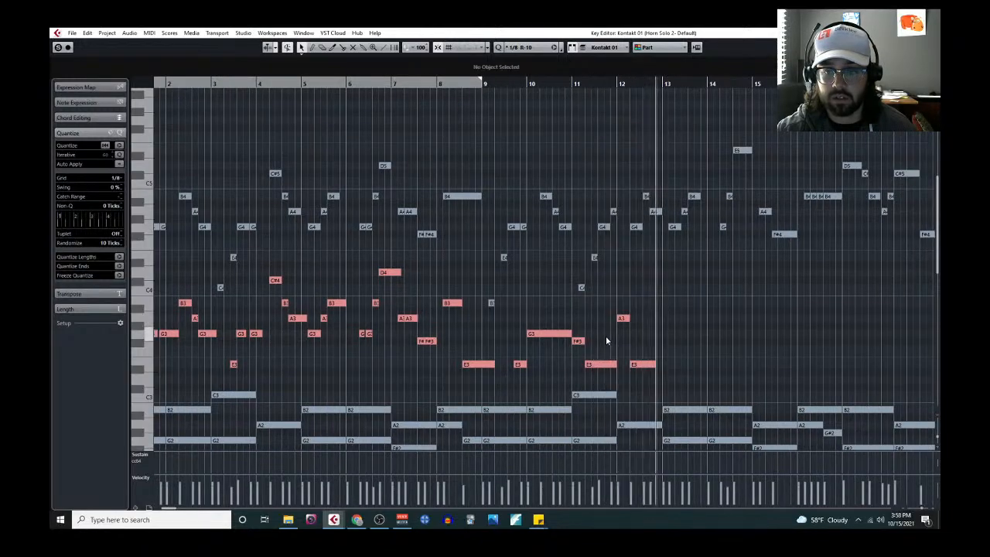
key(h)
right_click(666, 363)
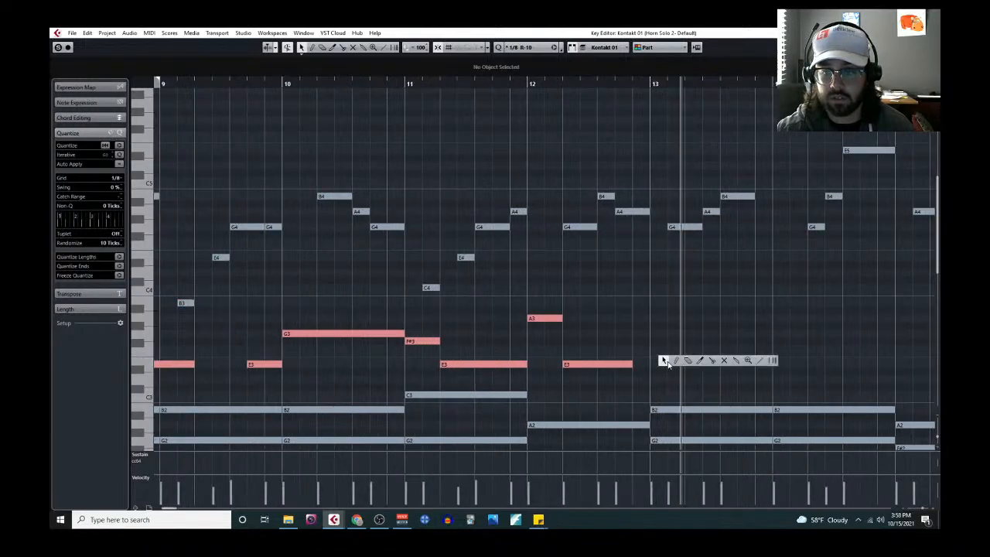
click(676, 360)
scroll(671, 358, down, 3)
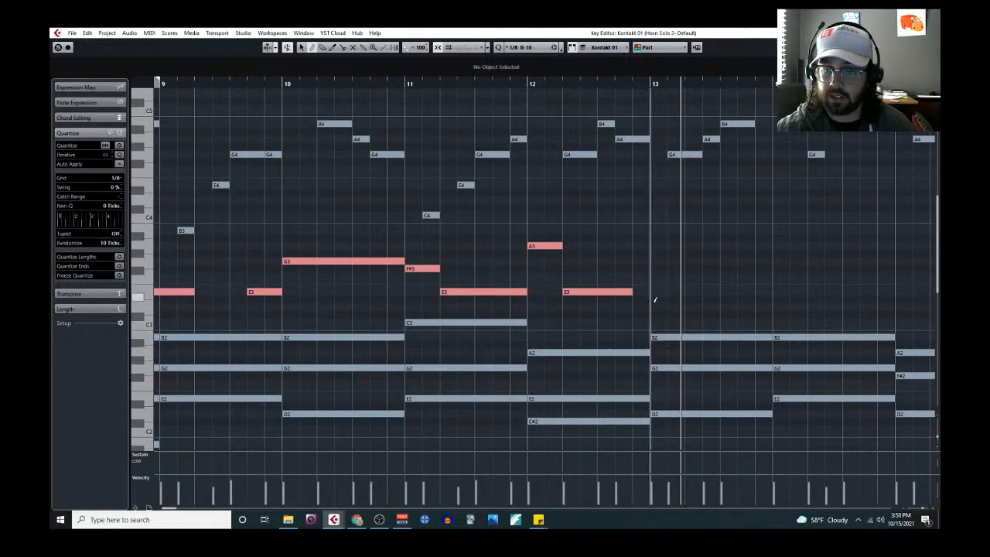
drag(655, 305, 771, 299)
key(ctrl+z)
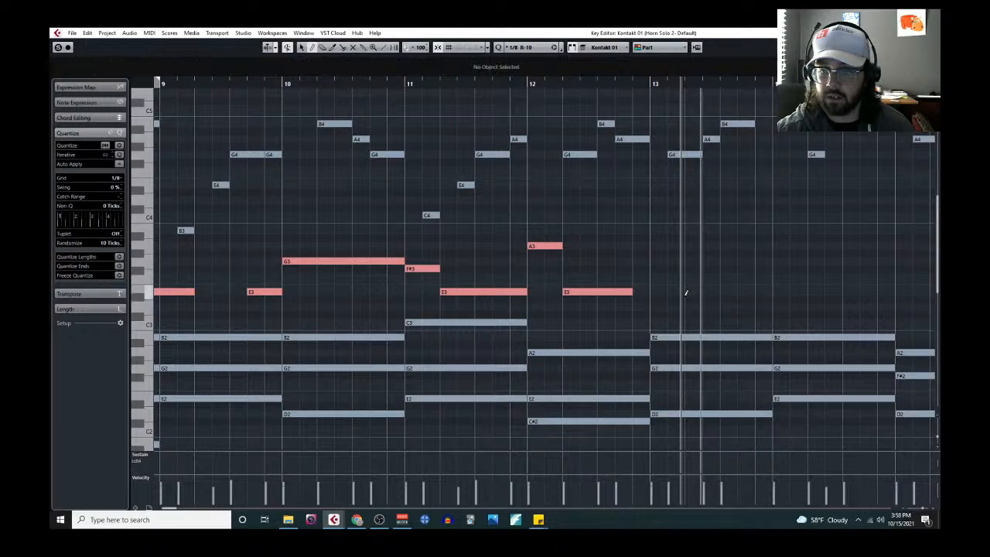
Make Horn Solo 2 the active part and draw bar-long notes: B2 in bar 13, E3 in bar 14 and A3 in bar 15.
key(1)
click(624, 292)
right_click(662, 291)
click(671, 290)
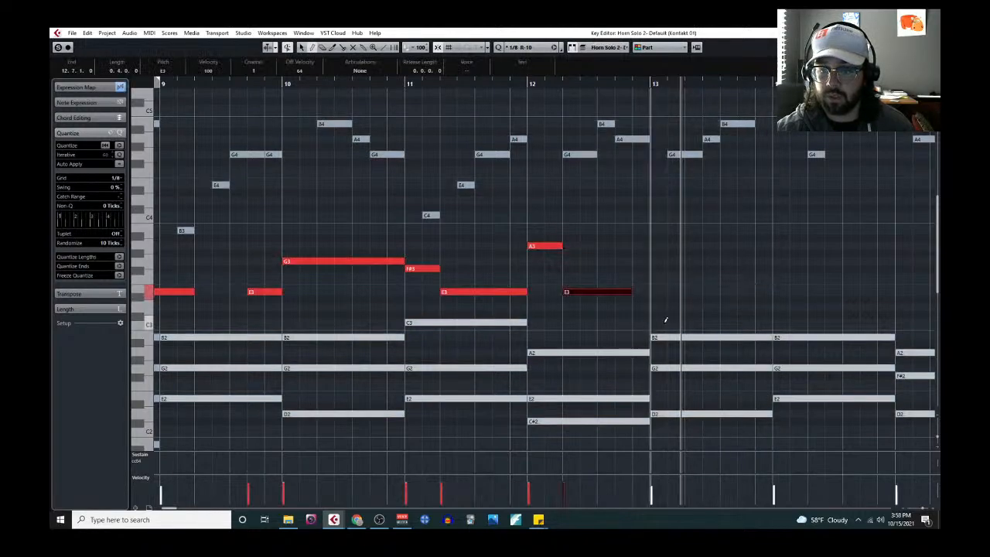
mouse_move(659, 321)
mouse_down()
mouse_move(779, 320)
mouse_move(750, 336)
mouse_up()
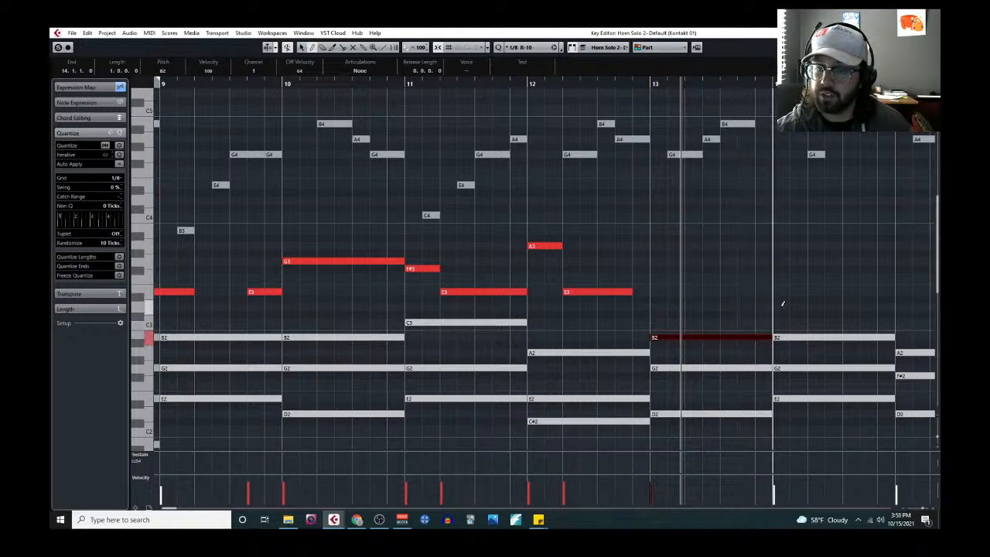
mouse_move(781, 304)
mouse_down()
mouse_move(893, 306)
mouse_move(879, 307)
mouse_up()
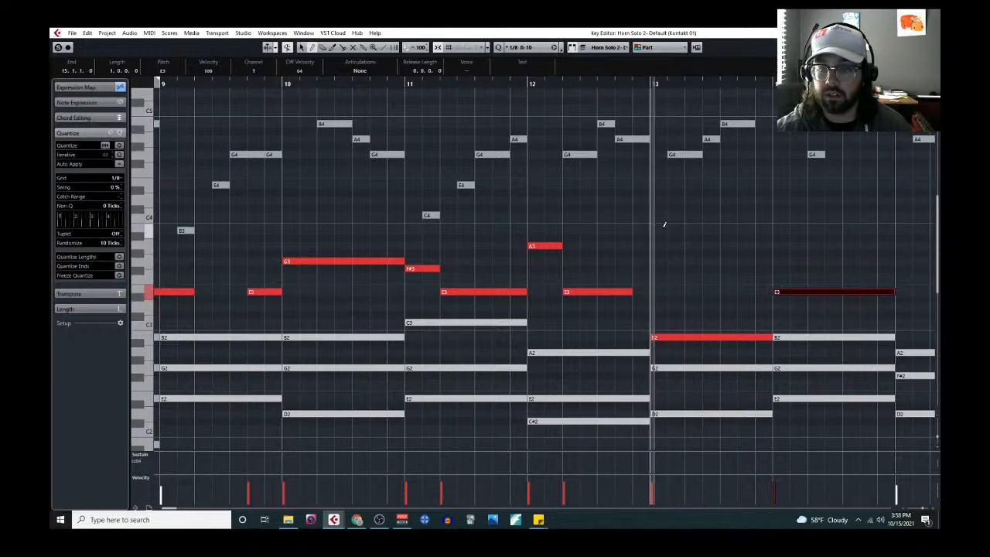
scroll(705, 302, down, 2)
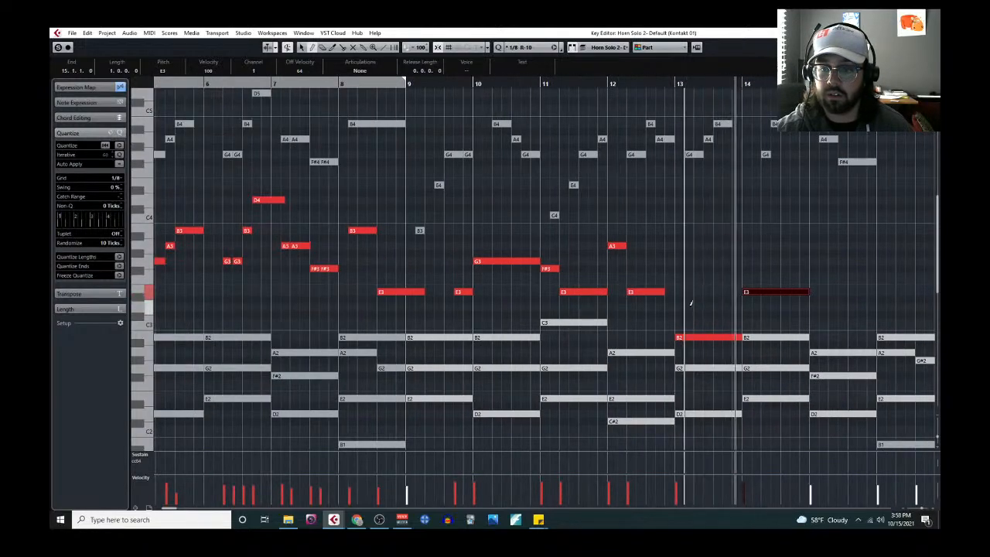
scroll(685, 304, right, 3)
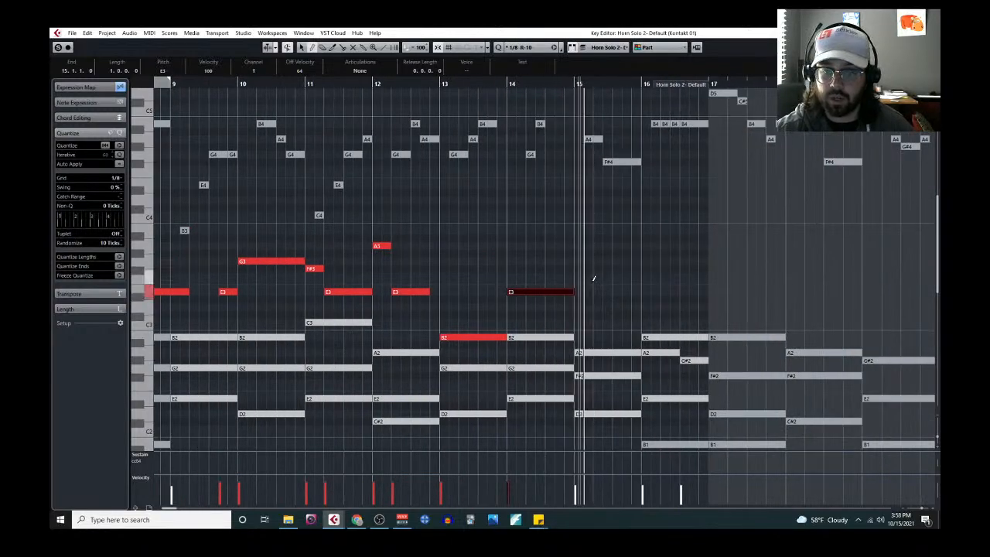
drag(578, 246, 641, 247)
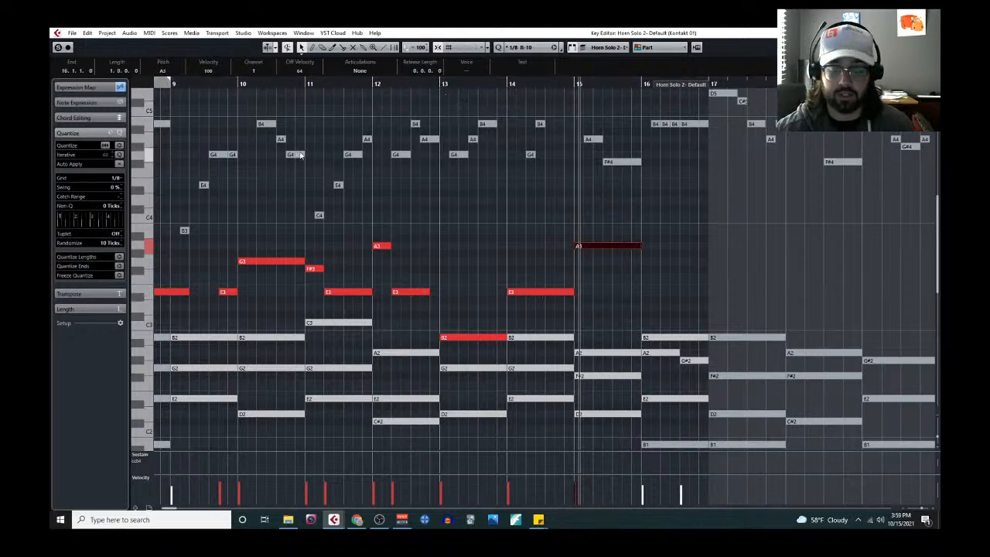
Return to the arrangement, select the Horn Solo 2 track, reopen both parts in the Key Editor and set the playhead to bar 14.
key(Return)
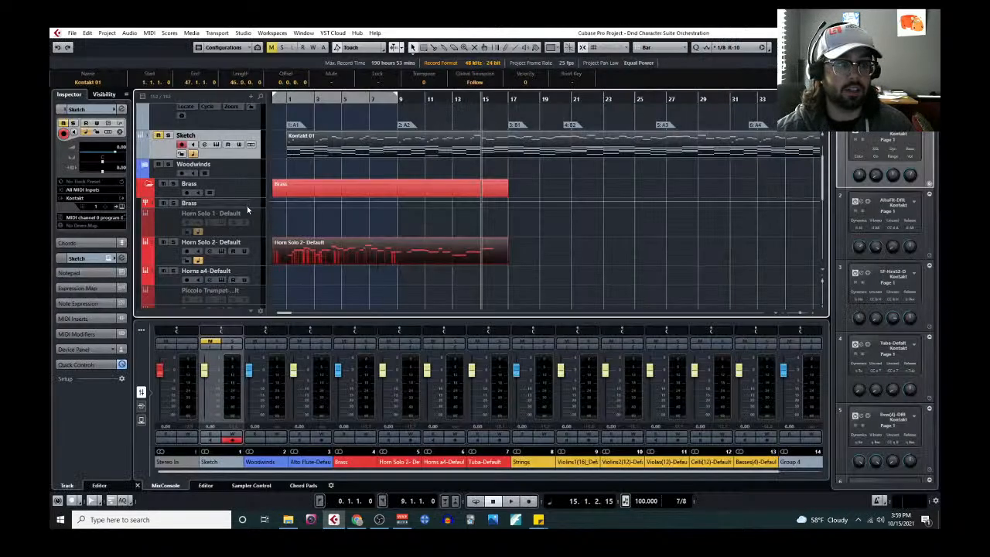
click(248, 255)
click(150, 33)
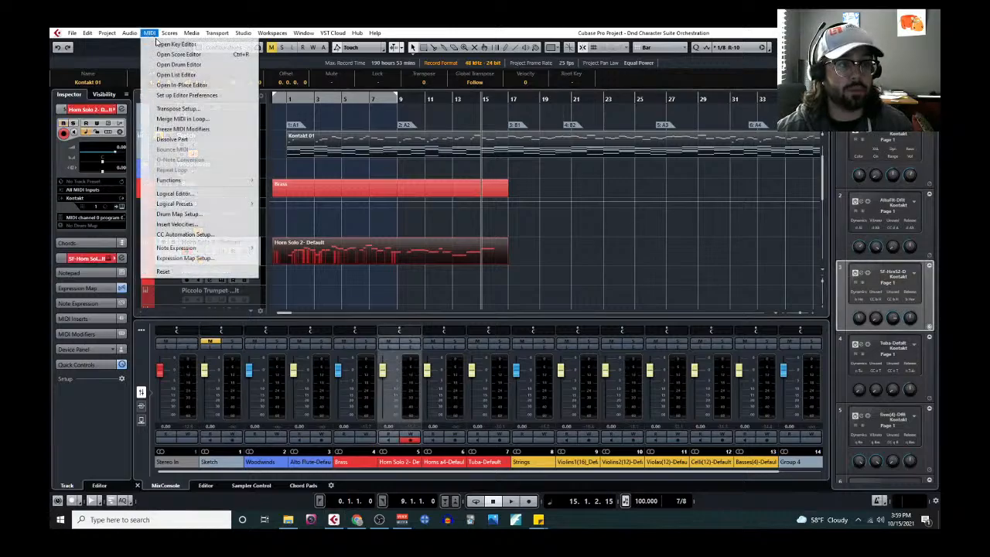
click(166, 44)
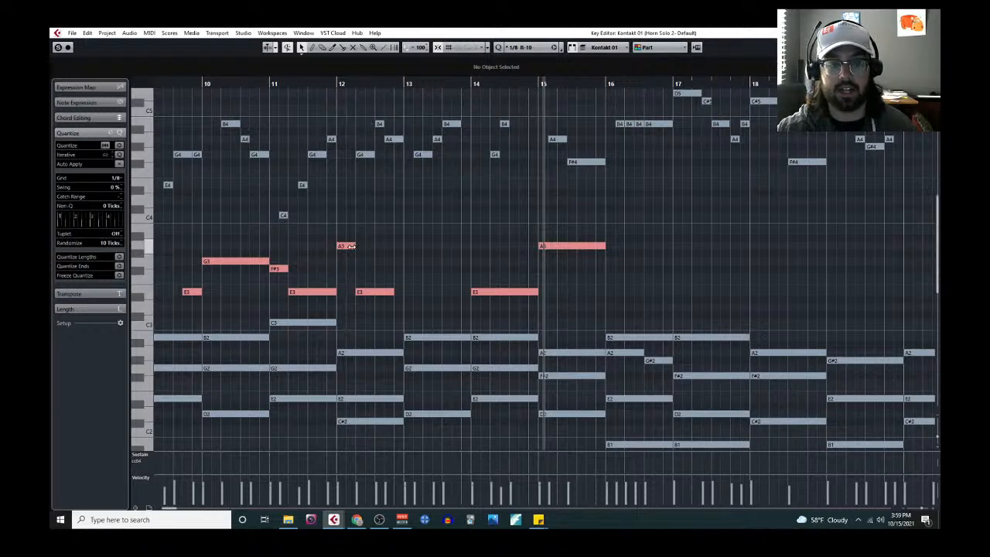
click(475, 83)
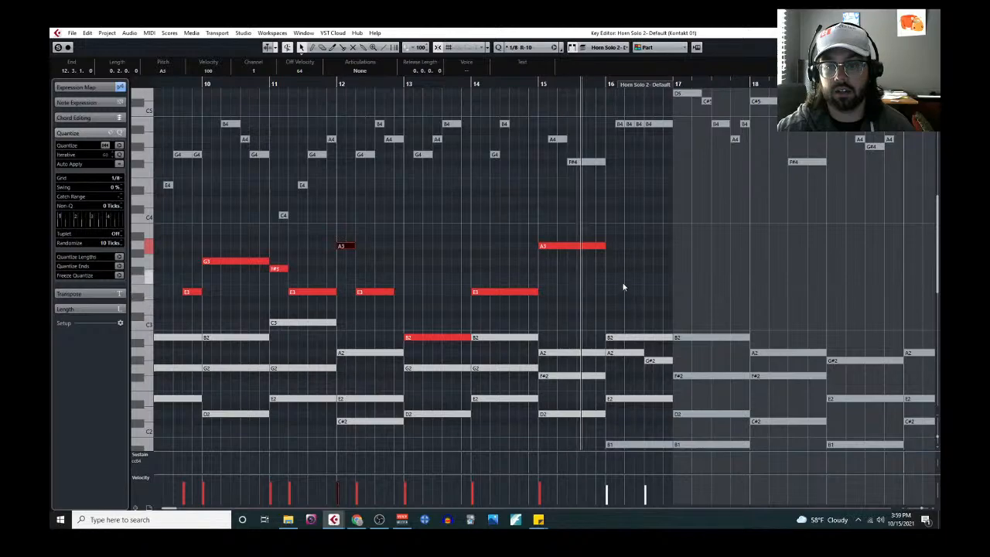
Draw a bar-long B3 in bar 16 of the Horn Solo 2 part.
scroll(620, 282, up, 3)
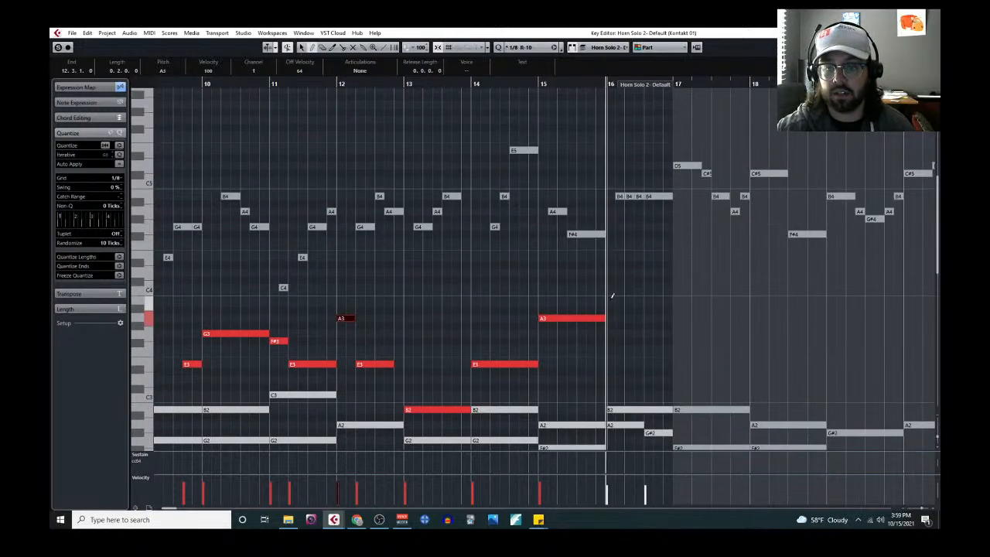
drag(611, 300, 669, 300)
key(g)
scroll(488, 285, left, 5)
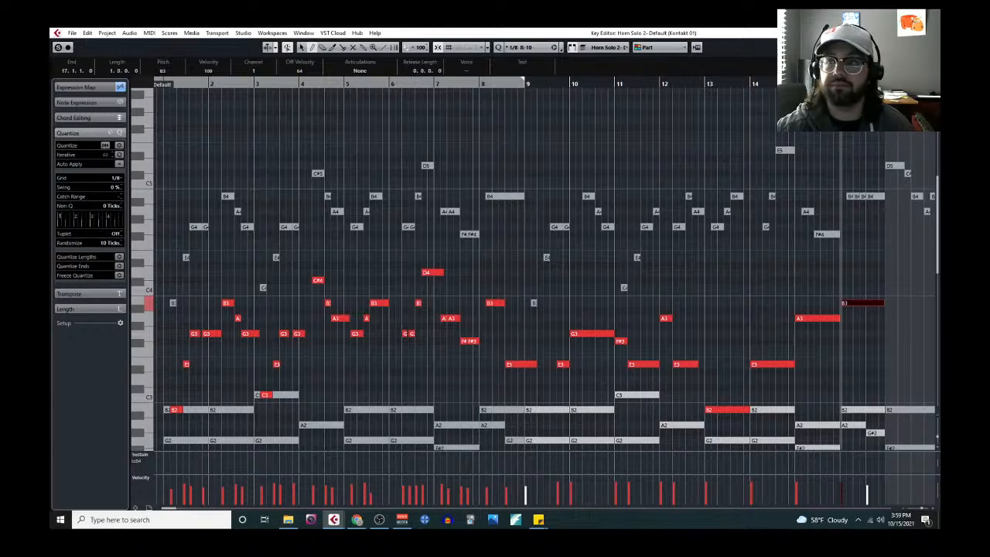
Reopen the Key Editor with only the Horn Solo 2 part and colour its notes by velocity.
key(Return)
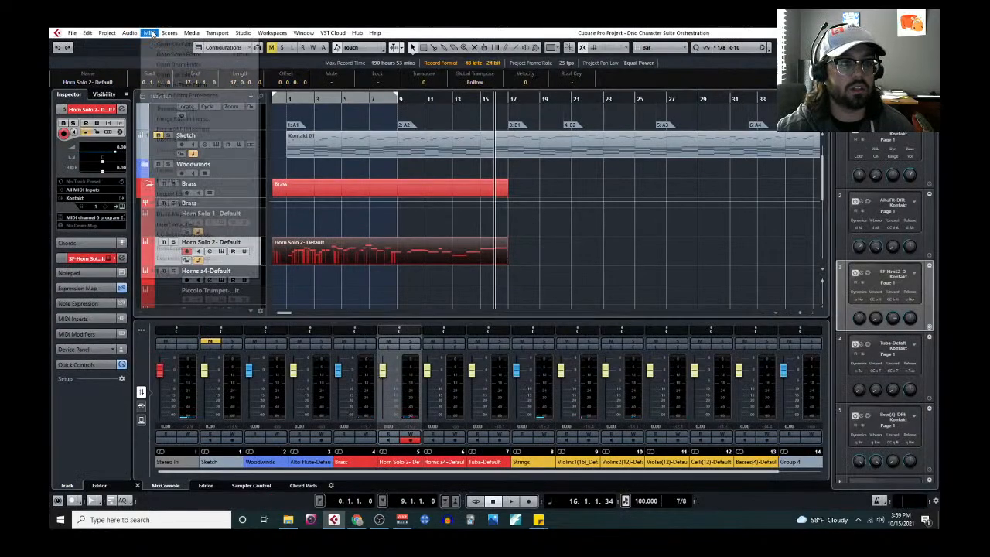
click(150, 32)
click(171, 39)
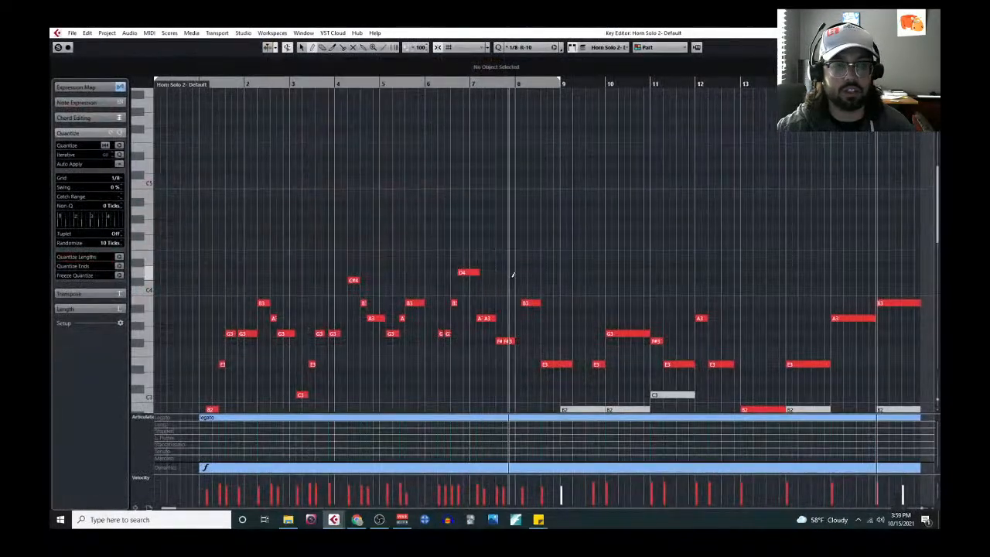
click(662, 48)
click(670, 61)
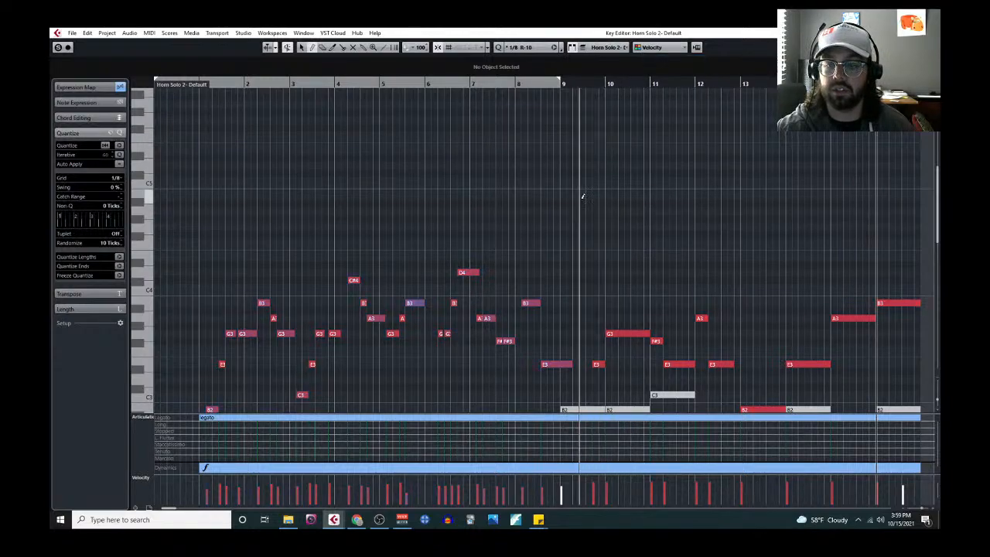
Delete the copied chord notes beneath the Horn Solo 2 countermelody from bar 9 through bar 16.
scroll(510, 201, right, 3)
scroll(509, 183, down, 3)
right_click(528, 144)
key(space)
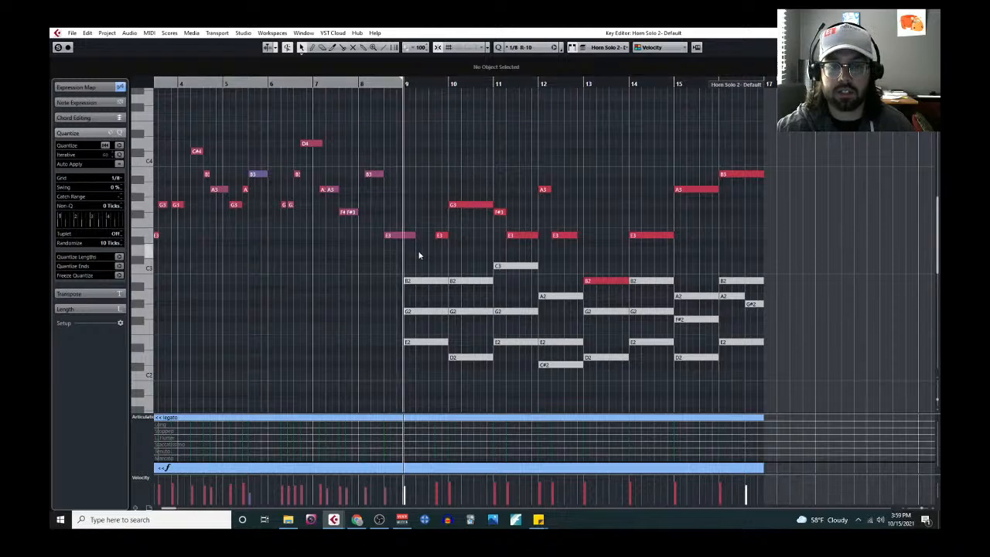
drag(416, 256, 585, 400)
drag(607, 296, 675, 402)
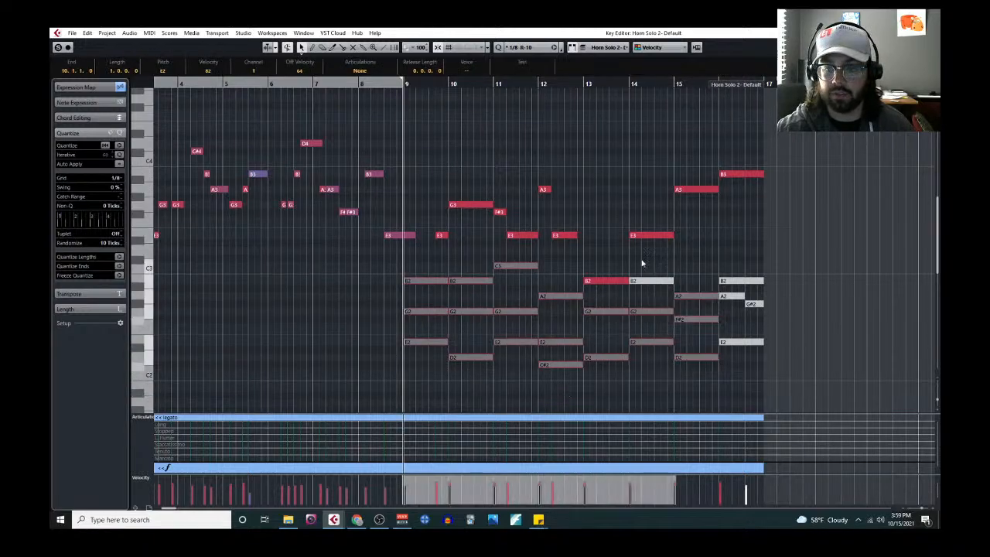
drag(641, 263, 770, 378)
key(Delete)
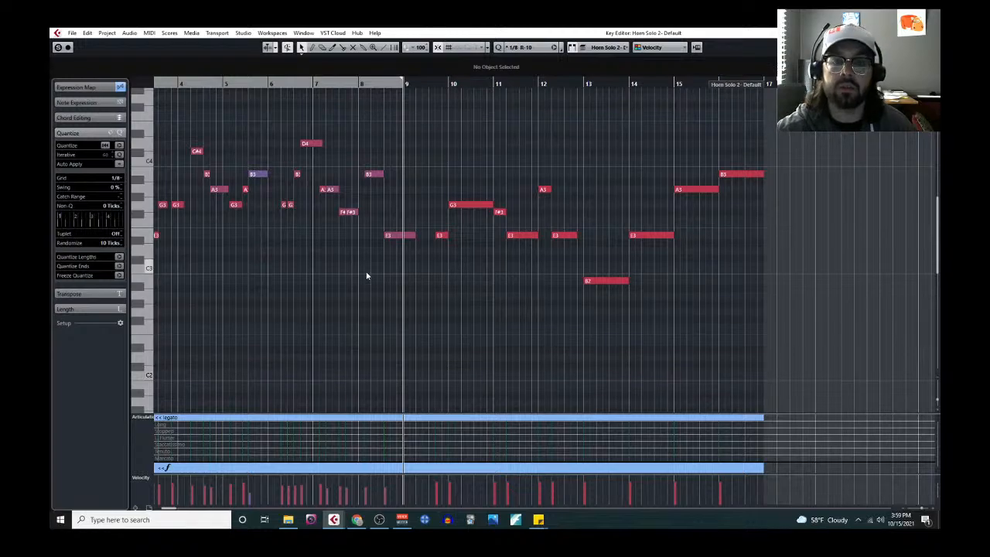
Transpose the Horn Solo 2 countermelody notes from bar 9 through bar 16 up one octave and mute them.
drag(441, 119, 823, 309)
key(shift+Up)
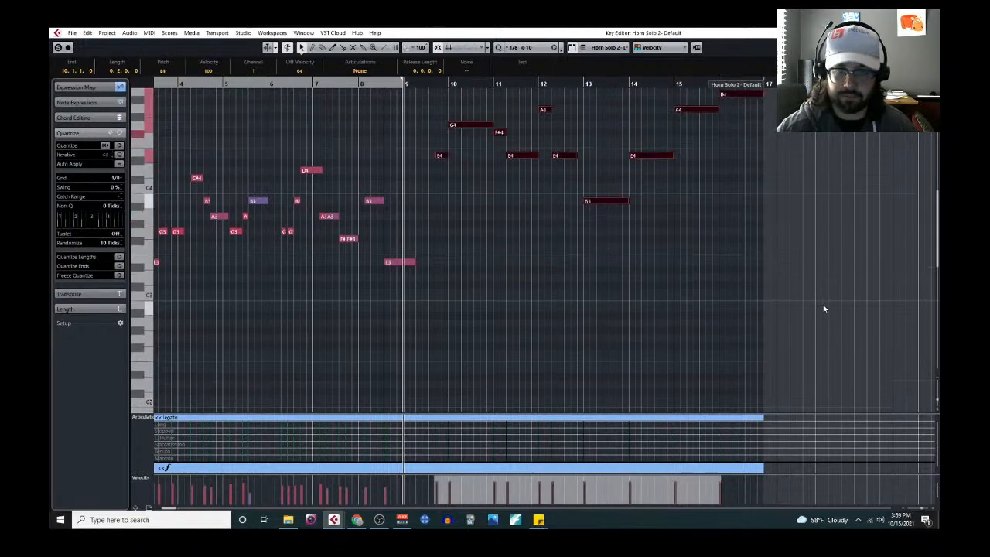
key(shift+m)
scroll(522, 306, up, 2)
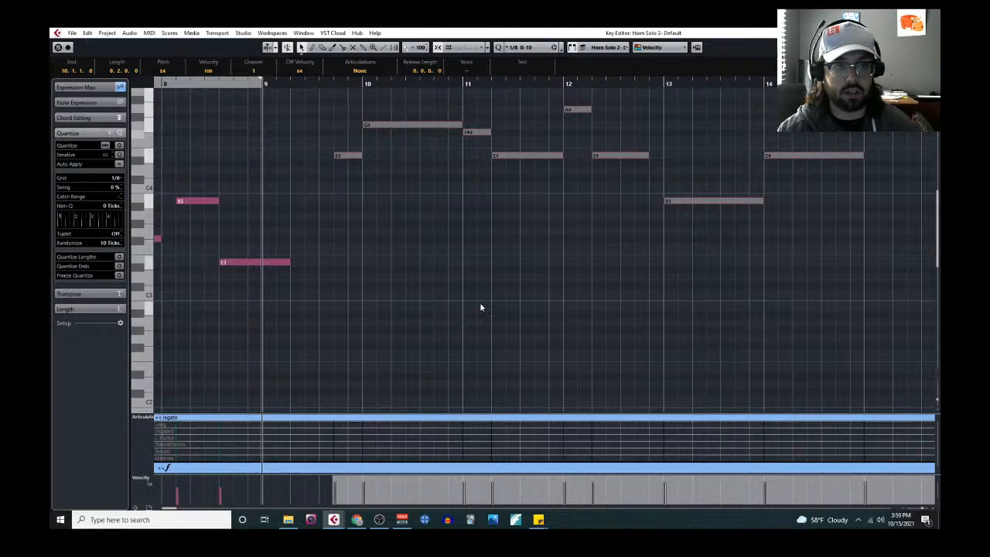
scroll(480, 307, down, 2)
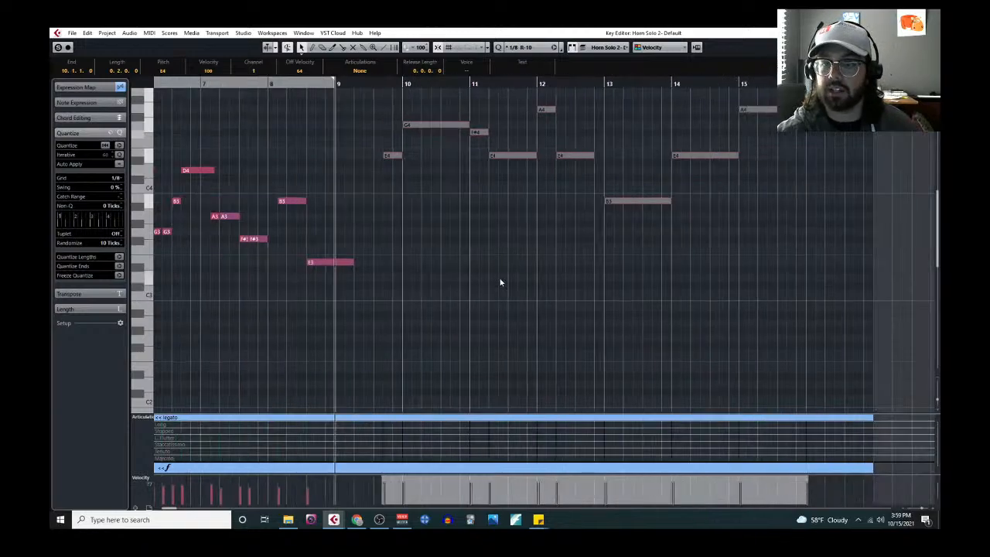
scroll(499, 278, up, 2)
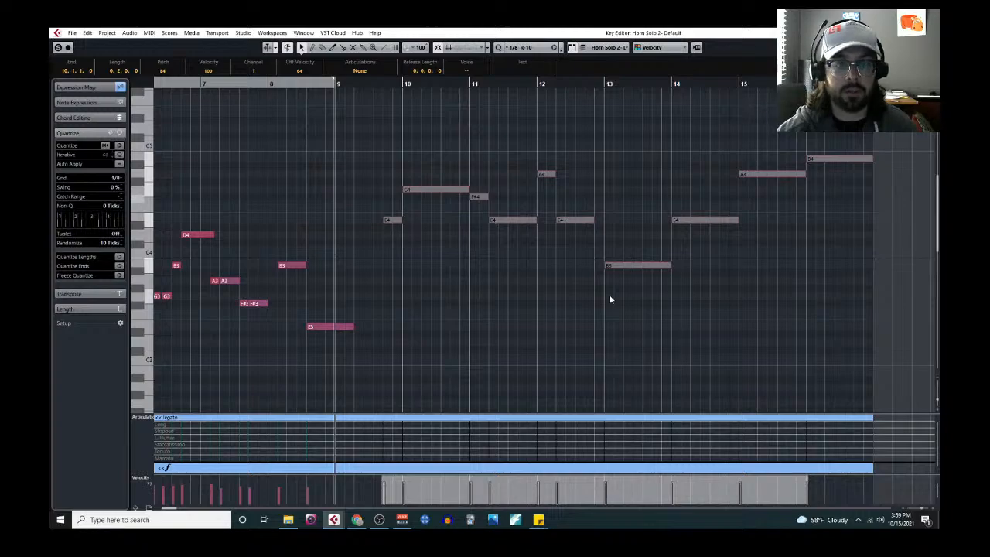
Show the floating Transport panel, go back to the arrangement and reopen the Horn Solo 2 part in the Key Editor.
key(F2)
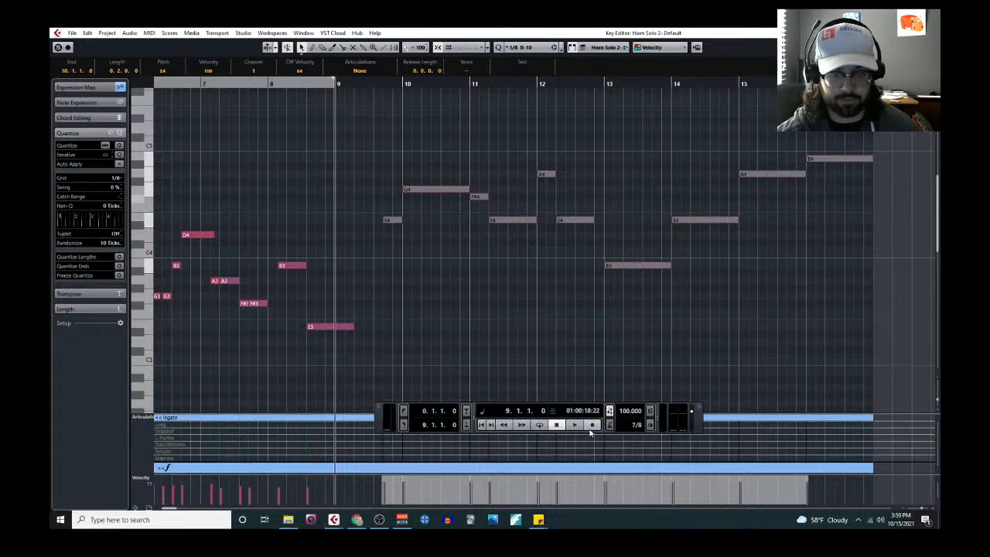
key(Return)
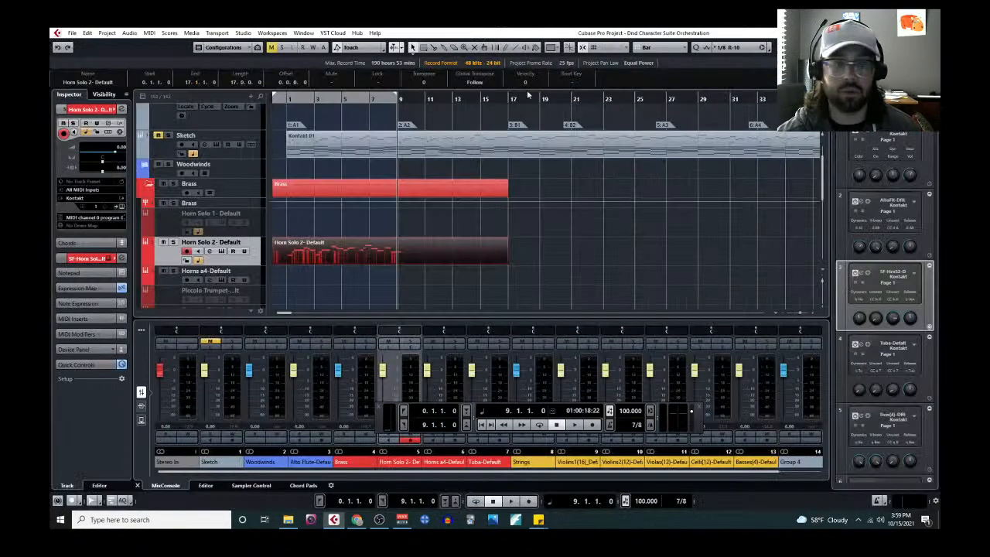
click(150, 33)
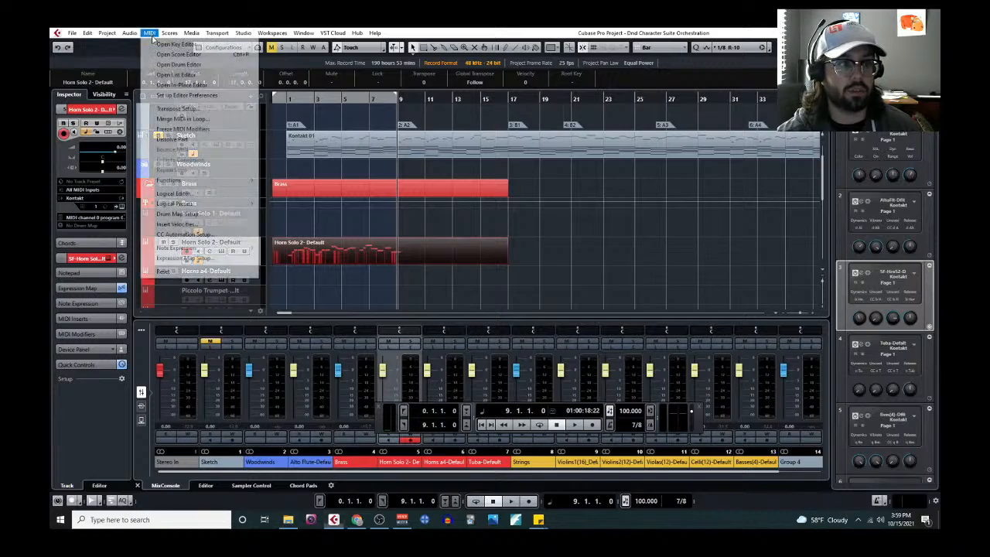
click(174, 43)
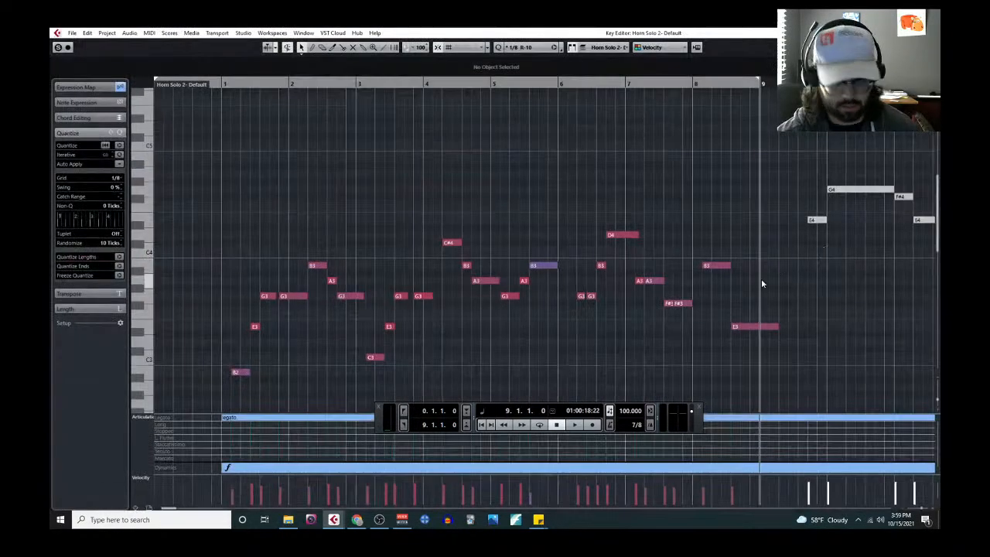
Record a live take of the Horn Solo 2 countermelody from bar 9 through bar 16, then select the recorded B2 in bar 13.
scroll(761, 284, right, 3)
scroll(682, 247, right, 3)
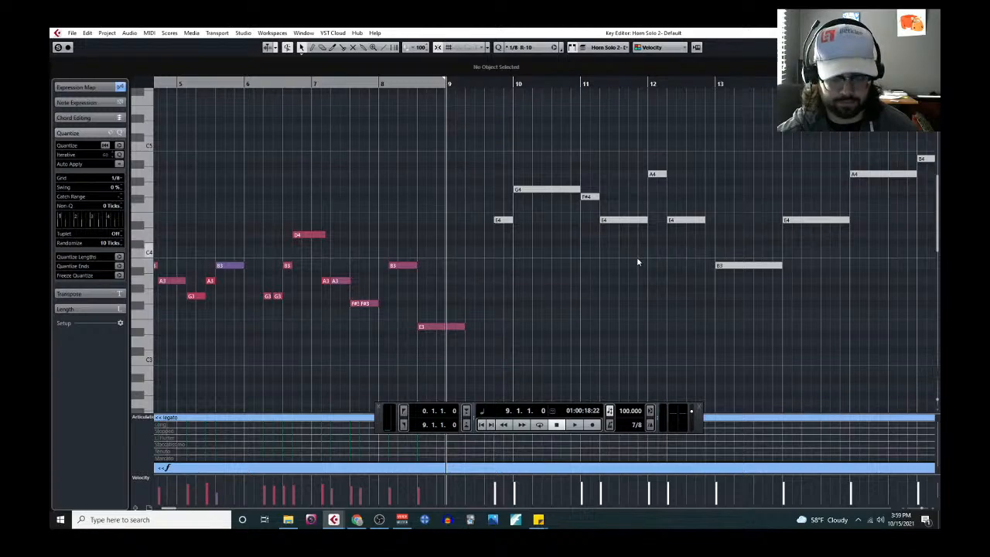
click(594, 427)
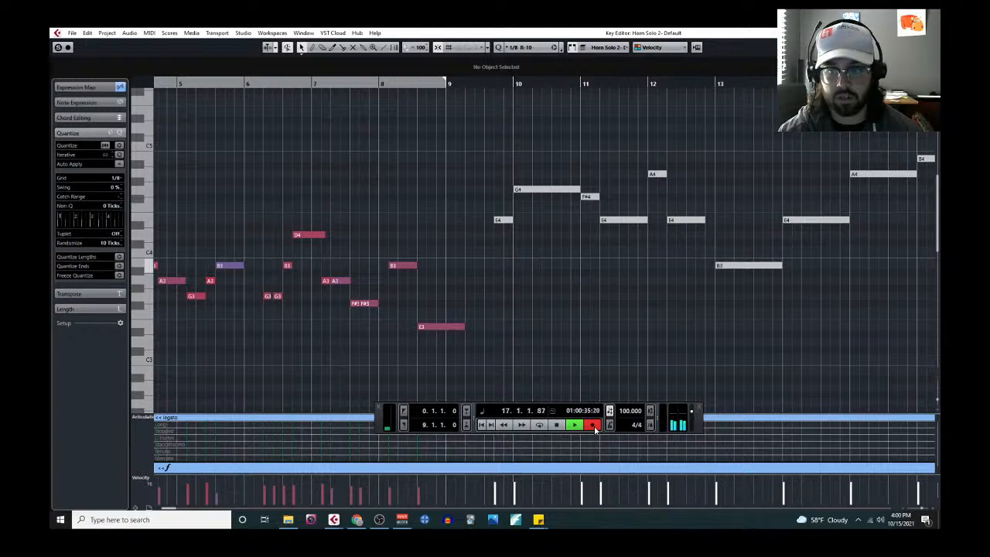
key(space)
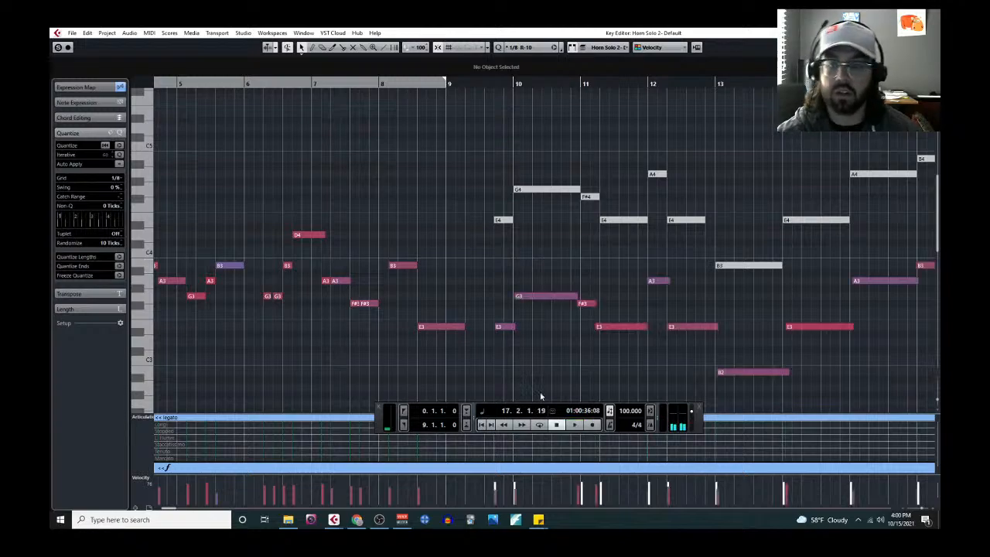
click(741, 373)
scroll(719, 288, down, 1)
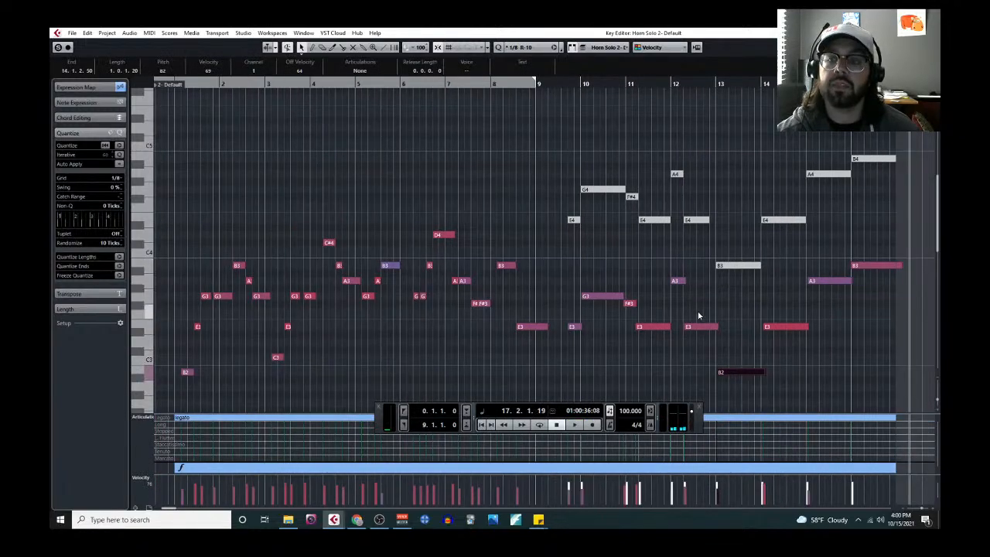
Change the recorded B2 in bar 13 to D3 and play the Horn Solo 2 line from bar 9 into bar 14.
scroll(698, 314, right, 1)
click(537, 87)
key(space)
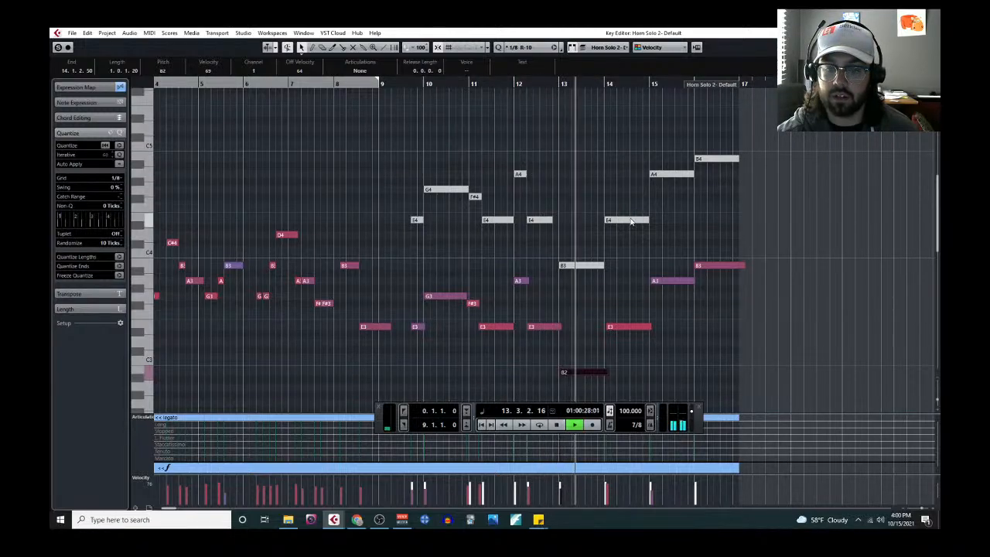
key(space)
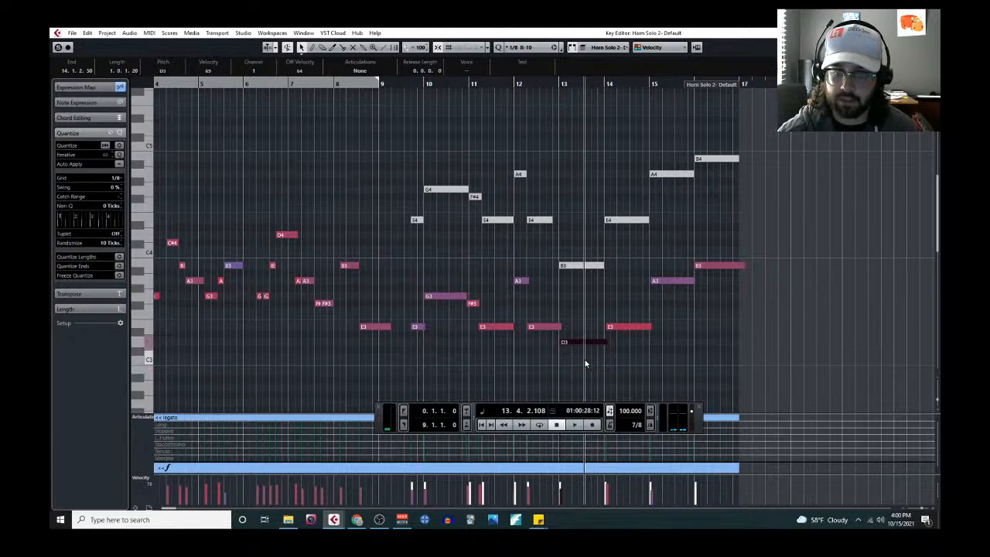
key(space)
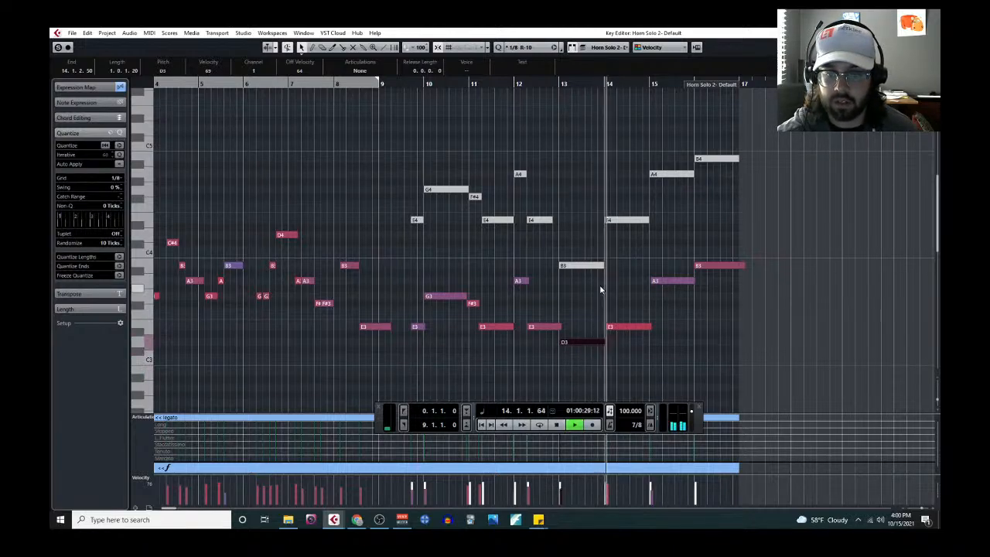
key(space)
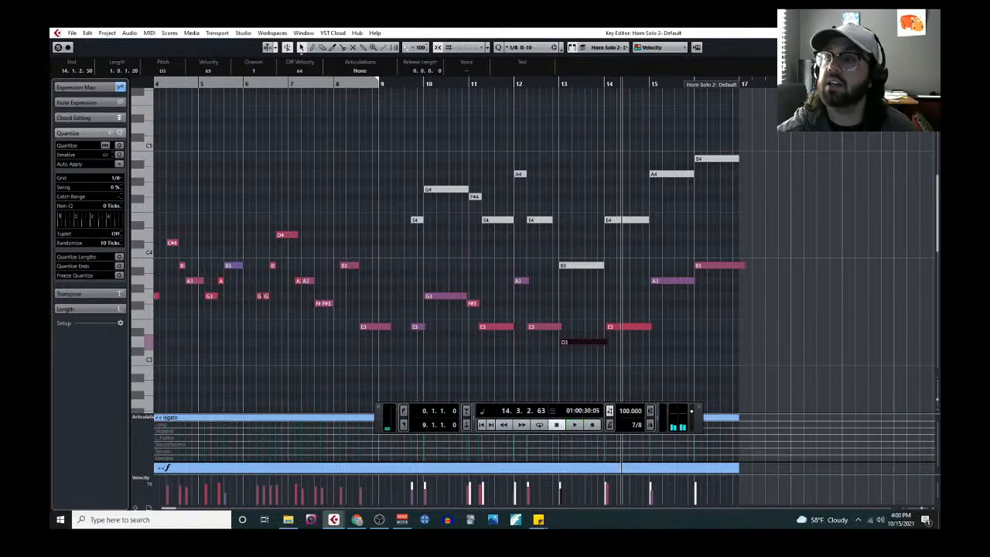
Delete the muted upper-octave guide notes from bar 9 through bar 16 and close the Key Editor.
drag(401, 130, 594, 248)
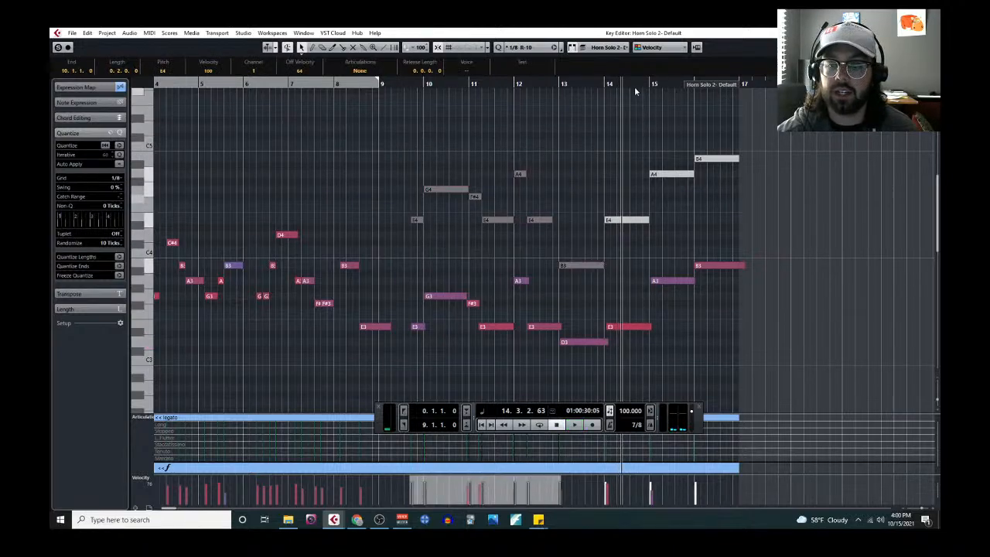
drag(635, 89, 718, 243)
key(Delete)
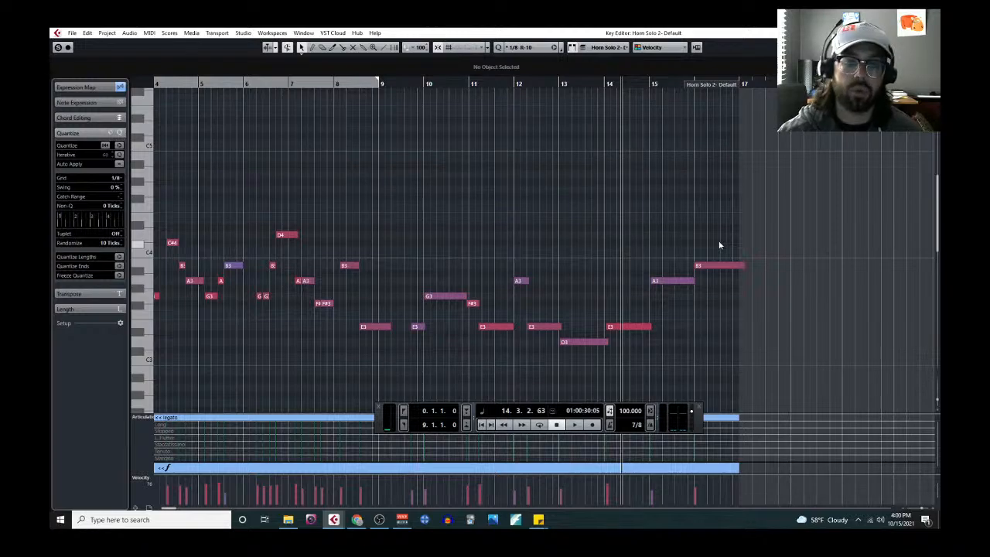
click(930, 32)
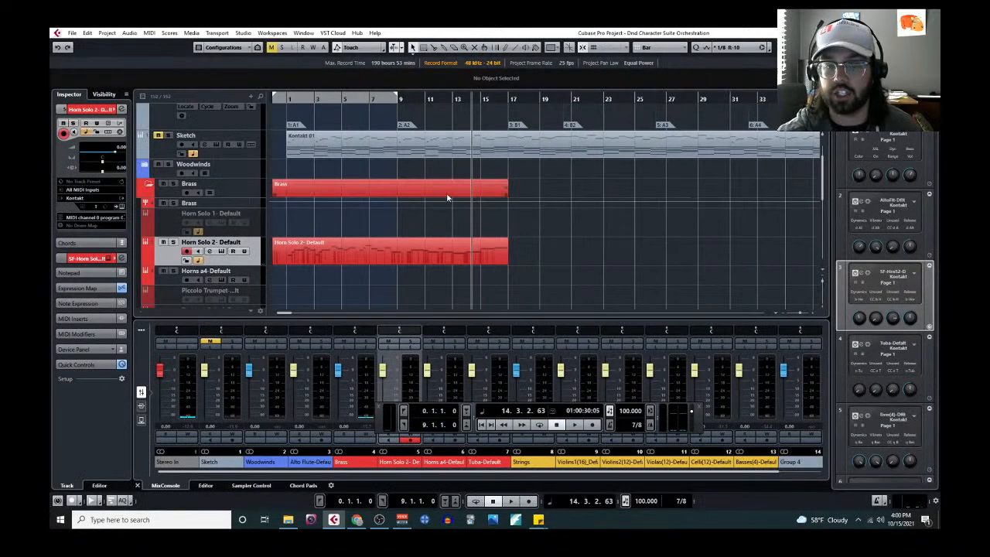
Play the arrangement from its start through the end of A2 at bar 17.
click(284, 100)
key(space)
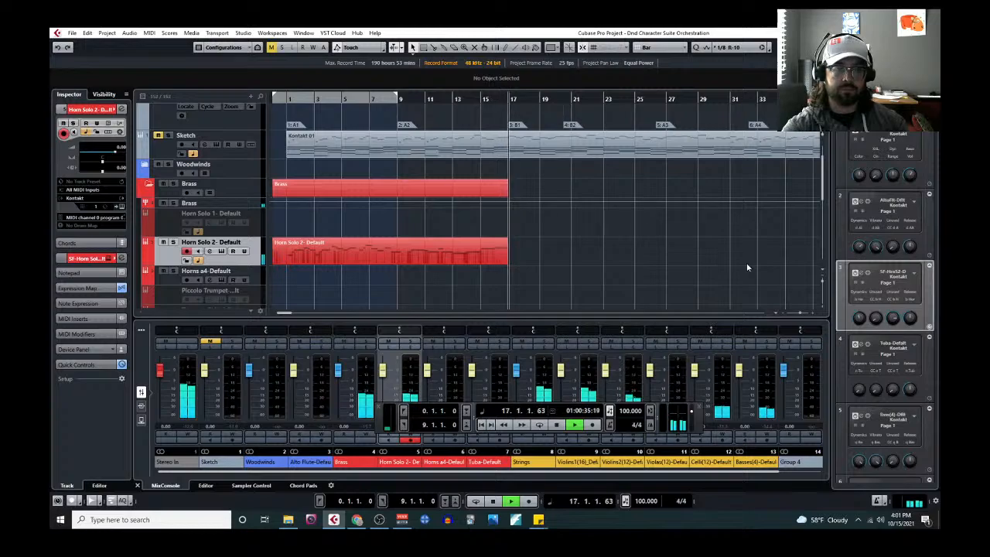
key(space)
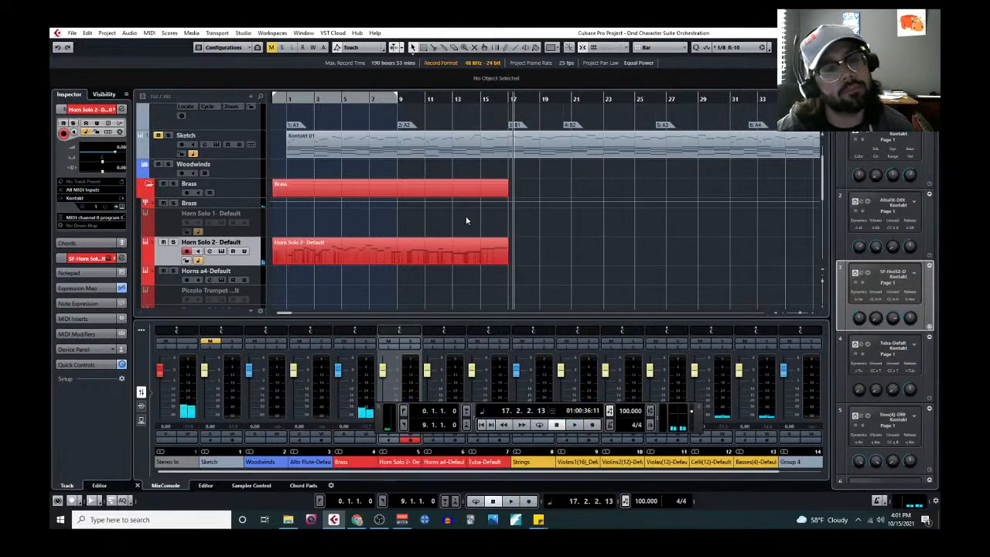
scroll(419, 243, down, 1)
scroll(419, 244, down, 2)
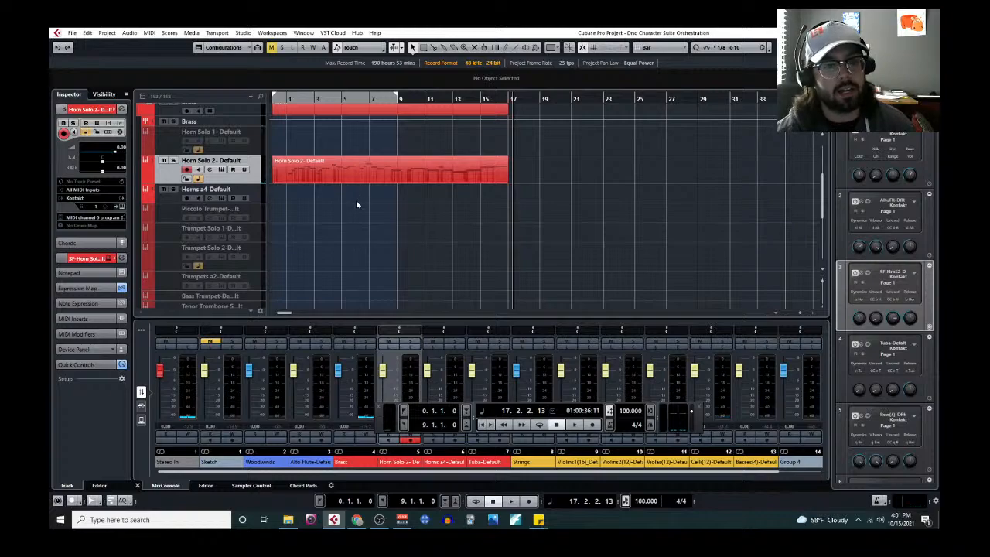
scroll(396, 197, up, 4)
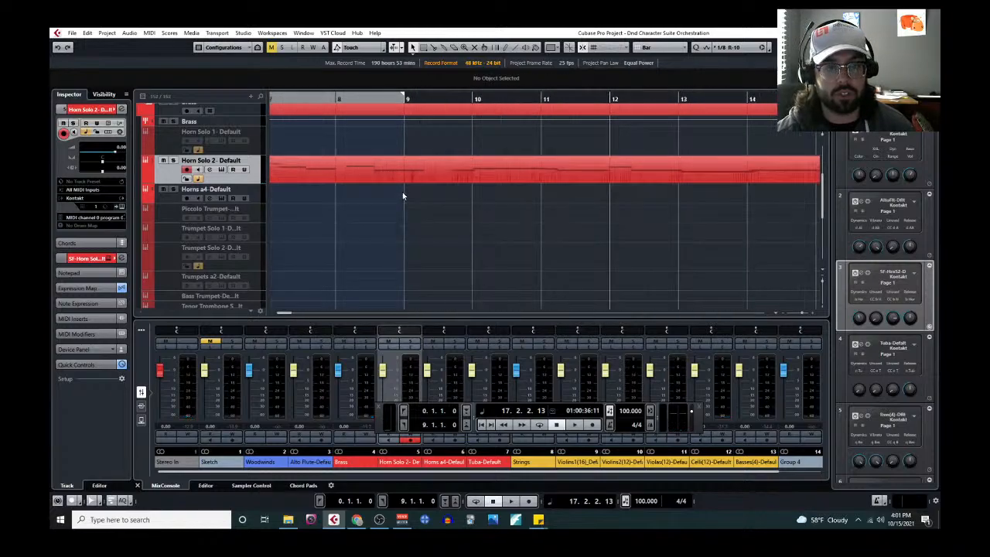
right_click(424, 189)
click(448, 185)
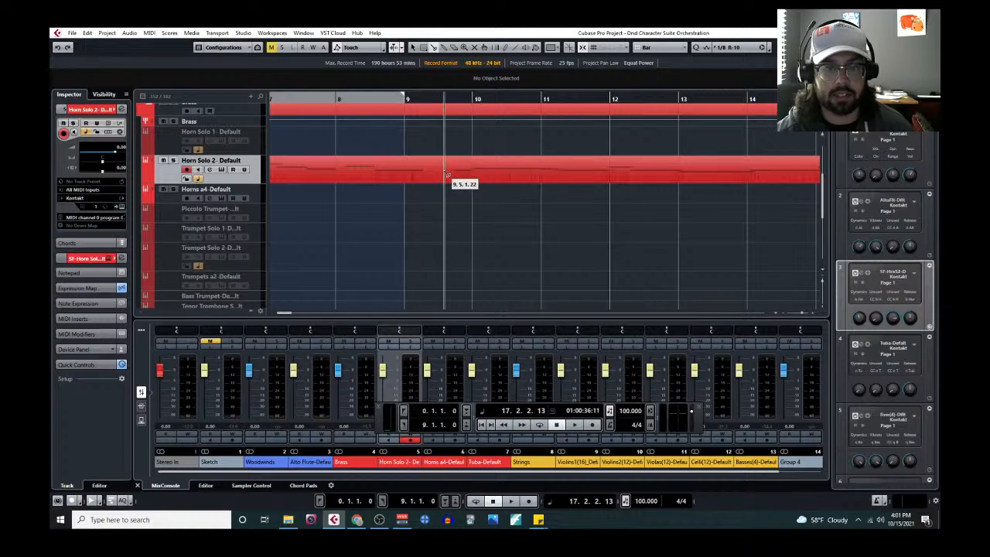
click(445, 175)
key(1)
scroll(451, 190, up, 3)
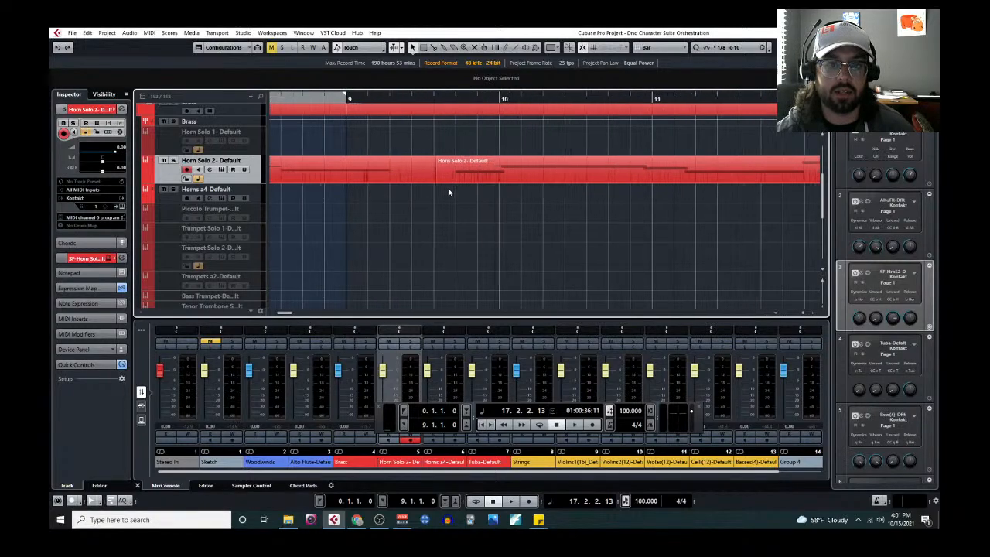
key(ctrl+z)
Split the Horn Solo 2 part in bar 9 at 9.5.1.7, just before the countermelody's first note.
right_click(438, 190)
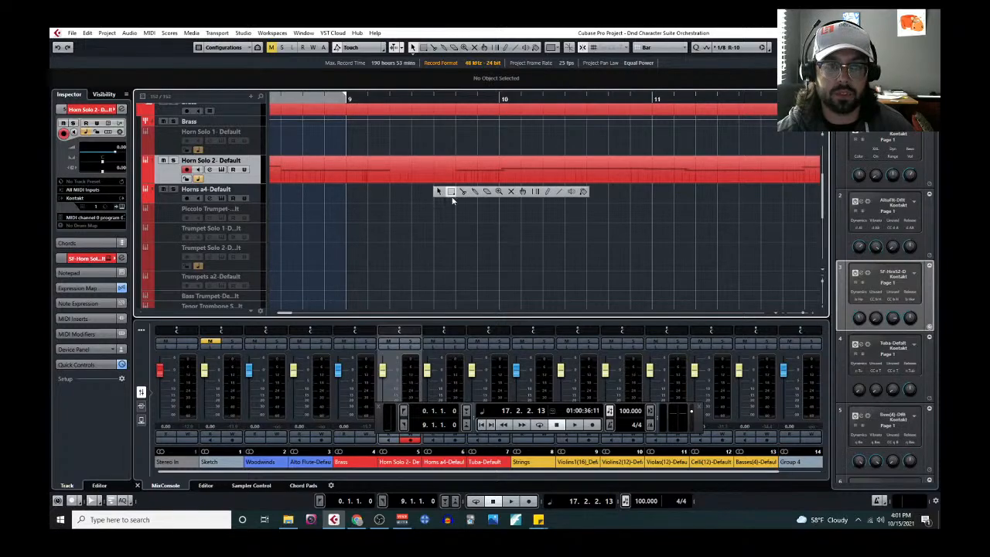
click(461, 191)
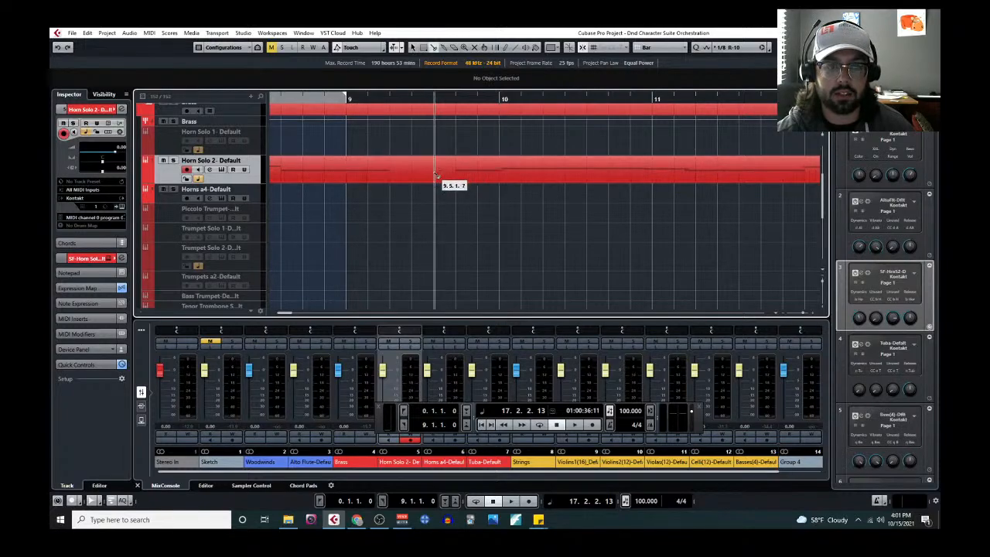
click(437, 177)
key(1)
scroll(468, 217, down, 4)
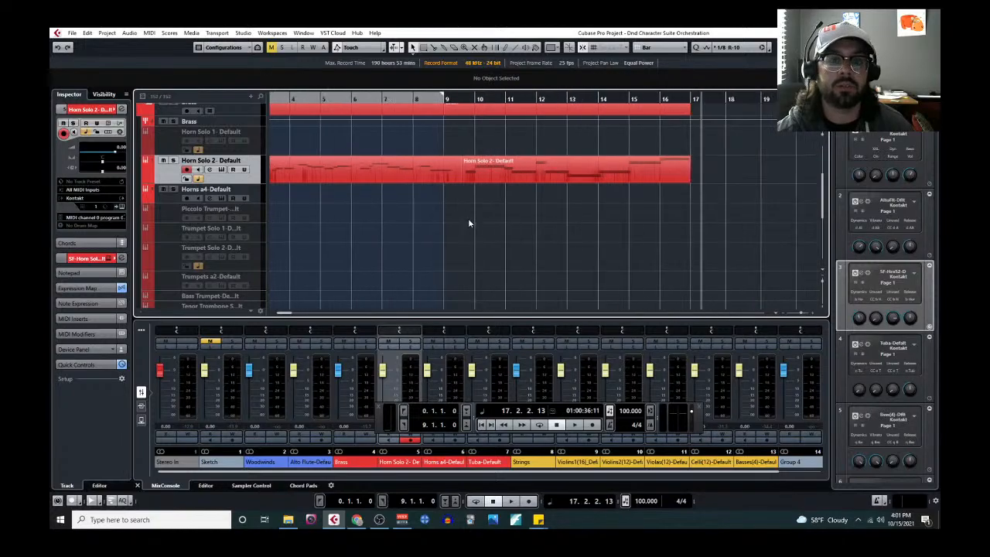
Expand the Strings folder and move the Violins1(16) melody part to the Horns a4 track, starting at bar 9.
scroll(468, 216, down, 6)
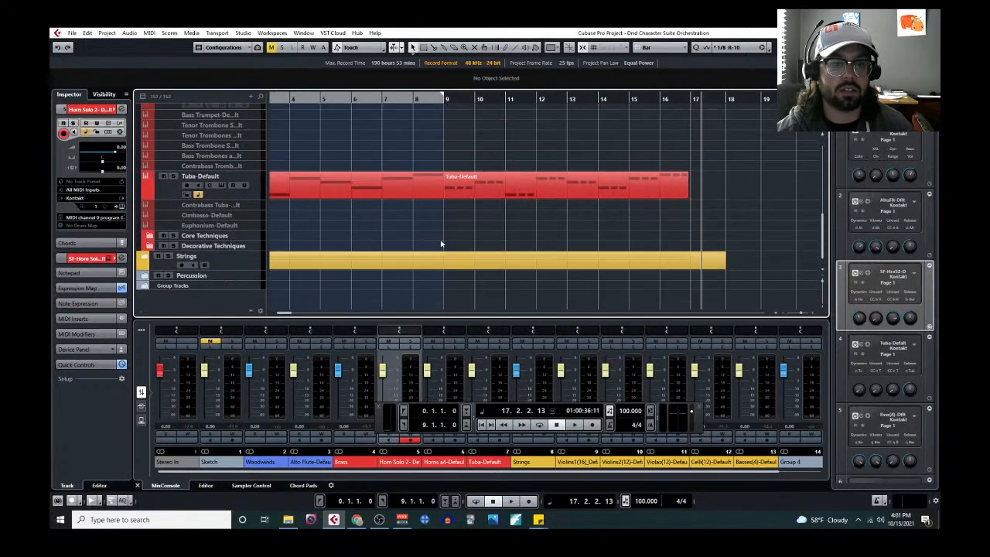
click(149, 256)
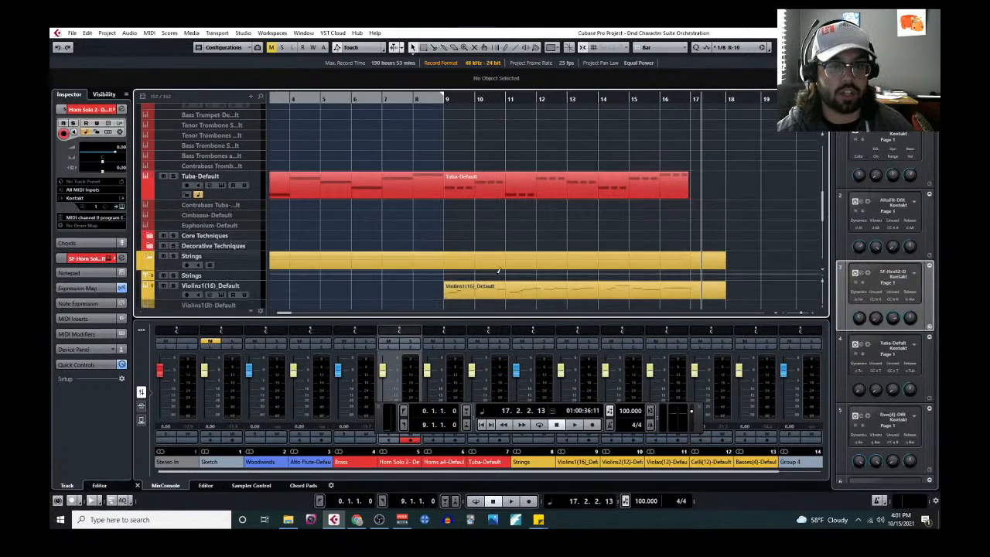
scroll(505, 251, down, 3)
click(507, 175)
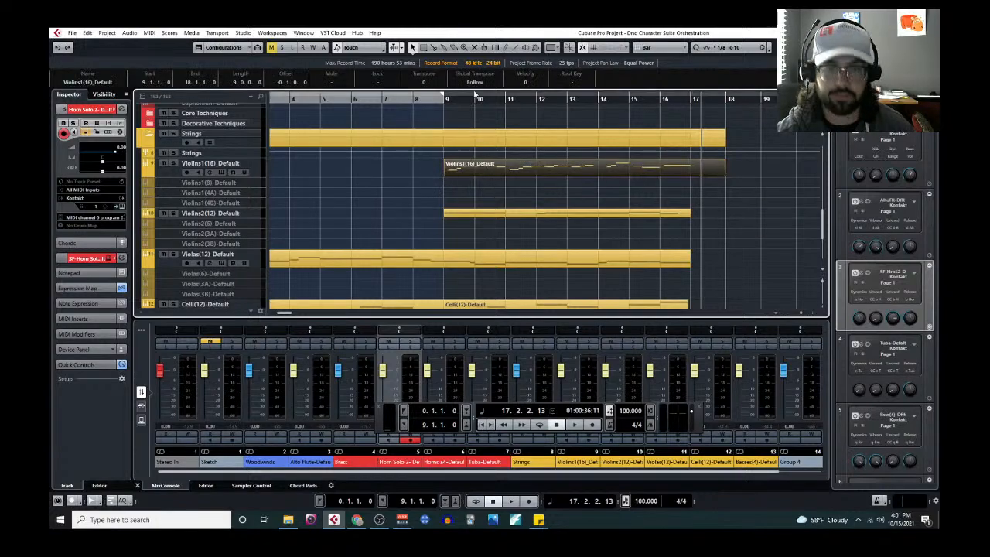
click(446, 98)
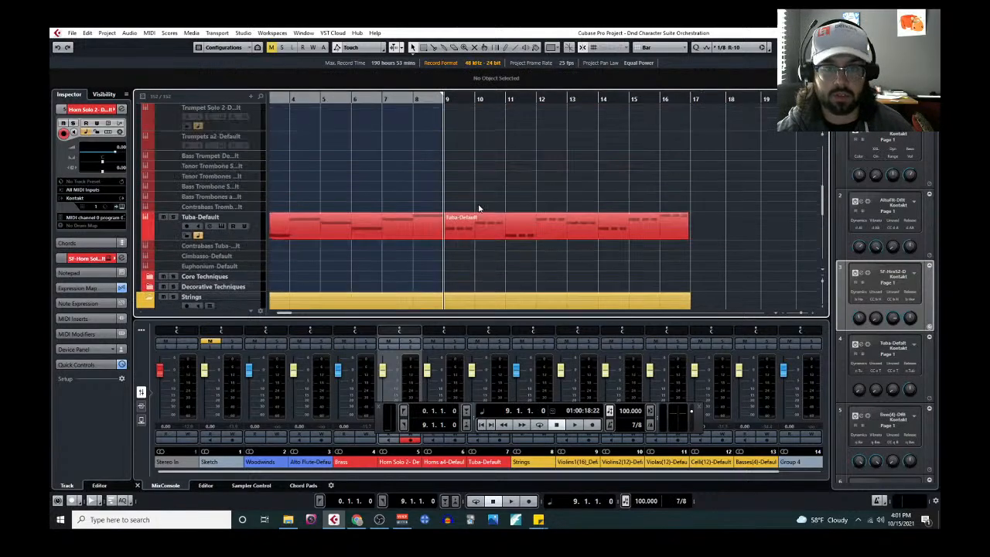
scroll(453, 259, up, 4)
scroll(447, 265, down, 1)
scroll(443, 268, up, 5)
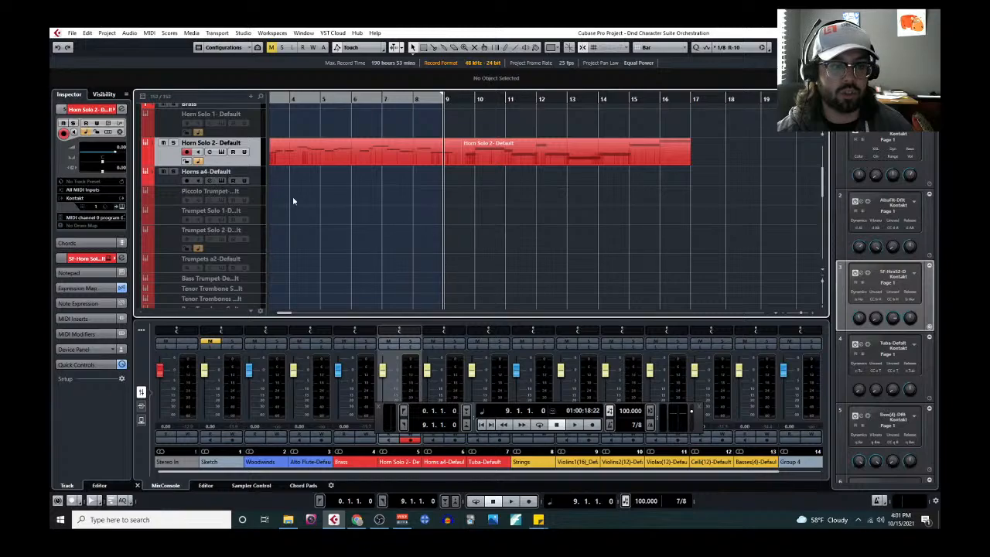
click(259, 179)
key(ctrl+v)
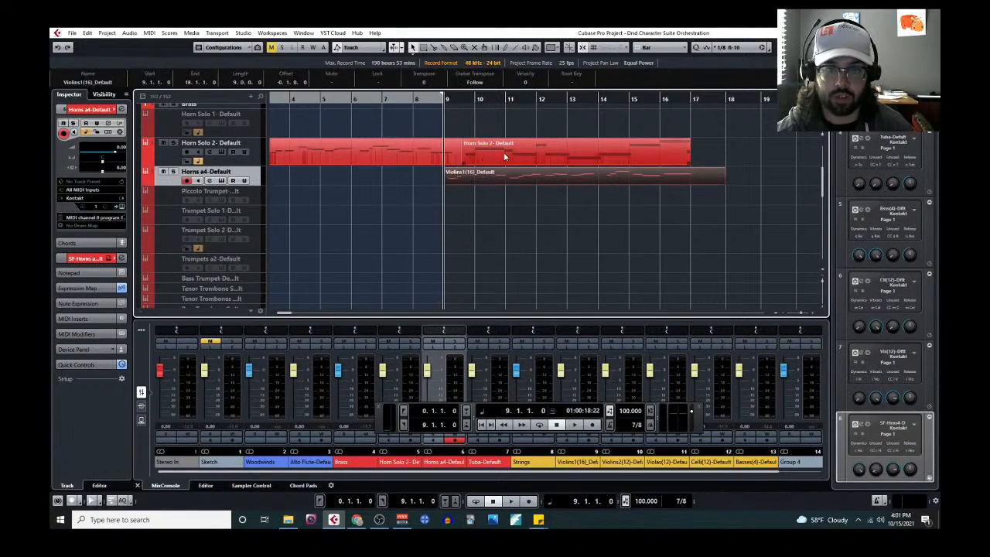
Transpose all notes of the melody part on Horns a4 down one octave in the Key Editor, then return to the arrangement.
click(504, 157)
click(455, 177)
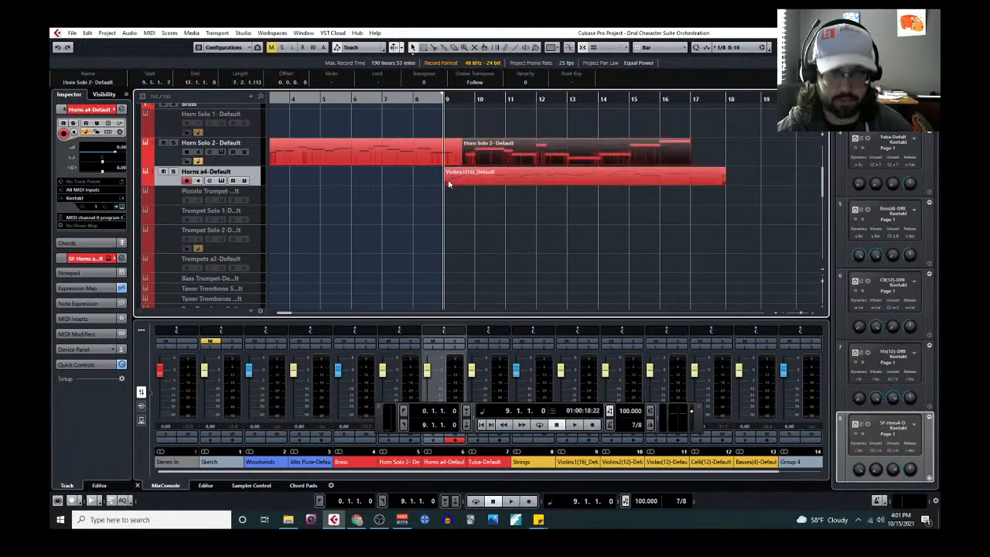
click(149, 32)
click(166, 47)
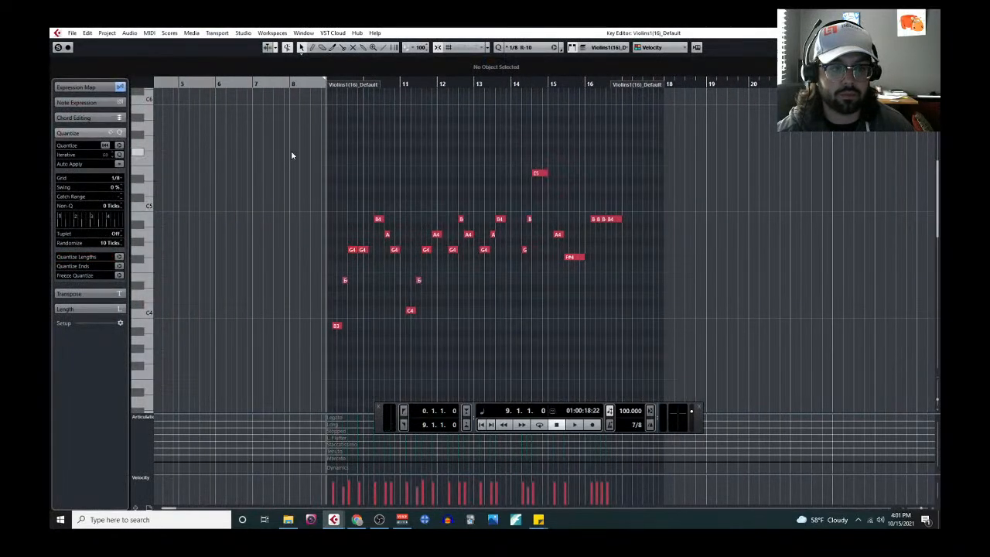
drag(292, 156, 690, 331)
key(shift+Down)
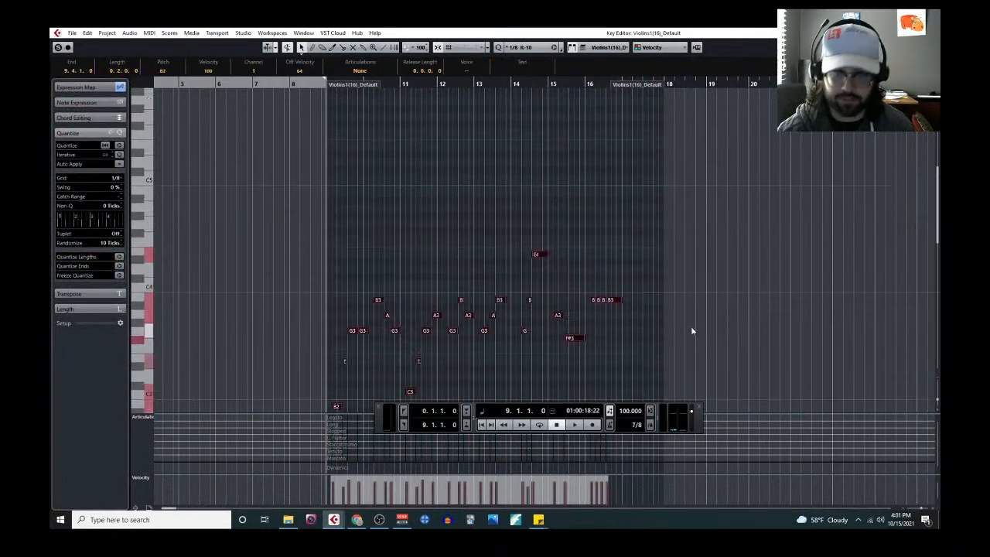
key(Escape)
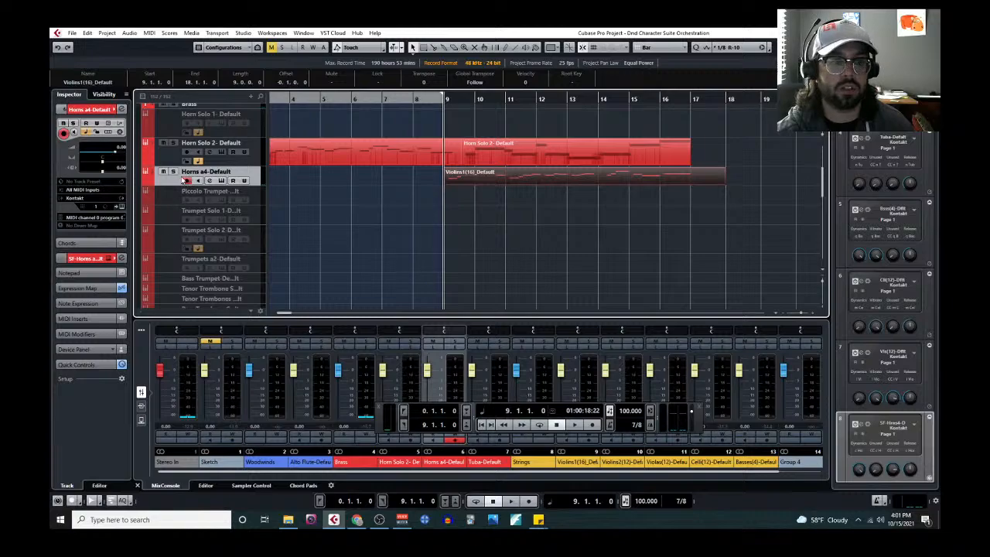
Play back the lead-in to A2, comparing Horn Solo 2 and Horns a4 by muting and soloing the tracks.
click(164, 142)
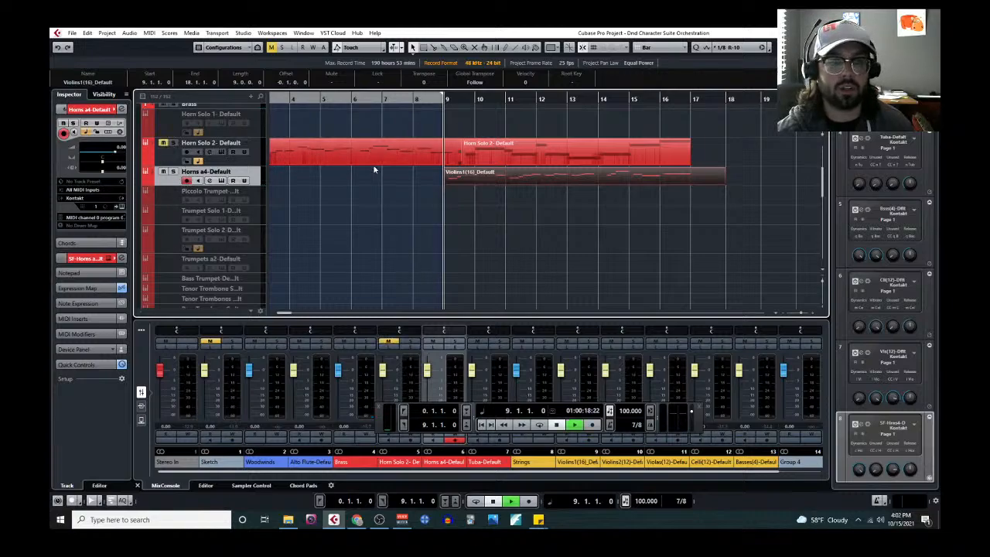
key(space)
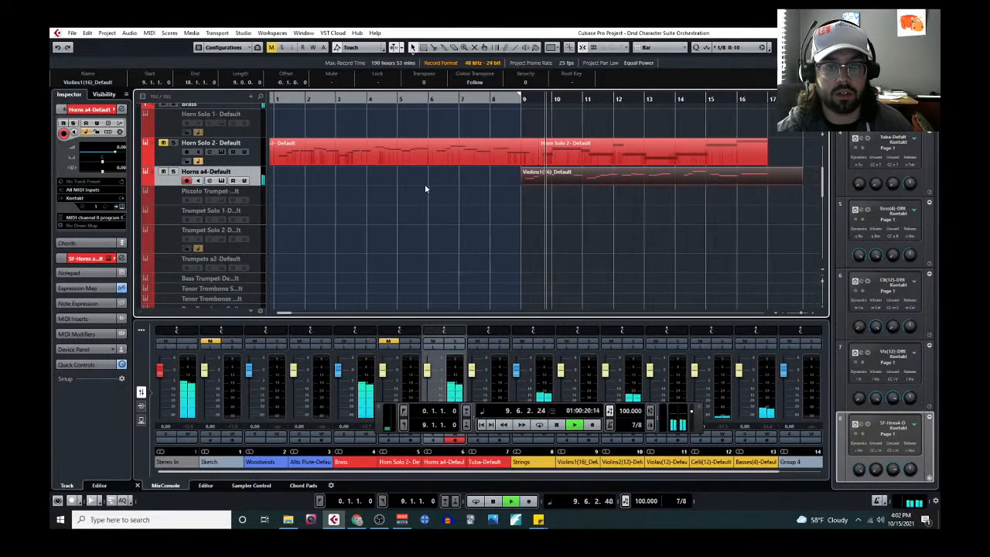
click(457, 126)
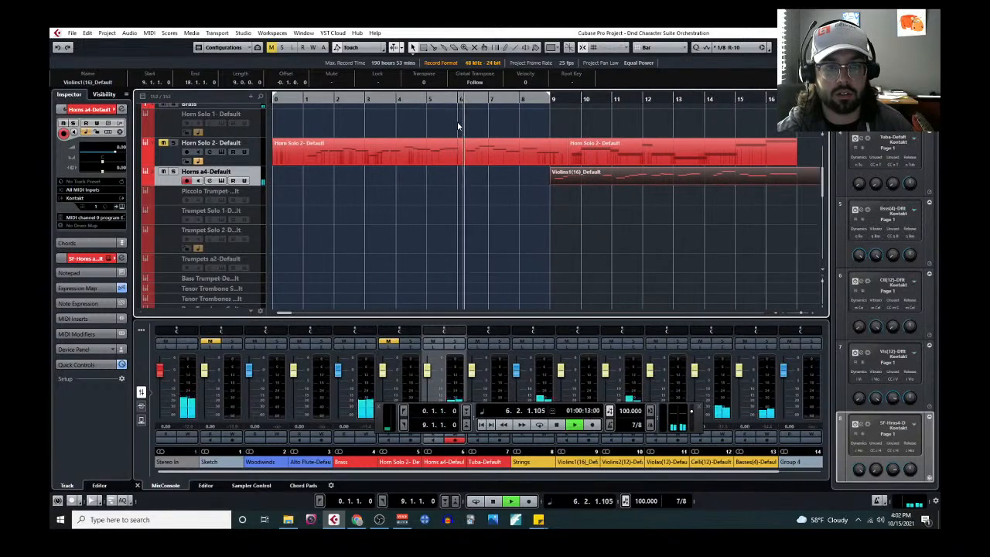
click(173, 143)
click(174, 143)
click(173, 172)
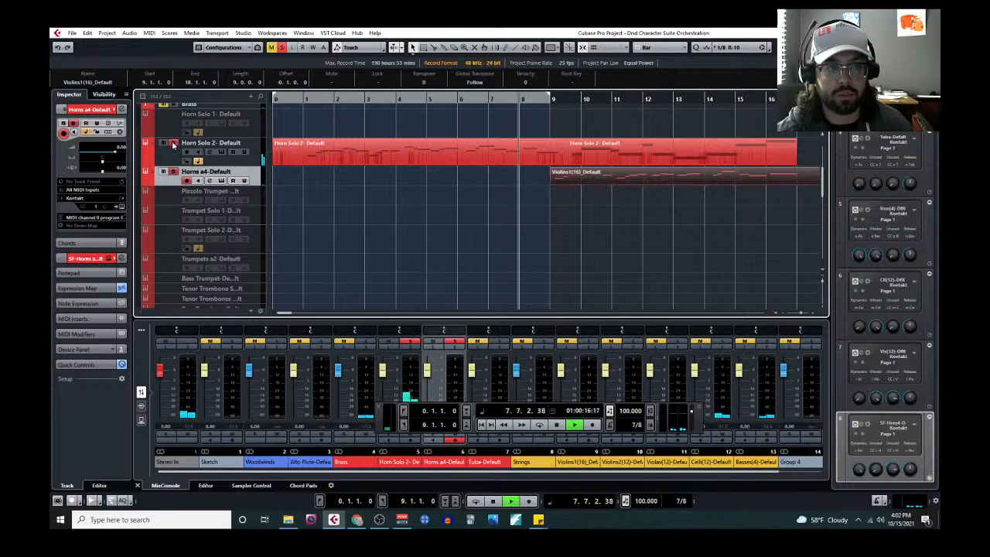
click(174, 172)
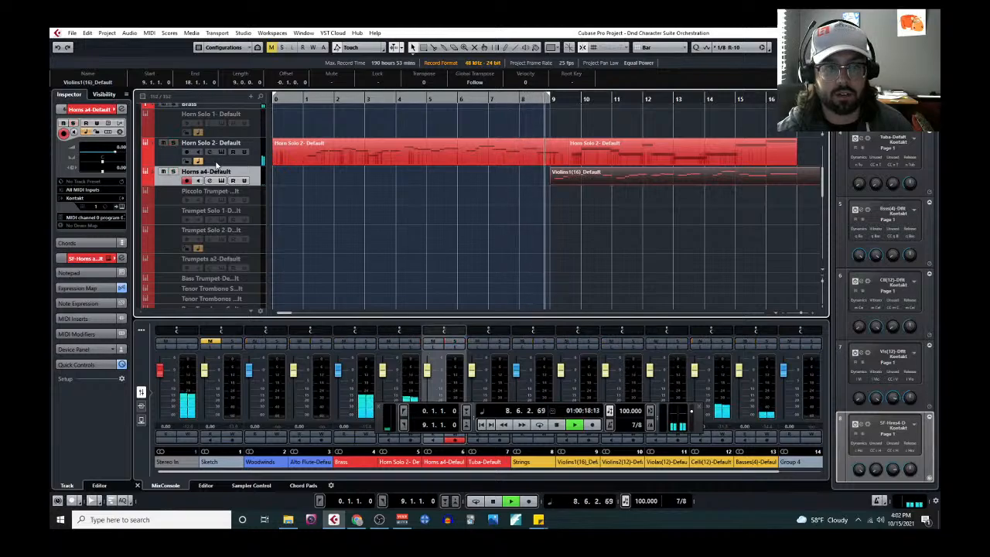
Mute the Horn Solo 2 track and listen to the Horns a4 melody through bar 11.
click(163, 143)
key(g)
key(g)
key(g)
key(g)
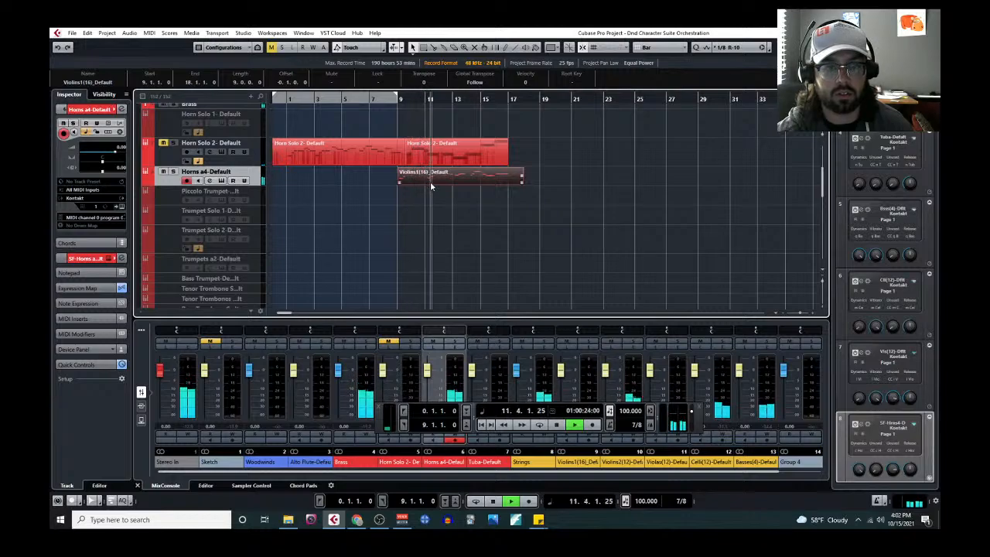
key(space)
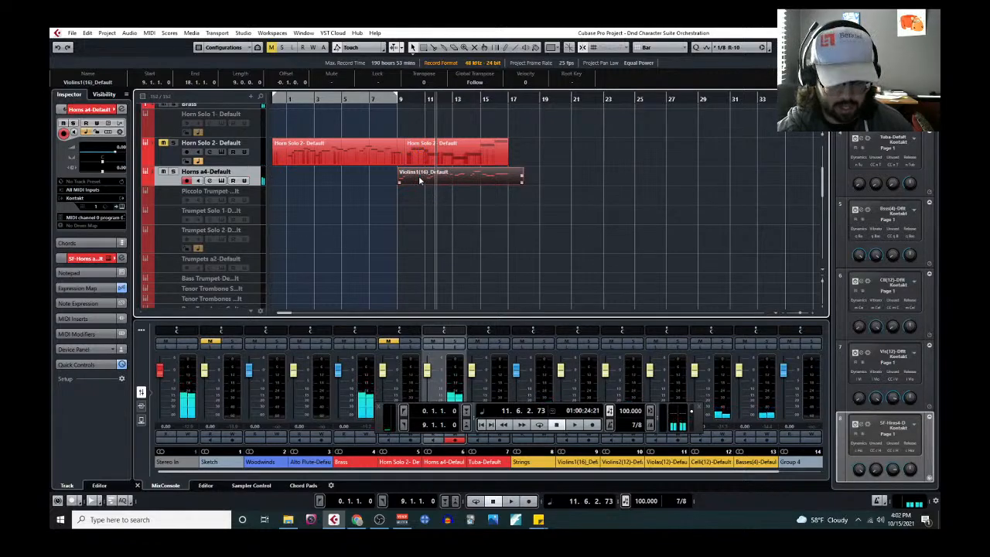
Paste the melody part onto the Violins1(16) track at bar 9.
click(397, 100)
scroll(414, 215, down, 3)
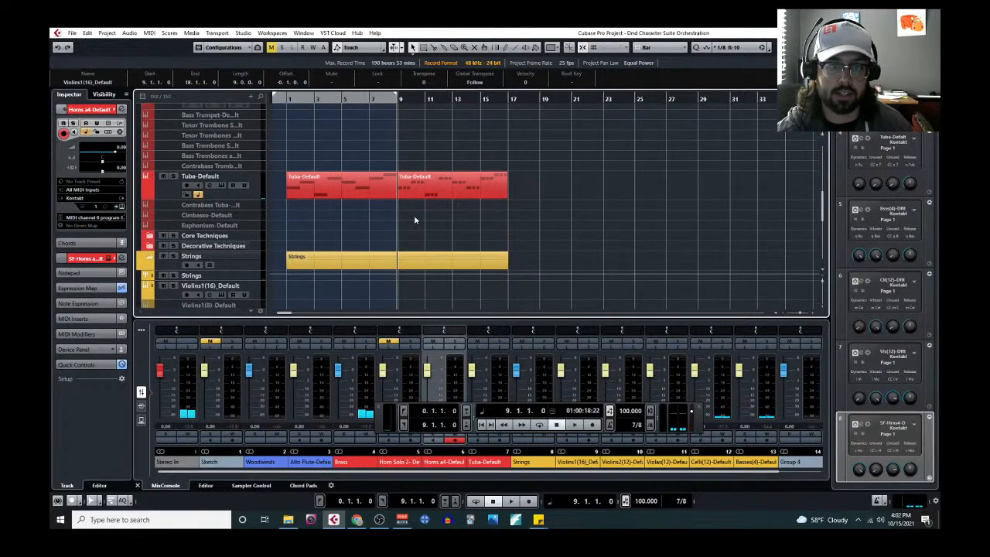
click(255, 209)
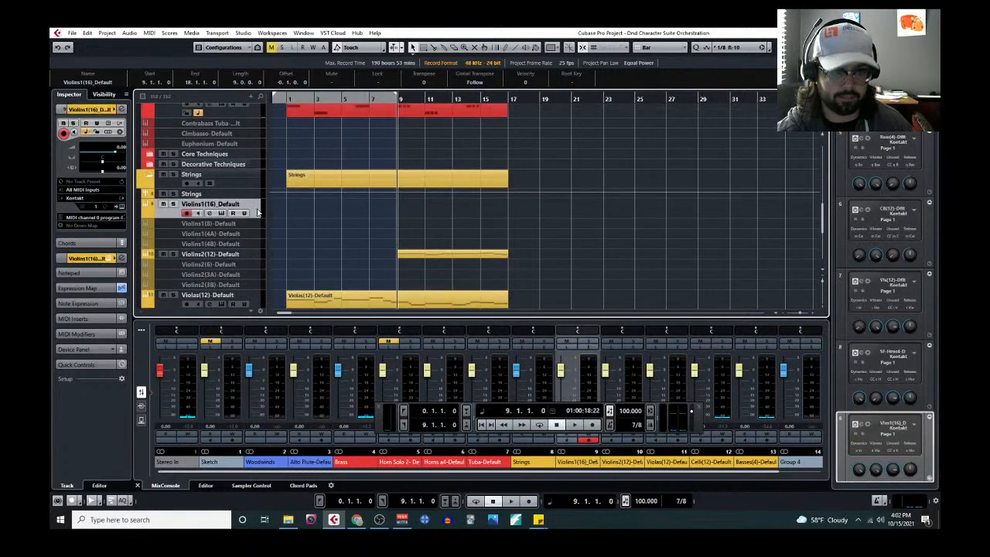
key(shift+KP_Multiply)
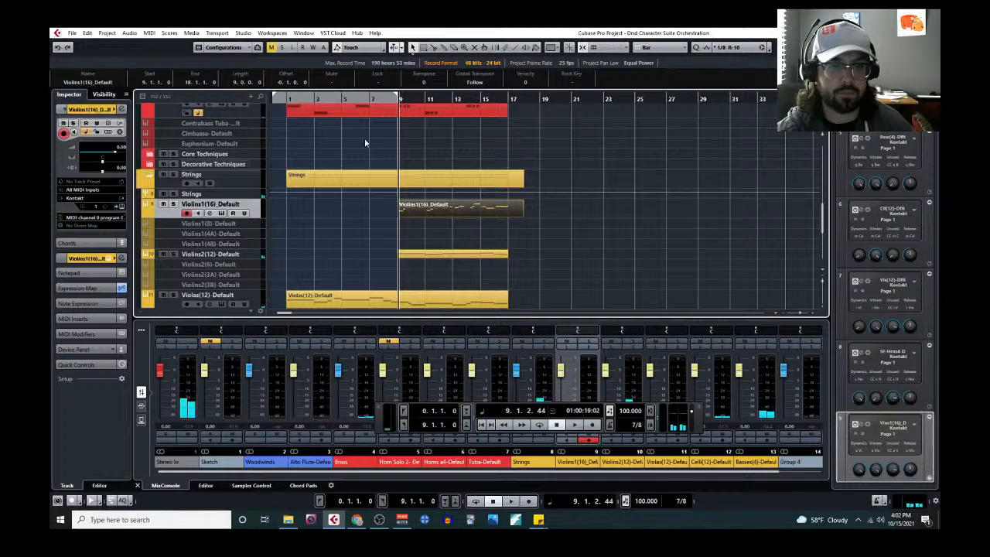
Transpose all notes of the pasted Violins1(16) melody up one octave in the Key Editor.
click(149, 32)
click(166, 63)
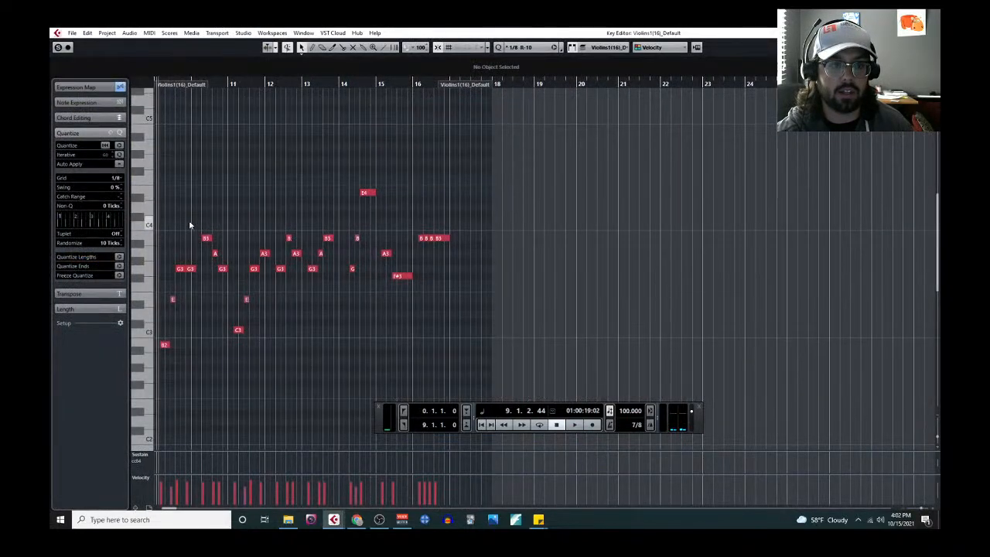
drag(198, 171, 565, 370)
key(shift+Up)
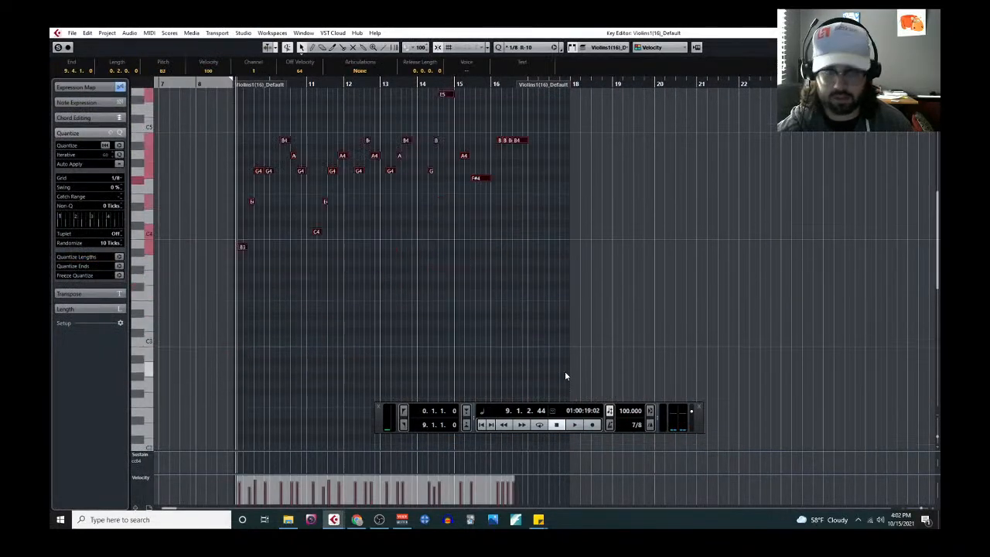
Play back the raised violin melody from bar 9 into bar 11, then return to the arrangement.
key(space)
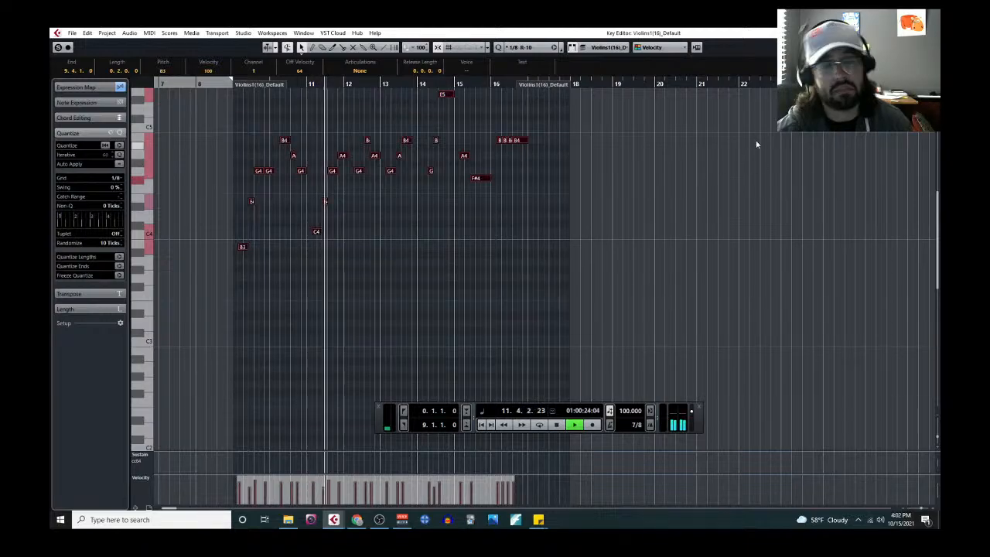
key(space)
click(930, 32)
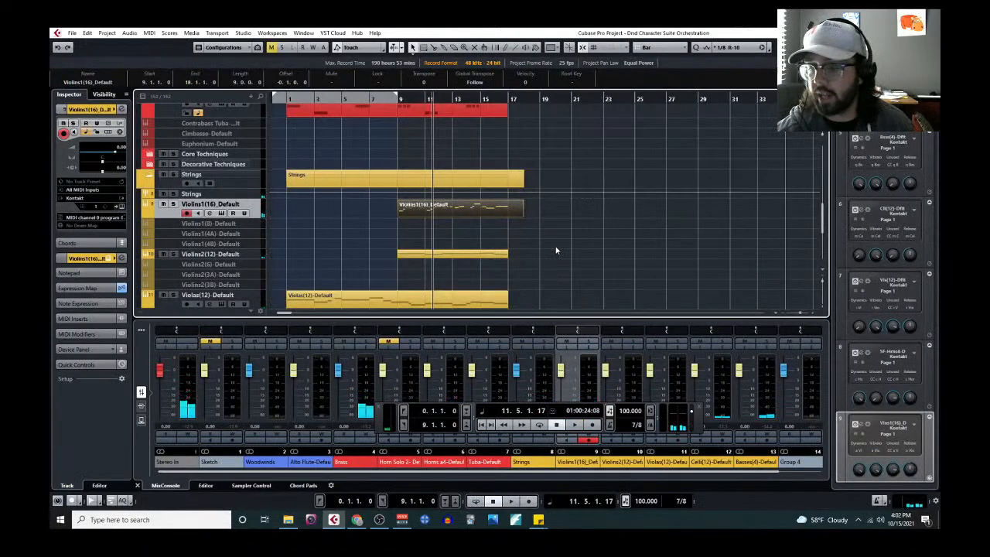
Unmute the Horn Solo 2 track and look over the section markers and the brass and string parts of A1 and A2.
scroll(555, 248, up, 10)
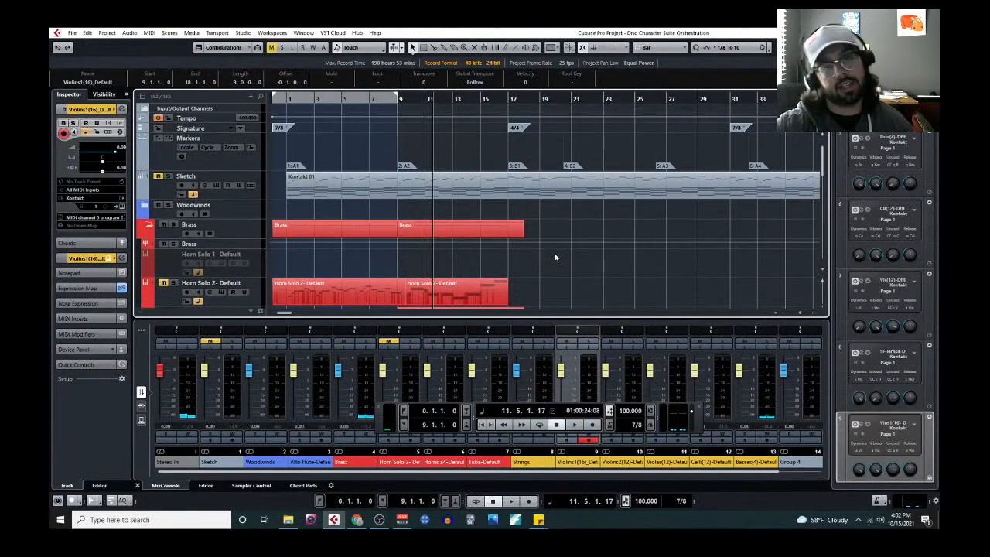
scroll(505, 226, down, 2)
scroll(393, 236, down, 2)
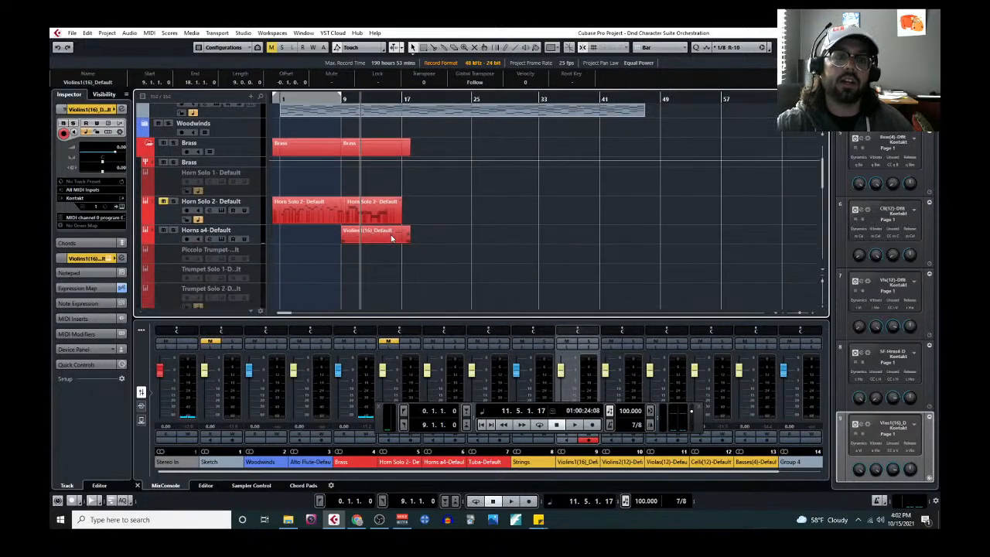
scroll(392, 237, up, 2)
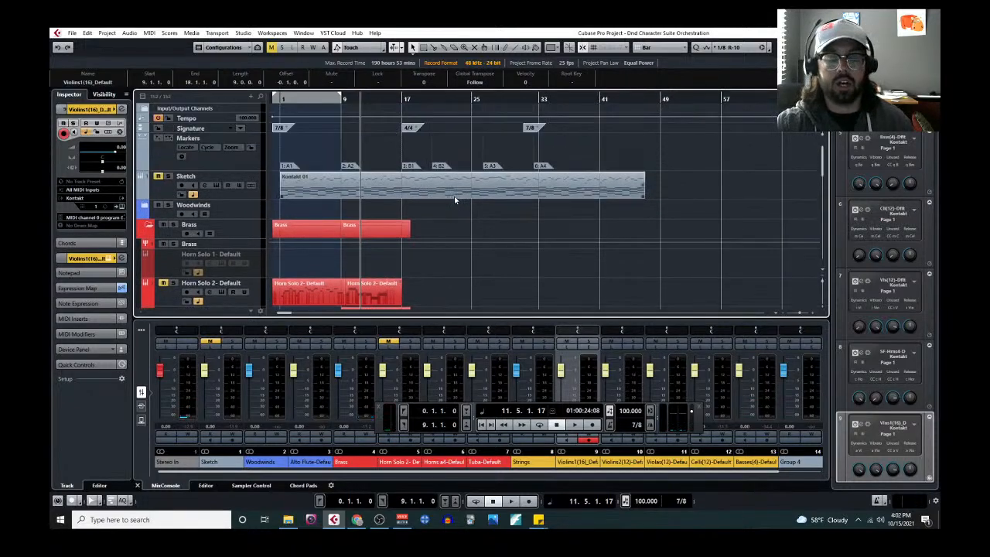
scroll(443, 210, up, 2)
scroll(444, 209, down, 3)
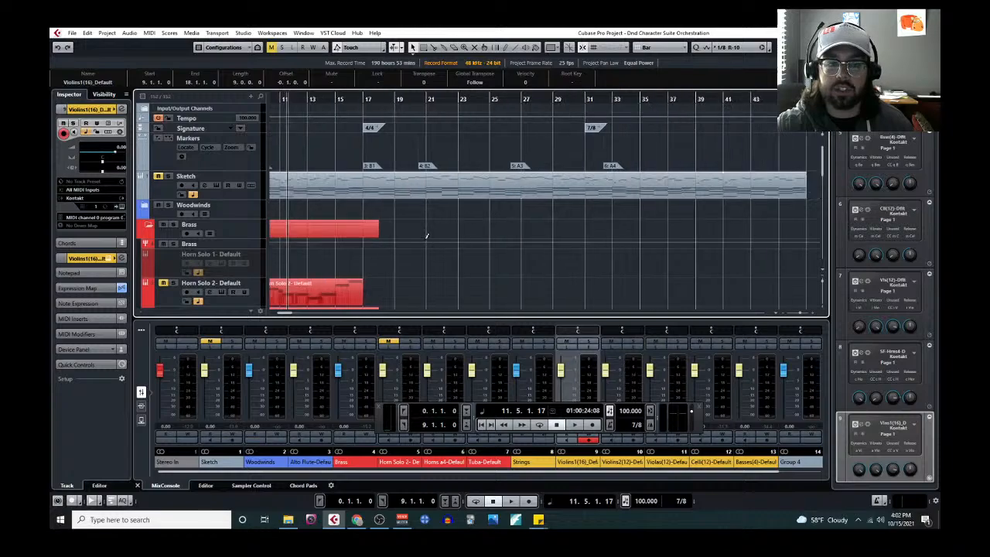
scroll(396, 246, down, 3)
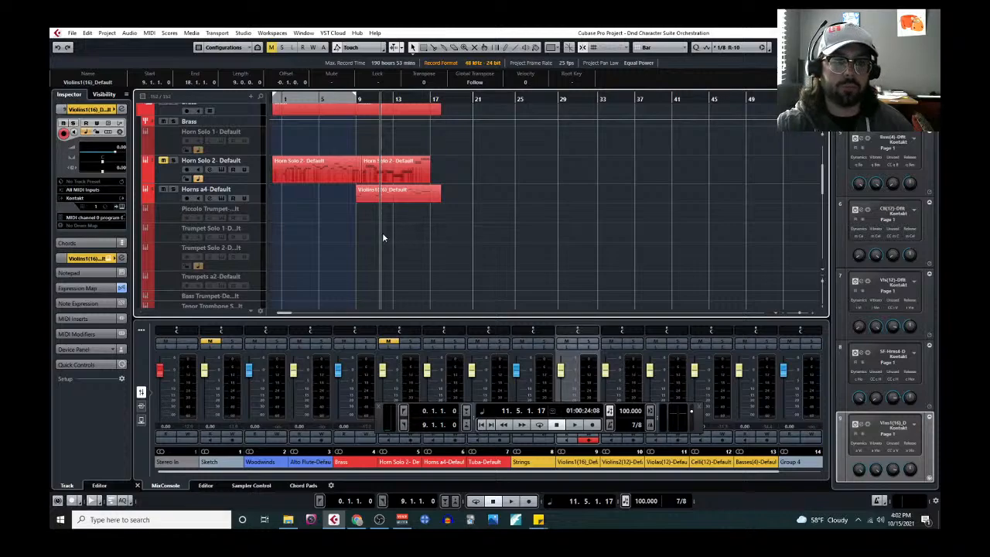
scroll(383, 236, up, 1)
scroll(384, 234, up, 1)
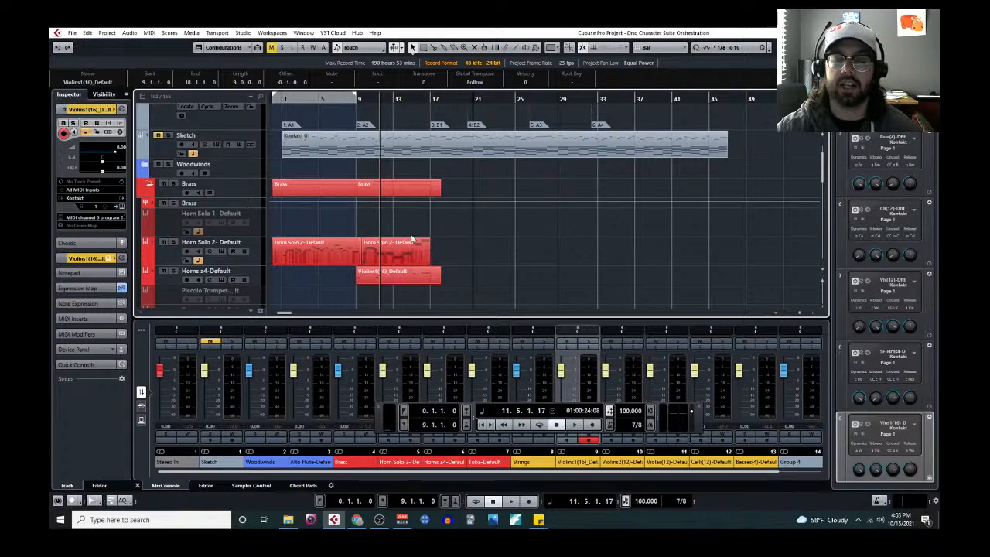
scroll(398, 251, down, 10)
scroll(403, 255, down, 5)
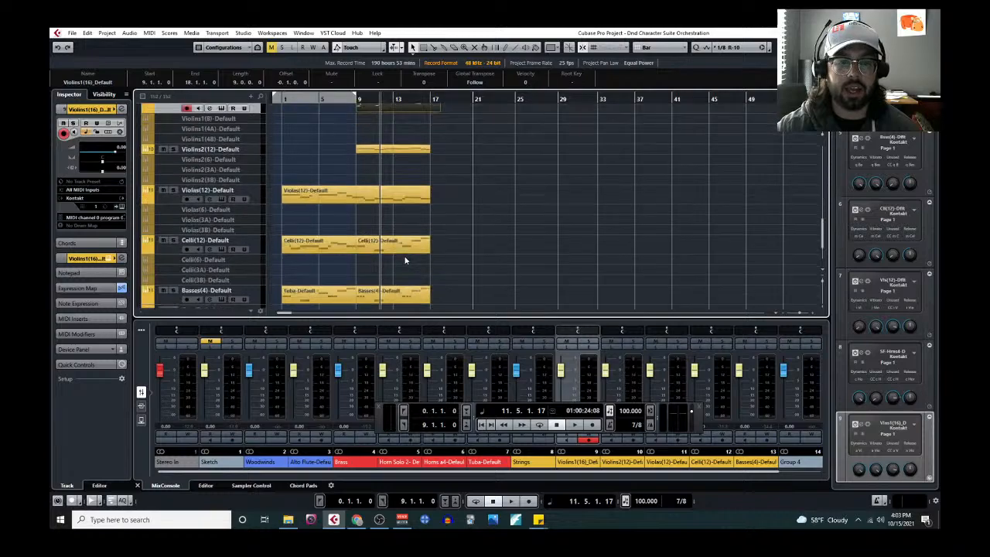
scroll(404, 255, up, 10)
scroll(404, 259, up, 8)
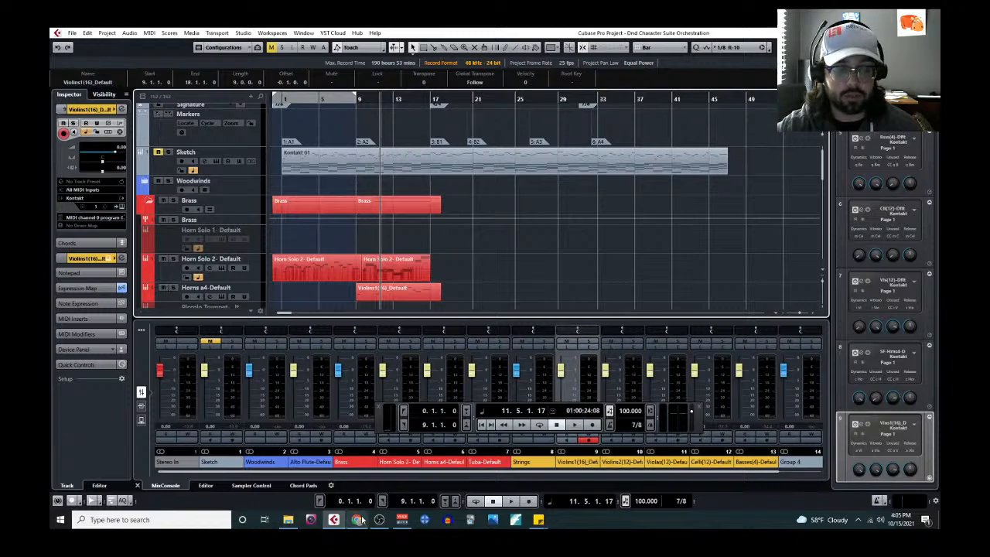
Open the project Notepad and add the note "alex moukala (evenant)" below the PDART list.
click(334, 519)
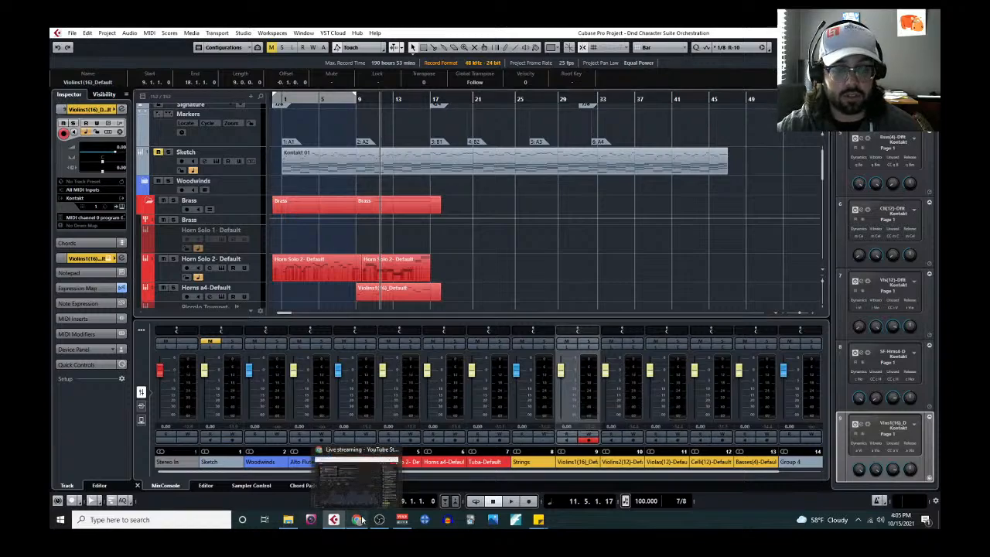
click(72, 33)
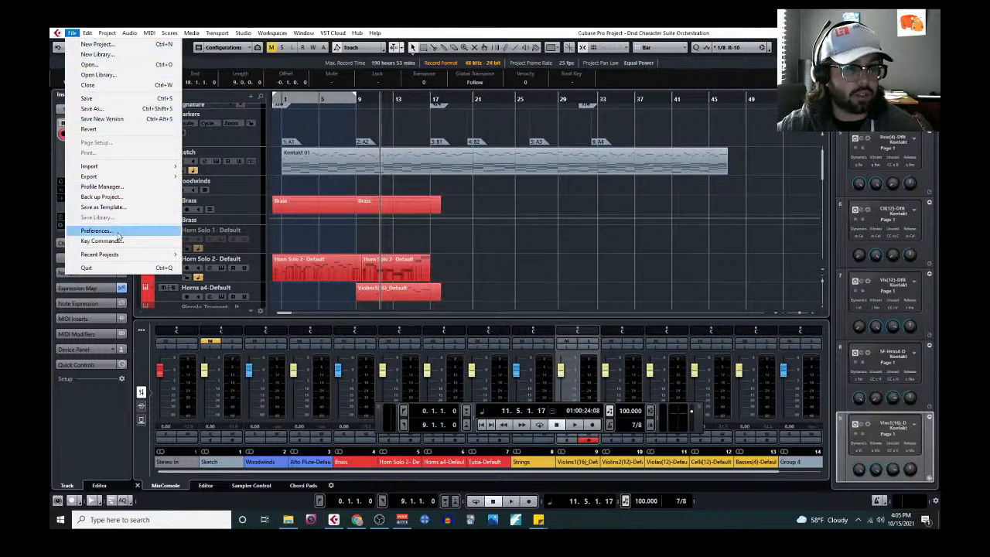
mouse_move(116, 168)
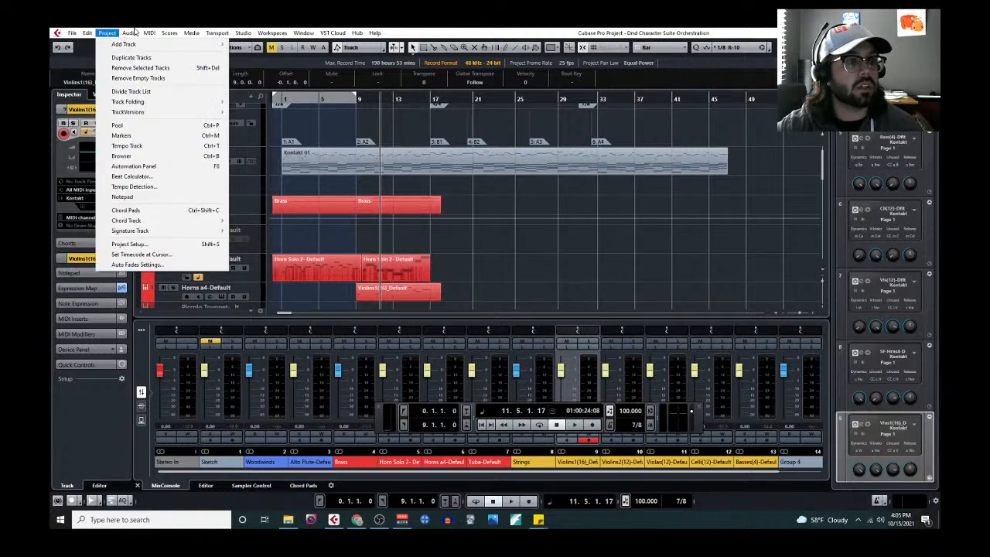
click(154, 197)
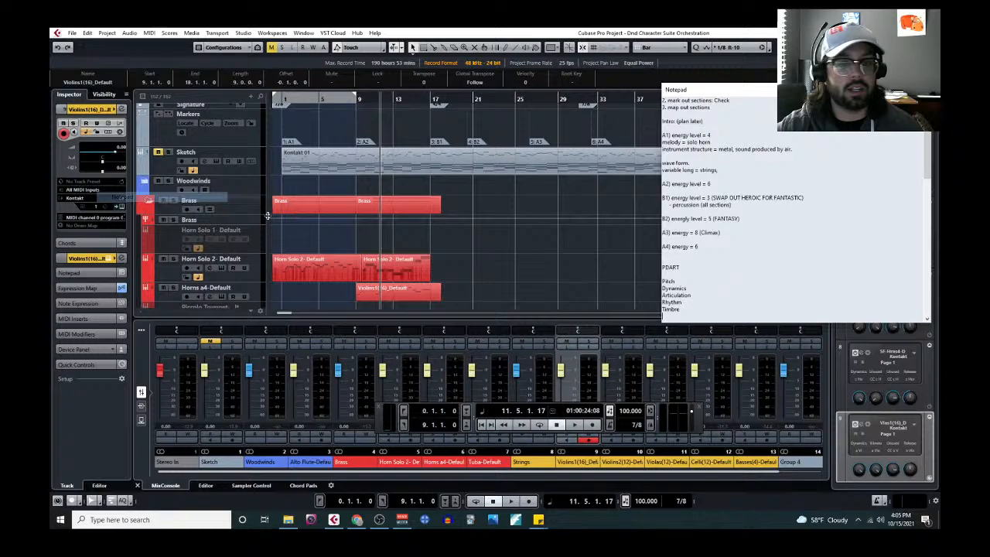
click(706, 311)
key(Return)
key(Return)
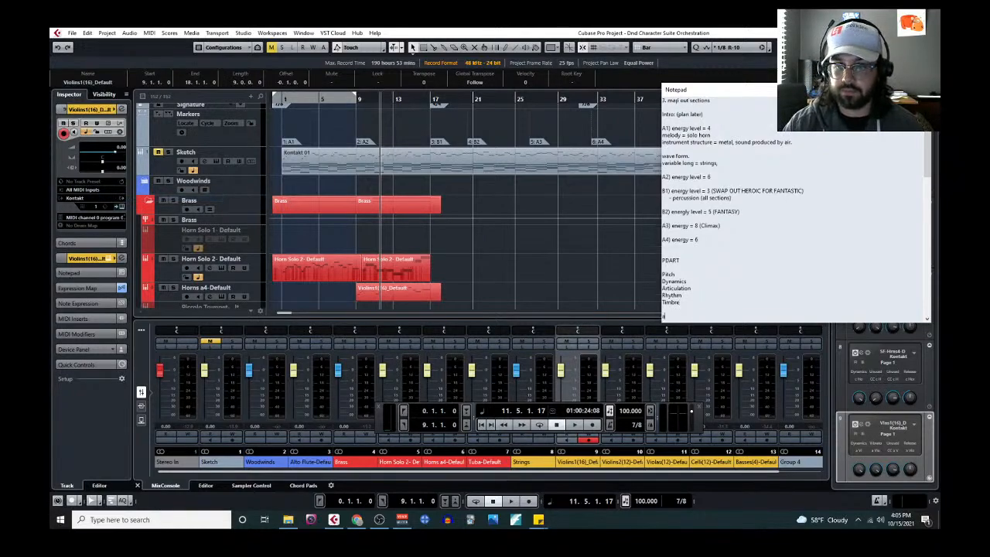
text(alex moukala)
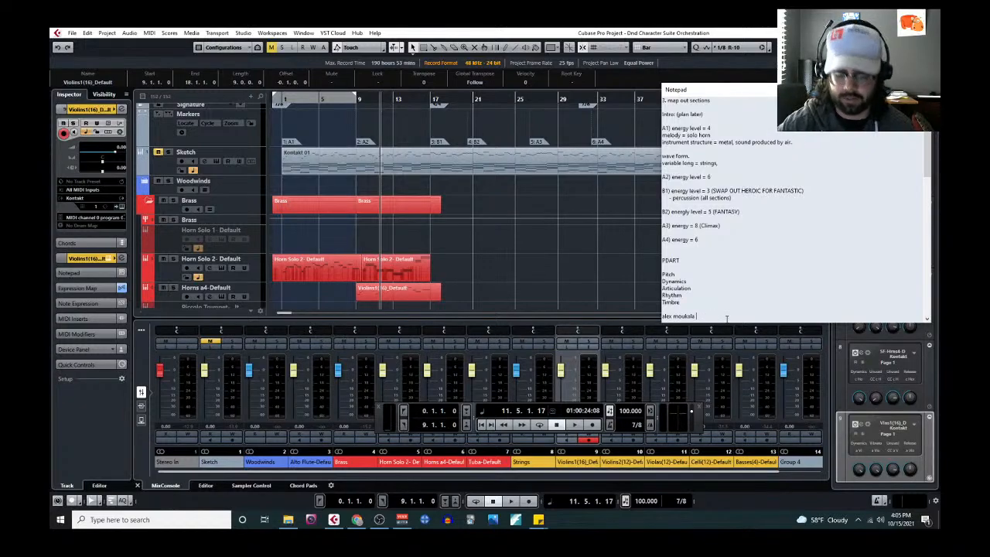
text((eve)
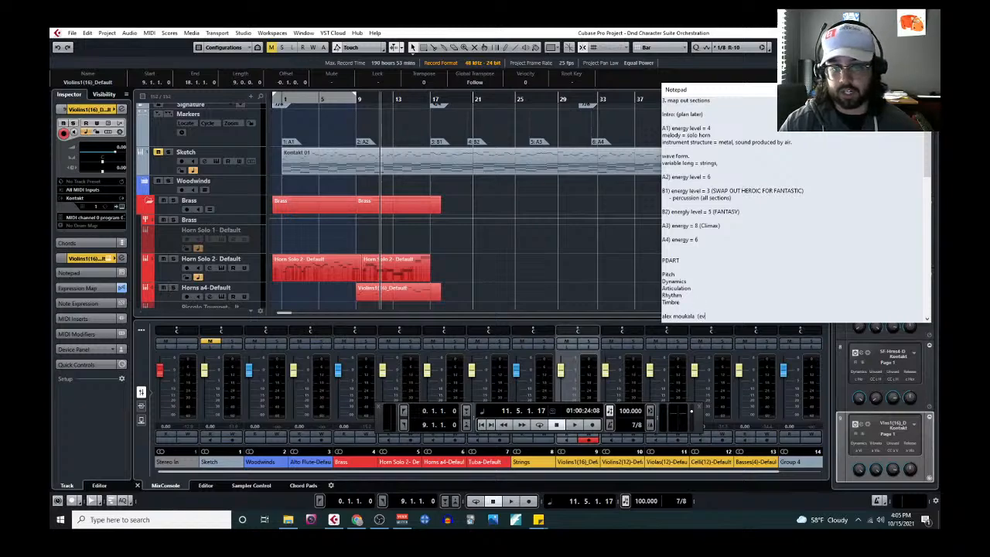
text(nant)
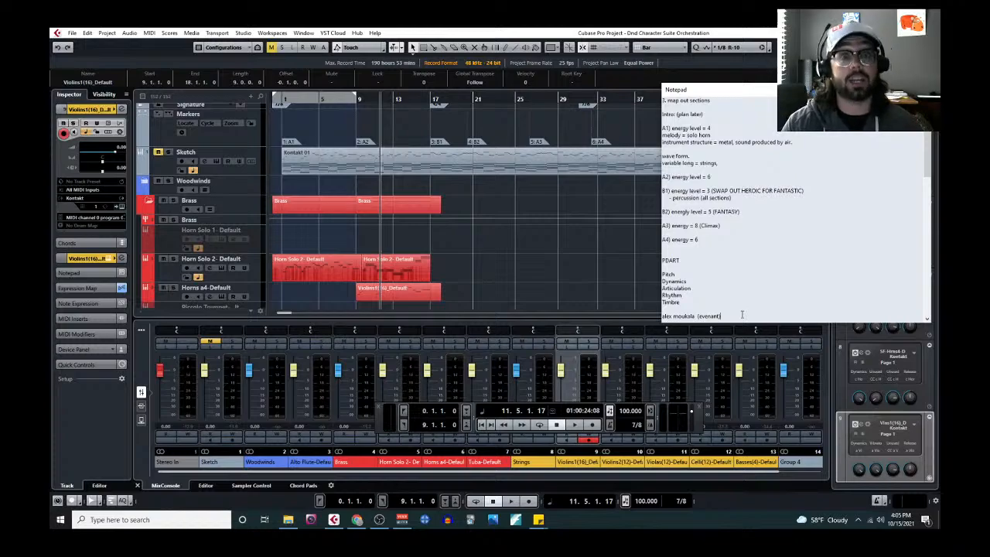
Add the note "Alan Belkin (counterpoint)" to the project Notepad, leaving a blank line after the previous entry.
key(Return)
key(Return)
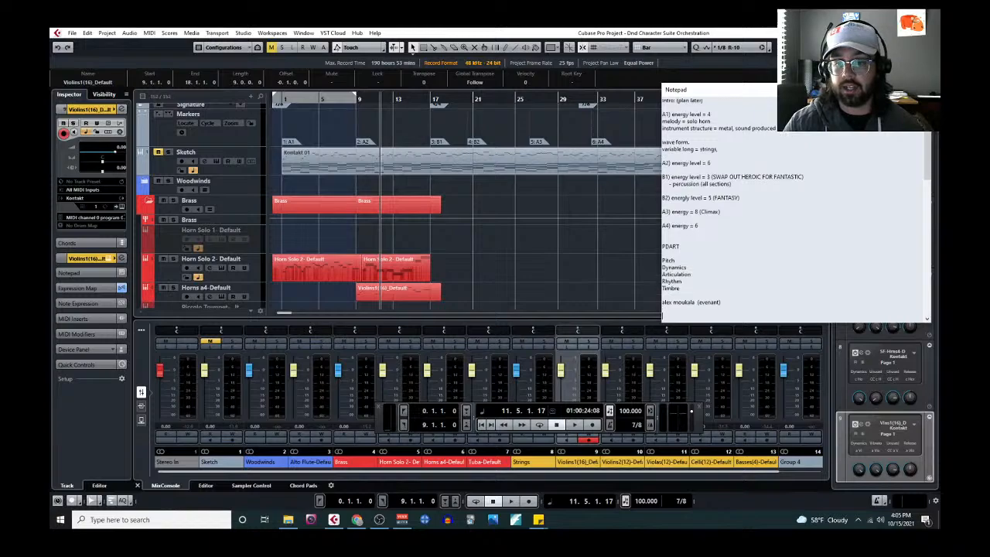
text(Alan Belkin)
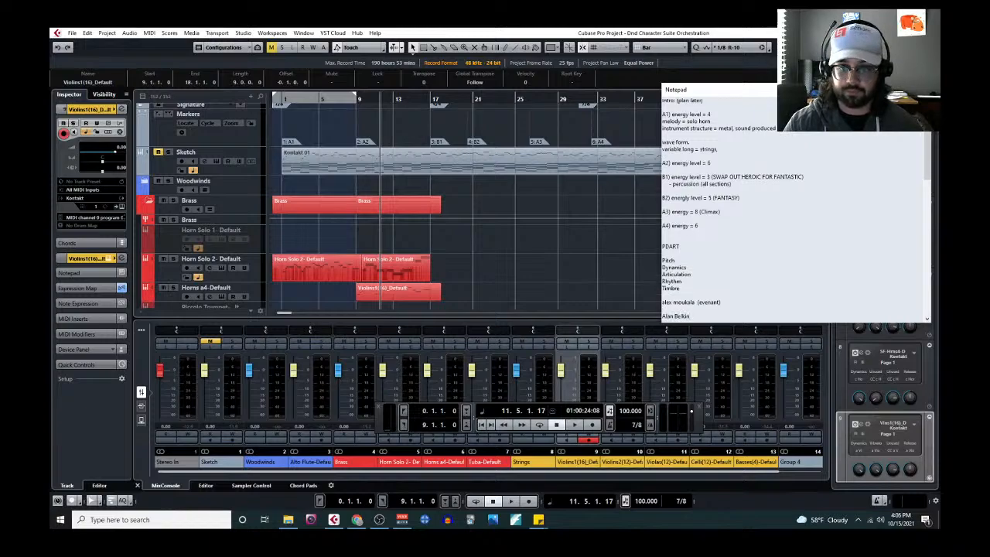
text( (counterpoint)
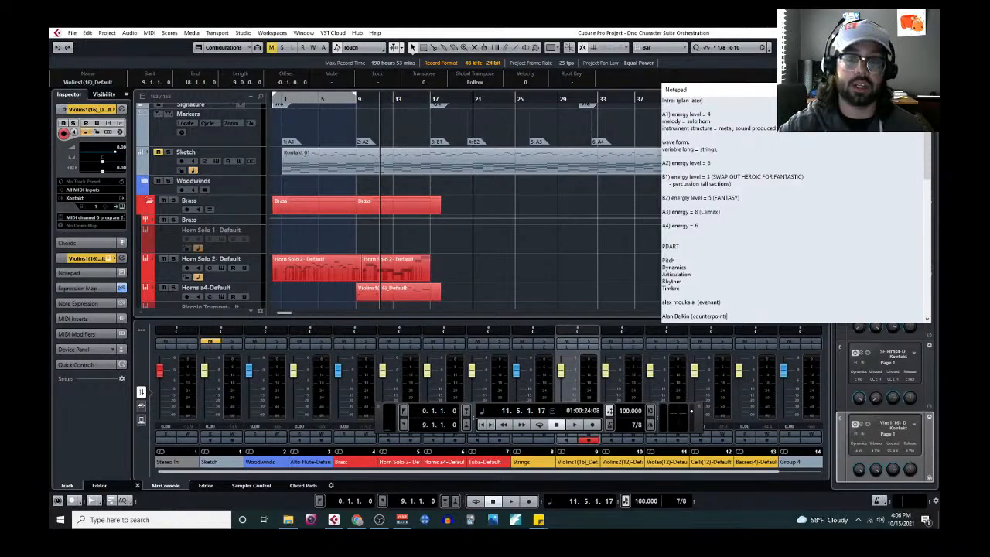
scroll(727, 302, down, 2)
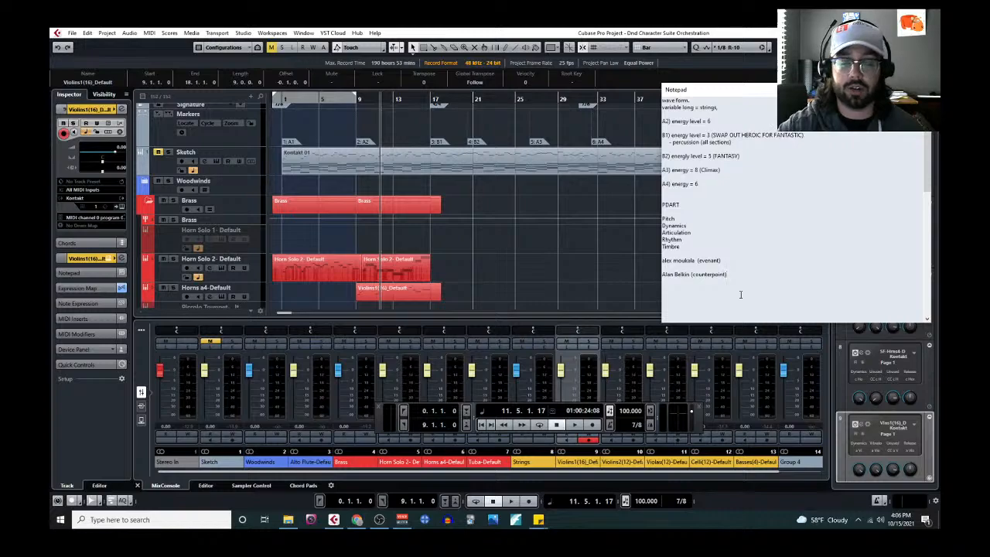
click(759, 275)
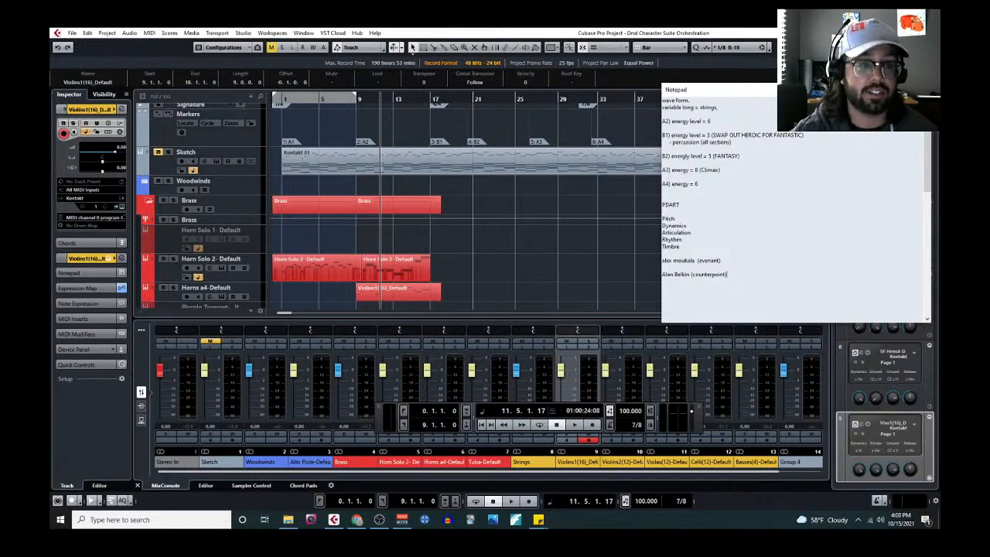
Unmute the Sketch track, then switch to Chrome with an empty new tab filling the screen.
click(234, 171)
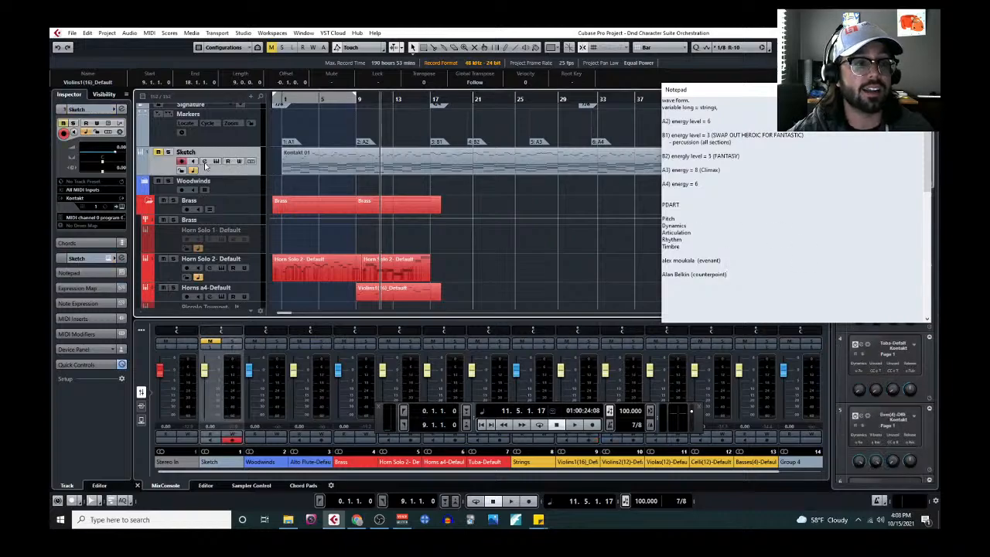
click(357, 519)
click(356, 519)
click(356, 519)
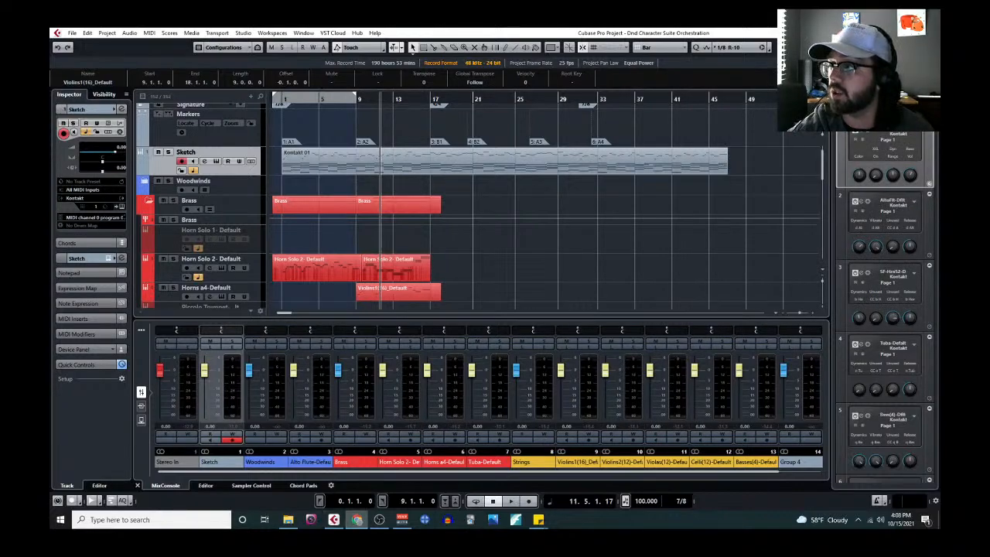
drag(938, 123, 286, 56)
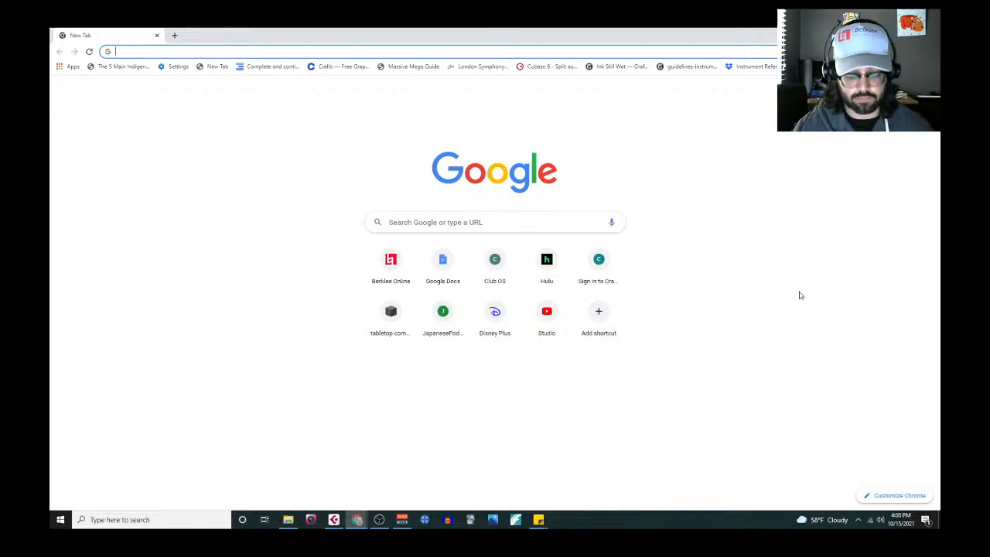
Go to ultimate-guitar.com, open the "Better Half Of Me" chords from the recently opened tabs, and view its chord diagrams.
text(ultimate)
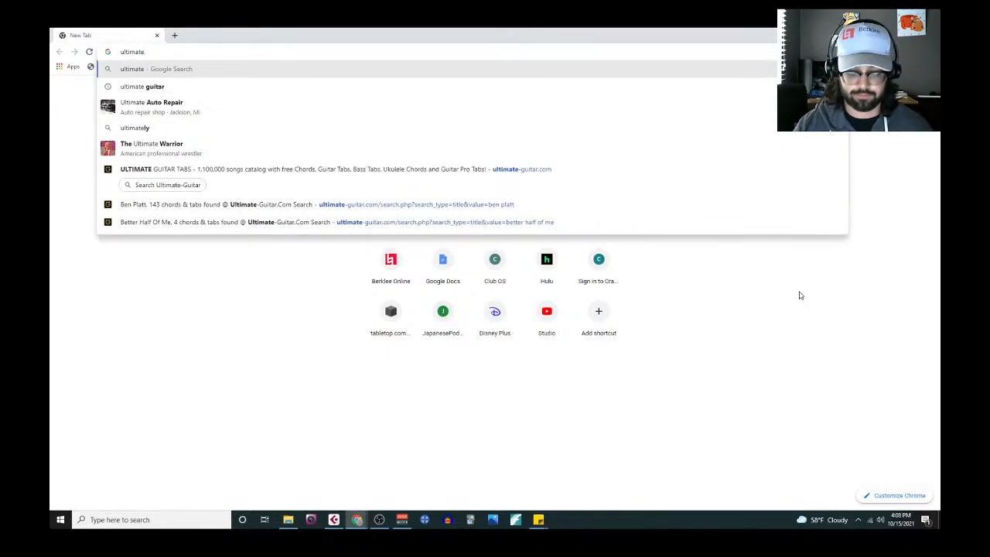
text(-gui)
key(Return)
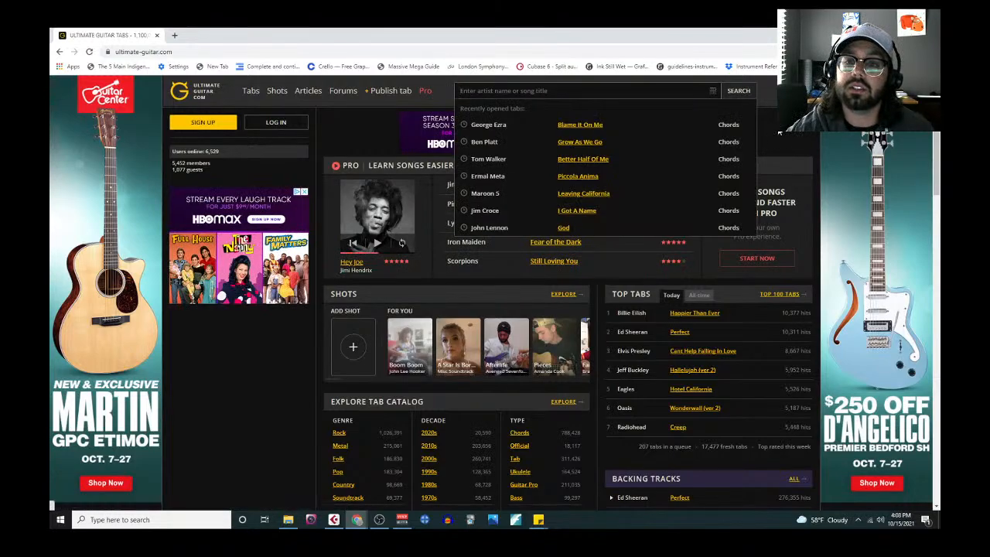
click(606, 162)
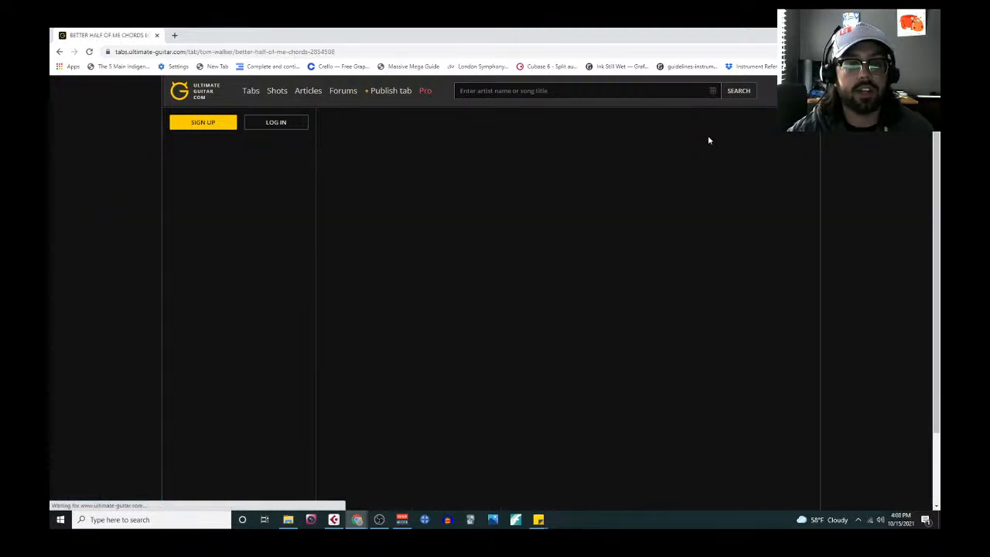
scroll(542, 340, down, 3)
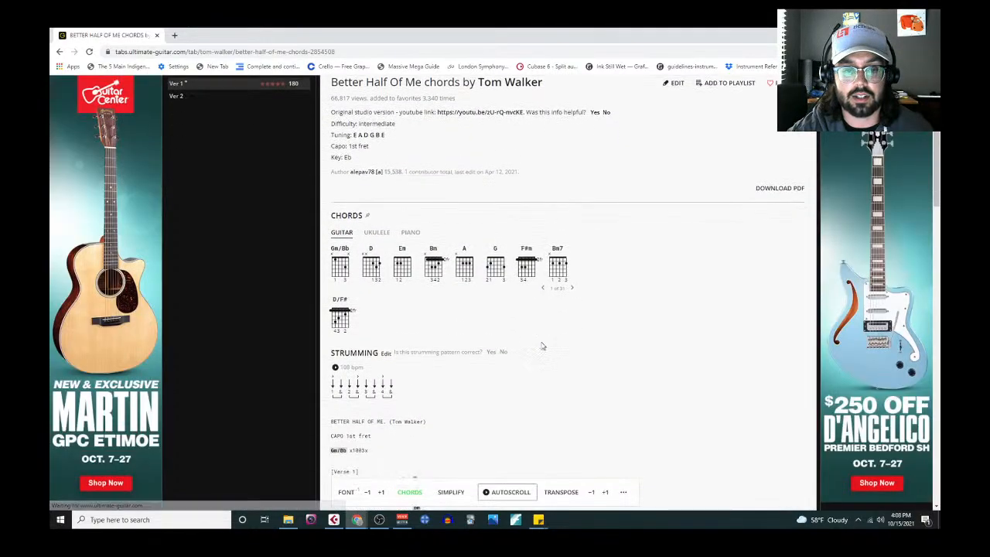
View the song's verse, pre-chorus and chorus chords and transpose them down by one semitone.
scroll(684, 348, down, 3)
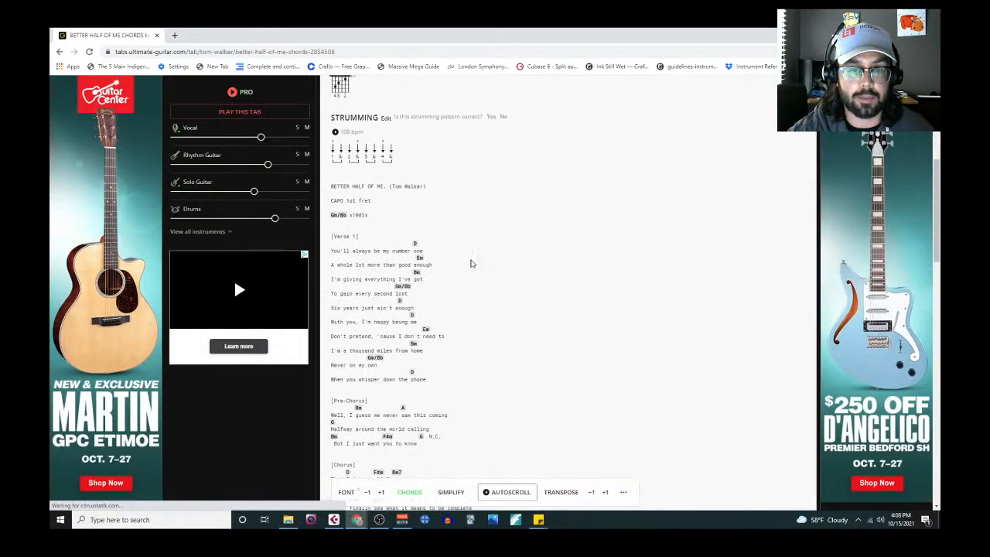
mouse_move(425, 265)
scroll(438, 230, down, 2)
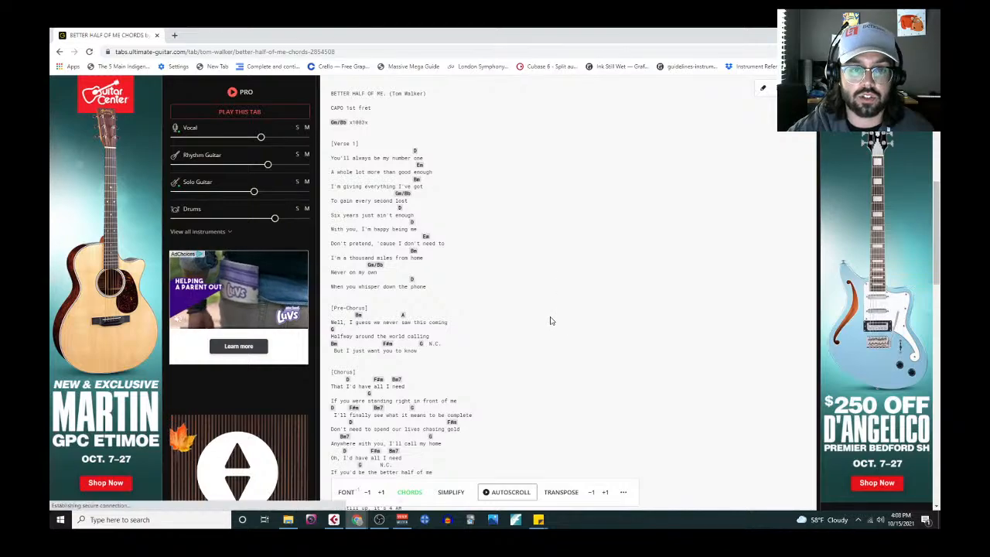
click(589, 493)
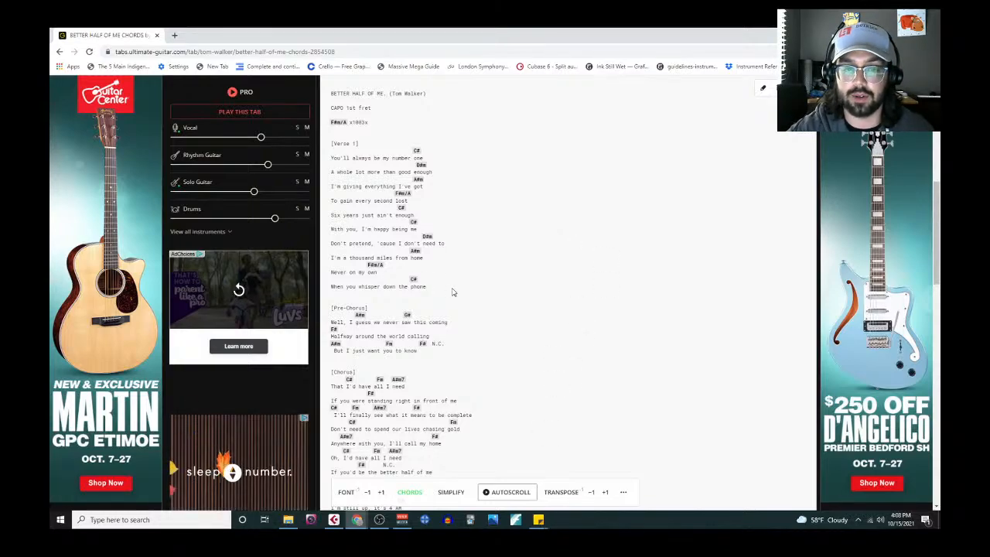
Review the transposed chord diagrams, and close the chord page's browser tab to return to the Cubase project.
scroll(455, 291, up, 5)
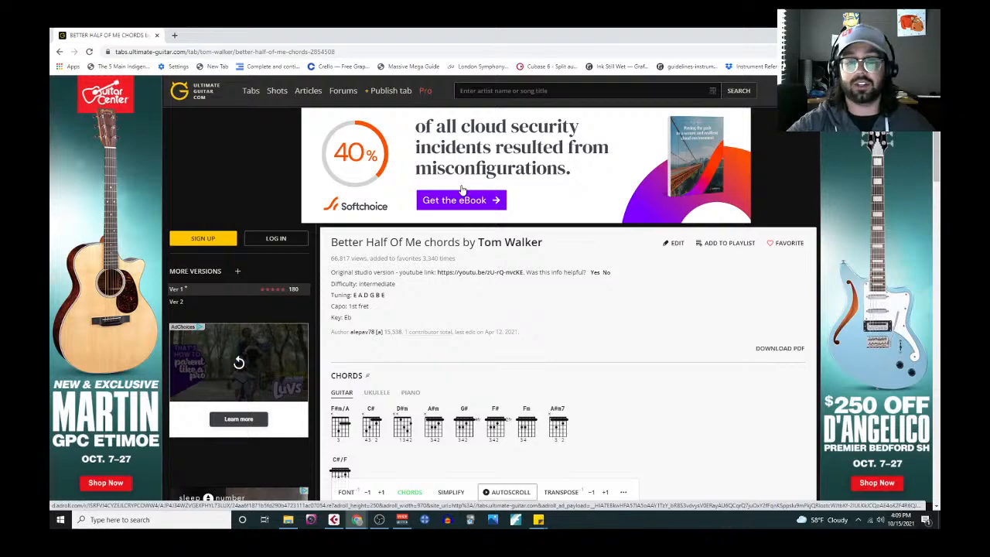
scroll(309, 116, down, 1)
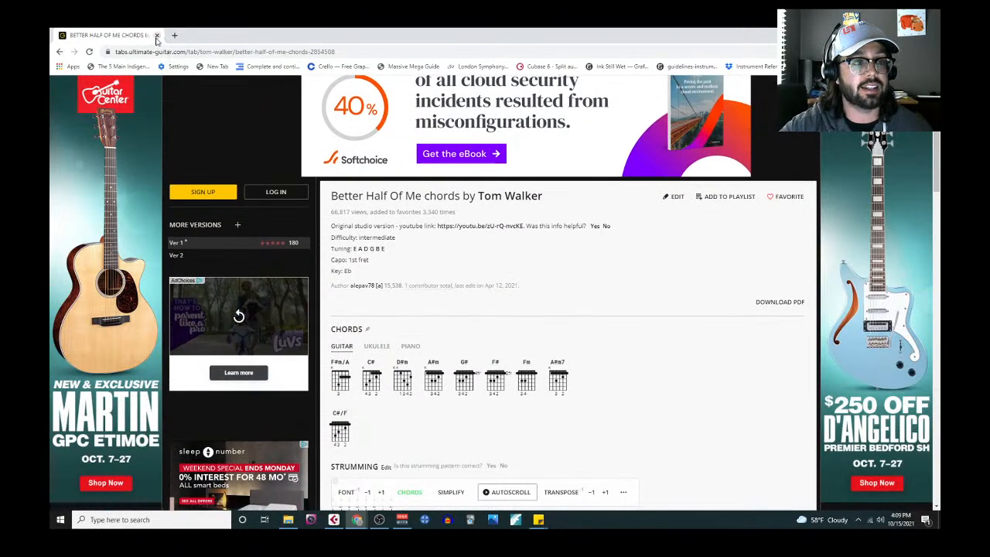
click(157, 36)
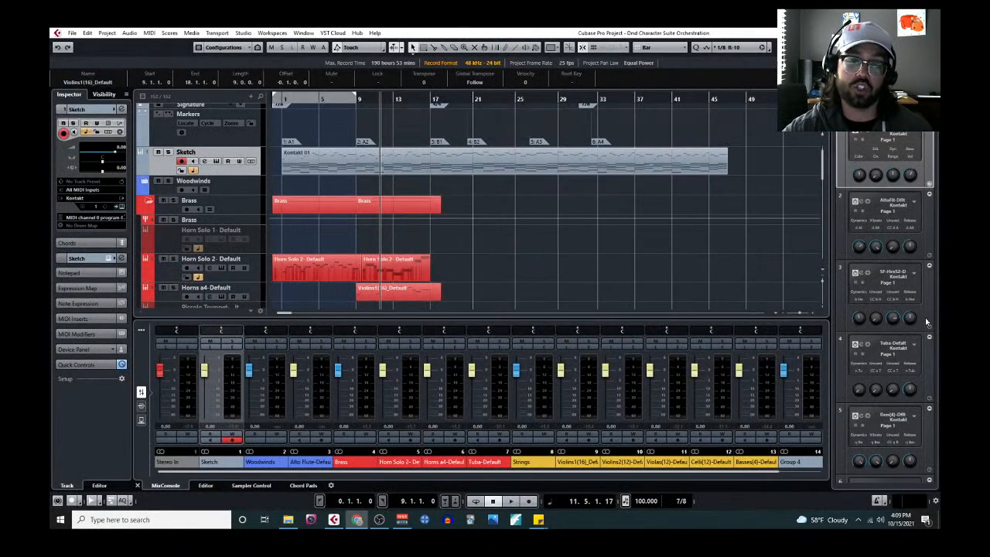